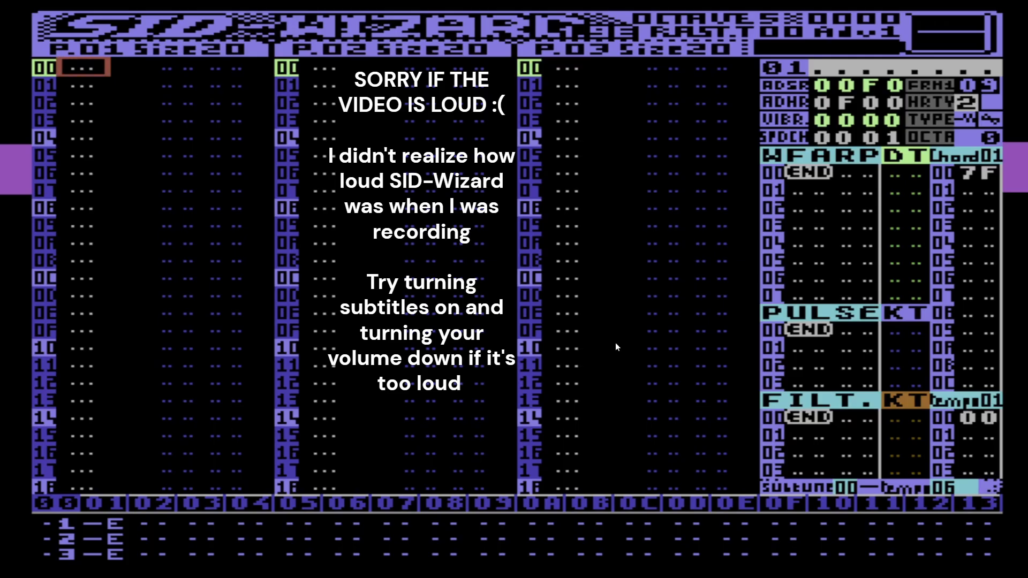
pyautogui.press('Right')
pyautogui.press('Right')
pyautogui.press('Right')
pyautogui.press('Right')
pyautogui.press('Right')
pyautogui.press('Right')
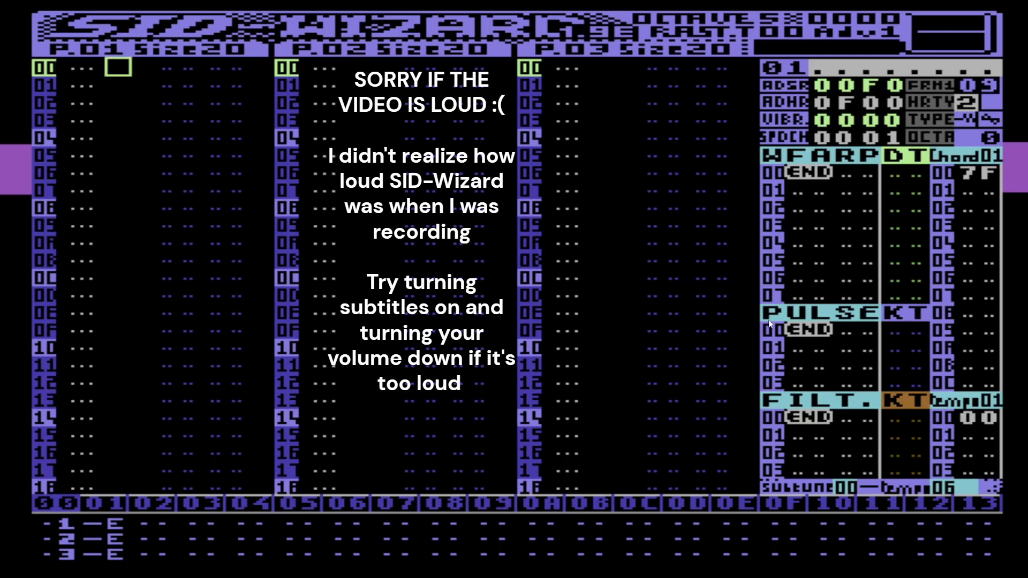
pyautogui.press('Down')
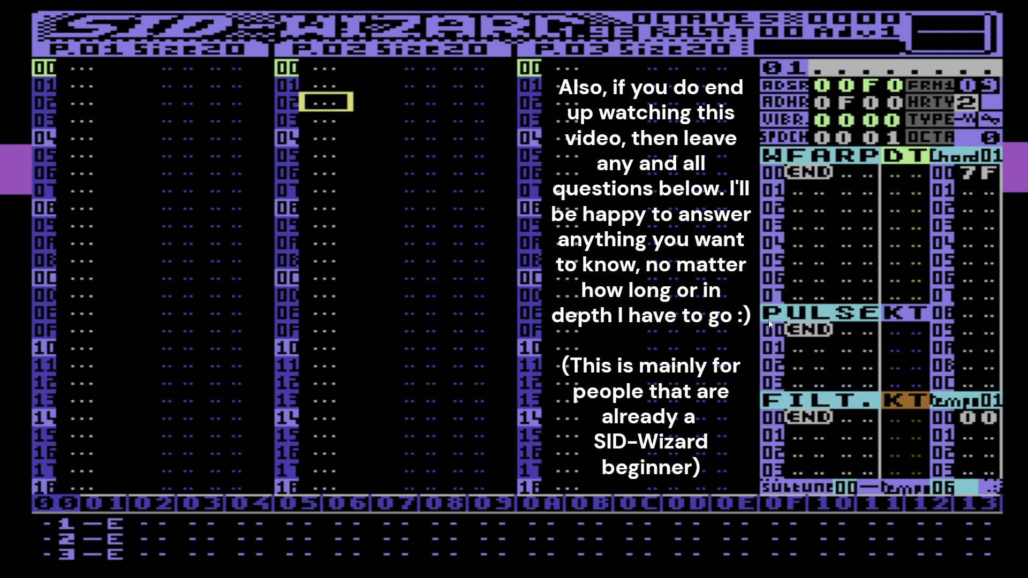
pyautogui.press('Right')
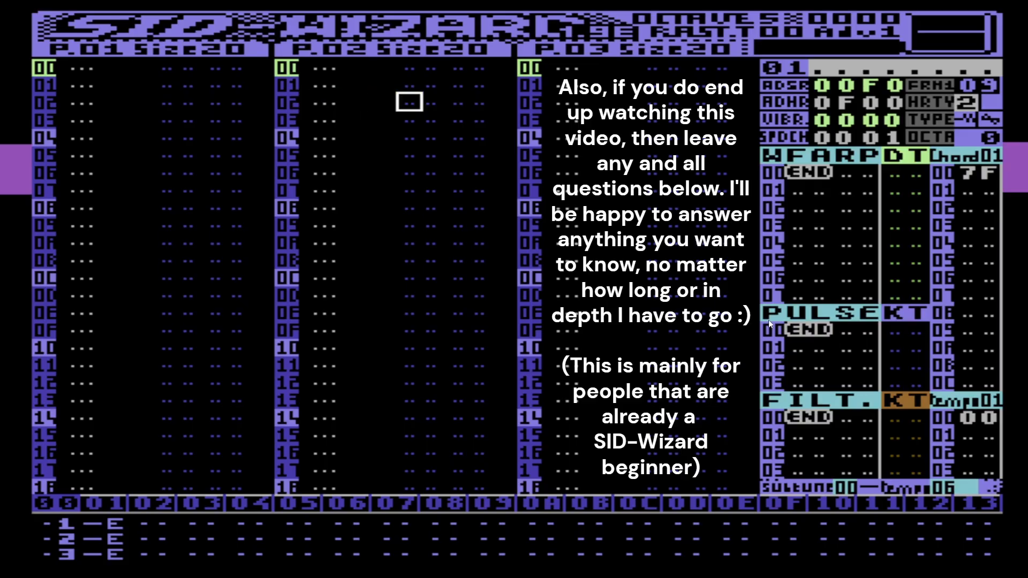
pyautogui.press('Right')
pyautogui.press('Right')
pyautogui.press('Right')
pyautogui.press('Right')
pyautogui.press('Right')
pyautogui.press('Right')
pyautogui.press('Down')
pyautogui.press('Down')
pyautogui.press('Right')
pyautogui.press('Right')
pyautogui.press('Right')
pyautogui.press('Right')
pyautogui.press('Left')
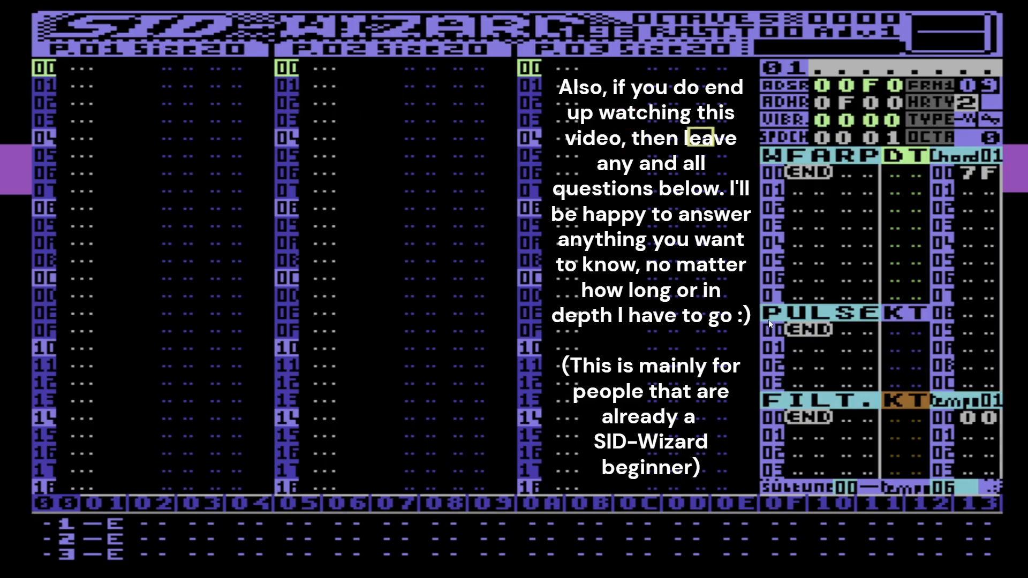
pyautogui.press('Left')
pyautogui.press('Left')
pyautogui.press('Left')
pyautogui.press('Left')
pyautogui.press('Left')
pyautogui.press('Left')
pyautogui.press('Left')
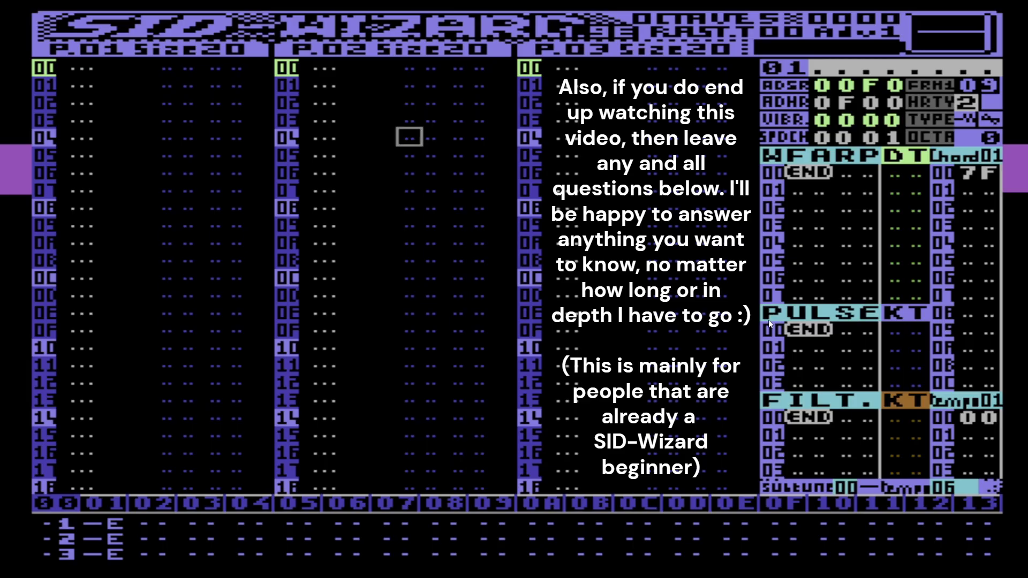
# Enter waveform value 41 in row 00 of instrument 01's WFARP table.
pyautogui.press('Right')
pyautogui.press('Right')
pyautogui.press('Right')
pyautogui.press('Right')
pyautogui.press('Right')
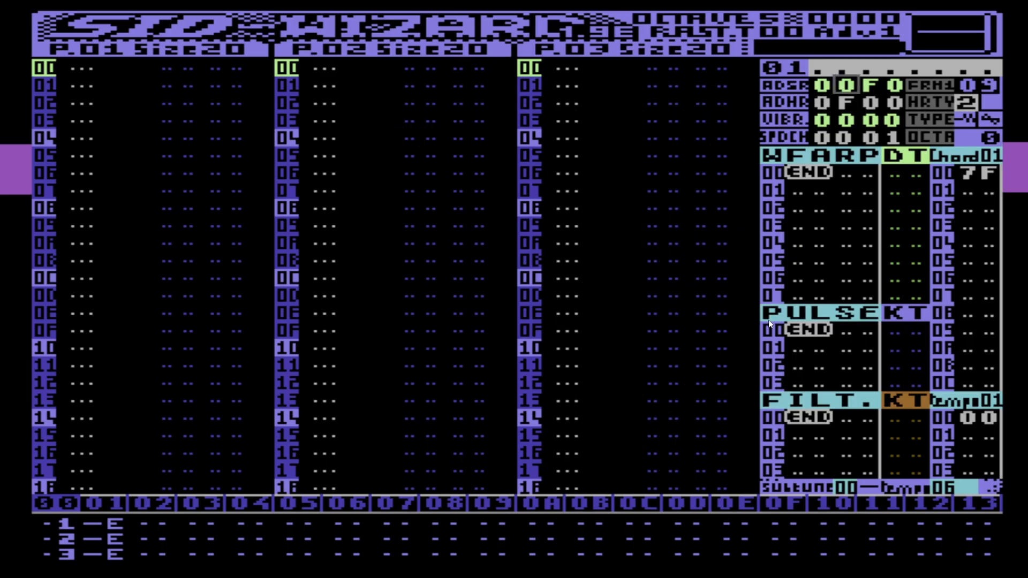
pyautogui.press('Left')
pyautogui.press('Down')
pyautogui.press('Down')
pyautogui.press('Down')
pyautogui.press('Down')
pyautogui.press('Left')
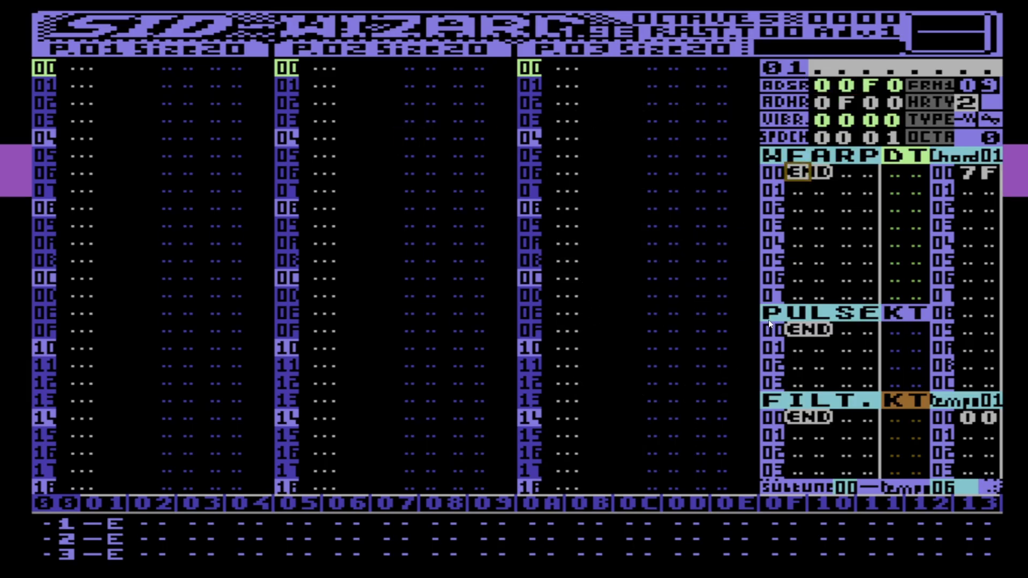
pyautogui.write('41')
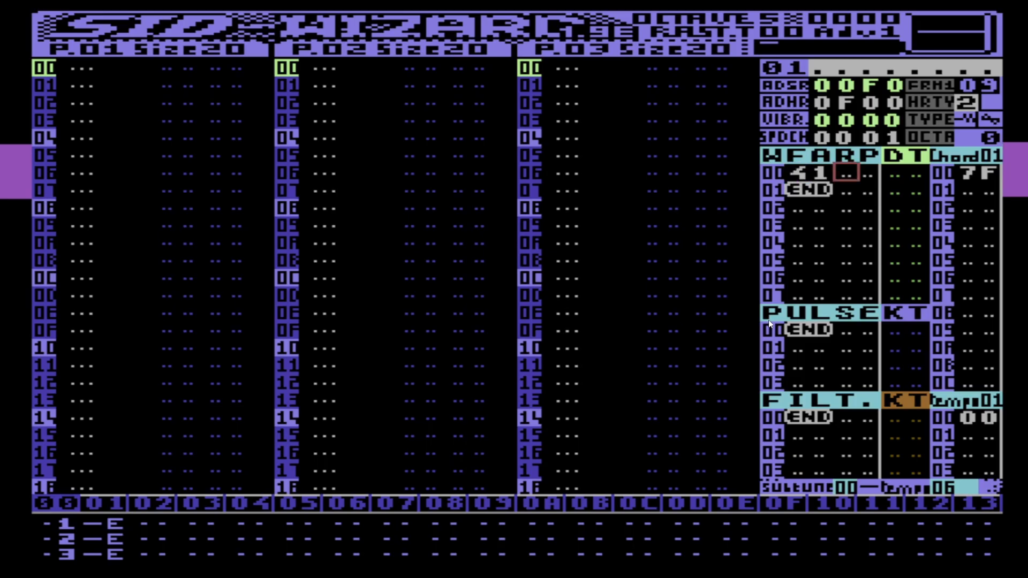
# Insert a row at 01 in the WFARP table and set its waveform to 41.
pyautogui.press('Down')
pyautogui.press('Left')
pyautogui.press('Left')
pyautogui.press('Insert')
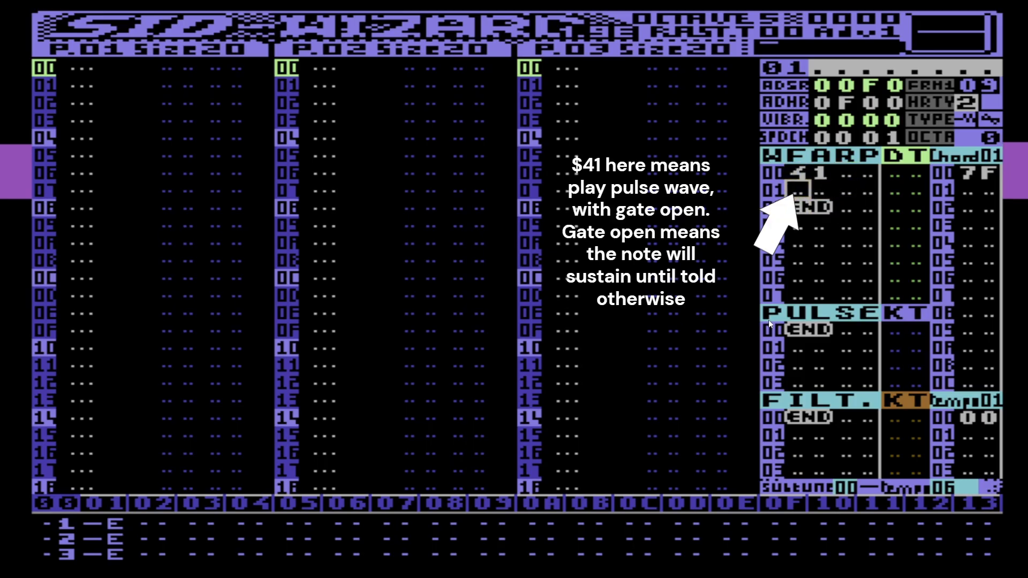
pyautogui.write('41')
pyautogui.press('Up')
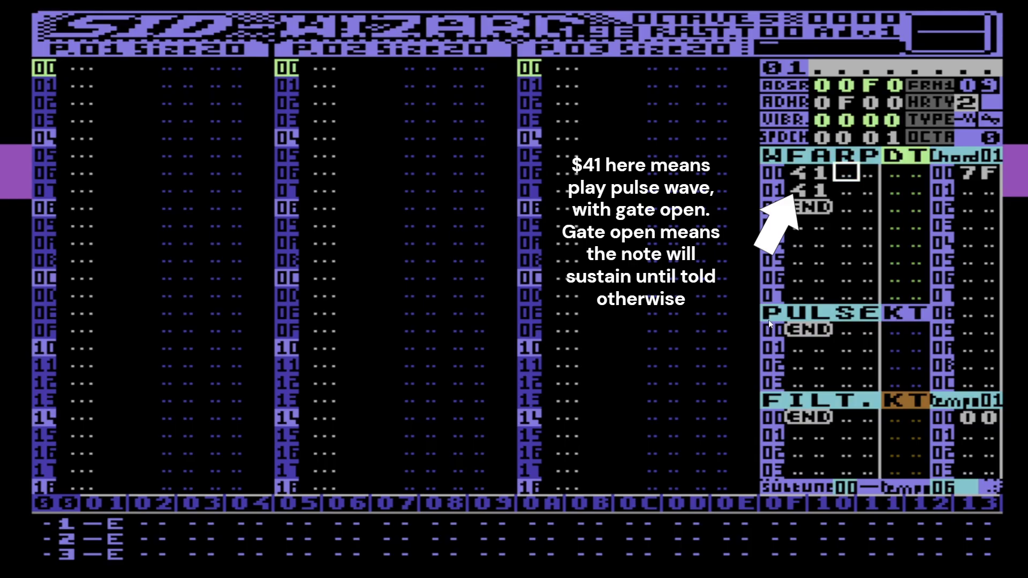
pyautogui.press('Down')
pyautogui.press('Left')
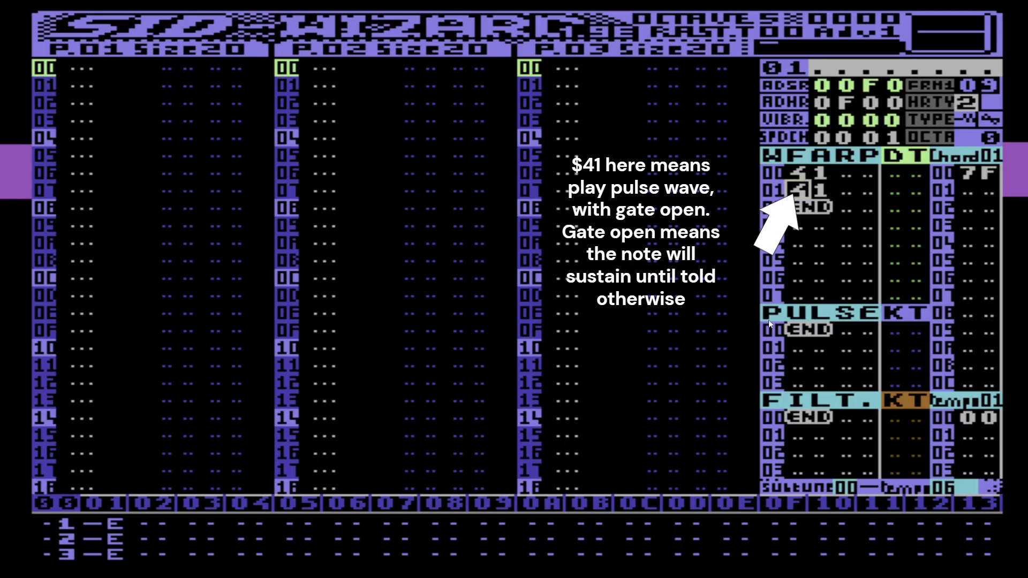
# Insert four rows before the end marker of the WFARP table and set row 02's waveform to 41.
pyautogui.press('Down')
pyautogui.press('Insert')
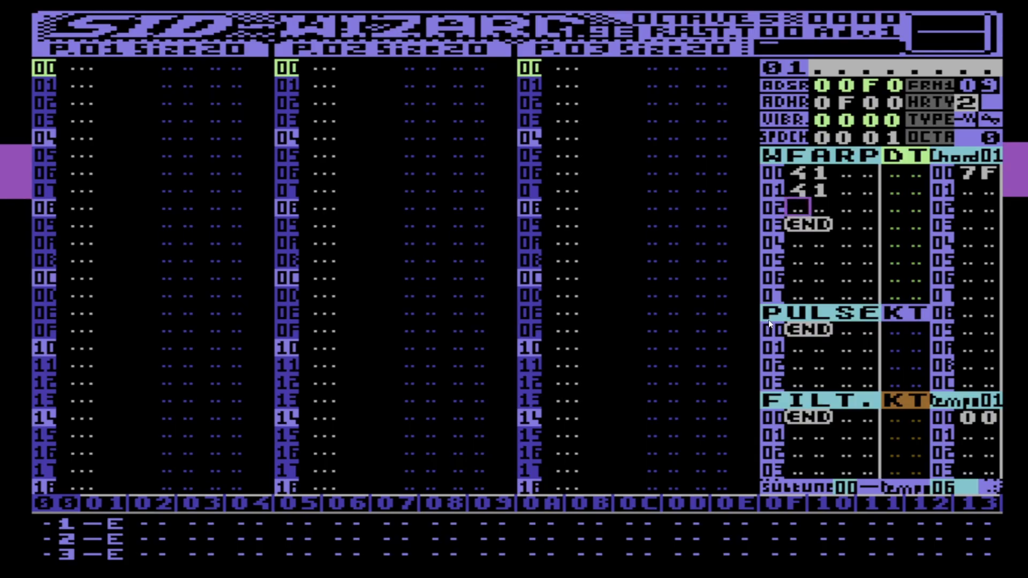
pyautogui.press('Insert')
pyautogui.press('Insert')
pyautogui.press('Insert')
pyautogui.write('41')
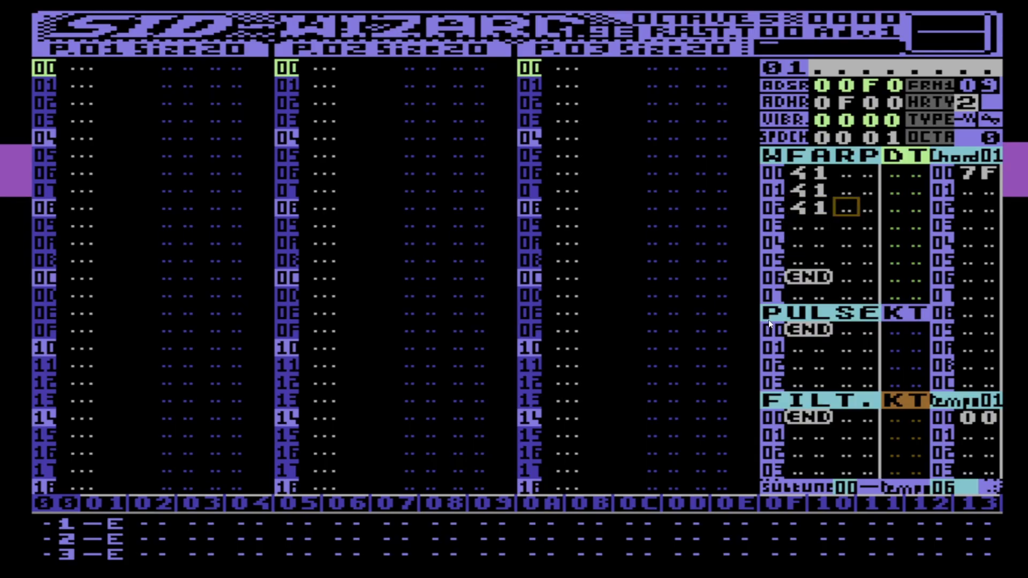
# Set the waveform in WFARP row 03 to 41.
pyautogui.press('Down')
pyautogui.press('Left')
pyautogui.press('Left')
pyautogui.write('4')
pyautogui.press('Down')
pyautogui.press('Left')
pyautogui.press('Right')
pyautogui.press('Up')
pyautogui.write('1')
pyautogui.press('Down')
pyautogui.press('Left')
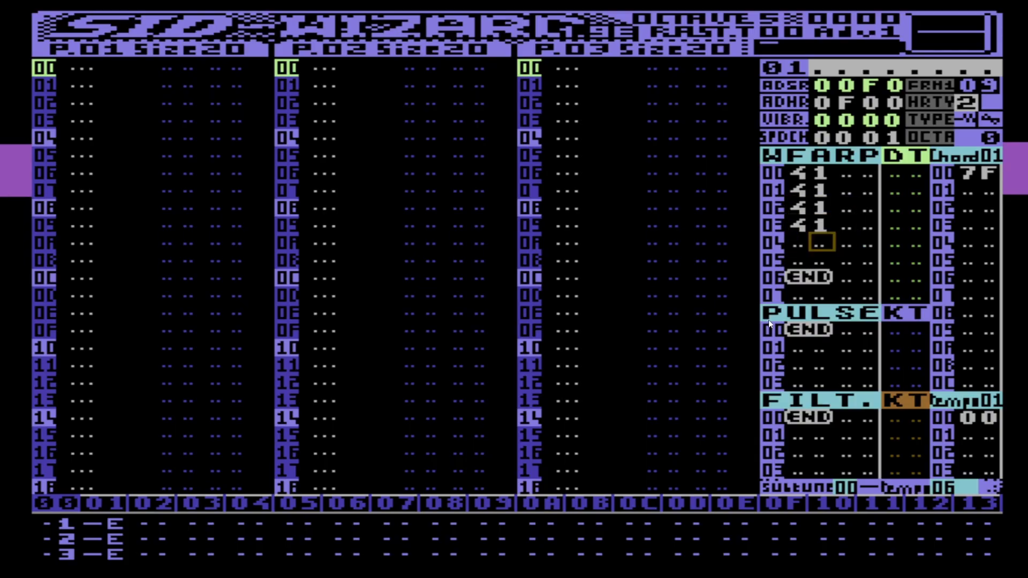
# Set the waveform to 41 in WFARP rows 04 and 05 and in a newly inserted row 06.
pyautogui.press('Left')
pyautogui.write('41')
pyautogui.press('Down')
pyautogui.press('Left')
pyautogui.press('Left')
pyautogui.write('41')
pyautogui.press('Left')
pyautogui.press('Down')
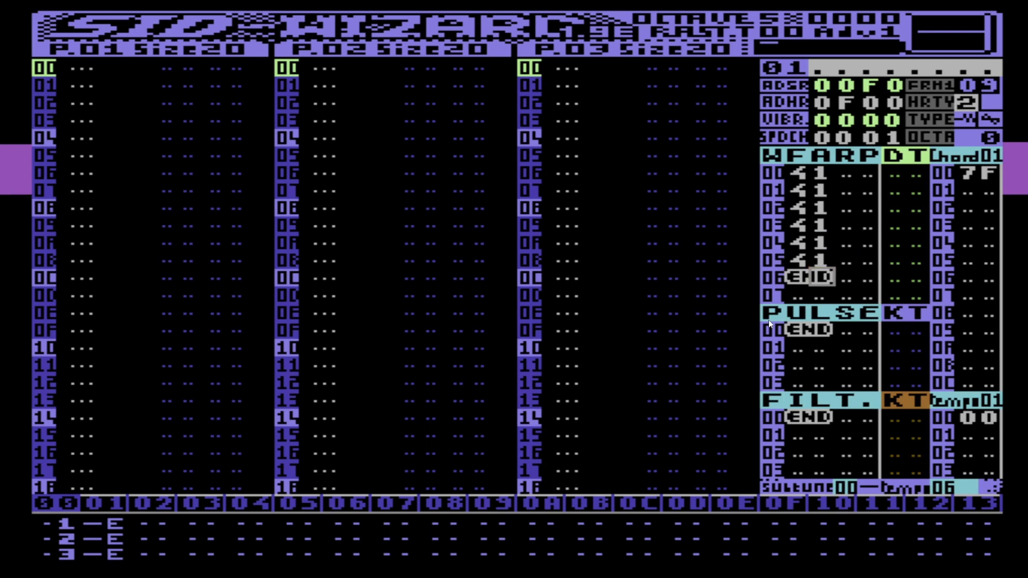
pyautogui.press('Insert')
pyautogui.write('41')
# Set the instrument's octave shift to -3.
pyautogui.press('Up')
pyautogui.press('Up')
pyautogui.press('Up')
pyautogui.press('Up')
pyautogui.press('Up')
pyautogui.press('Up')
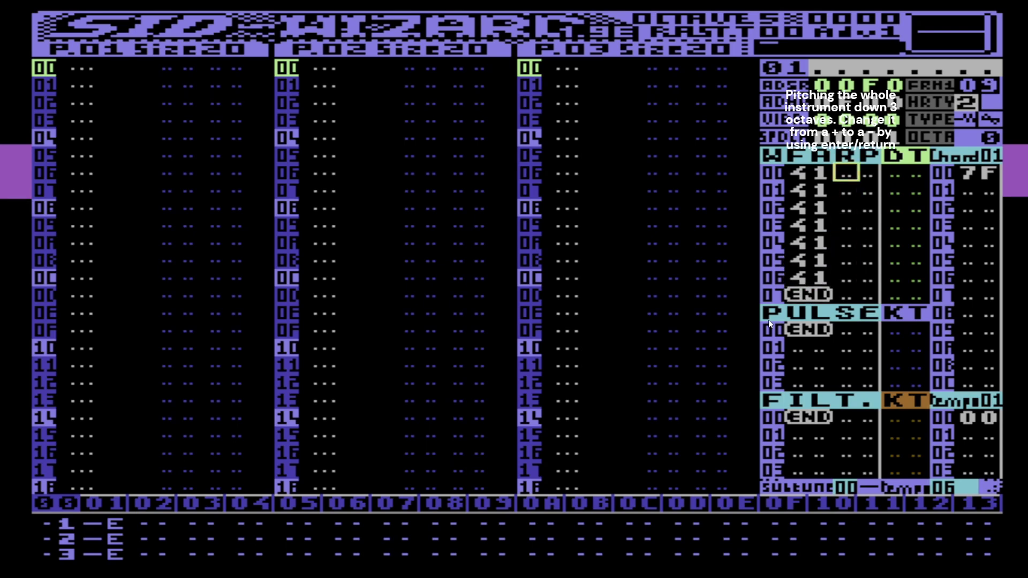
pyautogui.write('3')
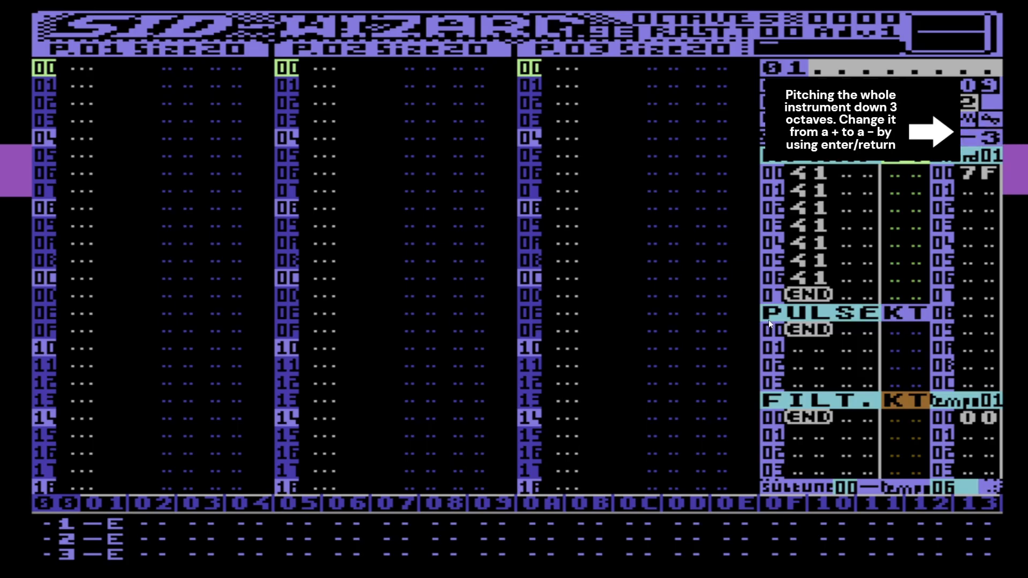
# Insert a row 00 in the instrument's PULSE table and set the pulse width to 88.
pyautogui.press('Down')
pyautogui.press('Down')
pyautogui.press('Down')
pyautogui.press('Down')
pyautogui.press('Left')
pyautogui.press('Down')
pyautogui.press('Down')
pyautogui.press('Down')
pyautogui.press('Down')
pyautogui.press('Down')
pyautogui.press('Left')
pyautogui.press('Left')
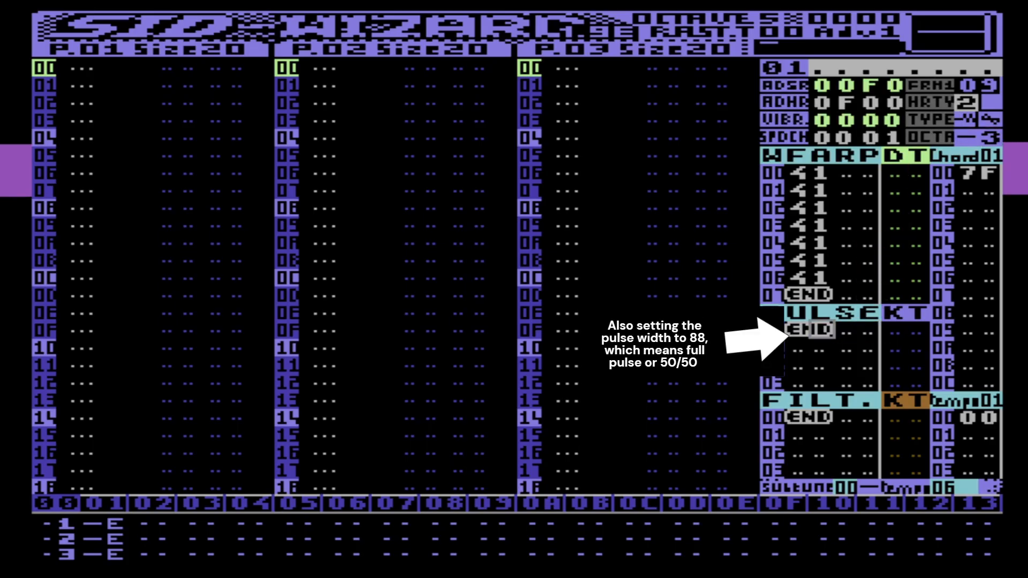
pyautogui.press('Insert')
pyautogui.write('88')
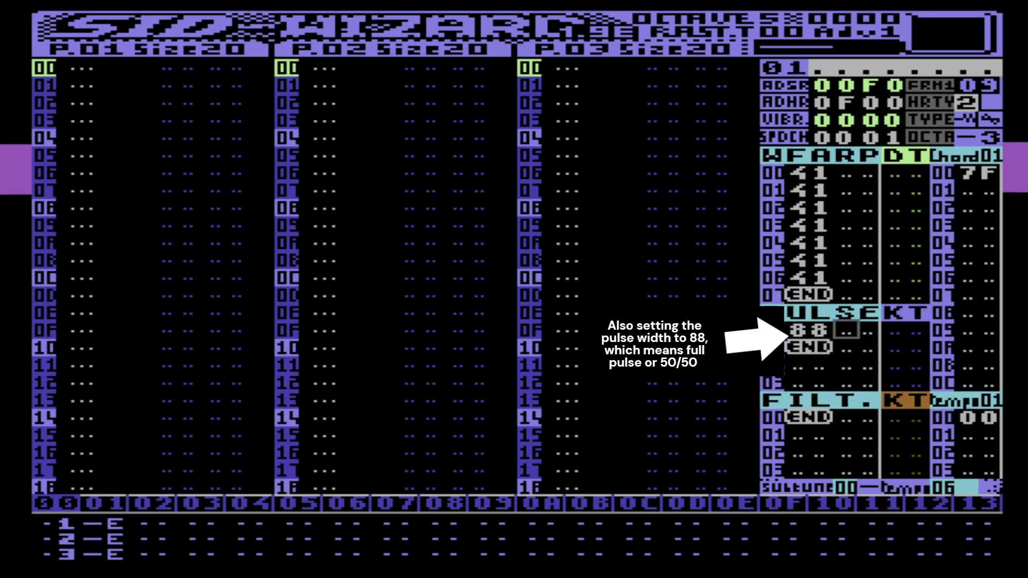
# Try octave shifts of -1, 0 and +3 on the instrument, and set it back to -3.
pyautogui.press('Up')
pyautogui.press('Up')
pyautogui.press('Up')
pyautogui.press('Up')
pyautogui.press('Up')
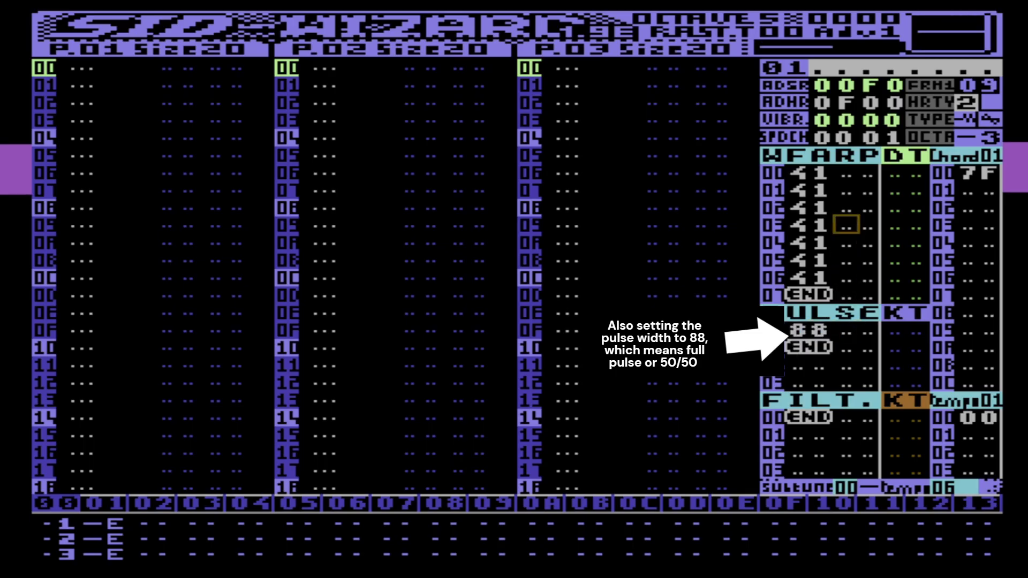
pyautogui.press('Up')
pyautogui.press('Up')
pyautogui.press('Up')
pyautogui.press('Up')
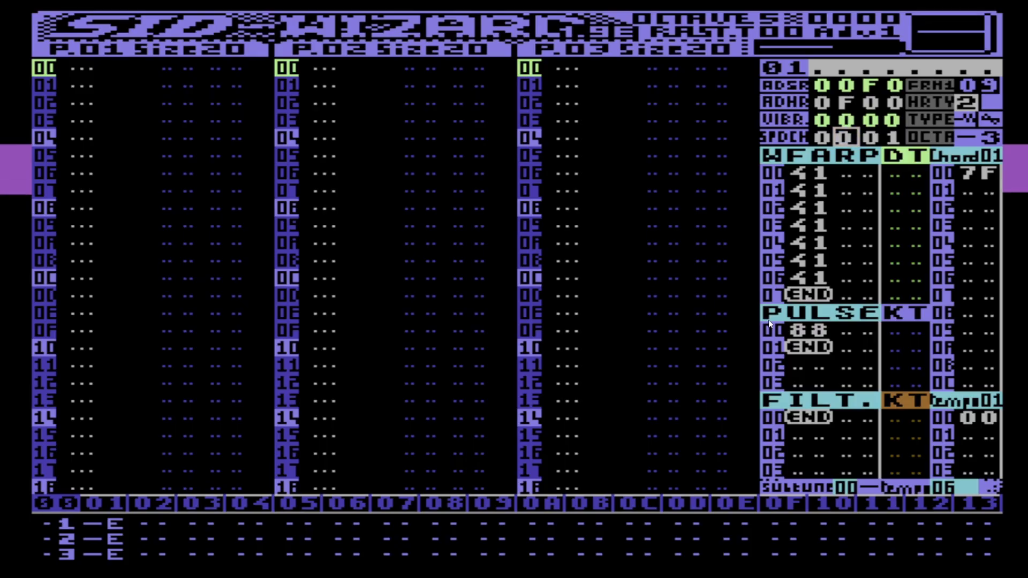
pyautogui.press('Right')
pyautogui.press('Right')
pyautogui.press('Right')
pyautogui.write('1')
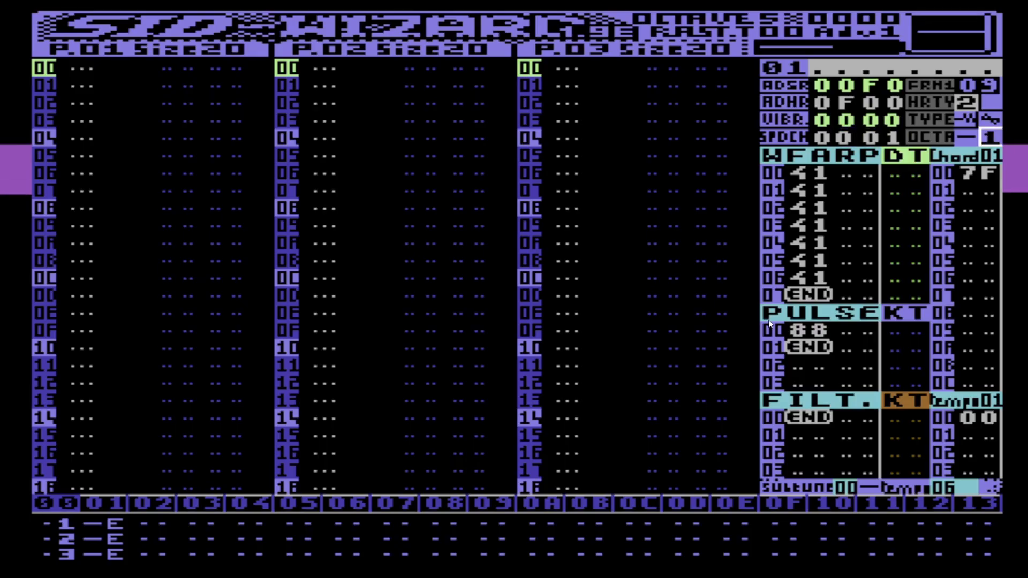
pyautogui.write('0')
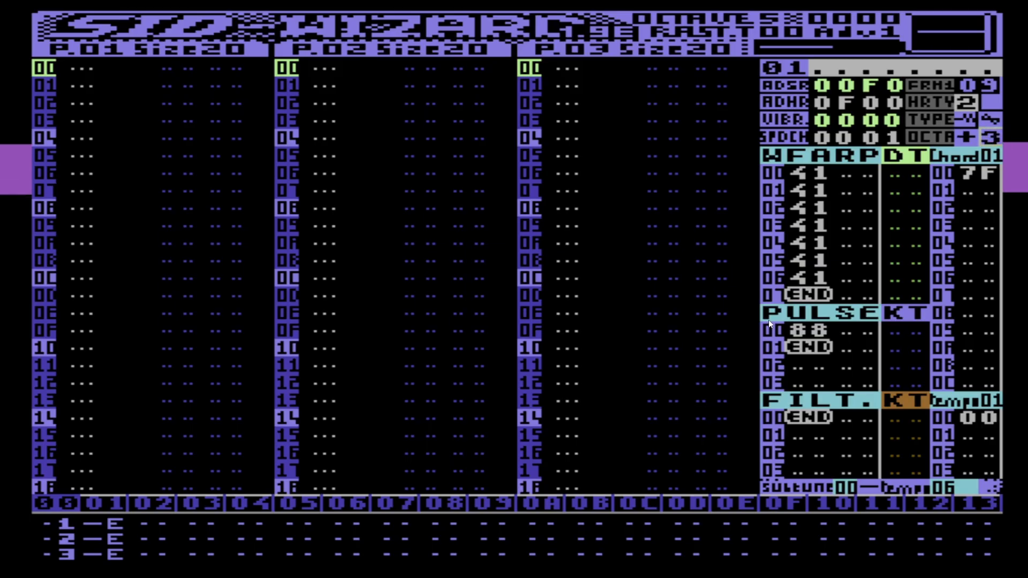
pyautogui.press('Left')
pyautogui.press('Left')
pyautogui.press('Right')
pyautogui.write('-')
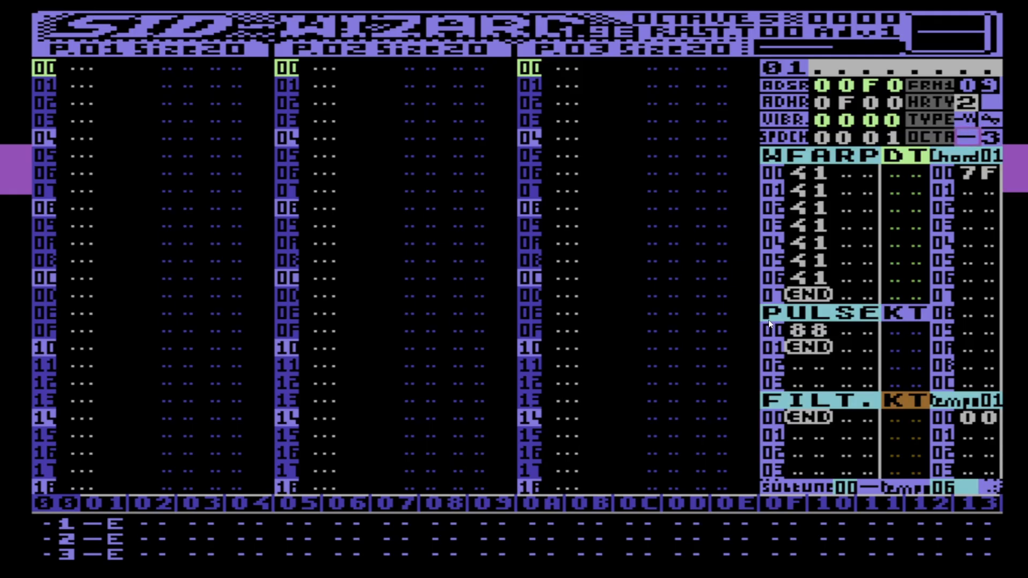
# Fill the arpeggio column of WFARP rows 00 to 05 with A0.
pyautogui.press('Left')
pyautogui.press('Down')
pyautogui.press('Down')
pyautogui.press('Left')
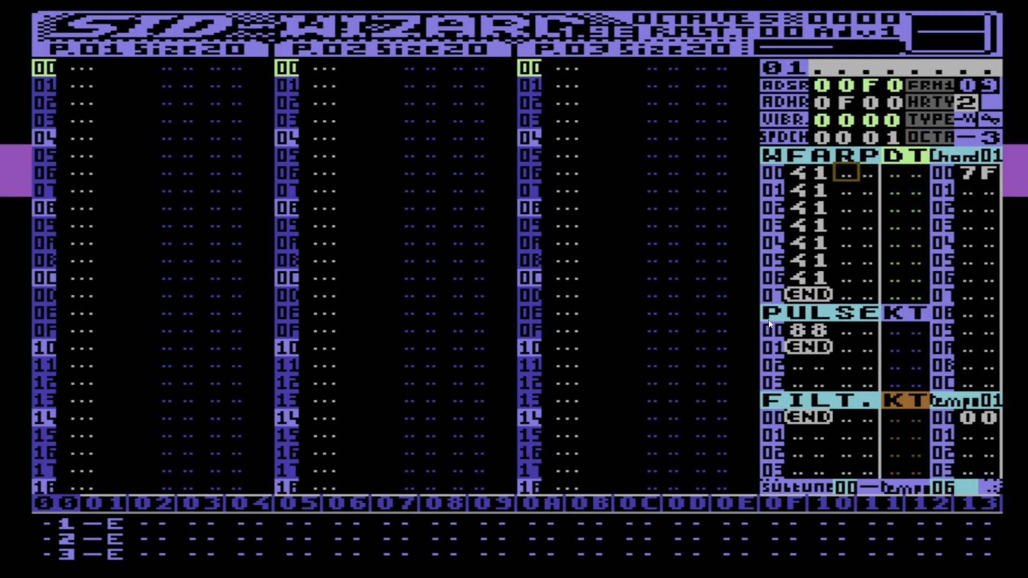
pyautogui.write('8')
pyautogui.write('A0A0A0A0A0')
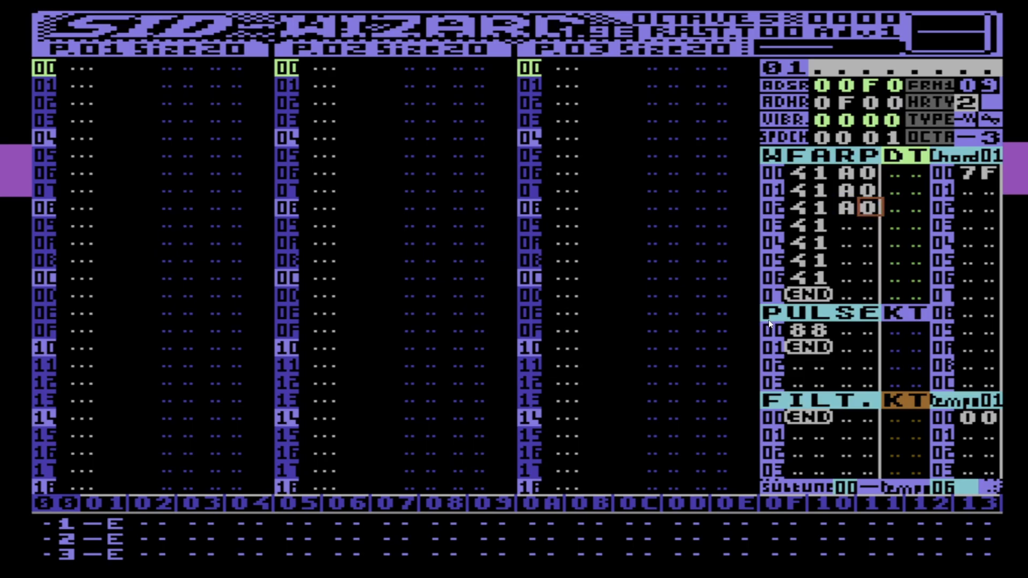
pyautogui.write('A0')
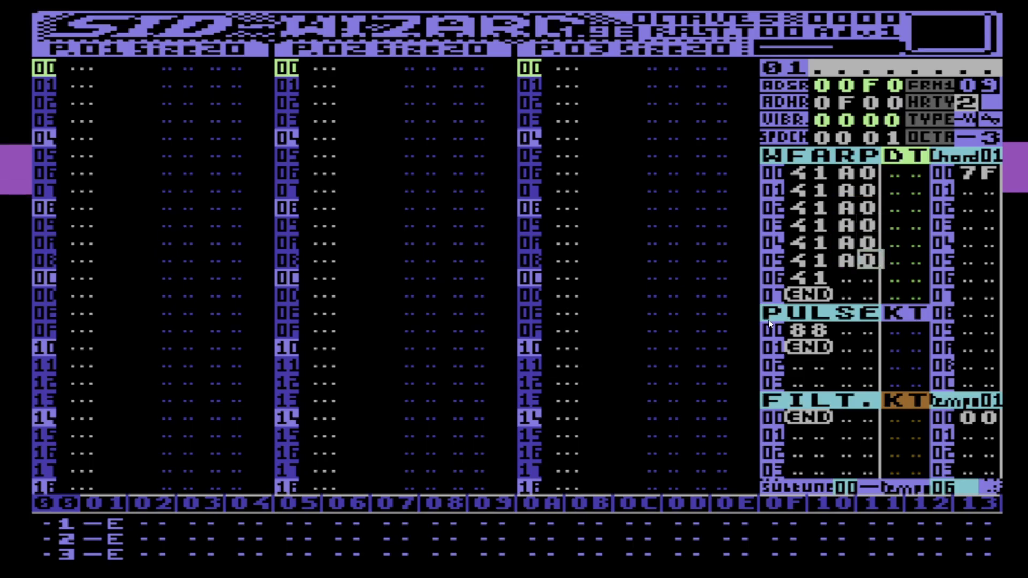
# Change the arpeggio value in WFARP row 00 to AD.
pyautogui.press('Up')
pyautogui.press('Up')
pyautogui.press('Up')
pyautogui.press('Up')
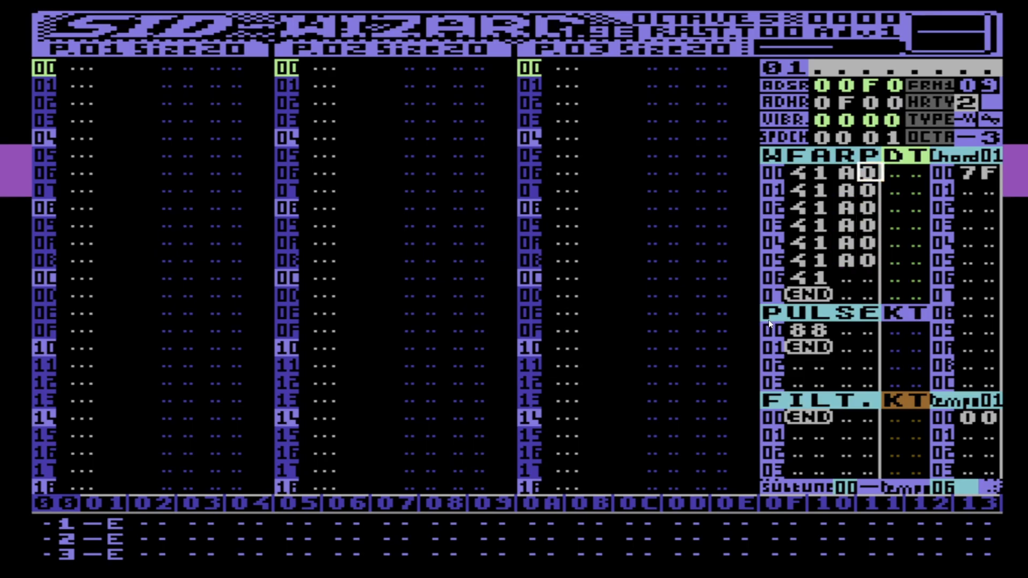
pyautogui.press('Down')
pyautogui.write('F')
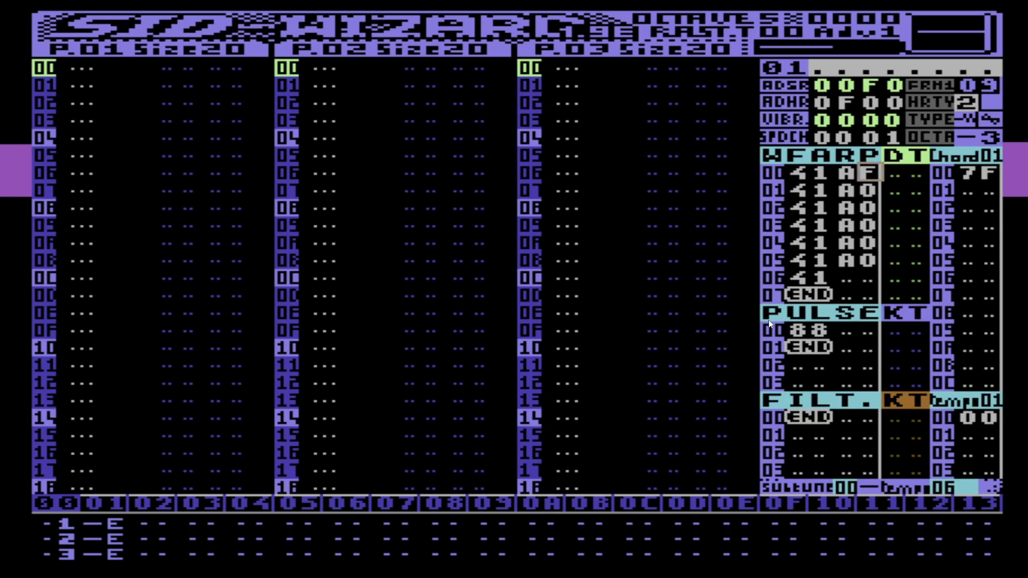
pyautogui.write('E')
pyautogui.press('Left')
pyautogui.write('0')
# Set the arpeggio value to A9 in WFARP row 01 and to A2 in row 02.
pyautogui.press('Left')
pyautogui.press('Down')
pyautogui.press('Left')
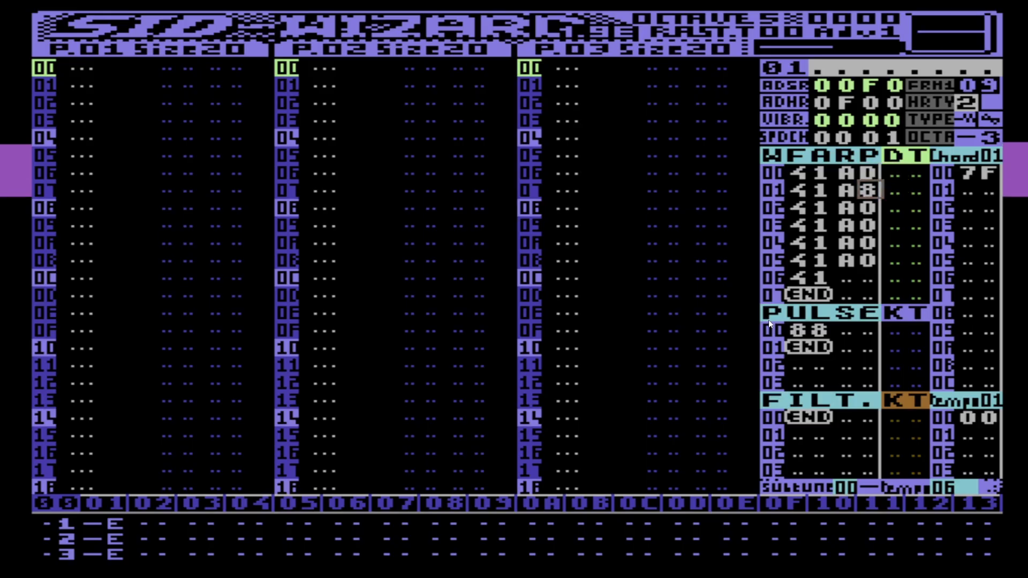
pyautogui.write('9')
pyautogui.press('Down')
pyautogui.write('2')
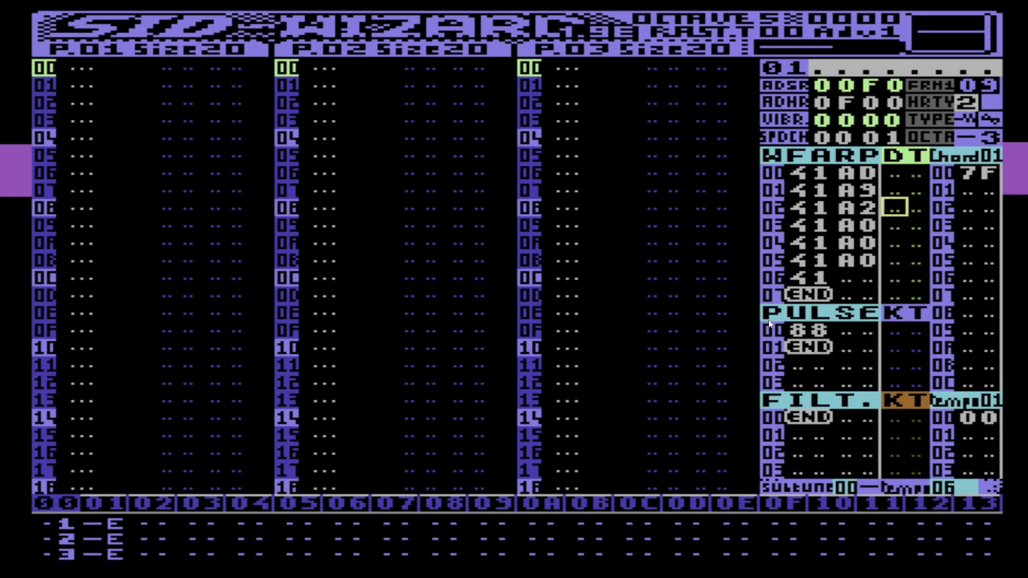
# Set the arpeggio value in WFARP row 03 to 9C.
pyautogui.press('Left')
pyautogui.press('Down')
pyautogui.press('Left')
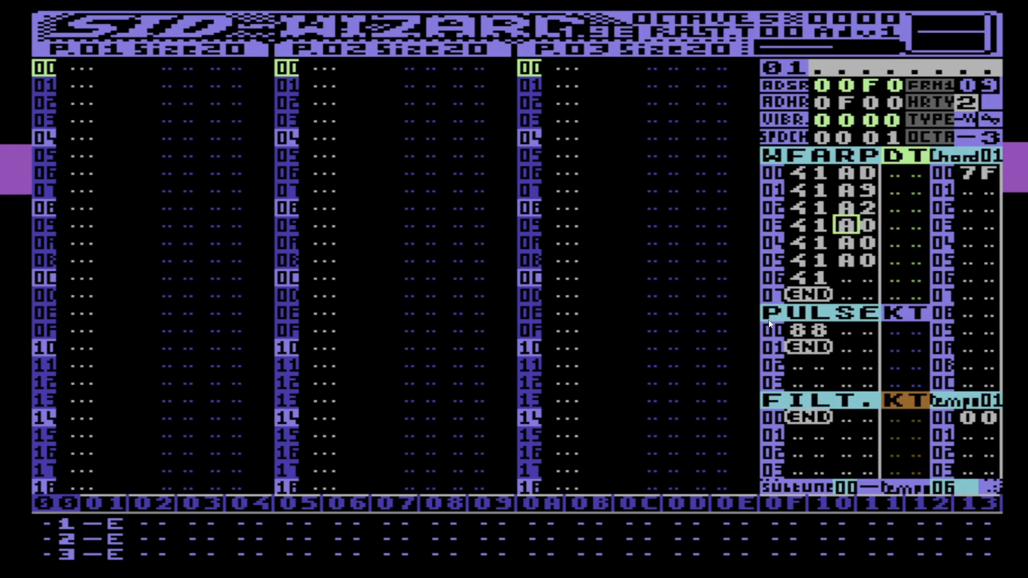
pyautogui.write('9')
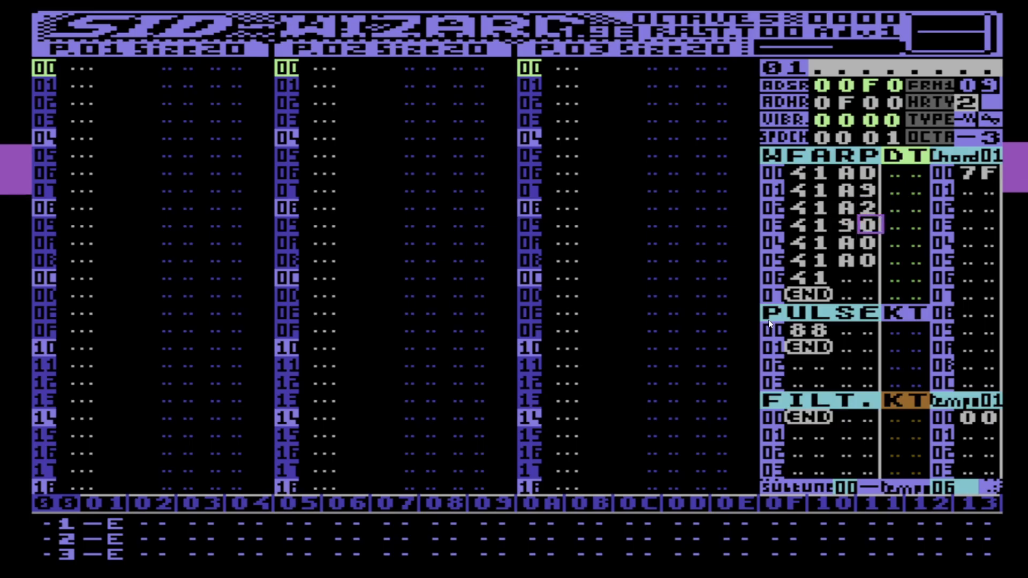
pyautogui.write('8')
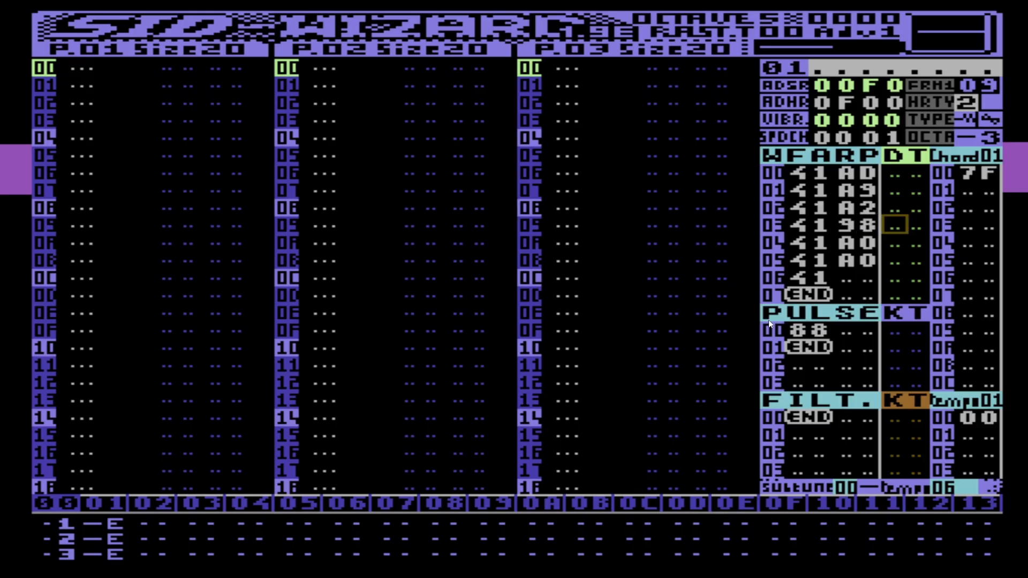
pyautogui.press('Left')
pyautogui.write('c')
# Set the arpeggio value to 96 in WFARP row 04 and to 91 in row 05.
pyautogui.press('Left')
pyautogui.press('Down')
pyautogui.press('Left')
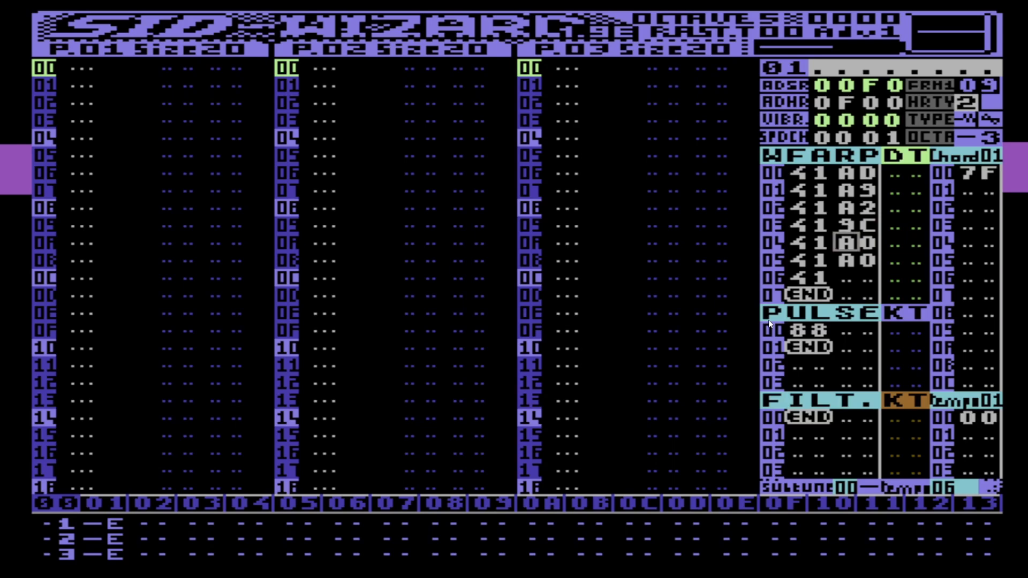
pyautogui.write('9')
pyautogui.press('Down')
pyautogui.press('Left')
pyautogui.write('9')
pyautogui.press('Up')
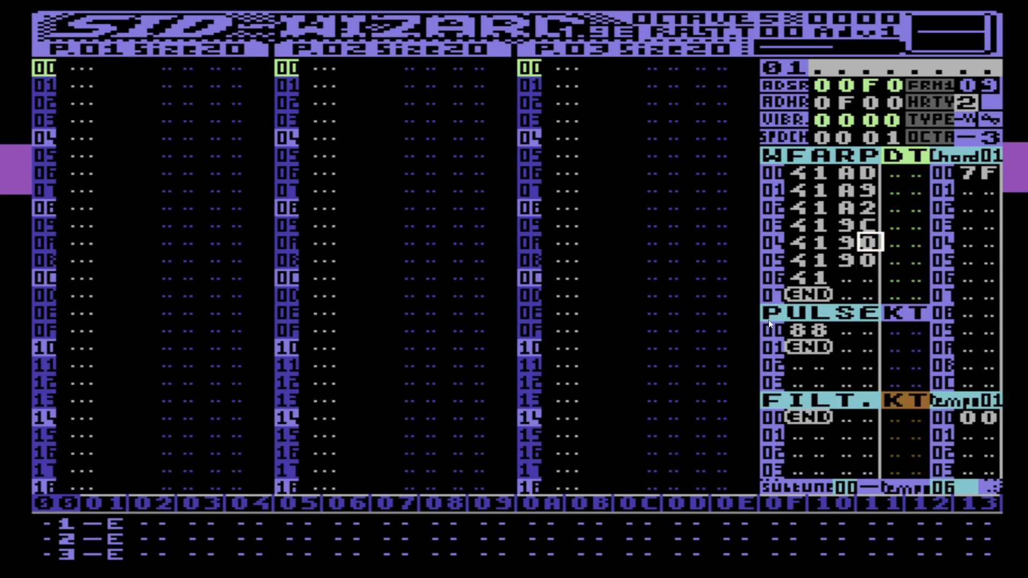
pyautogui.write('6')
pyautogui.press('Down')
pyautogui.press('Left')
pyautogui.write('1')
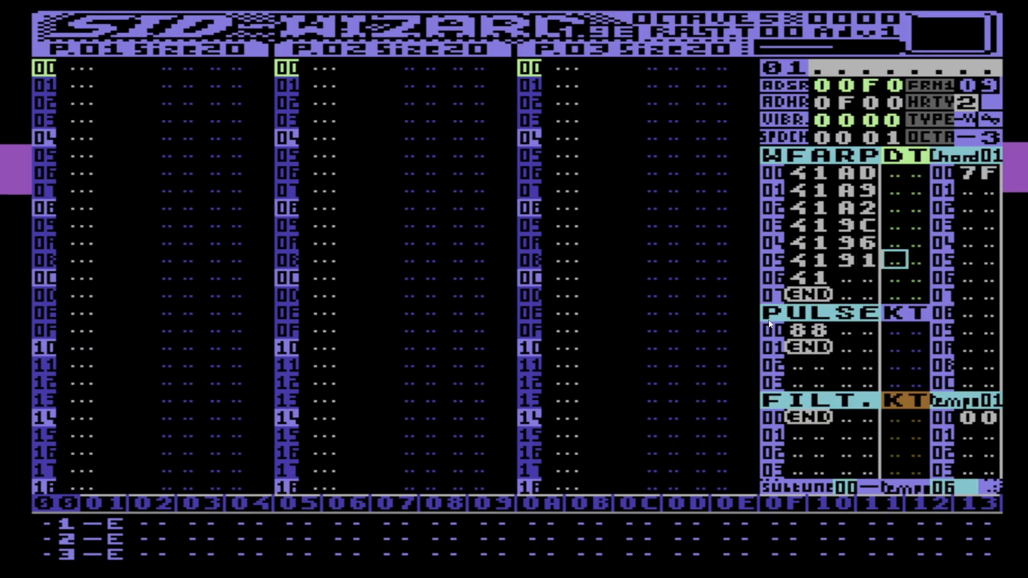
# Try an additional WFARP row with waveform 41 and arpeggio value 8C in row 06, and remove it again.
pyautogui.press('Down')
pyautogui.press('Left')
pyautogui.press('Left')
pyautogui.press('Left')
pyautogui.press('Left')
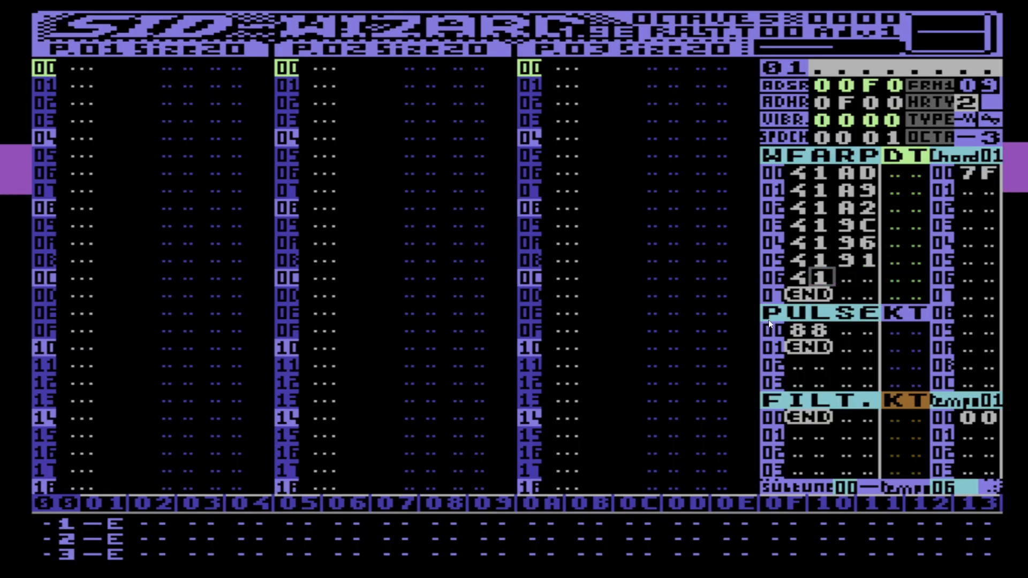
pyautogui.hotkey('shift', 'BackSpace')
pyautogui.write('41')
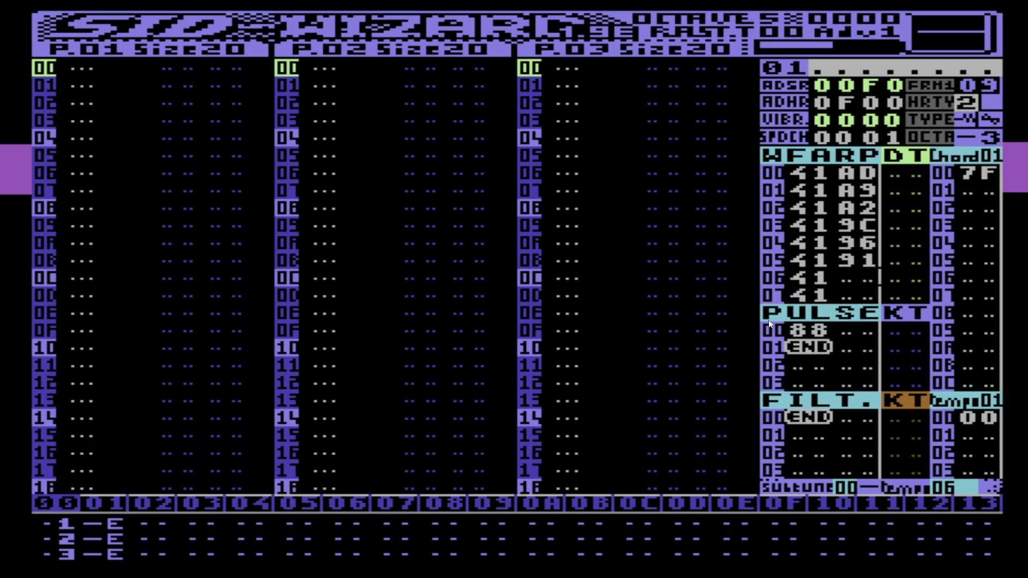
pyautogui.press('Left')
pyautogui.write('8')
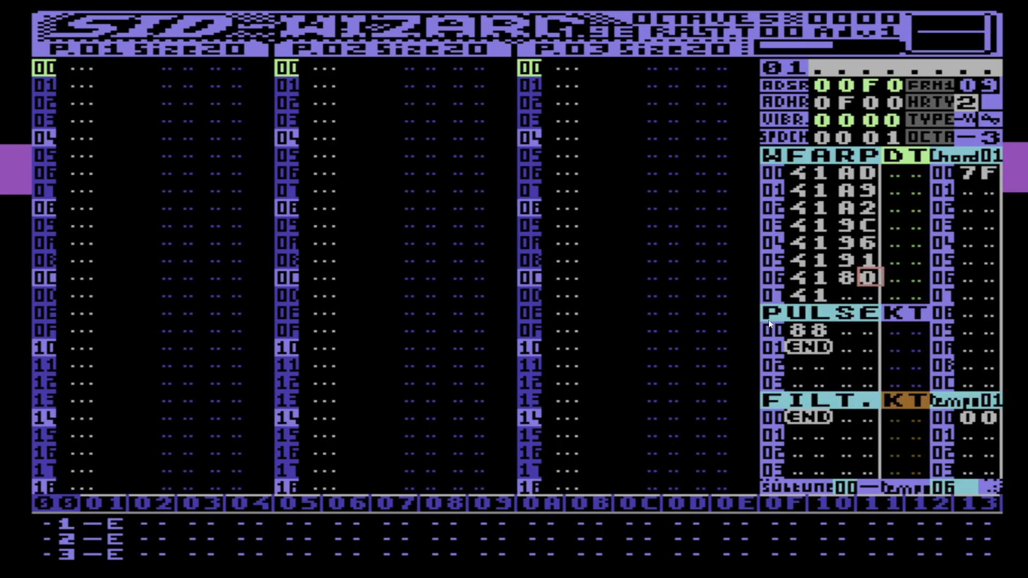
pyautogui.write('c')
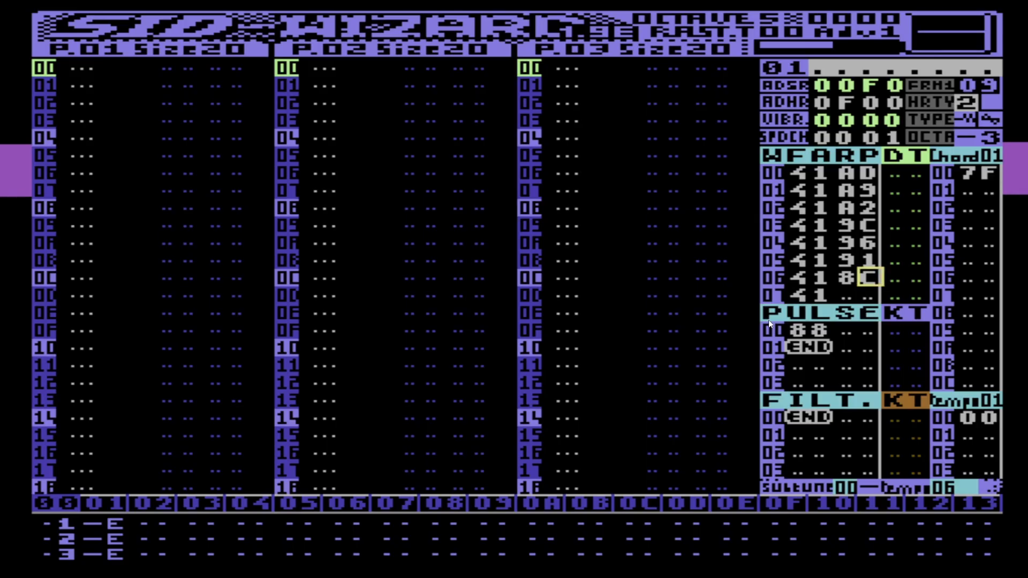
pyautogui.press('Left')
pyautogui.press('BackSpace')
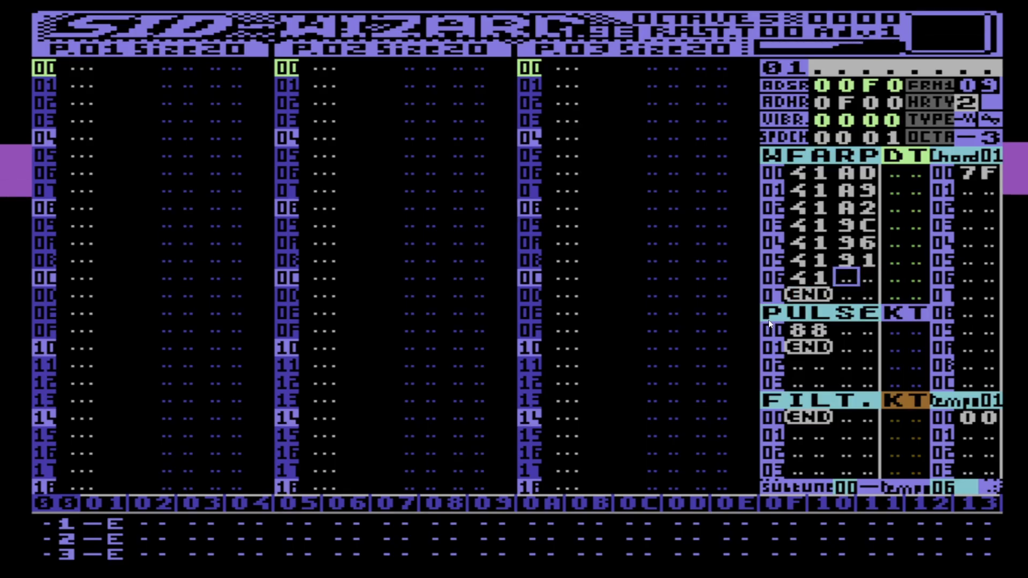
# Change the waveform value to 40 in WFARP rows 00 to 05.
pyautogui.press('Left')
pyautogui.press('Up')
pyautogui.press('Up')
pyautogui.press('Up')
pyautogui.press('Up')
pyautogui.press('Up')
pyautogui.press('Up')
pyautogui.write('000')
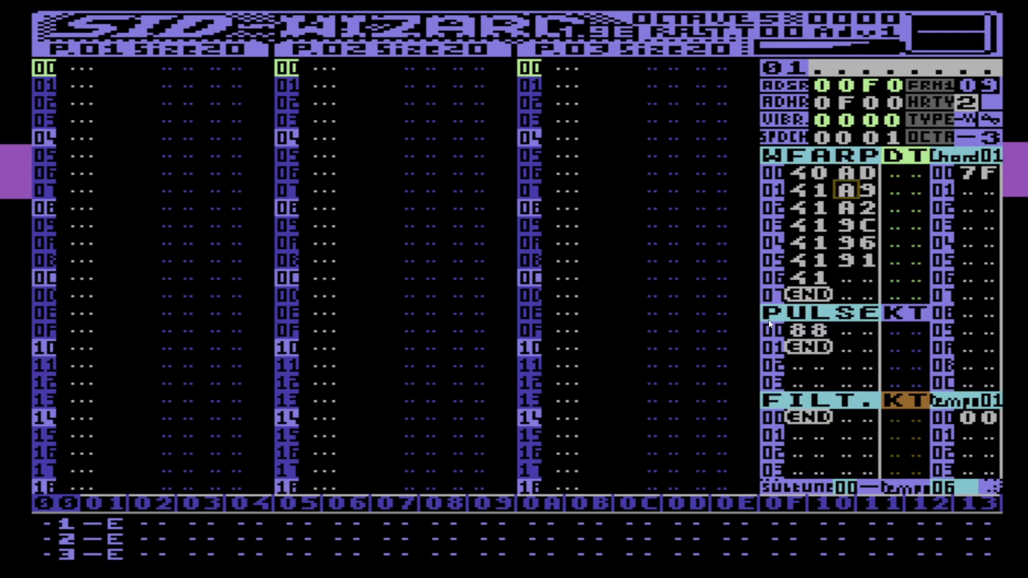
pyautogui.write('000')
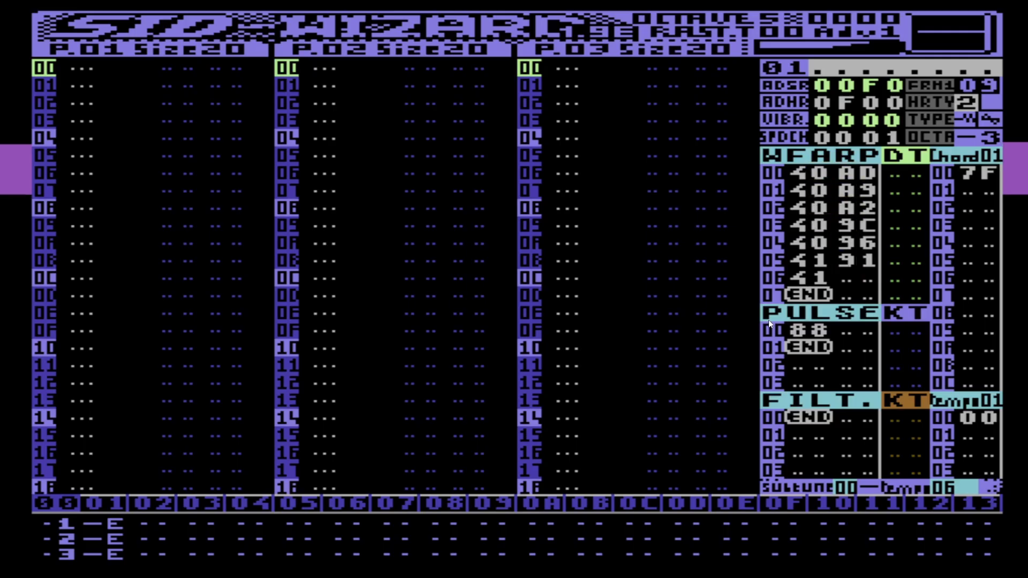
# Try a release value of 8 in the ADSR row and reset it to 0.
pyautogui.press('Up')
pyautogui.press('Up')
pyautogui.press('Up')
pyautogui.press('Up')
pyautogui.press('Up')
pyautogui.press('Up')
pyautogui.press('Up')
pyautogui.press('Up')
pyautogui.press('Up')
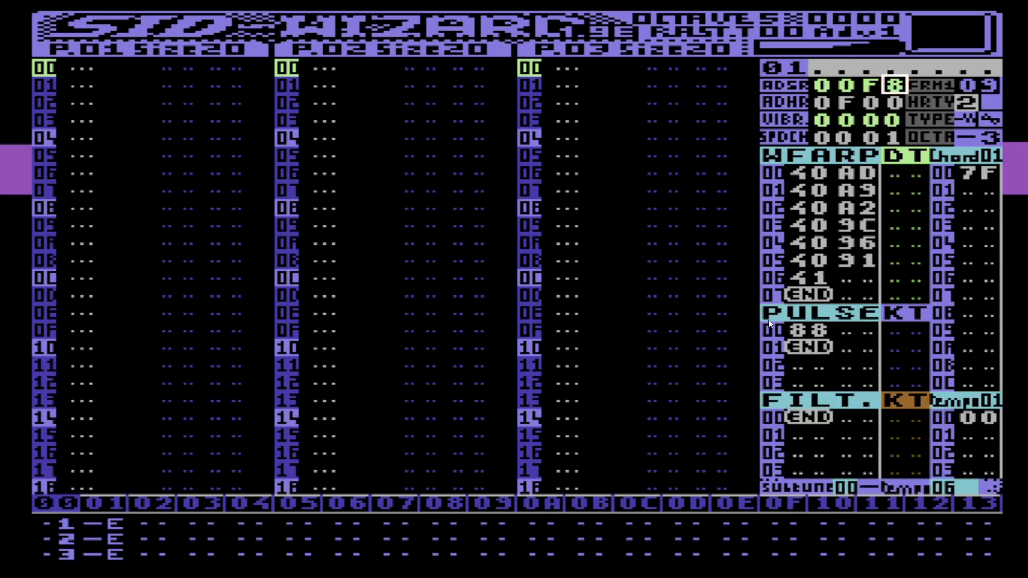
pyautogui.write('4')
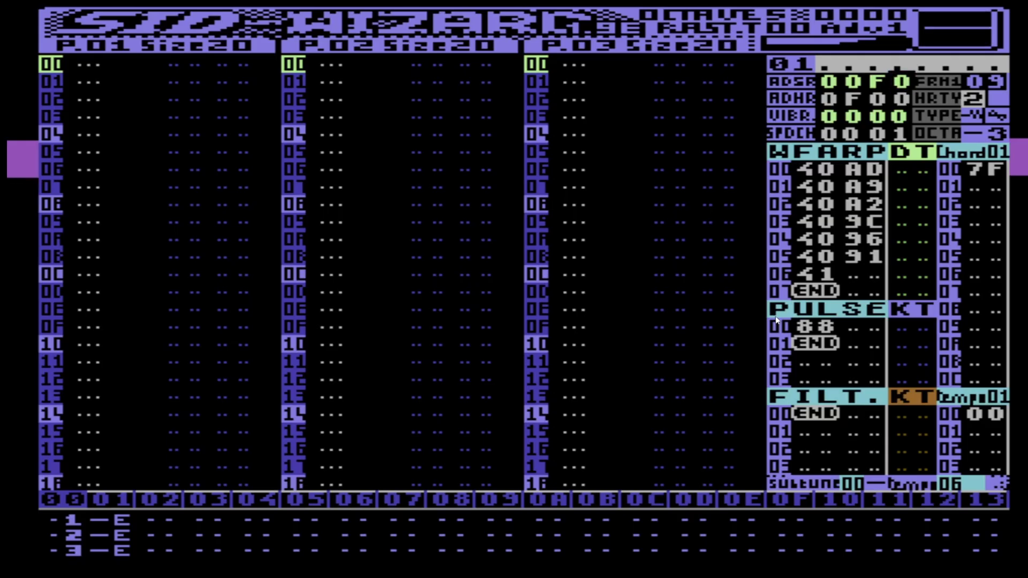
# Restore the waveform value in WFARP row 00 to 41.
pyautogui.press('Left')
pyautogui.press('Left')
pyautogui.press('Down')
pyautogui.press('Down')
pyautogui.press('Down')
pyautogui.press('Down')
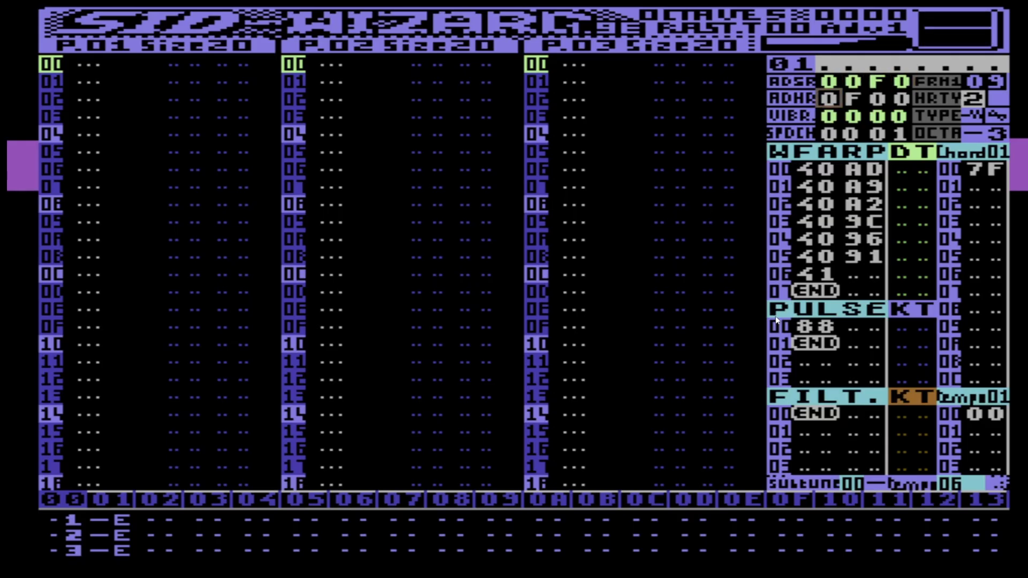
pyautogui.write('1')
pyautogui.press('Left')
pyautogui.press('Down')
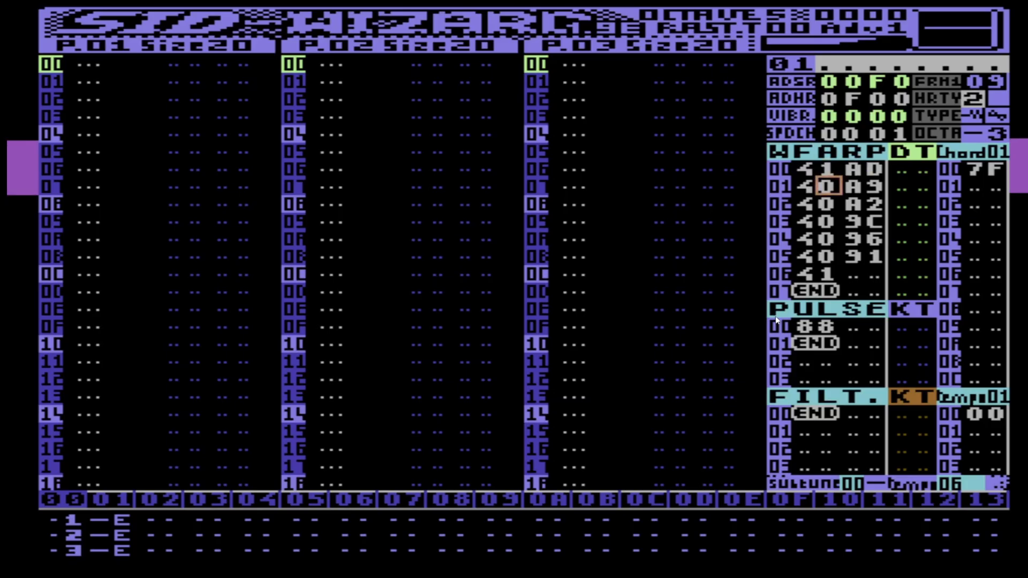
# Test the ADSR envelope with a release value of 9 and return the release to 0.
pyautogui.press('Right')
pyautogui.press('Right')
pyautogui.press('Up')
pyautogui.press('Up')
pyautogui.press('Up')
pyautogui.press('Up')
pyautogui.press('Up')
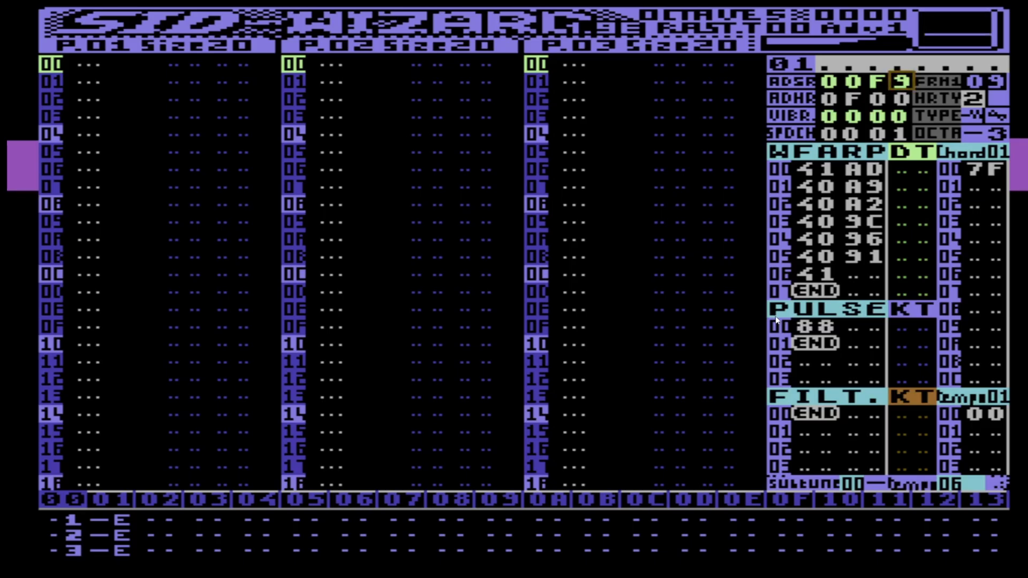
pyautogui.write('0')
# Restore the waveform value to 41 in WFARP rows 01 to 05.
pyautogui.press('Down')
pyautogui.press('Down')
pyautogui.press('Down')
pyautogui.press('Down')
pyautogui.press('Left')
pyautogui.press('Left')
pyautogui.press('Left')
pyautogui.press('Down')
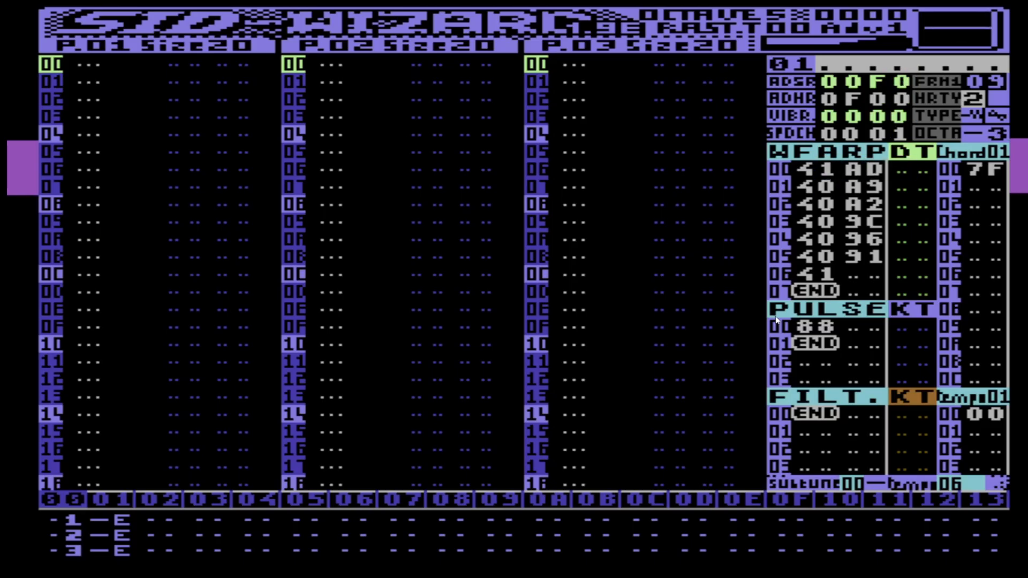
pyautogui.write('1111')
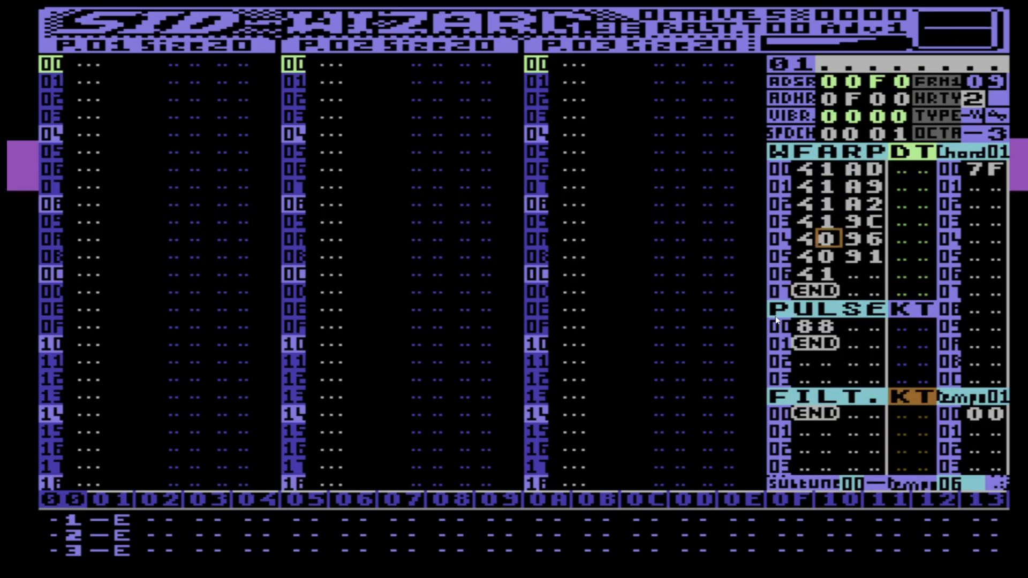
pyautogui.write('1')
# Set the ADSR release value to 5.
pyautogui.press('Right')
pyautogui.press('Up')
pyautogui.press('Up')
pyautogui.press('Right')
pyautogui.press('Right')
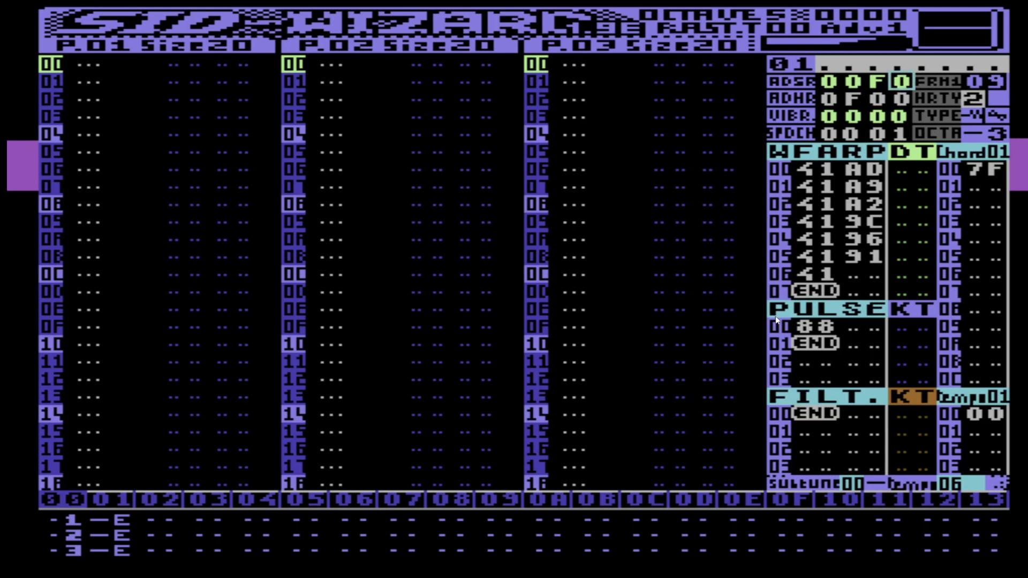
pyautogui.write('3')
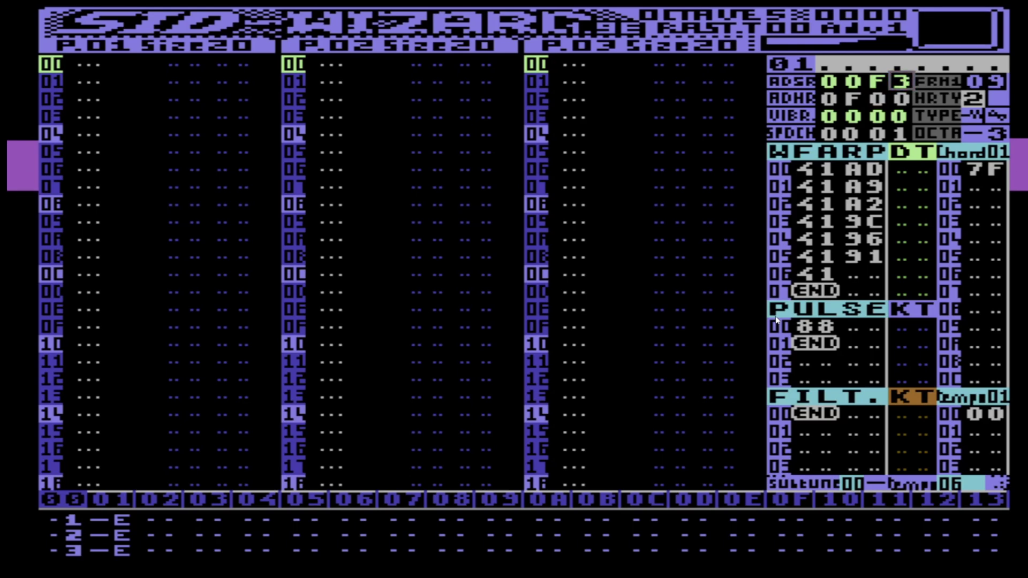
pyautogui.write('5')
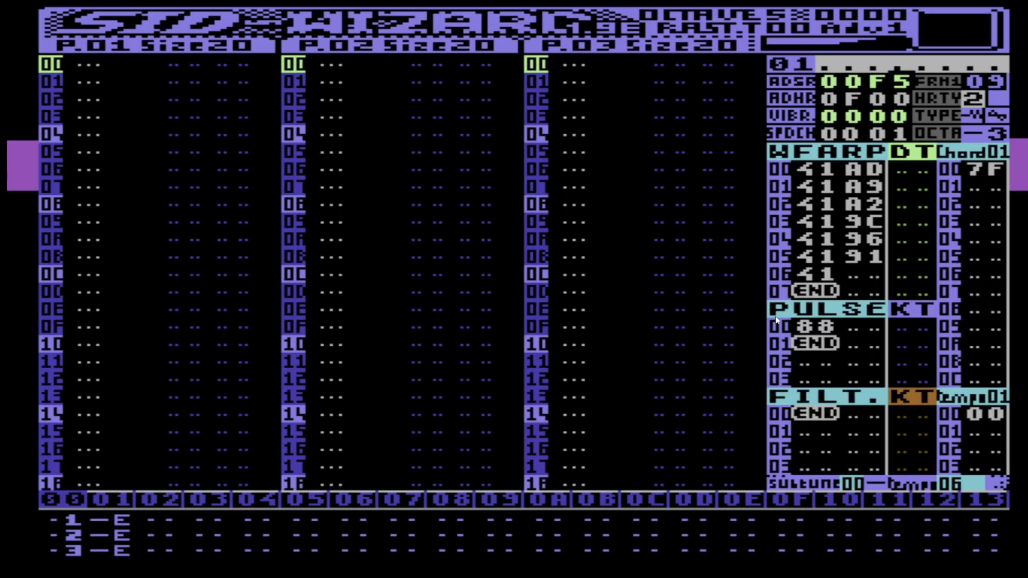
# Insert a new row 01 in the PULSE table with the values 20 20.
pyautogui.press('Left')
pyautogui.press('Down')
pyautogui.press('Down')
pyautogui.press('Down')
pyautogui.press('Down')
pyautogui.press('Down')
pyautogui.press('Down')
pyautogui.press('Down')
pyautogui.press('Down')
pyautogui.press('Down')
pyautogui.press('Down')
pyautogui.press('Down')
pyautogui.press('Down')
pyautogui.press('Down')
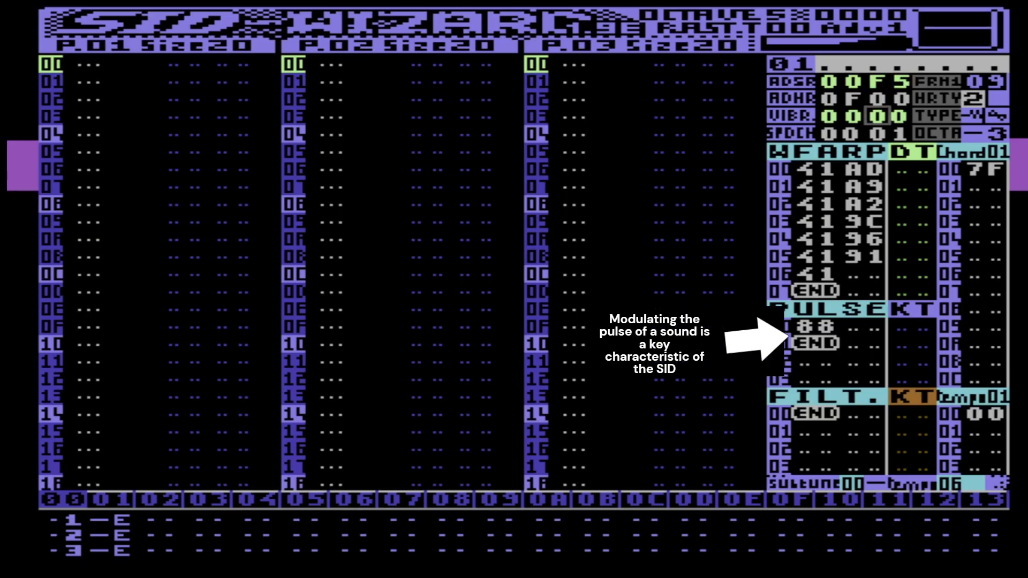
pyautogui.press('Left')
pyautogui.press('Left')
pyautogui.write('2')
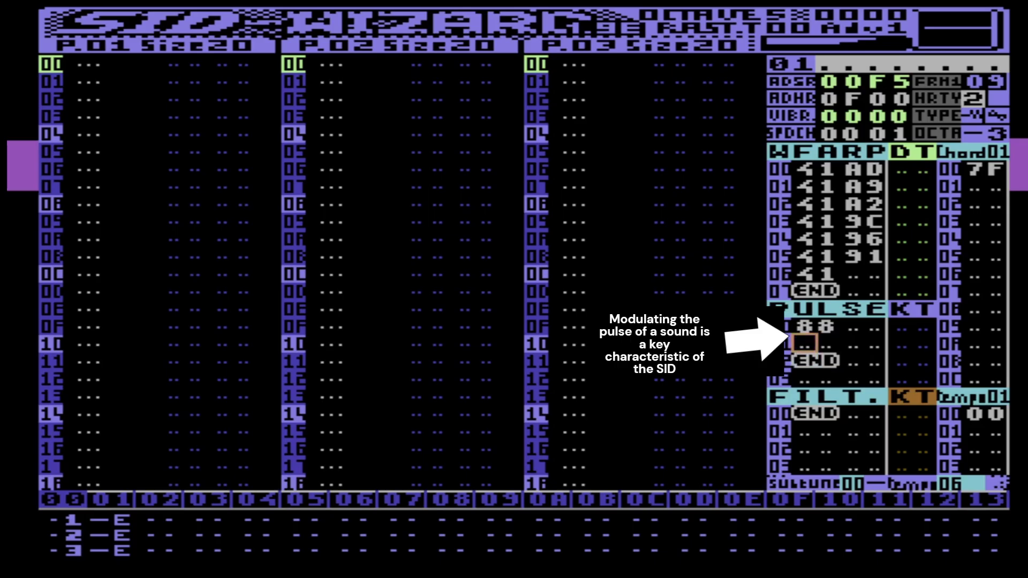
pyautogui.write('0 20')
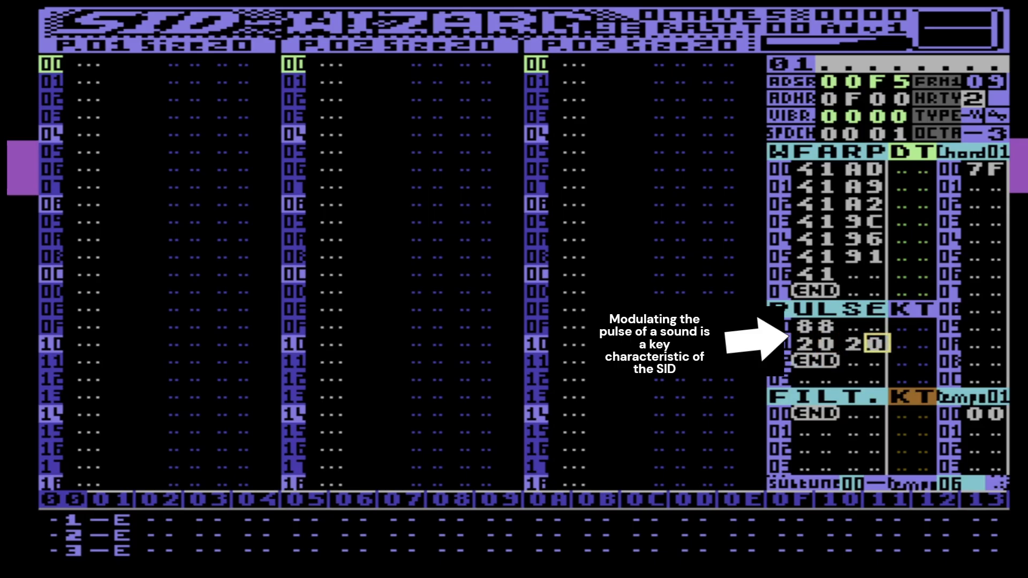
# Change the values in PULSE row 01 to 10 30.
pyautogui.press('Left')
pyautogui.press('Left')
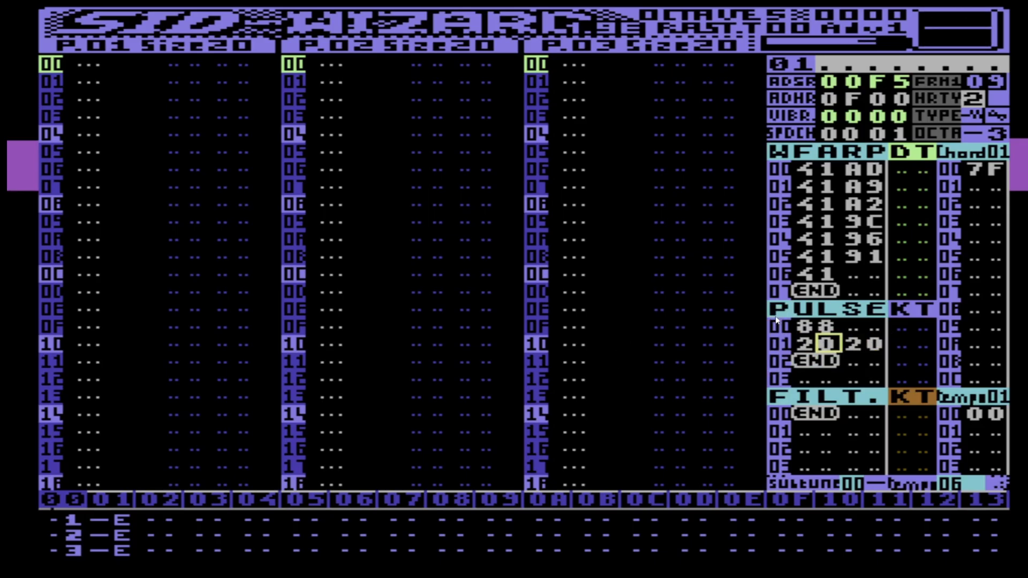
pyautogui.press('Right')
pyautogui.write('1')
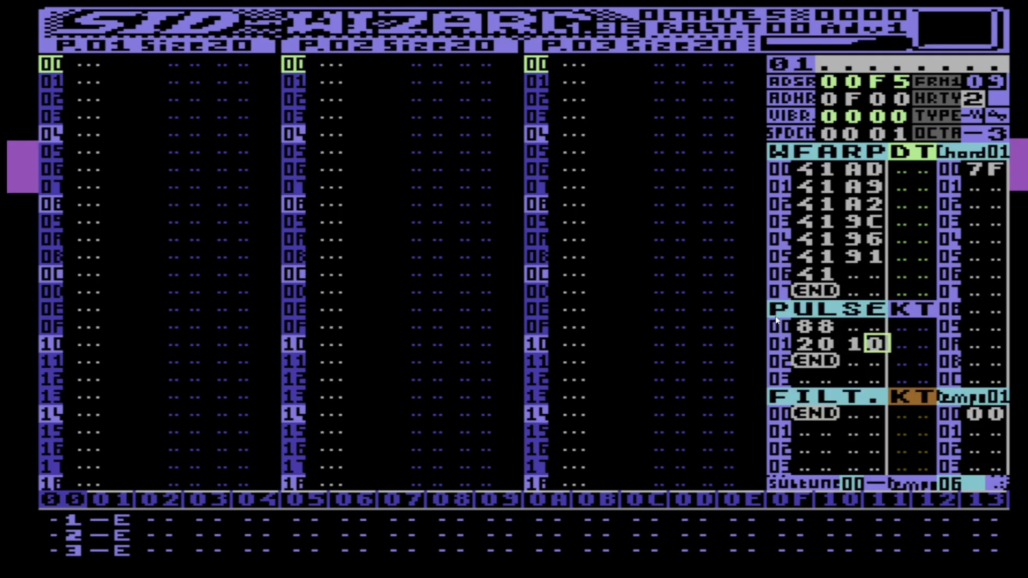
pyautogui.press('Left')
pyautogui.write('3')
pyautogui.press('Left')
pyautogui.press('Left')
pyautogui.press('Left')
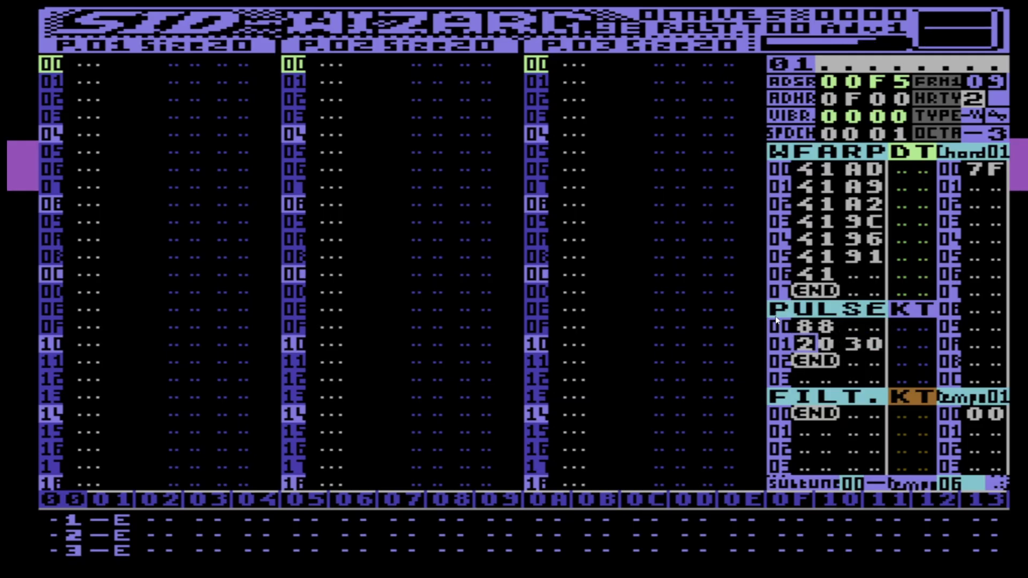
pyautogui.write('1')
# Add PULSE row 02 with the values 10 D0 and row 03 with FE 01.
pyautogui.press('Down')
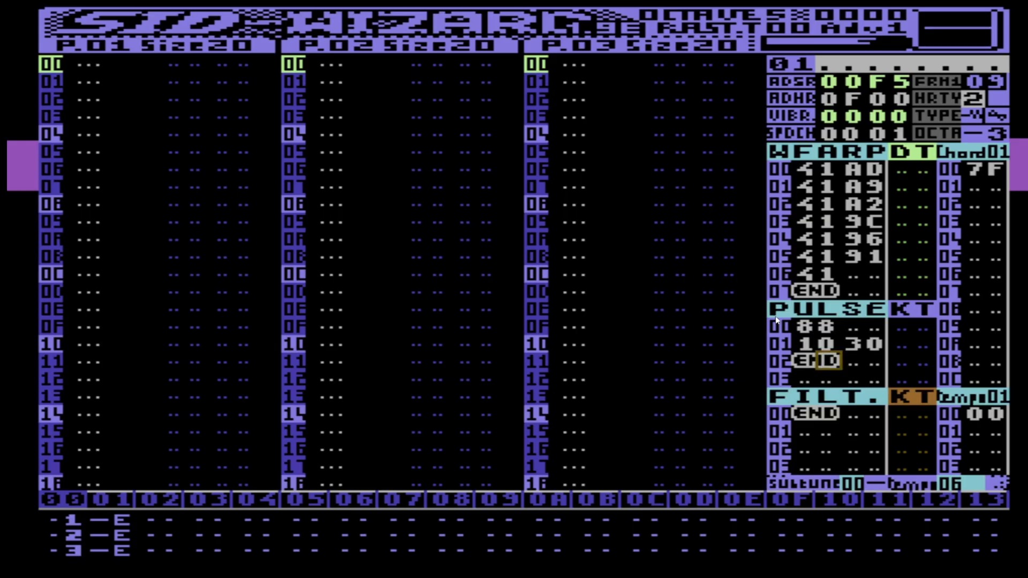
pyautogui.press('Insert')
pyautogui.press('Left')
pyautogui.write('10')
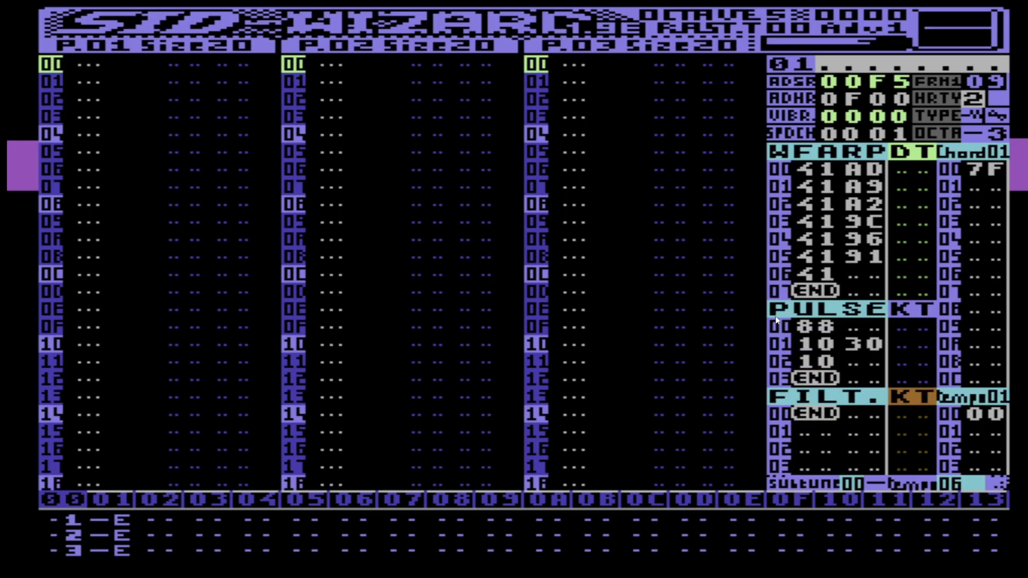
pyautogui.write('00')
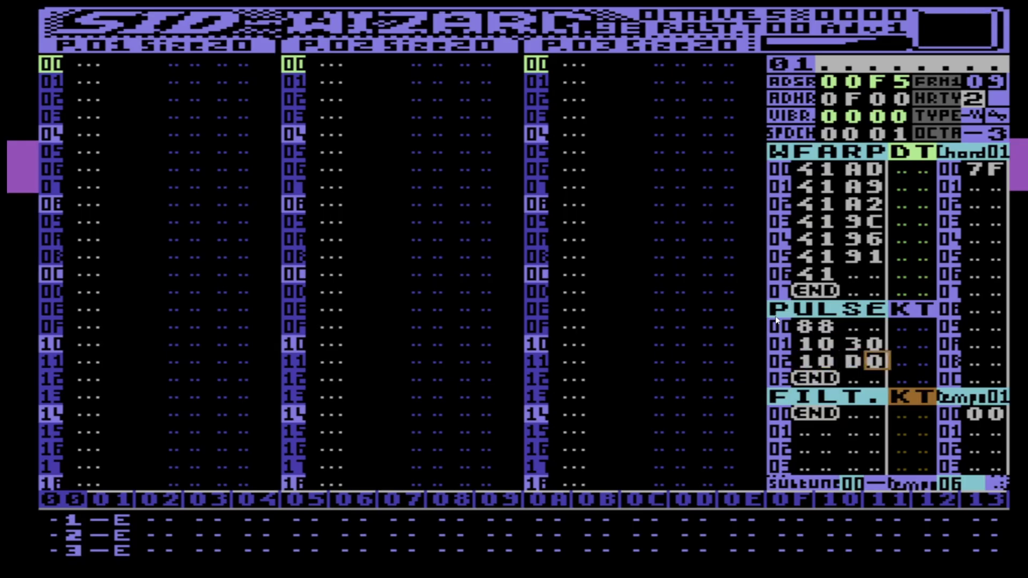
pyautogui.write('FE01')
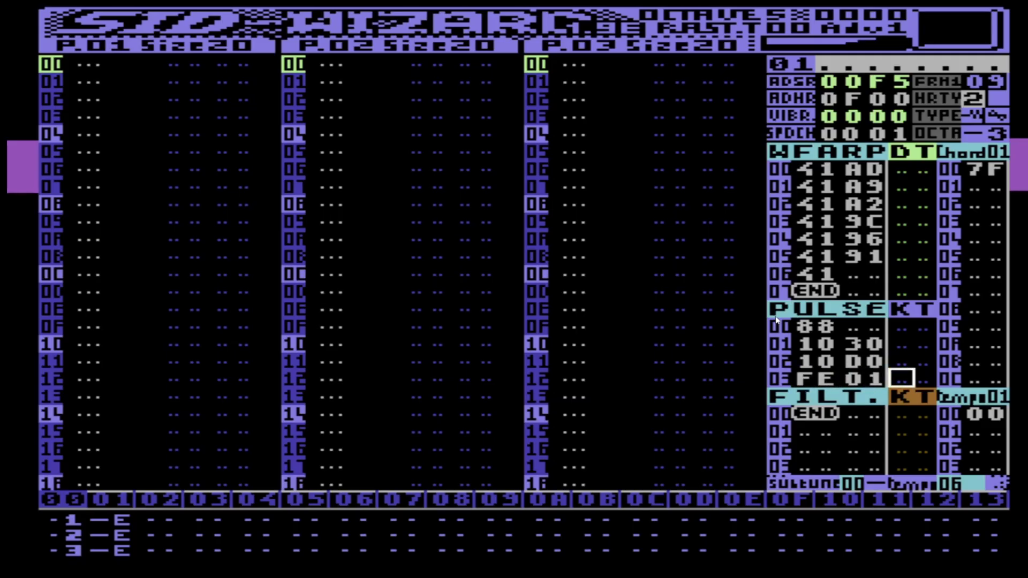
# Insert a row above the 10 30 entry in the PULSE table and fill it with 10 10.
pyautogui.press('Left')
pyautogui.press('Left')
pyautogui.press('Up')
pyautogui.press('Up')
pyautogui.press('Left')
pyautogui.press('Up')
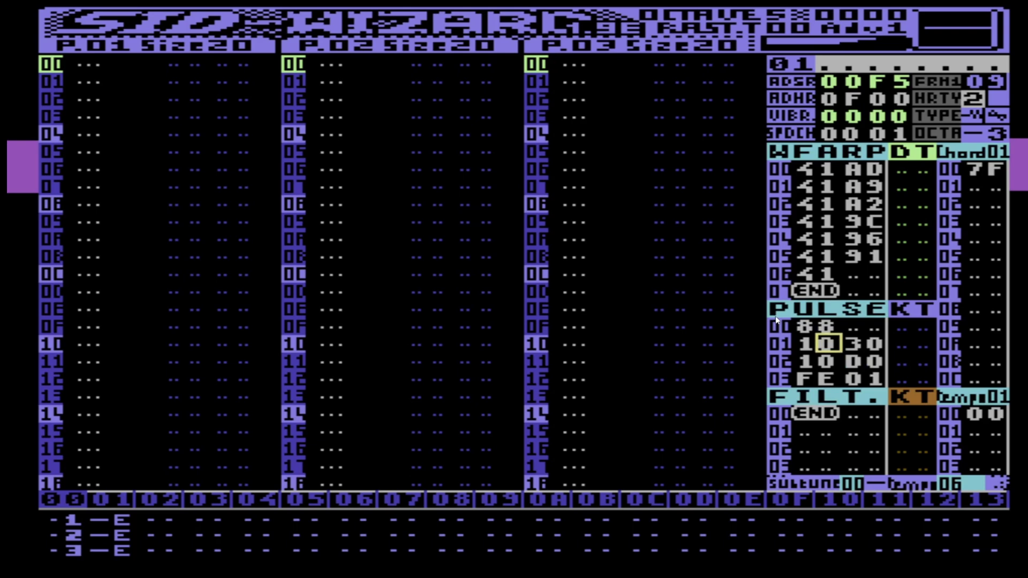
pyautogui.press('Left')
pyautogui.press('Insert')
pyautogui.press('Down')
pyautogui.press('Down')
pyautogui.press('Down')
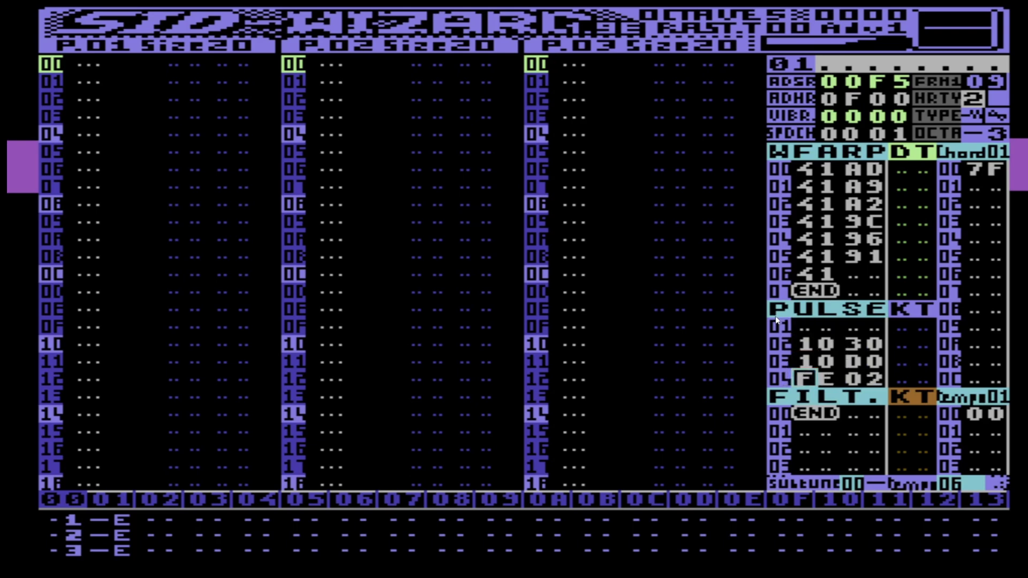
pyautogui.press('Up')
pyautogui.press('Up')
pyautogui.press('Up')
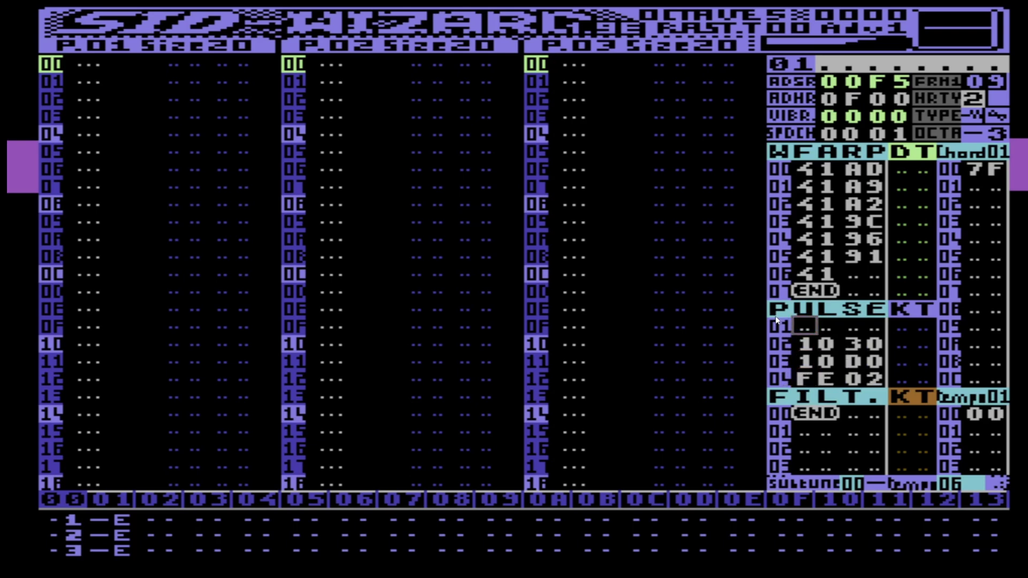
pyautogui.write('1010')
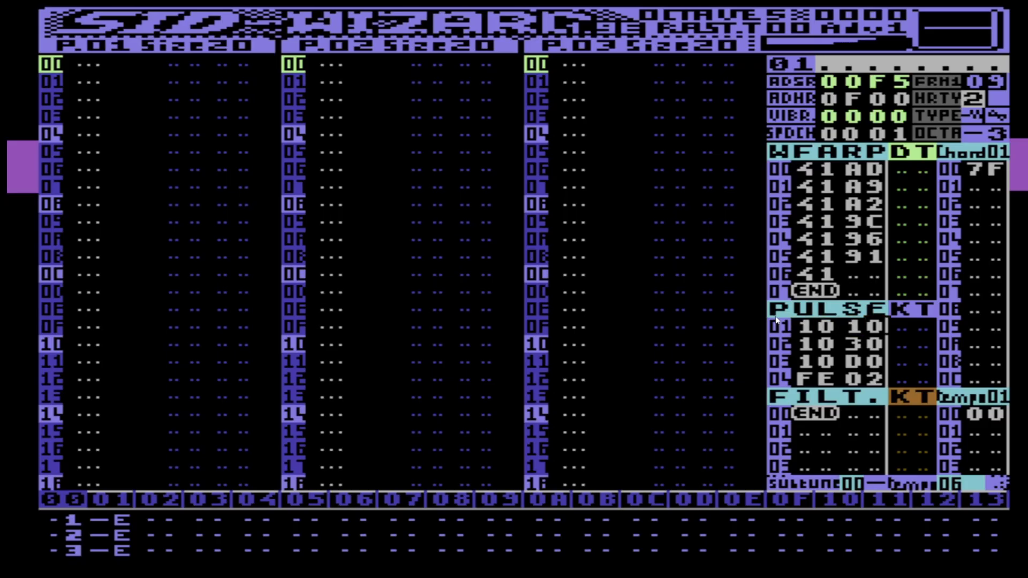
# Change the first value of PULSE row 01 to 08.
pyautogui.press('Up')
pyautogui.press('Left')
pyautogui.press('Down')
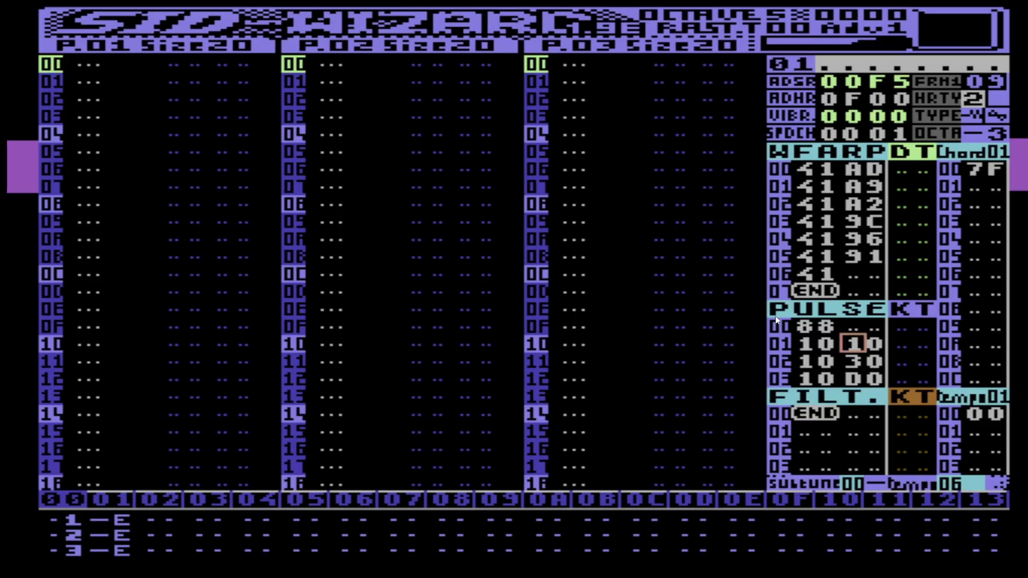
pyautogui.press('Up')
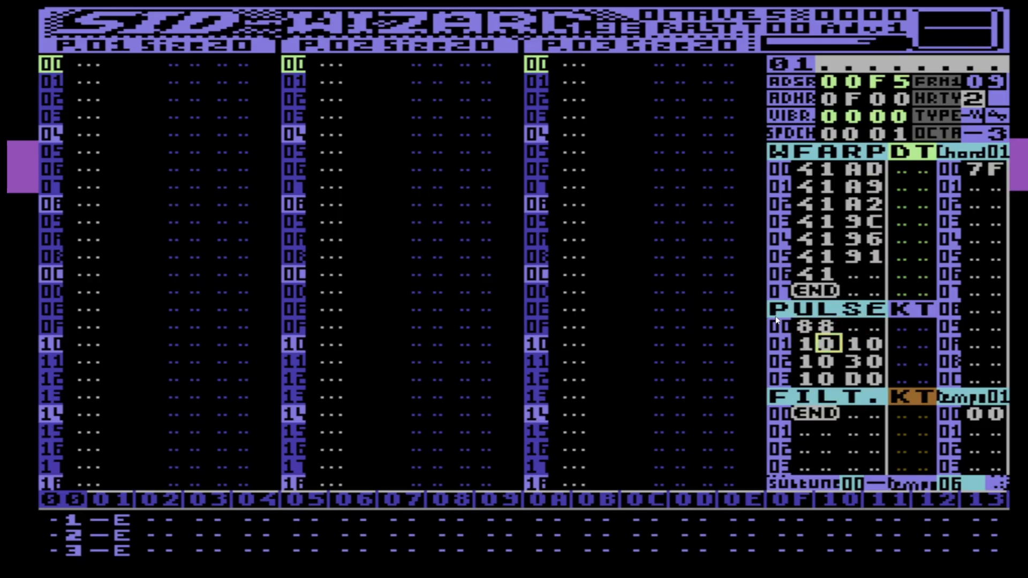
pyautogui.press('Right')
pyautogui.press('Left')
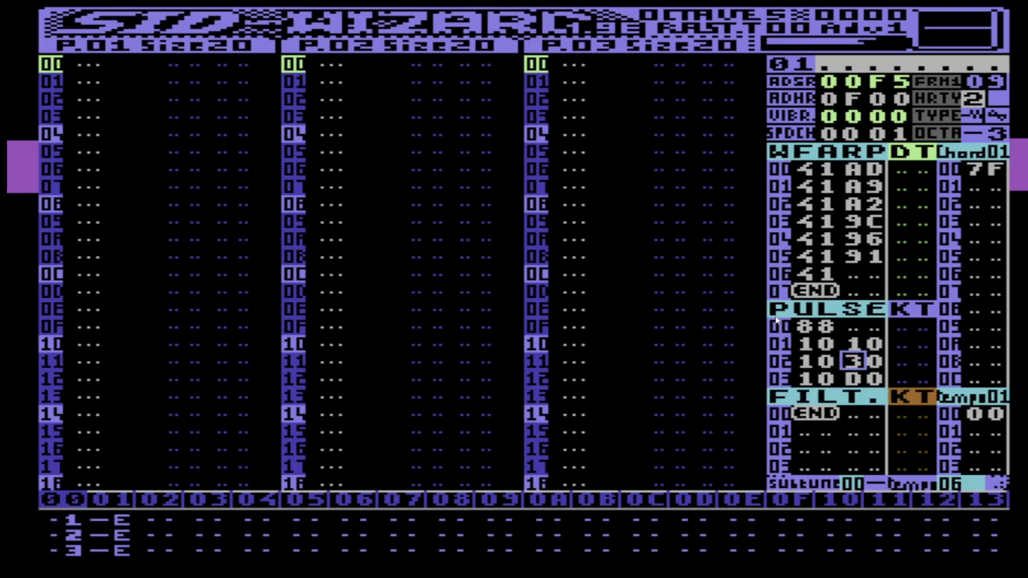
pyautogui.press('Down')
pyautogui.press('Left')
pyautogui.press('Down')
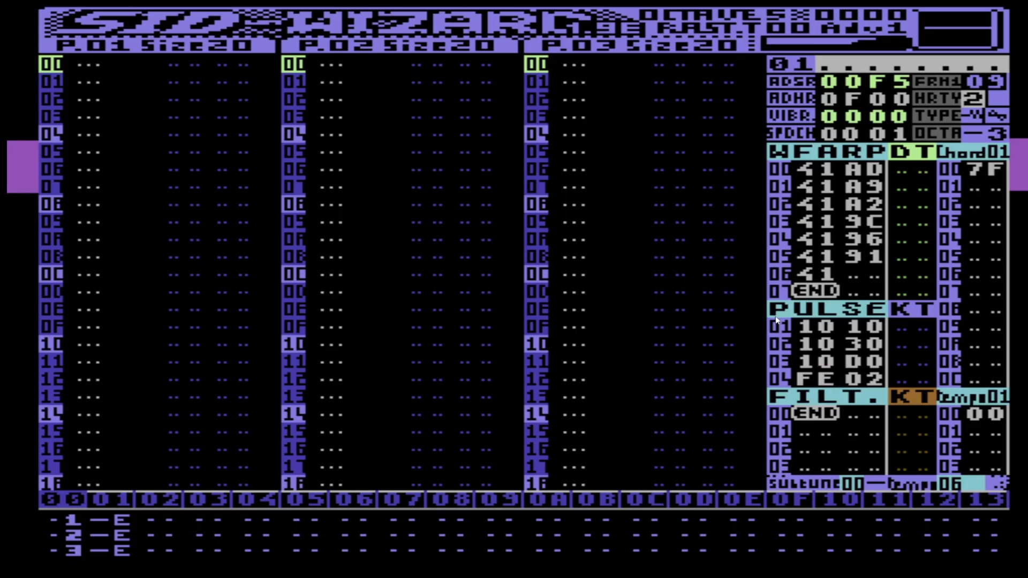
pyautogui.press('Up')
pyautogui.press('Up')
pyautogui.press('Up')
pyautogui.press('Up')
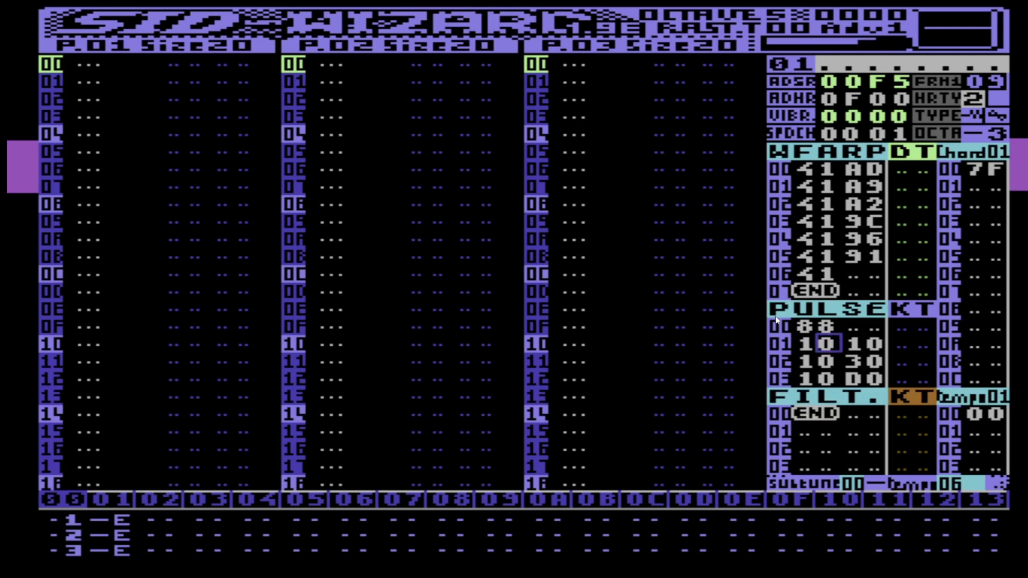
pyautogui.press('Right')
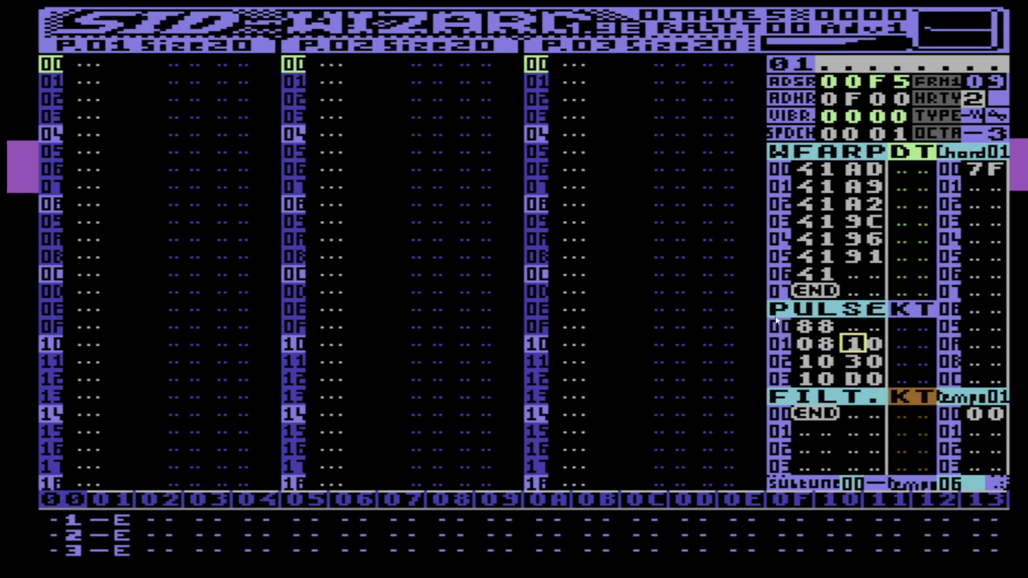
# Insert row 00 at the start of the FILT table and set its first value to B4.
pyautogui.press('Down')
pyautogui.press('Down')
pyautogui.press('Down')
pyautogui.press('Down')
pyautogui.press('Down')
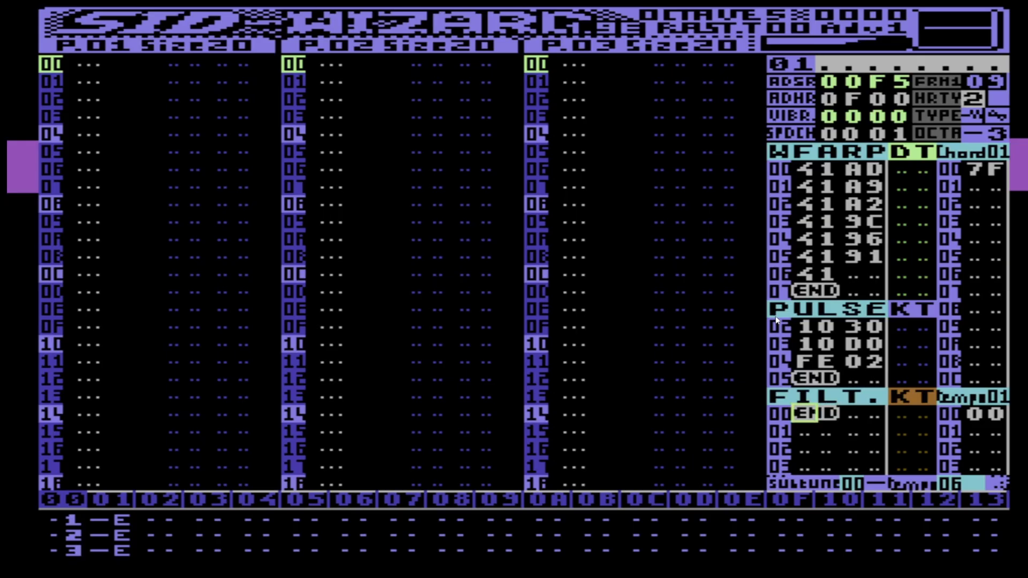
pyautogui.press('Insert')
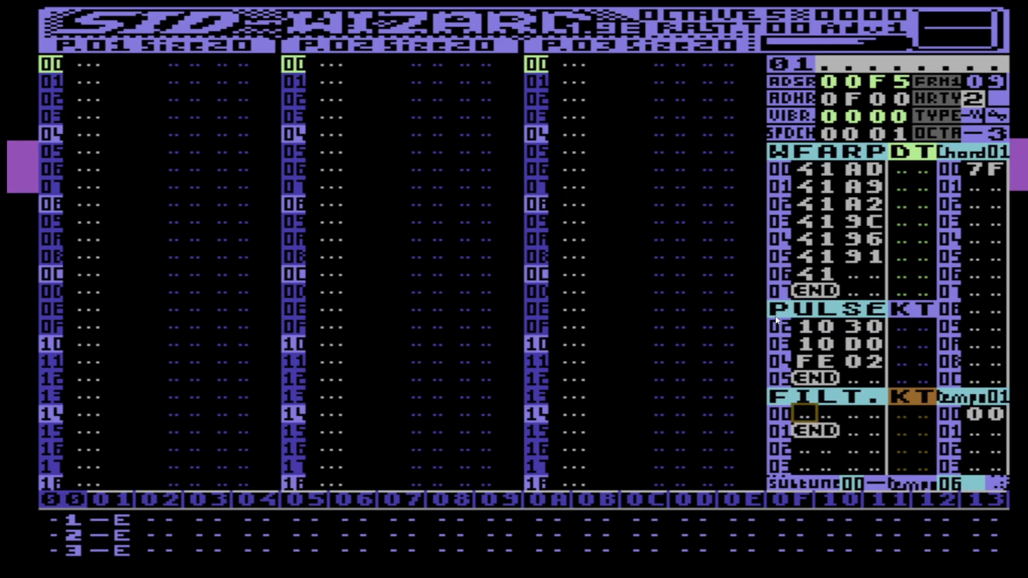
pyautogui.write('b')
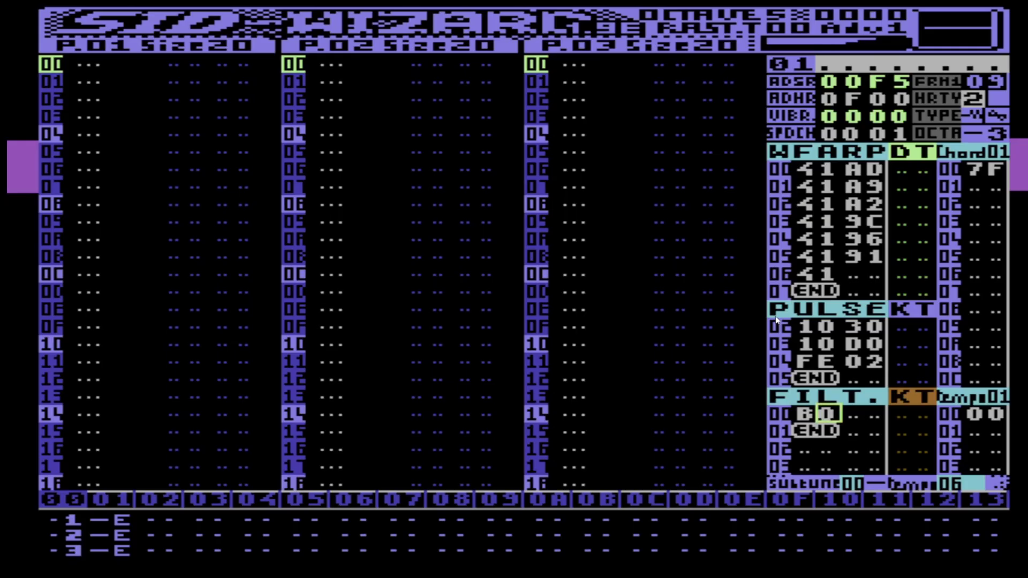
pyautogui.write('f')
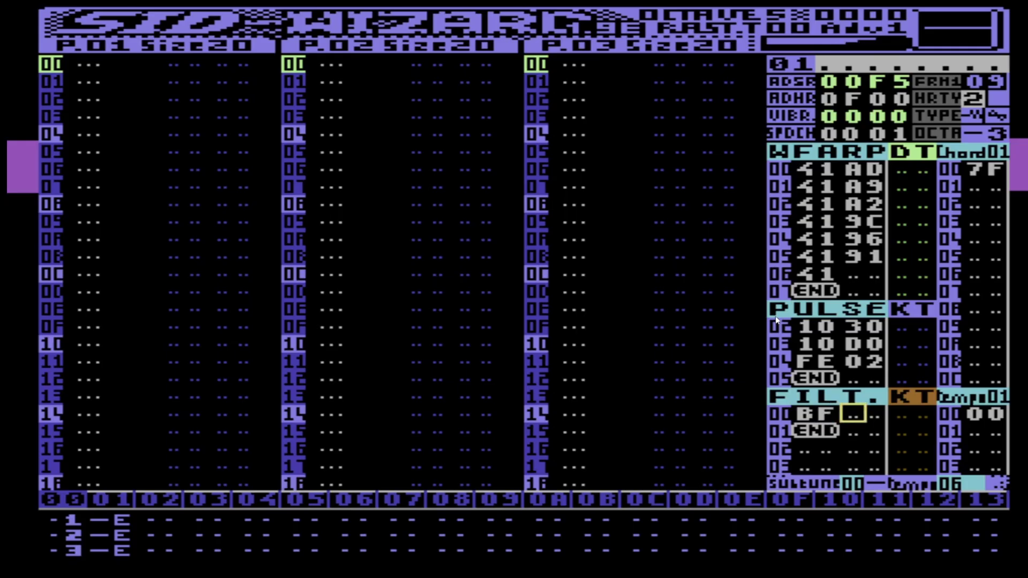
pyautogui.press('Left')
pyautogui.write('4')
pyautogui.press('space')
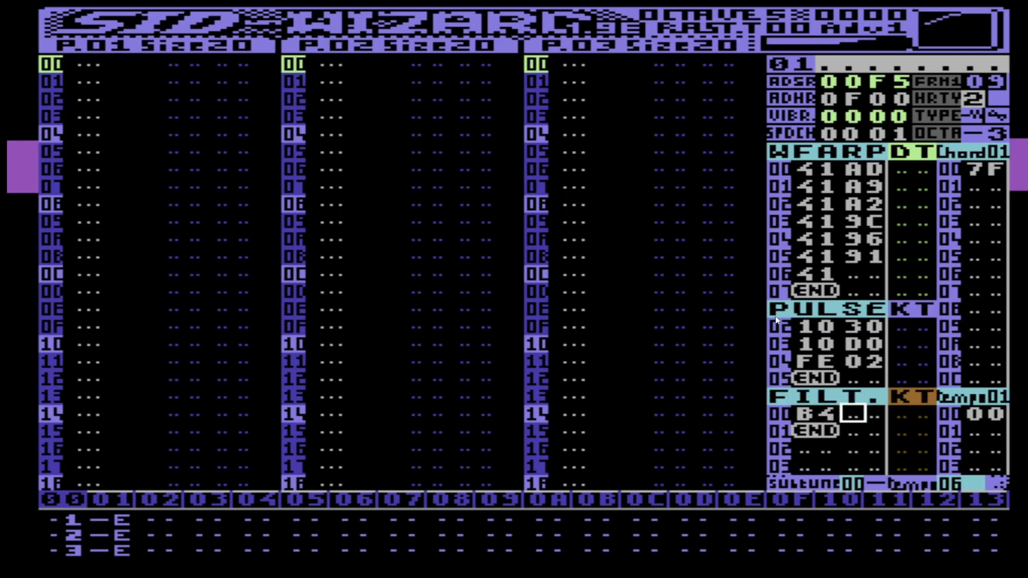
# Try 20 as the second value of FILT row 00 and replace it with 10.
pyautogui.press('Left')
pyautogui.press('Right')
pyautogui.write('2')
pyautogui.press('Left')
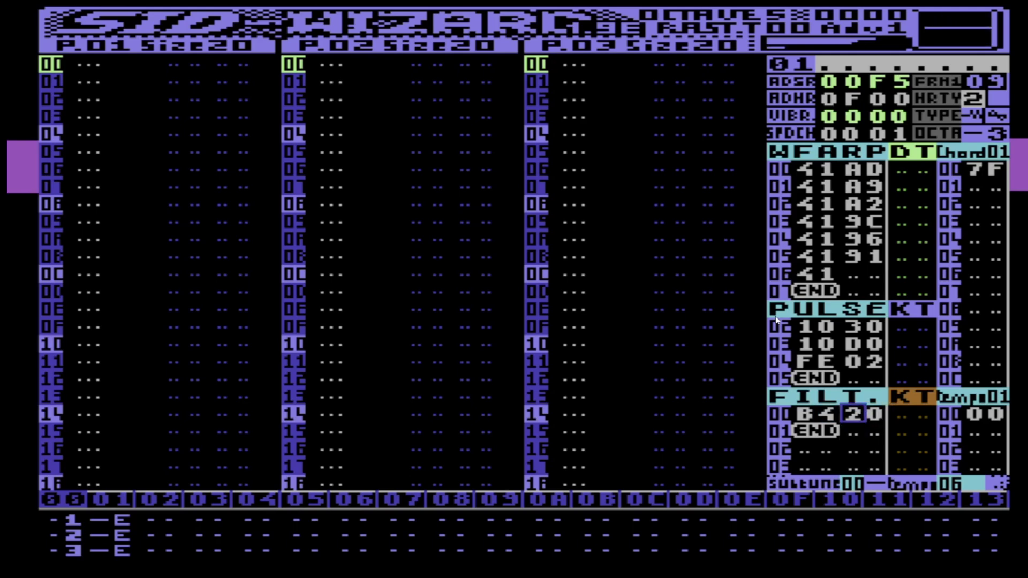
pyautogui.write('1')
pyautogui.press('Down')
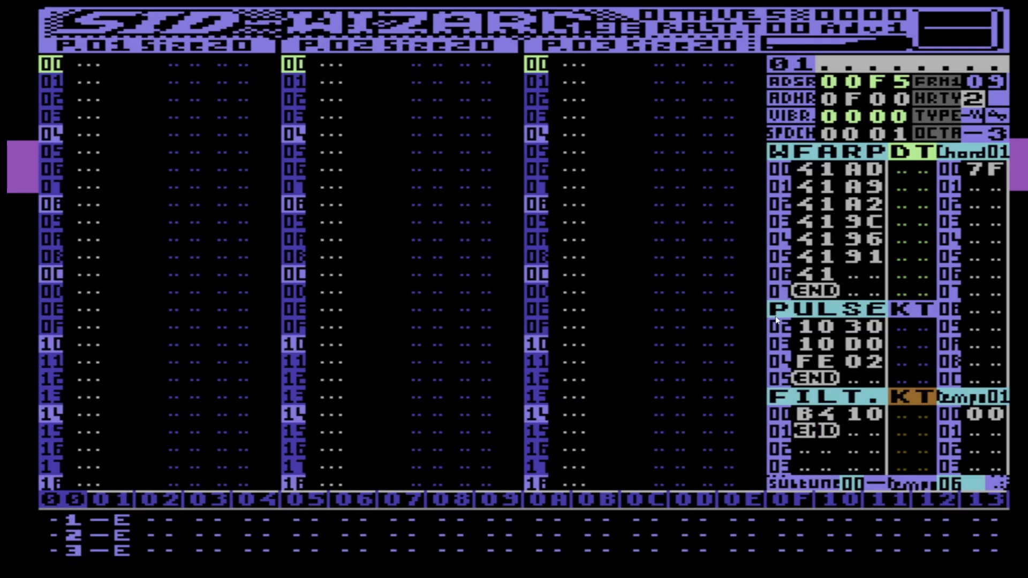
# Insert an empty row 01 in the FILT table and change row 00 to B6 18.
pyautogui.press('Insert')
pyautogui.press('Up')
pyautogui.write('18')
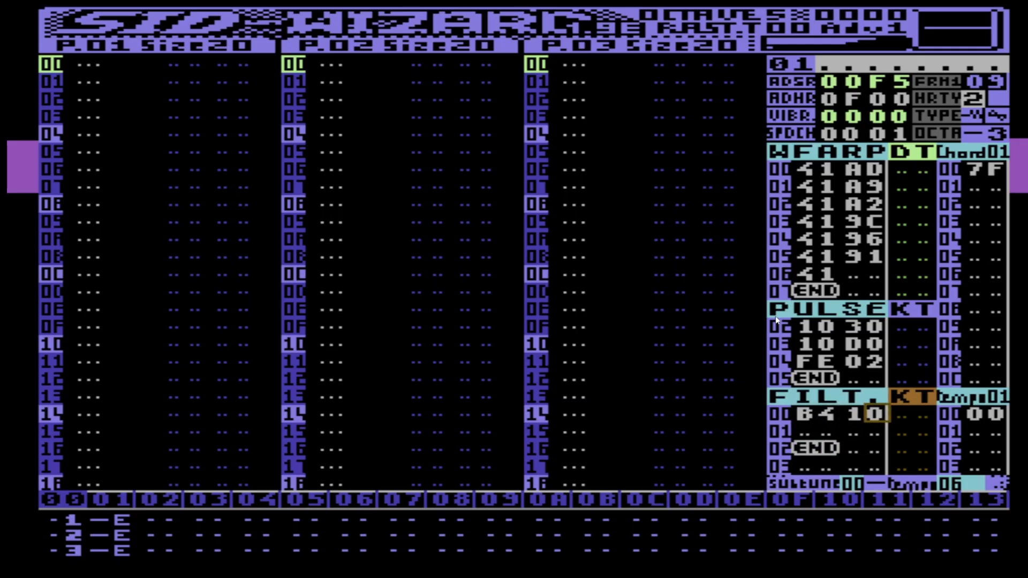
pyautogui.press('Left')
pyautogui.press('Left')
pyautogui.press('Up')
pyautogui.press('Right')
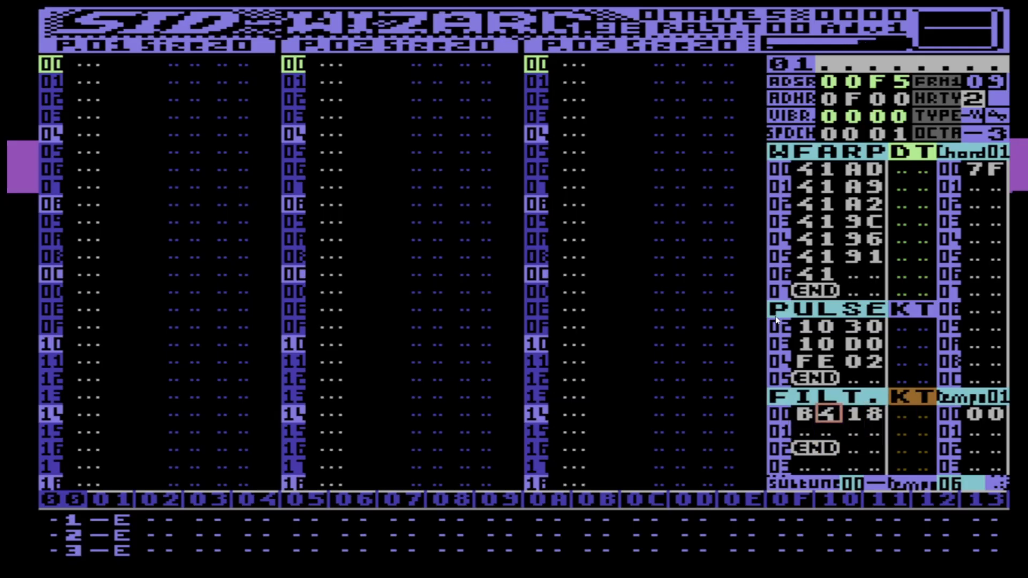
pyautogui.write('6')
pyautogui.press('Left')
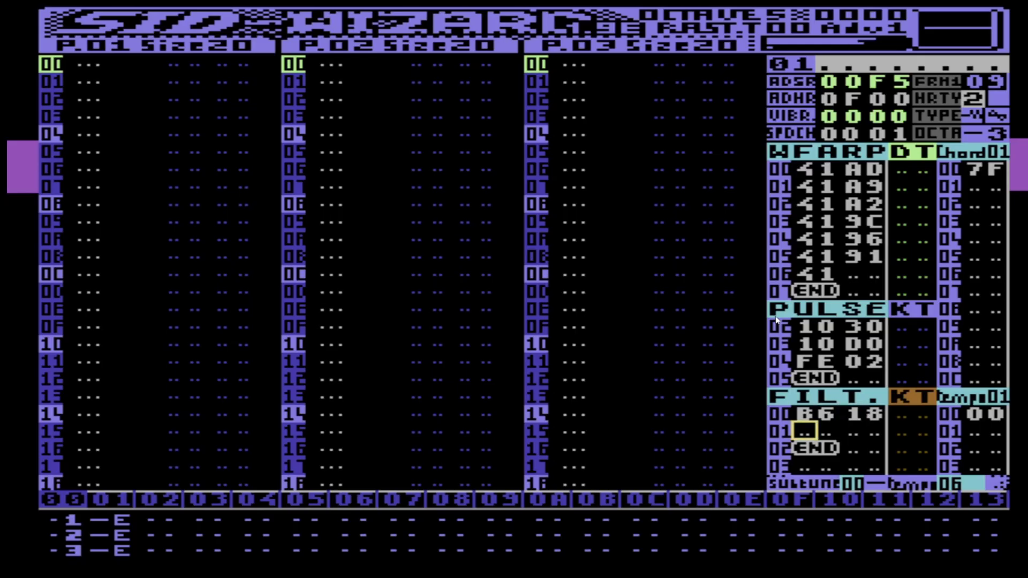
# Enter 20 E0 in FILT row 01 and replace the values with 06 B0.
pyautogui.write('20 E0')
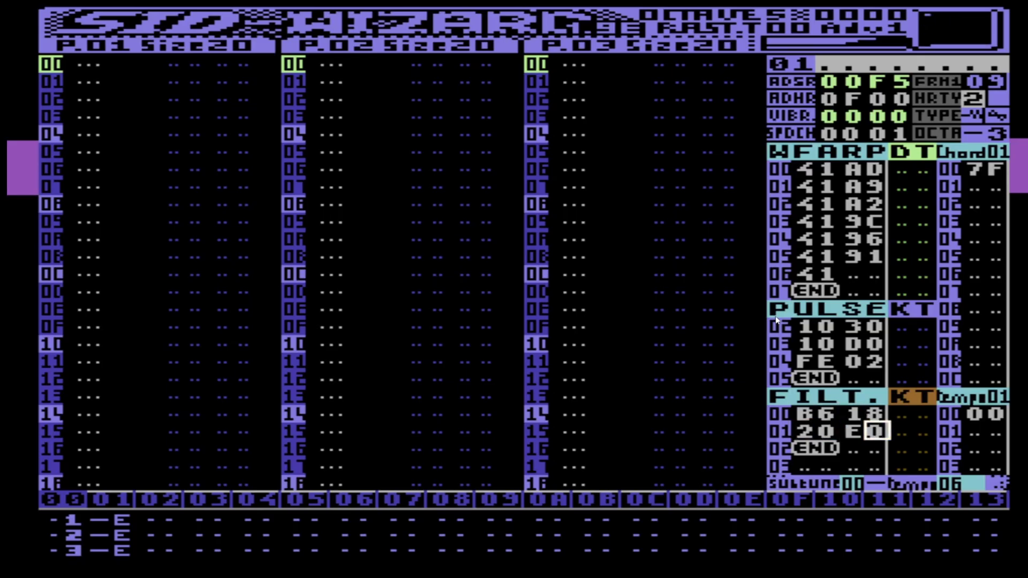
pyautogui.press('Left')
pyautogui.press('Left')
pyautogui.press('Left')
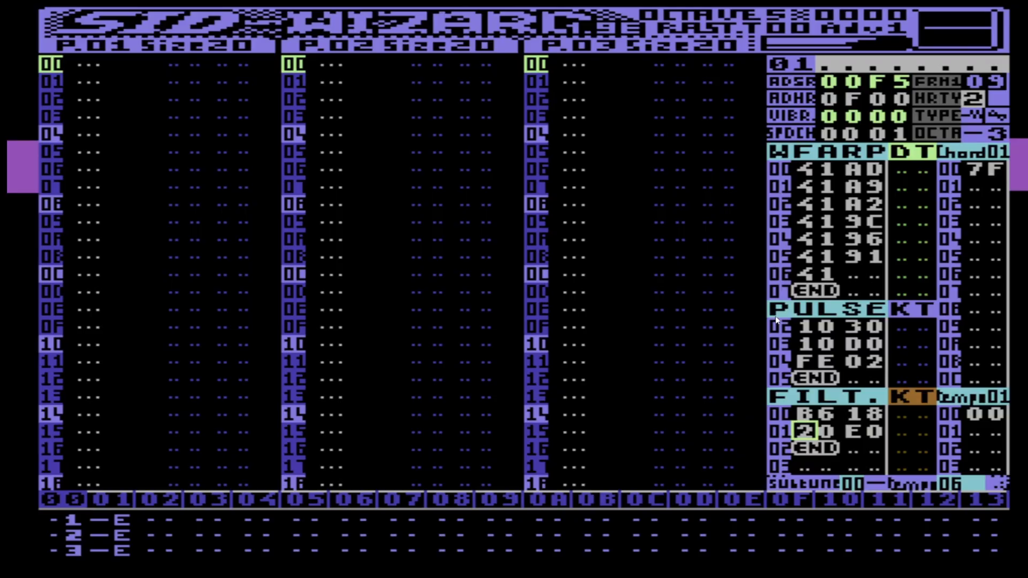
pyautogui.press('Delete')
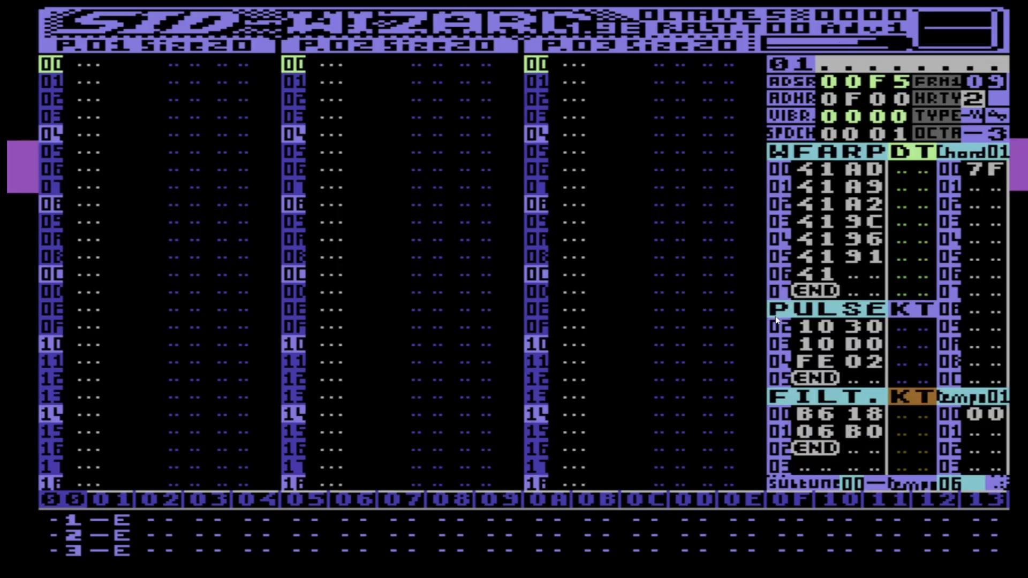
# Change FILT row 01 to 02 E0 and the second value of FILT row 00 to 38.
pyautogui.write('E')
pyautogui.press('Left')
pyautogui.press('Left')
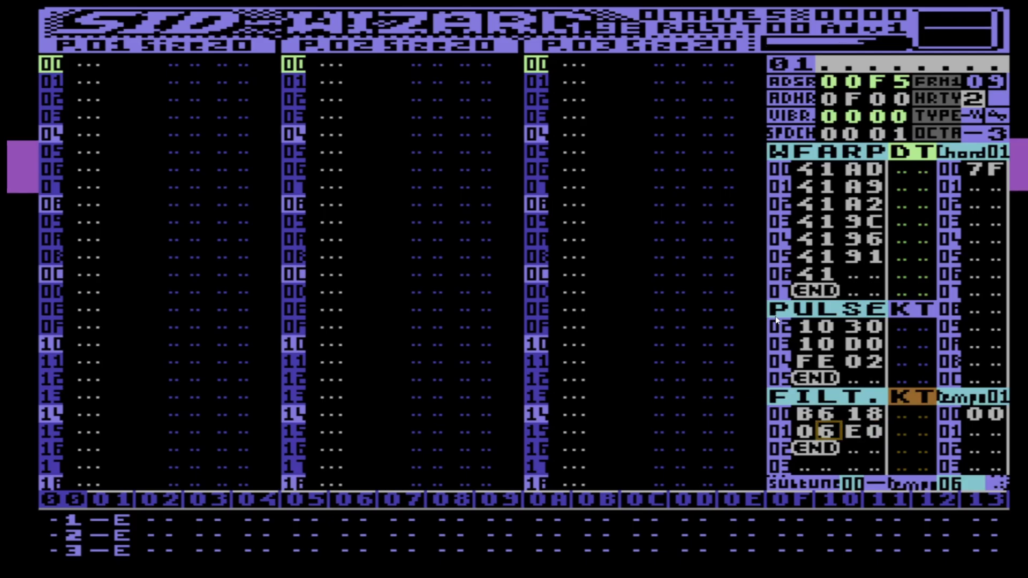
pyautogui.write('3')
pyautogui.press('Left')
pyautogui.write('2')
pyautogui.press('Left')
pyautogui.write('3')
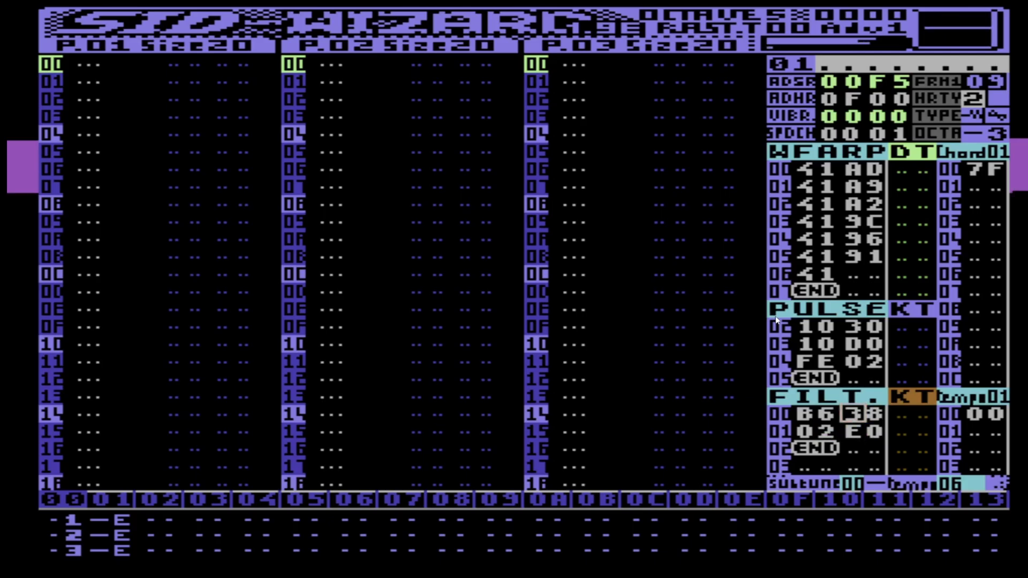
# Change the values in FILT row 01 to 04 B0.
pyautogui.press('Left')
pyautogui.write('4 ')
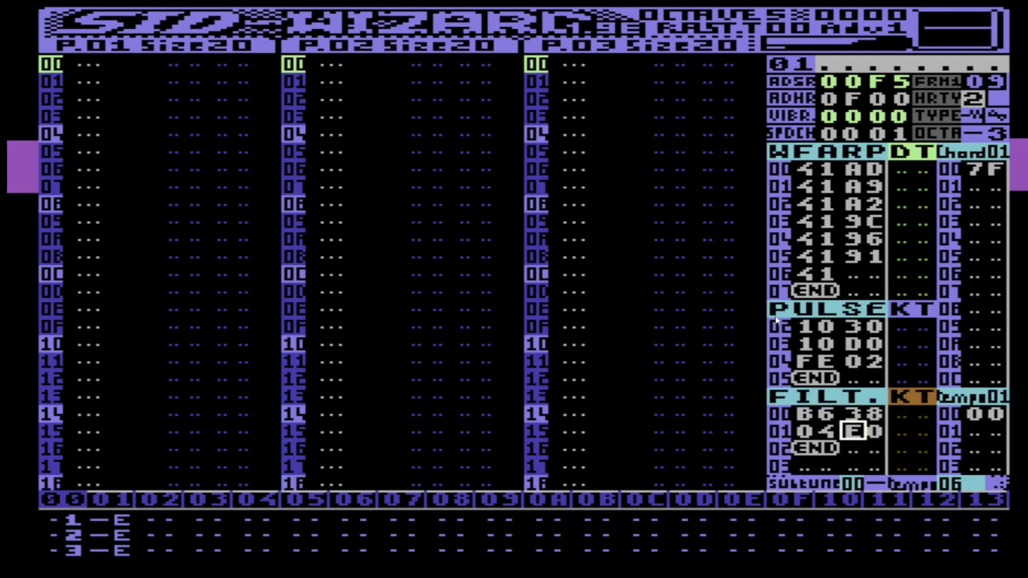
pyautogui.write('C')
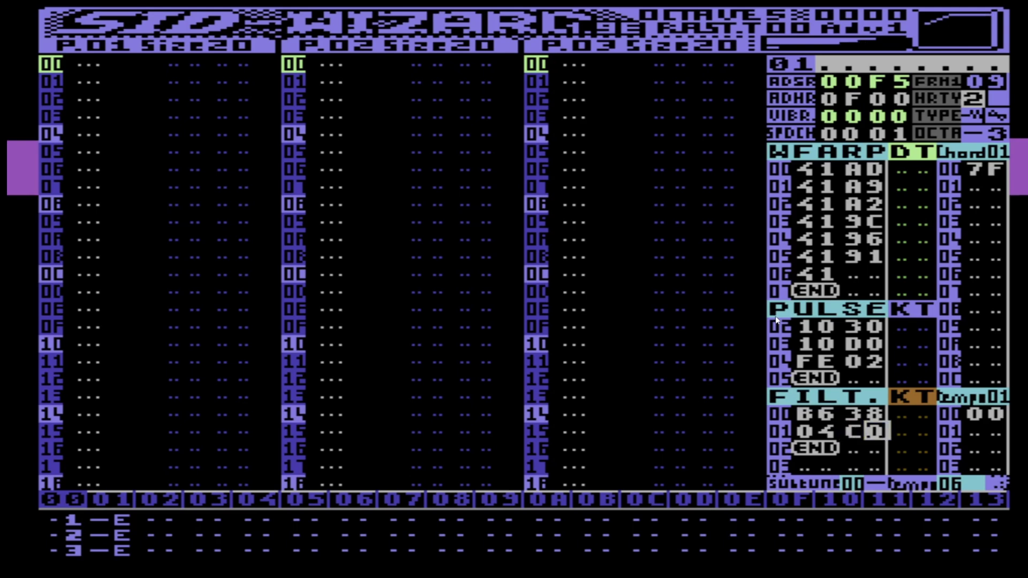
pyautogui.press('Left')
pyautogui.write('B')
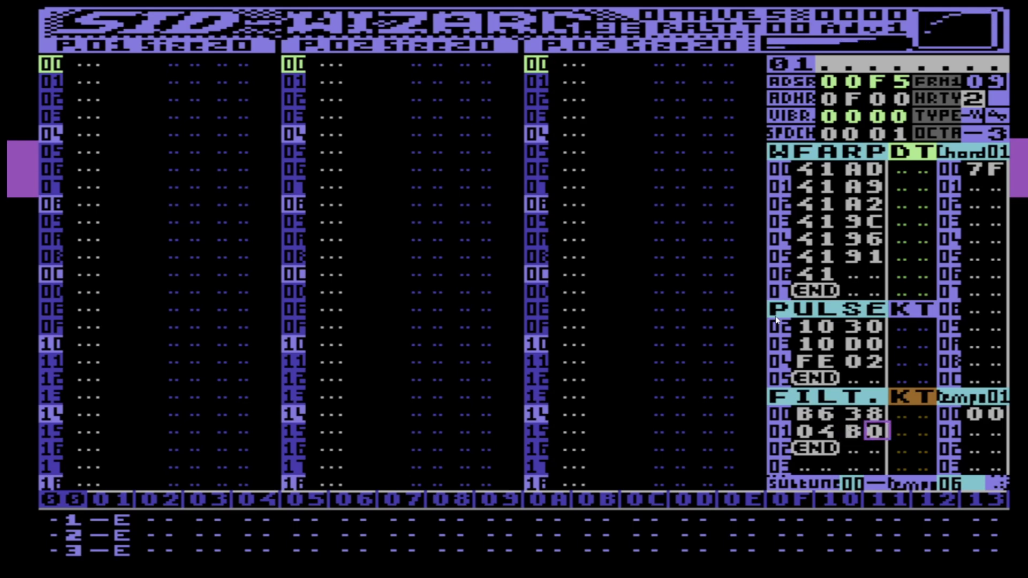
# Compare 05 and 07 as the first value of FILT row 01 and settle on 05.
pyautogui.press('Left')
pyautogui.press('Left')
pyautogui.write('5')
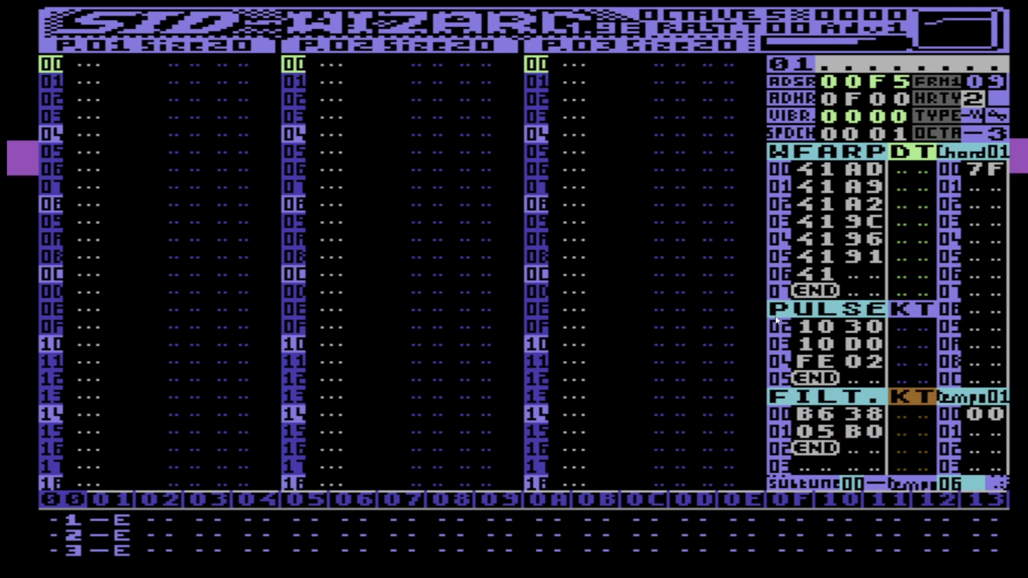
pyautogui.press('Left')
pyautogui.write('7')
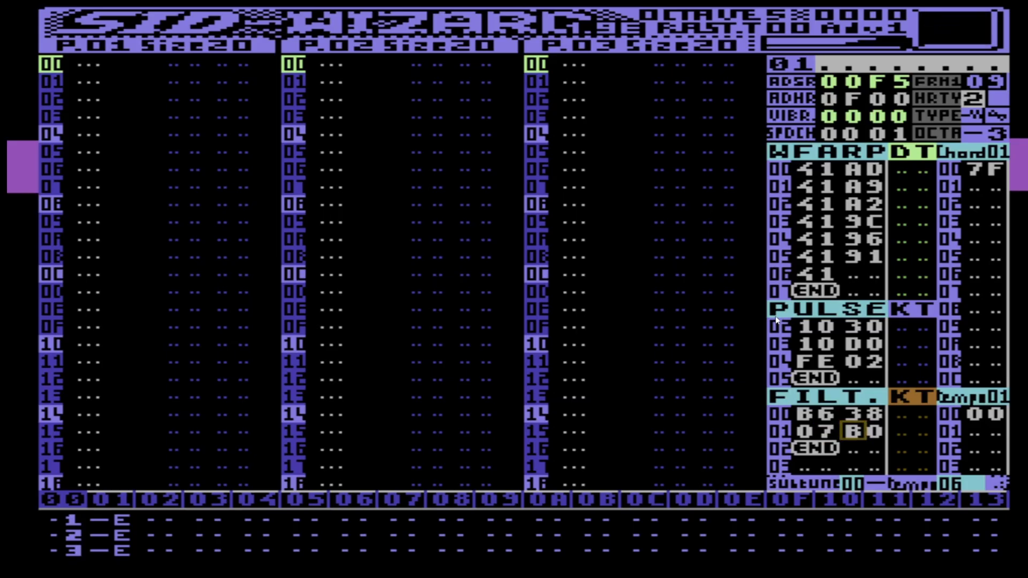
pyautogui.press('Left')
pyautogui.write('5')
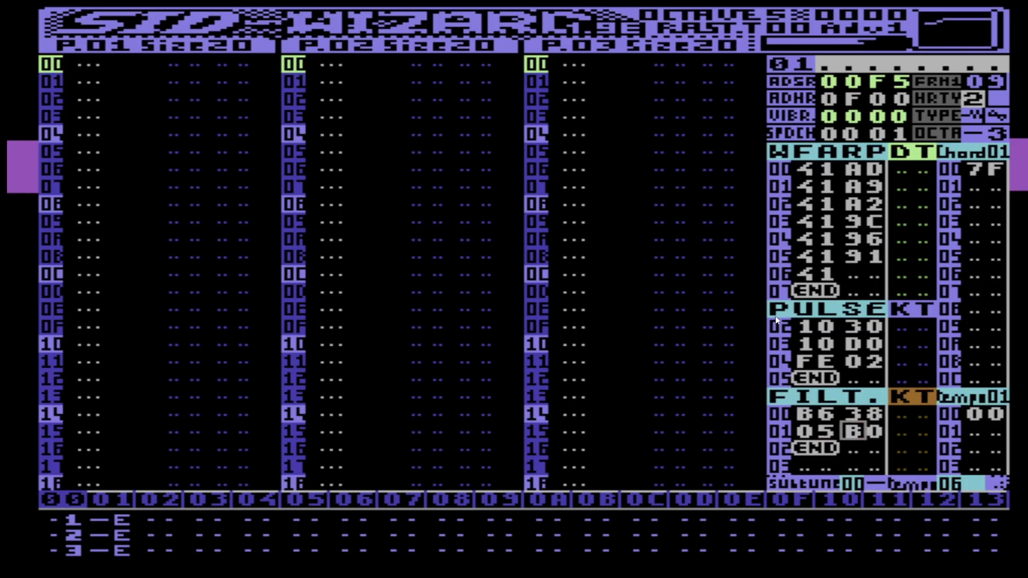
# Change the first value of FILT row 00 to B7.
pyautogui.press('Up')
pyautogui.press('Left')
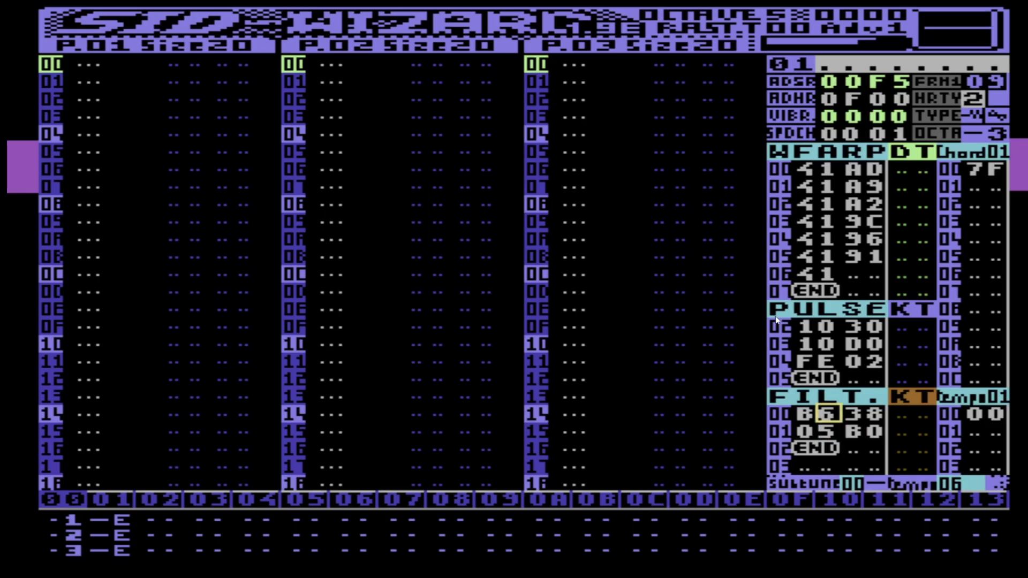
pyautogui.write('7')
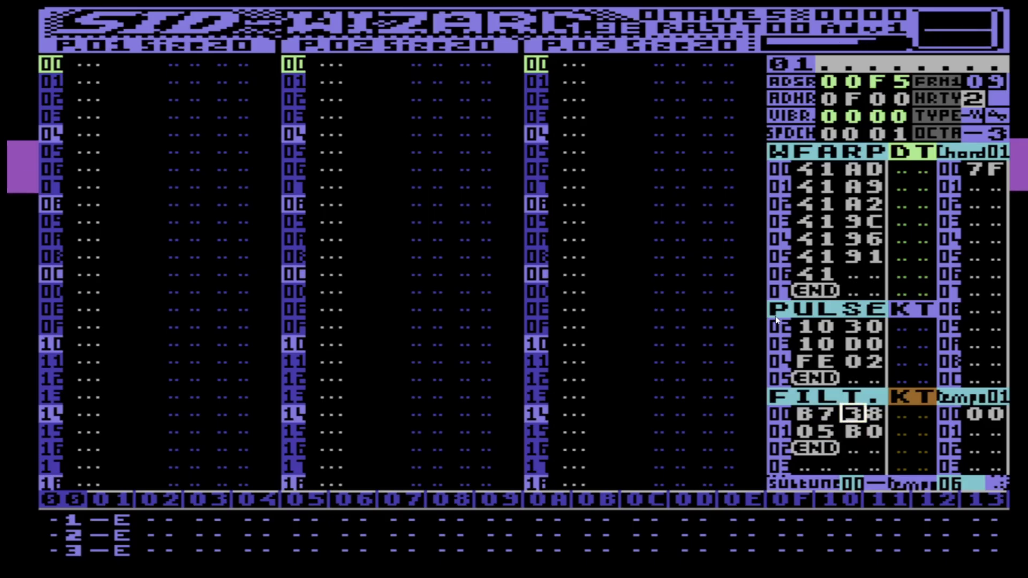
# Insert two rows after FILT row 01 and fill row 02 with 10 10.
pyautogui.press('Down')
pyautogui.press('Down')
pyautogui.press('Insert')
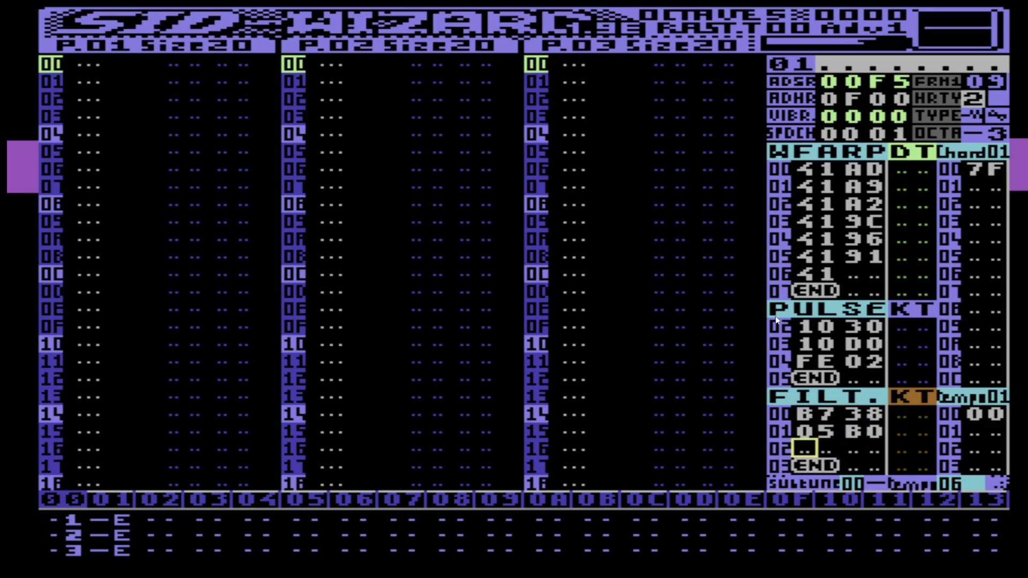
pyautogui.press('Insert')
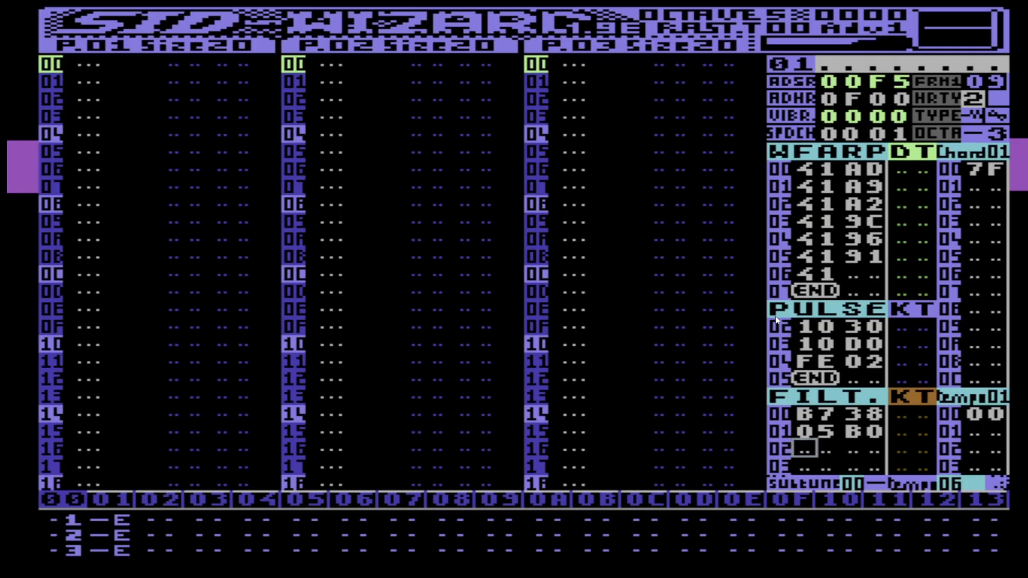
pyautogui.write('10 10')
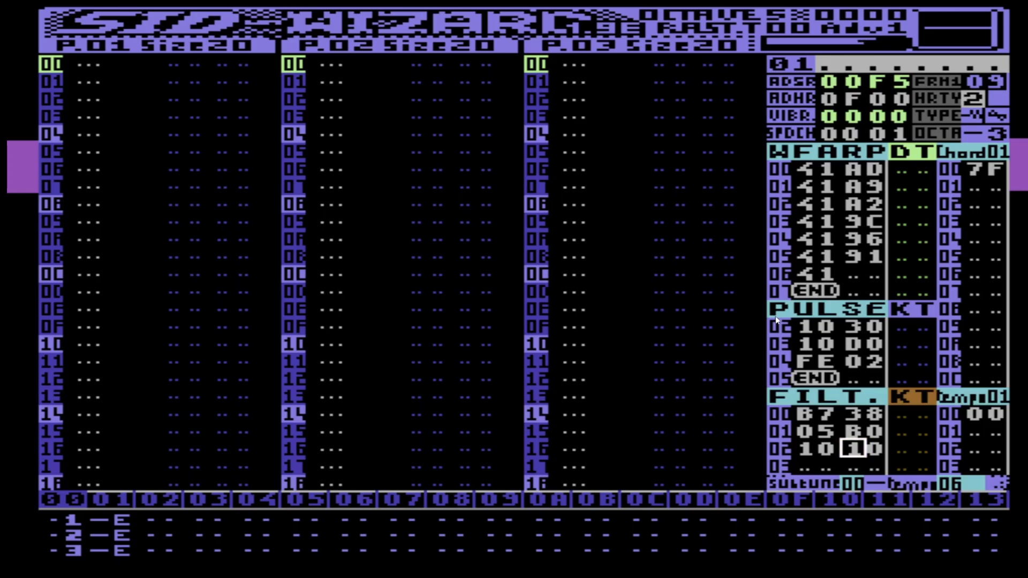
# Fill FILT row 03 with 10 10 and add row 04 with FE 02.
pyautogui.press('Left')
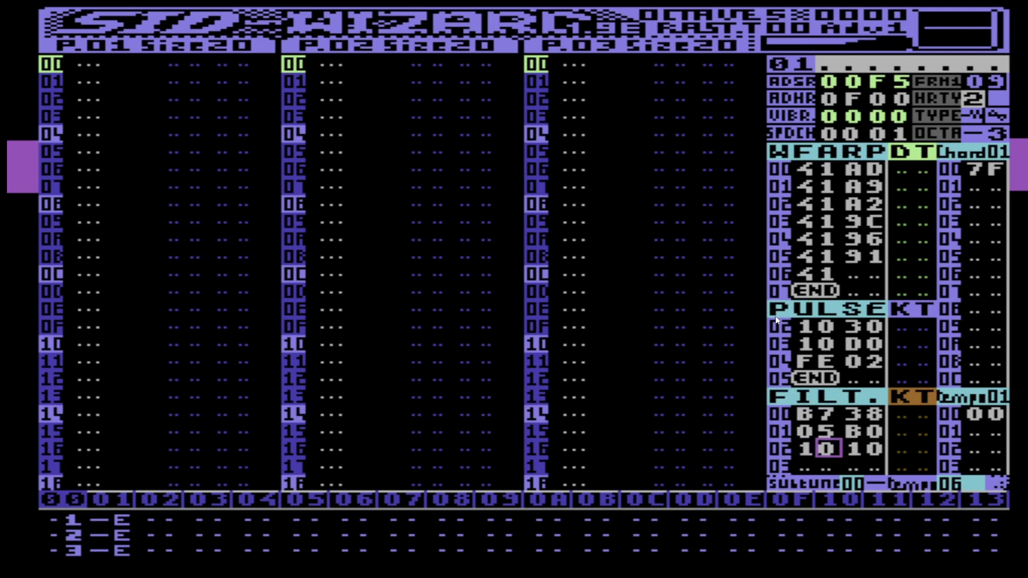
pyautogui.press('Left')
pyautogui.press('Left')
pyautogui.write('1010')
pyautogui.press('Down')
pyautogui.press('Left')
pyautogui.press('Left')
pyautogui.press('Left')
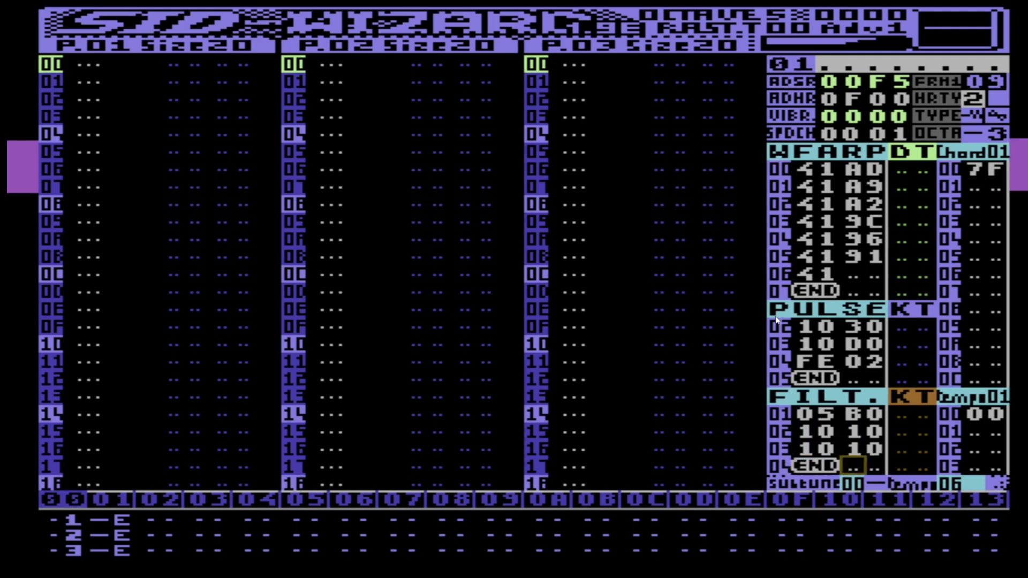
pyautogui.write('FE02')
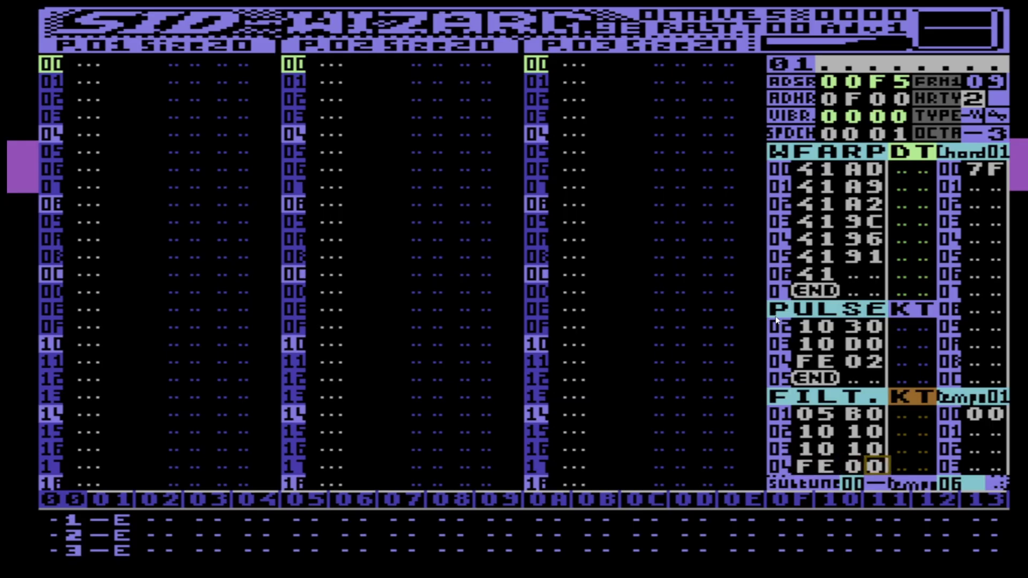
# Change the second value of FILT row 03 to F0 and insert an empty row before row 02.
pyautogui.press('Left')
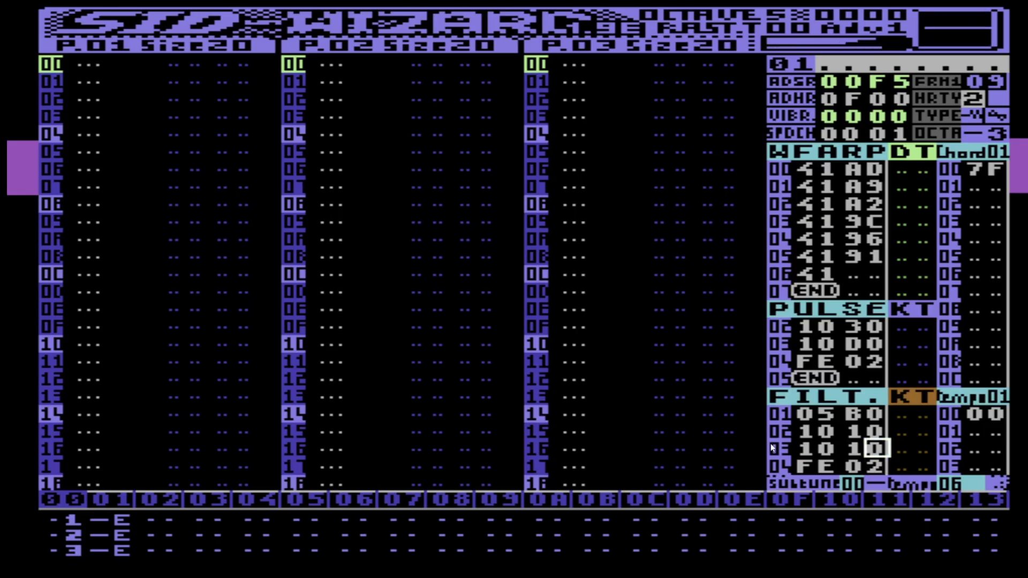
pyautogui.press('Left')
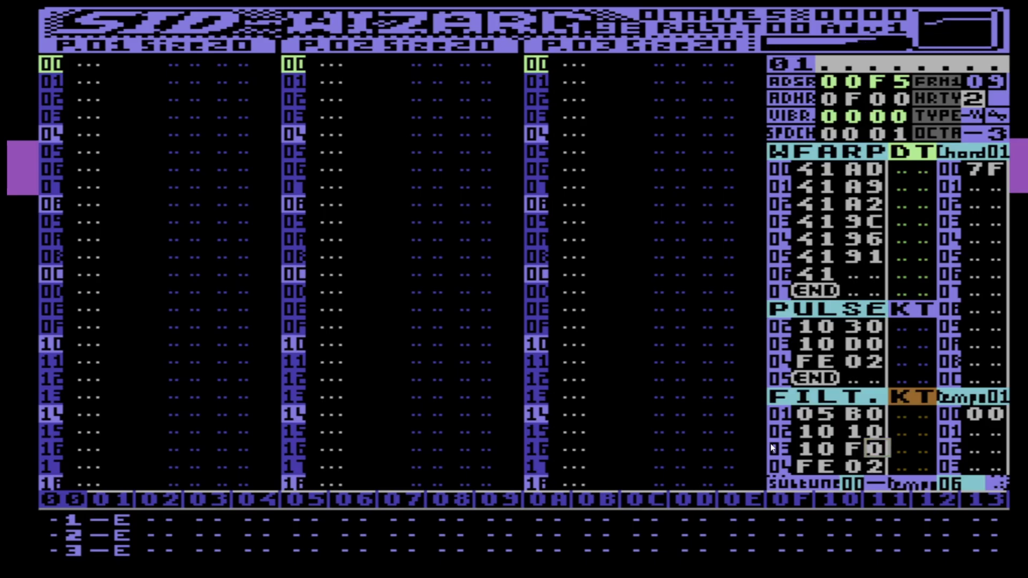
pyautogui.press('Left')
pyautogui.press('Left')
pyautogui.press('Left')
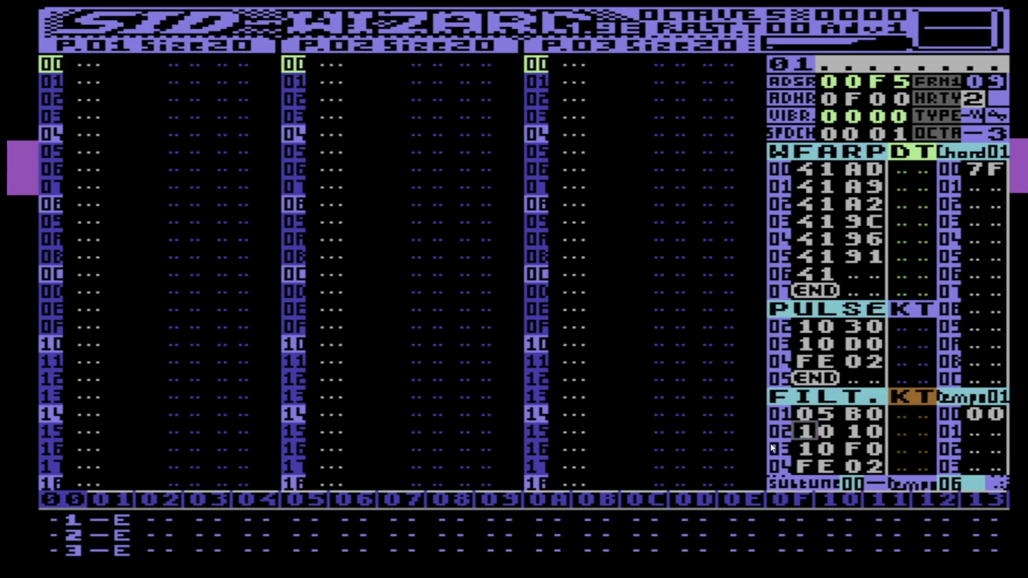
pyautogui.press('Insert')
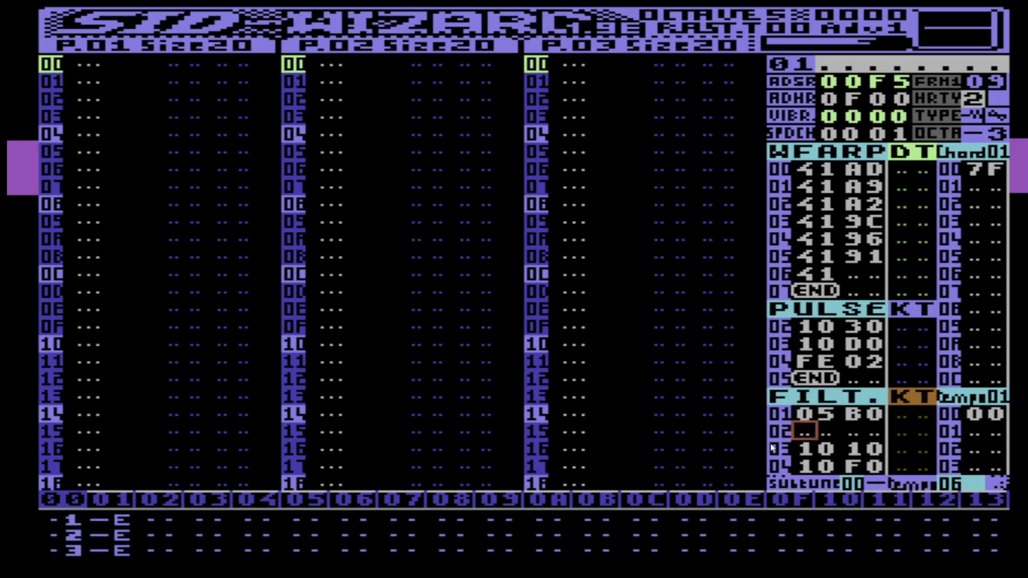
# Fill the empty FILT row 02 with 04 20.
pyautogui.write('08')
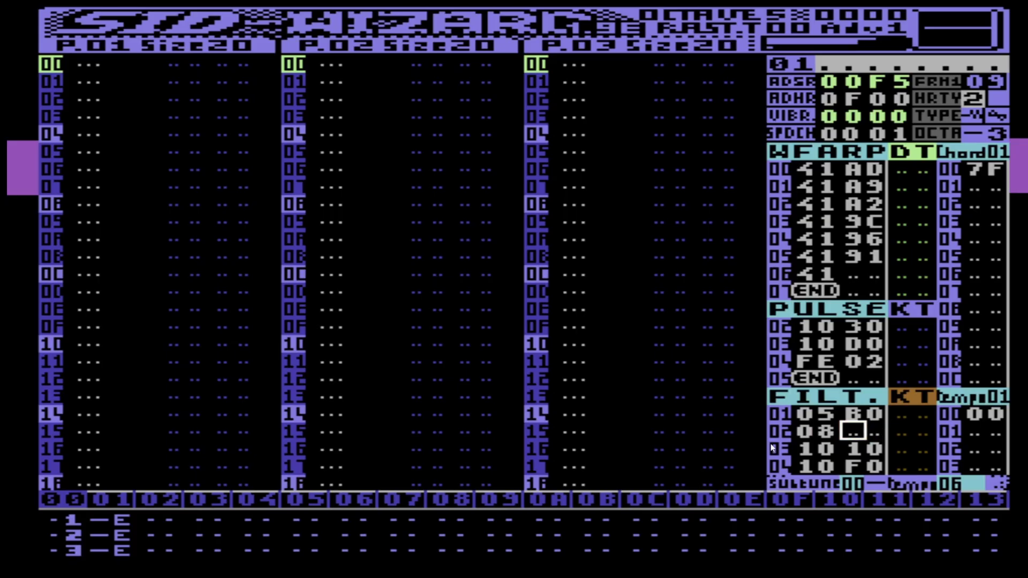
pyautogui.press('Left')
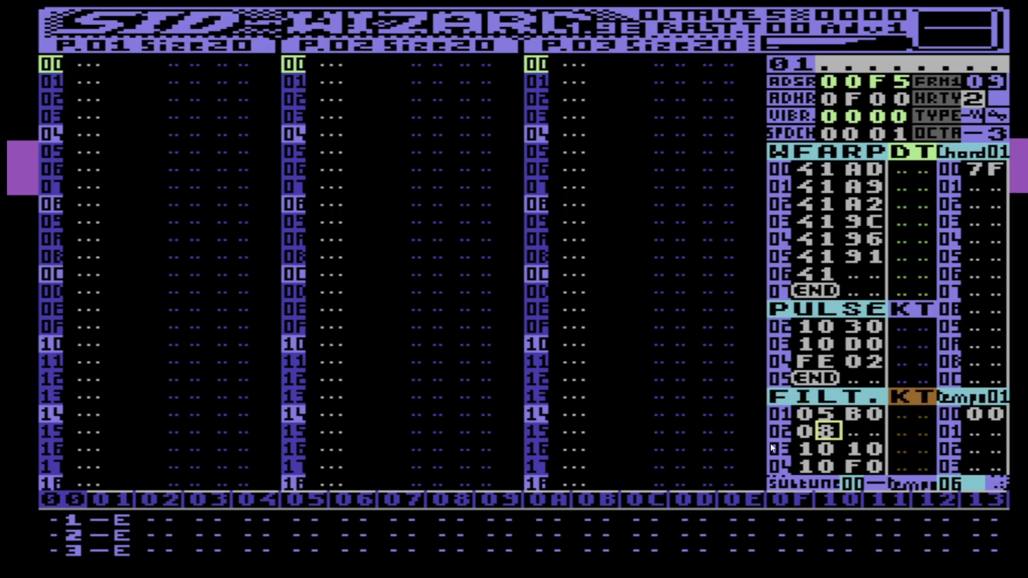
pyautogui.write('4 20')
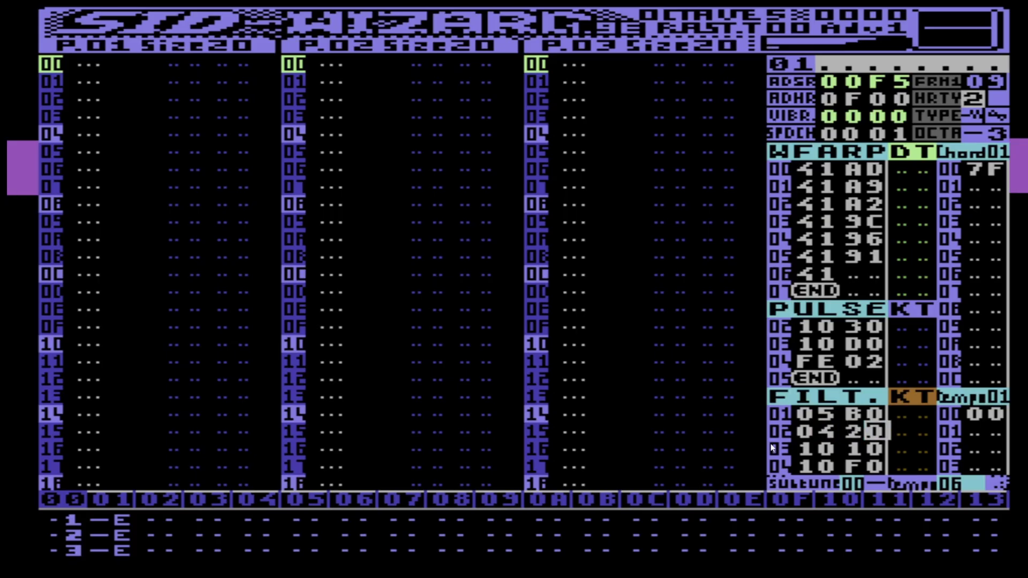
# Set FILT row 03 to 0C 20 and row 04 to 0C E0.
pyautogui.press('Down')
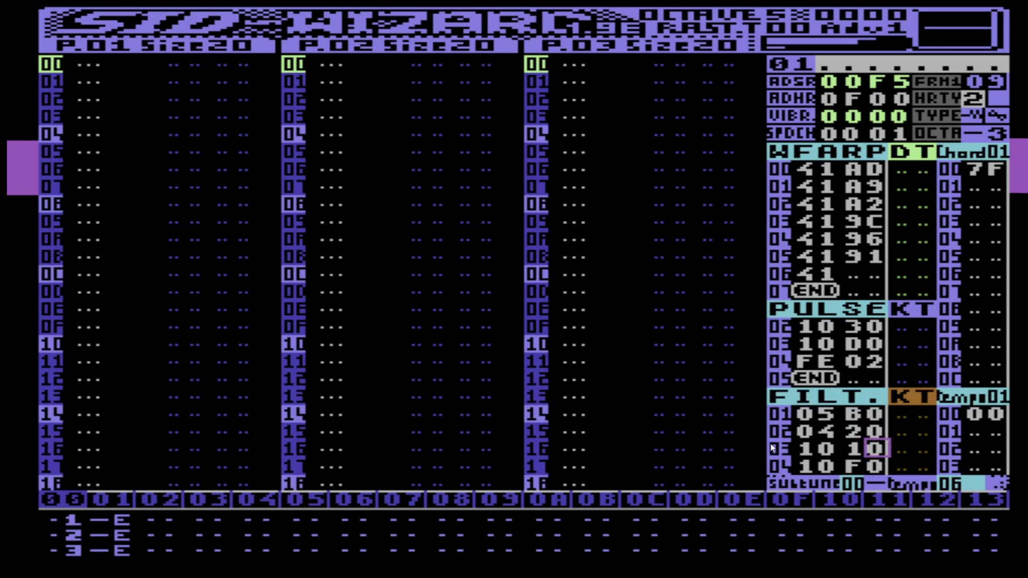
pyautogui.press('Left')
pyautogui.press('Left')
pyautogui.press('Left')
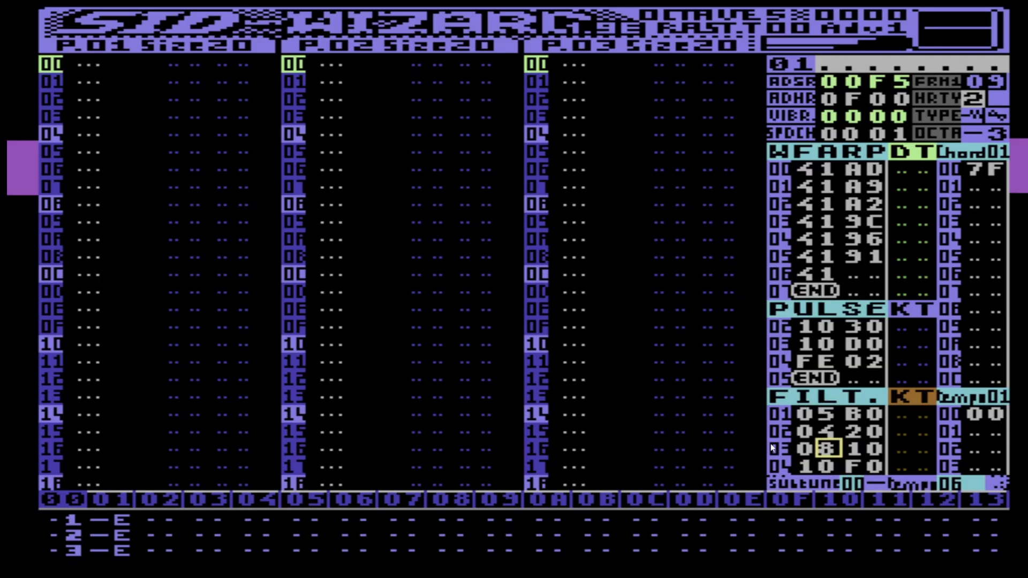
pyautogui.write('0C')
pyautogui.press('Down')
pyautogui.press('Left')
pyautogui.press('Left')
pyautogui.write('0C')
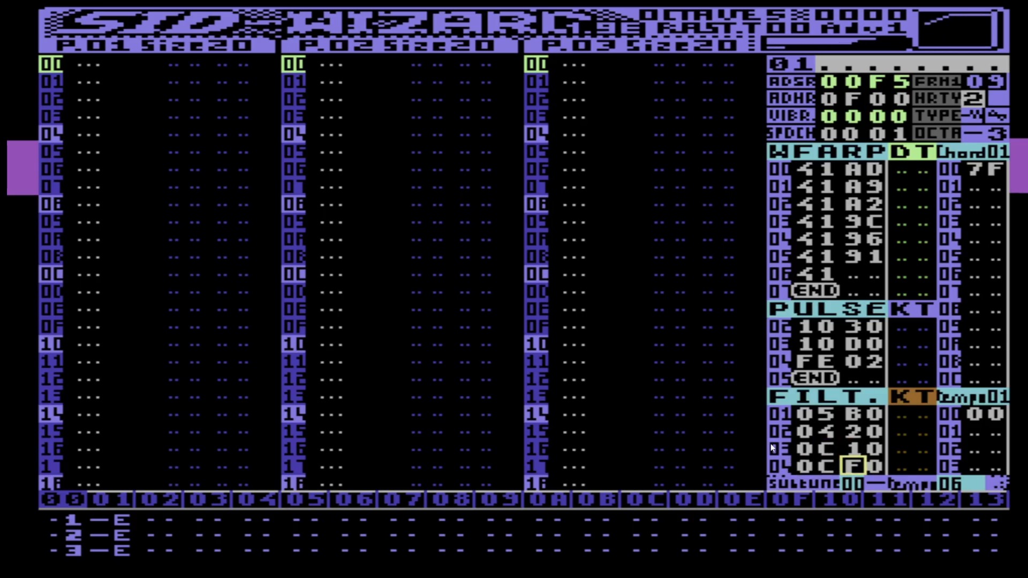
pyautogui.press('Up')
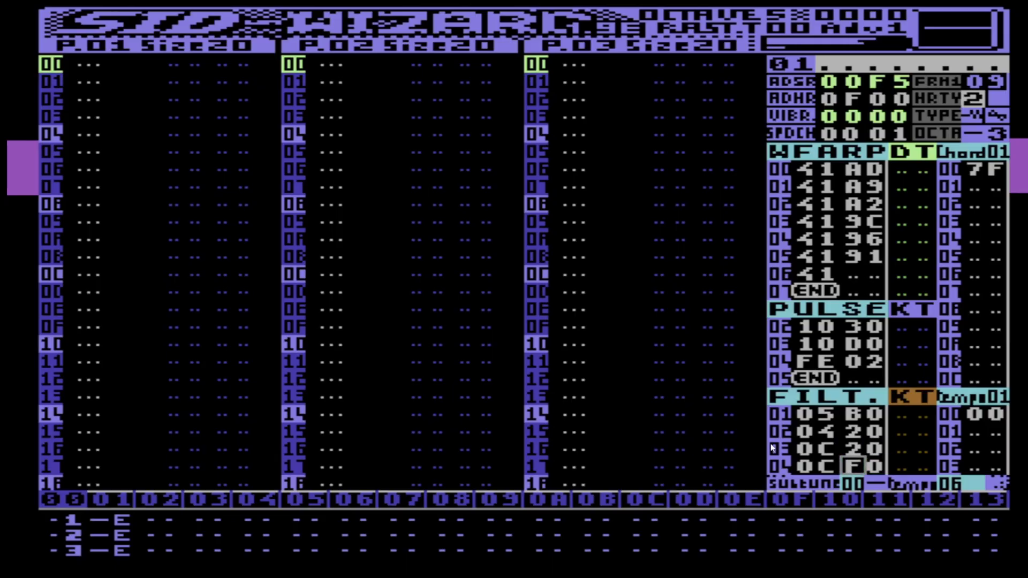
pyautogui.press('e')
# Change the first value of FILT rows 03 and 04 to 1A.
pyautogui.press('Left')
pyautogui.press('Left')
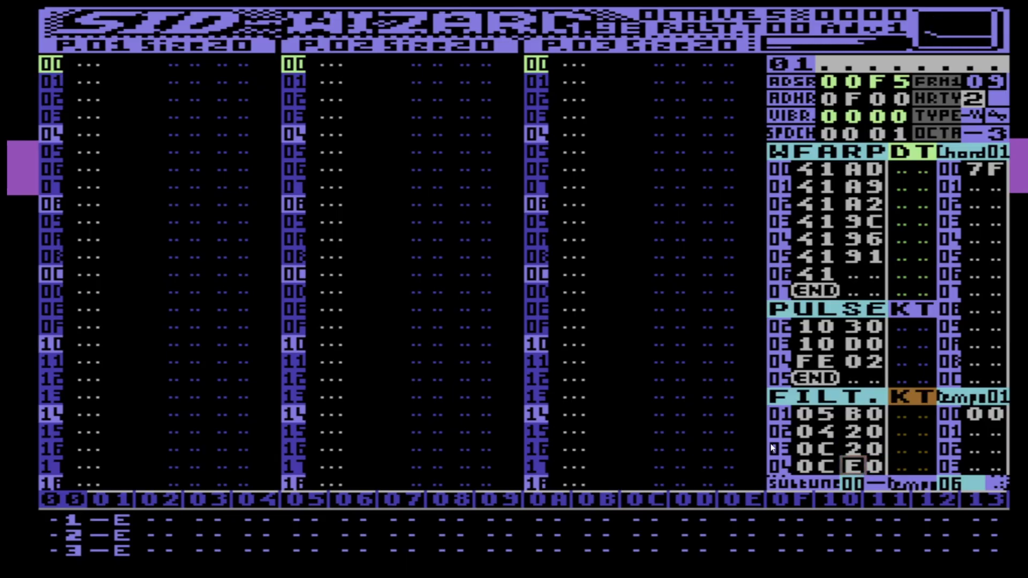
pyautogui.press('Up')
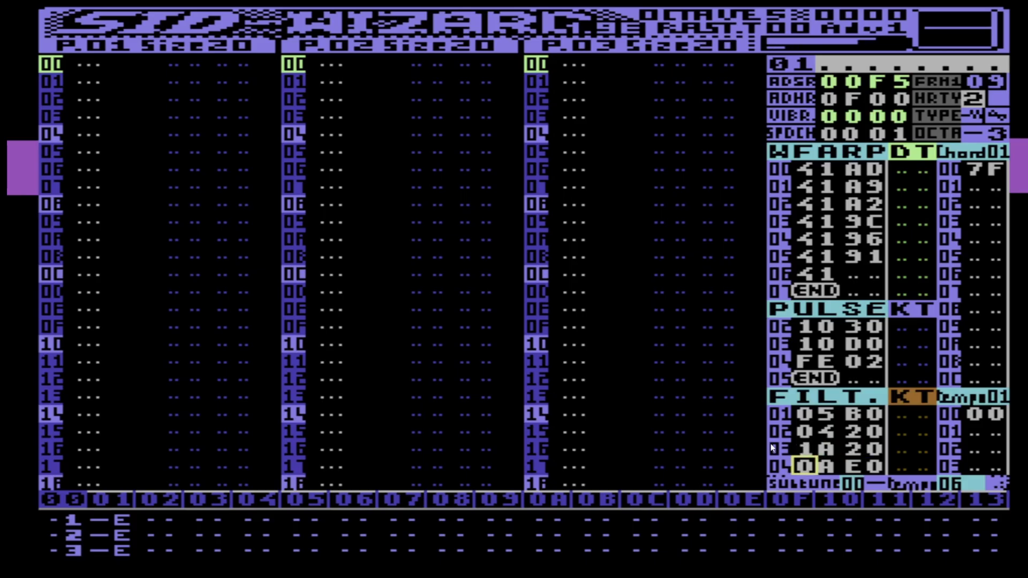
pyautogui.write('1a')
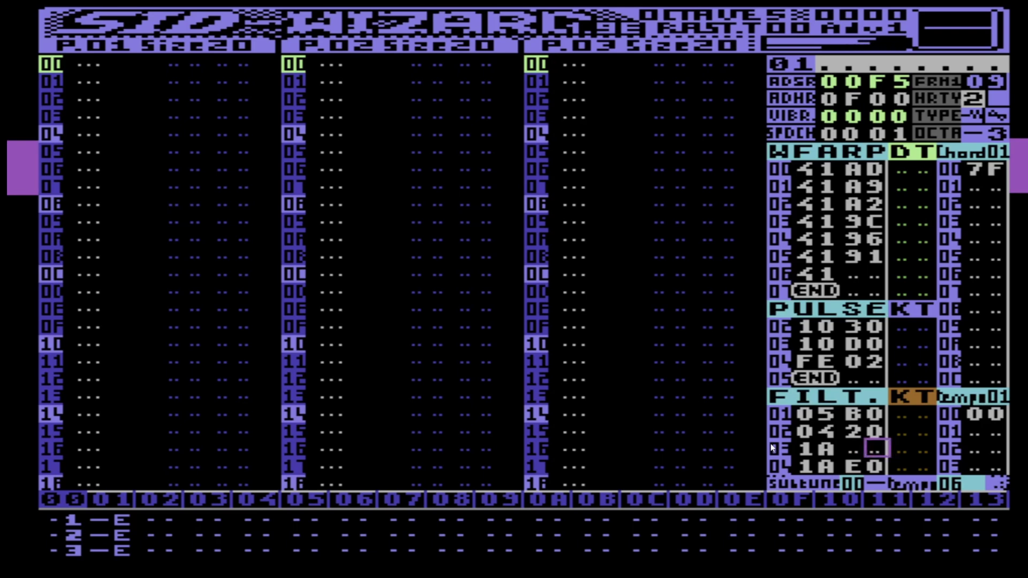
# Try 0C and F4 as the second values of FILT rows 03 and 04, and replace them with 08 and F8.
pyautogui.write('0c')
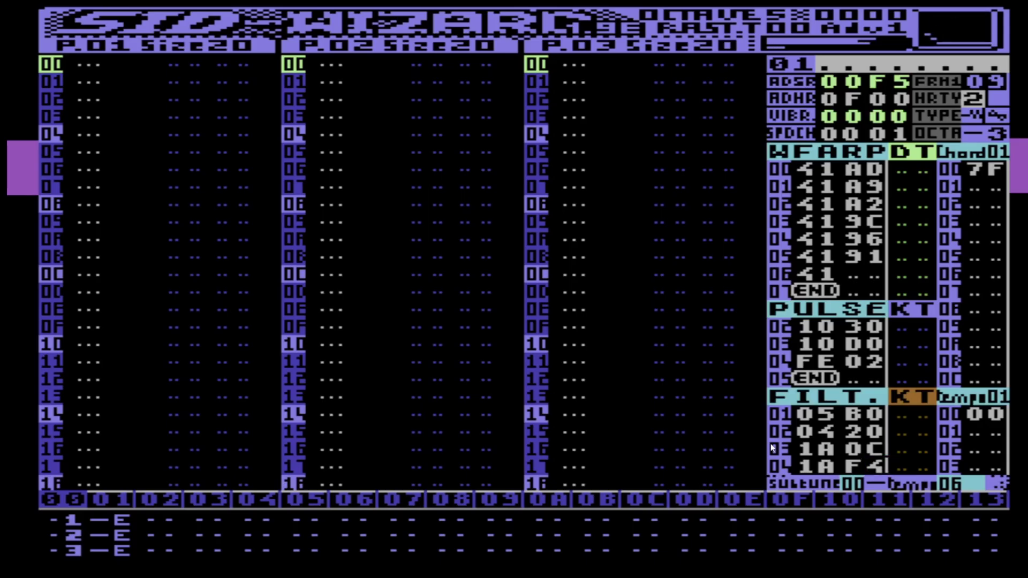
pyautogui.press('Up')
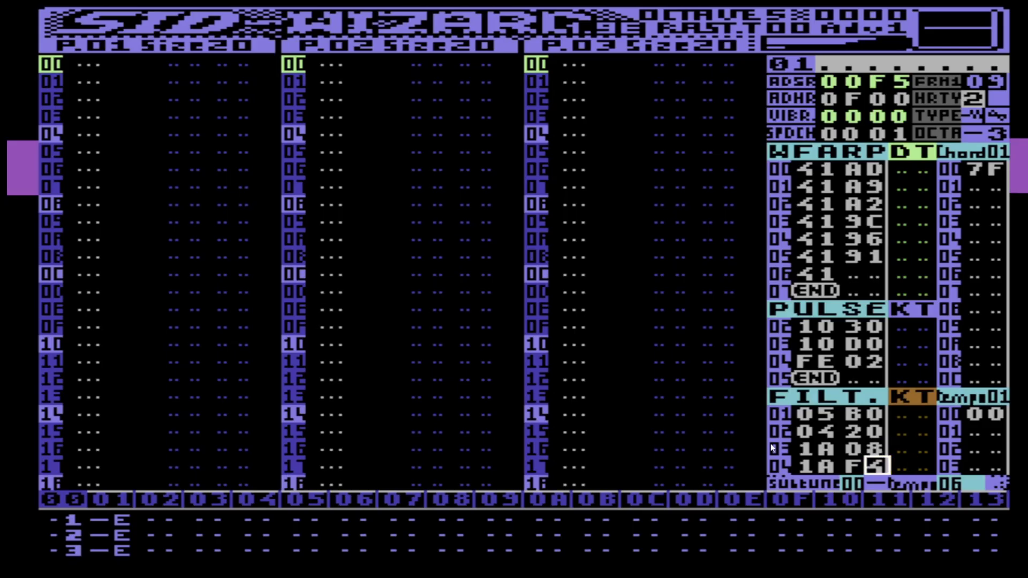
pyautogui.write('08')
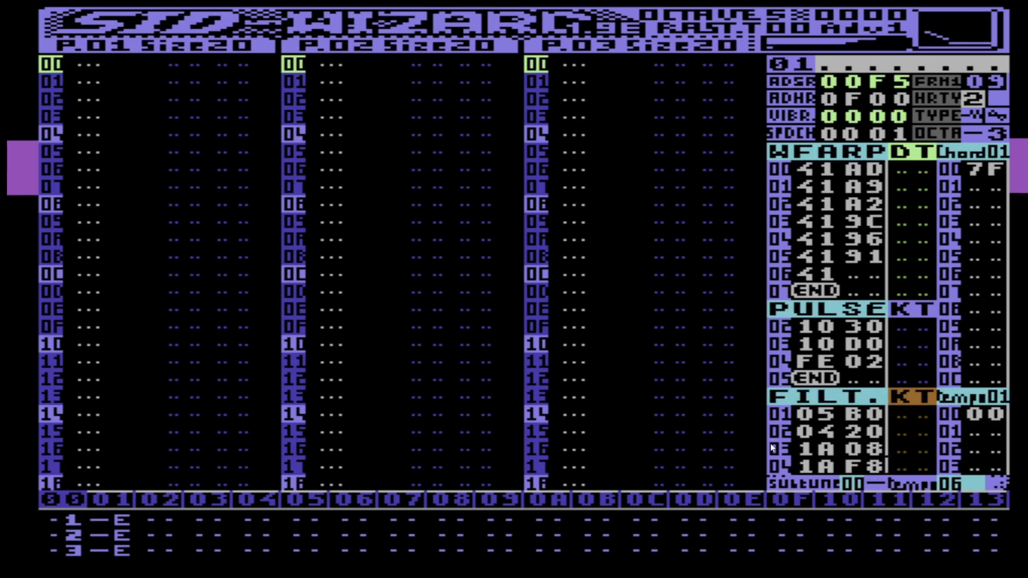
# Enter the note A-5 in row 00 of pattern 01 on the first track and start playback.
pyautogui.press('Left')
pyautogui.press('Left')
pyautogui.press('Left')
pyautogui.press('Left')
pyautogui.press('Left')
pyautogui.press('Left')
pyautogui.press('Left')
pyautogui.press('Left')
pyautogui.press('Left')
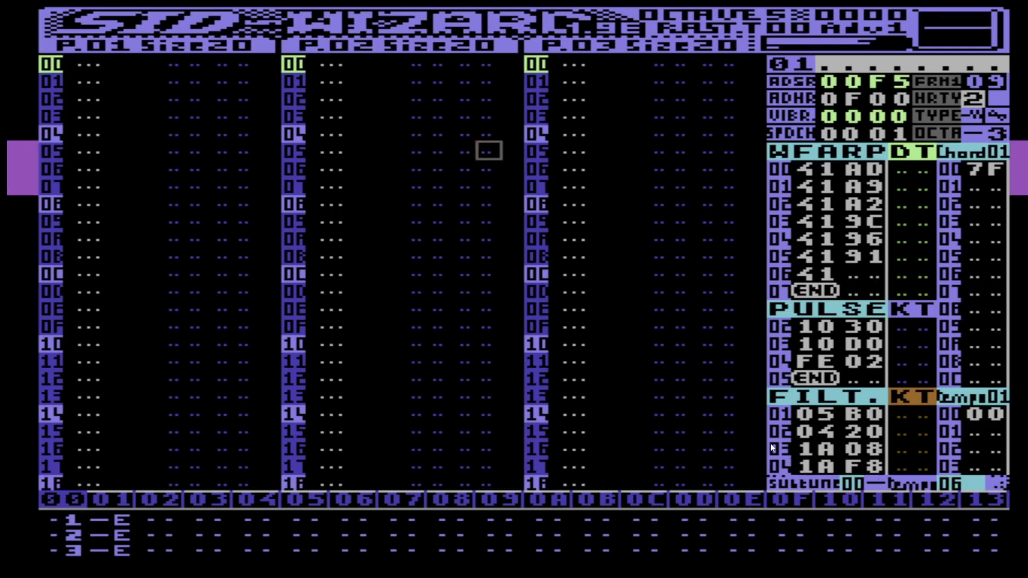
pyautogui.press('Left')
pyautogui.press('Left')
pyautogui.press('Left')
pyautogui.press('Left')
pyautogui.press('Left')
pyautogui.press('Left')
pyautogui.press('Left')
pyautogui.press('Left')
pyautogui.press('Up')
pyautogui.press('Up')
pyautogui.press('Up')
pyautogui.press('Up')
pyautogui.press('Up')
pyautogui.press('n')
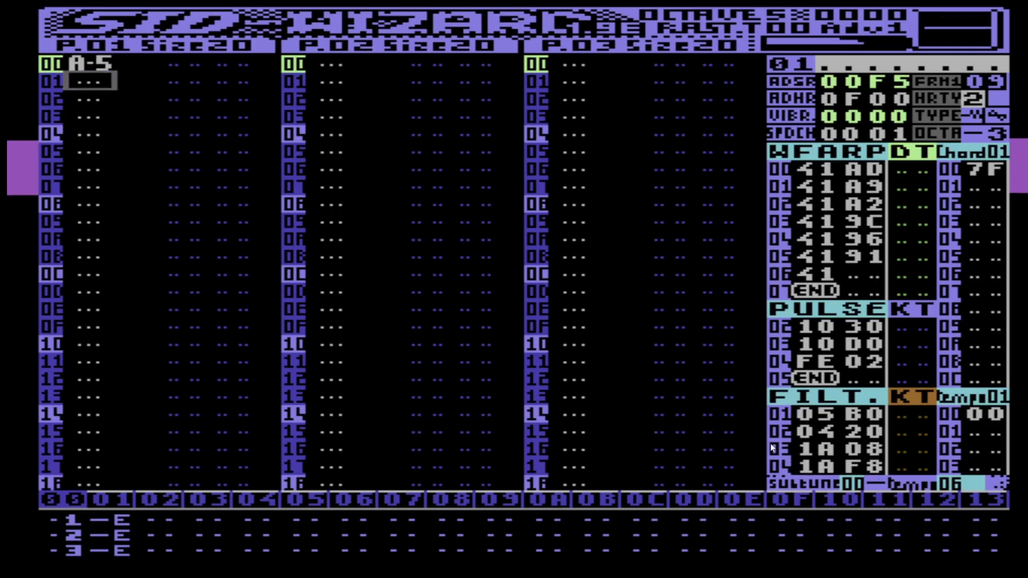
pyautogui.press('F1')
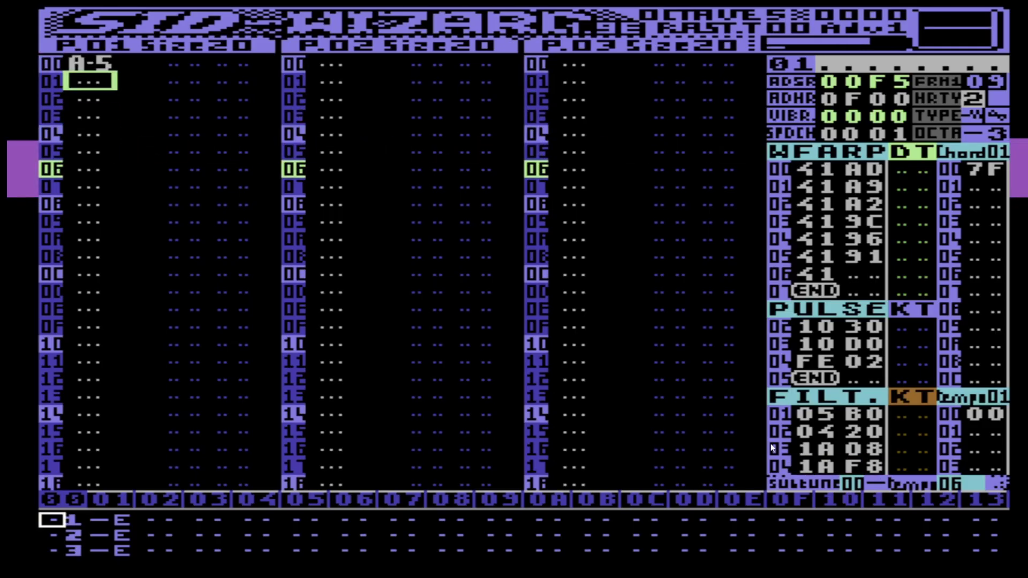
# Change the first value of FILT row 00 to B2.
pyautogui.press('Tab')
pyautogui.press('Right')
pyautogui.press('Right')
pyautogui.press('Tab')
pyautogui.press('Right')
pyautogui.press('Down')
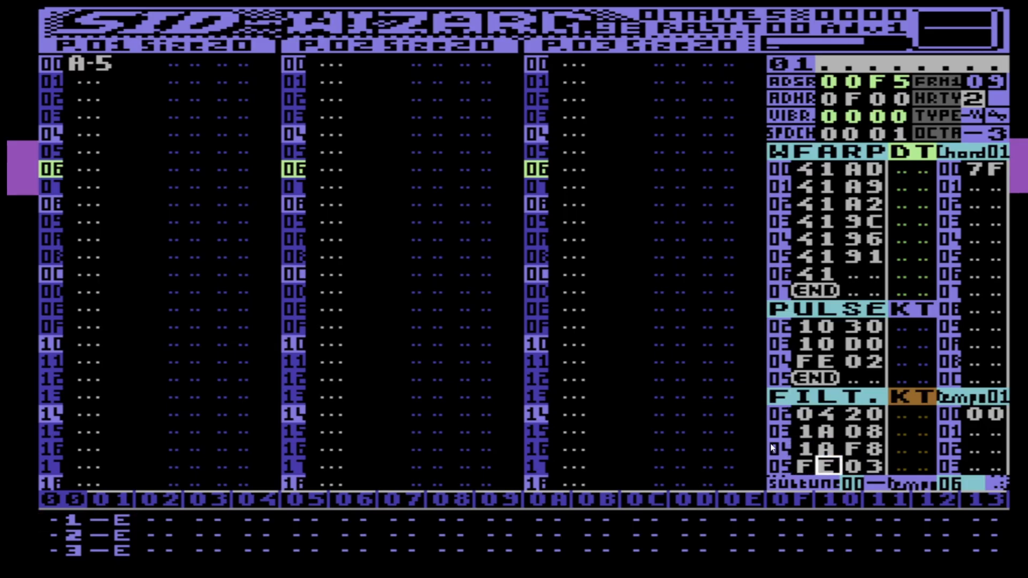
pyautogui.press('Up')
pyautogui.press('Up')
pyautogui.press('Up')
pyautogui.press('Up')
pyautogui.press('Up')
pyautogui.write('2')
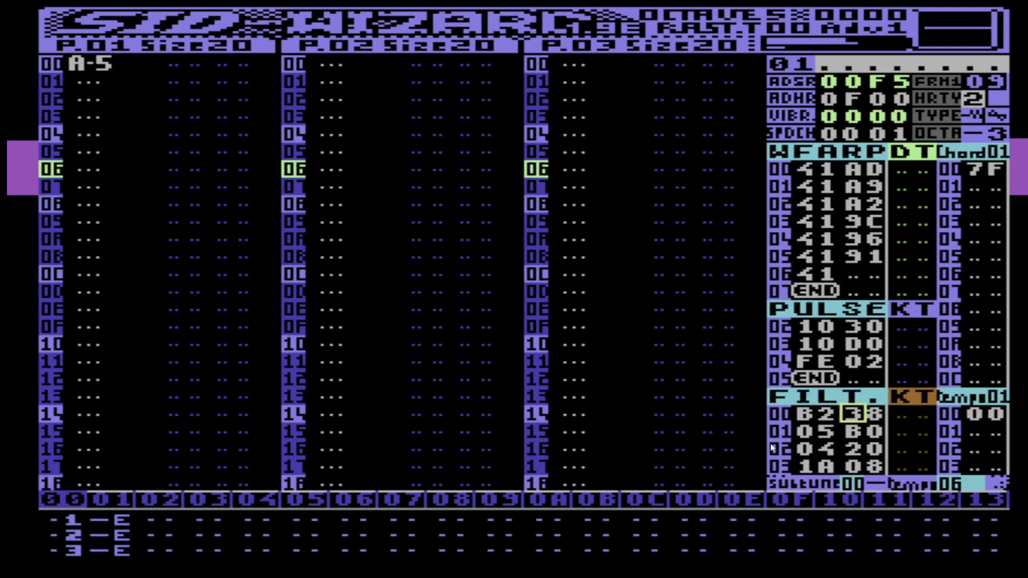
# Change the second value of FILT row 00 to 20.
pyautogui.press('Down')
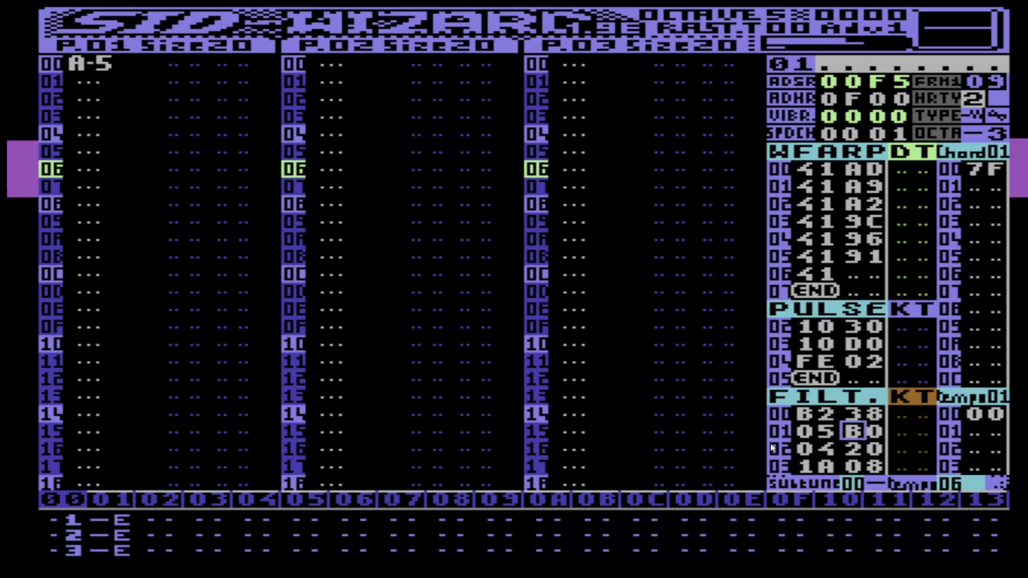
pyautogui.press('Up')
pyautogui.write('20')
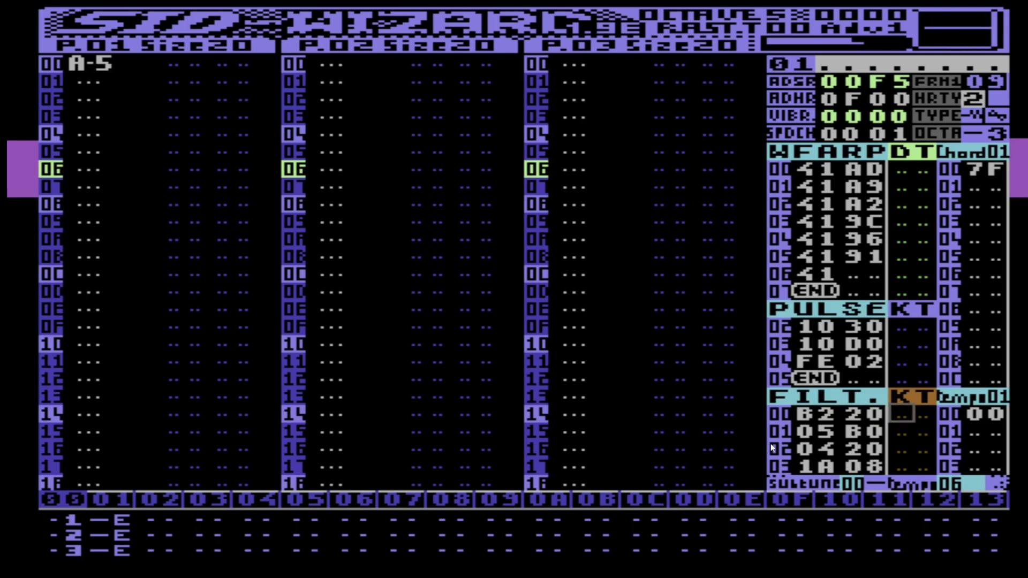
# Try 02 as the first value of FILT row 01 and settle on 03.
pyautogui.press('Left')
pyautogui.press('Down')
pyautogui.press('Left')
pyautogui.press('Left')
pyautogui.write('2')
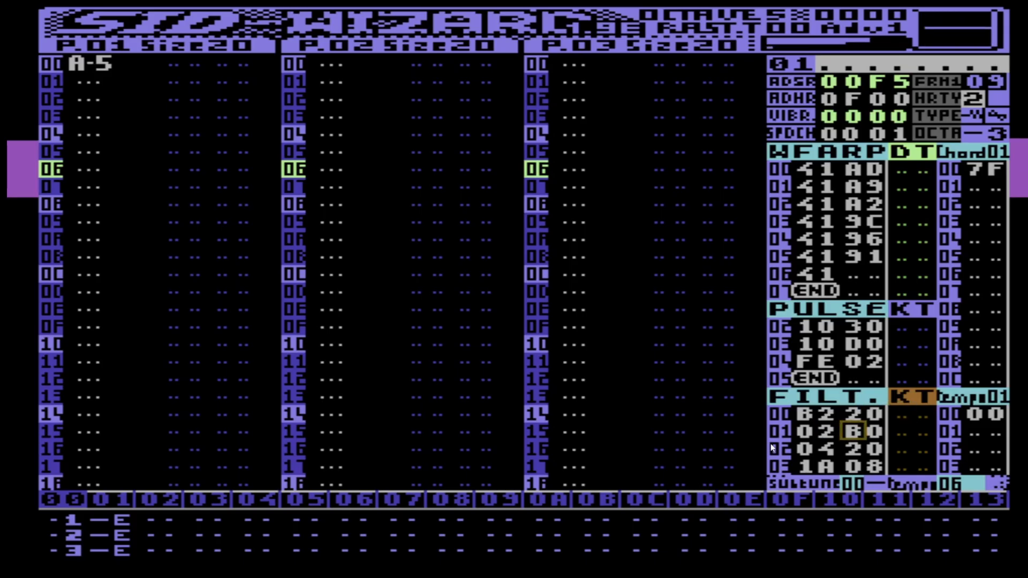
pyautogui.press('Left')
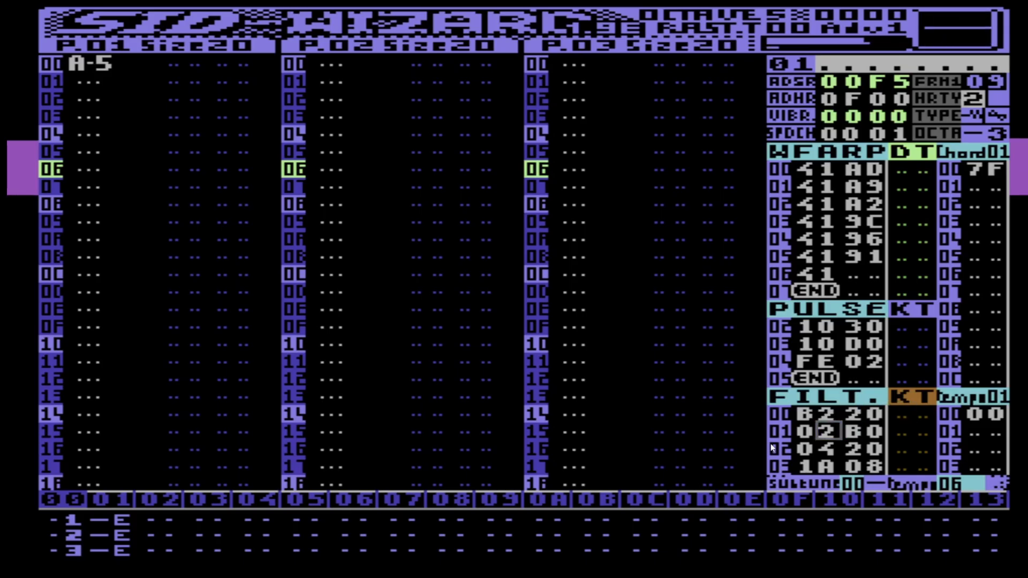
pyautogui.write('3')
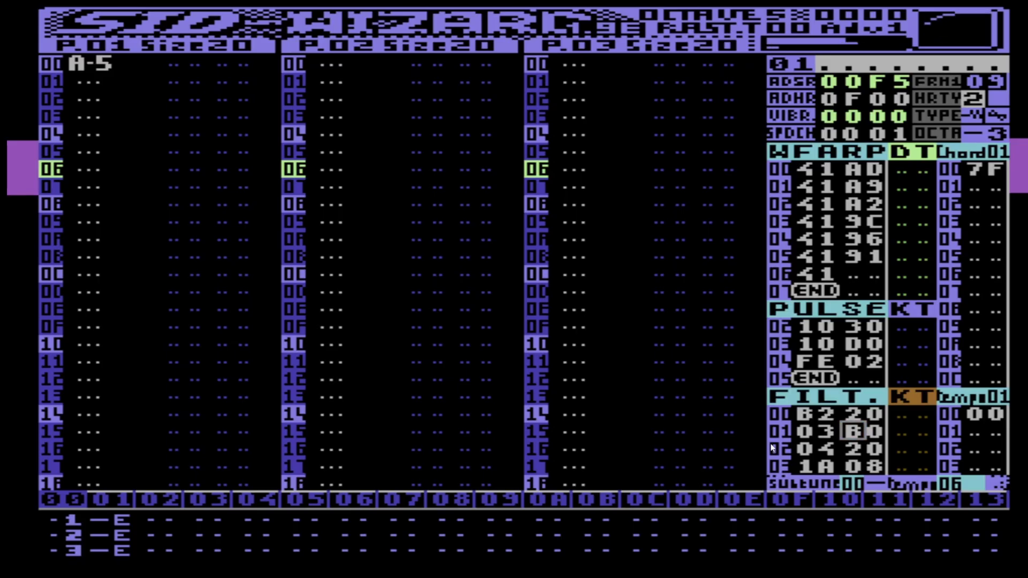
# Set FILT row 02 to 02 10.
pyautogui.press('Down')
pyautogui.press('Left')
pyautogui.write('2')
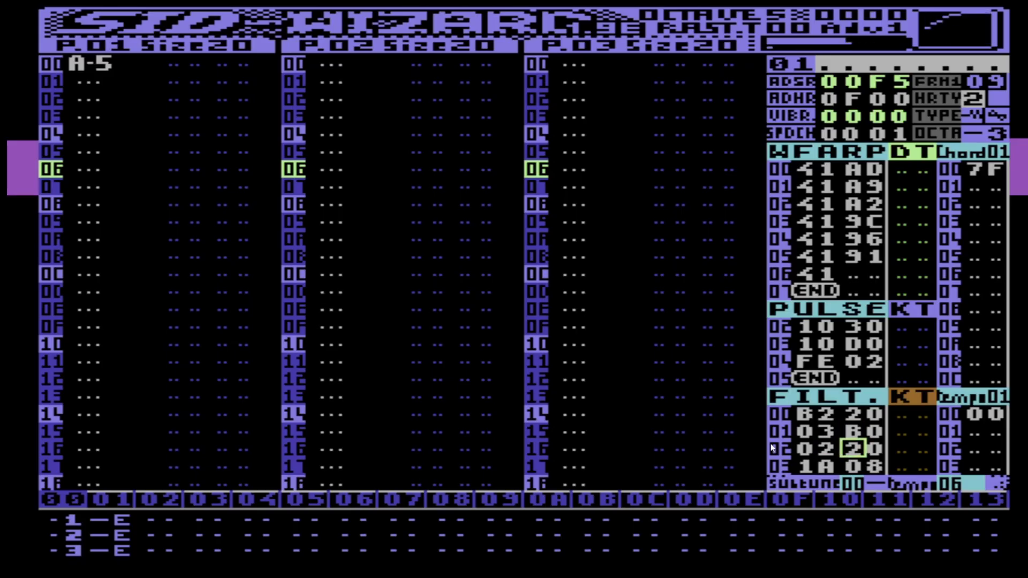
pyautogui.press('Left')
pyautogui.press('Right')
pyautogui.write('1')
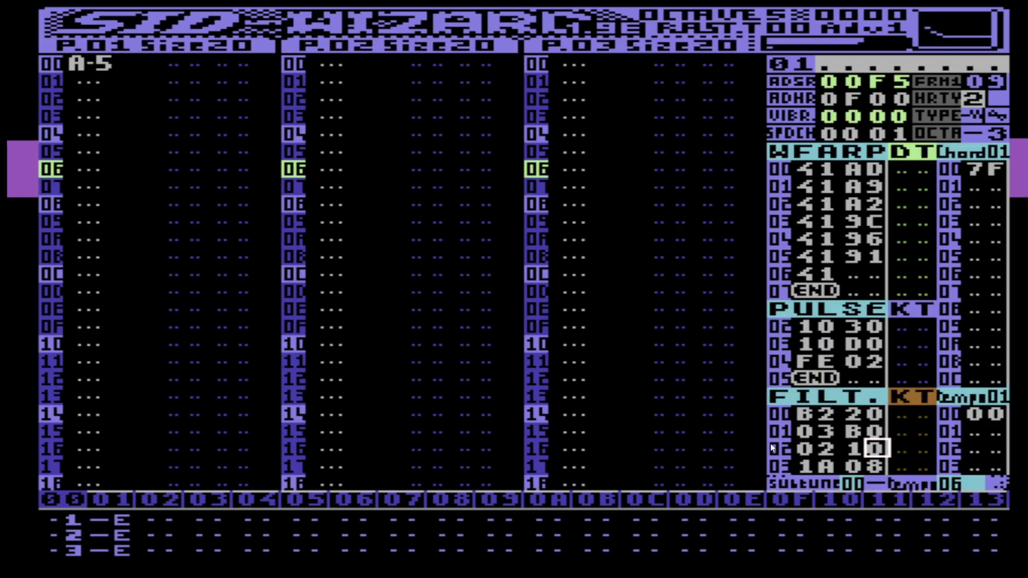
# Change the second value of FILT row 03 to 02.
pyautogui.press('Left')
pyautogui.press('Up')
pyautogui.press('Up')
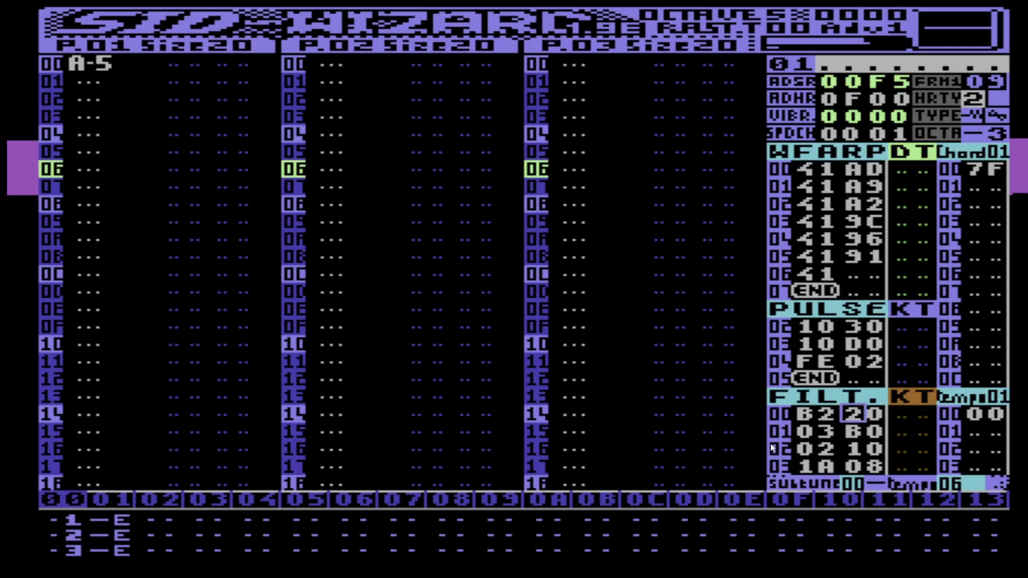
pyautogui.press('Down')
pyautogui.press('Down')
pyautogui.press('Down')
pyautogui.press('Up')
pyautogui.press('Up')
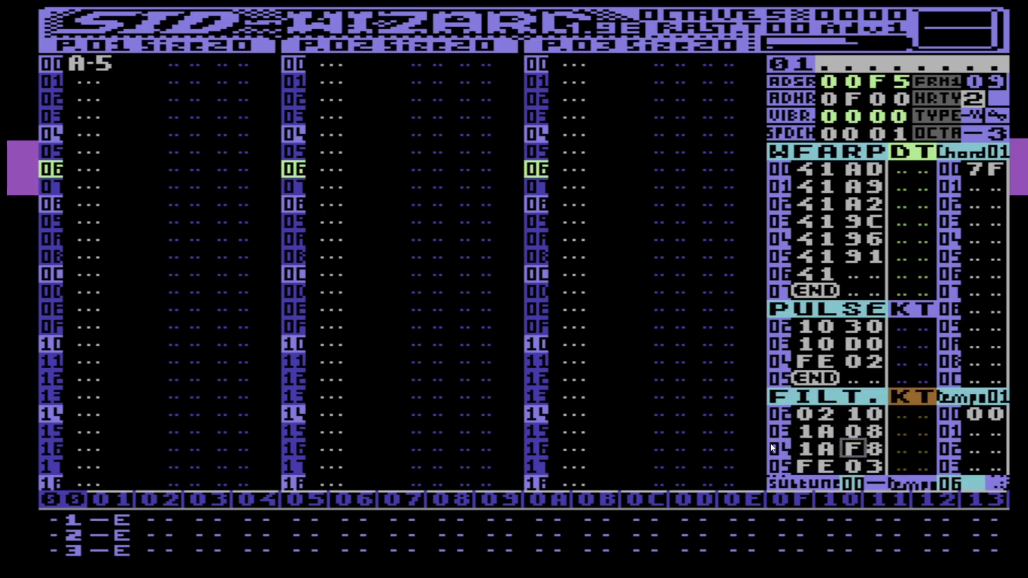
pyautogui.press('Right')
pyautogui.write('2')
# Change the second value of FILT row 04 to FE.
pyautogui.press('Down')
pyautogui.press('Left')
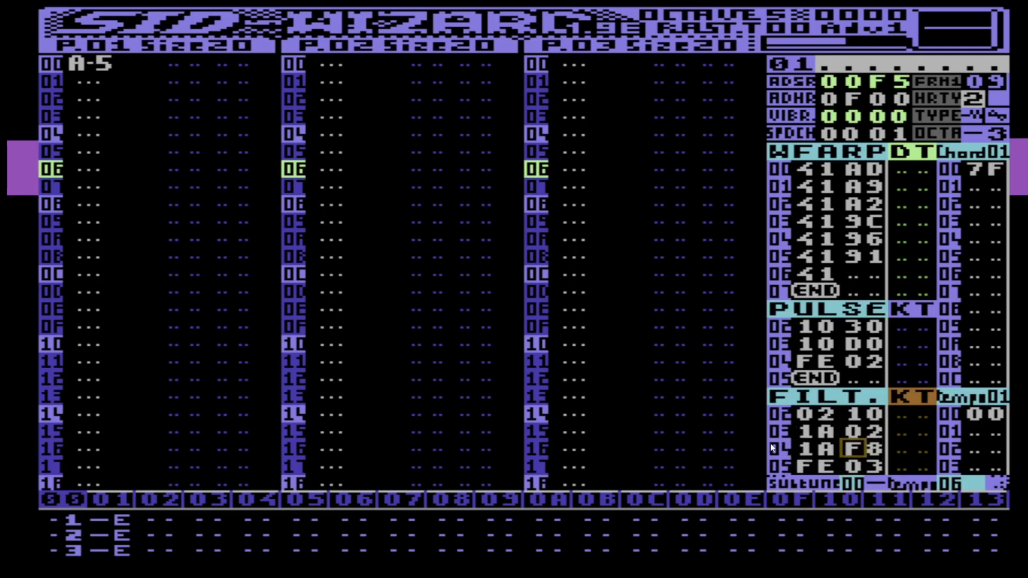
pyautogui.write('02')
pyautogui.press('Left')
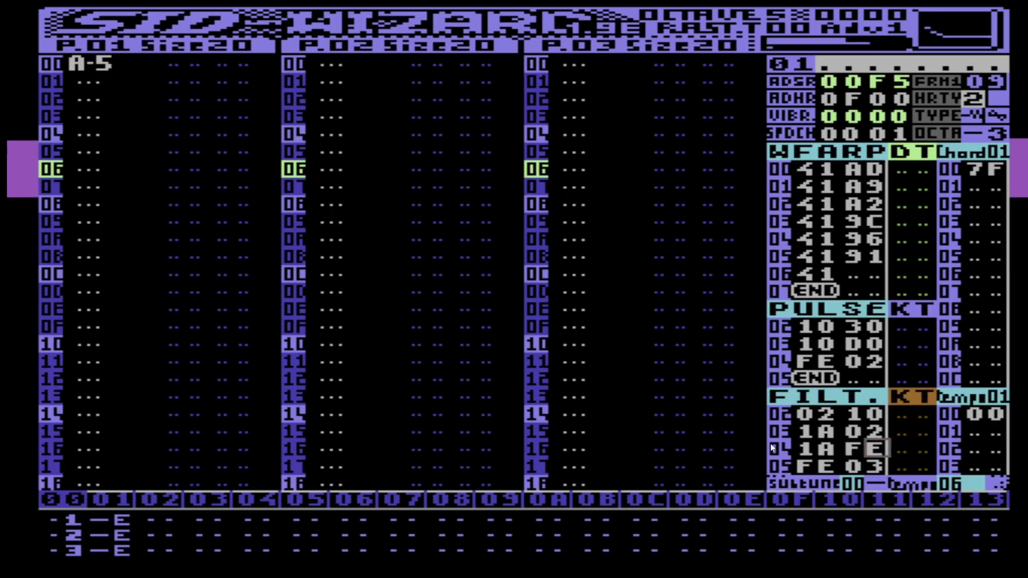
pyautogui.write('FE')
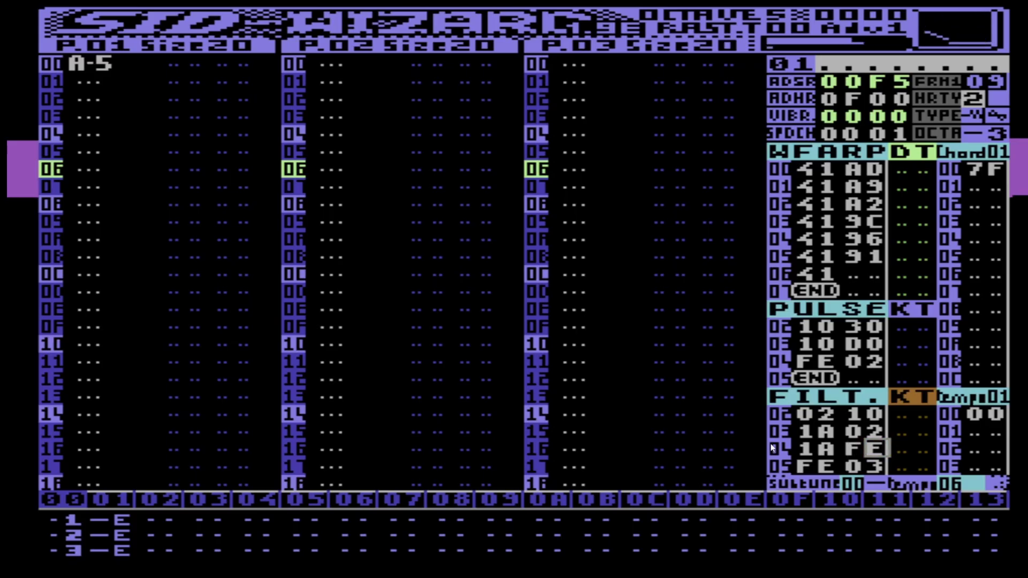
pyautogui.press('Up')
pyautogui.press('Up')
pyautogui.press('Left')
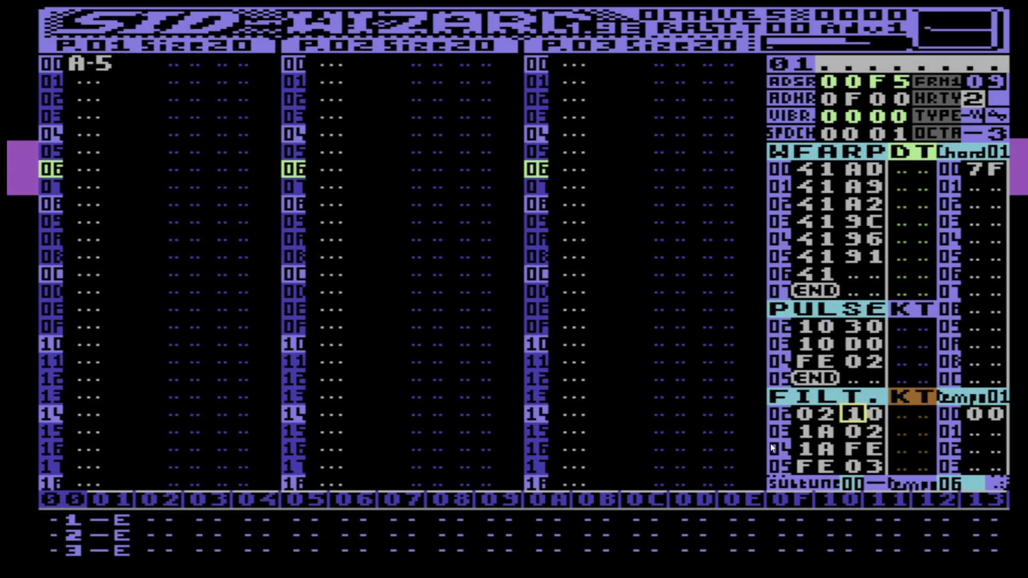
# Enter C-6 notes on rows 00 and 04 of the second pattern.
pyautogui.press('Left')
pyautogui.press('F5')
pyautogui.press('Up')
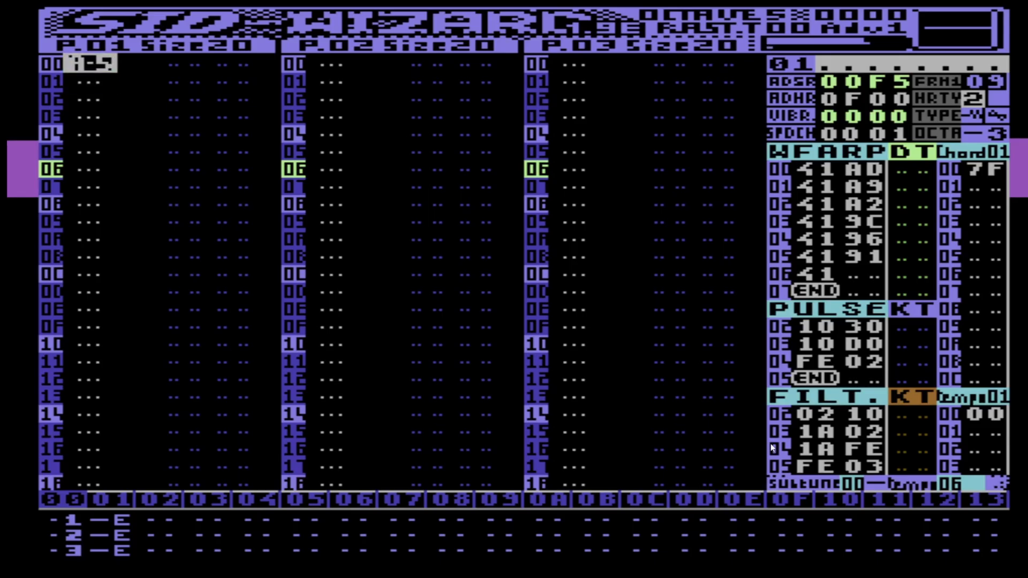
pyautogui.press('Down')
pyautogui.press('Down')
pyautogui.press('Down')
pyautogui.press('Down')
pyautogui.press('Down')
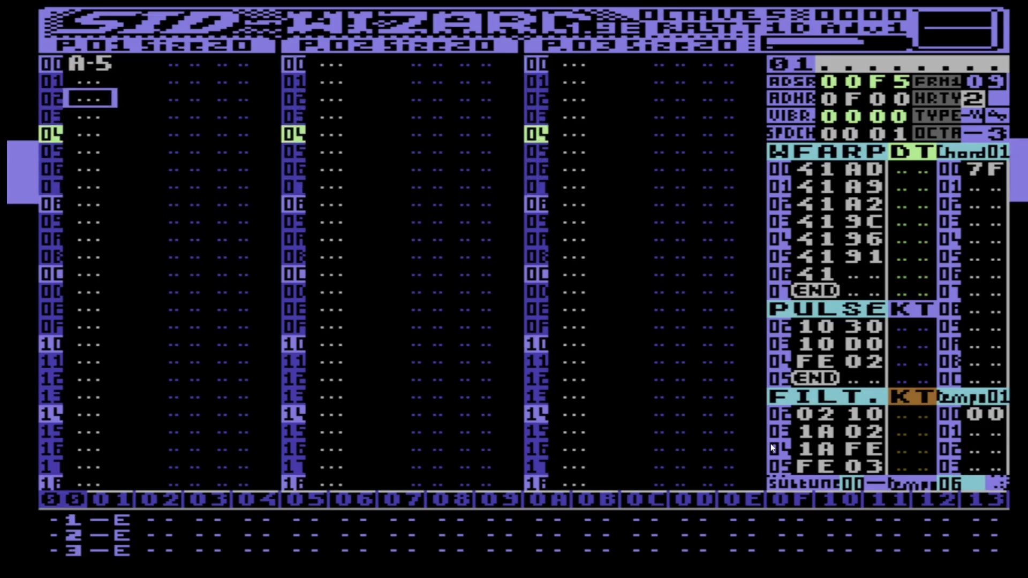
pyautogui.press('Right')
pyautogui.press('Right')
pyautogui.press('Right')
pyautogui.press('Right')
pyautogui.press('Right')
pyautogui.press('Right')
pyautogui.press('Right')
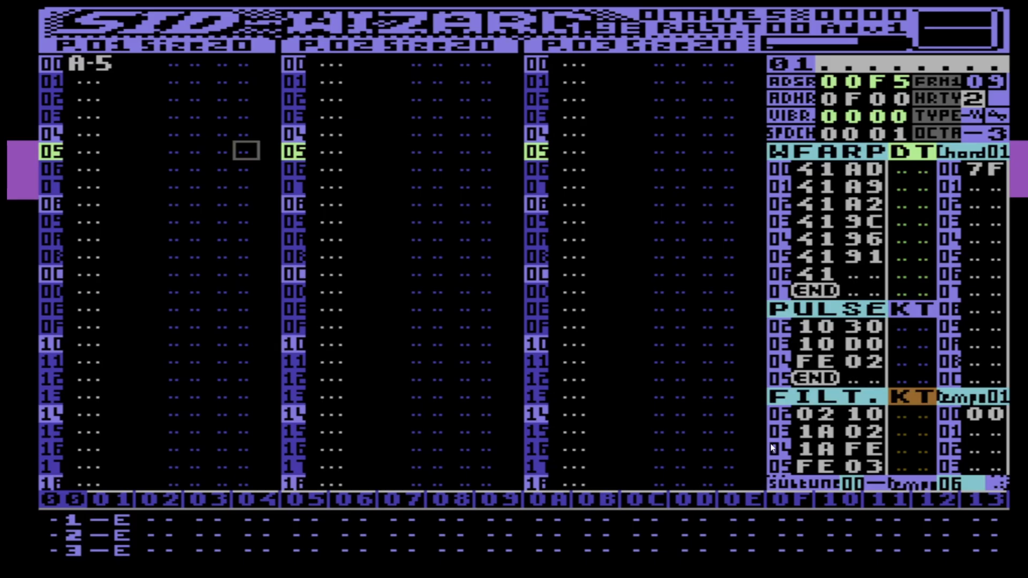
pyautogui.press('Up')
pyautogui.press('Up')
pyautogui.press('Up')
pyautogui.press('Up')
pyautogui.press('Up')
pyautogui.press('q')
pyautogui.press('Down')
pyautogui.press('Down')
pyautogui.press('Down')
pyautogui.press('q')
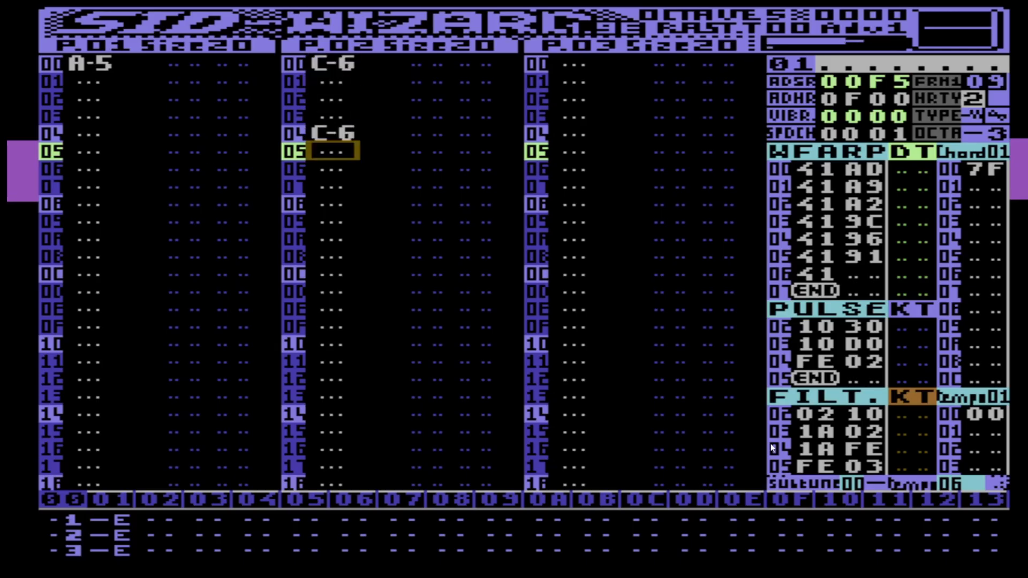
# Enter C-6 notes on rows 08 and 0C of the second pattern.
pyautogui.press('Down')
pyautogui.press('Down')
pyautogui.press('Down')
pyautogui.press('q')
pyautogui.press('Down')
pyautogui.press('Down')
pyautogui.press('Down')
pyautogui.press('q')
# Assign instrument 02 to the C-6 note on row 00 of the second pattern.
pyautogui.press('Right')
pyautogui.press('Up')
pyautogui.press('Up')
pyautogui.press('Up')
pyautogui.press('Up')
pyautogui.press('Up')
pyautogui.press('Up')
pyautogui.press('Up')
pyautogui.press('Up')
pyautogui.press('Up')
pyautogui.press('Up')
pyautogui.press('Up')
pyautogui.press('Up')
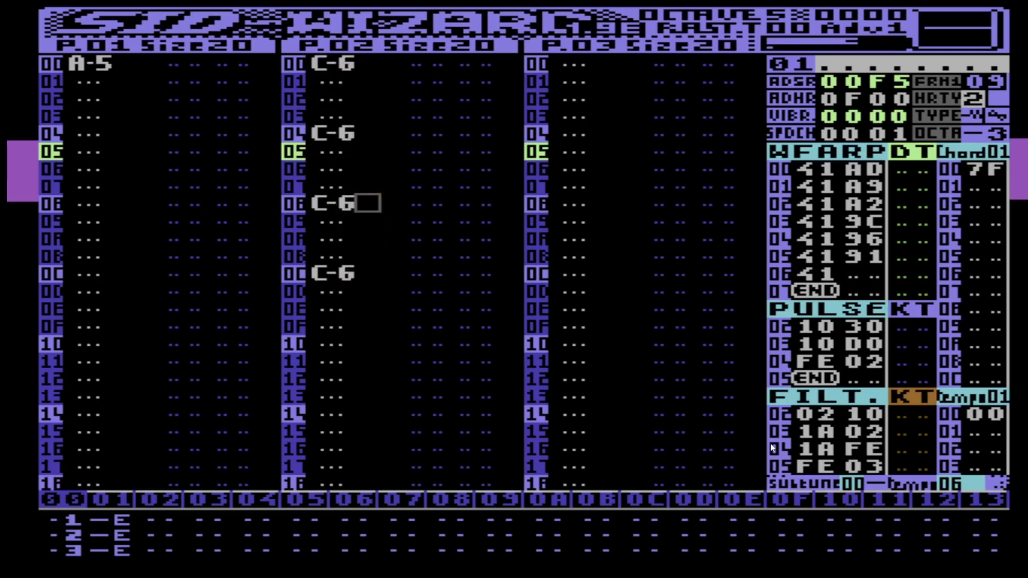
pyautogui.press('Right')
pyautogui.press('Right')
pyautogui.press('Left')
pyautogui.press('Up')
pyautogui.write('2')
# Assign instrument 01 to the A-5 note on row 00 of the first pattern.
pyautogui.press('Left')
pyautogui.press('Left')
pyautogui.press('Left')
pyautogui.press('Left')
pyautogui.press('Left')
pyautogui.press('Left')
pyautogui.press('Left')
pyautogui.press('Left')
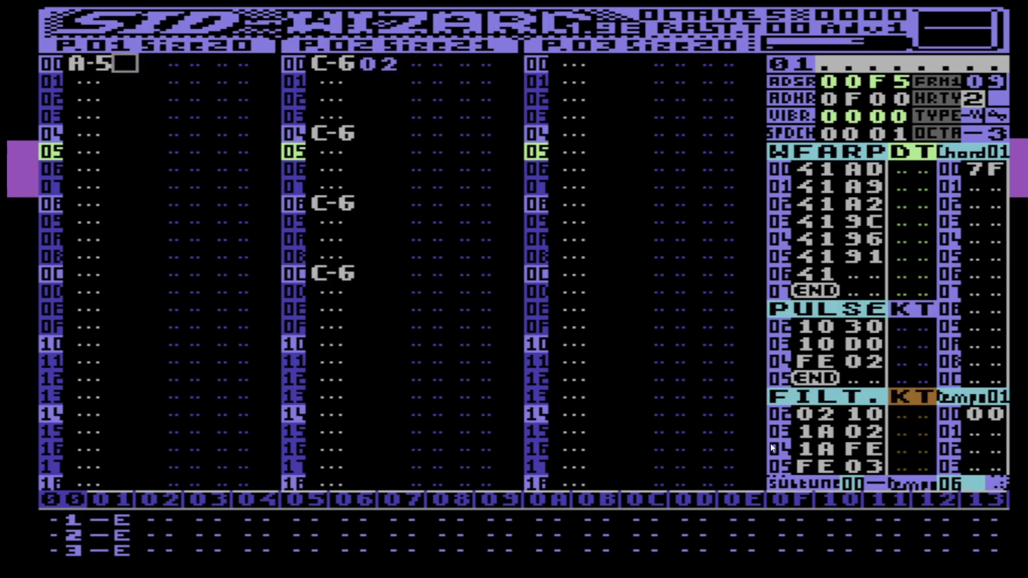
pyautogui.press('Right')
pyautogui.press('Right')
pyautogui.press('Left')
pyautogui.write('1')
# Switch the instrument editor to instrument 02 and insert a WFARP row 00 with waveform 81.
pyautogui.press('F5')
pyautogui.press('F8')
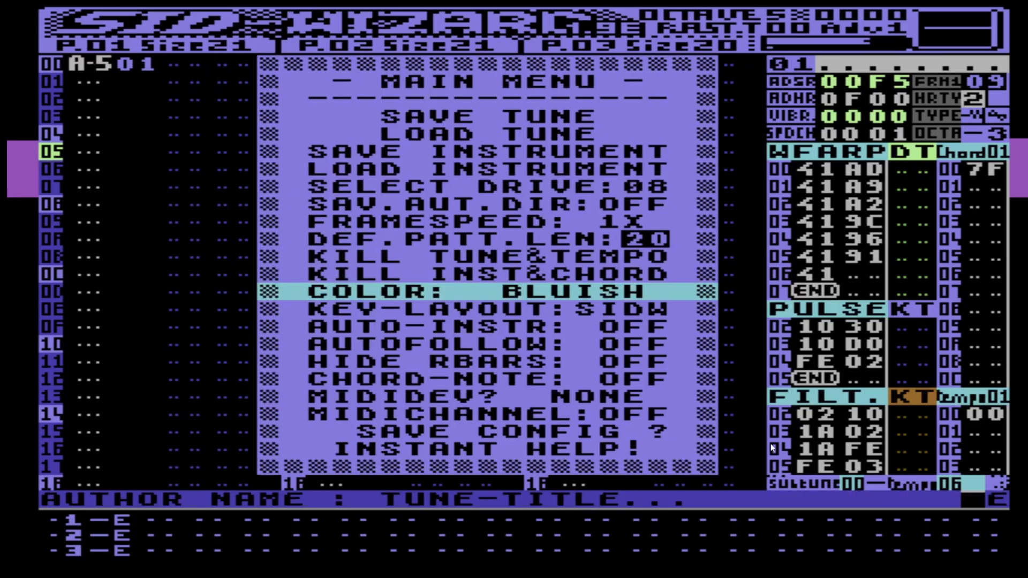
pyautogui.press('F7')
pyautogui.press('Up')
pyautogui.press('Up')
pyautogui.press('Up')
pyautogui.press('Up')
pyautogui.press('Up')
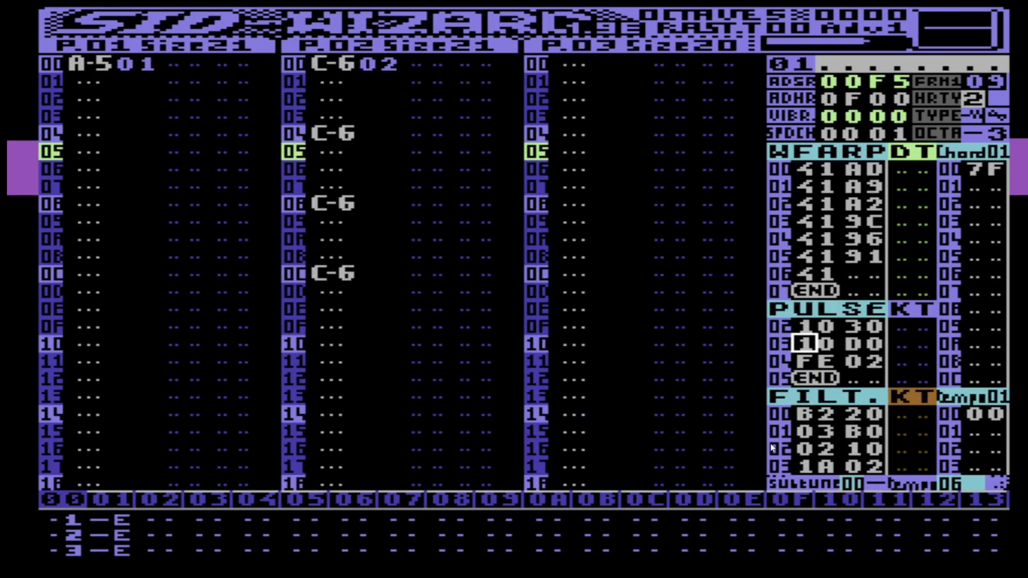
pyautogui.press('+')
pyautogui.press('Up')
pyautogui.press('Insert')
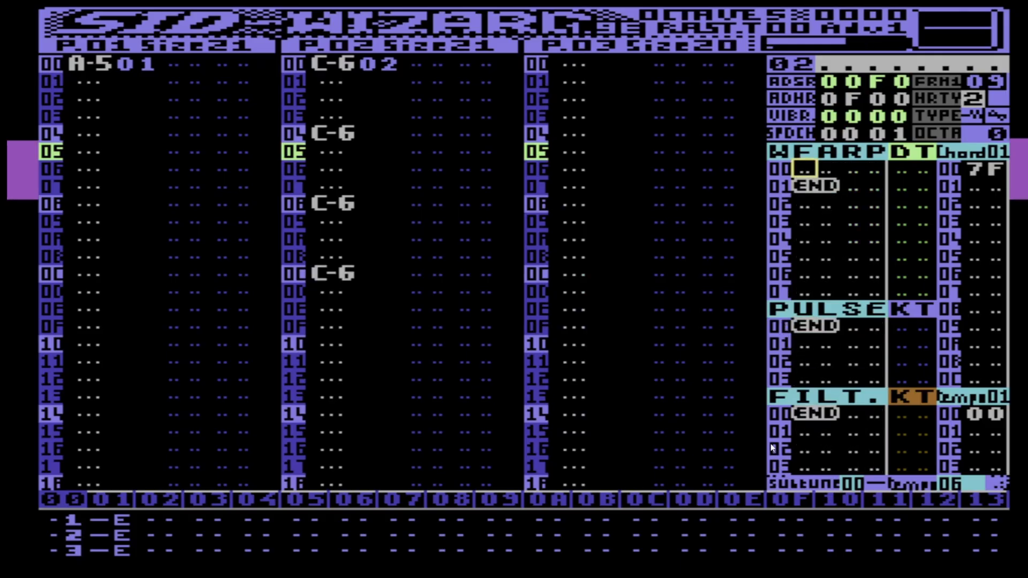
pyautogui.write('81')
# Set the last ADSR digit of instrument 02 to 8.
pyautogui.press('Up')
pyautogui.press('Up')
pyautogui.press('Up')
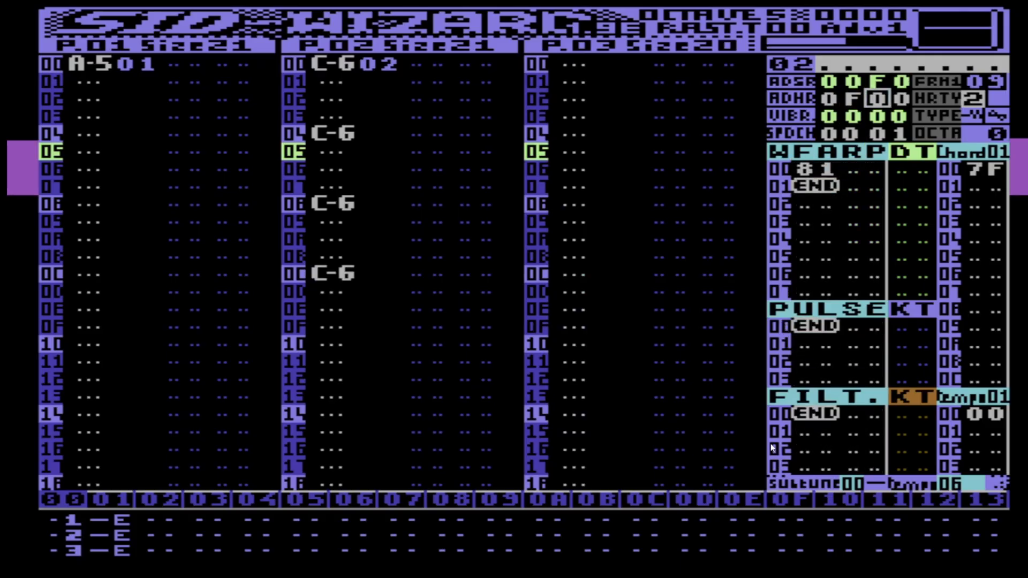
pyautogui.press('Right')
pyautogui.press('Right')
pyautogui.write('8')
# Change the waveform in WFARP row 00 of instrument 02 to 80 and play the tune.
pyautogui.press('Down')
pyautogui.press('Down')
pyautogui.press('Down')
pyautogui.press('Down')
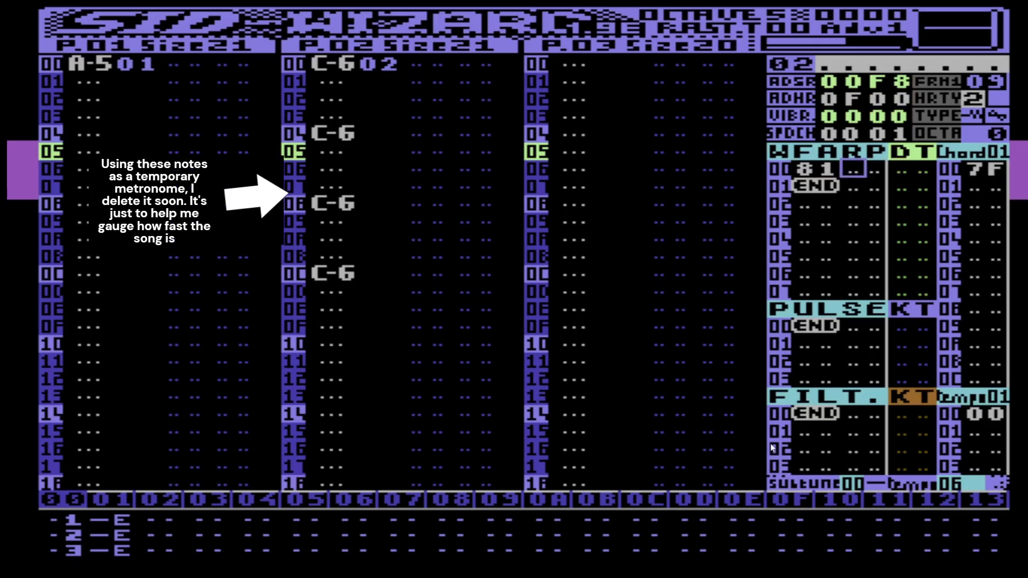
pyautogui.write('0')
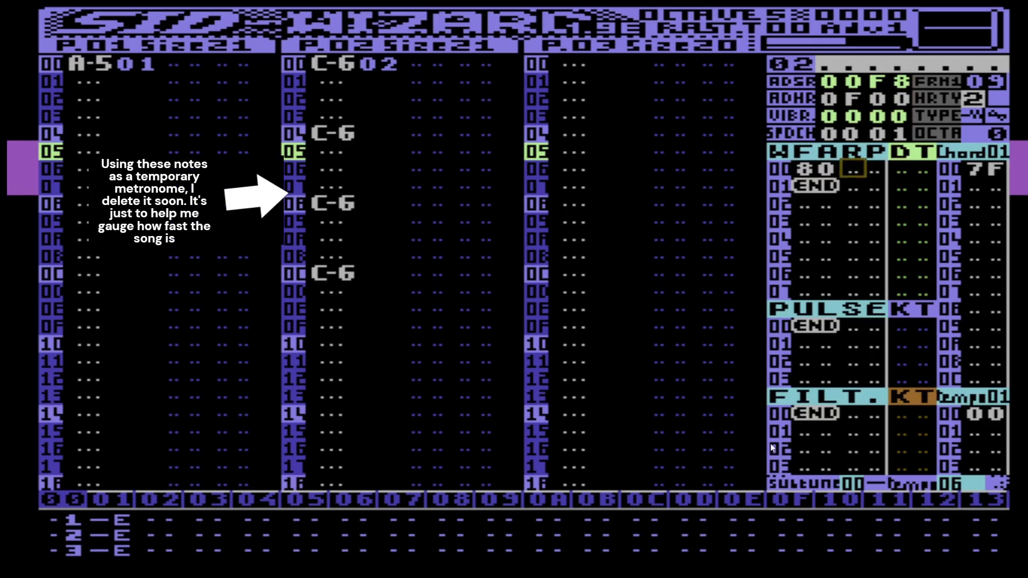
pyautogui.press('F1')
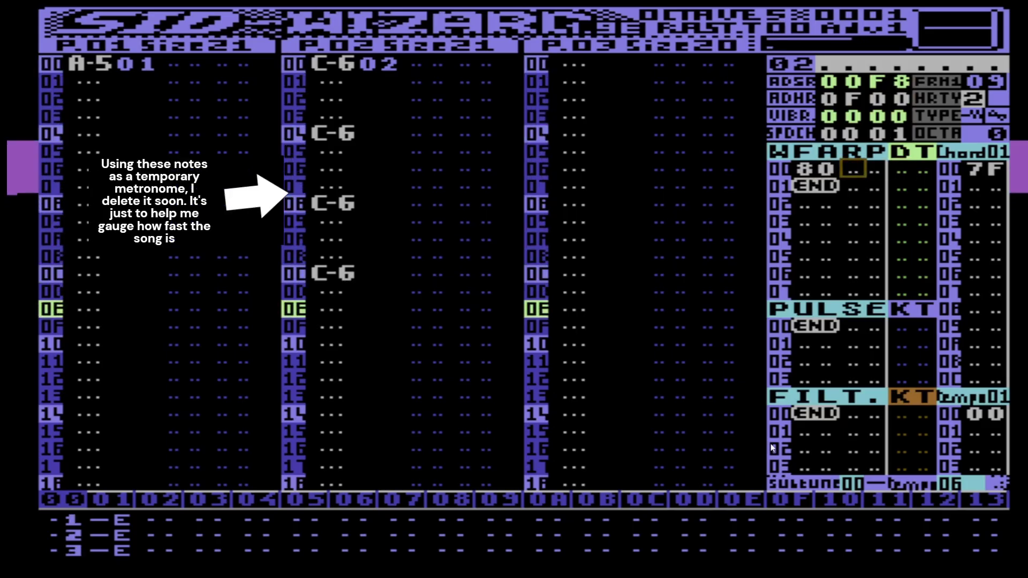
# Lower the subtune tempo to 05 and play the tune briefly to check its speed.
pyautogui.press('F5')
pyautogui.press('Right')
pyautogui.press('Right')
pyautogui.press('Right')
pyautogui.press('Right')
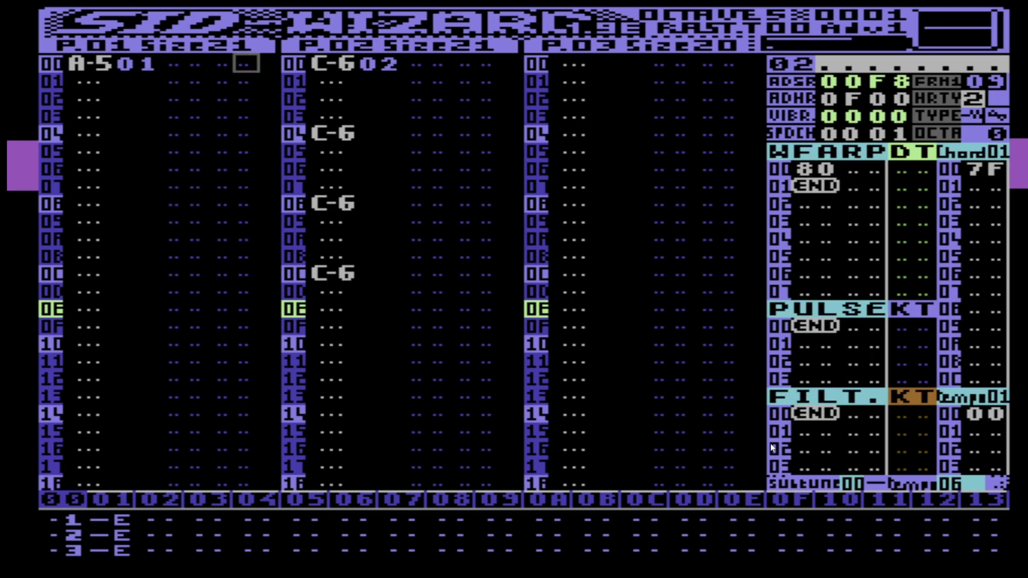
pyautogui.press('F4')
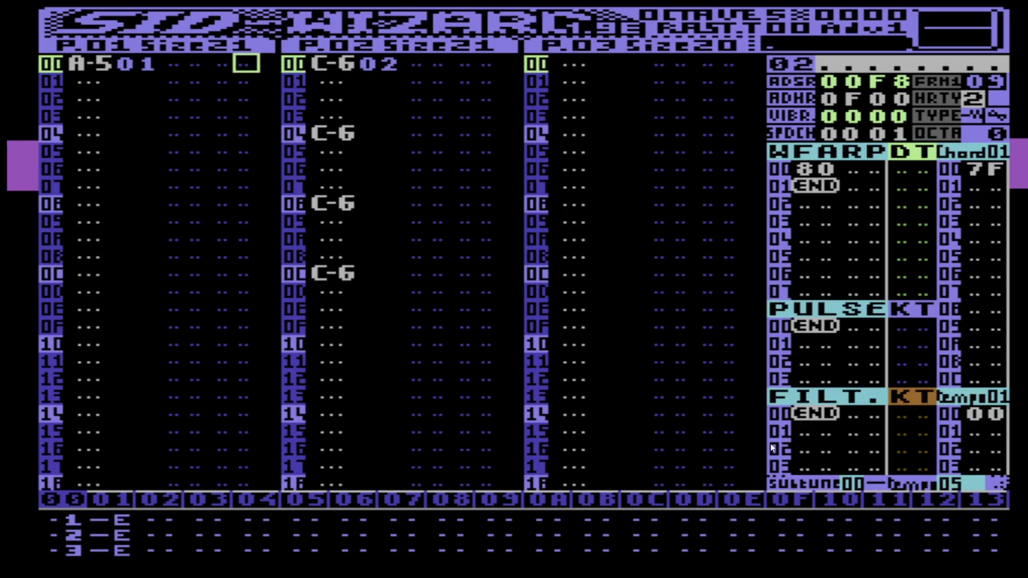
pyautogui.press('F1')
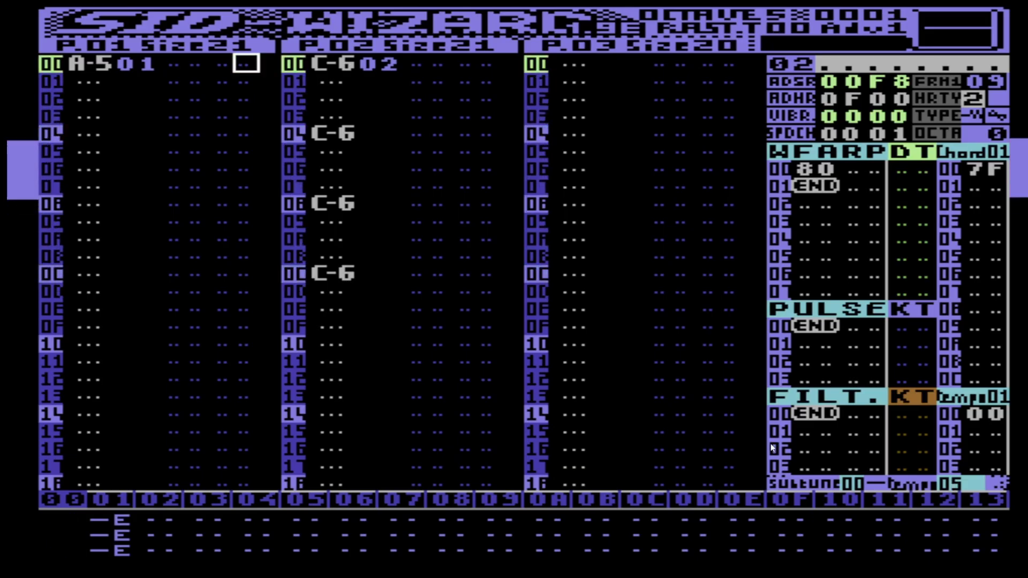
pyautogui.press('F4')
# Delete all the C-6 notes and the instrument number from the second pattern.
pyautogui.press('Right')
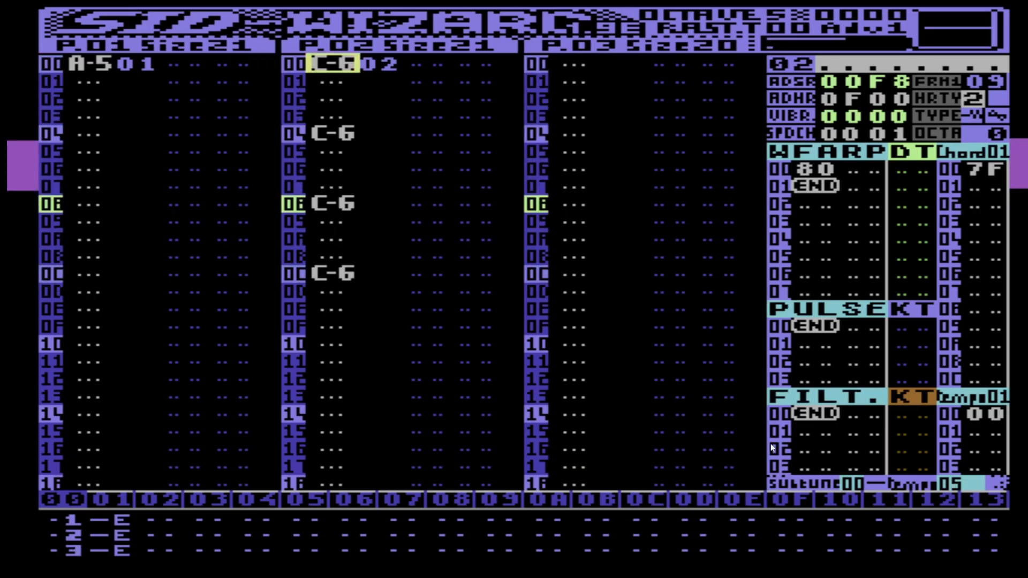
pyautogui.press('BackSpace')
pyautogui.press('BackSpace')
pyautogui.press('BackSpace')
pyautogui.press('BackSpace')
pyautogui.press('BackSpace')
pyautogui.press('BackSpace')
pyautogui.press('BackSpace')
pyautogui.press('BackSpace')
pyautogui.press('BackSpace')
pyautogui.press('BackSpace')
pyautogui.press('BackSpace')
pyautogui.press('BackSpace')
pyautogui.press('BackSpace')
pyautogui.press('Left')
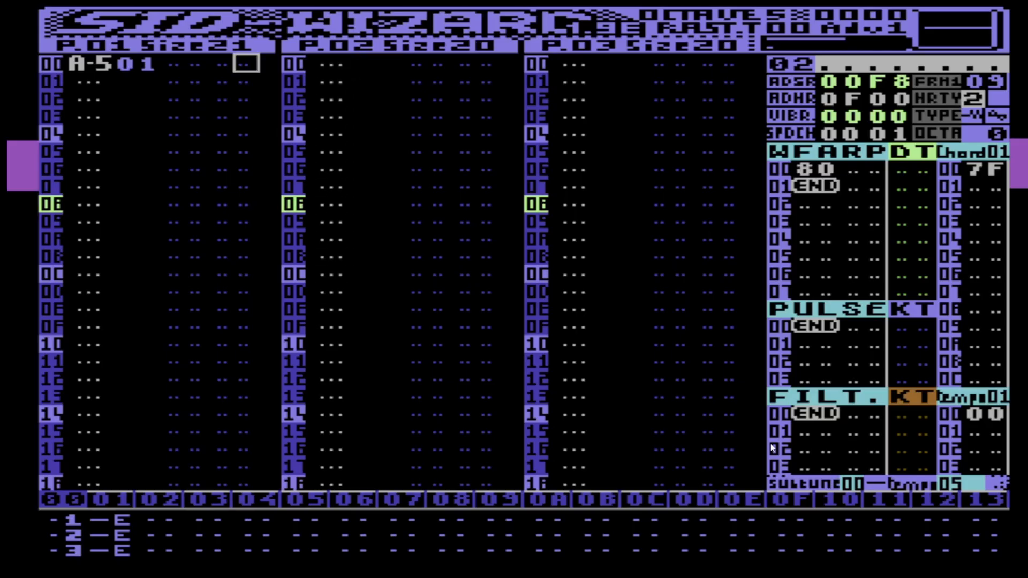
# Enter an A-6 note on row 06 of the first pattern with 3F in its instrument column.
pyautogui.press('Left')
pyautogui.press('Down')
pyautogui.press('Down')
pyautogui.press('Down')
pyautogui.press('Down')
pyautogui.press('Left')
pyautogui.press('Down')
pyautogui.press('Left')
pyautogui.press('Left')
pyautogui.press('Left')
pyautogui.press('Down')
pyautogui.press('Left')
pyautogui.press('y')
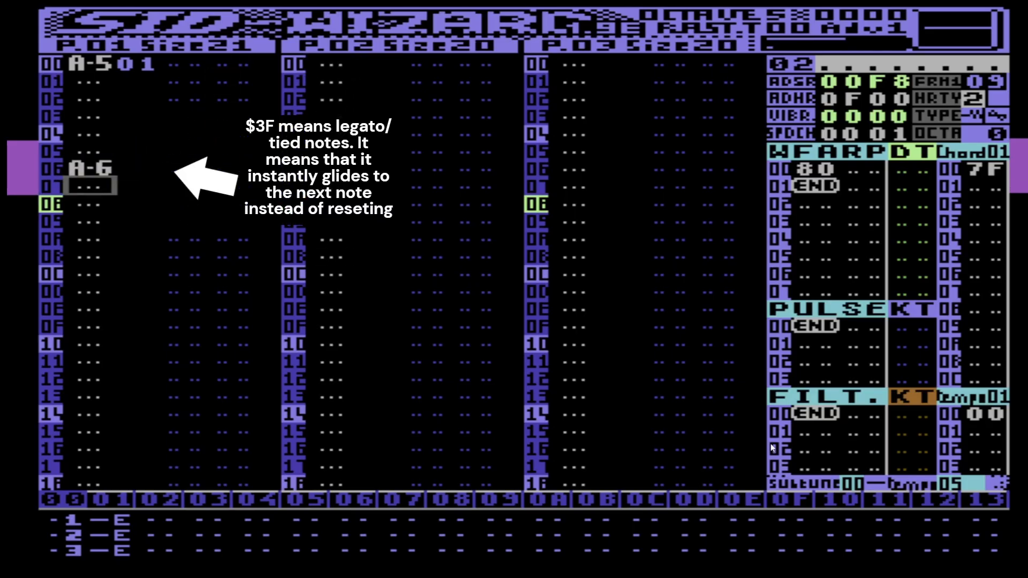
pyautogui.press('Up')
pyautogui.press('Right')
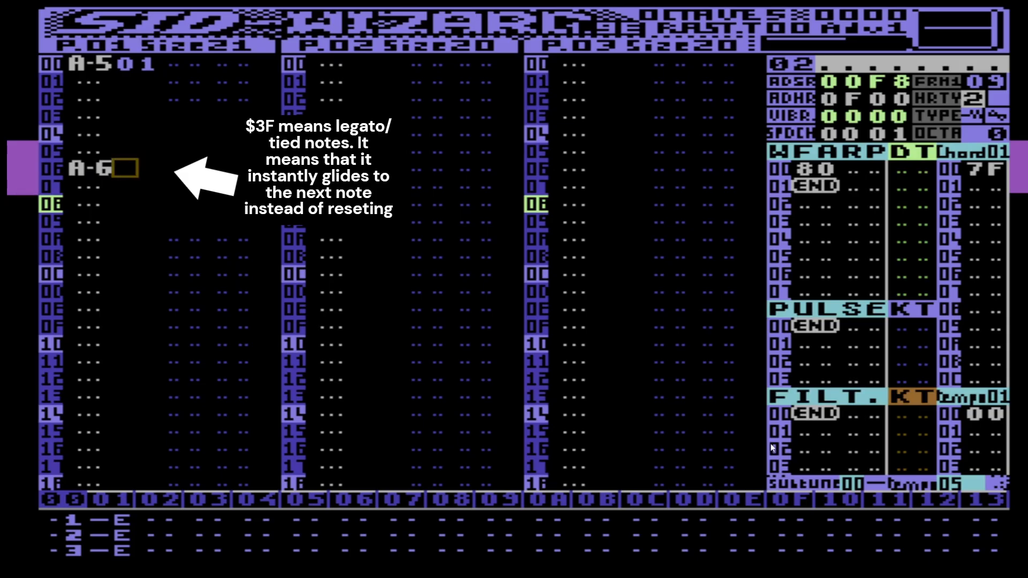
pyautogui.write('3f')
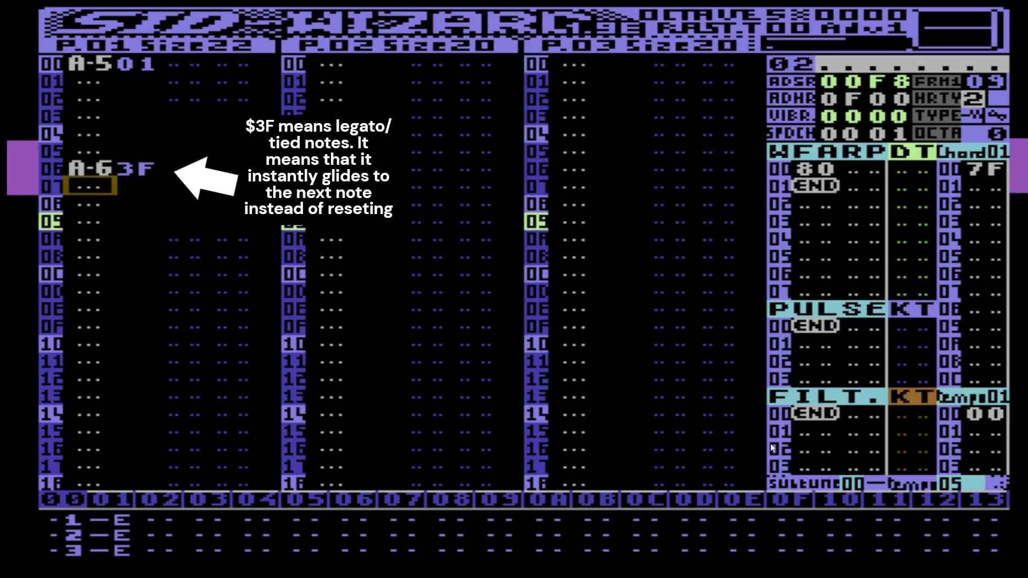
# Enter a C-6 note on row 08 of the first pattern with instrument 02.
pyautogui.press('Down')
pyautogui.press('q')
pyautogui.press('Up')
pyautogui.press('Right')
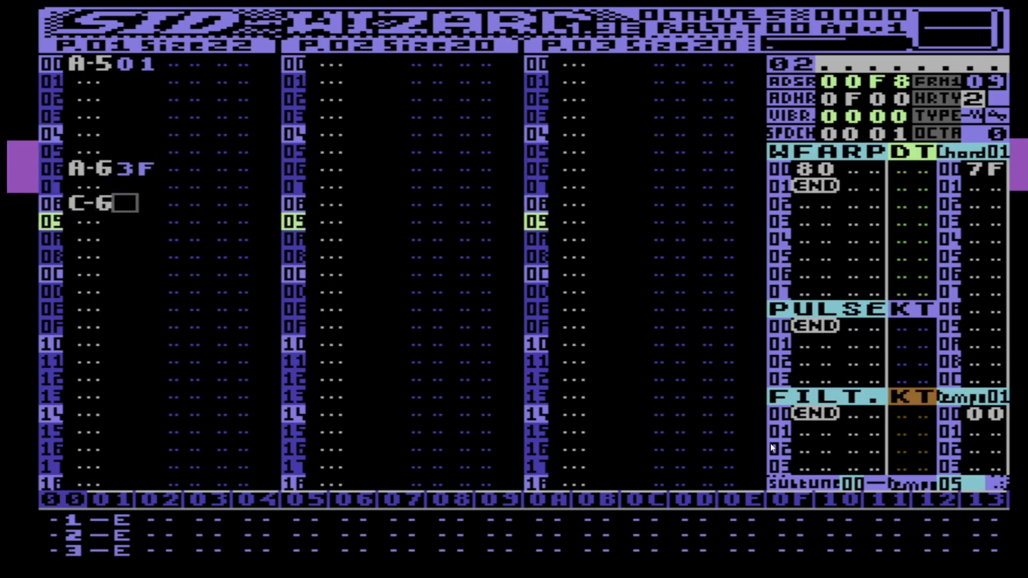
pyautogui.write('20')
pyautogui.press('Right')
pyautogui.press('Left')
pyautogui.press('Left')
pyautogui.press('Left')
pyautogui.write('0')
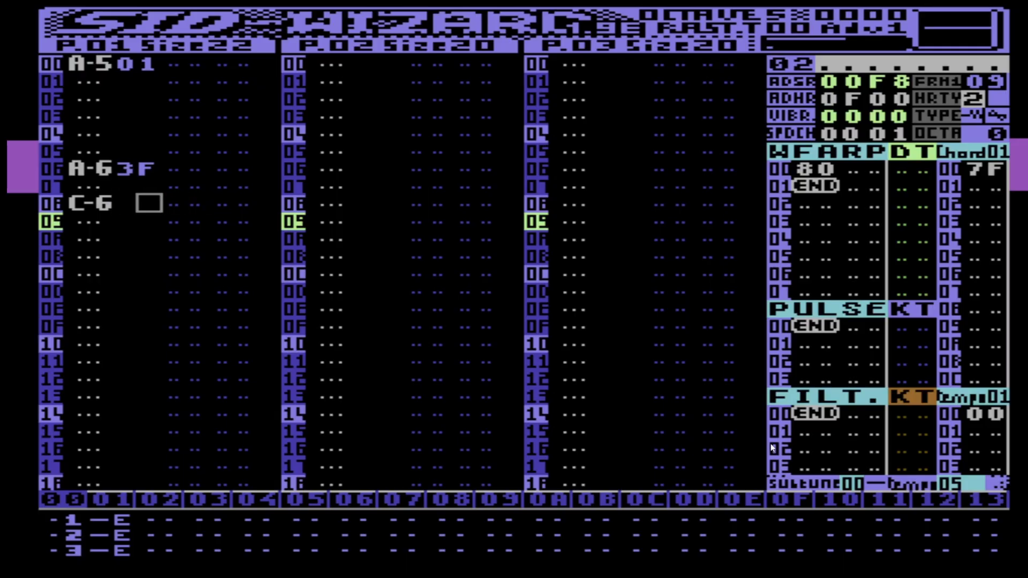
pyautogui.write('02')
# Clear instrument 02's WFARP table, insert four empty rows and set row 00 to 80.
pyautogui.press('Tab')
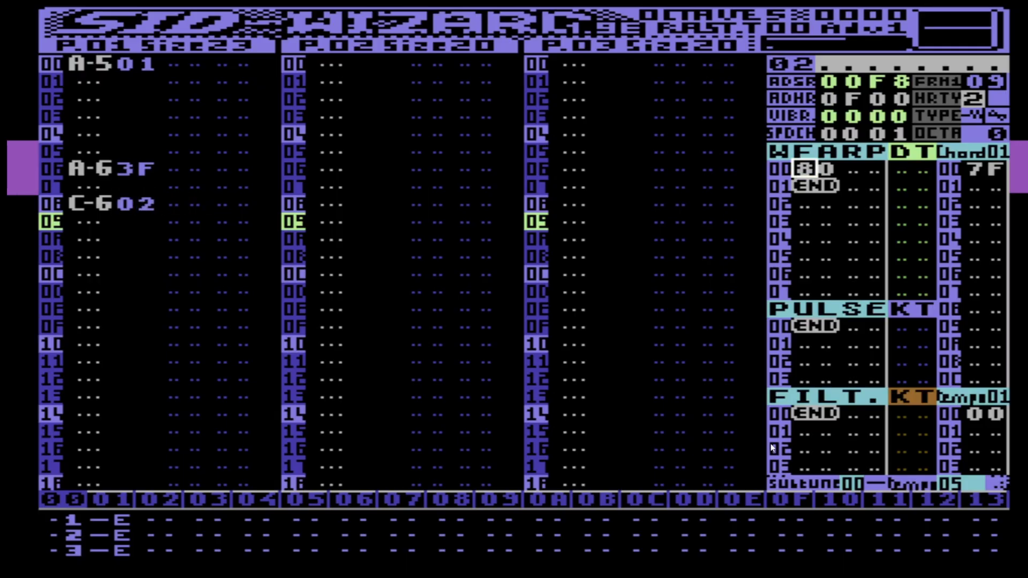
pyautogui.press('BackSpace')
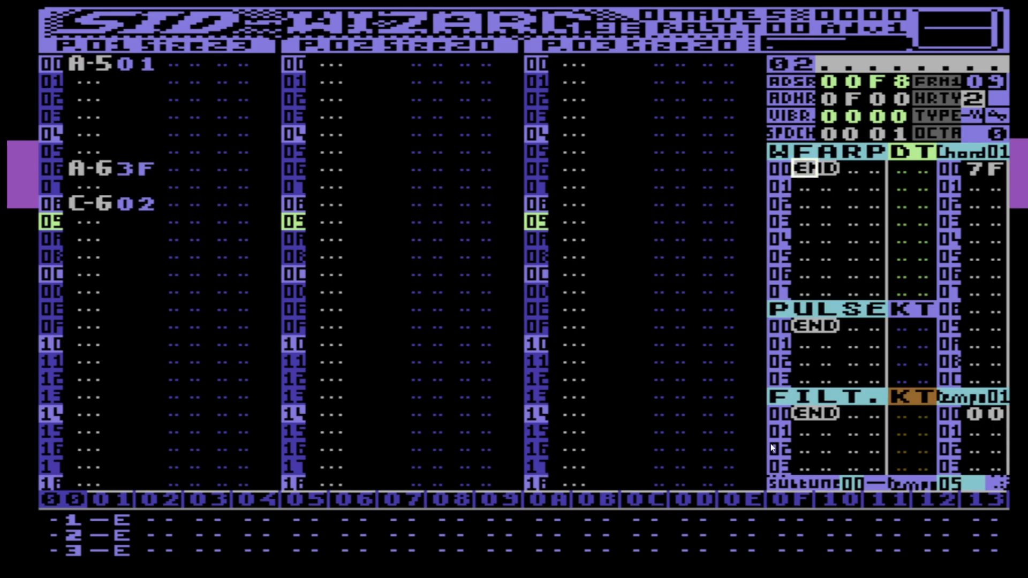
pyautogui.hotkey('shift', 'BackSpace')
pyautogui.hotkey('shift', 'BackSpace')
pyautogui.hotkey('shift', 'BackSpace')
pyautogui.hotkey('shift', 'BackSpace')
pyautogui.write('80')
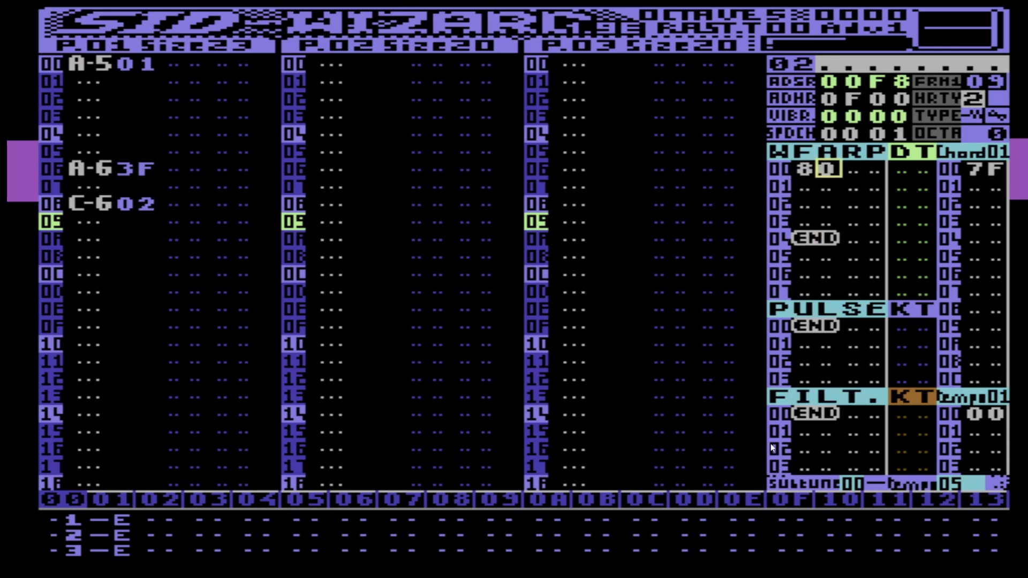
# Set WFARP rows 01 and 02 to 40, insert one more row, and set rows 03 and 04 to 80.
pyautogui.write(' 40 40')
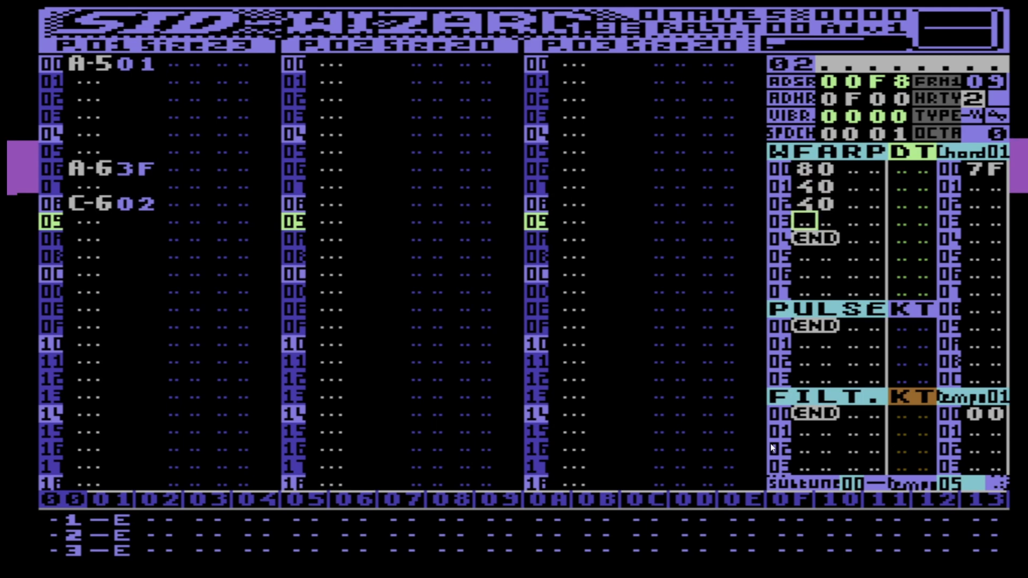
pyautogui.hotkey('shift', 'BackSpace')
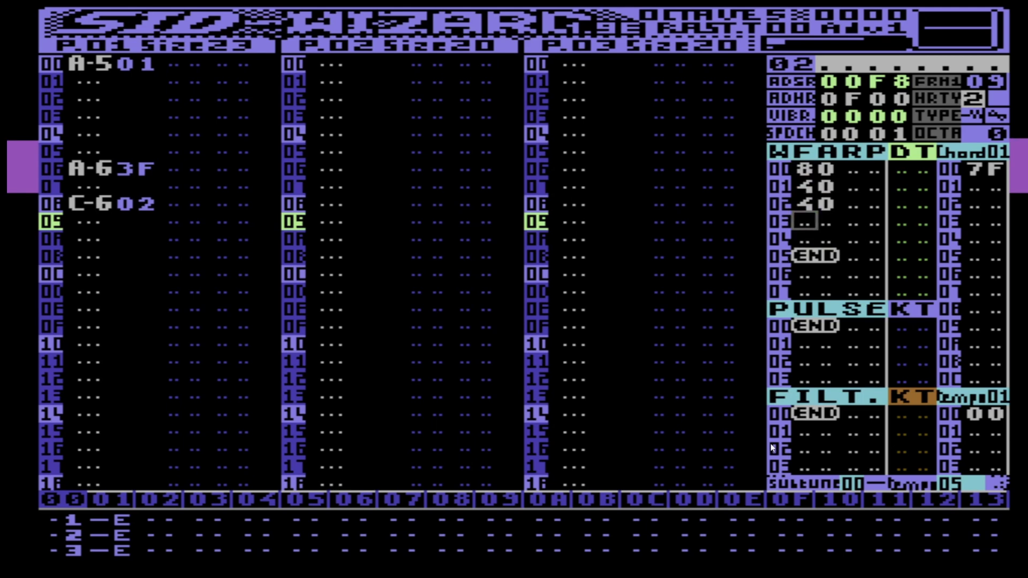
pyautogui.write('8080')
# Change WFARP row 00 to 81 and rows 01 and 02 to 41.
pyautogui.press('Up')
pyautogui.press('Up')
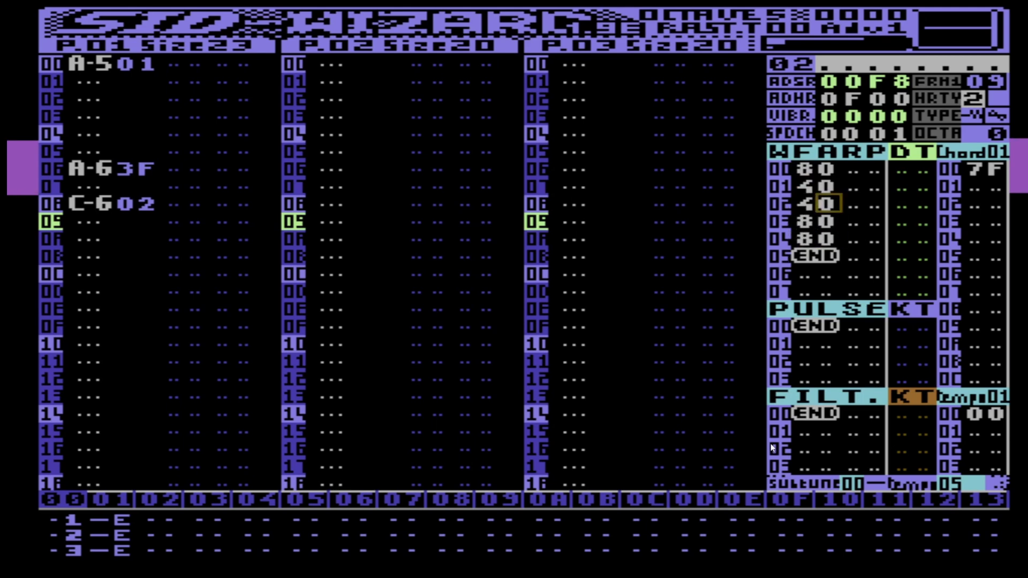
pyautogui.press('Up')
pyautogui.press('Up')
pyautogui.write('1')
pyautogui.press('Down')
pyautogui.press('Left')
pyautogui.write('1')
pyautogui.press('Down')
pyautogui.press('Left')
pyautogui.write('1')
pyautogui.press('Down')
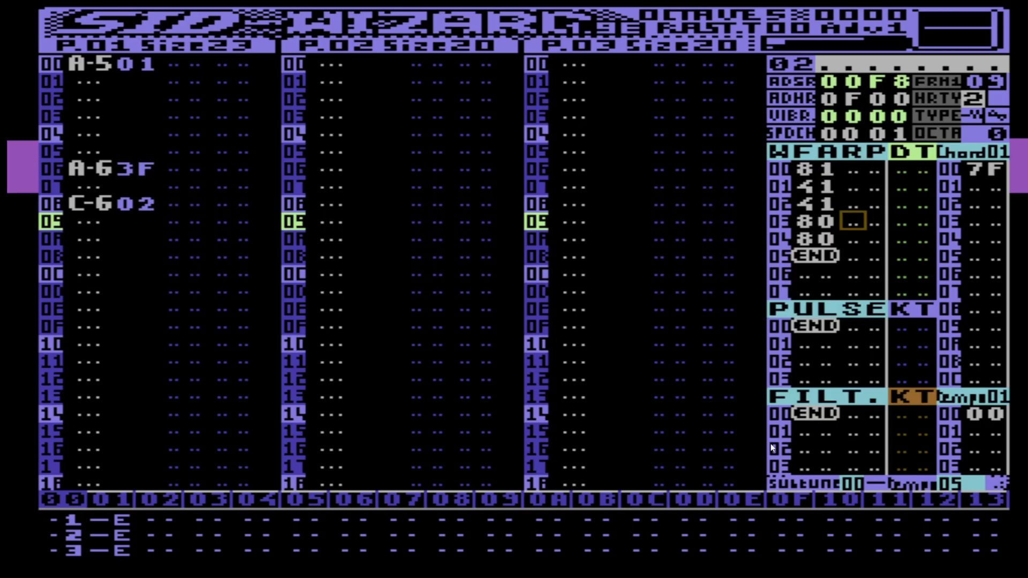
pyautogui.press('Down')
pyautogui.press('Up')
pyautogui.press('Left')
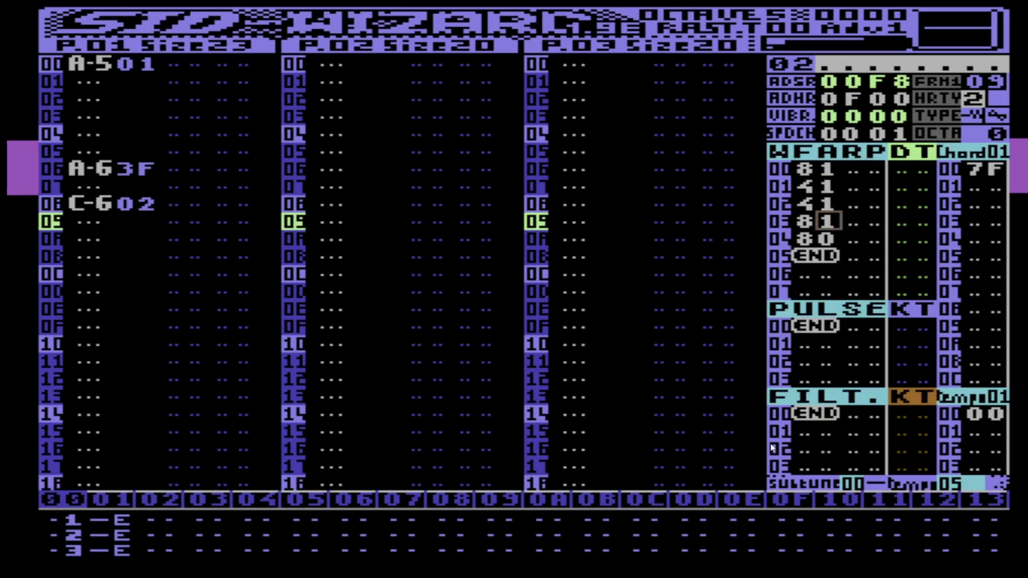
pyautogui.write('0')
# Add a loop command to instrument 02's WFARP table by entering FE 03 on row 05.
pyautogui.press('Down')
pyautogui.press('Down')
pyautogui.press('Left')
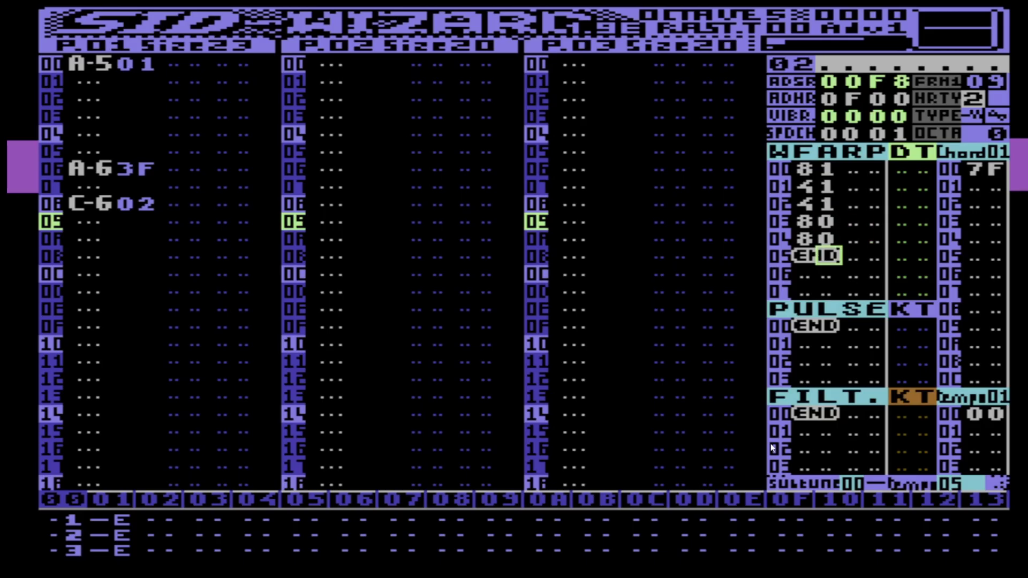
pyautogui.press('Left')
pyautogui.write('FE 03')
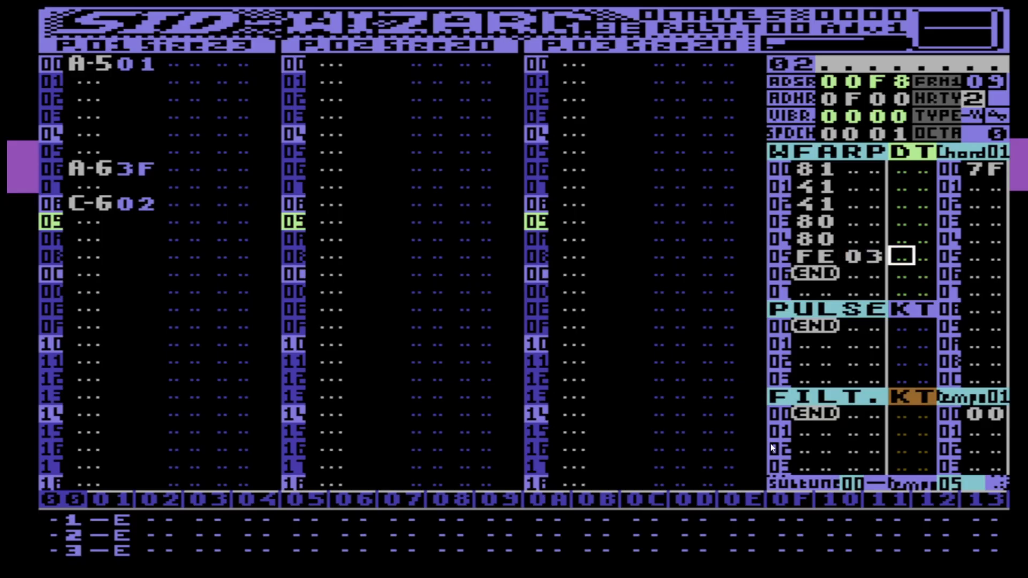
# Set the pitch value on row 00 of instrument 02's WFARP table to DF.
pyautogui.press('Left')
pyautogui.press('Left')
pyautogui.press('Up')
pyautogui.press('Up')
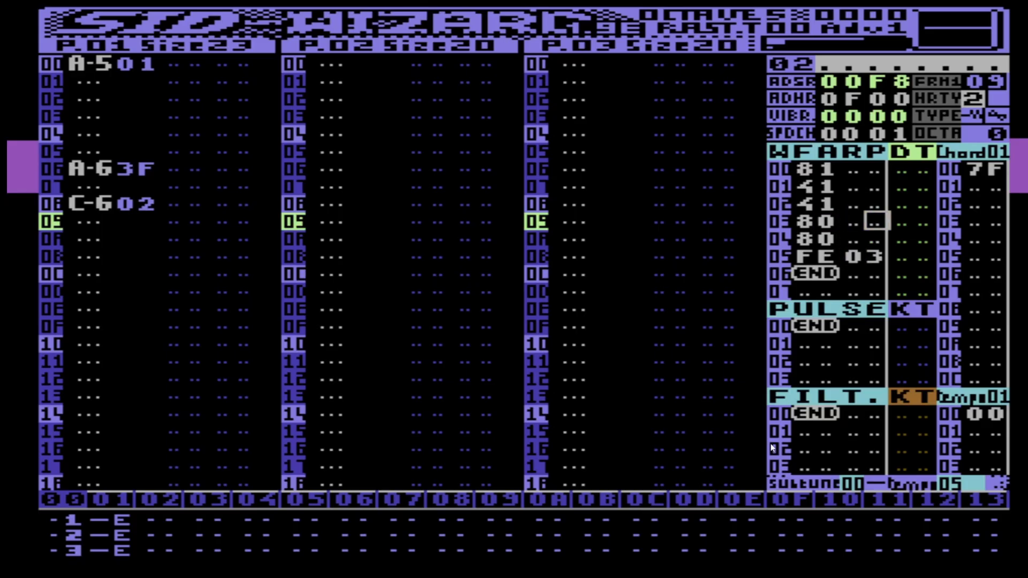
pyautogui.press('Up')
pyautogui.press('Up')
pyautogui.press('Up')
pyautogui.write('A')
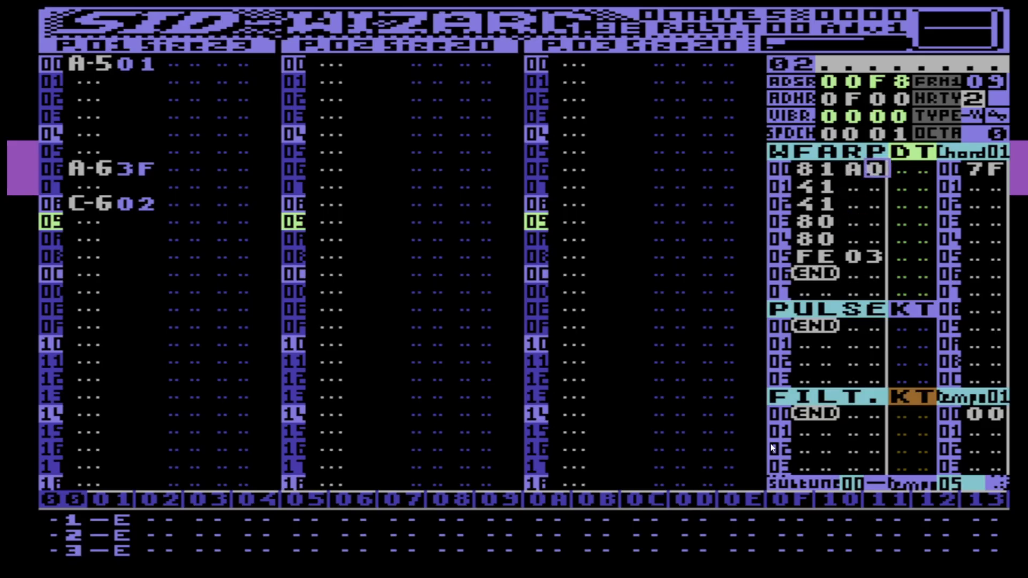
pyautogui.write('DF')
# Set the WFARP pitch values of the looping noise rows, DF on row 03 and C0 on row 04.
pyautogui.press('Down')
pyautogui.press('Down')
pyautogui.press('Down')
pyautogui.press('Down')
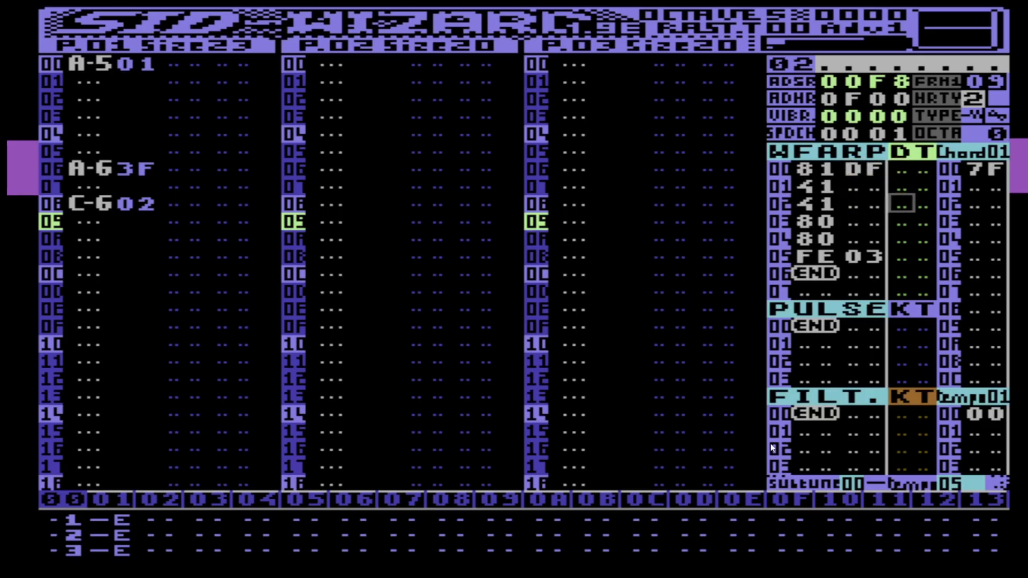
pyautogui.press('Left')
pyautogui.write('DF')
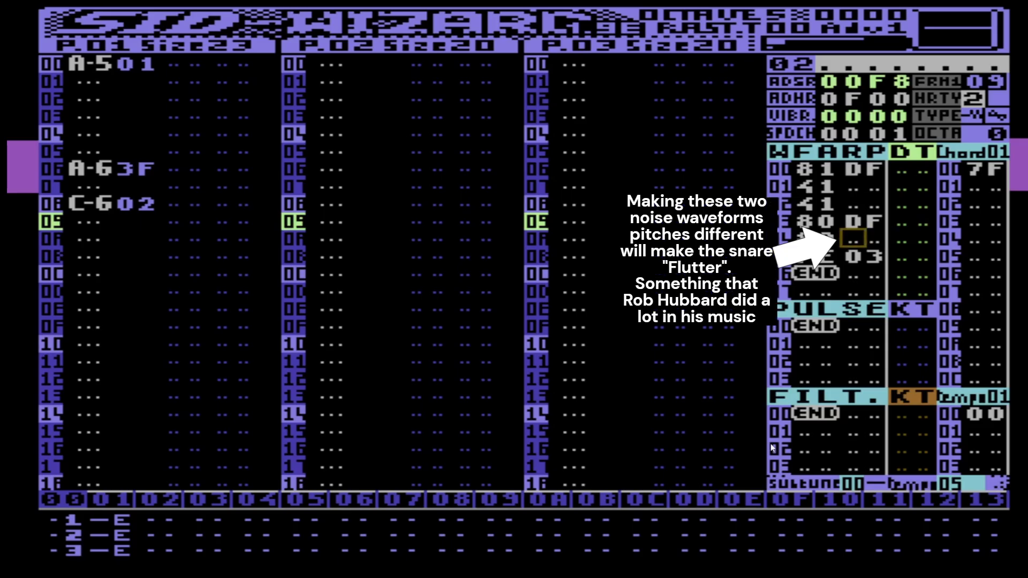
pyautogui.write('D')
pyautogui.write('C0')
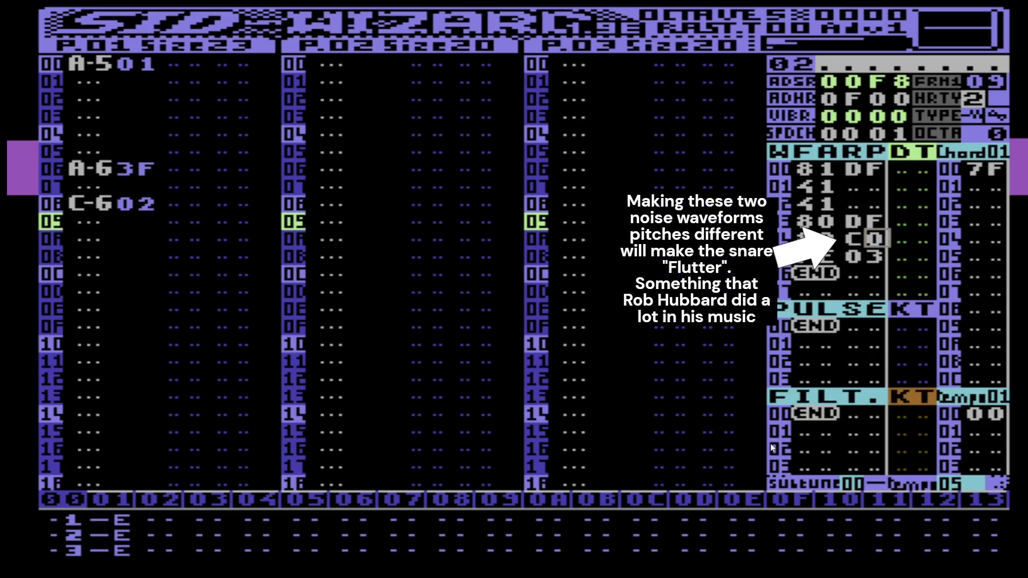
# Set row 00 of instrument 02's PULSE table to 88.
pyautogui.press('Left')
pyautogui.press('Up')
pyautogui.press('Up')
pyautogui.press('Up')
pyautogui.press('Down')
pyautogui.press('Down')
pyautogui.press('Down')
pyautogui.press('Down')
pyautogui.press('Down')
pyautogui.press('Down')
pyautogui.press('Left')
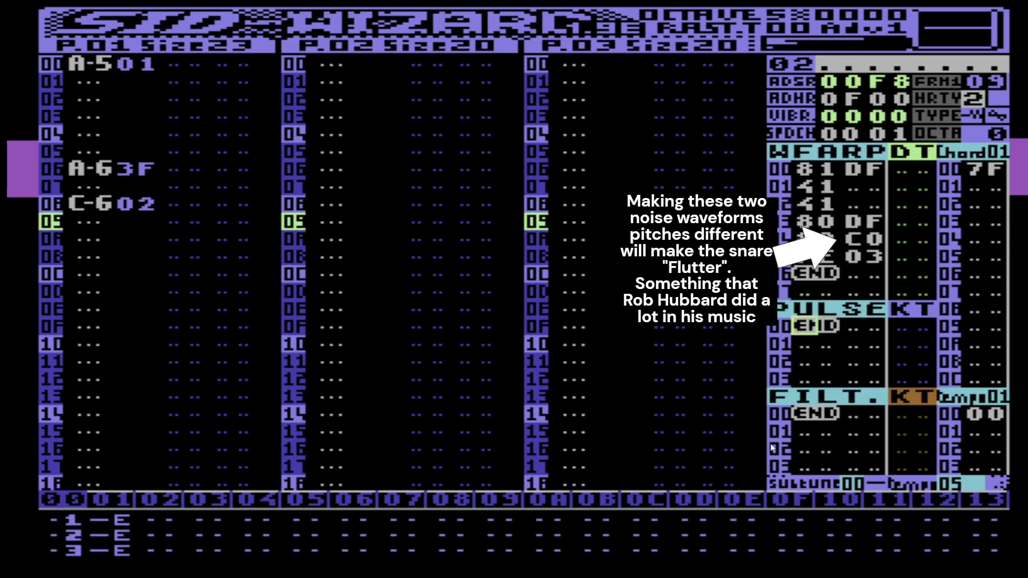
pyautogui.write('88')
# Set the pitch values of the WFARP pulse rows, A7 on row 01 and A0 on row 02.
pyautogui.press('Up')
pyautogui.press('Up')
pyautogui.press('Up')
pyautogui.press('Up')
pyautogui.press('Up')
pyautogui.press('Up')
pyautogui.press('Up')
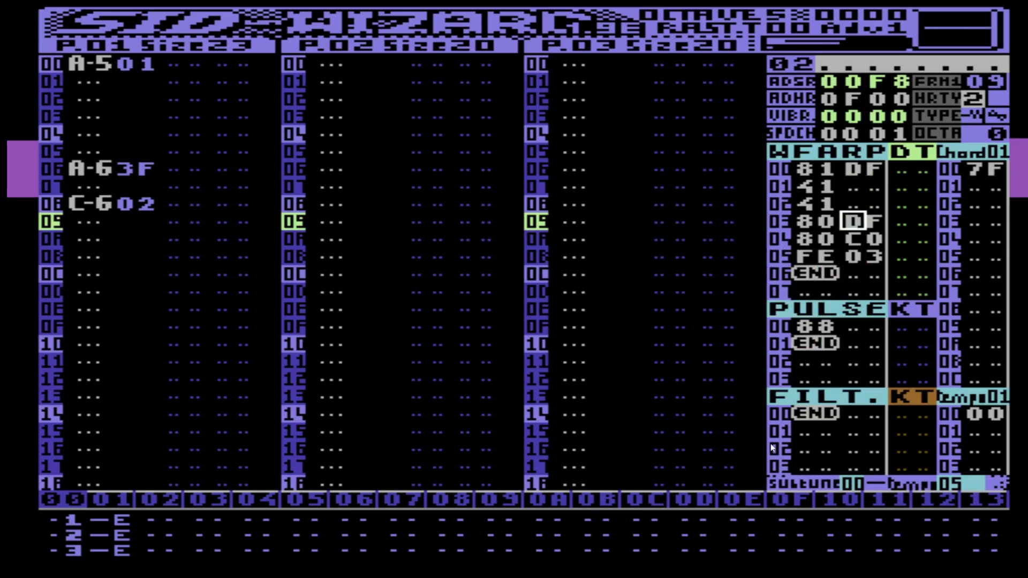
pyautogui.write('ad')
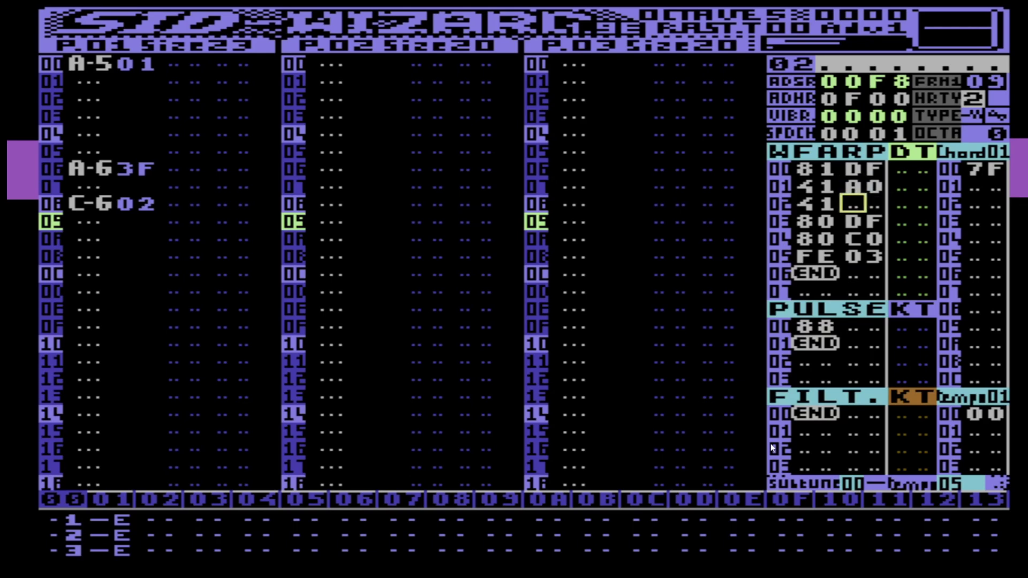
pyautogui.press('Right')
pyautogui.press('Up')
pyautogui.write('7')
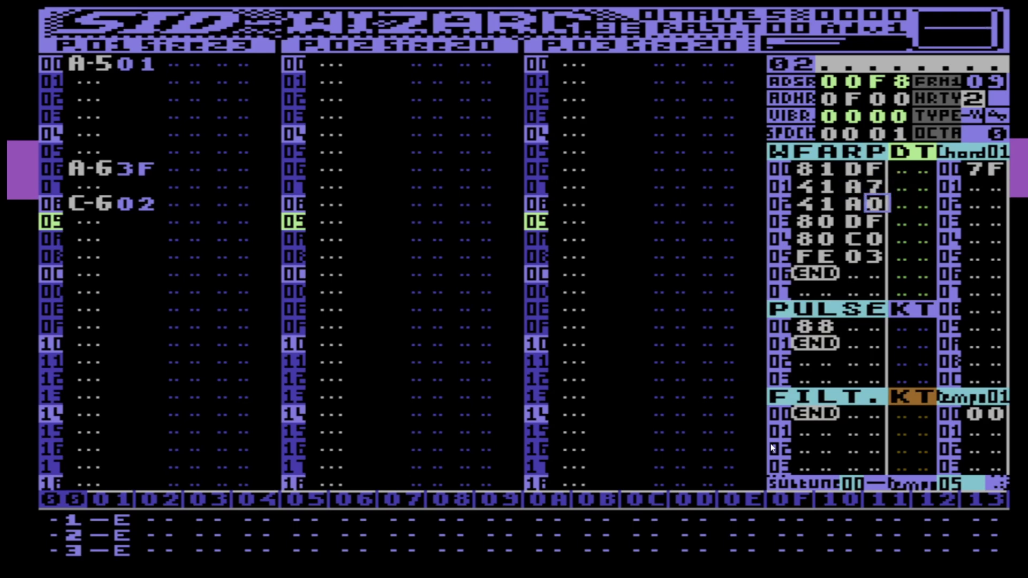
# Play the tune to hear instrument 02 and return to the first pattern.
pyautogui.press('F1')
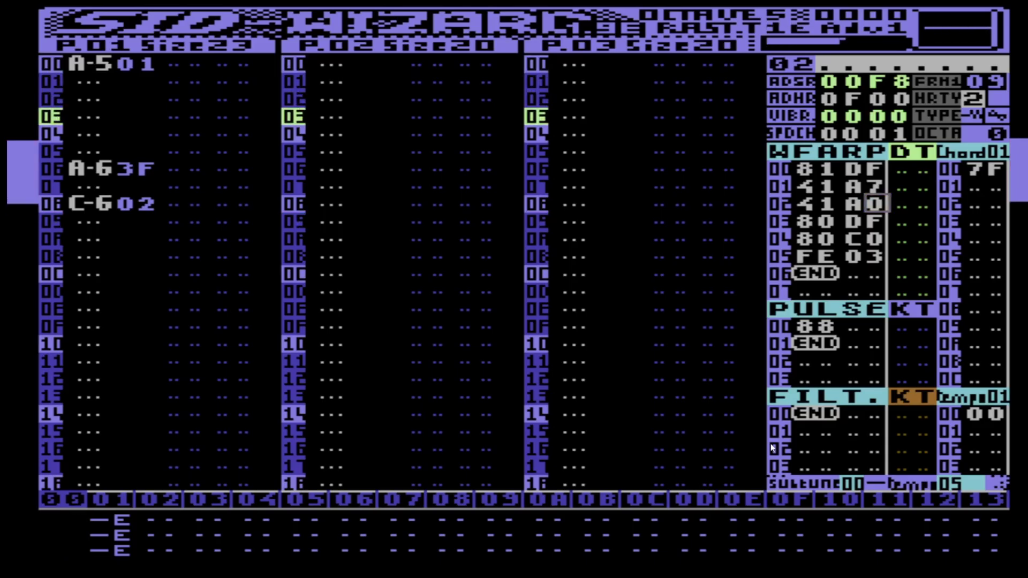
pyautogui.press('Left')
pyautogui.press('F5')
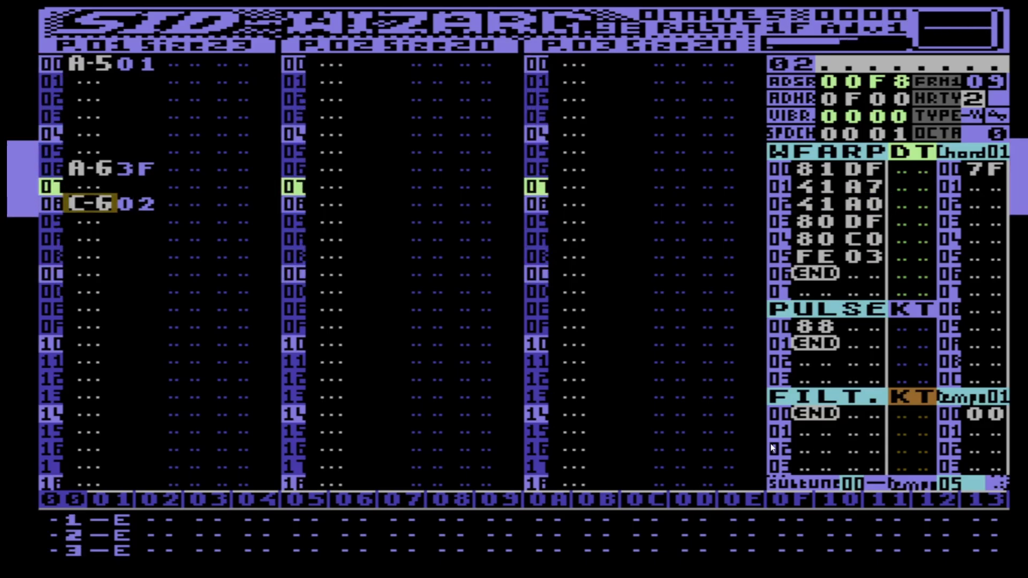
# Enter an A-6 note on row 0C of the first pattern.
pyautogui.press('Down')
pyautogui.press('Down')
pyautogui.press('Down')
pyautogui.press('Down')
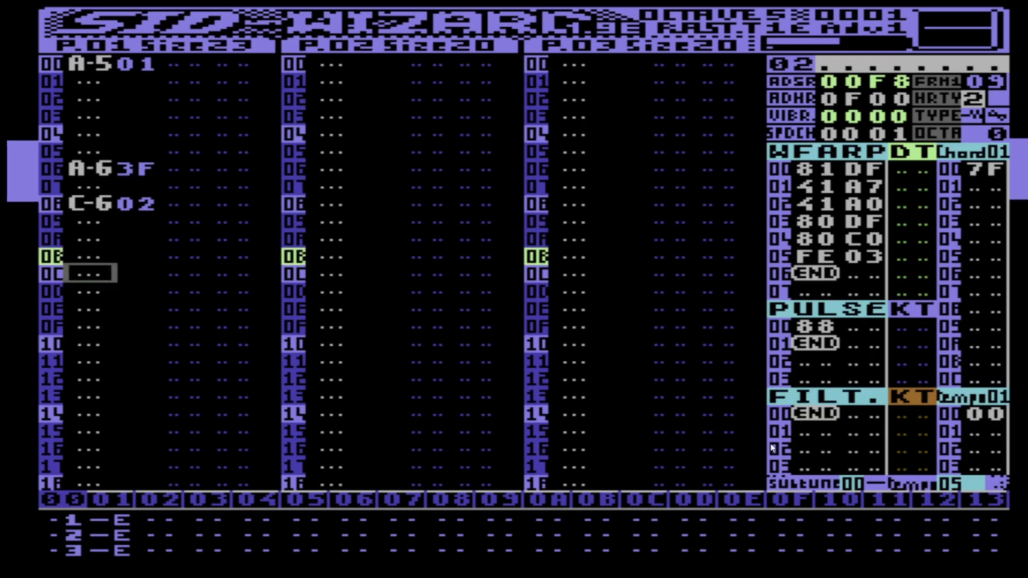
pyautogui.press('y')
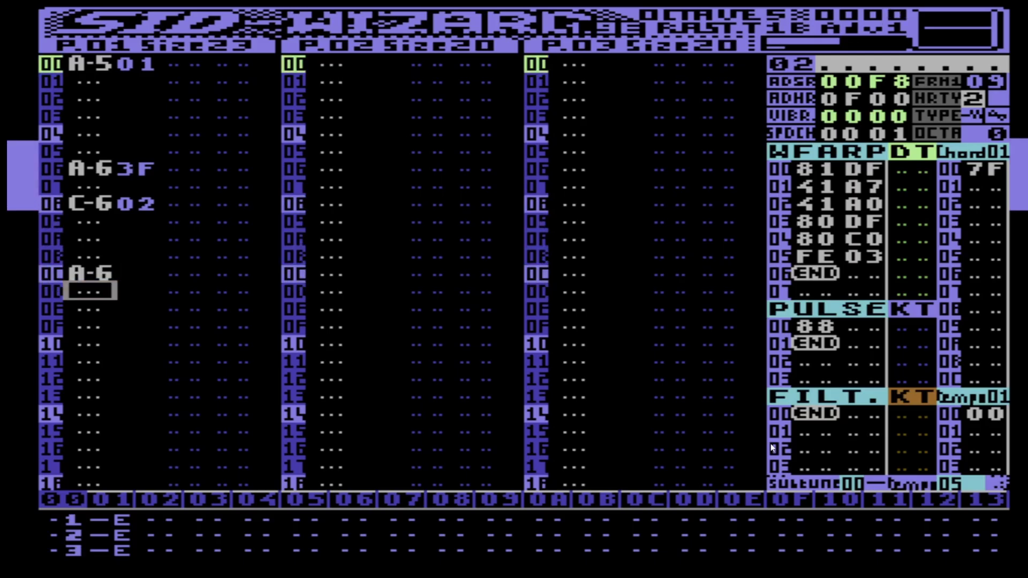
# Assign instrument 01 to the A-6 note on row 0C of the first pattern.
pyautogui.press('Down')
pyautogui.press('Down')
pyautogui.press('Down')
pyautogui.press('Down')
pyautogui.press('Down')
pyautogui.press('Down')
pyautogui.press('Down')
pyautogui.press('Down')
pyautogui.press('Up')
pyautogui.press('Up')
pyautogui.press('Up')
pyautogui.press('Up')
pyautogui.press('Up')
pyautogui.press('Up')
pyautogui.press('Up')
pyautogui.press('Up')
pyautogui.press('Up')
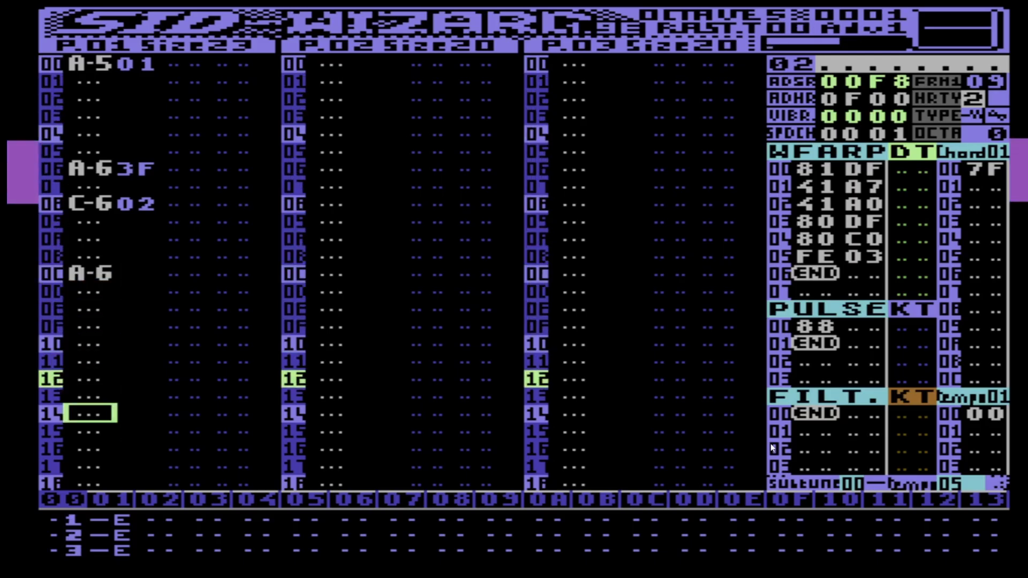
pyautogui.press('Right')
pyautogui.press('Right')
pyautogui.write('1')
# Enter A-5 notes on rows 12 and 16 of the first pattern.
pyautogui.press('Down')
pyautogui.press('Down')
pyautogui.press('Down')
pyautogui.press('Down')
pyautogui.press('Down')
pyautogui.press('Down')
pyautogui.press('Down')
pyautogui.press('Down')
pyautogui.press('Down')
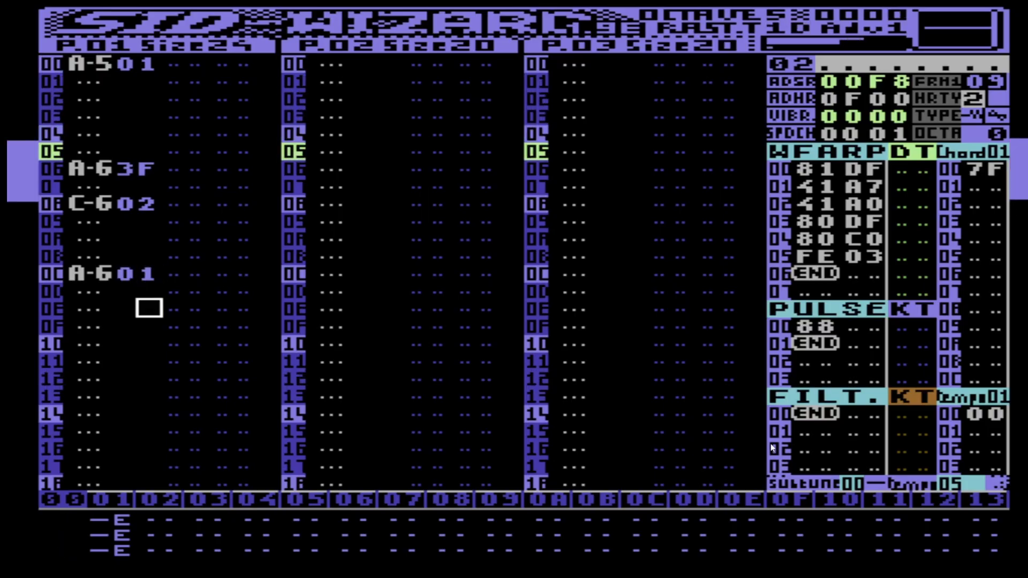
pyautogui.press('Left')
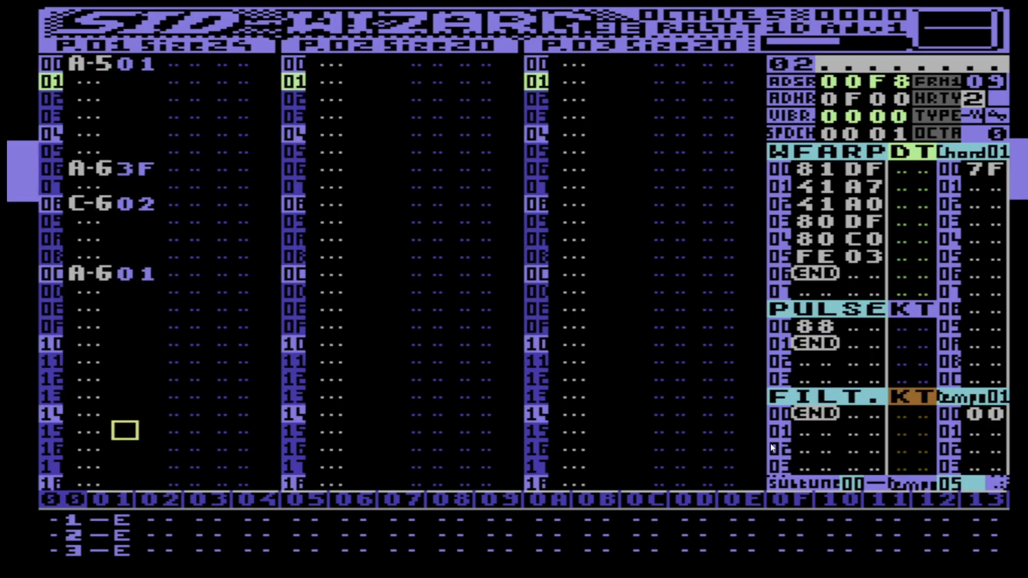
pyautogui.press('Up')
pyautogui.press('Up')
pyautogui.press('Up')
pyautogui.press('Up')
pyautogui.press('Up')
pyautogui.press('Up')
pyautogui.press('Left')
pyautogui.press('Down')
pyautogui.press('Down')
pyautogui.press('Down')
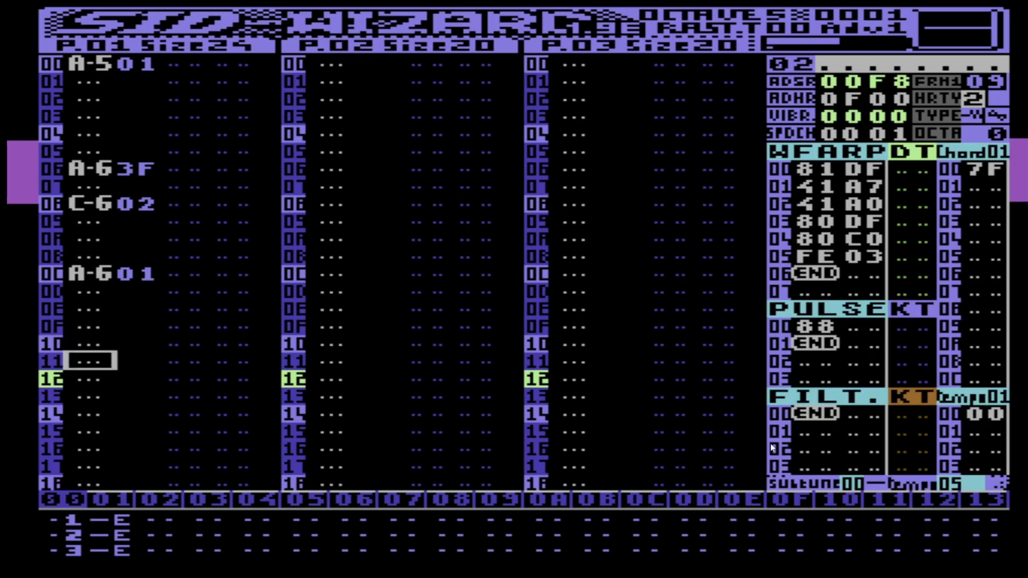
pyautogui.press('n')
pyautogui.press('Down')
pyautogui.press('Down')
pyautogui.press('Down')
pyautogui.press('n')
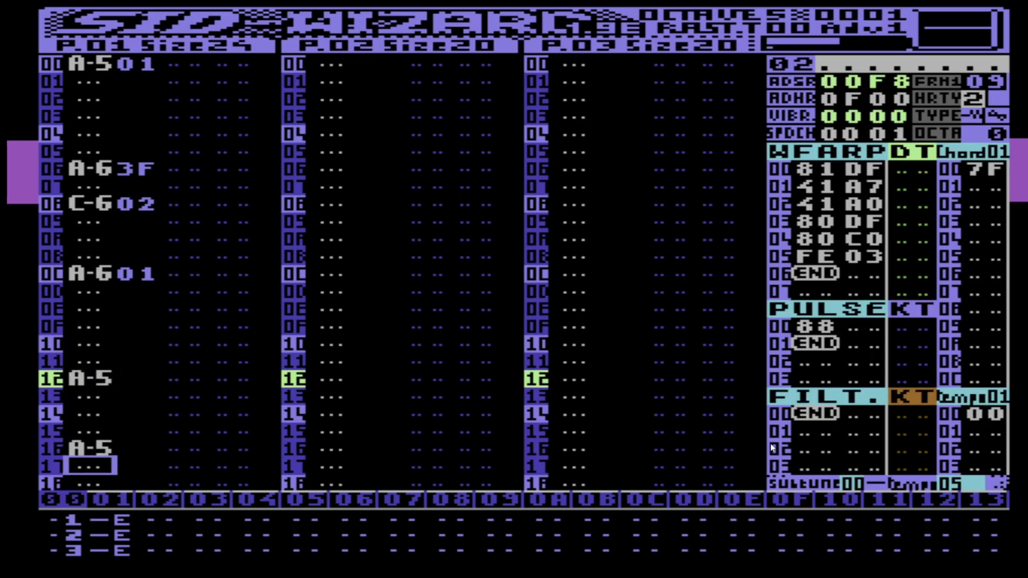
# Insert two empty rows at row 16 and two at row 18 to shift the A-5 note down to row 1A.
pyautogui.press('Down')
pyautogui.press('Down')
pyautogui.press('Down')
pyautogui.press('Down')
pyautogui.press('Down')
pyautogui.press('Down')
pyautogui.press('Down')
pyautogui.press('Down')
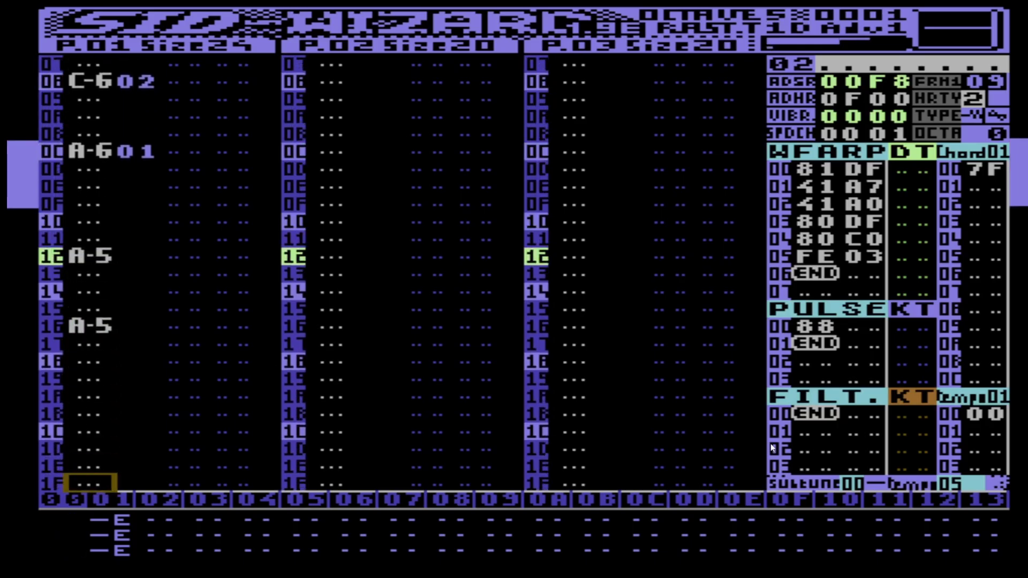
pyautogui.press('Up')
pyautogui.press('Up')
pyautogui.press('Up')
pyautogui.press('Up')
pyautogui.press('Up')
pyautogui.press('Up')
pyautogui.press('Up')
pyautogui.press('Up')
pyautogui.press('Up')
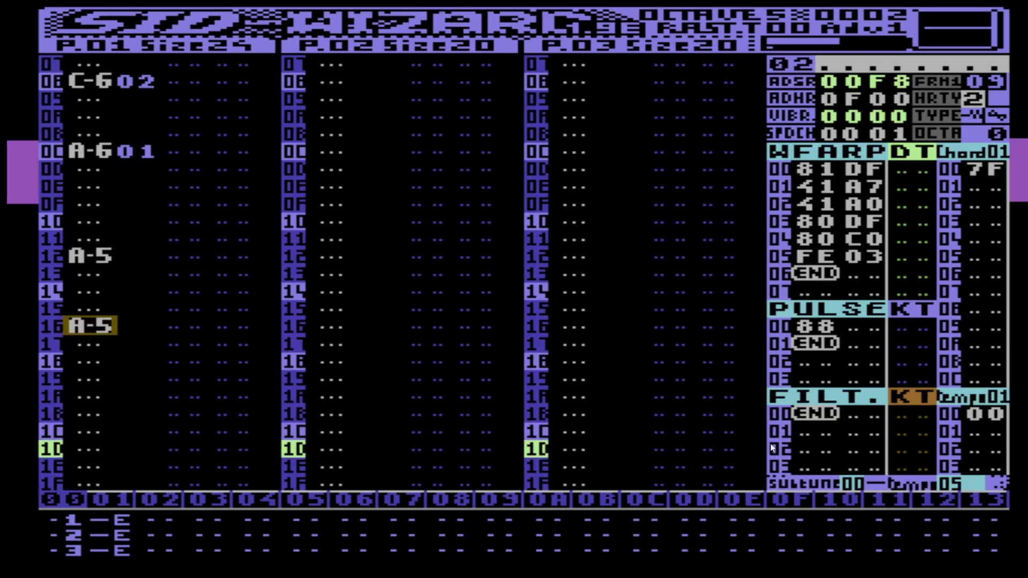
pyautogui.press('Insert')
pyautogui.press('Insert')
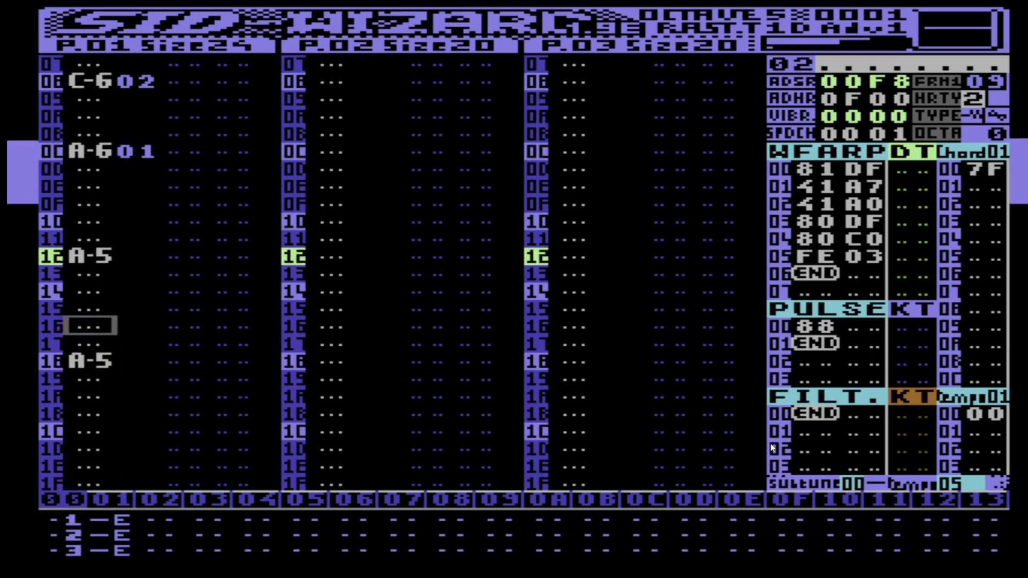
pyautogui.press('Down')
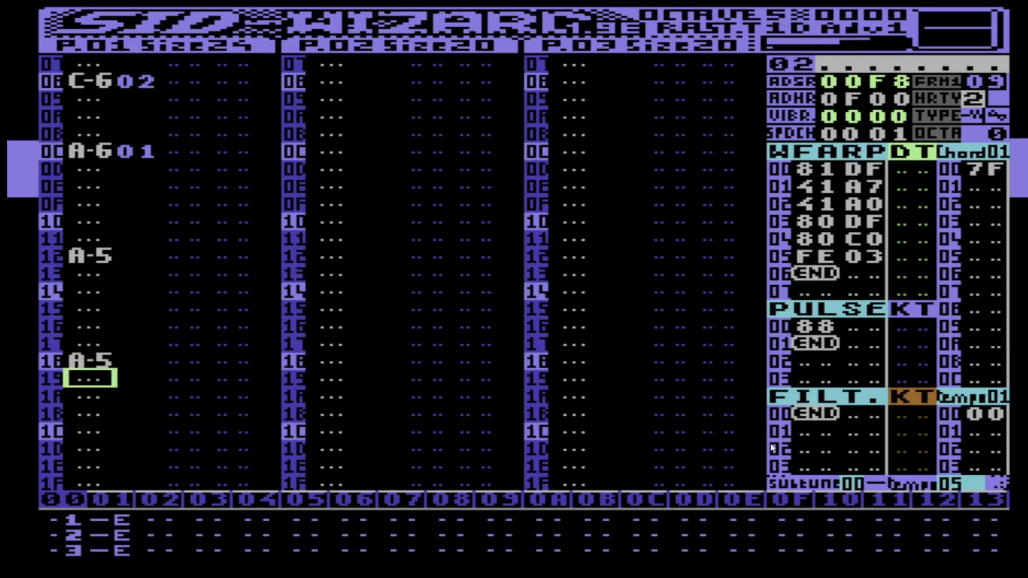
pyautogui.press('Down')
pyautogui.press('Insert')
pyautogui.press('Insert')
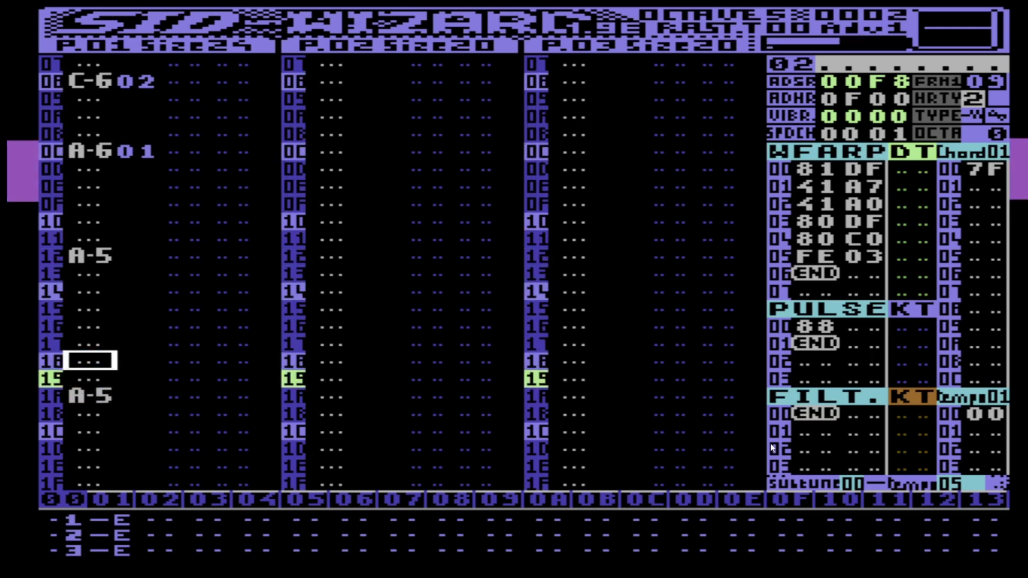
# Enter a C-6 note on row 18 and an A-5 note on row 1C of the first pattern.
pyautogui.press('q')
pyautogui.press('Right')
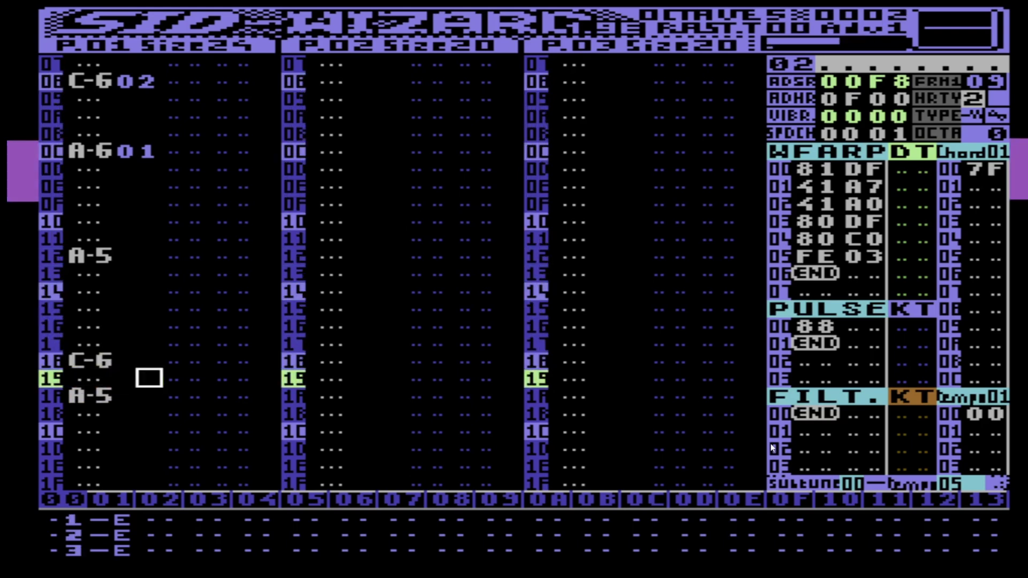
pyautogui.press('Down')
pyautogui.press('Down')
pyautogui.press('Down')
pyautogui.press('Left')
pyautogui.press('n')
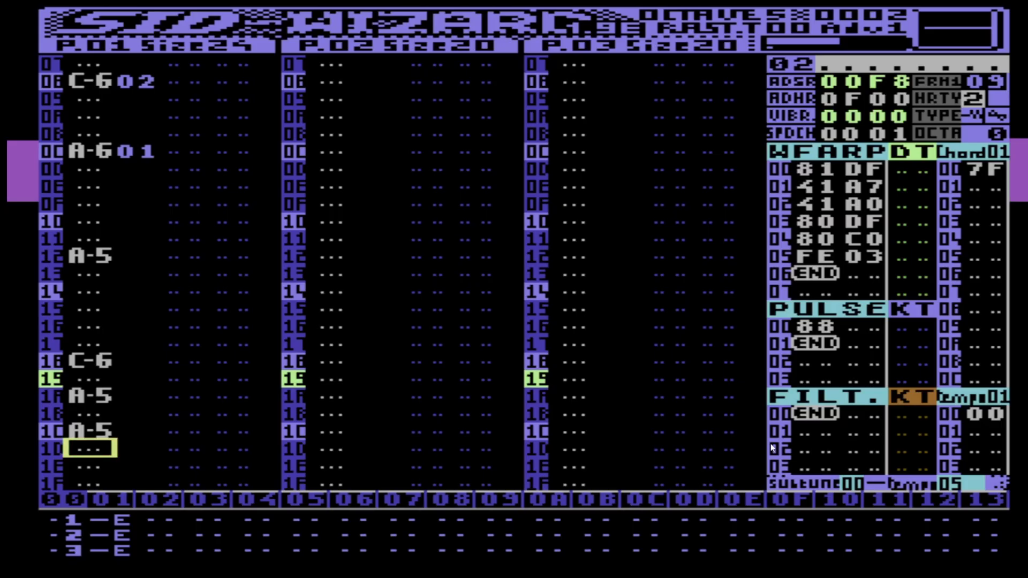
# Assign instrument 02 to the C-6 note on row 18 and instrument 01 to the A-5 note on row 1A, playing the tune.
pyautogui.press('Up')
pyautogui.press('Up')
pyautogui.press('Up')
pyautogui.press('Up')
pyautogui.press('Up')
pyautogui.press('Right')
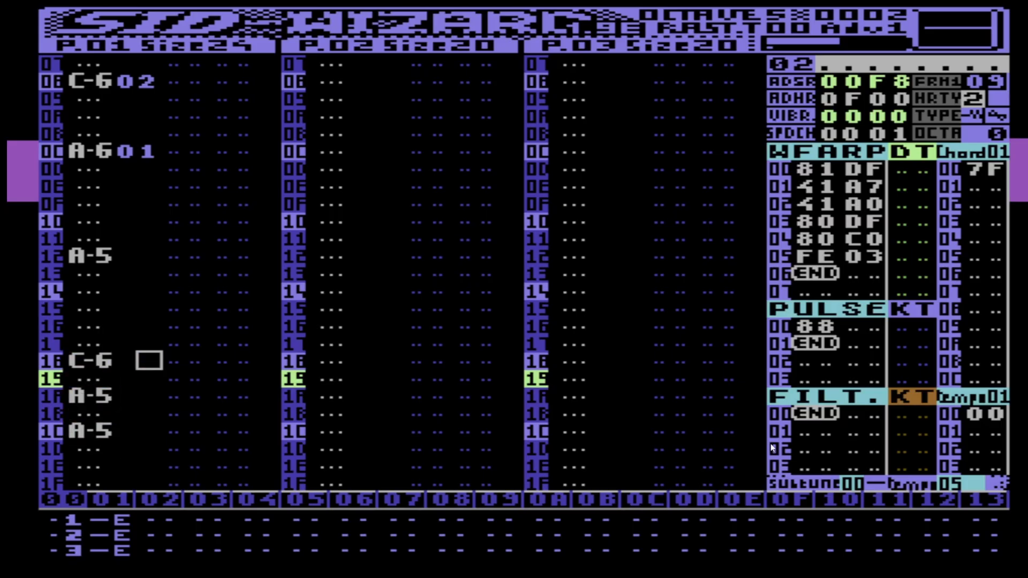
pyautogui.write('02')
pyautogui.press('F1')
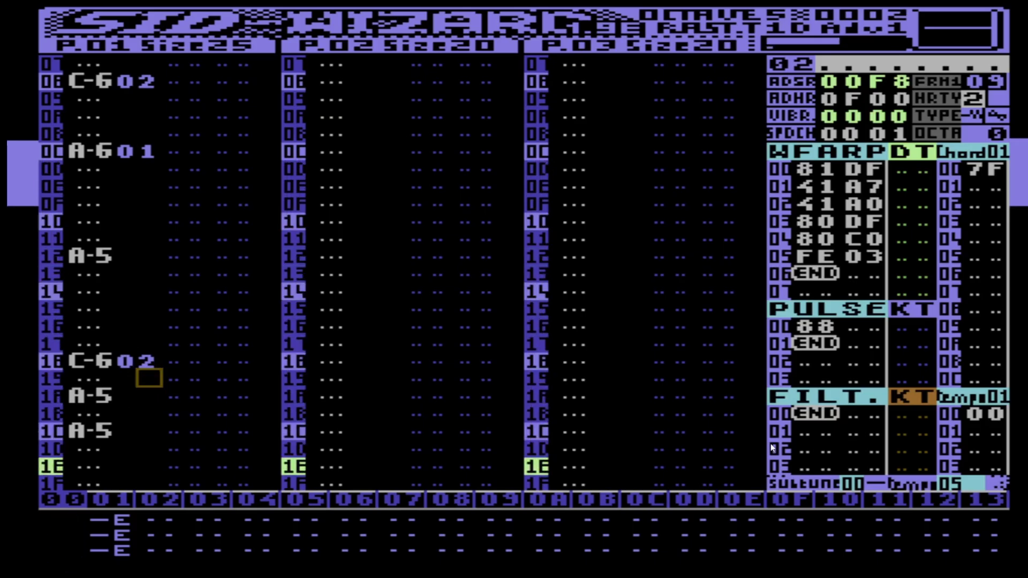
pyautogui.press('Down')
pyautogui.write('01')
# Enter effect 02 with value 50 on row 16 of the first pattern.
pyautogui.press('Up')
pyautogui.press('Up')
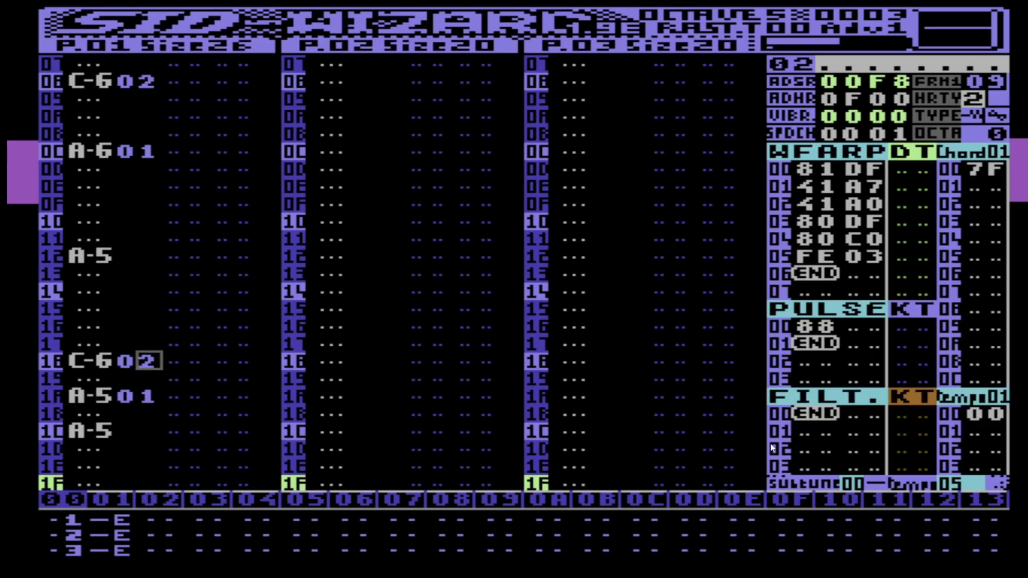
pyautogui.press('Left')
pyautogui.press('Up')
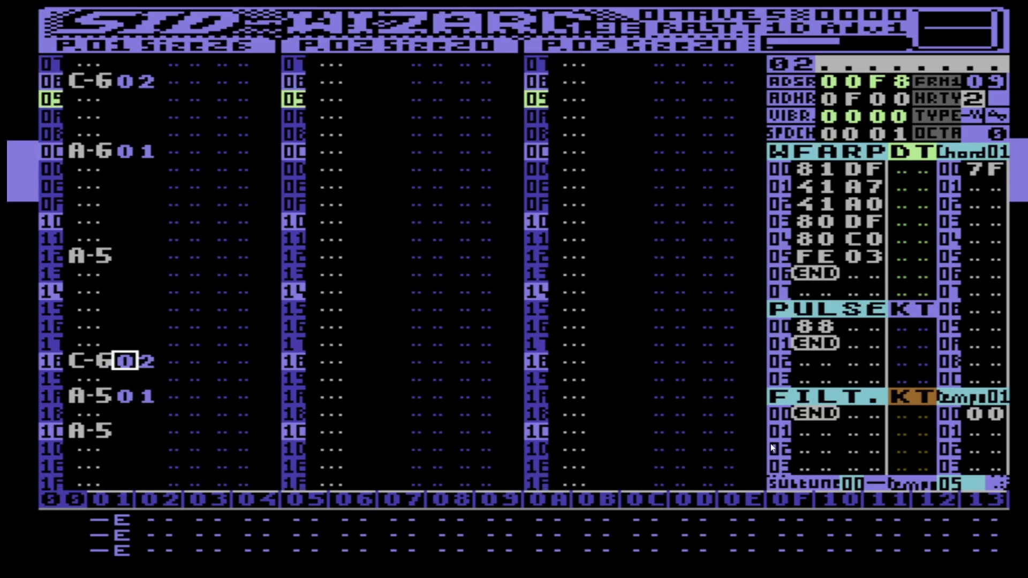
pyautogui.press('Up')
pyautogui.press('Up')
pyautogui.press('Right')
pyautogui.write('025')
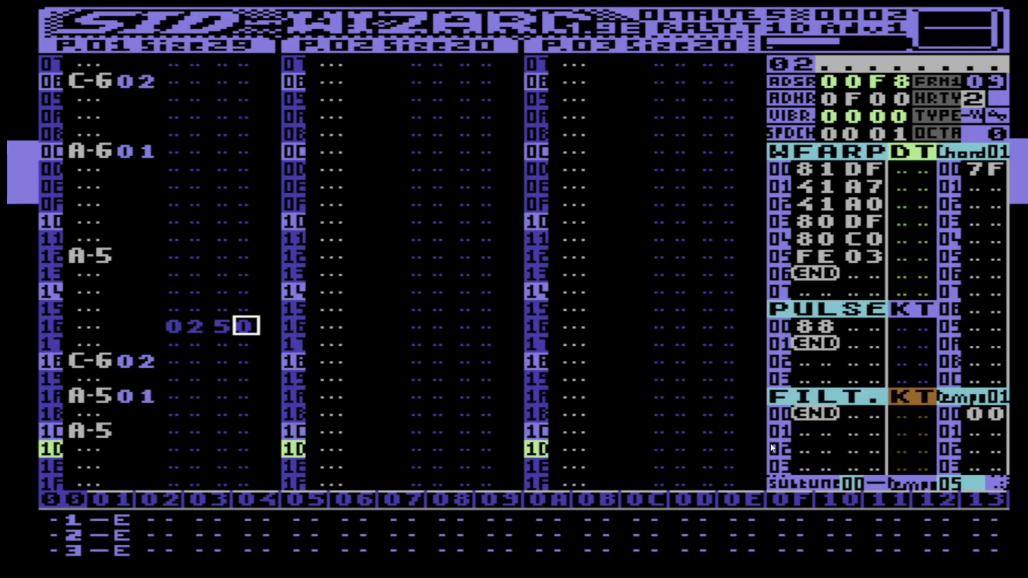
pyautogui.press('Left')
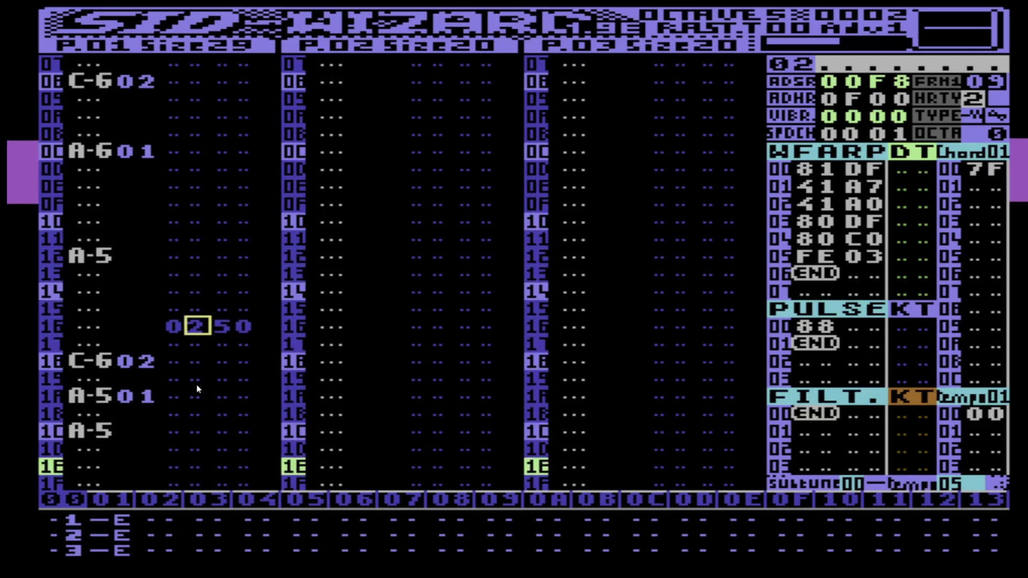
pyautogui.press('Left')
pyautogui.press('Right')
pyautogui.press('Up')
pyautogui.press('Up')
pyautogui.press('Up')
pyautogui.press('Up')
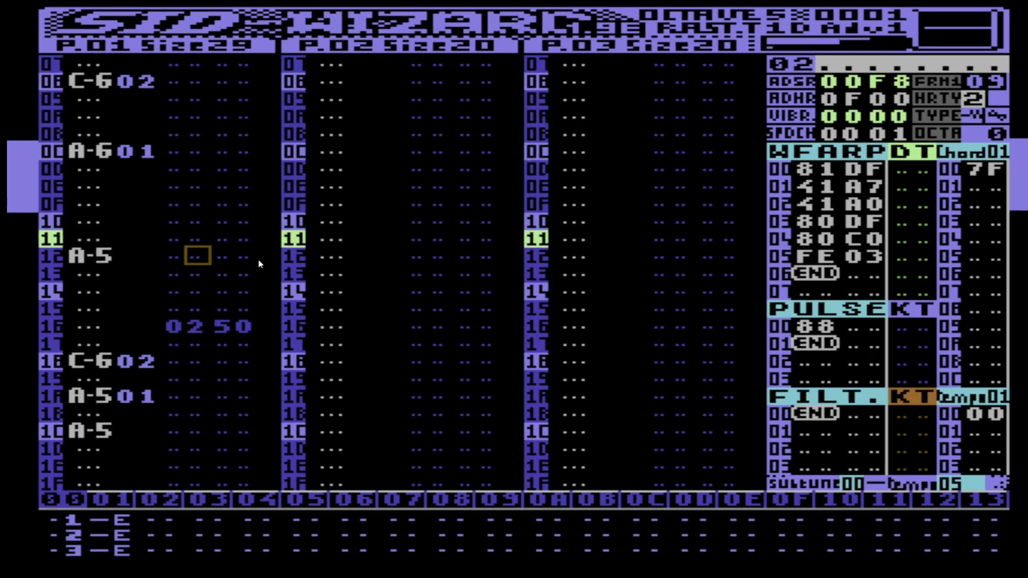
pyautogui.press('Down')
pyautogui.press('Down')
pyautogui.press('Down')
pyautogui.press('Down')
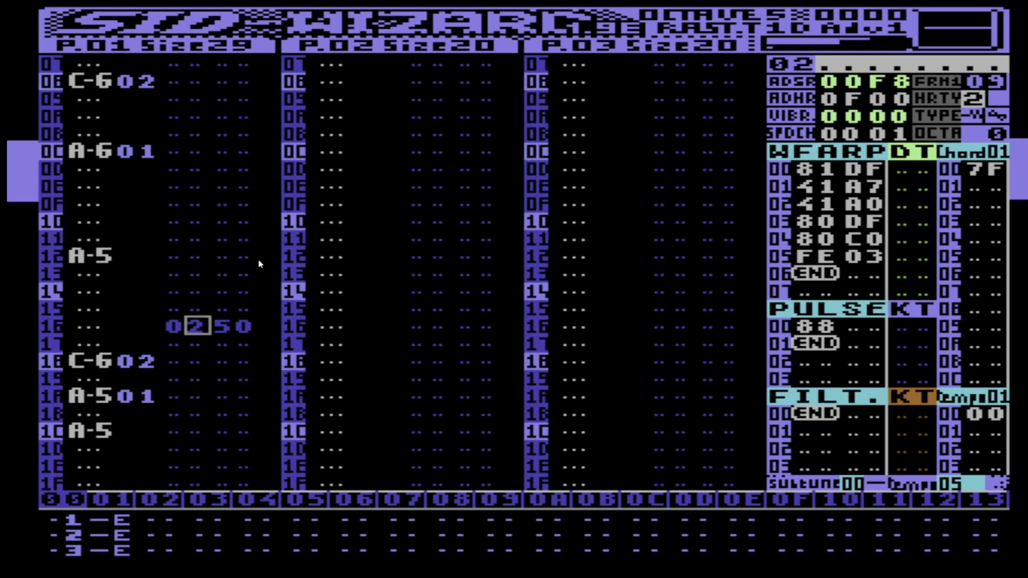
# Extend the patterns on the three tracks to sizes 49, 40 and 40.
pyautogui.press('Down')
pyautogui.press('Down')
pyautogui.press('Down')
pyautogui.press('Down')
pyautogui.press('Down')
pyautogui.press('Down')
pyautogui.press('Down')
pyautogui.press('Down')
pyautogui.press('Down')
pyautogui.press('Down')
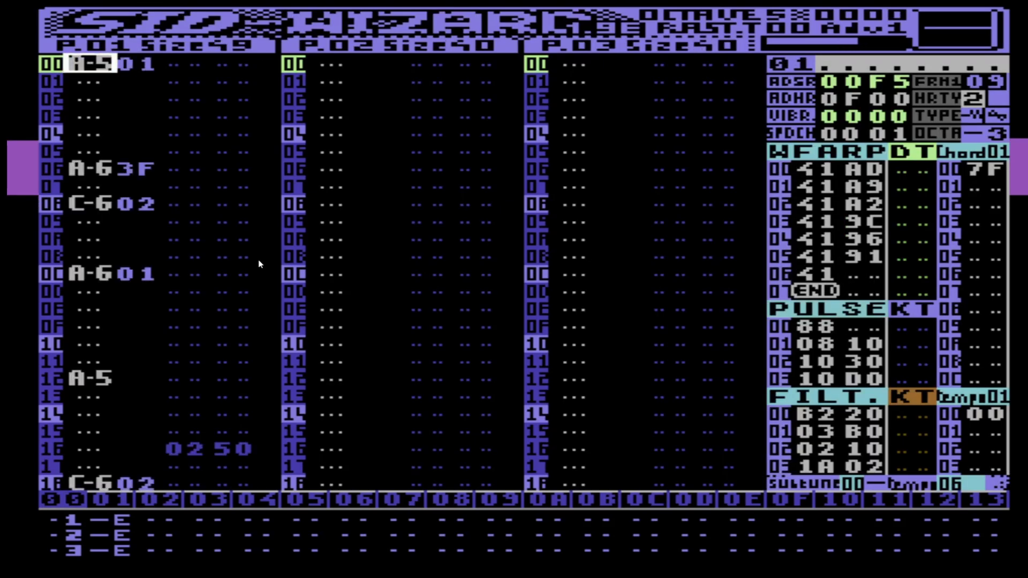
# Play the tune from the start and examine the rows of the first pattern down to row 2A.
pyautogui.press('Down')
pyautogui.press('Down')
pyautogui.press('Down')
pyautogui.press('Down')
pyautogui.press('Down')
pyautogui.press('Down')
pyautogui.press('Down')
pyautogui.press('Down')
pyautogui.press('Down')
pyautogui.press('Down')
pyautogui.press('Down')
pyautogui.press('Down')
pyautogui.press('Down')
pyautogui.press('Down')
pyautogui.press('Down')
pyautogui.press('F4')
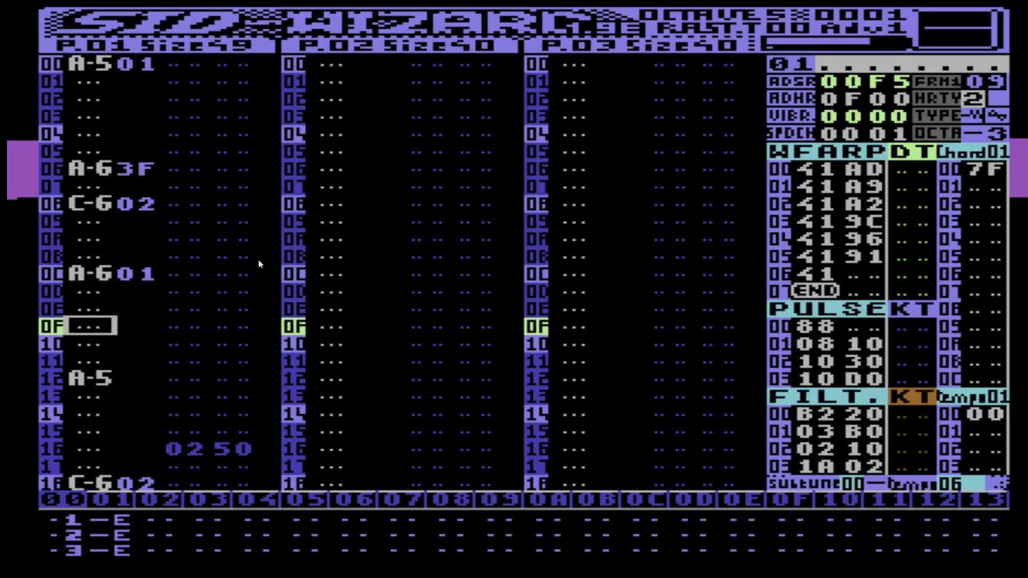
pyautogui.press('F1')
pyautogui.press('Down')
pyautogui.press('Down')
pyautogui.press('Down')
pyautogui.press('Down')
pyautogui.press('Down')
pyautogui.press('Down')
pyautogui.press('Down')
pyautogui.press('Down')
pyautogui.press('Down')
pyautogui.press('Down')
pyautogui.press('Down')
pyautogui.press('Down')
pyautogui.press('Down')
pyautogui.press('Down')
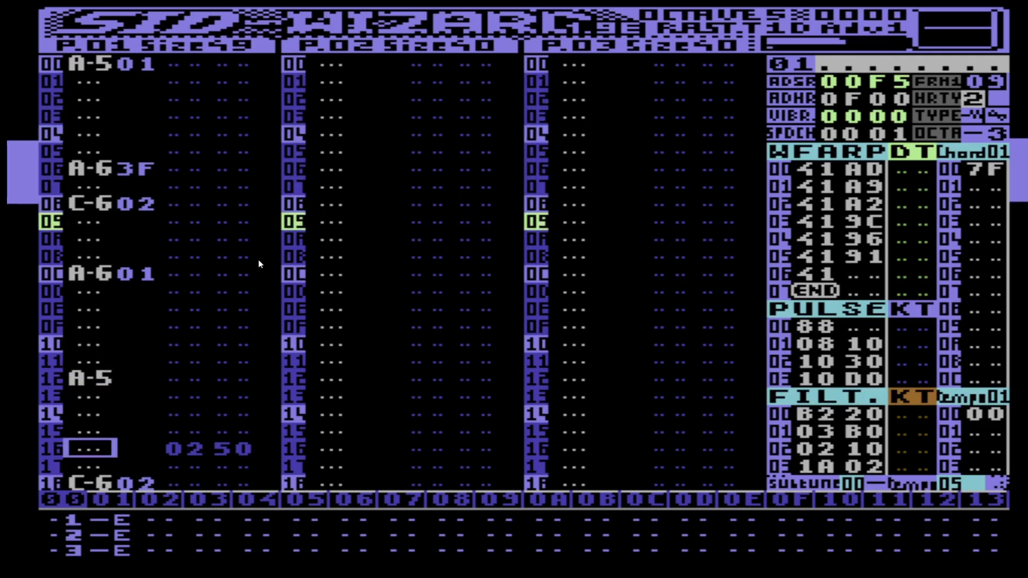
pyautogui.press('Down')
pyautogui.press('Down')
pyautogui.press('Down')
pyautogui.press('Down')
pyautogui.press('Down')
pyautogui.press('Down')
pyautogui.press('Down')
pyautogui.press('Down')
pyautogui.press('Down')
pyautogui.press('Down')
pyautogui.press('Down')
pyautogui.press('Down')
pyautogui.press('Down')
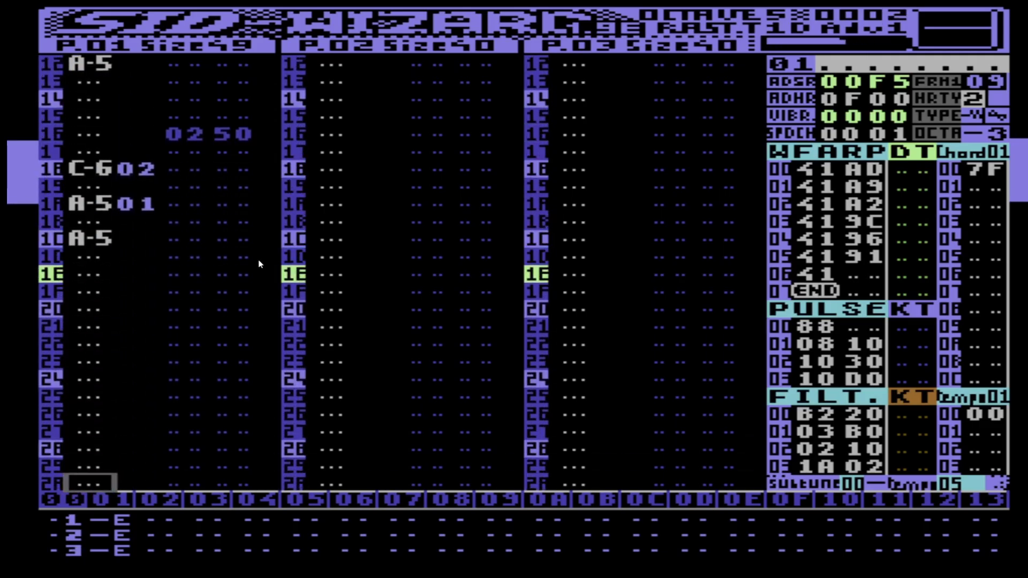
# Enter an F-5 note on row 20 of the first pattern.
pyautogui.press('Up')
pyautogui.press('Up')
pyautogui.press('Up')
pyautogui.press('Up')
pyautogui.press('Up')
pyautogui.press('Up')
pyautogui.press('Up')
pyautogui.press('Up')
pyautogui.press('Up')
pyautogui.press('Up')
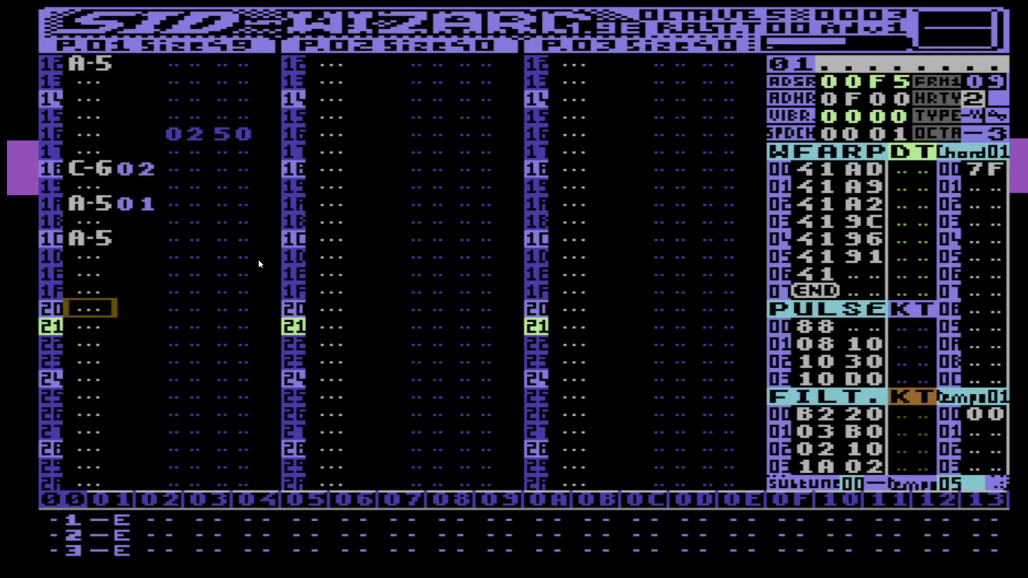
pyautogui.press('v')
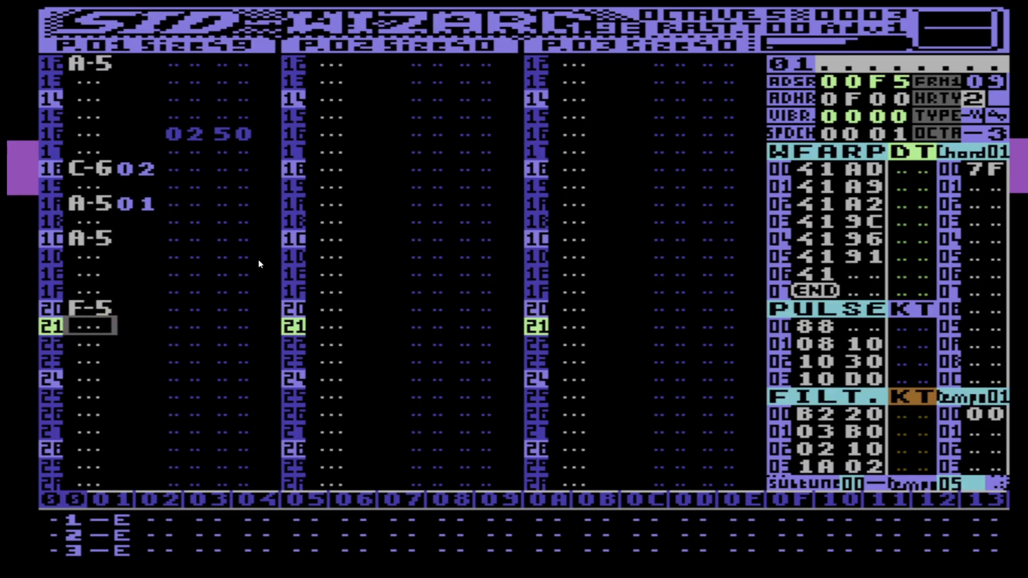
# Enter a C-6 note with instrument 02 on row 28 of the first pattern.
pyautogui.press('Down')
pyautogui.press('Down')
pyautogui.press('Down')
pyautogui.press('Down')
pyautogui.press('Down')
pyautogui.press('Down')
pyautogui.press('Down')
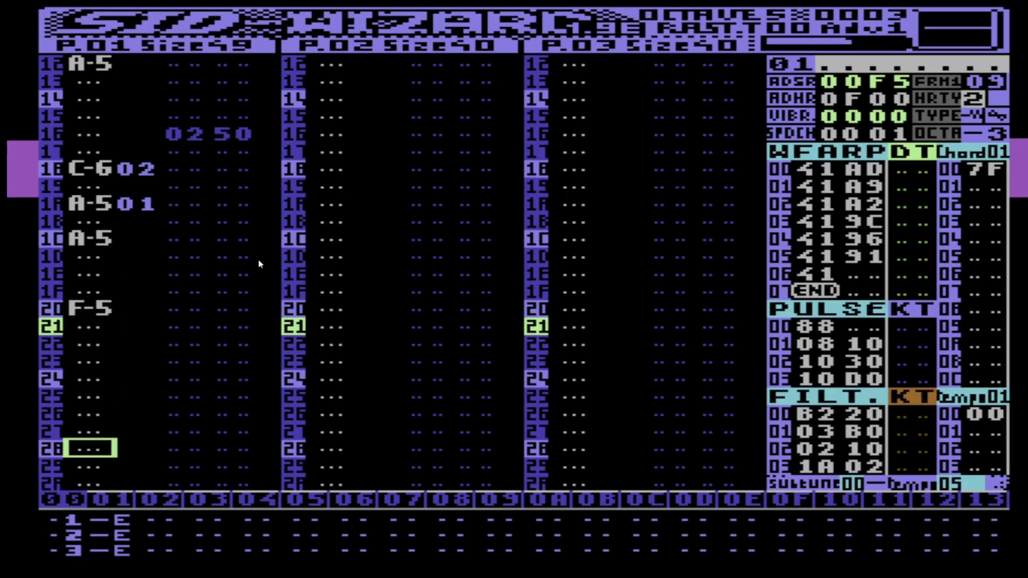
pyautogui.press('q')
pyautogui.press('Down')
pyautogui.press('Down')
pyautogui.press('Down')
pyautogui.press('Down')
pyautogui.press('Down')
pyautogui.press('Down')
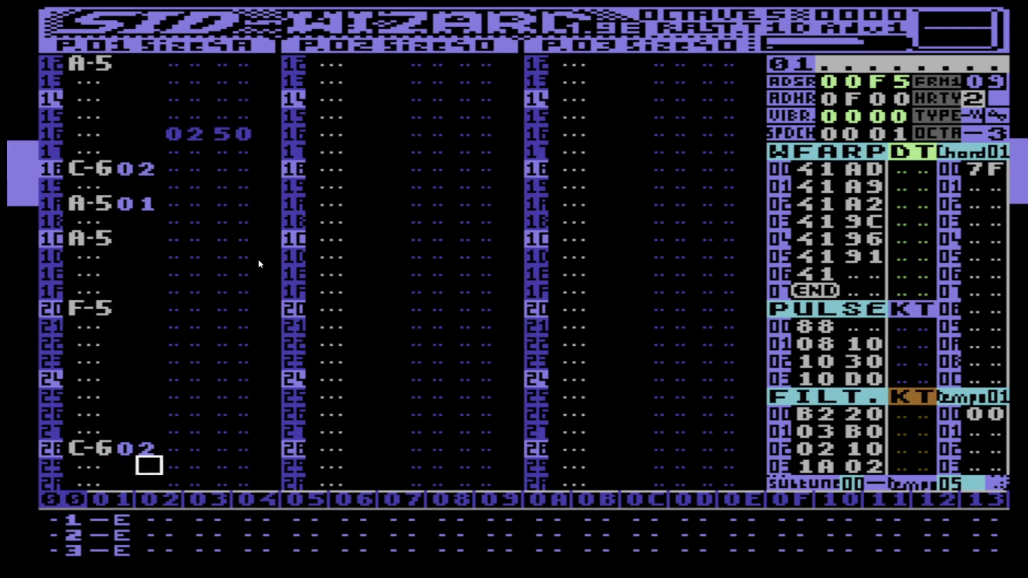
# Examine rows 23 to 37 of the first pattern around the C-6 note on row 28.
pyautogui.press('Left')
pyautogui.press('Up')
pyautogui.press('Up')
pyautogui.press('Up')
pyautogui.press('Up')
pyautogui.press('Up')
pyautogui.press('Up')
pyautogui.press('Up')
pyautogui.press('Up')
pyautogui.press('Up')
pyautogui.press('Up')
pyautogui.press('Up')
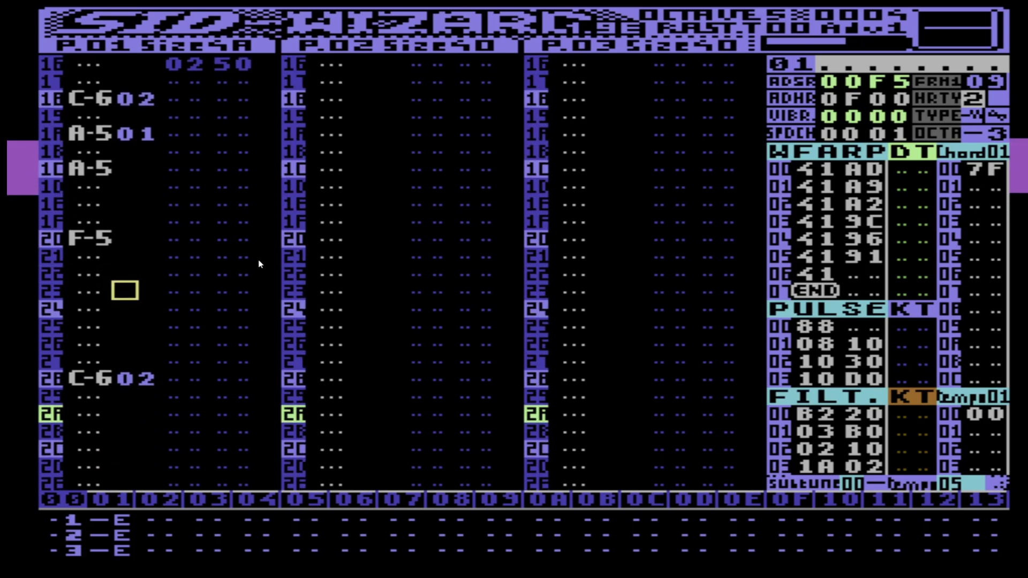
pyautogui.press('Down')
pyautogui.press('Down')
pyautogui.press('Down')
pyautogui.press('Down')
pyautogui.press('Down')
pyautogui.press('Down')
pyautogui.press('Down')
pyautogui.press('Down')
pyautogui.press('Down')
pyautogui.press('Down')
pyautogui.press('Down')
pyautogui.press('Down')
pyautogui.press('Down')
pyautogui.press('Down')
pyautogui.press('Down')
pyautogui.press('Down')
pyautogui.press('Down')
pyautogui.press('Down')
pyautogui.press('Down')
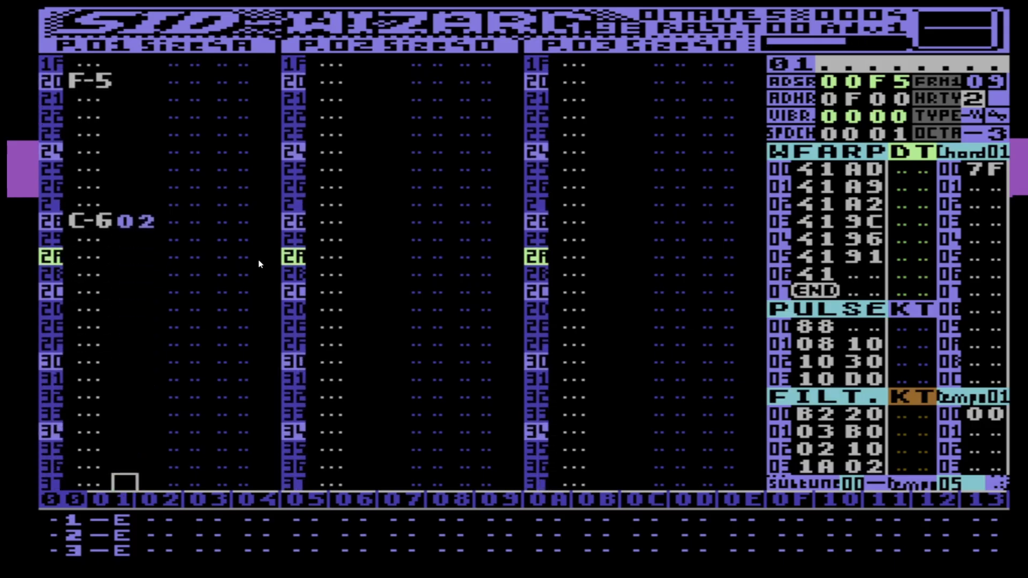
pyautogui.press('Up')
pyautogui.press('Up')
pyautogui.press('Up')
pyautogui.press('Up')
pyautogui.press('Up')
pyautogui.press('Up')
pyautogui.press('Up')
pyautogui.press('Up')
pyautogui.press('Up')
pyautogui.press('Up')
pyautogui.press('Up')
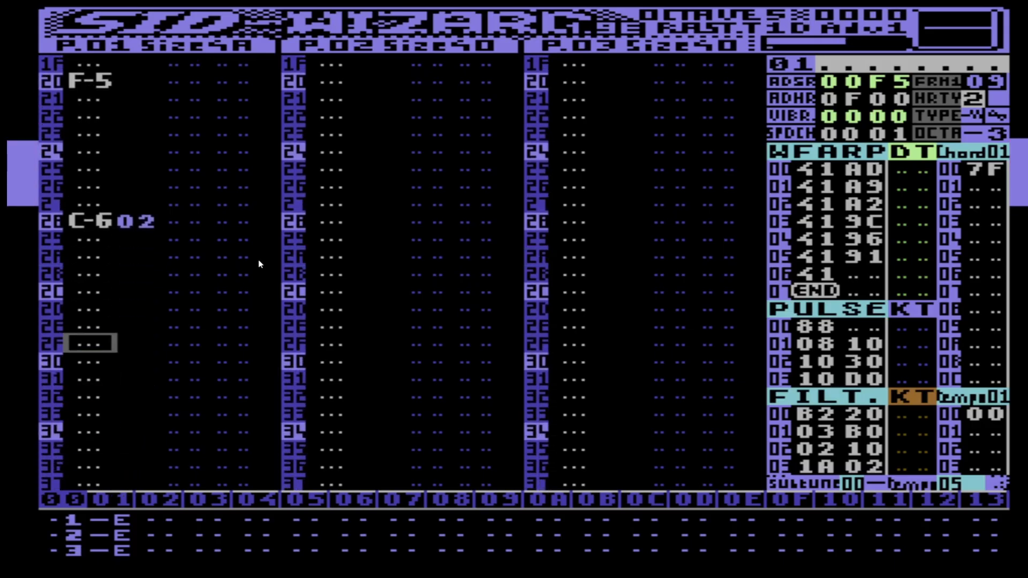
# Play the tune from the start and enter a D-6 note on row 2C of the first pattern.
pyautogui.press('Down')
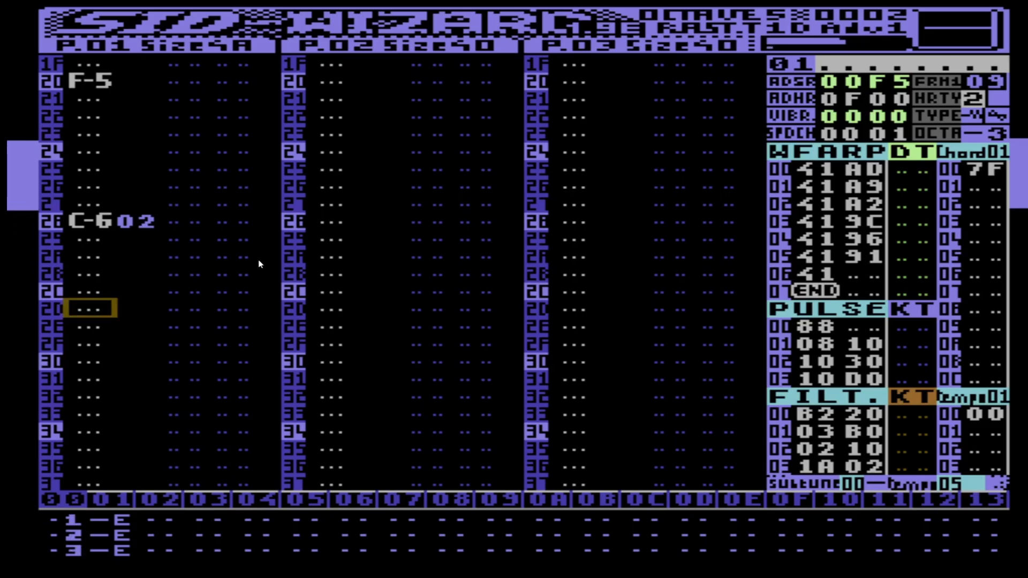
pyautogui.press('F1')
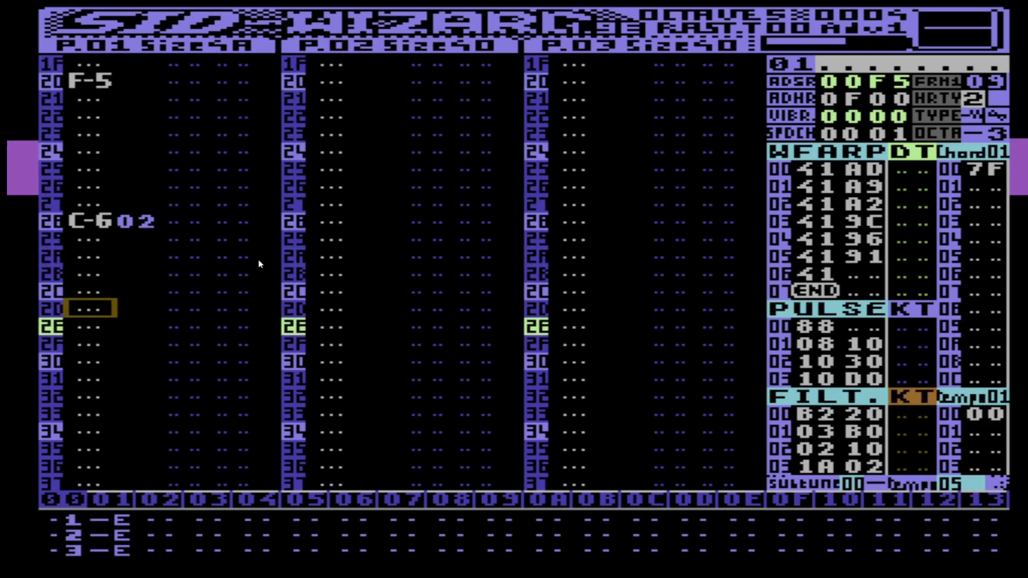
pyautogui.press('F4')
pyautogui.press('Down')
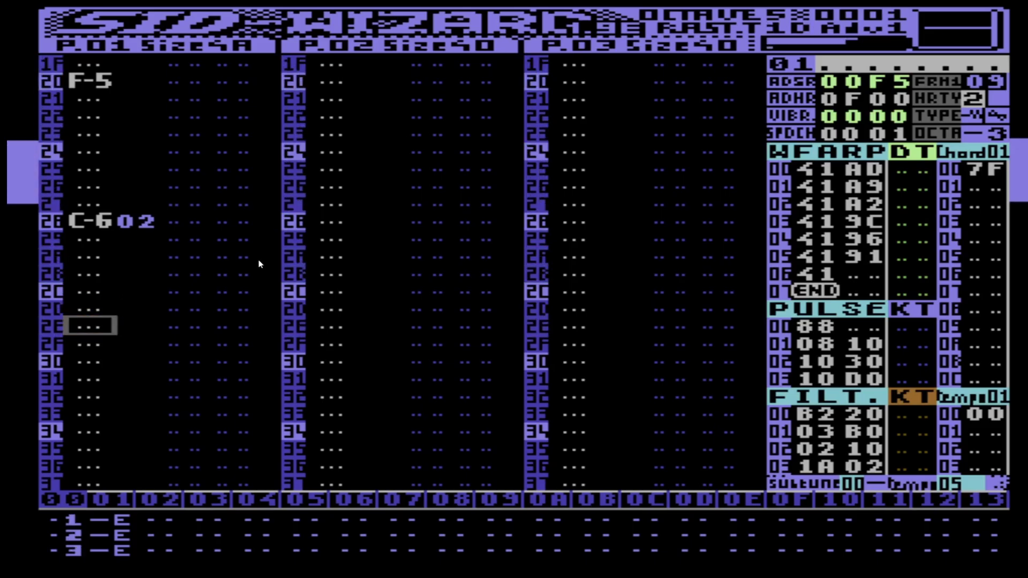
pyautogui.press('F1')
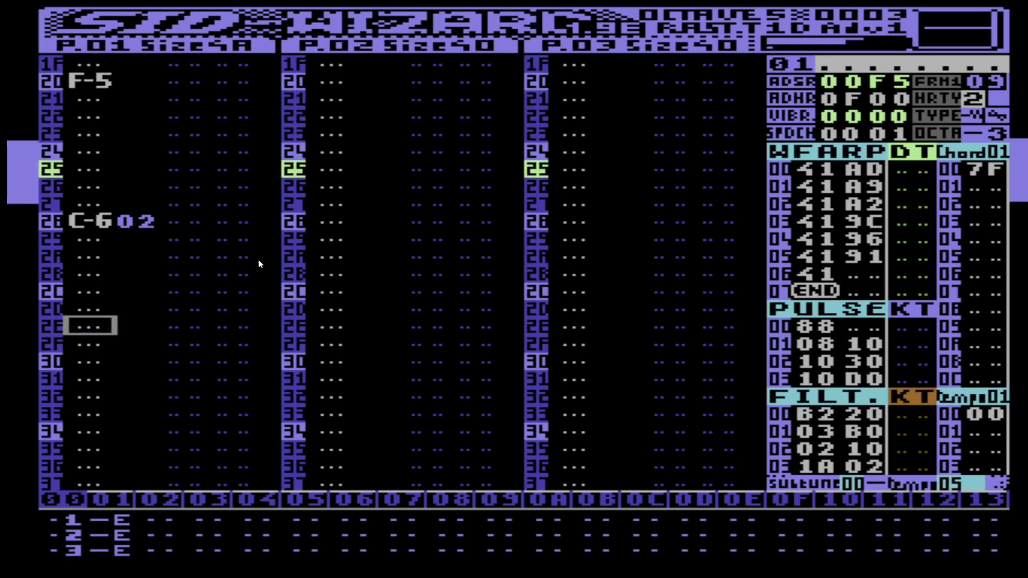
pyautogui.press('Up')
pyautogui.press('Up')
pyautogui.press('w')
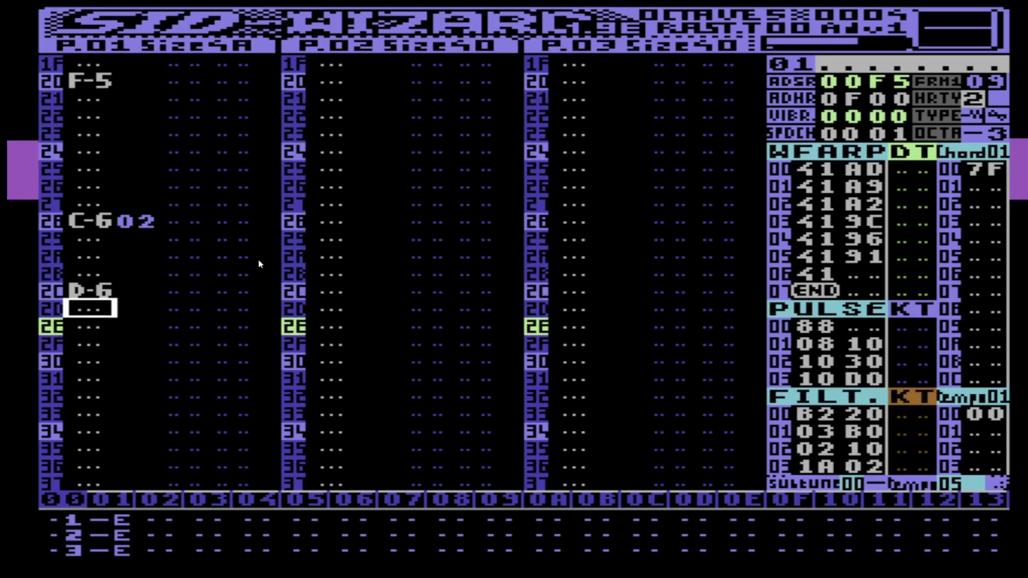
# Assign instrument 01 to the D-6 note on row 2C of the first pattern.
pyautogui.press('Down')
pyautogui.press('Down')
pyautogui.press('Down')
pyautogui.press('Down')
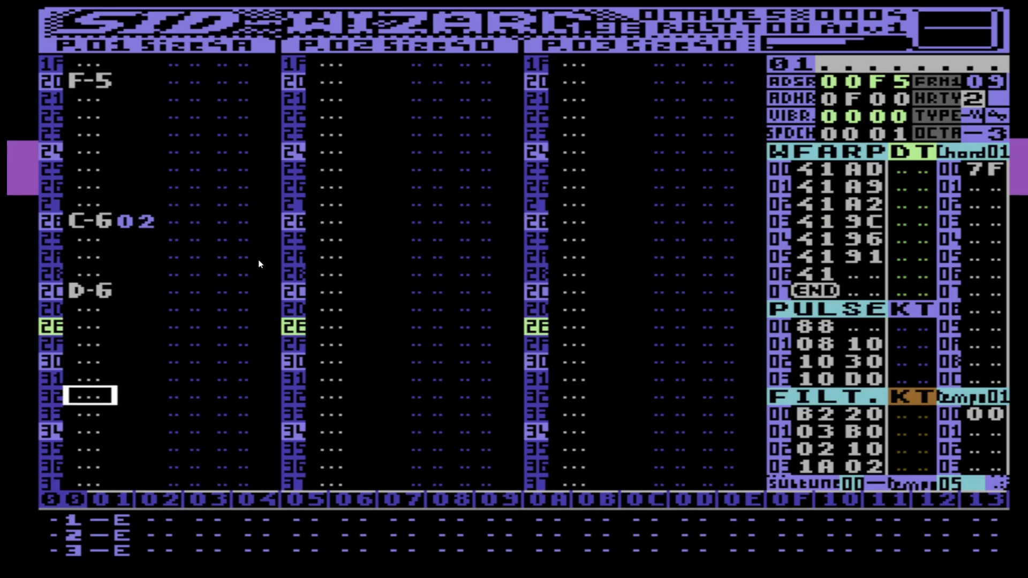
pyautogui.press('Up')
pyautogui.press('Up')
pyautogui.press('Up')
pyautogui.press('Up')
pyautogui.press('Up')
pyautogui.press('Up')
pyautogui.press('Up')
pyautogui.press('Up')
pyautogui.press('Up')
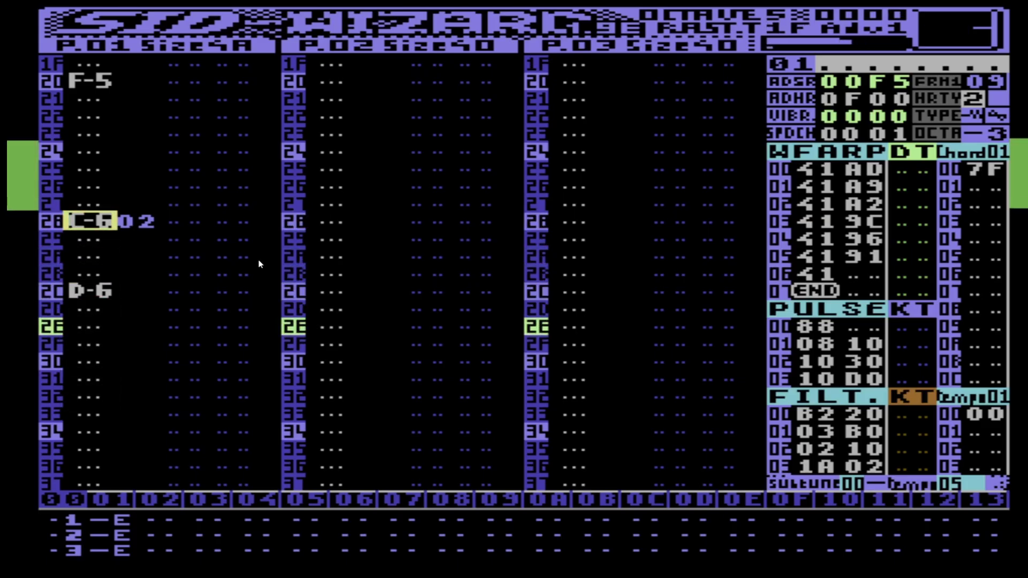
pyautogui.press('Down')
pyautogui.press('Down')
pyautogui.press('Right')
pyautogui.press('Right')
pyautogui.press('Down')
pyautogui.press('Down')
pyautogui.write('1')
# Assign instrument 01 to the F-5 note on row 20 of the first pattern.
pyautogui.press('Up')
pyautogui.press('Up')
pyautogui.press('Up')
pyautogui.press('Up')
pyautogui.press('Up')
pyautogui.press('Up')
pyautogui.press('Up')
pyautogui.press('Up')
pyautogui.press('Up')
pyautogui.press('Up')
pyautogui.press('Up')
pyautogui.press('Up')
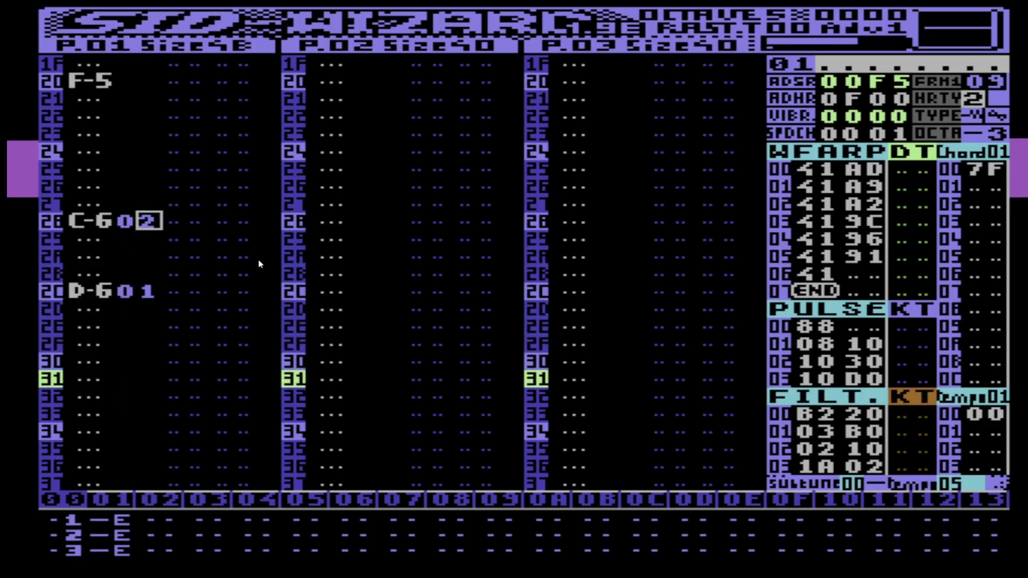
pyautogui.write('1')
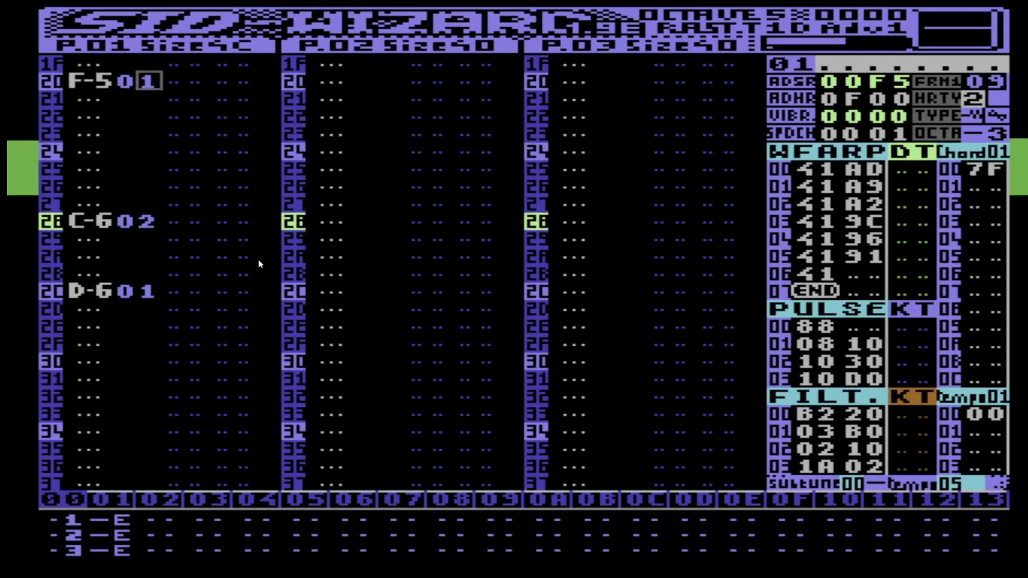
# Examine rows 20 to 3A of the first pattern around the C-6 and D-6 notes.
pyautogui.press('Down')
pyautogui.press('Down')
pyautogui.press('Down')
pyautogui.press('Down')
pyautogui.press('Down')
pyautogui.press('Down')
pyautogui.press('Down')
pyautogui.press('Down')
pyautogui.press('Down')
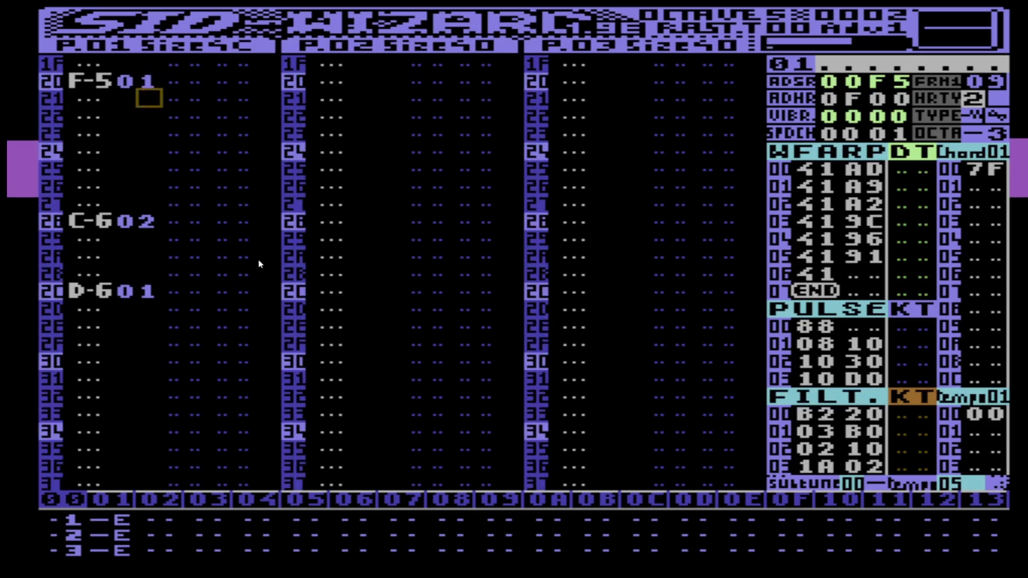
pyautogui.press('Down')
pyautogui.press('Down')
pyautogui.press('Down')
pyautogui.press('Down')
pyautogui.press('Down')
pyautogui.press('Down')
pyautogui.press('Down')
pyautogui.press('Down')
pyautogui.press('Down')
pyautogui.press('Down')
pyautogui.press('Down')
pyautogui.press('Down')
pyautogui.press('Down')
pyautogui.press('Down')
pyautogui.press('Down')
pyautogui.press('Down')
pyautogui.press('Down')
pyautogui.press('Left')
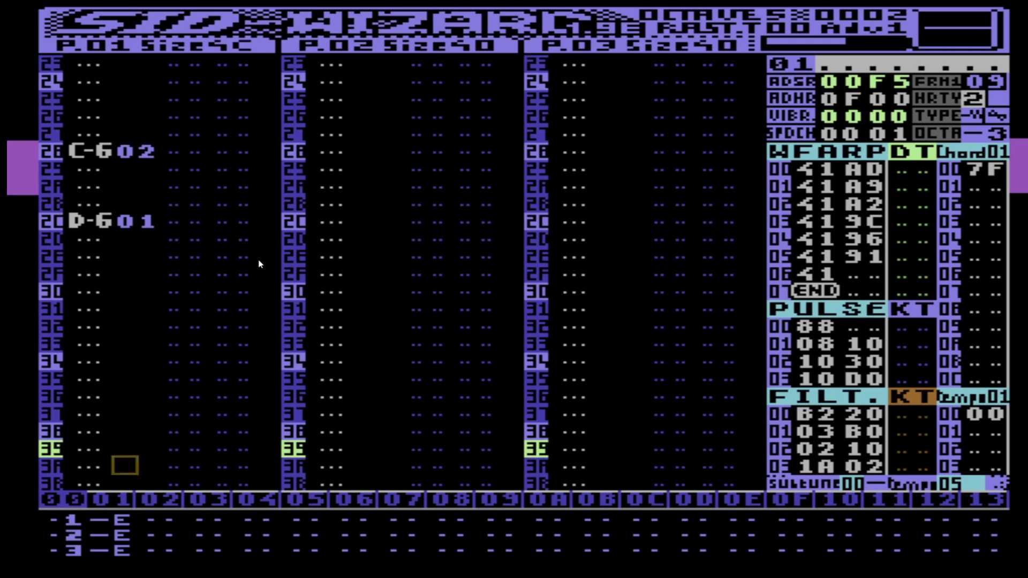
pyautogui.press('Up')
pyautogui.press('Up')
pyautogui.press('Up')
pyautogui.press('Up')
pyautogui.press('Up')
pyautogui.press('Up')
pyautogui.press('Up')
pyautogui.press('Up')
pyautogui.press('Up')
pyautogui.press('Up')
pyautogui.press('Up')
pyautogui.press('Up')
pyautogui.press('Up')
pyautogui.press('Left')
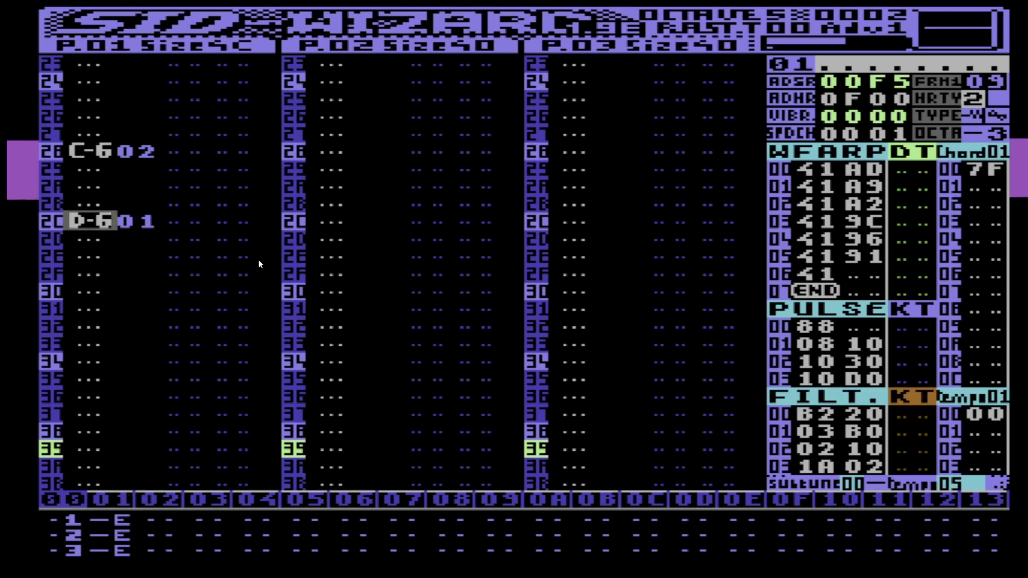
# Enter a D-7 note on row 34 of the first pattern and clear its instrument number.
pyautogui.press('Down')
pyautogui.press('Up')
pyautogui.press('Down')
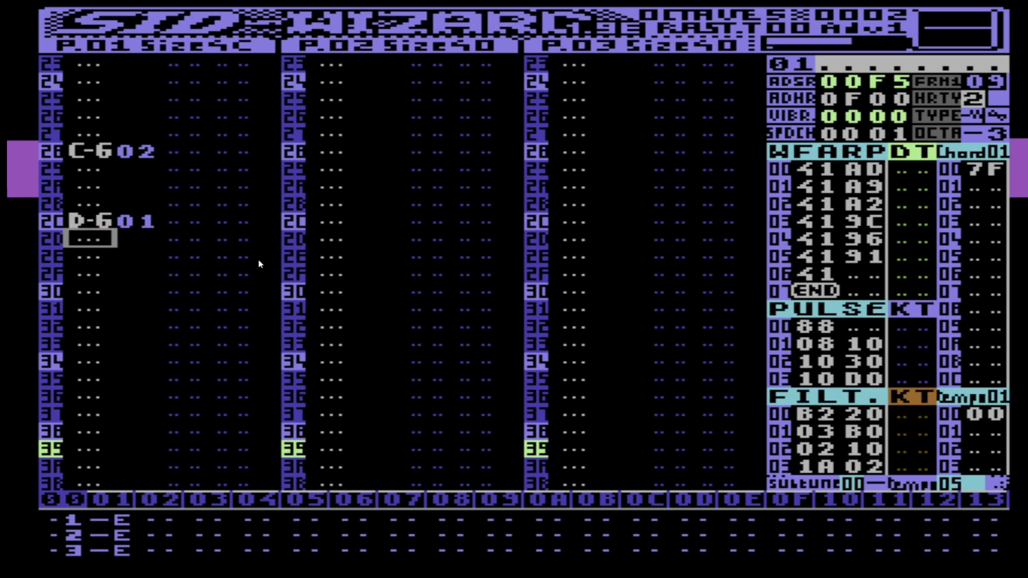
pyautogui.press('Down')
pyautogui.press('Down')
pyautogui.press('Down')
pyautogui.press('Down')
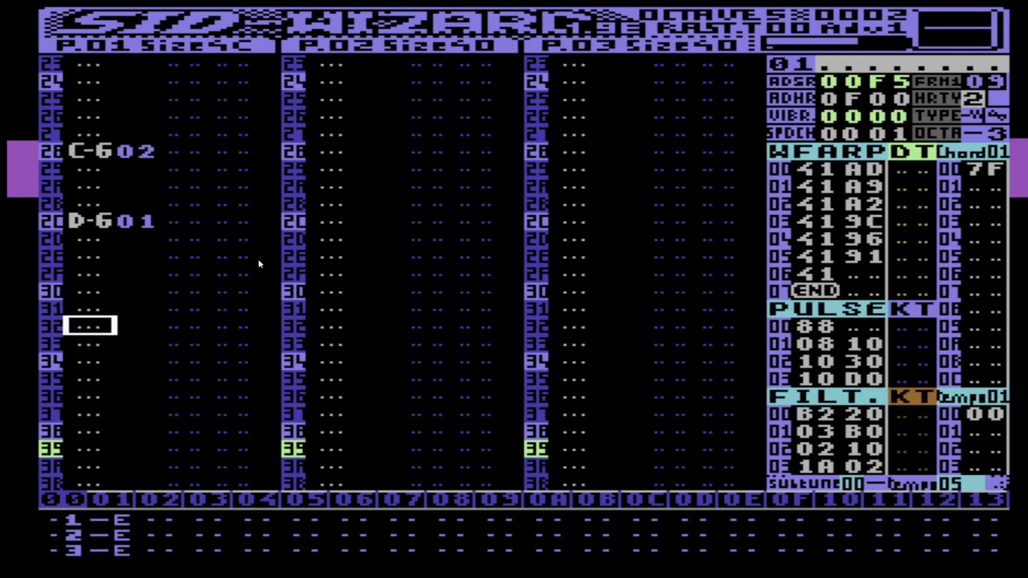
pyautogui.press('Down')
pyautogui.press('Down')
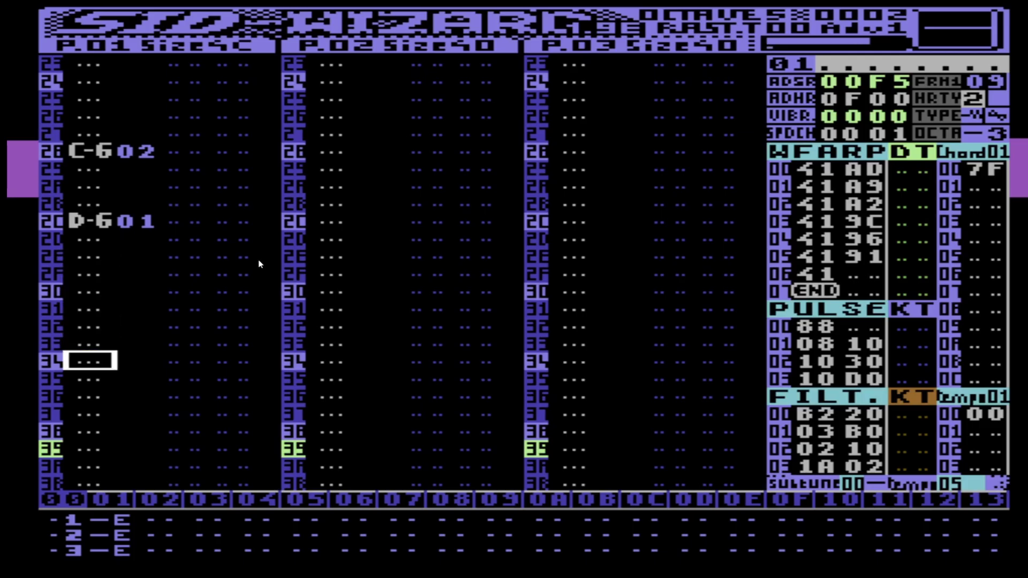
pyautogui.press('w')
pyautogui.press('Up')
pyautogui.press('o')
pyautogui.press('Up')
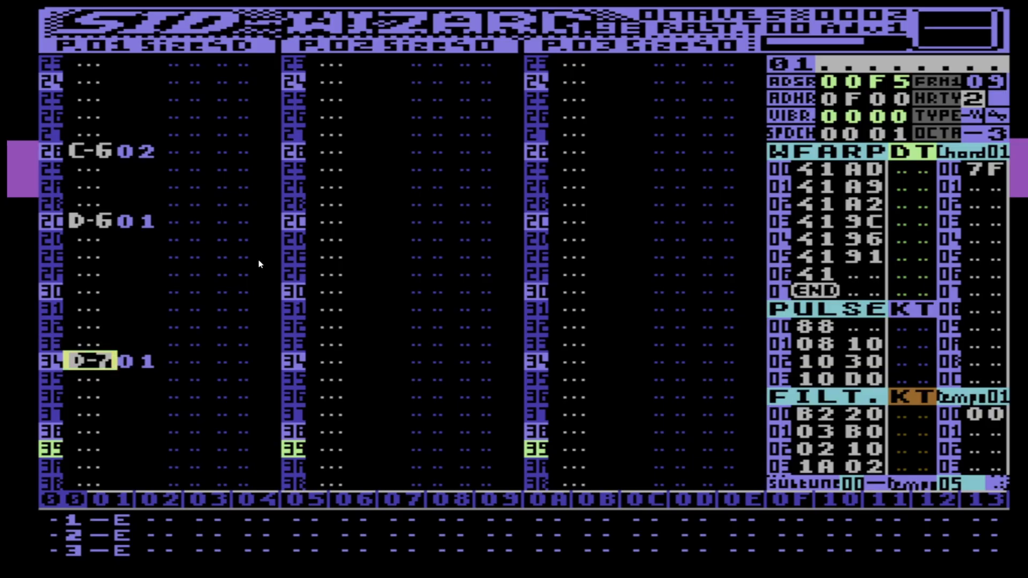
pyautogui.press('Right')
pyautogui.press('Right')
pyautogui.write('0')
pyautogui.press('Left')
pyautogui.press('Down')
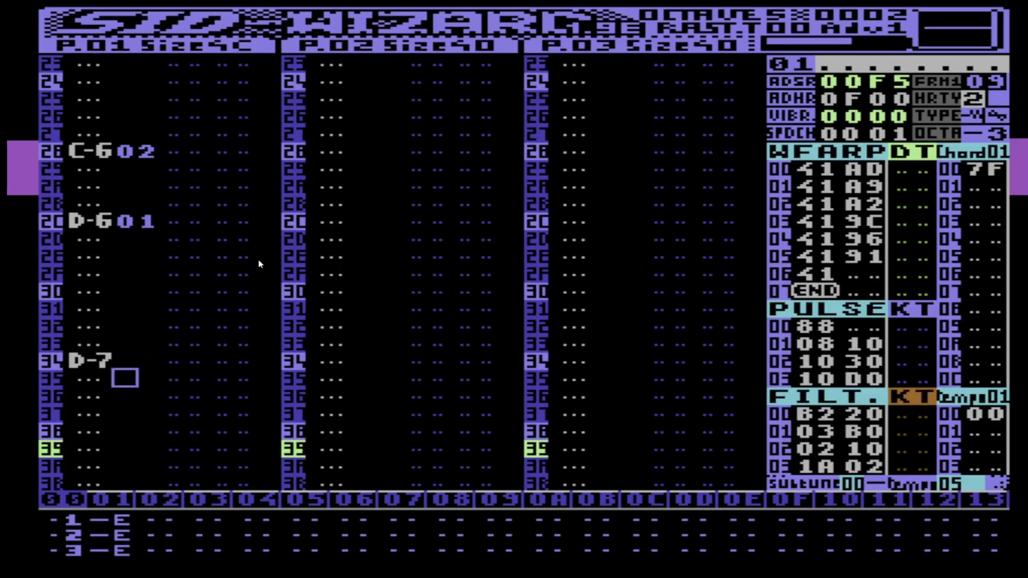
# Enter effect 02 with value 50 on row 36 of the first pattern.
pyautogui.press('Down')
pyautogui.press('Right')
pyautogui.press('Right')
pyautogui.press('Right')
pyautogui.write('2')
pyautogui.press('Right')
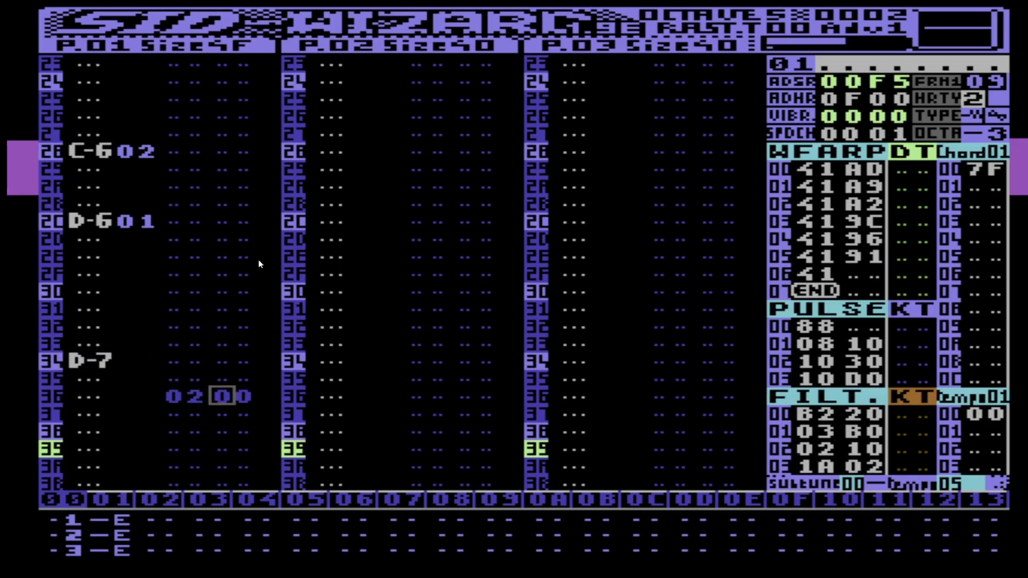
pyautogui.write('4')
pyautogui.press('Right')
pyautogui.press('Left')
pyautogui.press('Right')
pyautogui.press('Left')
pyautogui.write('5')
pyautogui.press('Right')
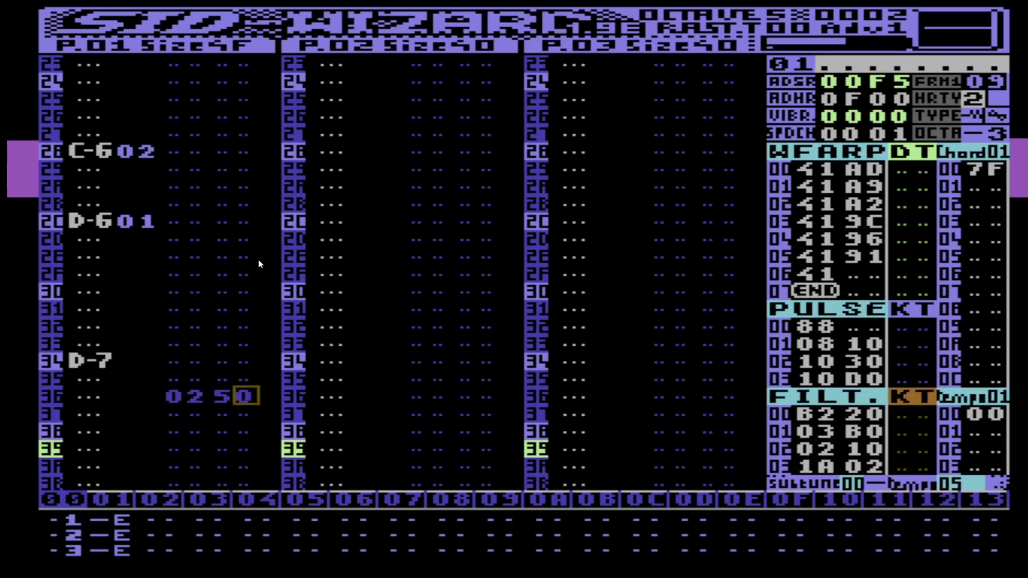
# Enter effect 03 with value 90 beside the D-7 note on row 34.
pyautogui.press('Left')
pyautogui.press('Left')
pyautogui.press('Left')
pyautogui.press('Left')
pyautogui.press('Left')
pyautogui.press('Down')
pyautogui.press('Down')
pyautogui.press('Left')
pyautogui.press('Up')
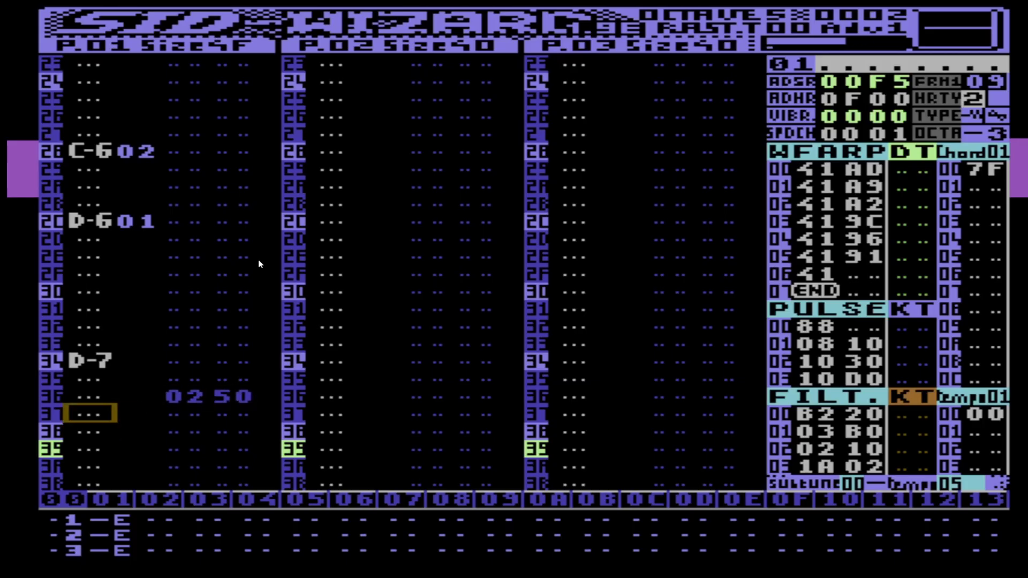
pyautogui.press('Up')
pyautogui.press('Up')
pyautogui.press('Up')
pyautogui.press('Up')
pyautogui.press('Down')
pyautogui.press('Right')
pyautogui.press('Right')
pyautogui.write('02')
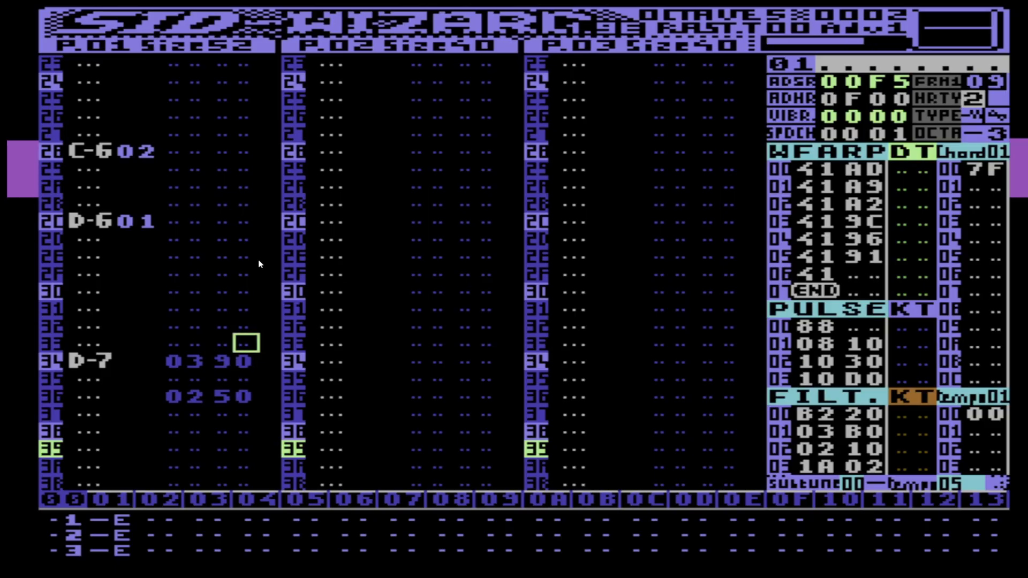
# Play the tune from the start to hear the effects on rows 34 and 36, and stop playback.
pyautogui.press('Up')
pyautogui.press('Up')
pyautogui.press('Up')
pyautogui.press('Up')
pyautogui.press('Up')
pyautogui.press('Up')
pyautogui.press('Up')
pyautogui.press('Down')
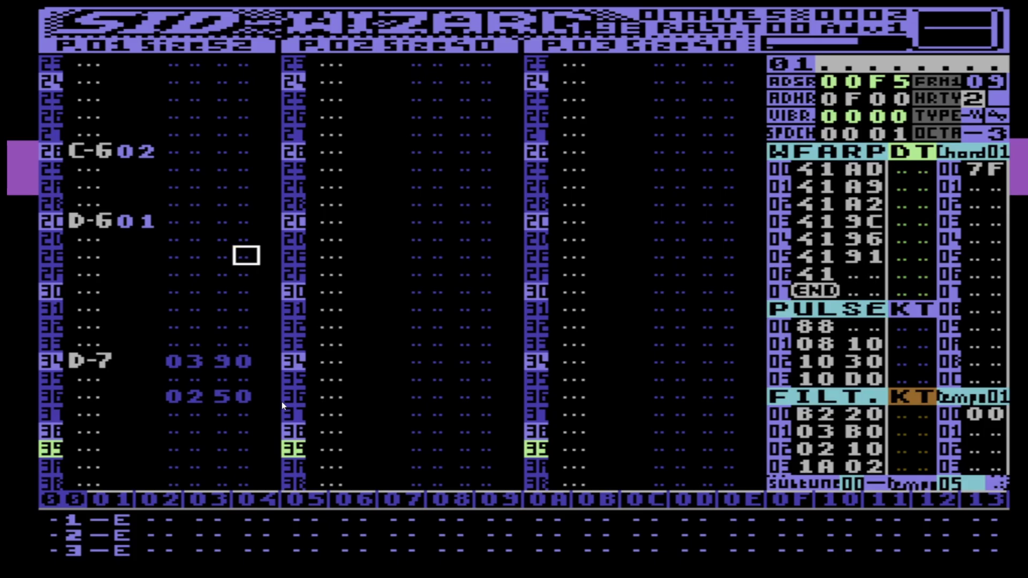
pyautogui.press('Up')
pyautogui.press('Up')
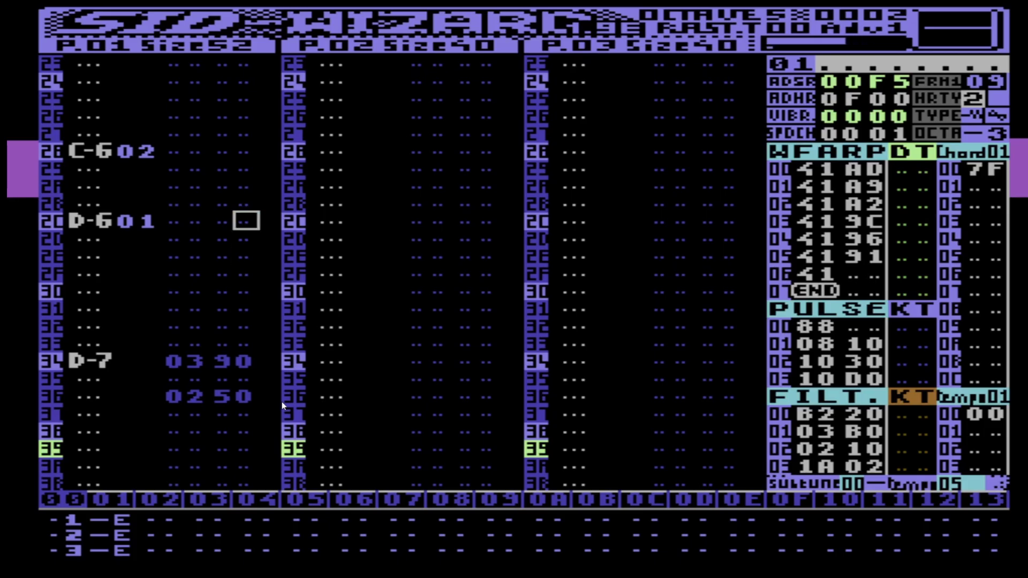
pyautogui.press('F1')
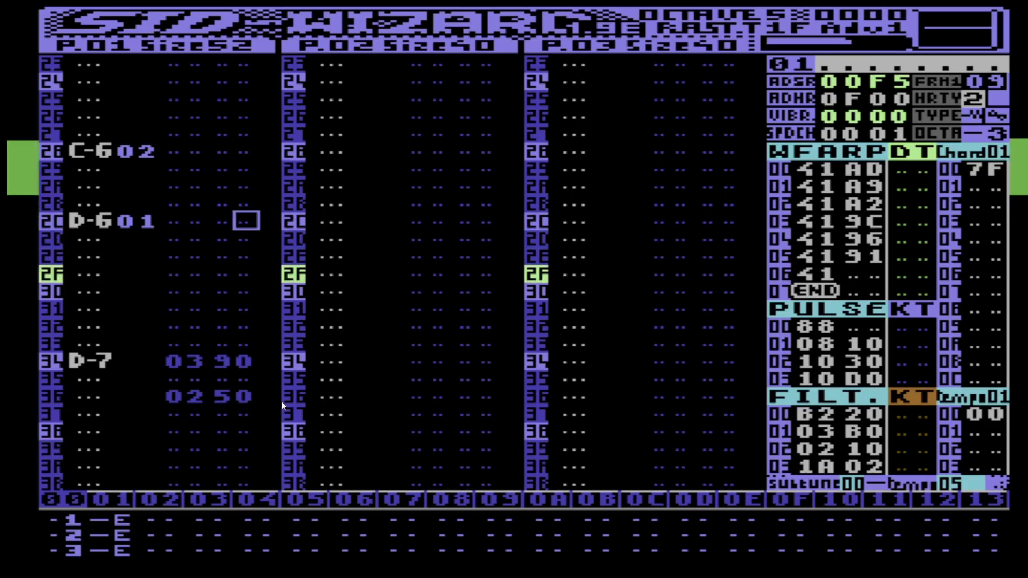
pyautogui.press('F4')
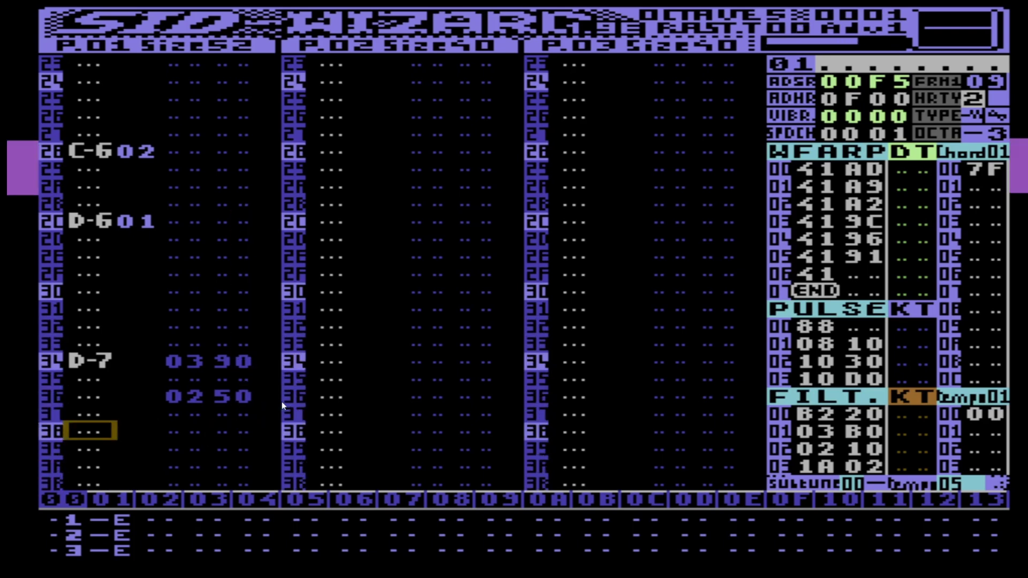
# Enter a C-6 note with instrument 02 on row 38 of the first pattern.
pyautogui.press('q')
pyautogui.press('Right')
pyautogui.press('Right')
pyautogui.press('Up')
pyautogui.write('2')
# Play the tune again to check the first pattern with the C-6 note on row 38.
pyautogui.press('Up')
pyautogui.press('Up')
pyautogui.press('Up')
pyautogui.press('Up')
pyautogui.press('Up')
pyautogui.press('Up')
pyautogui.press('Up')
pyautogui.press('Up')
pyautogui.press('Up')
pyautogui.press('Up')
pyautogui.press('Up')
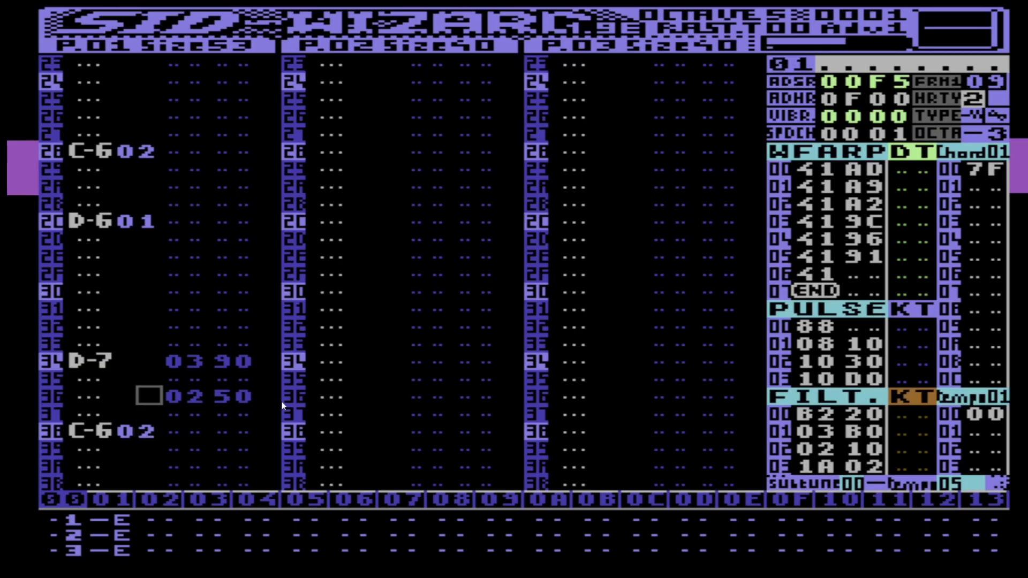
pyautogui.press('F2')
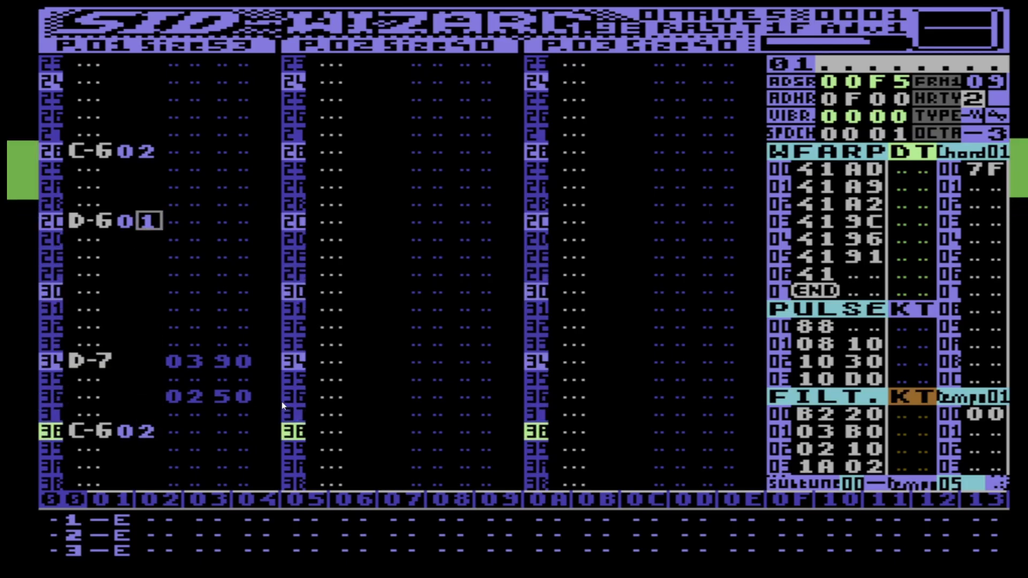
# Stop playback and set the value of effect 02 on row 36 of the first pattern to 70.
pyautogui.press('F4')
pyautogui.press('Down')
pyautogui.press('Down')
pyautogui.press('Down')
pyautogui.press('Down')
pyautogui.press('Down')
pyautogui.press('Down')
pyautogui.press('Down')
pyautogui.press('Down')
pyautogui.press('Down')
pyautogui.press('Down')
pyautogui.press('Right')
pyautogui.press('Right')
pyautogui.press('Right')
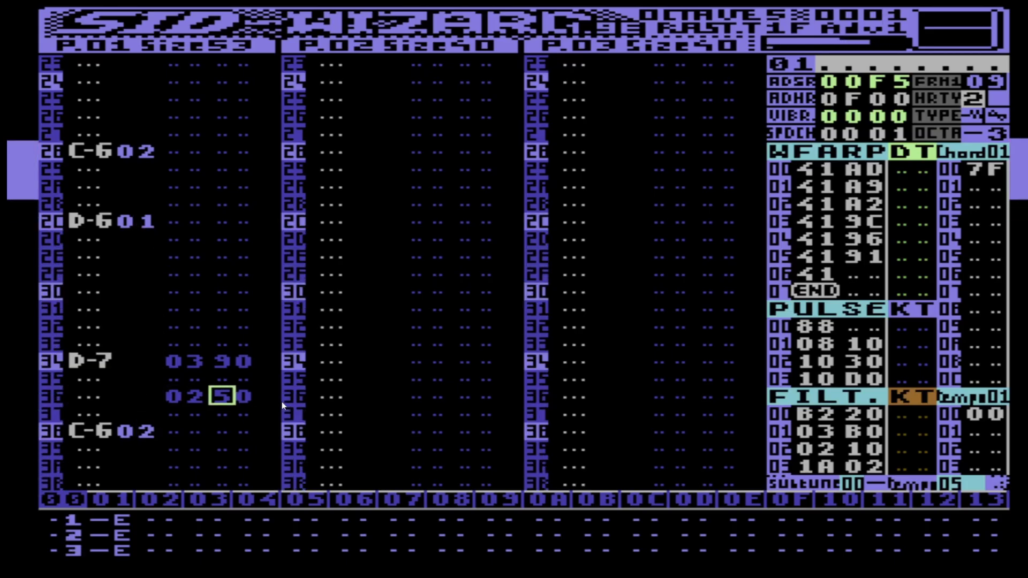
pyautogui.write('7')
# Play the tune from the start to hear the adjusted slide on row 36, and stop playback.
pyautogui.press('Up')
pyautogui.press('Up')
pyautogui.press('Up')
pyautogui.press('Up')
pyautogui.press('Up')
pyautogui.press('Up')
pyautogui.press('Up')
pyautogui.press('Up')
pyautogui.press('Up')
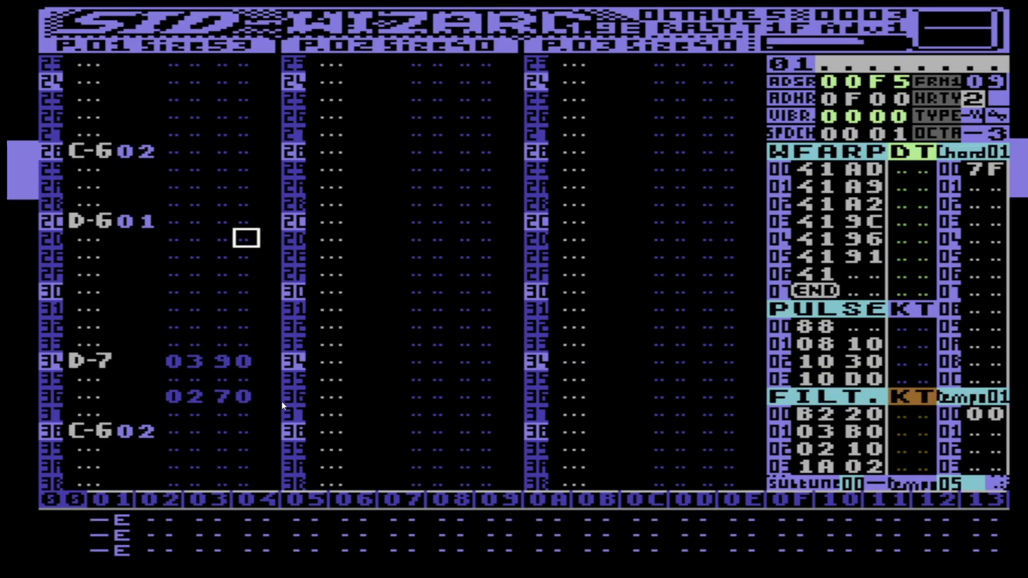
pyautogui.press('F1')
pyautogui.press('Down')
pyautogui.press('Down')
pyautogui.press('Down')
pyautogui.press('Down')
pyautogui.press('Down')
pyautogui.press('Down')
pyautogui.press('Down')
pyautogui.press('Down')
pyautogui.press('Down')
pyautogui.press('Down')
pyautogui.press('Down')
pyautogui.press('Down')
pyautogui.press('Down')
pyautogui.press('Down')
pyautogui.press('Down')
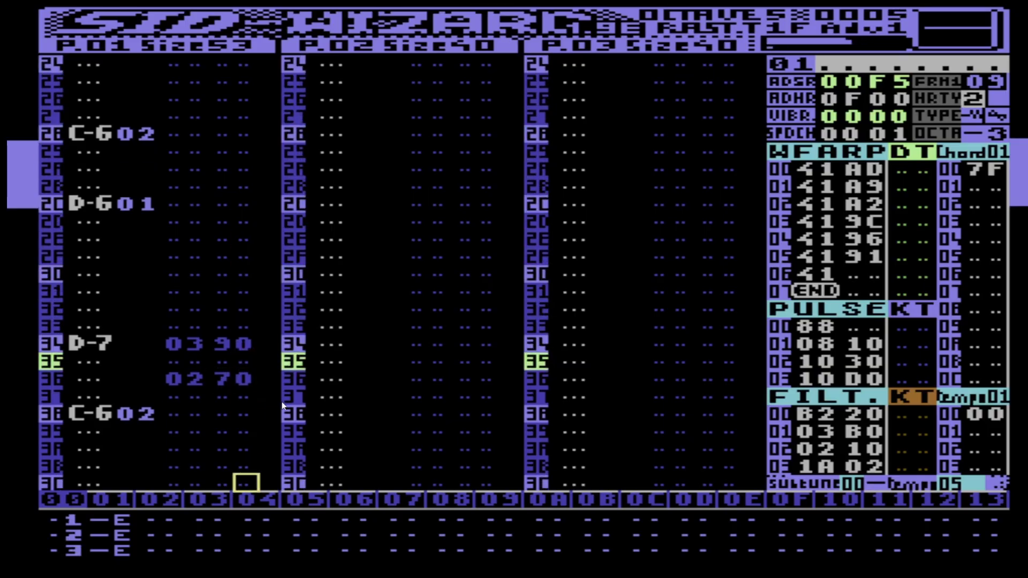
pyautogui.press('F4')
# Enter a D-6 note on row 3C of the first pattern.
pyautogui.press('Left')
pyautogui.press('Down')
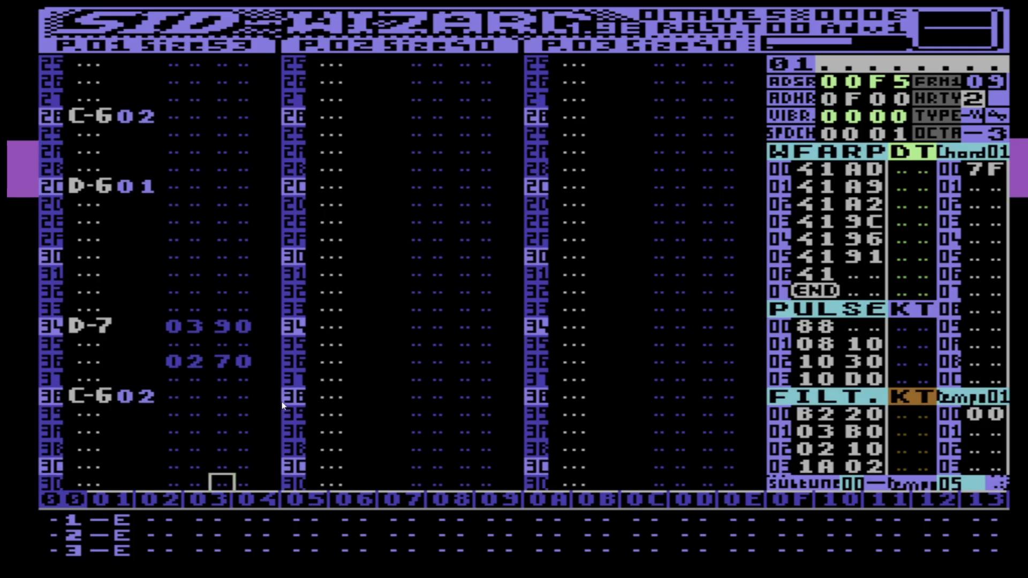
pyautogui.press('Down')
pyautogui.press('Down')
pyautogui.press('Down')
pyautogui.press('Left')
pyautogui.press('Left')
pyautogui.press('Left')
pyautogui.press('Left')
pyautogui.press('Up')
pyautogui.press('Up')
pyautogui.press('Up')
pyautogui.press('Up')
pyautogui.press('Left')
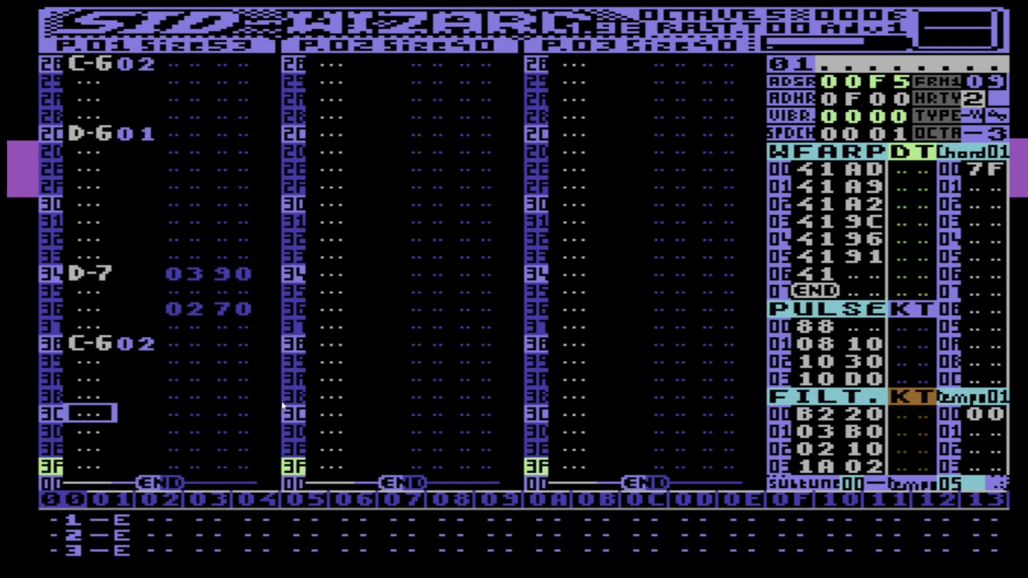
pyautogui.press('w')
# Try a D-5 note on row 3C of the first pattern.
pyautogui.press('Up')
pyautogui.press('Up')
pyautogui.press('Up')
pyautogui.press('Up')
pyautogui.press('Up')
pyautogui.press('Up')
pyautogui.press('Down')
pyautogui.press('Down')
pyautogui.press('Down')
pyautogui.press('Down')
pyautogui.press('Down')
pyautogui.press('Down')
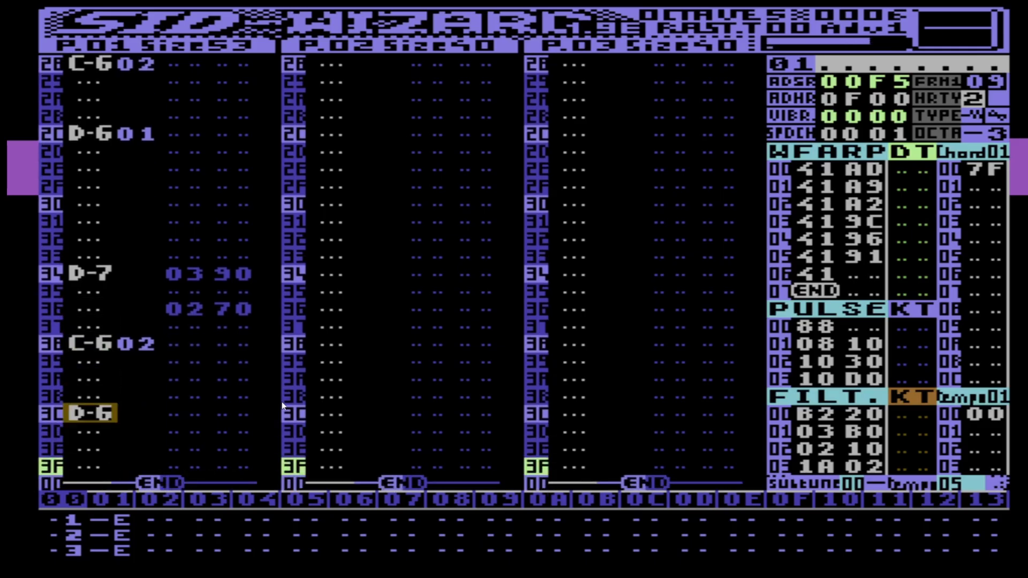
pyautogui.press('x')
# Play the end of the first pattern to hear the D-5 note on row 3C.
pyautogui.press('Up')
pyautogui.press('Up')
pyautogui.press('Up')
pyautogui.press('Up')
pyautogui.press('Up')
pyautogui.press('Up')
pyautogui.press('Up')
pyautogui.press('Up')
pyautogui.press('Up')
pyautogui.press('F2')
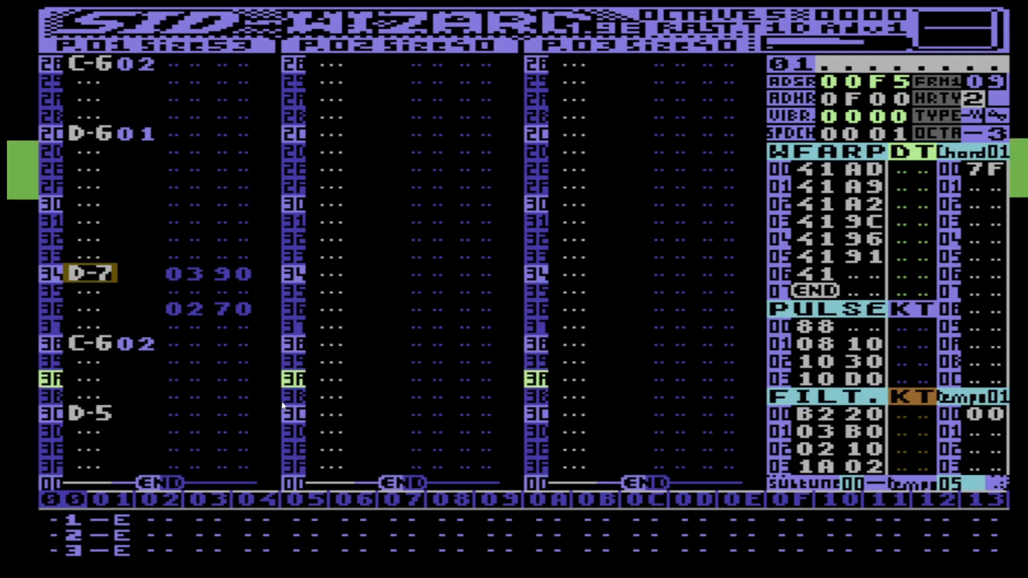
# Assign instrument 01 to row 3C of the first pattern and change its note to D-6.
pyautogui.press('Down')
pyautogui.press('Down')
pyautogui.press('Down')
pyautogui.press('Down')
pyautogui.press('Down')
pyautogui.press('Down')
pyautogui.press('Down')
pyautogui.press('Down')
pyautogui.press('Down')
pyautogui.press('Right')
pyautogui.press('Right')
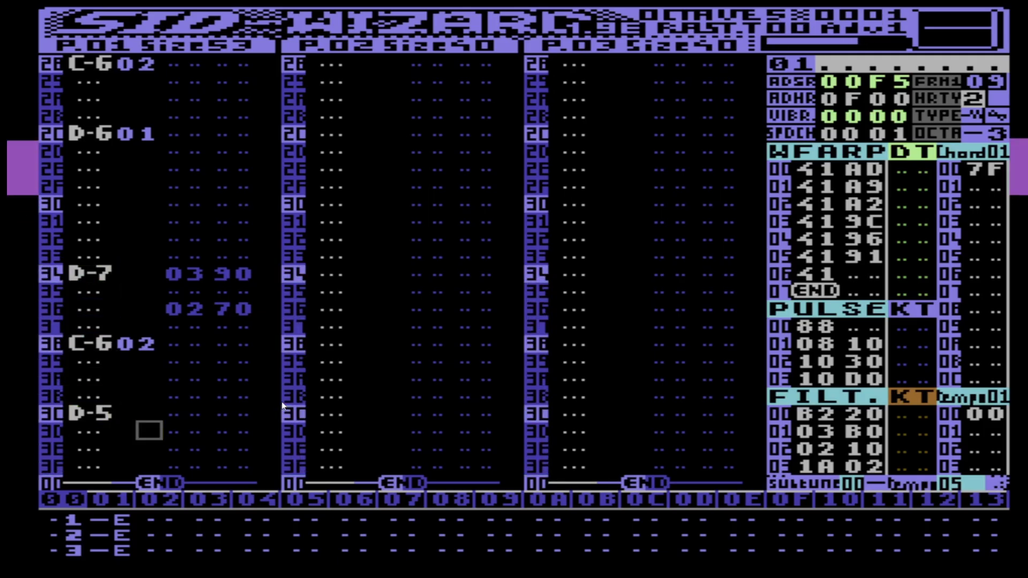
pyautogui.press('Up')
pyautogui.press('1')
pyautogui.press('Left')
pyautogui.press('Left')
pyautogui.press('e')
pyautogui.press('Up')
pyautogui.press('d')
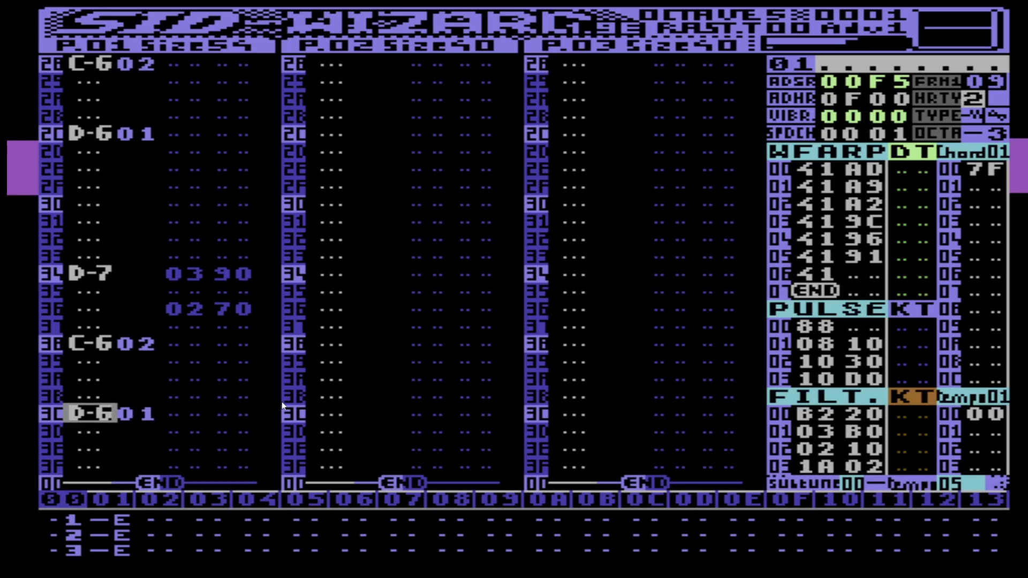
# Play the end of the first pattern to check the D-6 note with instrument 01 on row 3C.
pyautogui.press('Up')
pyautogui.press('Up')
pyautogui.press('Up')
pyautogui.press('Up')
pyautogui.press('Up')
pyautogui.press('Up')
pyautogui.press('Up')
pyautogui.press('Up')
pyautogui.press('Up')
pyautogui.press('F2')
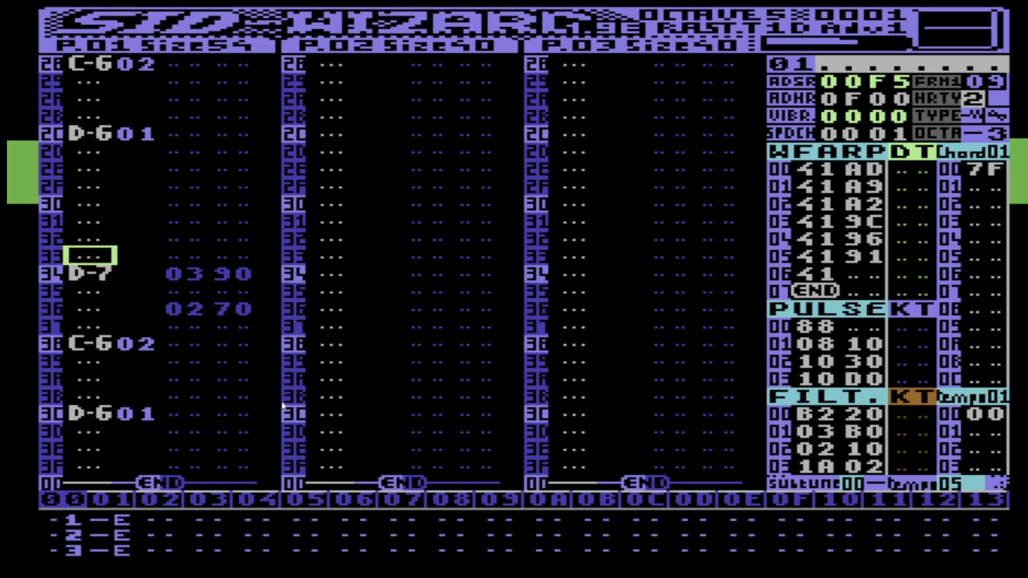
# Insert an 8C entry before the first pattern in the order list of all three tracks.
pyautogui.press('Right')
pyautogui.press('F5')
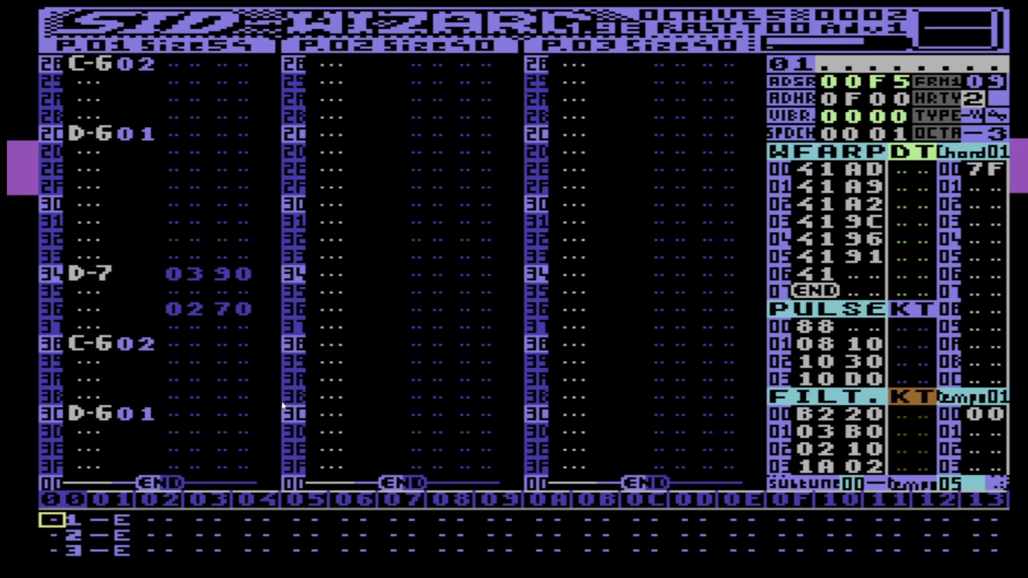
pyautogui.press('Insert')
pyautogui.press('Down')
pyautogui.press('Insert')
pyautogui.press('Down')
pyautogui.press('Insert')
pyautogui.press('Up')
pyautogui.press('Up')
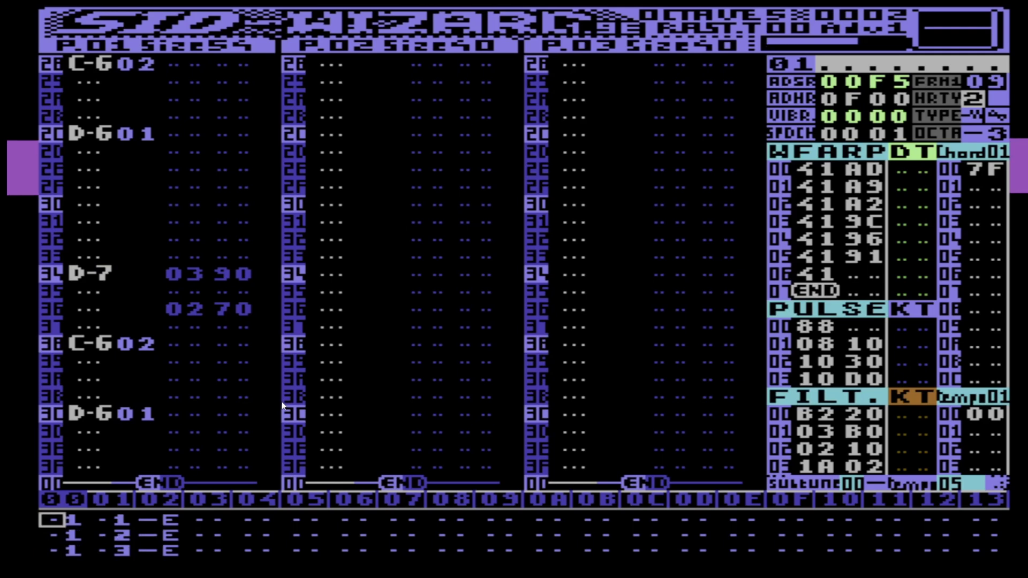
pyautogui.write('8')
pyautogui.press('Down')
pyautogui.press('Left')
pyautogui.write('8')
pyautogui.press('Down')
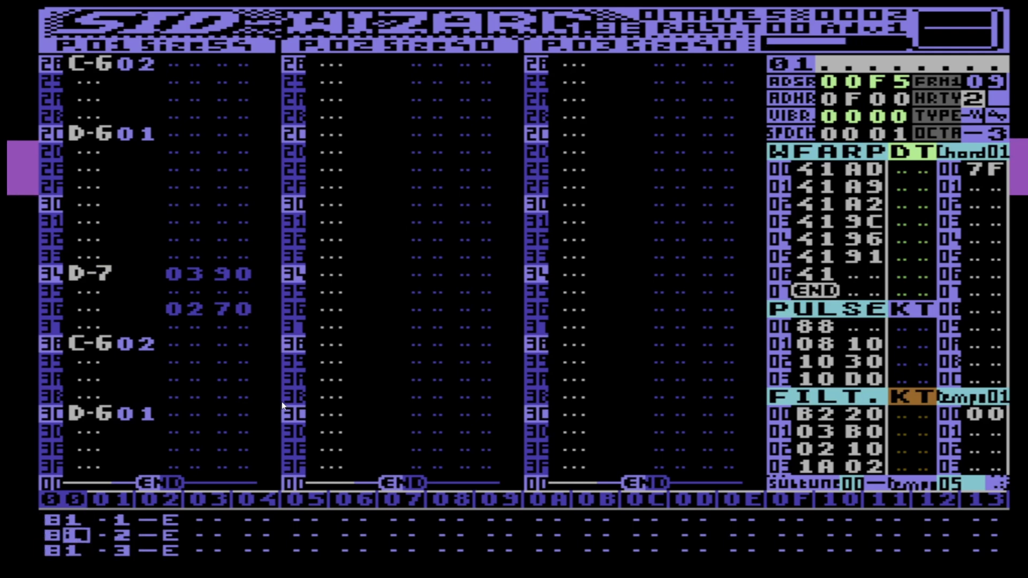
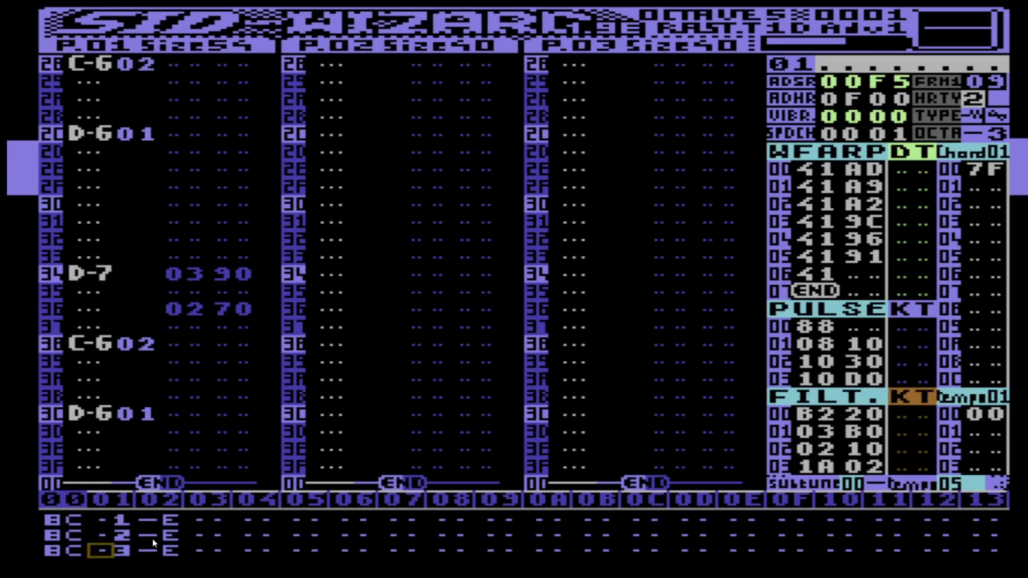
# Switch to instrument 03 and insert two rows in its waveform table, 41 0C followed by 41.
pyautogui.press('Return')
pyautogui.press('Left')
pyautogui.press('Left')
pyautogui.press('Left')
pyautogui.press('Left')
pyautogui.press('Left')
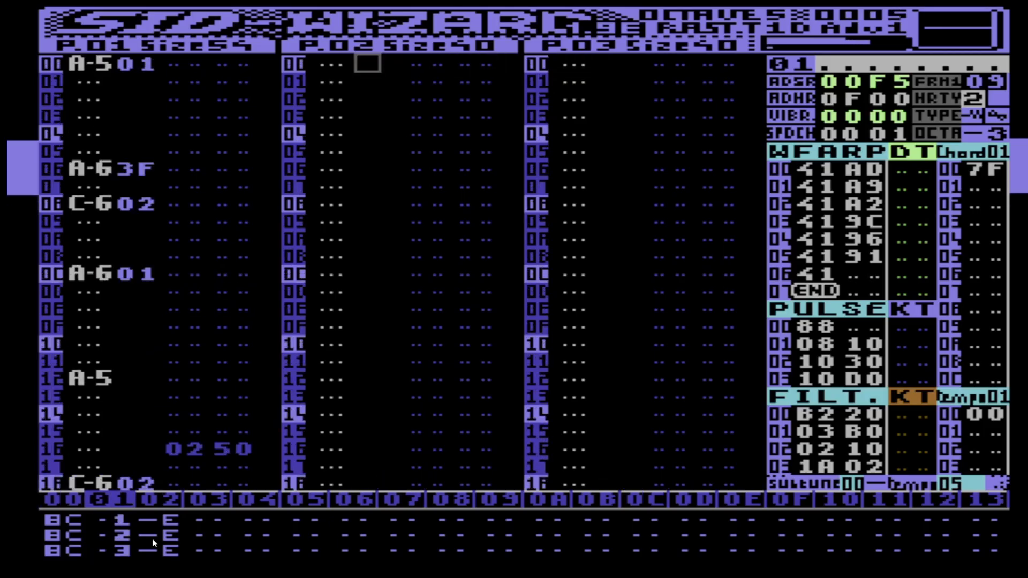
pyautogui.press('F5')
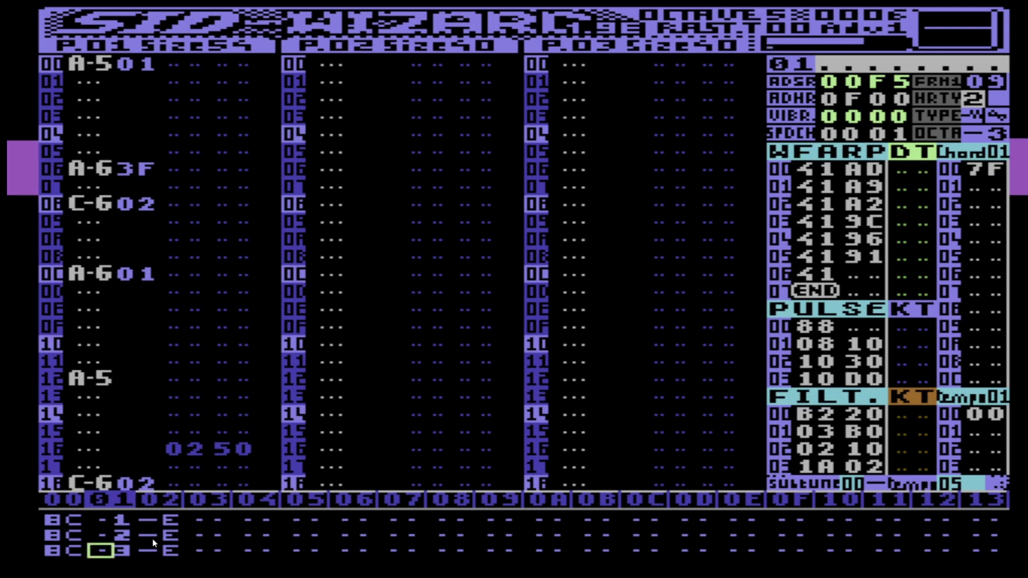
pyautogui.press('F6')
pyautogui.press('+')
pyautogui.press('+')
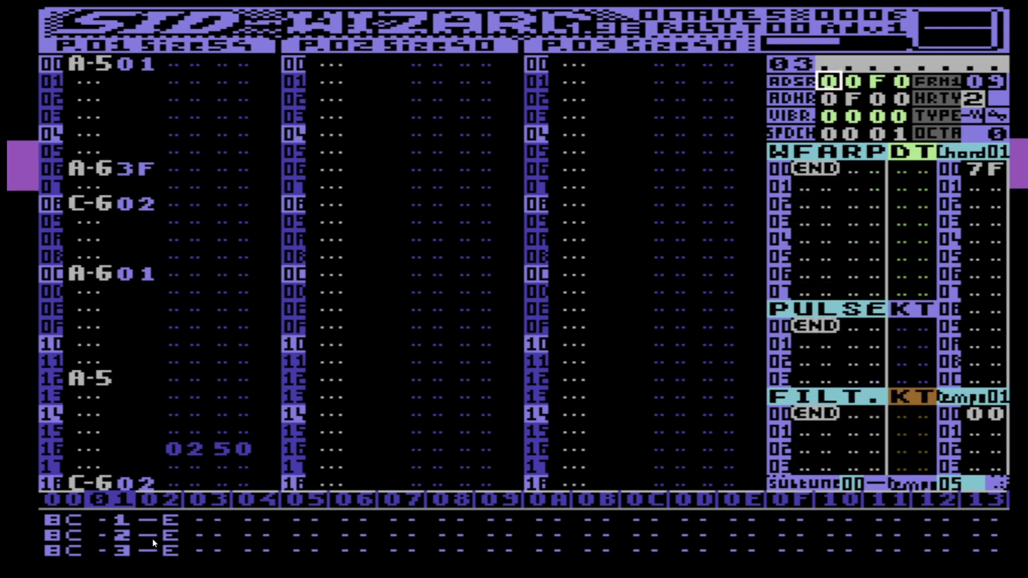
pyautogui.press('Down')
pyautogui.press('Down')
pyautogui.press('Down')
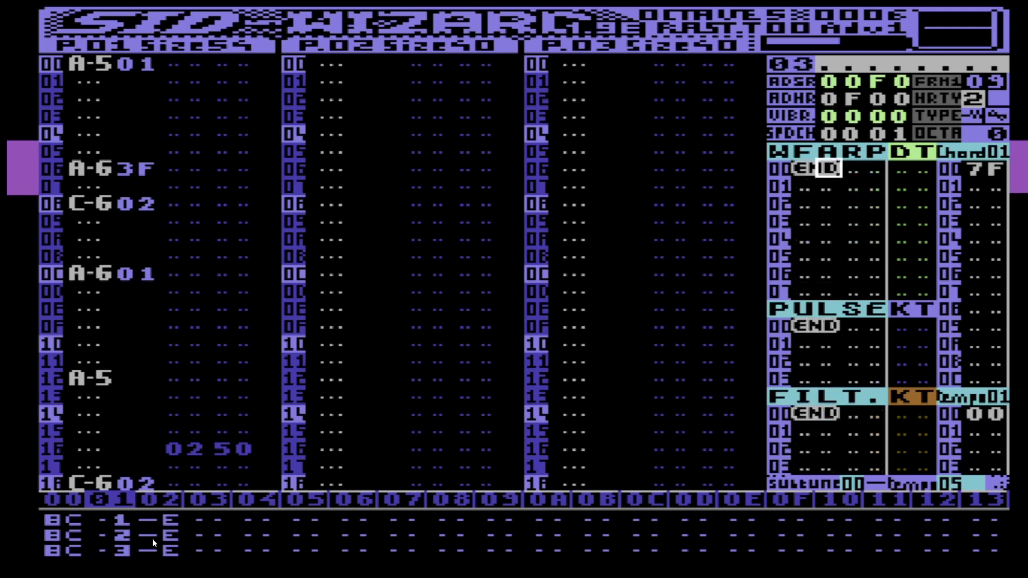
pyautogui.press('Insert')
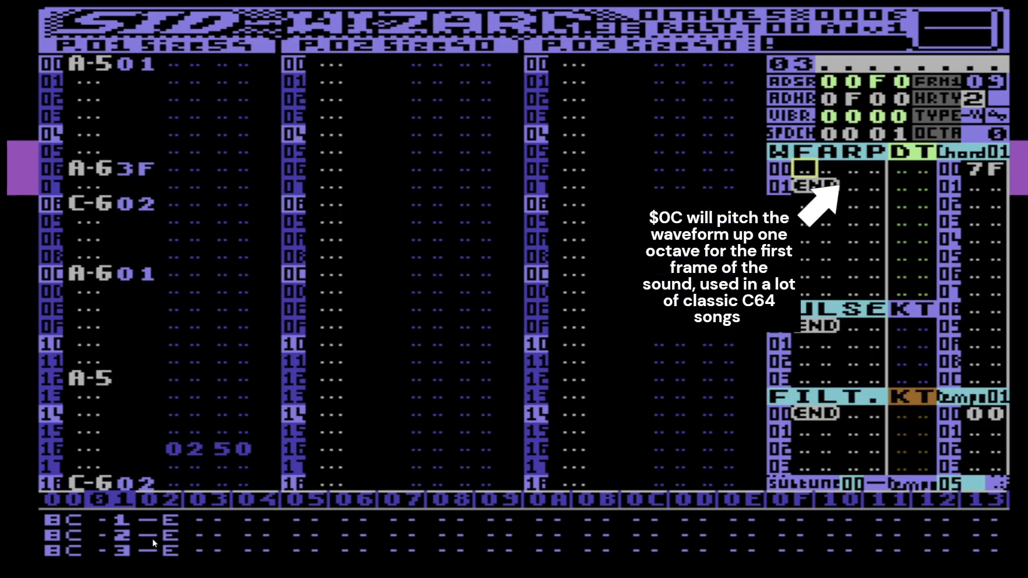
pyautogui.press('Insert')
pyautogui.write('41')
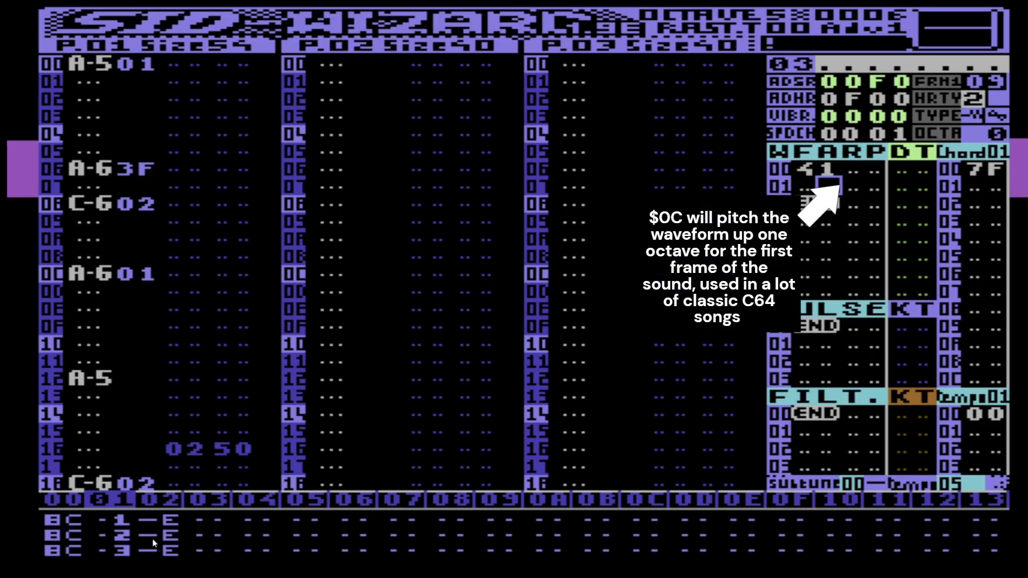
pyautogui.write('0c')
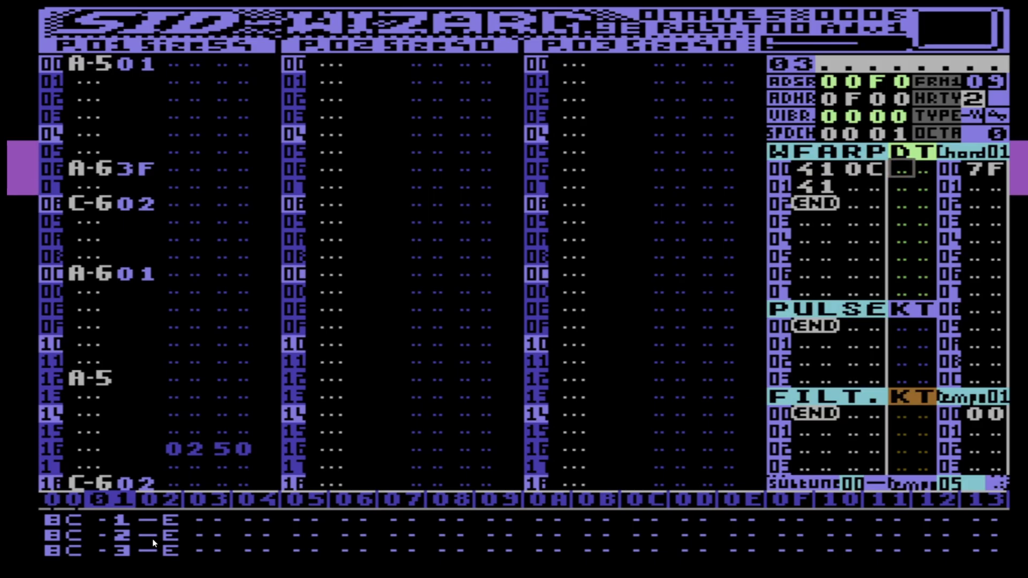
# Insert a row with 88 in instrument 03's pulse table, leaving its second value empty.
pyautogui.press('Down')
pyautogui.press('Down')
pyautogui.press('Down')
pyautogui.press('Down')
pyautogui.press('Left')
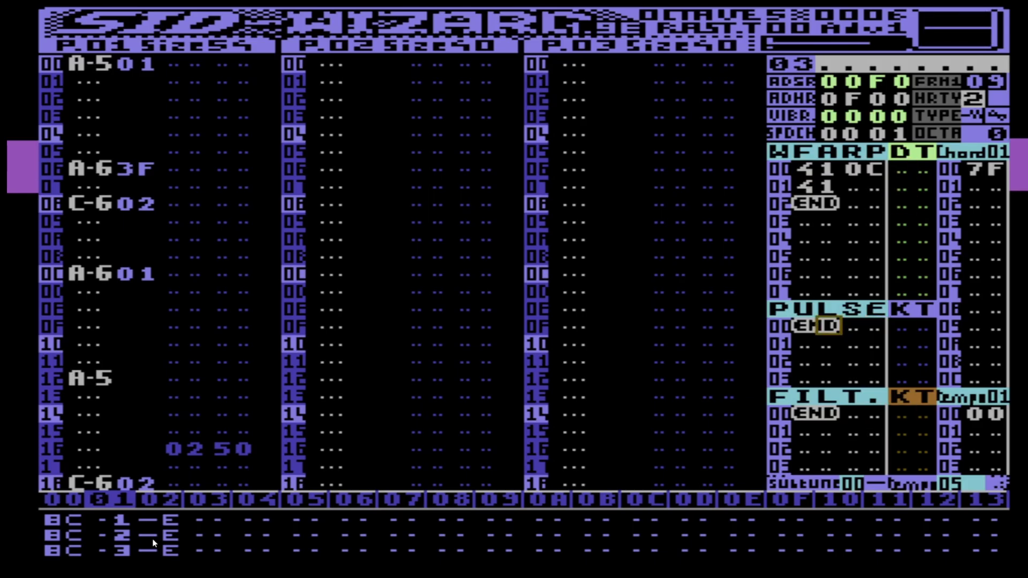
pyautogui.press('Insert')
pyautogui.write('88')
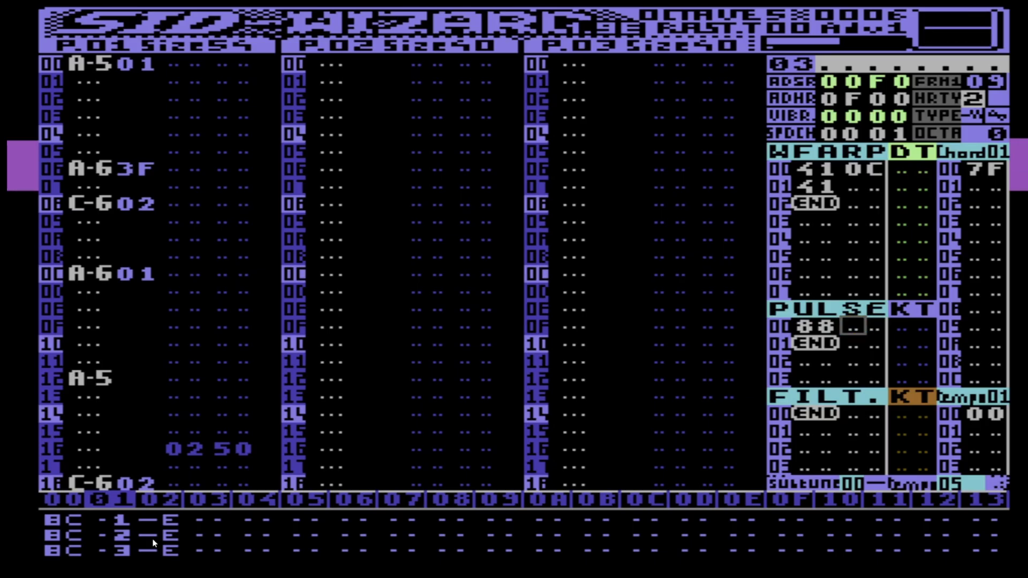
pyautogui.write('70')
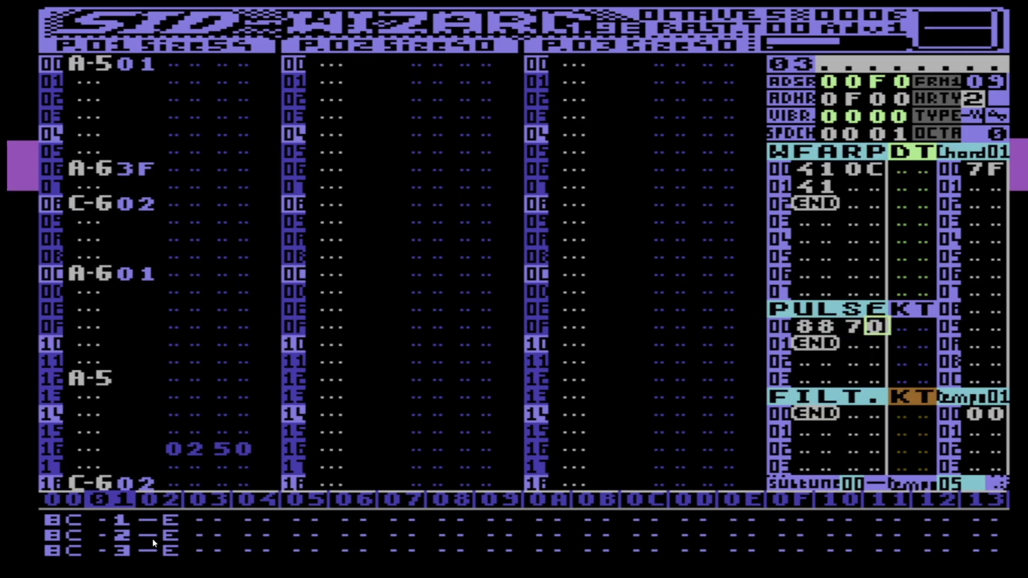
pyautogui.press('Left')
pyautogui.write('0')
# Set instrument 03's ADSR to 00F6 and its octave shift to -1.
pyautogui.press('Up')
pyautogui.press('Up')
pyautogui.press('Up')
pyautogui.press('Up')
pyautogui.press('Up')
pyautogui.press('Right')
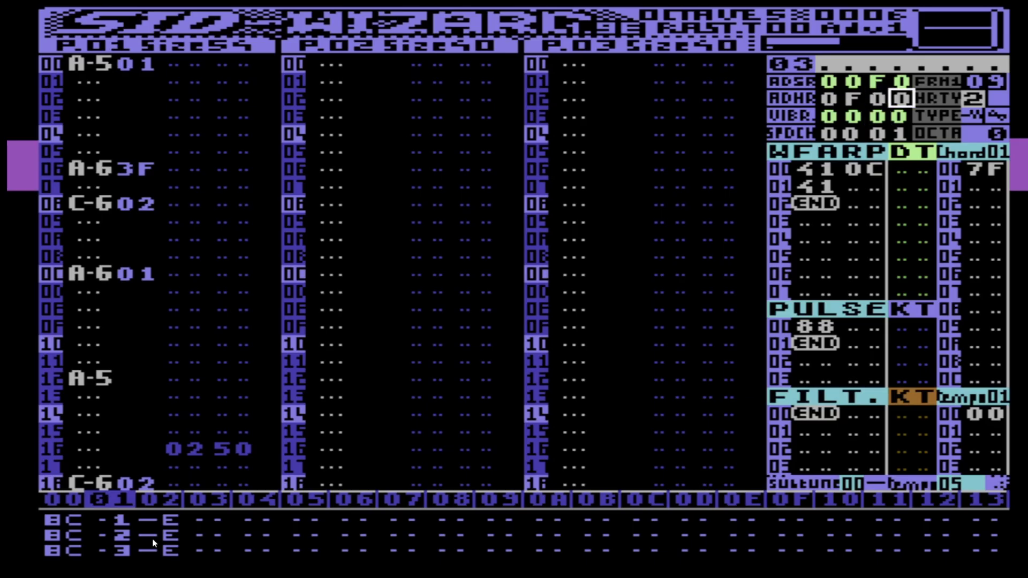
pyautogui.write('6')
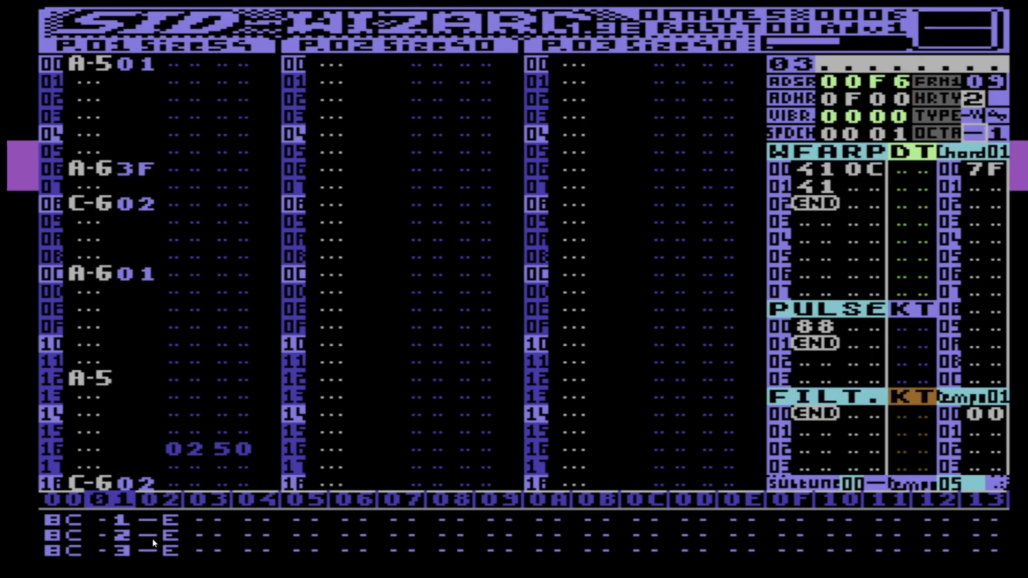
pyautogui.press('Down')
pyautogui.press('Left')
pyautogui.press('Left')
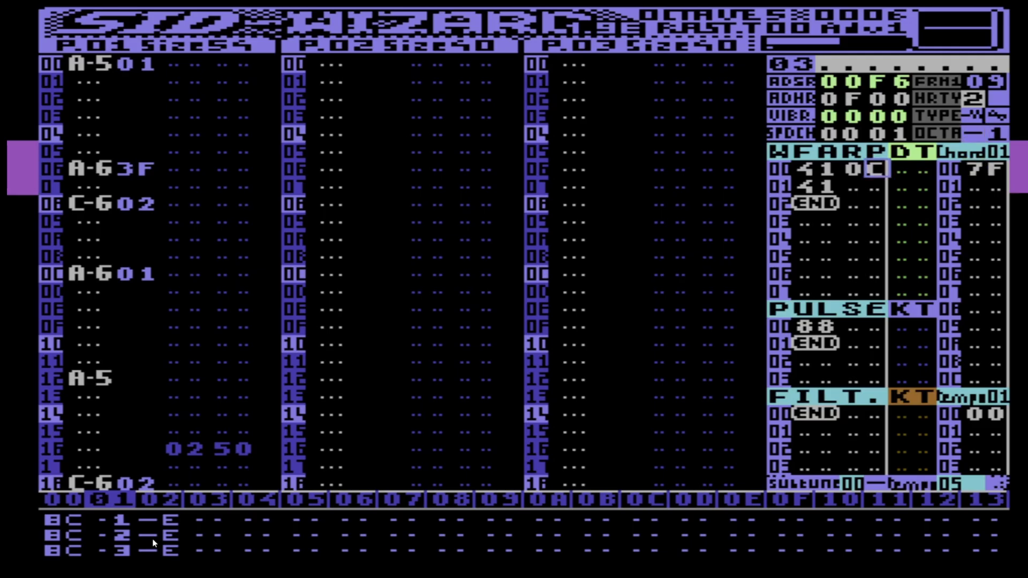
# Change the first row of instrument 03's pulse table to 81 and insert an empty row 01 after it.
pyautogui.press('Down')
pyautogui.press('Down')
pyautogui.press('Down')
pyautogui.press('Insert')
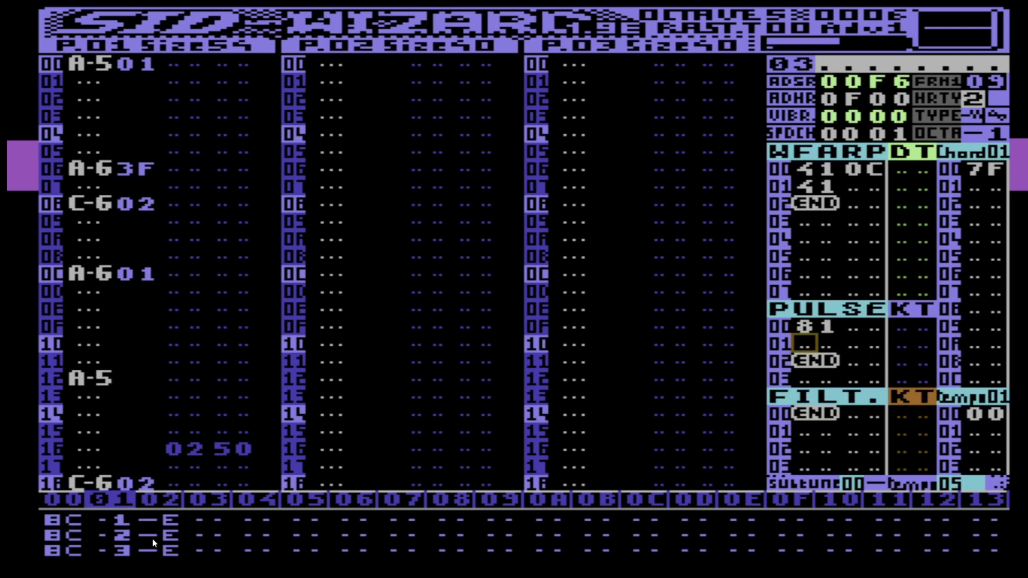
# Fill row 01 of instrument 03's pulse table with 20 40.
pyautogui.write('40')
pyautogui.press('Right')
pyautogui.press('Up')
pyautogui.write('4')
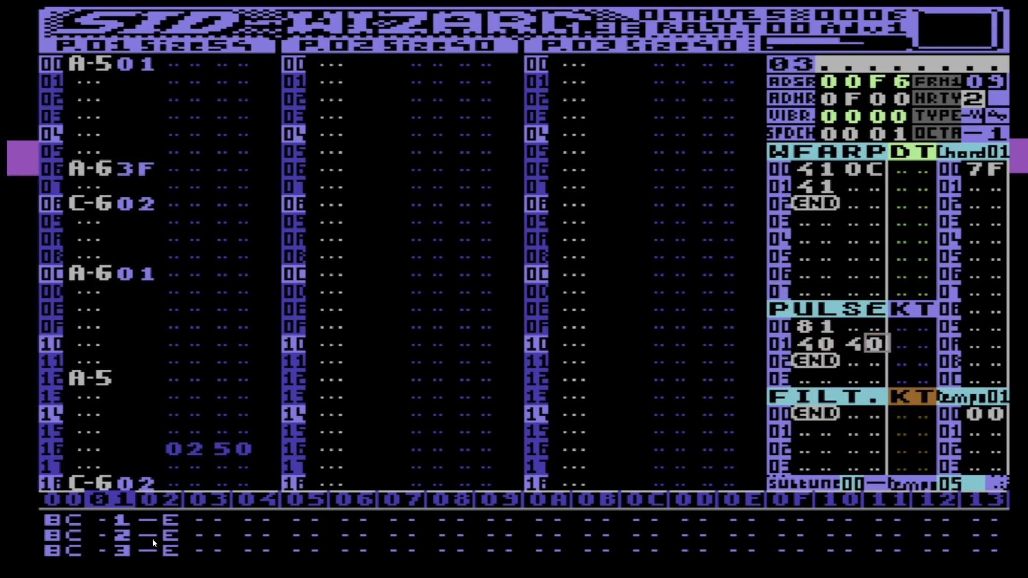
pyautogui.press('Left')
pyautogui.write('2')
pyautogui.press('Left')
pyautogui.write('4')
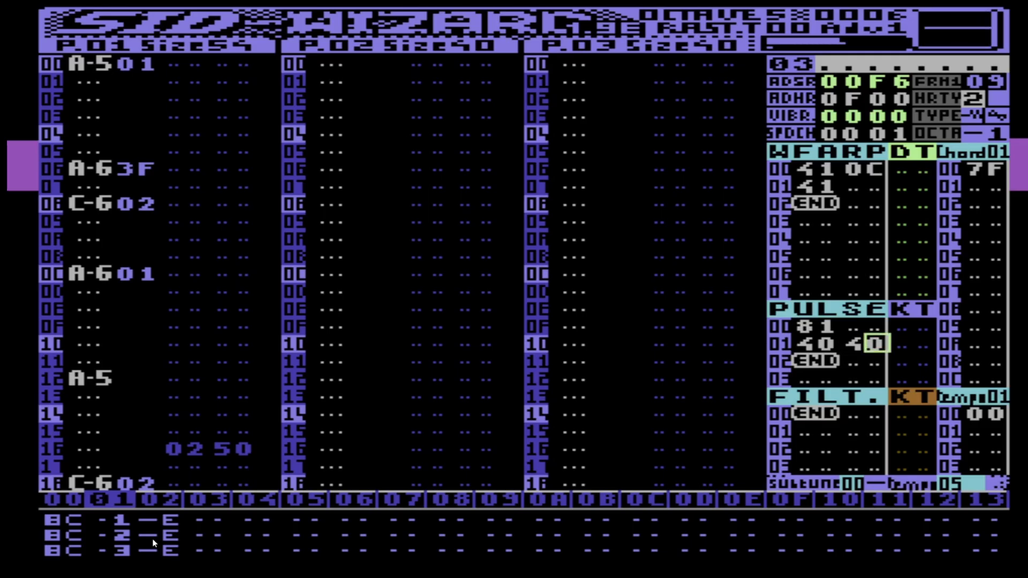
pyautogui.write('2')
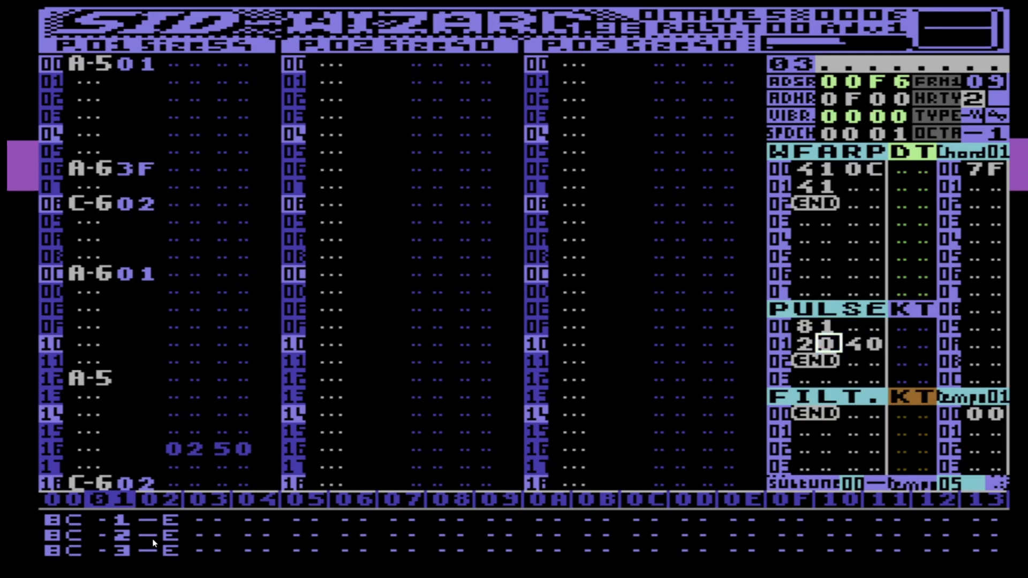
# Add three more rows to instrument 03's pulse table: 10 10, 10 F0 and FE 02.
pyautogui.press('Insert')
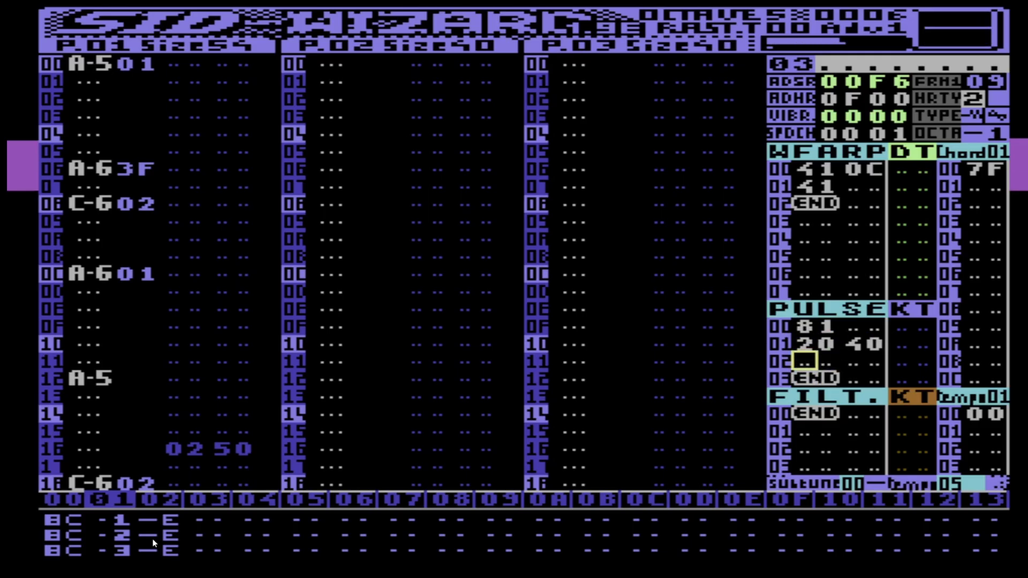
pyautogui.write('10 10 ')
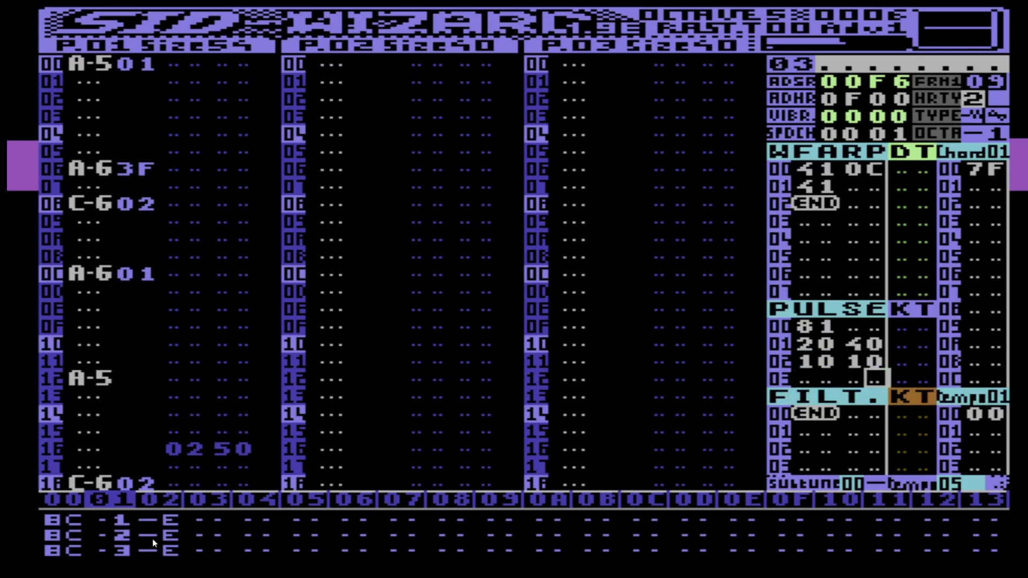
pyautogui.write('10 F0 ')
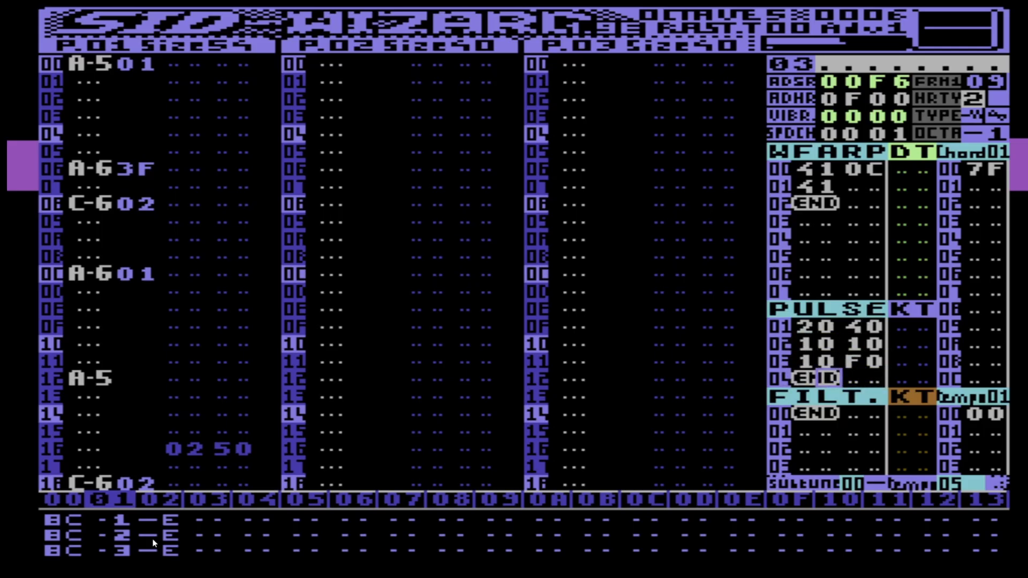
pyautogui.write('FE 01')
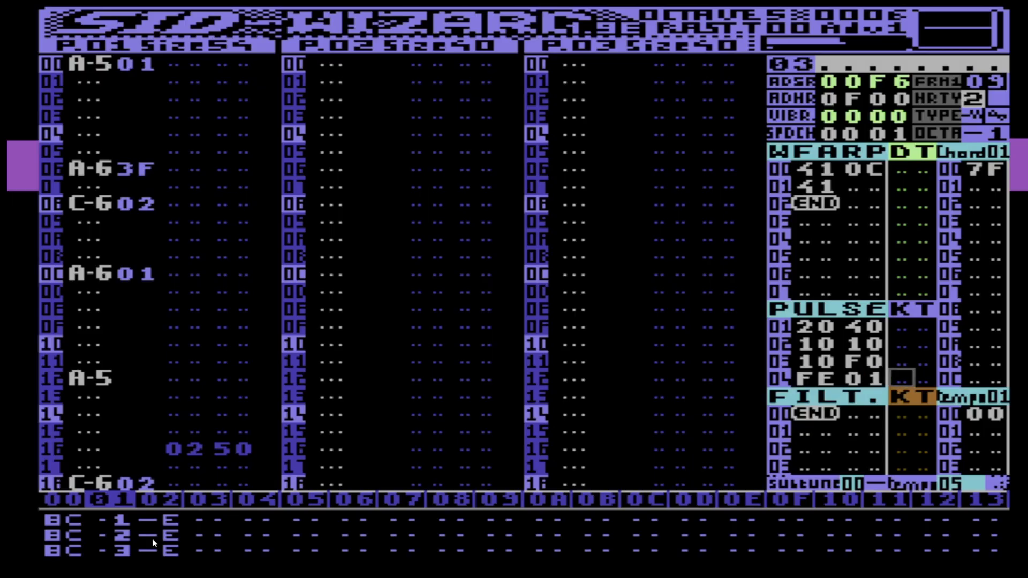
pyautogui.press('Left')
pyautogui.write('02')
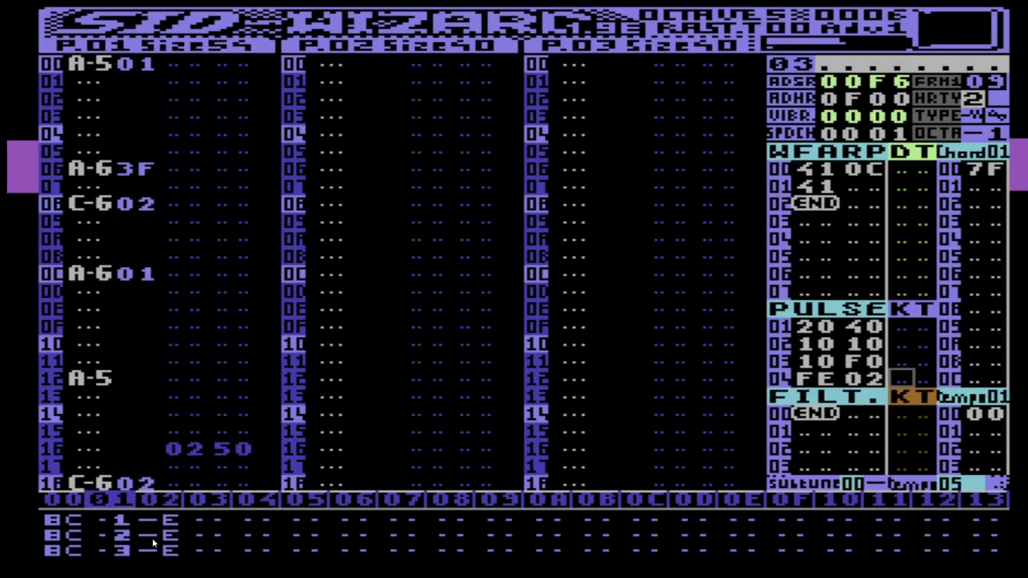
# Set the first value of rows 02 and 03 in instrument 03's pulse table to 20.
pyautogui.press('Left')
pyautogui.press('Left')
pyautogui.press('Left')
pyautogui.press('Up')
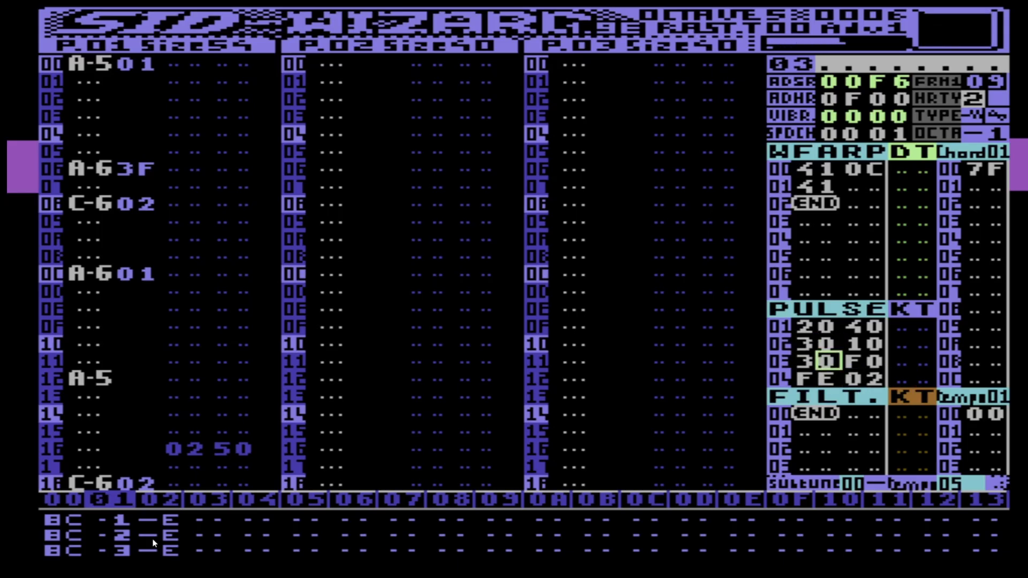
pyautogui.press('Up')
pyautogui.write('2')
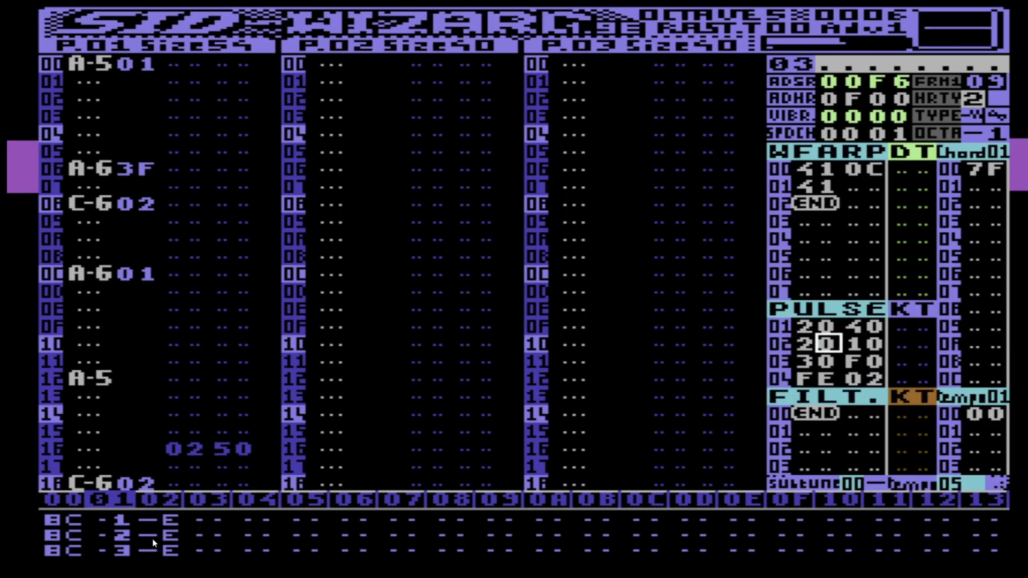
pyautogui.press('Down')
pyautogui.press('Left')
pyautogui.write('2')
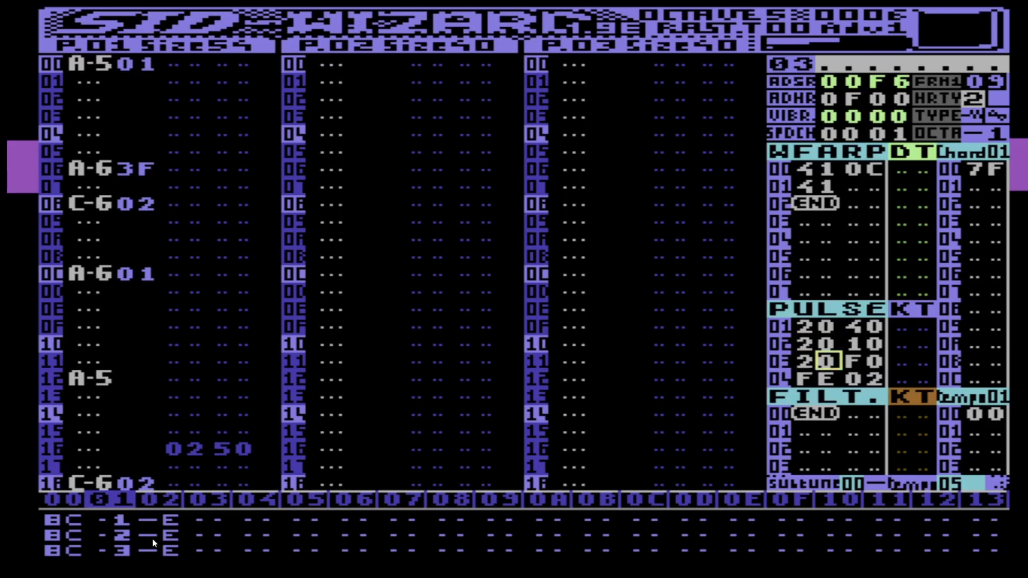
pyautogui.press('Up')
pyautogui.press('Left')
# Enter the note A-5 on row 00 of pattern 02 and play the tune.
pyautogui.press('F5')
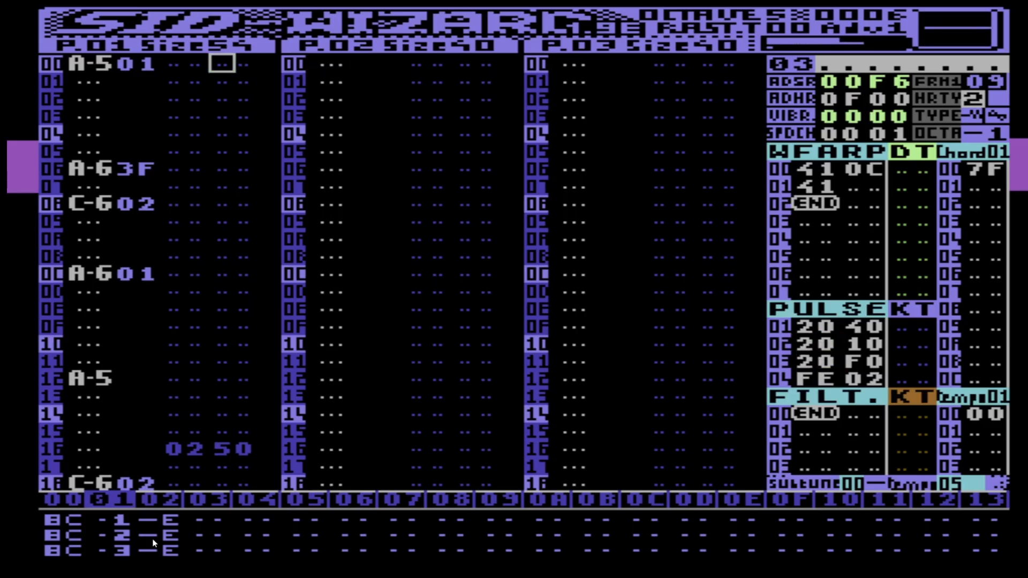
pyautogui.press('Left')
pyautogui.press('Left')
pyautogui.press('Left')
pyautogui.press('Right')
pyautogui.press('Right')
pyautogui.press('n')
pyautogui.press('F1')
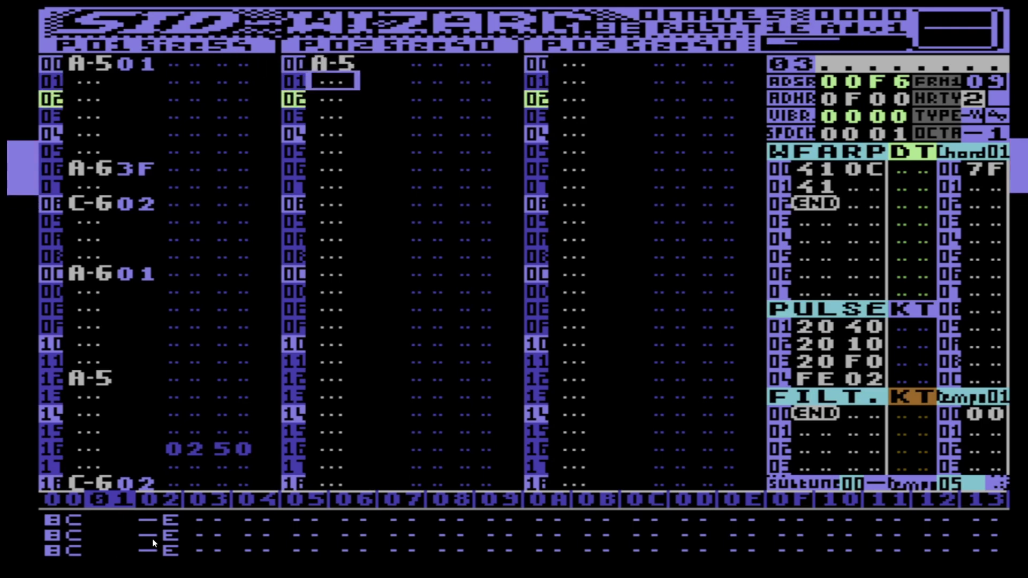
# Change instrument 03's ADSR to 00A6.
pyautogui.press('Up')
pyautogui.press('Right')
pyautogui.press('Right')
pyautogui.press('Right')
pyautogui.press('Right')
pyautogui.press('Right')
pyautogui.press('Right')
pyautogui.press('Right')
pyautogui.press('Right')
pyautogui.press('Right')
pyautogui.press('Right')
pyautogui.press('Right')
pyautogui.press('Right')
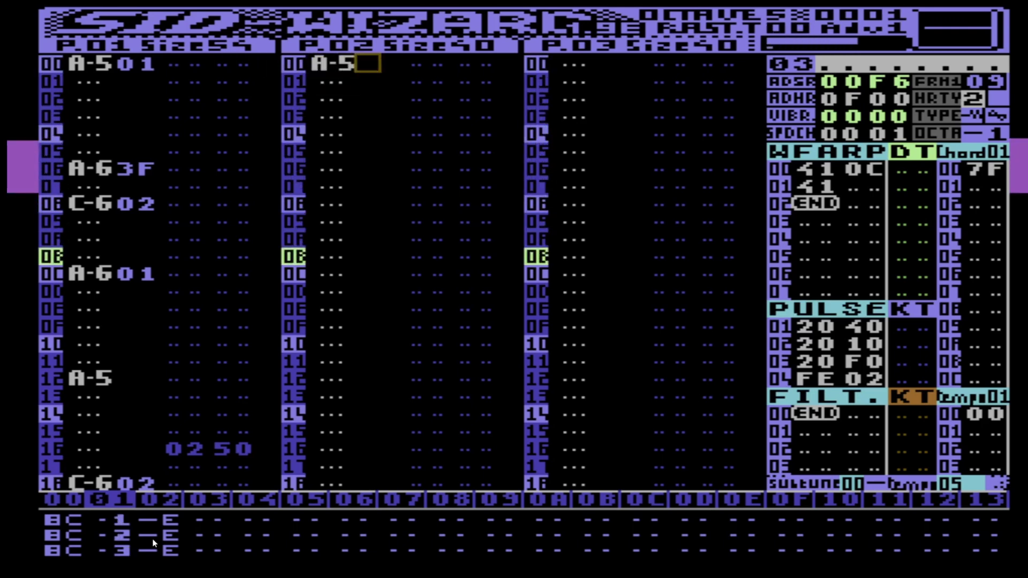
pyautogui.press('F7')
pyautogui.press('Up')
pyautogui.press('Up')
pyautogui.press('Right')
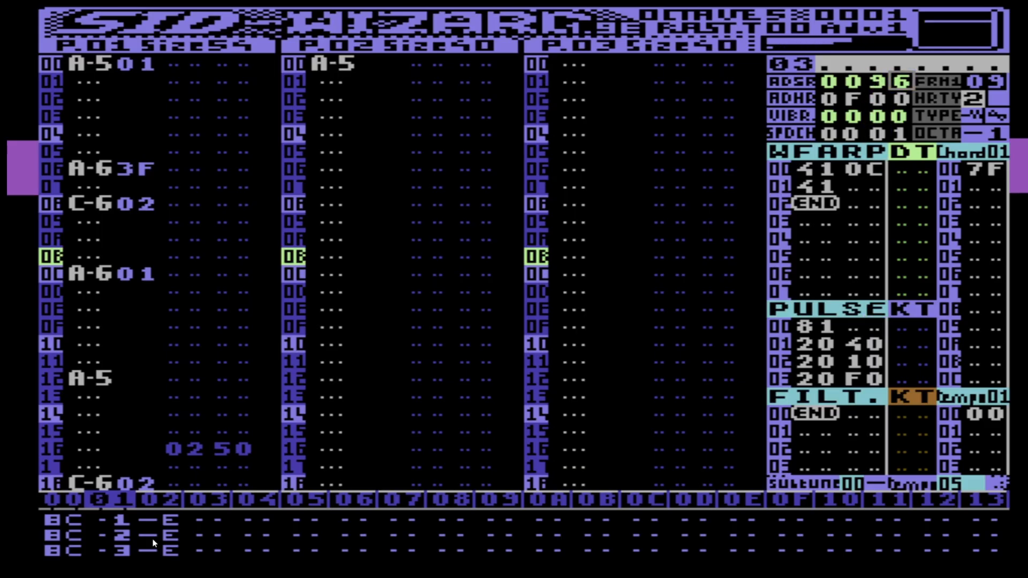
pyautogui.press('Left')
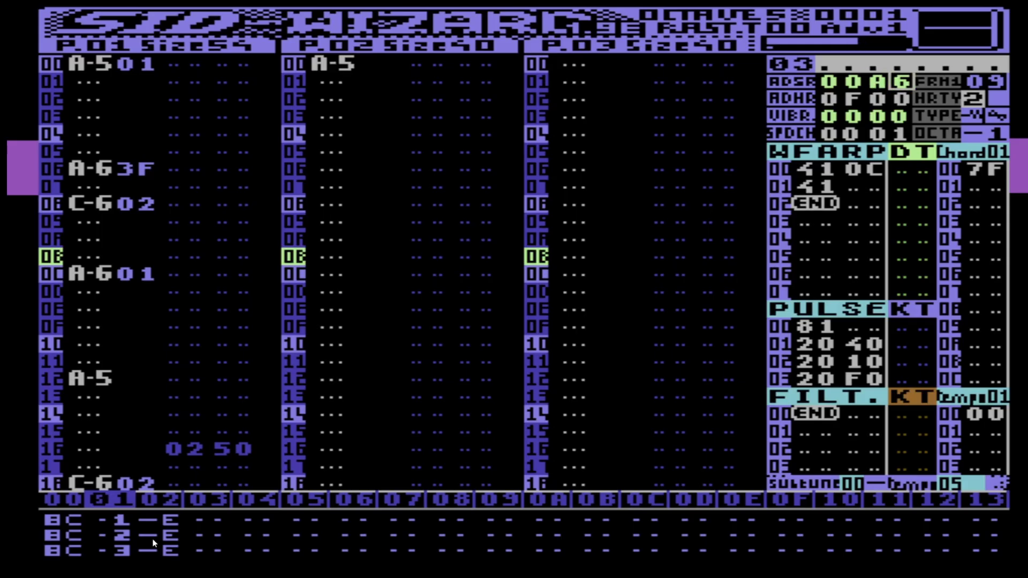
pyautogui.press('Left')
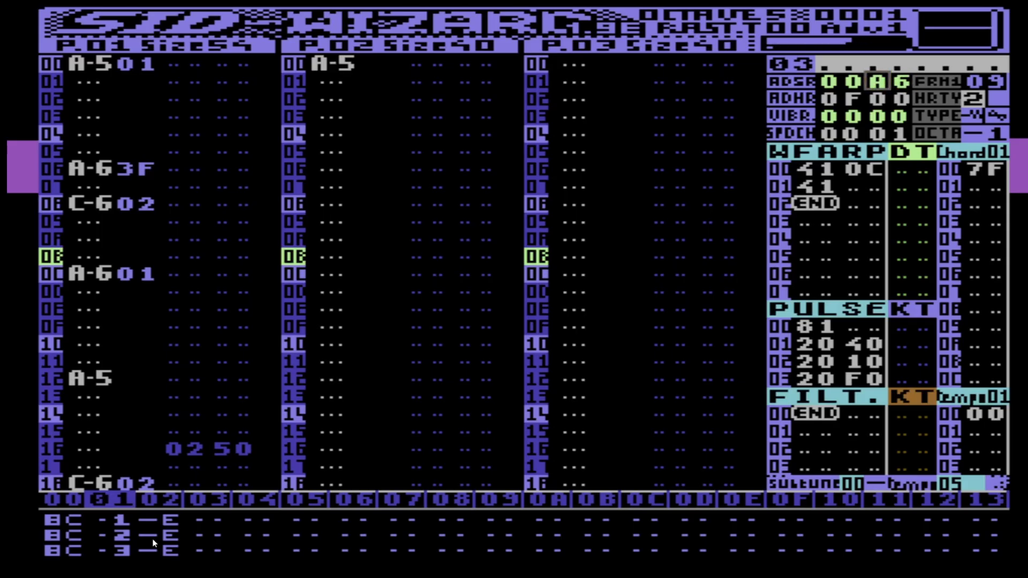
# Replace the note on row 00 of pattern 02 with C-7 and play the tune.
pyautogui.press('Left')
pyautogui.press('Left')
pyautogui.press('Left')
pyautogui.press('Left')
pyautogui.press('Left')
pyautogui.press('Left')
pyautogui.press('Left')
pyautogui.press('Left')
pyautogui.press('Left')
pyautogui.press('Left')
pyautogui.press('Left')
pyautogui.press('Left')
pyautogui.press('Left')
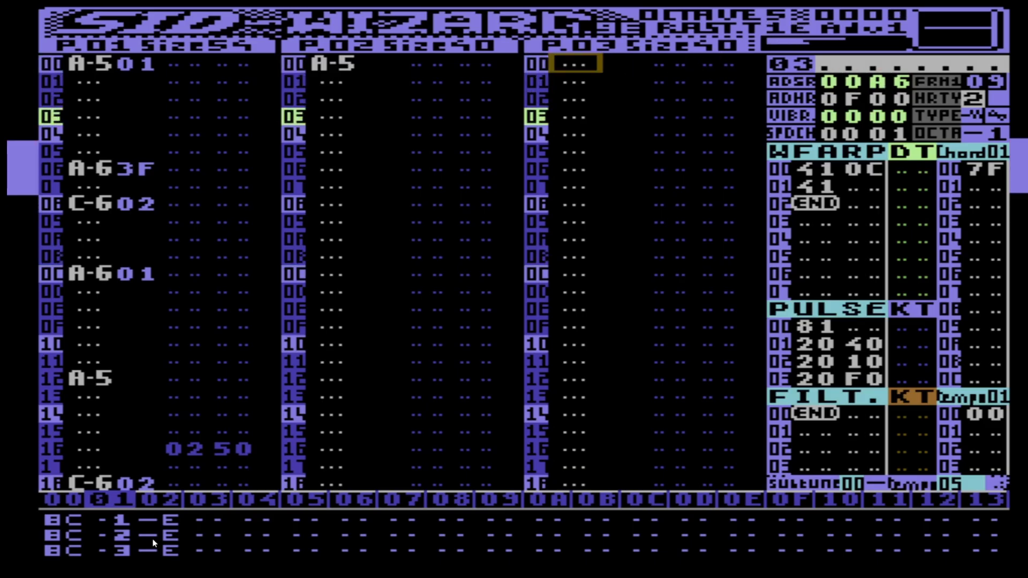
pyautogui.press('Left')
pyautogui.press('Left')
pyautogui.press('Left')
pyautogui.press('Right')
pyautogui.press('u')
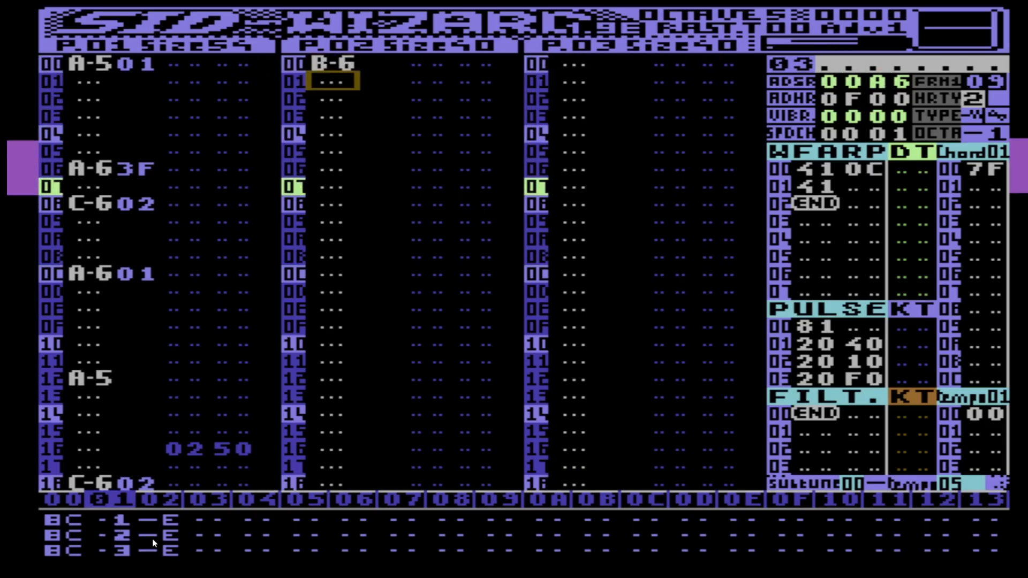
pyautogui.press('Right')
pyautogui.press('Left')
pyautogui.press('i')
pyautogui.press('Down')
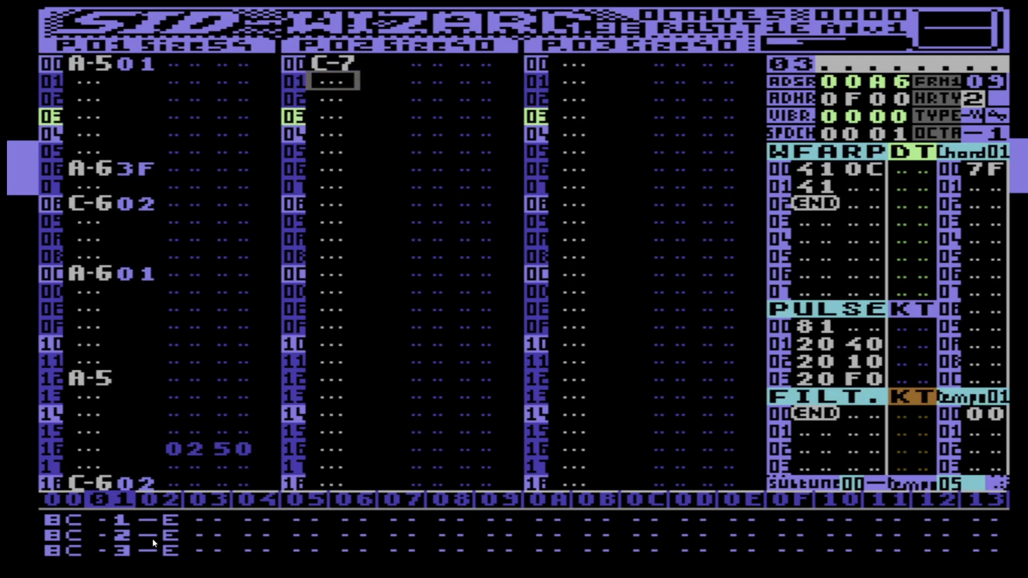
# Set instrument 03's vibrato to 6418.
pyautogui.press('Down')
pyautogui.press('Right')
pyautogui.press('Right')
pyautogui.press('Right')
pyautogui.press('Right')
pyautogui.press('Right')
pyautogui.press('Right')
pyautogui.press('Right')
pyautogui.press('Right')
pyautogui.press('Right')
pyautogui.press('Right')
pyautogui.press('Right')
pyautogui.press('Right')
pyautogui.press('Right')
pyautogui.press('Right')
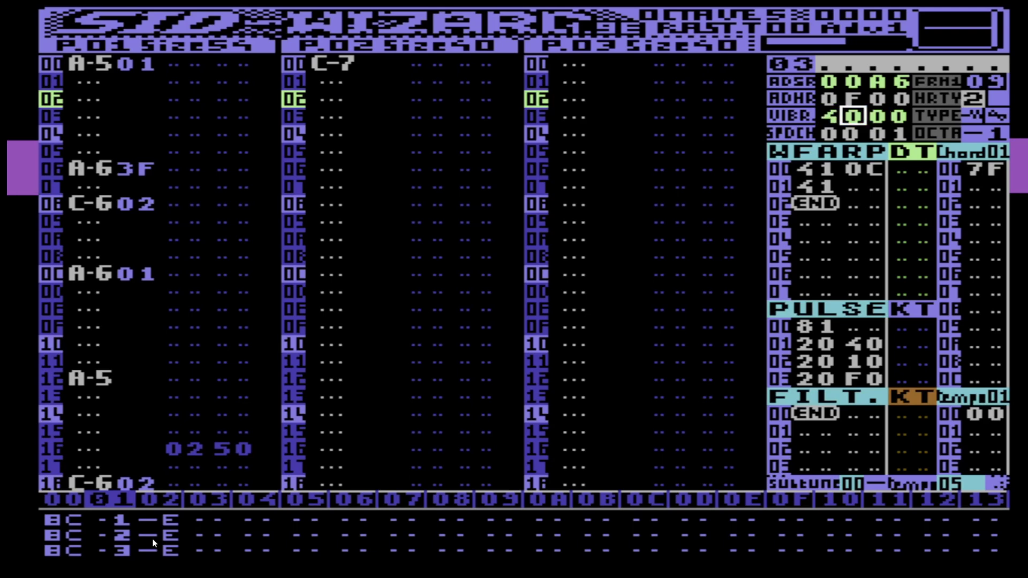
pyautogui.write('7')
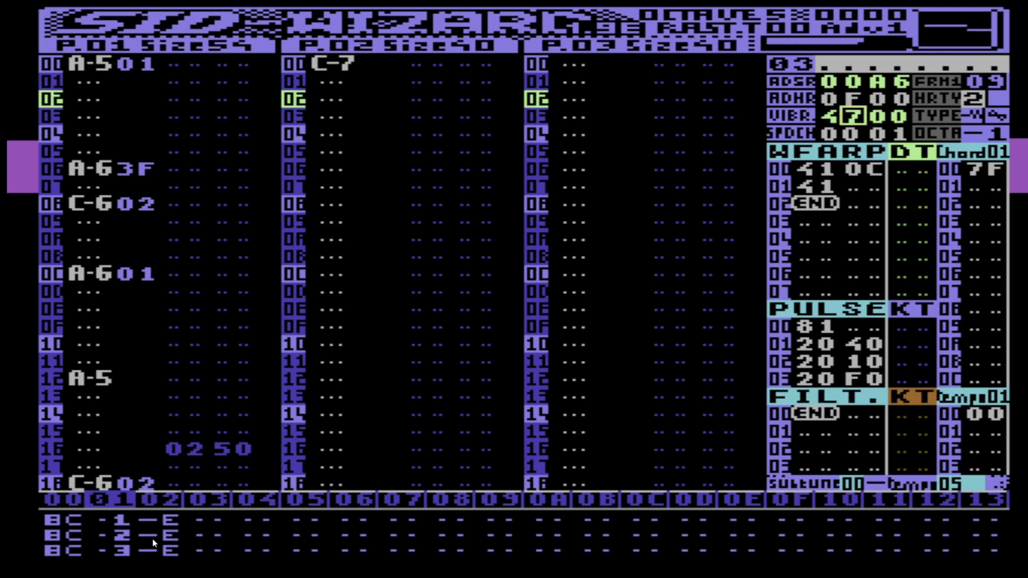
pyautogui.write('4')
pyautogui.write('7')
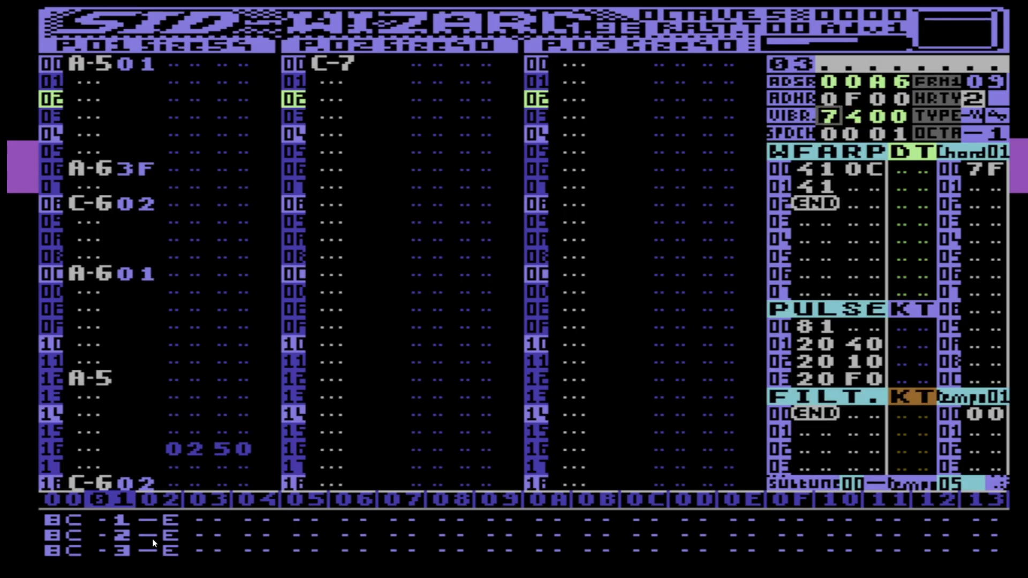
pyautogui.write('640')
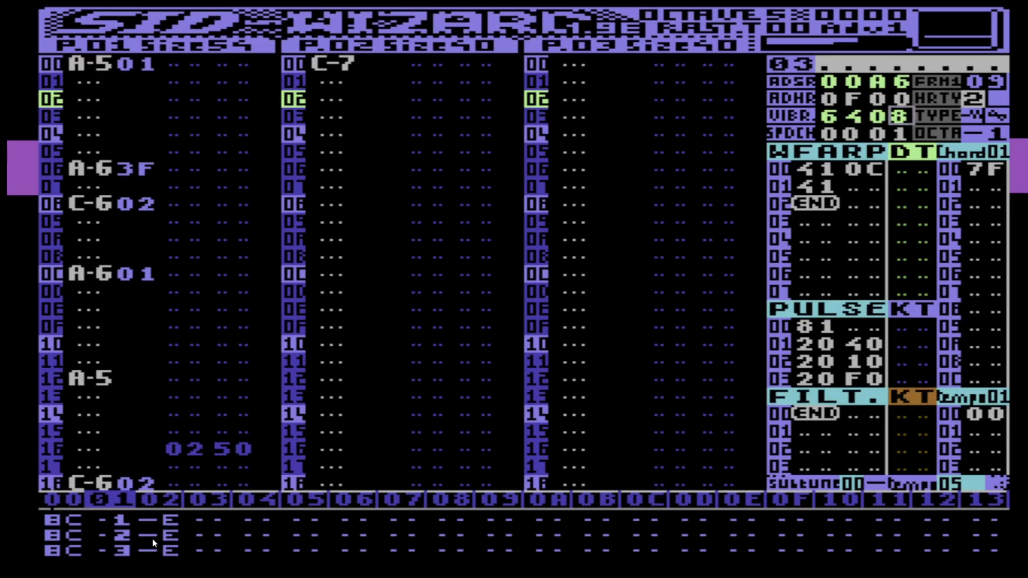
pyautogui.write('8')
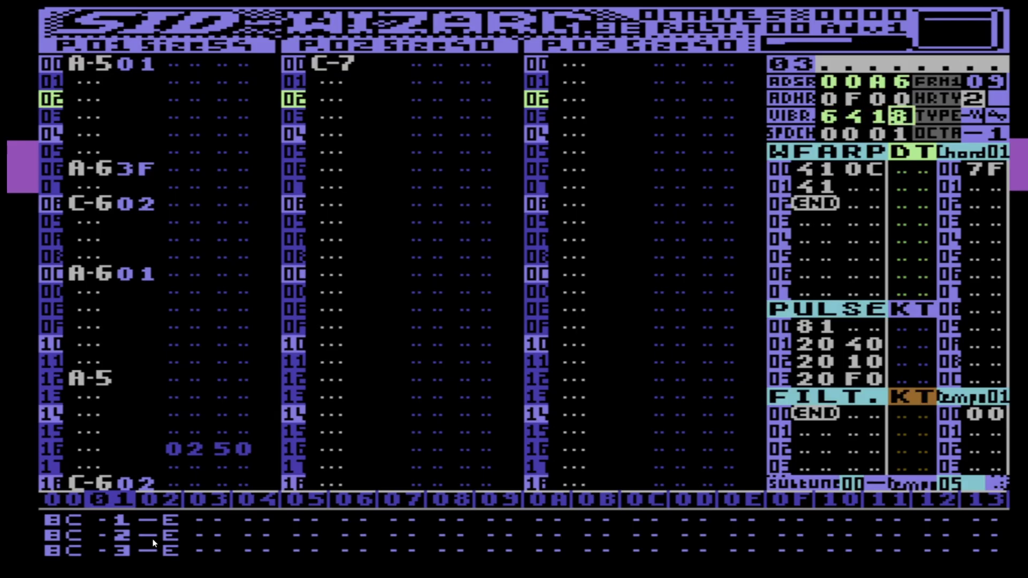
pyautogui.press('Left')
pyautogui.press('Left')
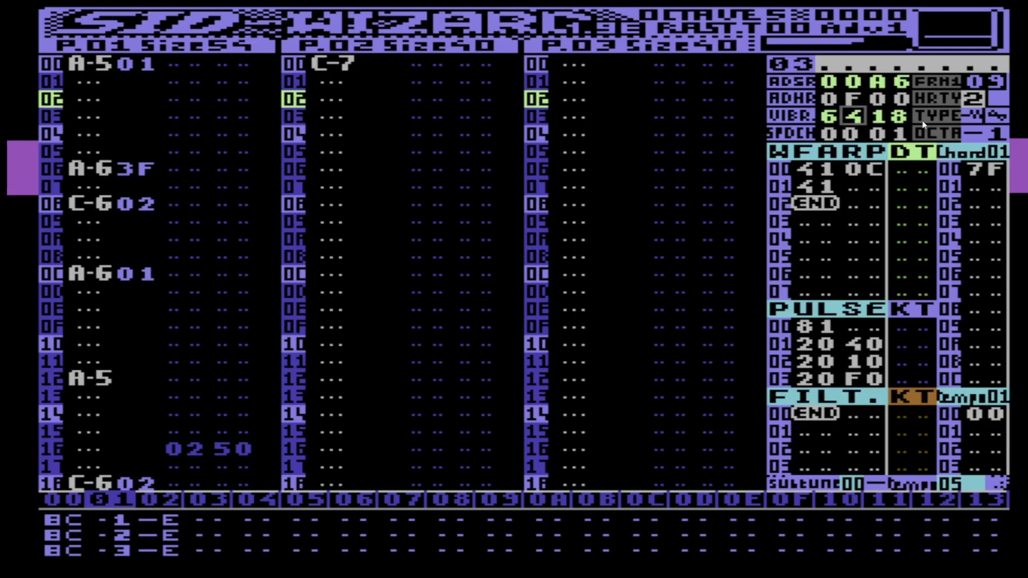
# Play the tune from the start to hear pattern 02's vibrato note against the bass and snare.
pyautogui.press('F1')
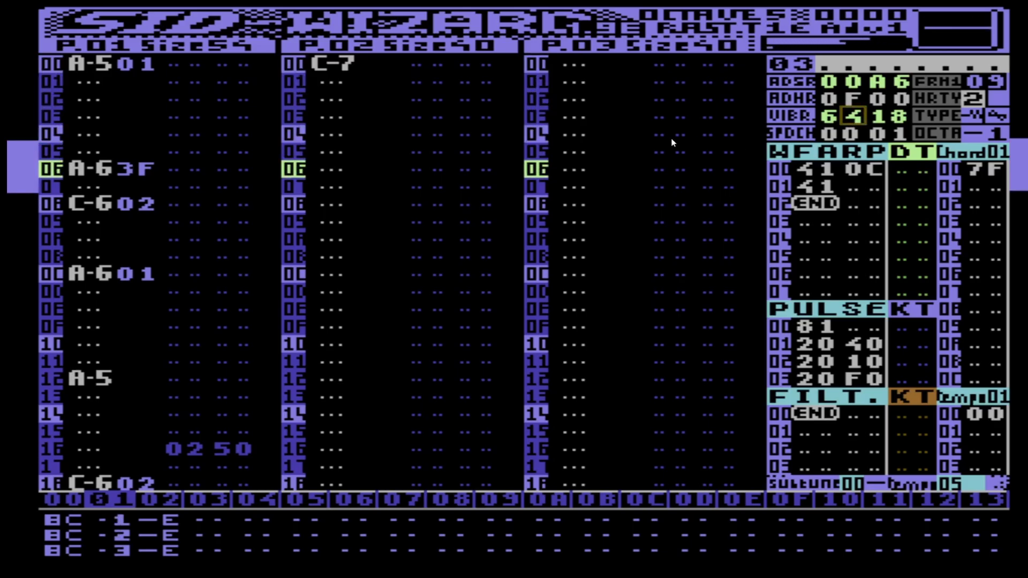
pyautogui.press('Left')
pyautogui.press('Left')
pyautogui.press('Left')
pyautogui.press('Left')
pyautogui.press('Left')
pyautogui.press('Left')
pyautogui.press('Left')
pyautogui.press('Left')
pyautogui.press('Left')
pyautogui.press('Left')
pyautogui.press('Left')
pyautogui.press('Left')
pyautogui.press('Left')
pyautogui.press('Left')
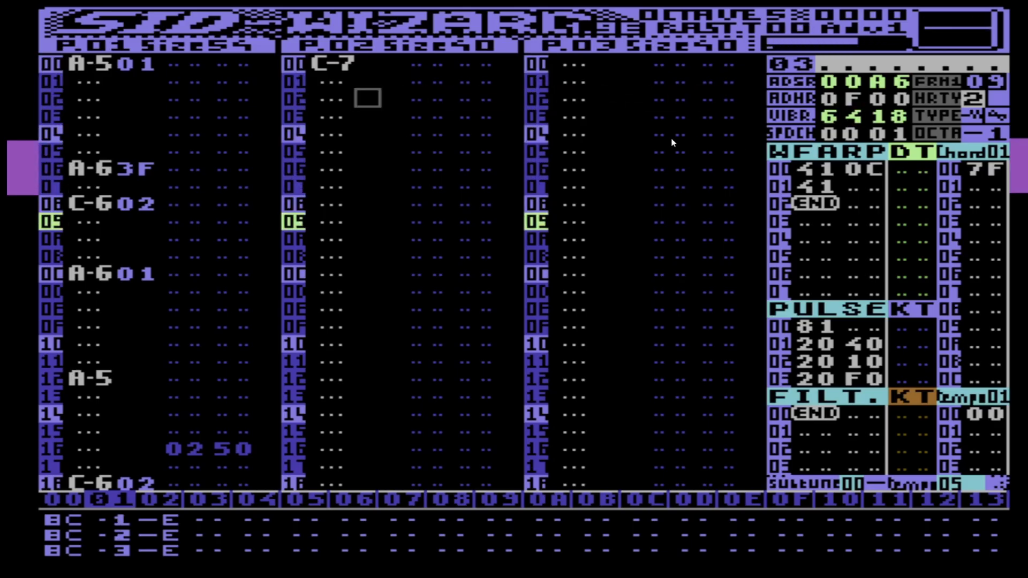
pyautogui.press('Down')
pyautogui.press('Down')
pyautogui.press('Down')
pyautogui.press('Down')
pyautogui.press('Down')
pyautogui.press('Down')
pyautogui.press('Down')
pyautogui.press('Down')
pyautogui.press('Left')
pyautogui.press('F1')
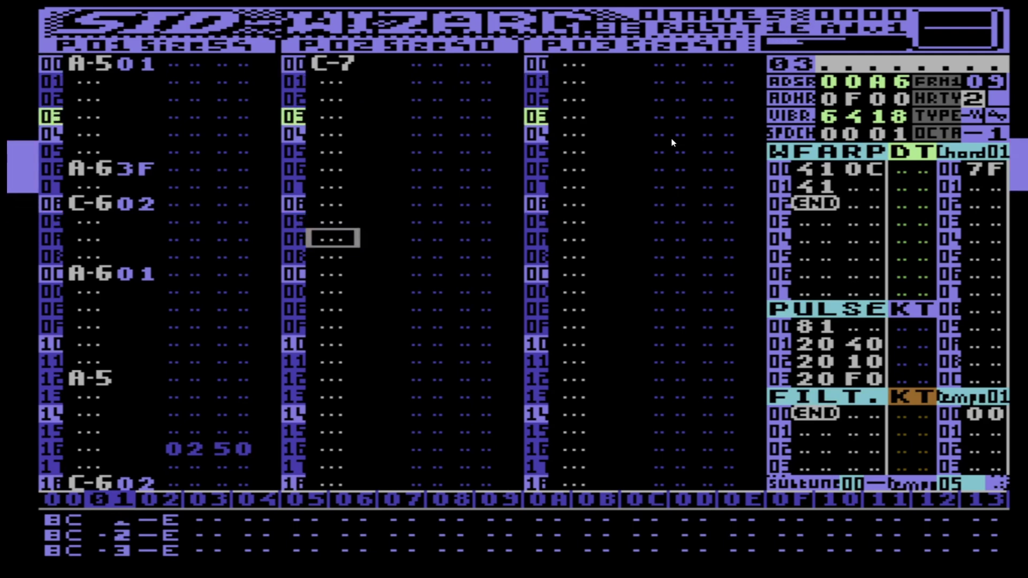
# Enter a gate-off on row 08 of pattern 02 to end the C-7 note.
pyautogui.press('Up')
pyautogui.press('Up')
pyautogui.press('Up')
pyautogui.press('Up')
pyautogui.press('Up')
pyautogui.press('Up')
pyautogui.press('Up')
pyautogui.press('Up')
pyautogui.press('Up')
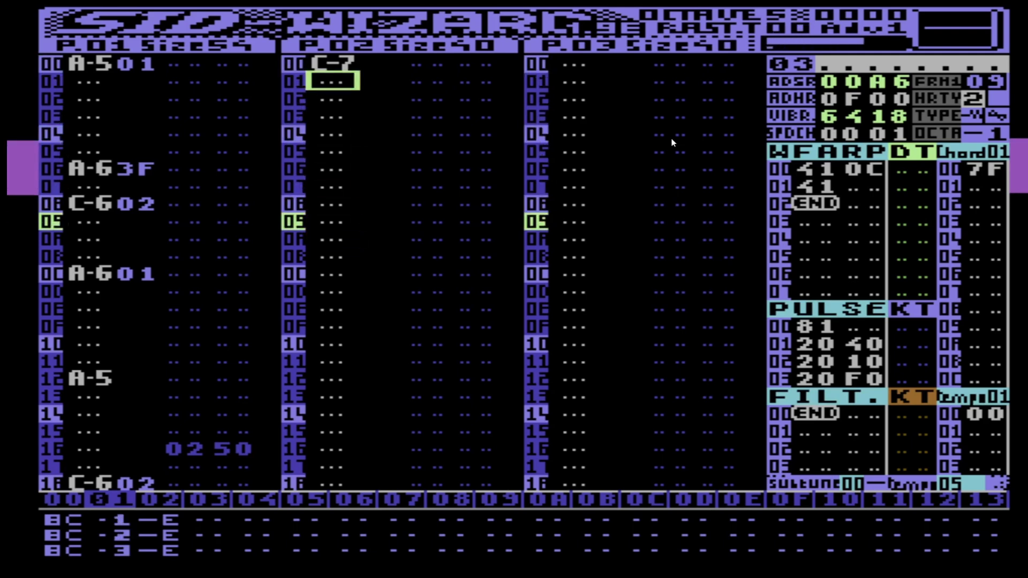
pyautogui.press('Up')
pyautogui.press('Down')
pyautogui.press('Down')
pyautogui.press('Down')
pyautogui.press('Down')
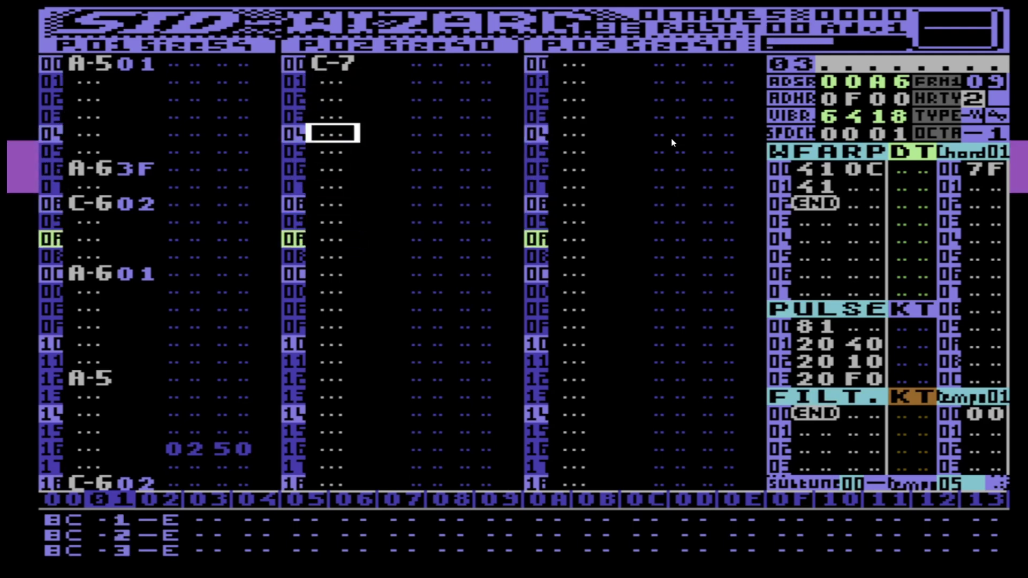
pyautogui.press('Down')
pyautogui.press('Down')
pyautogui.press('Down')
pyautogui.press('Down')
pyautogui.press('Down')
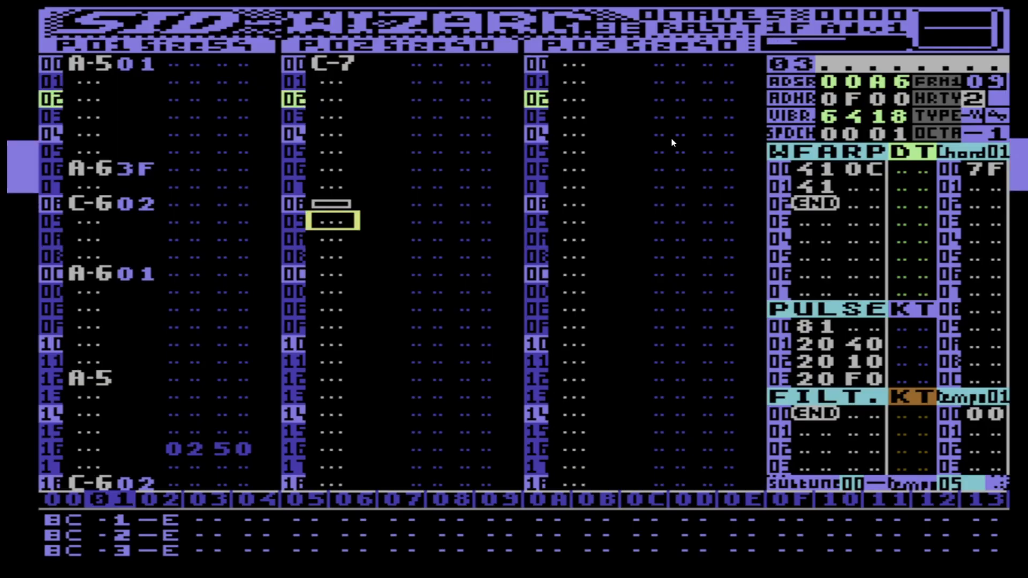
pyautogui.press('Up')
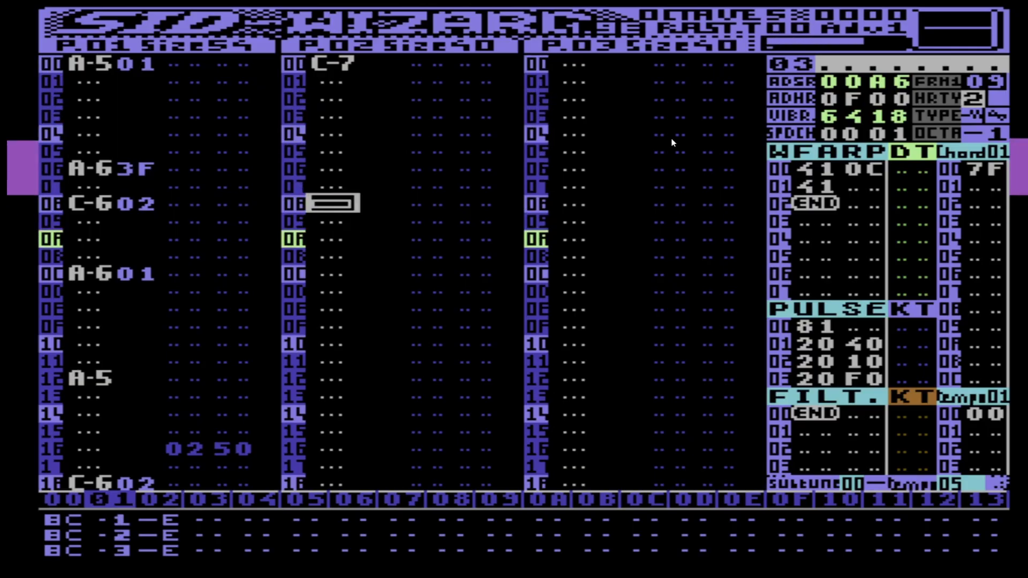
pyautogui.press('Up')
pyautogui.press('Up')
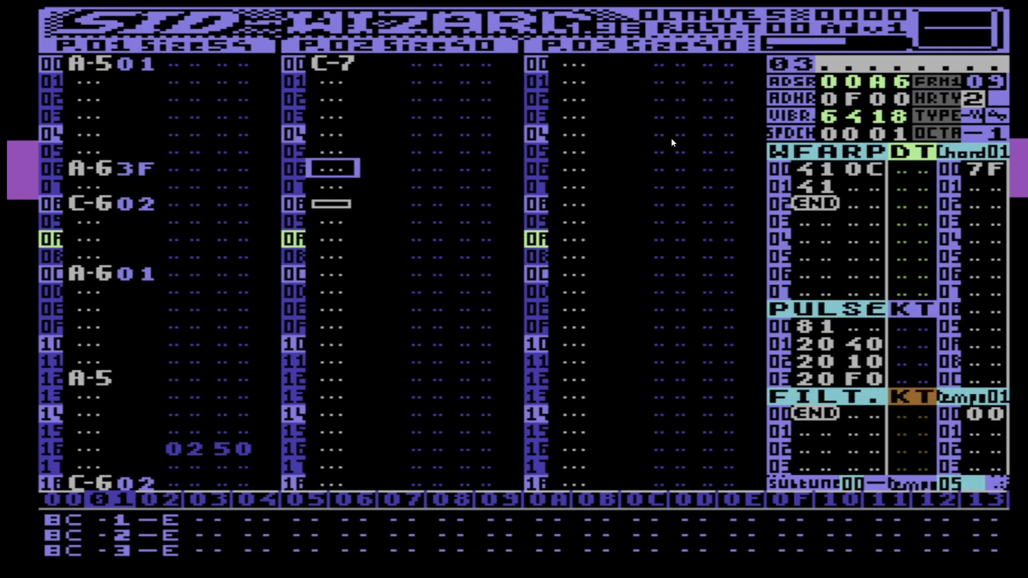
# Move the gate-off in pattern 02 up to row 06 and enter C-7 on row 08.
pyautogui.press('BackSpace')
pyautogui.press('BackSpace')
pyautogui.press('Down')
pyautogui.press('Down')
pyautogui.press('q')
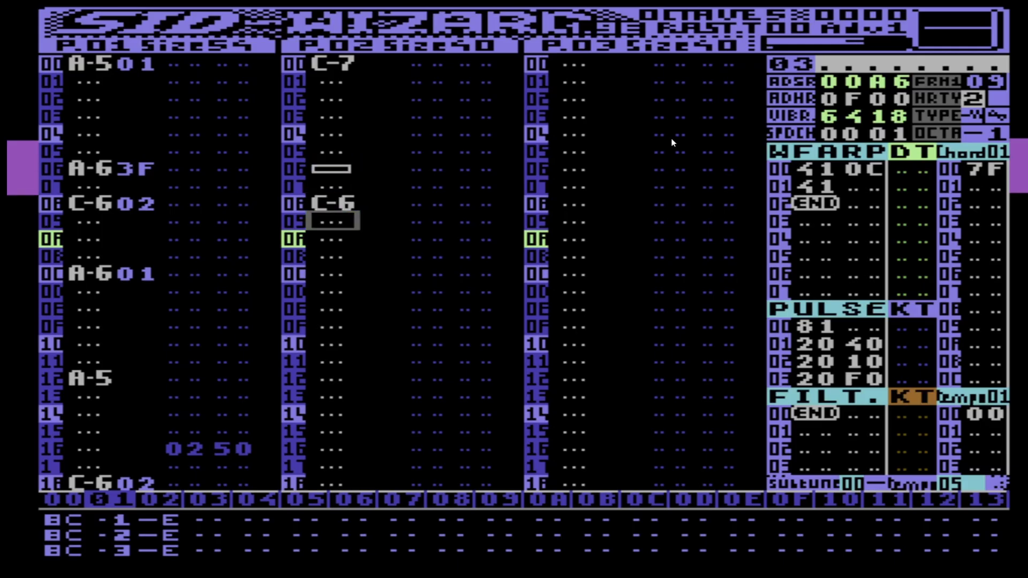
pyautogui.press('i')
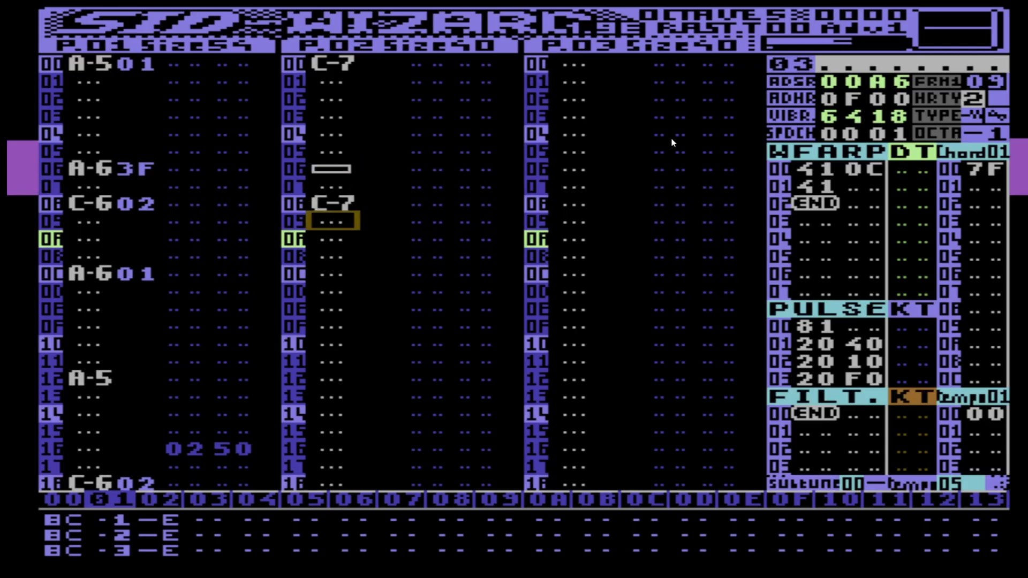
# Play the tune and move the gate-off in pattern 02 down to row 07, leaving row 06 empty.
pyautogui.press('F1')
pyautogui.press('F4')
pyautogui.press('Up')
pyautogui.press('Up')
pyautogui.press('Up')
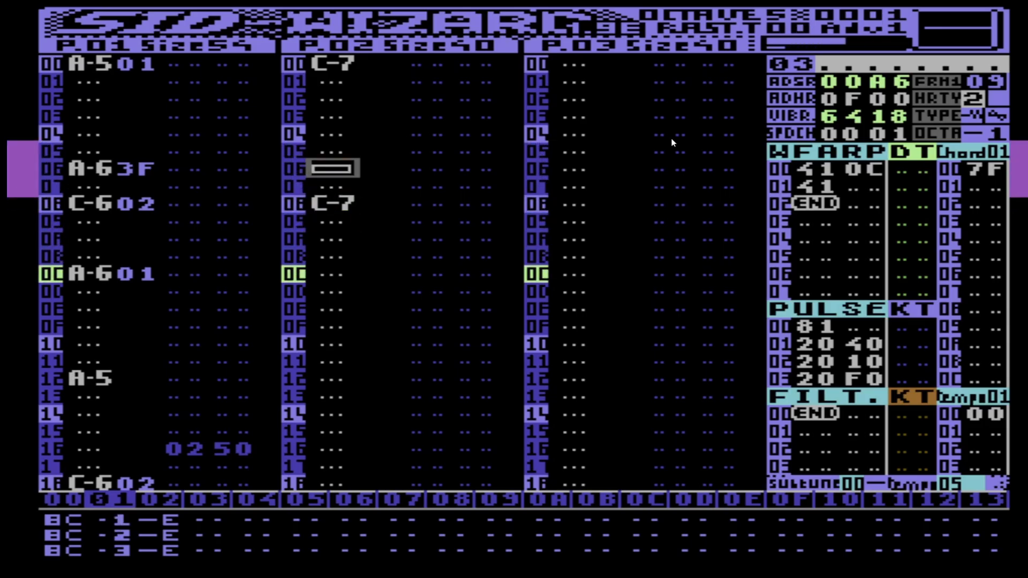
pyautogui.press('2')
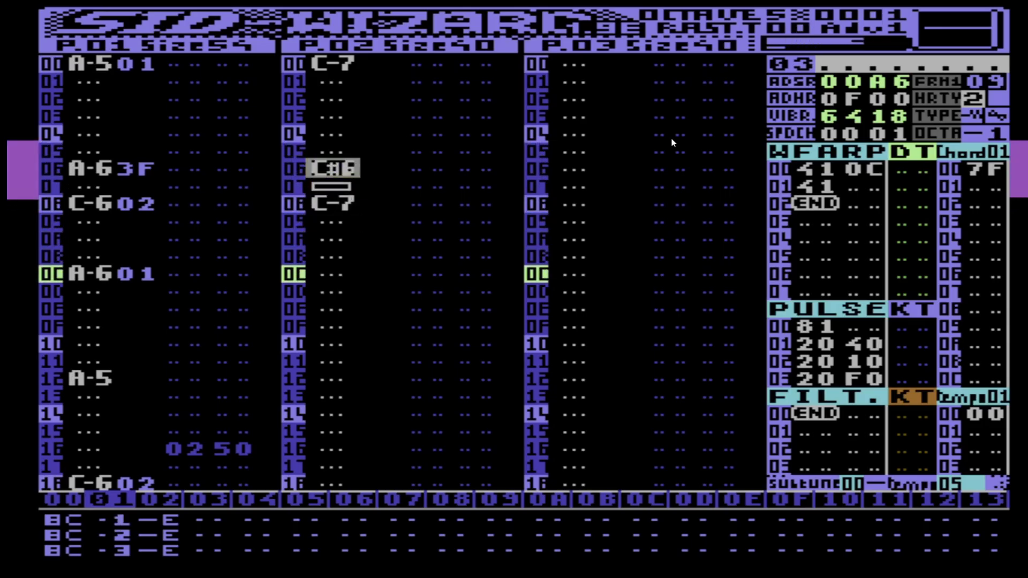
pyautogui.press('Delete')
# Add effect 02 to the C-7 on row 08 of pattern 02.
pyautogui.press('Right')
pyautogui.press('Down')
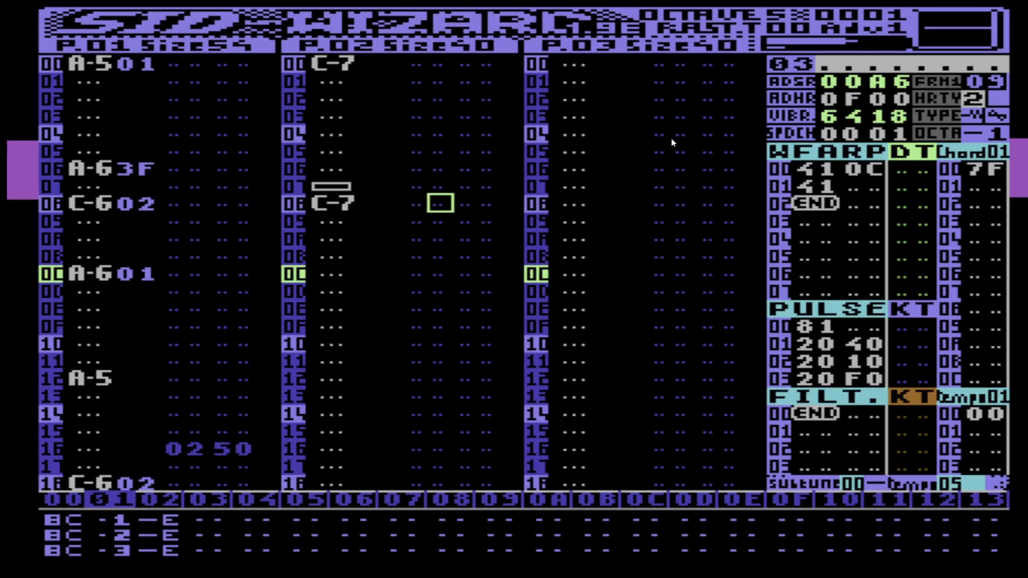
pyautogui.press('2')
pyautogui.press('Left')
pyautogui.press('Left')
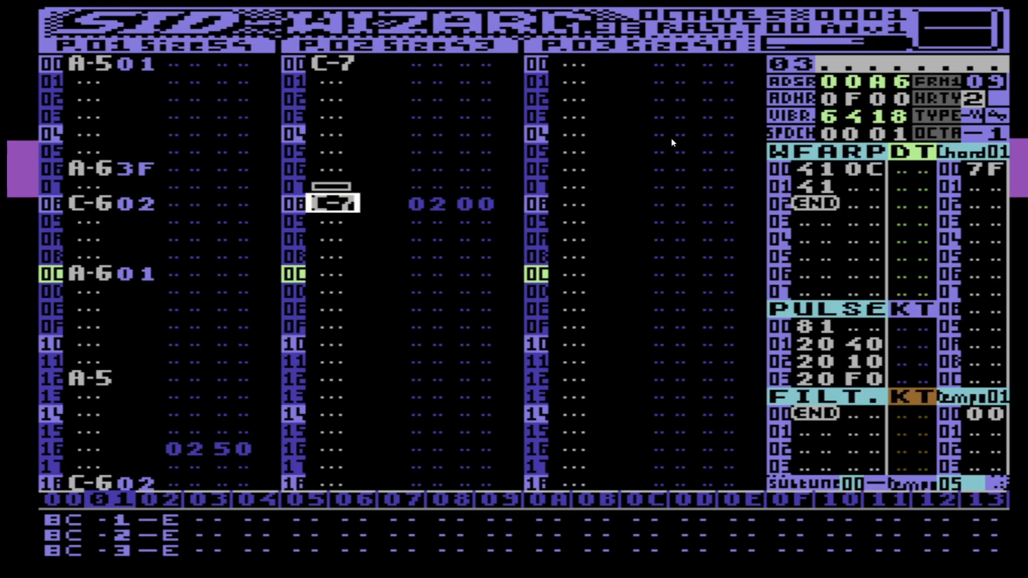
# Enter A-6 on row 0A of pattern 02, play the tune, and shift the note down to row 0C.
pyautogui.press('Down')
pyautogui.press('Down')
pyautogui.press('y')
pyautogui.press('F1')
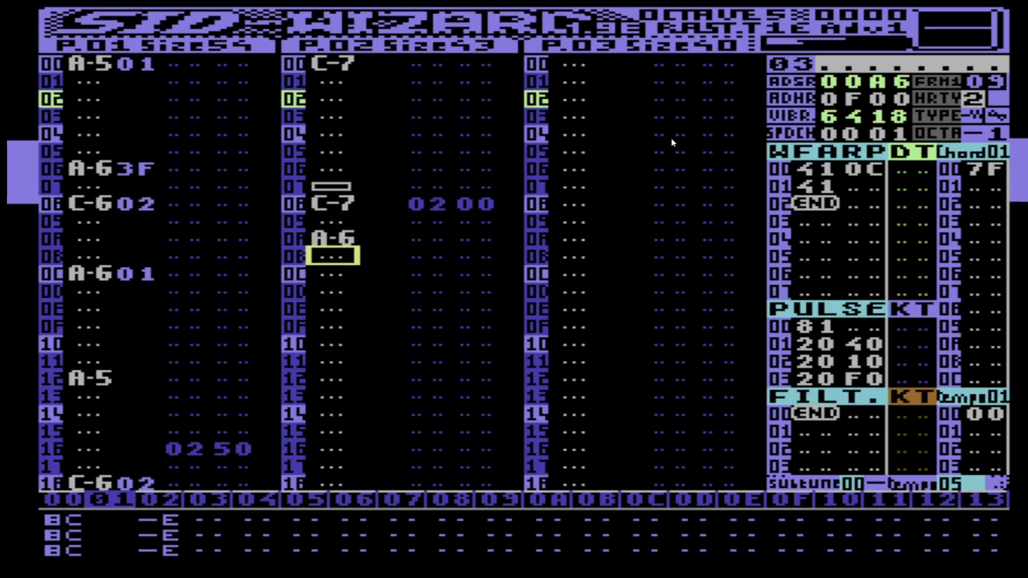
pyautogui.press('Up')
pyautogui.press('Insert')
pyautogui.press('Insert')
# Set the value of effect 02 on row 08 of pattern 02 to 20.
pyautogui.press('Right')
pyautogui.press('Right')
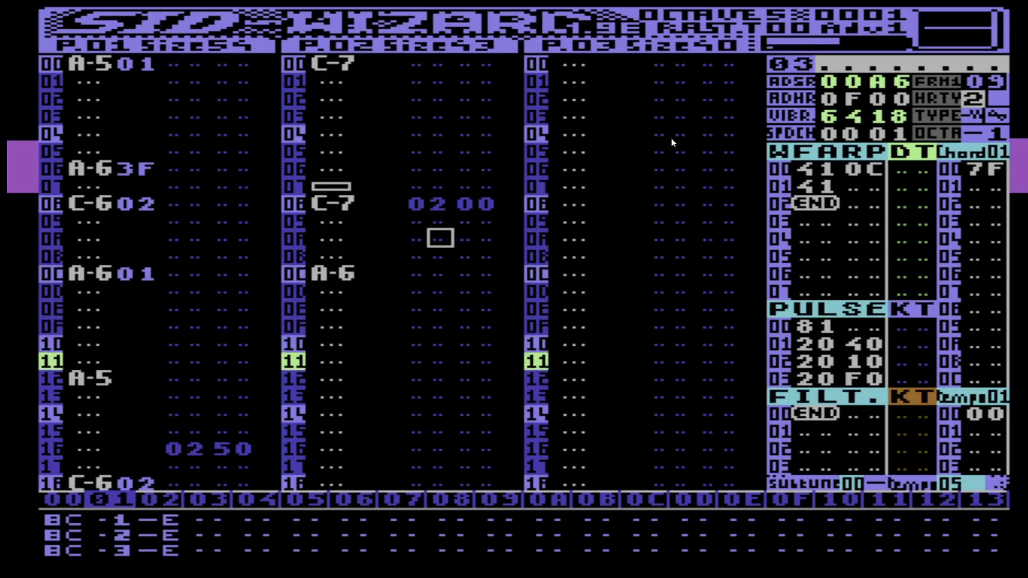
pyautogui.write('2')
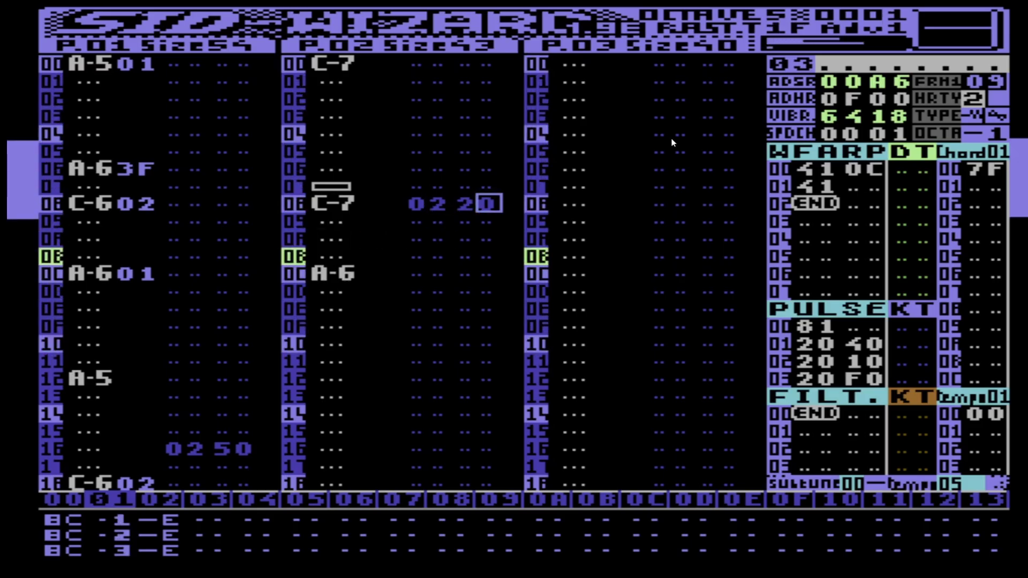
# Put 3F in the instrument column of the A-6 on row 0C of pattern 02.
pyautogui.press('Left')
pyautogui.press('Left')
pyautogui.press('Left')
pyautogui.press('Left')
pyautogui.press('Left')
pyautogui.press('Left')
pyautogui.press('Down')
pyautogui.press('Down')
pyautogui.press('Down')
pyautogui.press('Right')
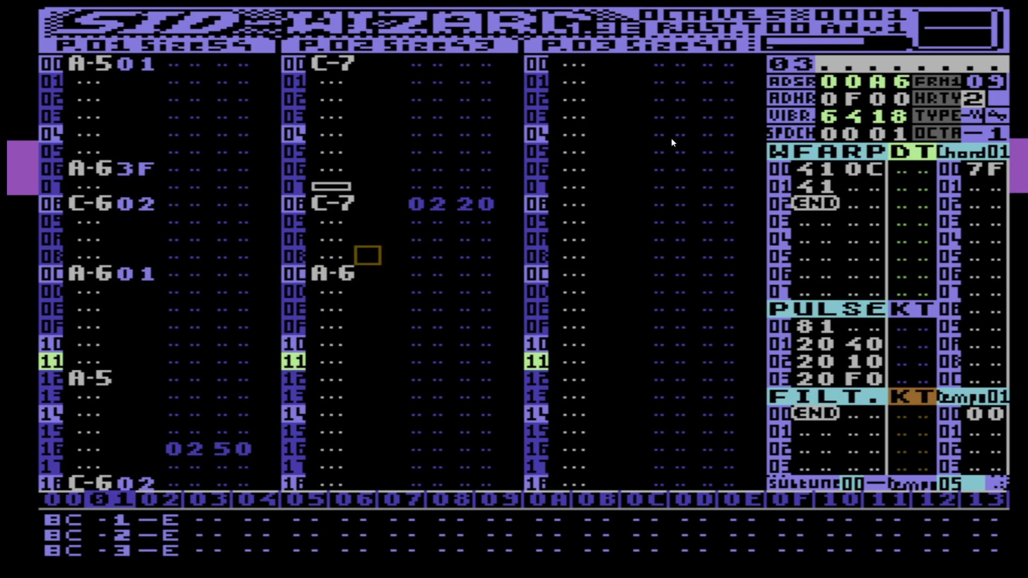
pyautogui.press('Down')
pyautogui.write('3f')
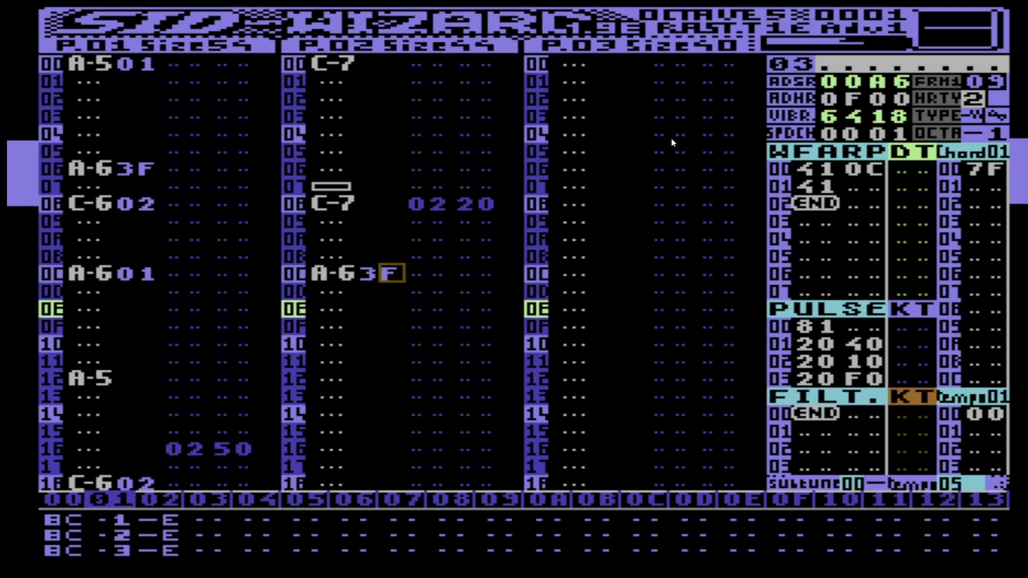
# Set the value of effect 02 on row 08 of pattern 02 to 30.
pyautogui.press('Up')
pyautogui.press('Up')
pyautogui.press('Up')
pyautogui.press('Up')
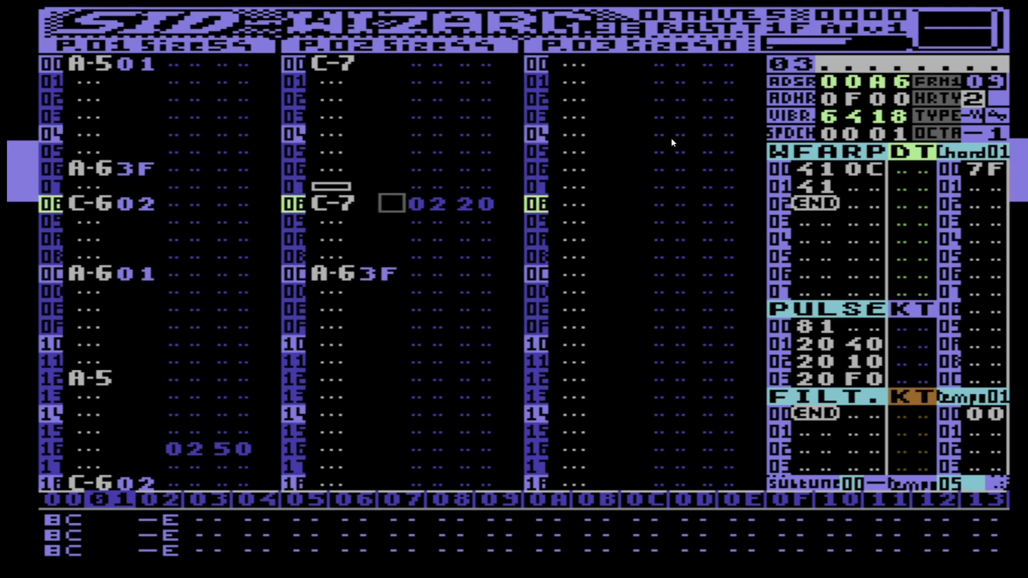
pyautogui.press('Down')
pyautogui.press('Right')
pyautogui.press('Right')
pyautogui.press('Up')
pyautogui.press('Right')
pyautogui.write('3')
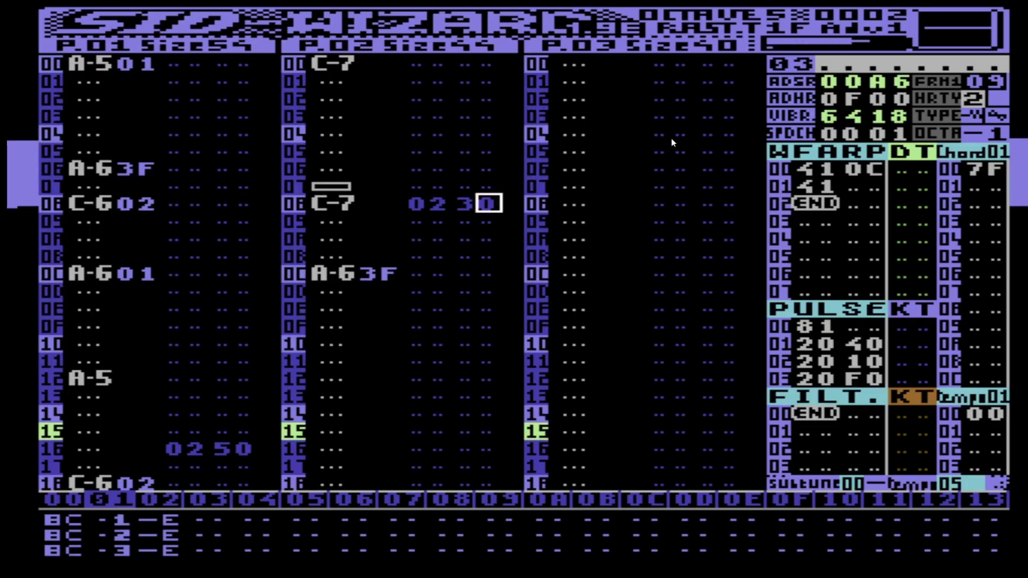
# Enter A-5 on row 12, C-6 on row 14 and E-6 on row 16 of pattern 02.
pyautogui.press('Down')
pyautogui.press('Down')
pyautogui.press('Down')
pyautogui.press('Down')
pyautogui.press('Down')
pyautogui.press('Down')
pyautogui.press('Down')
pyautogui.press('Down')
pyautogui.press('Down')
pyautogui.press('Down')
pyautogui.press('Down')
pyautogui.press('Down')
pyautogui.press('Down')
pyautogui.press('Down')
pyautogui.press('Down')
pyautogui.press('Down')
pyautogui.press('Down')
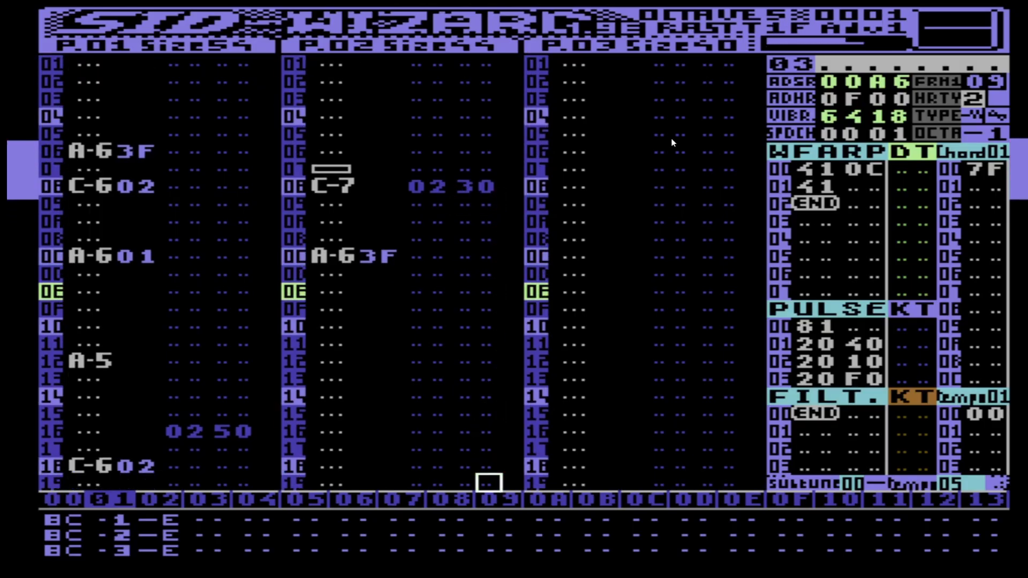
pyautogui.press('Up')
pyautogui.press('Left')
pyautogui.press('Left')
pyautogui.press('Left')
pyautogui.press('Up')
pyautogui.press('Up')
pyautogui.press('Up')
pyautogui.press('Up')
pyautogui.press('Up')
pyautogui.press('Up')
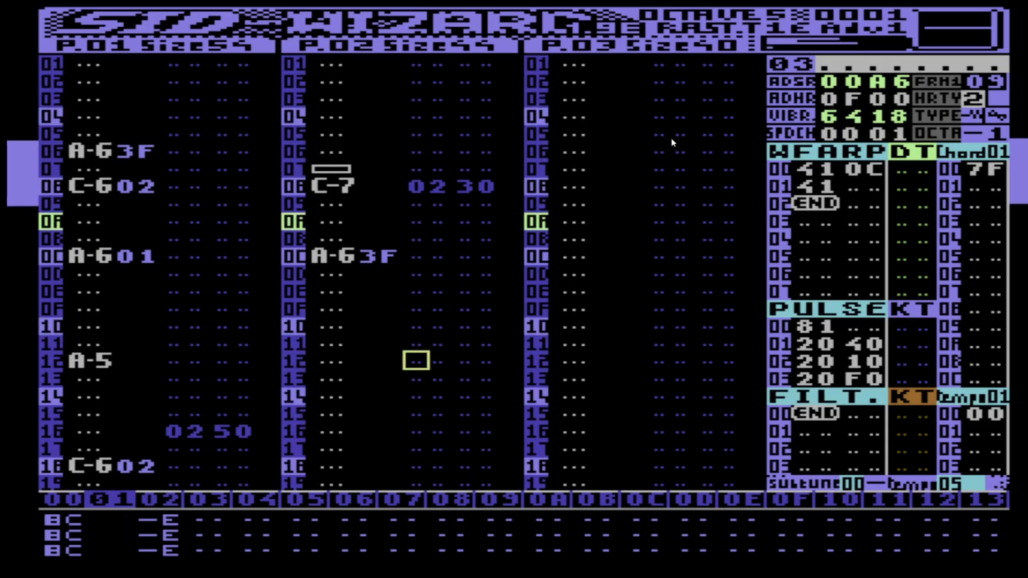
pyautogui.press('Up')
pyautogui.press('Left')
pyautogui.press('Left')
pyautogui.press('Left')
pyautogui.press('Down')
pyautogui.press('n')
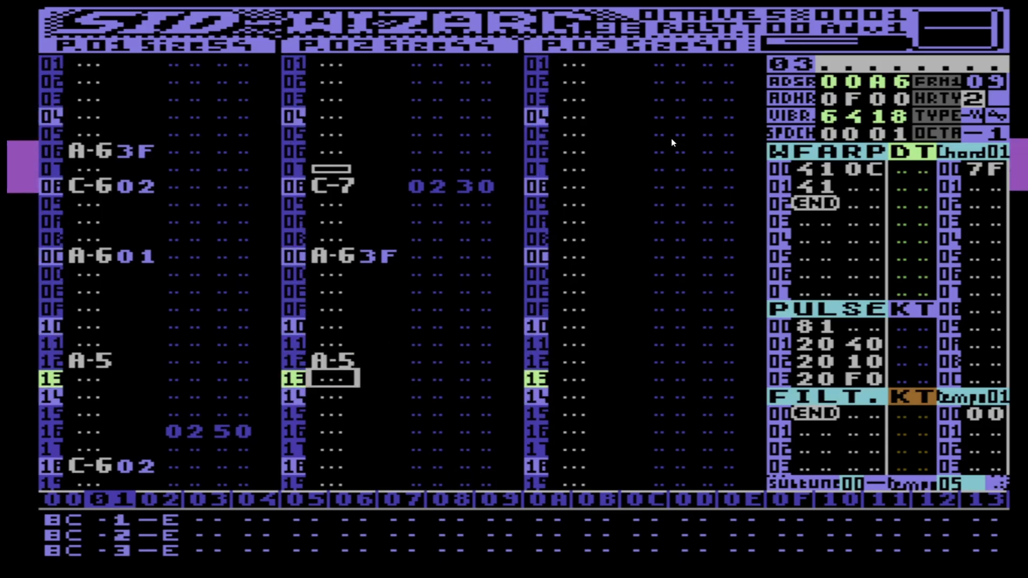
pyautogui.press('Down')
pyautogui.press('q')
pyautogui.press('Down')
pyautogui.press('e')
# Replace the note on row 12 of pattern 02 with B-5.
pyautogui.press('Up')
pyautogui.press('Up')
pyautogui.press('Up')
pyautogui.press('Up')
pyautogui.press('Up')
pyautogui.press('Up')
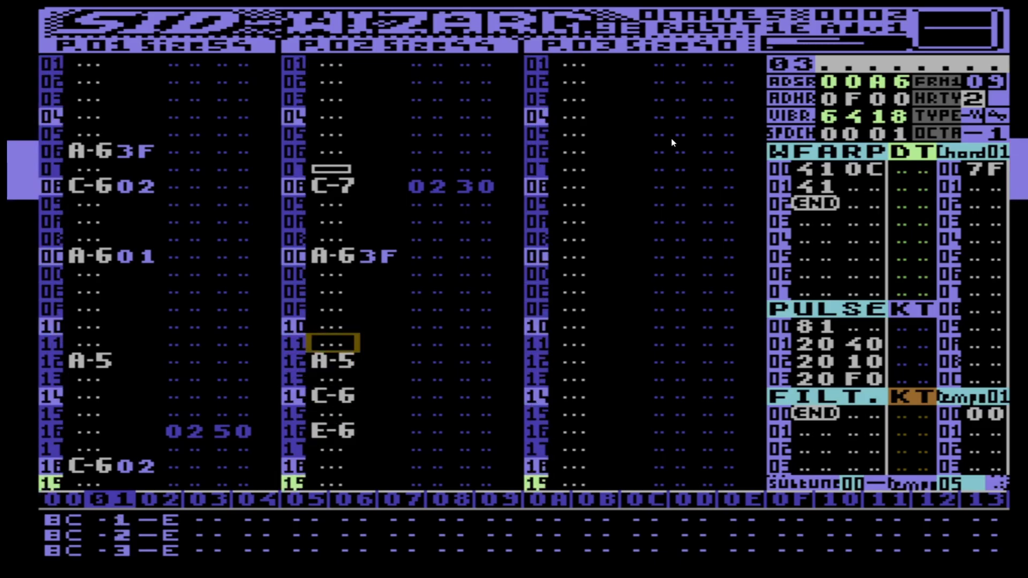
pyautogui.press('Down')
pyautogui.press('m')
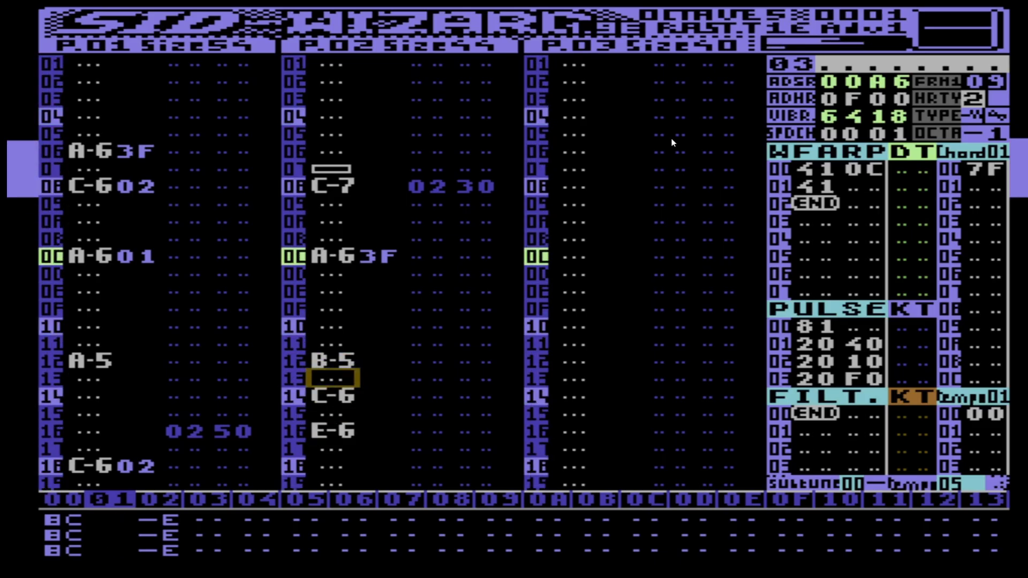
# Enter E-6 on row 1A and F-6 on row 1B of pattern 02.
pyautogui.press('Up')
pyautogui.press('Up')
pyautogui.press('Up')
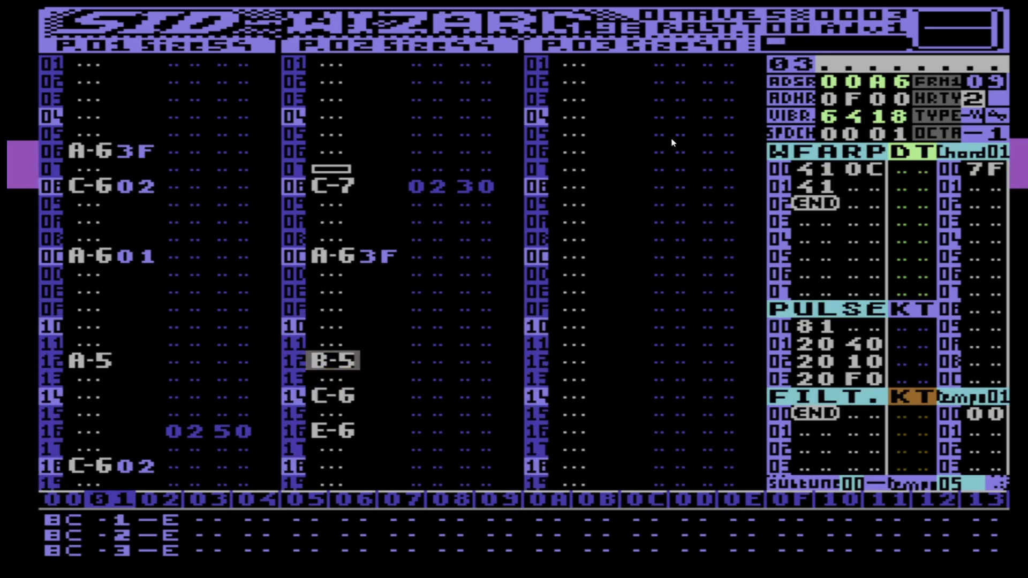
pyautogui.press('Down')
pyautogui.press('Down')
pyautogui.press('Down')
pyautogui.press('Down')
pyautogui.press('Down')
pyautogui.press('Down')
pyautogui.press('Down')
pyautogui.press('Down')
pyautogui.press('Down')
pyautogui.press('Down')
pyautogui.press('Down')
pyautogui.press('Down')
pyautogui.press('Down')
pyautogui.press('Down')
pyautogui.press('Down')
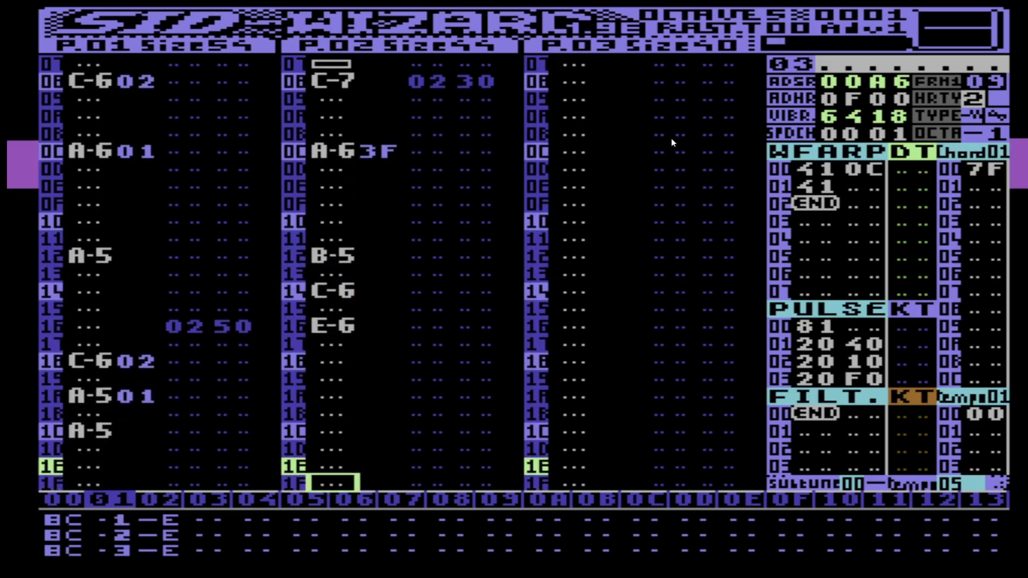
pyautogui.press('Up')
pyautogui.press('Up')
pyautogui.press('Up')
pyautogui.press('Up')
pyautogui.press('Up')
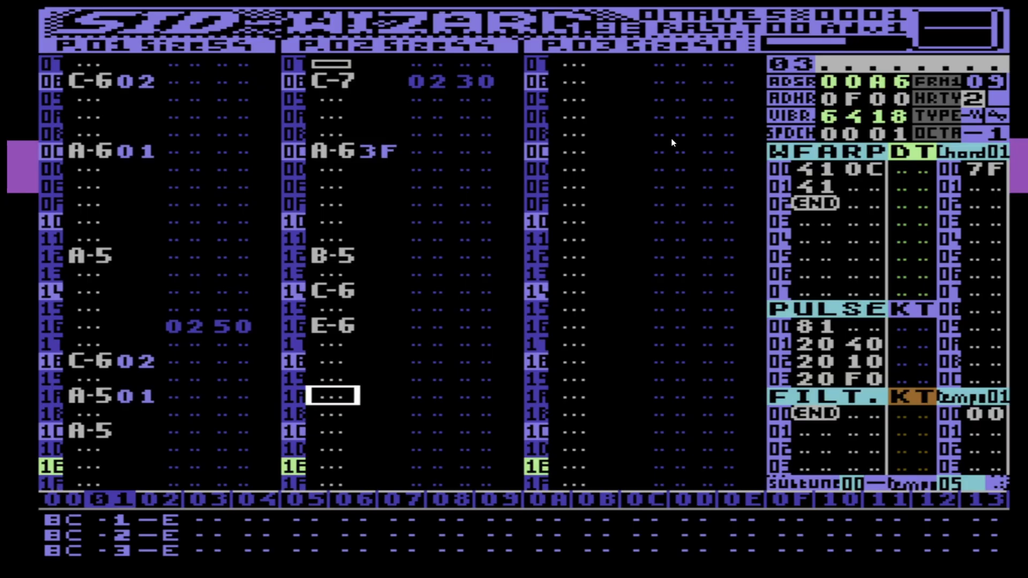
pyautogui.press('Up')
pyautogui.press('Down')
pyautogui.press('e')
pyautogui.press('r')
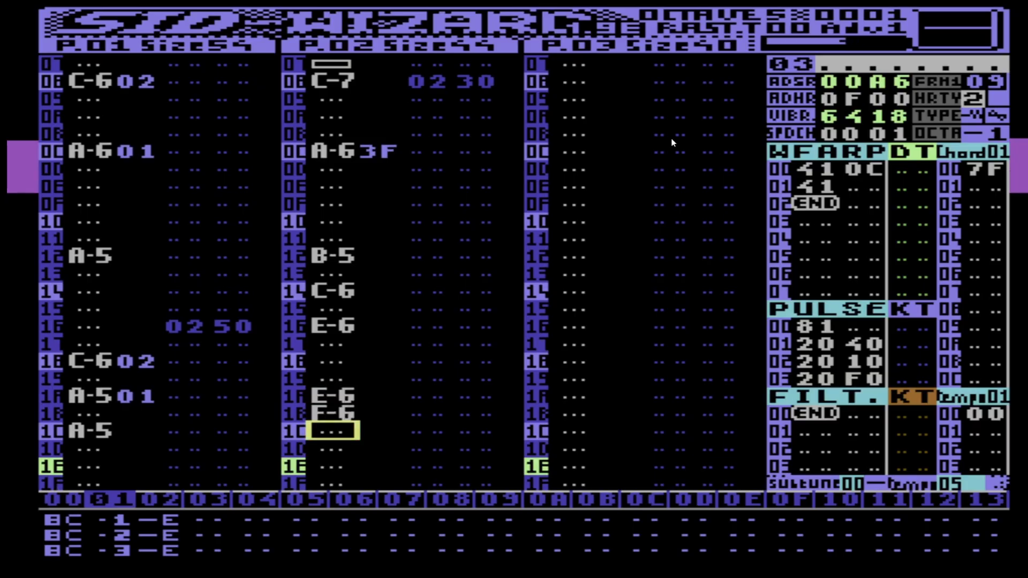
# Put 3F in the instrument column of the F-6 on row 1B and add effect 01 with value 30 on row 1A.
pyautogui.press('Up')
pyautogui.press('Right')
pyautogui.write('3f')
pyautogui.write('01')
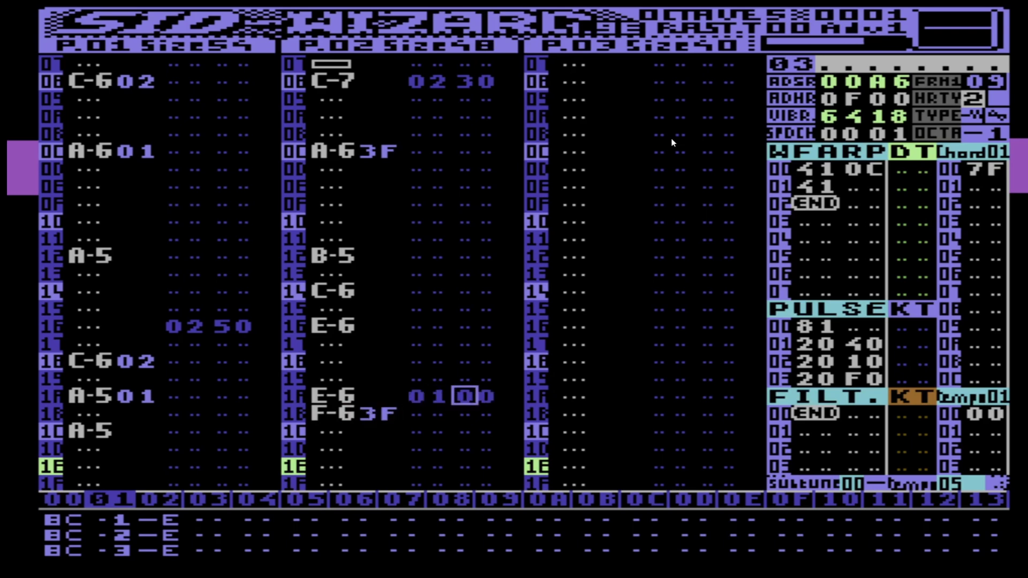
pyautogui.write('3')
# Play the tune from the start and review pattern 02's melody back towards its first rows.
pyautogui.press('Up')
pyautogui.press('Up')
pyautogui.press('Up')
pyautogui.press('Up')
pyautogui.press('F1')
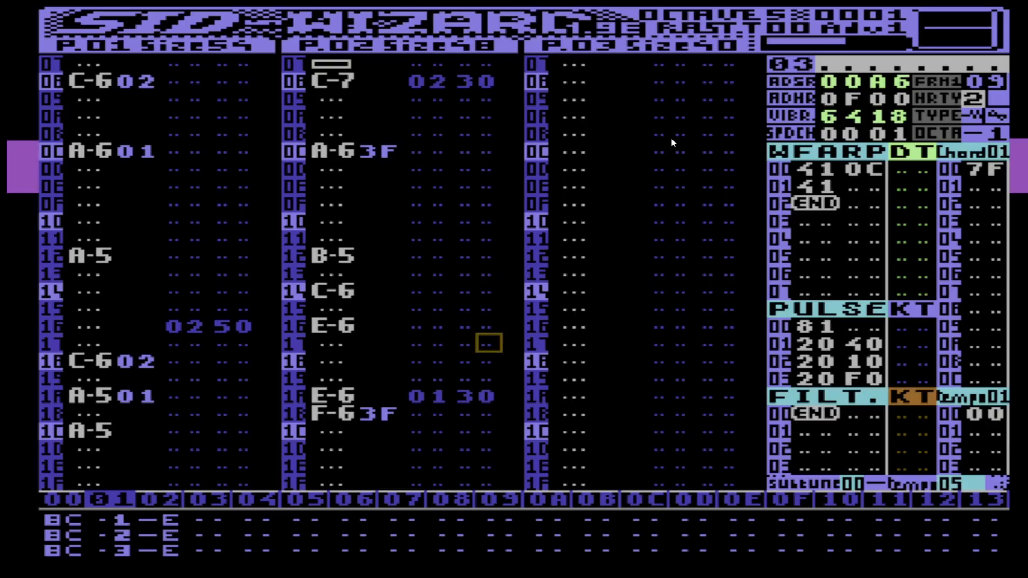
pyautogui.press('Up')
pyautogui.press('Up')
pyautogui.press('Up')
pyautogui.press('Up')
pyautogui.press('Up')
pyautogui.press('Up')
pyautogui.press('Up')
pyautogui.press('Up')
pyautogui.press('Up')
pyautogui.press('Up')
pyautogui.press('Up')
pyautogui.press('Up')
pyautogui.press('Up')
pyautogui.press('Up')
pyautogui.press('Up')
pyautogui.press('Up')
pyautogui.press('Up')
pyautogui.press('Up')
pyautogui.press('Up')
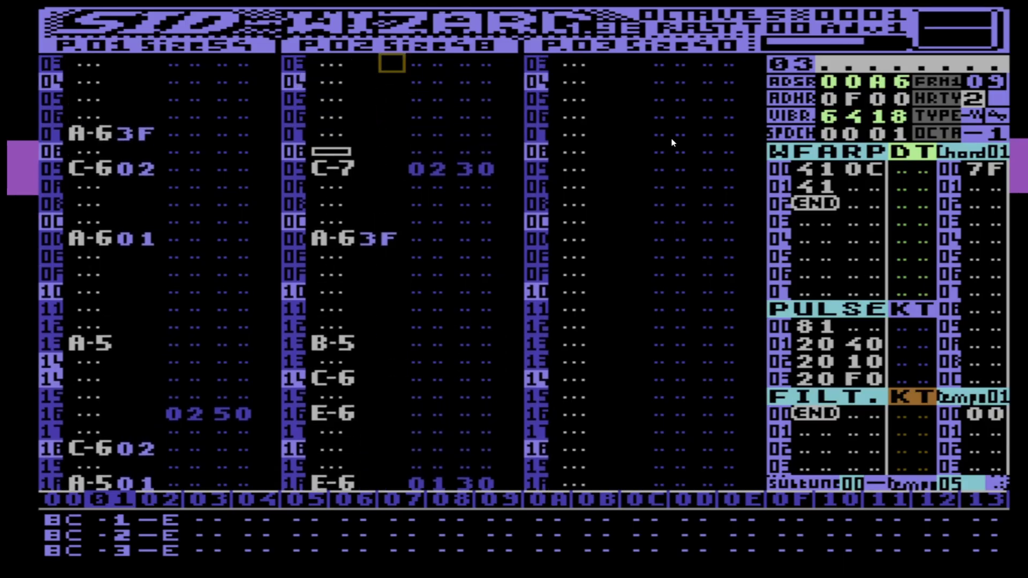
# Copy the melody on rows 00 to 1F of pattern 02 and paste it starting at row 20.
pyautogui.press('Left')
pyautogui.press('Left')
pyautogui.press('Down')
pyautogui.press('Down')
pyautogui.press('Down')
pyautogui.press('Down')
pyautogui.press('Down')
pyautogui.press('Up')
pyautogui.press('Up')
pyautogui.press('Up')
pyautogui.press('Up')
pyautogui.press('Up')
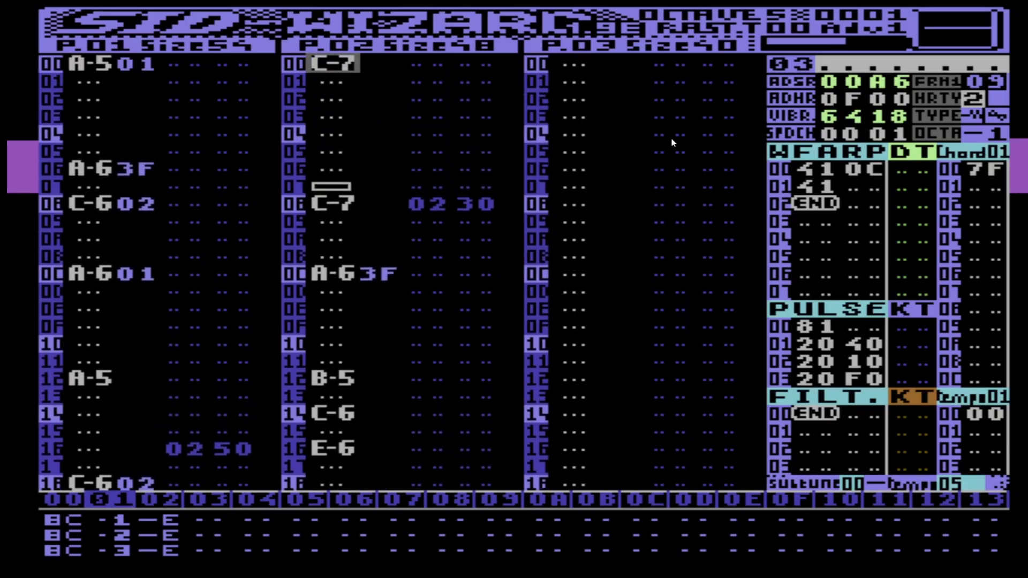
pyautogui.press('Down')
pyautogui.press('Down')
pyautogui.press('Down')
pyautogui.press('Down')
pyautogui.press('Down')
pyautogui.press('Down')
pyautogui.press('Down')
pyautogui.press('Down')
pyautogui.press('Down')
pyautogui.press('Down')
pyautogui.press('Down')
pyautogui.press('Down')
pyautogui.press('Down')
pyautogui.press('Down')
pyautogui.press('Down')
pyautogui.press('Down')
pyautogui.press('Down')
pyautogui.press('Down')
pyautogui.press('Down')
pyautogui.press('Down')
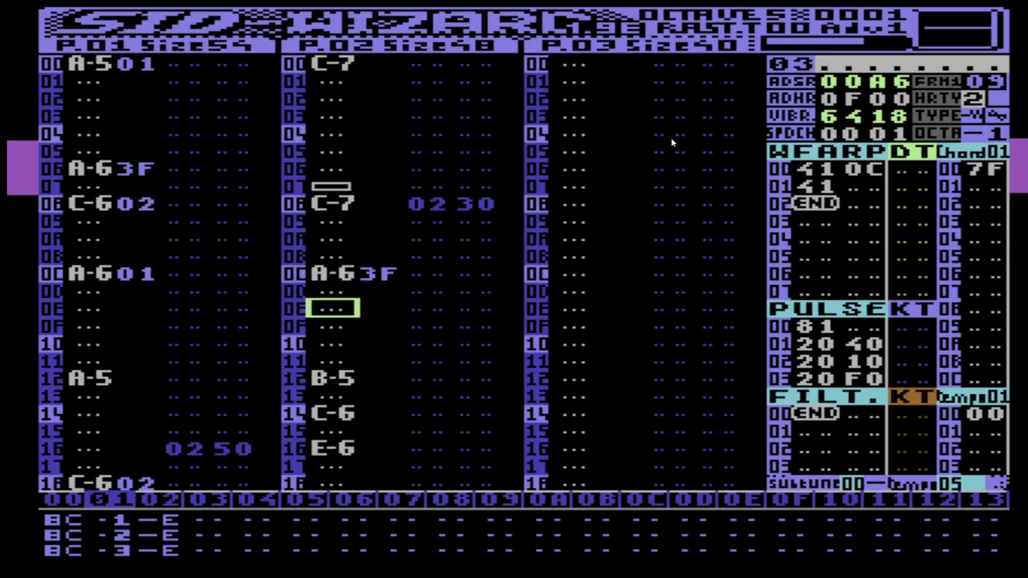
pyautogui.press('Down')
pyautogui.press('Down')
pyautogui.press('Down')
pyautogui.press('Down')
pyautogui.press('Down')
pyautogui.press('Down')
pyautogui.press('Down')
pyautogui.press('Down')
pyautogui.press('Down')
pyautogui.press('Down')
pyautogui.press('Down')
pyautogui.press('Up')
pyautogui.press('Up')
pyautogui.press('Up')
pyautogui.press('Up')
pyautogui.press('Up')
pyautogui.press('Up')
pyautogui.press('Up')
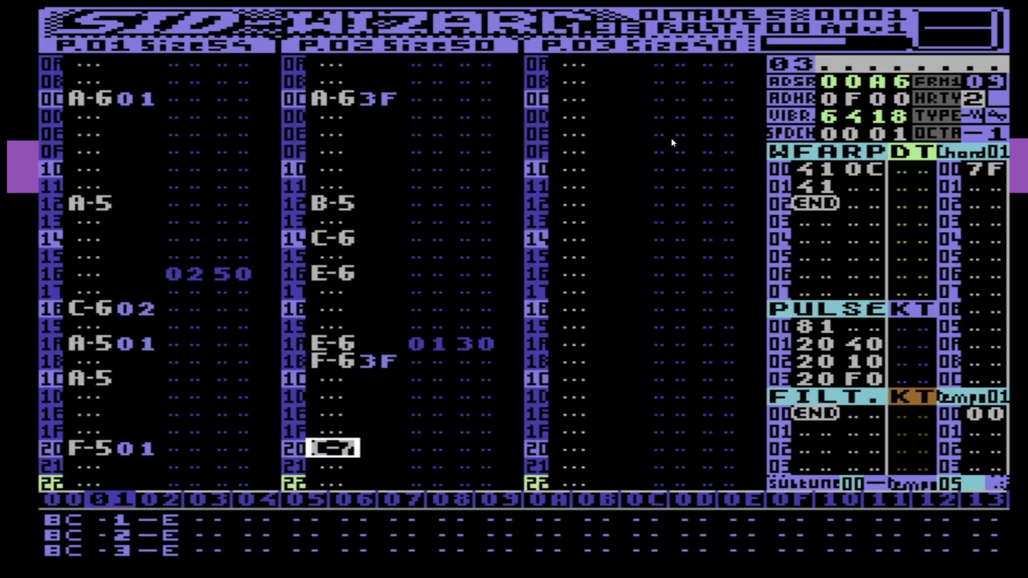
# Play the tune and check the transition from the original melody into its pasted copy in pattern 02.
pyautogui.press('Up')
pyautogui.press('F3')
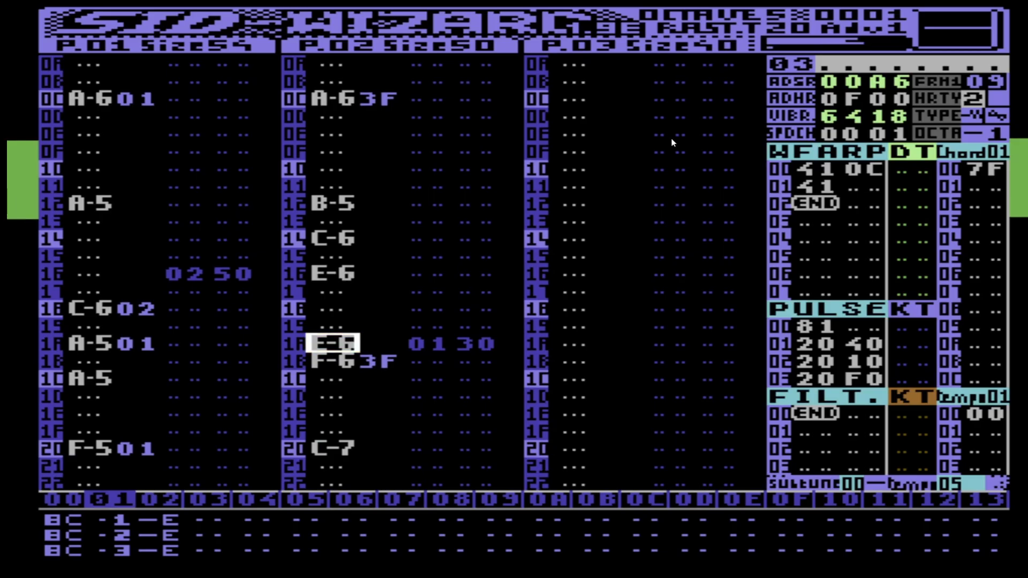
pyautogui.press('Down')
pyautogui.press('Down')
pyautogui.press('Down')
pyautogui.press('Down')
pyautogui.press('Down')
pyautogui.press('Down')
pyautogui.press('Down')
pyautogui.press('Down')
pyautogui.press('Down')
pyautogui.press('Down')
pyautogui.press('Down')
pyautogui.press('Down')
pyautogui.press('Down')
pyautogui.press('Down')
pyautogui.press('Down')
pyautogui.press('Down')
pyautogui.press('Down')
pyautogui.press('Down')
pyautogui.press('Down')
pyautogui.press('Down')
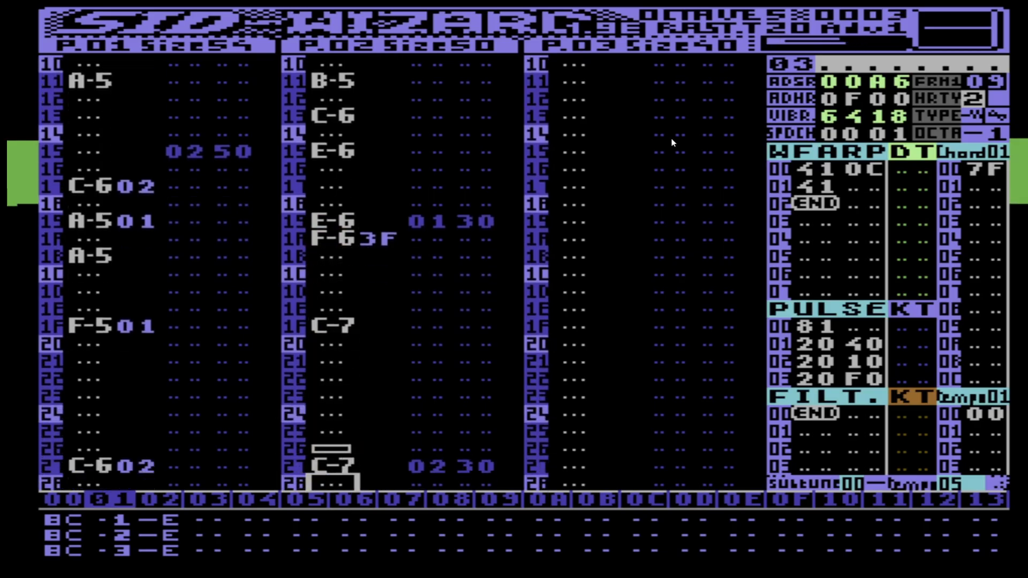
pyautogui.press('Up')
pyautogui.press('Up')
pyautogui.press('Up')
pyautogui.press('Up')
pyautogui.press('Up')
pyautogui.press('Up')
pyautogui.press('Up')
pyautogui.press('Up')
pyautogui.press('Up')
pyautogui.press('Up')
pyautogui.press('Up')
pyautogui.press('Up')
pyautogui.press('Up')
pyautogui.press('Up')
pyautogui.press('Up')
pyautogui.press('Up')
pyautogui.press('Up')
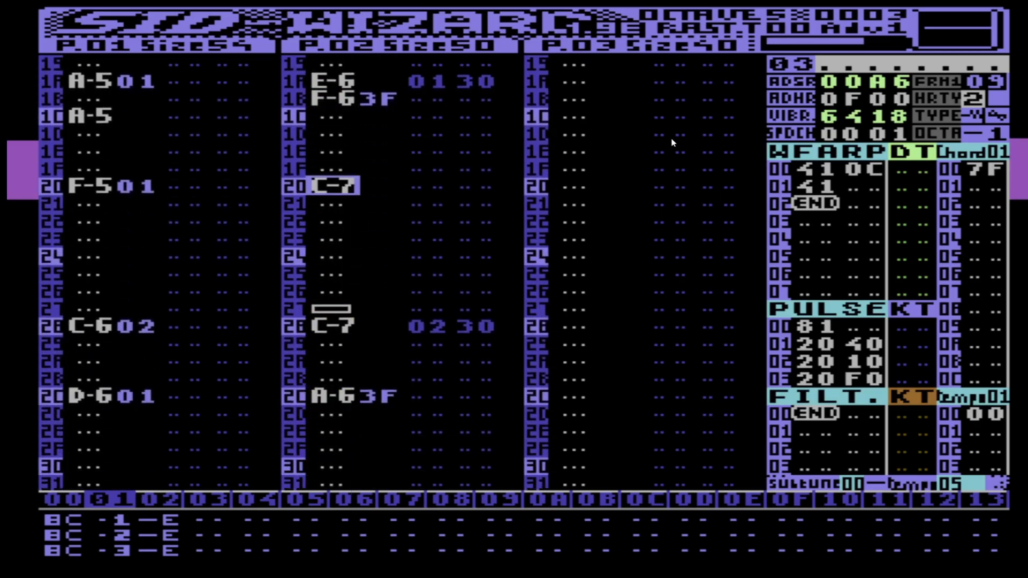
# Play the tune again and review the pasted melody on rows 20 to 37 of pattern 02.
pyautogui.press('F3')
pyautogui.press('Down')
pyautogui.press('Down')
pyautogui.press('Down')
pyautogui.press('Down')
pyautogui.press('Down')
pyautogui.press('Down')
pyautogui.press('Down')
pyautogui.press('Down')
pyautogui.press('Down')
pyautogui.press('Down')
pyautogui.press('Down')
pyautogui.press('Down')
pyautogui.press('Down')
pyautogui.press('Down')
pyautogui.press('Down')
pyautogui.press('Down')
pyautogui.press('Down')
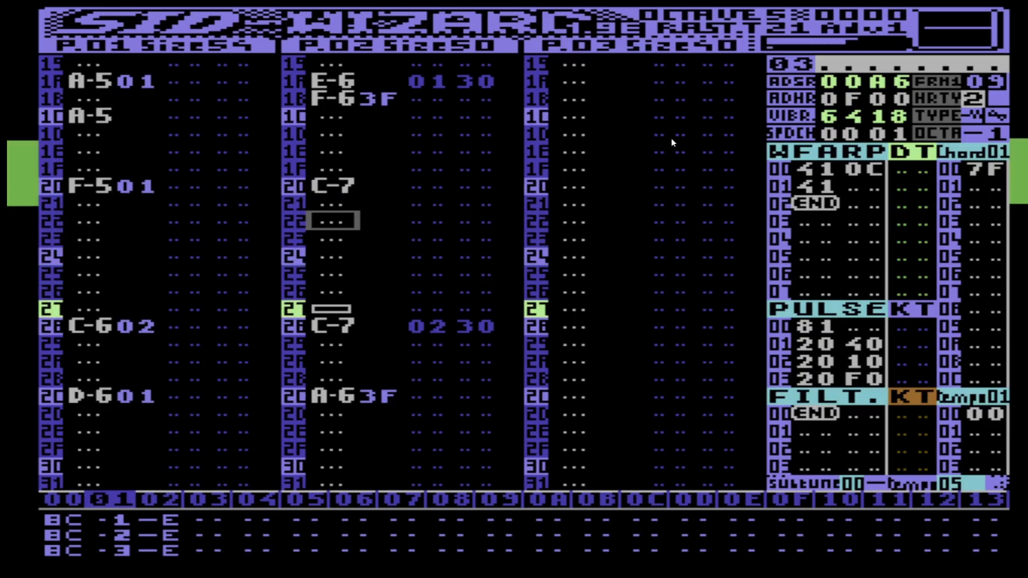
pyautogui.press('m')
pyautogui.press('Down')
pyautogui.press('Down')
pyautogui.press('Down')
pyautogui.press('Down')
pyautogui.press('Down')
pyautogui.press('Down')
pyautogui.press('Down')
pyautogui.press('Down')
pyautogui.press('Down')
pyautogui.press('Down')
pyautogui.press('Down')
pyautogui.press('Down')
pyautogui.press('Down')
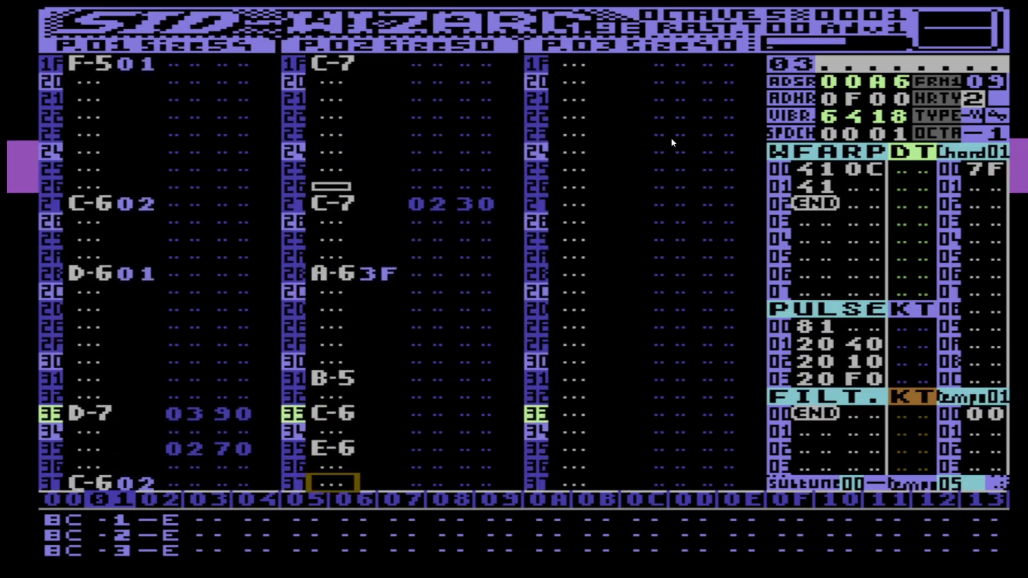
# Change the copied melody notes in pattern 02 to G-6 on row 32, E-6 on row 34 and G-6 on row 36.
pyautogui.press('Up')
pyautogui.press('Up')
pyautogui.press('Up')
pyautogui.press('Up')
pyautogui.press('Up')
pyautogui.press('Up')
pyautogui.press('Up')
pyautogui.press('Up')
pyautogui.press('Up')
pyautogui.press('Up')
pyautogui.press('Up')
pyautogui.press('Up')
pyautogui.press('Up')
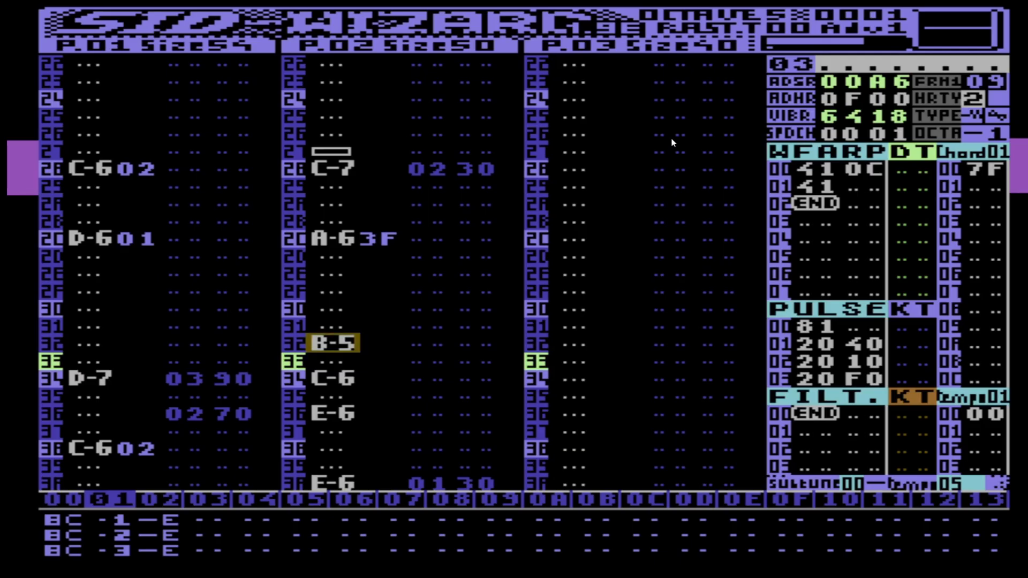
pyautogui.press('t')
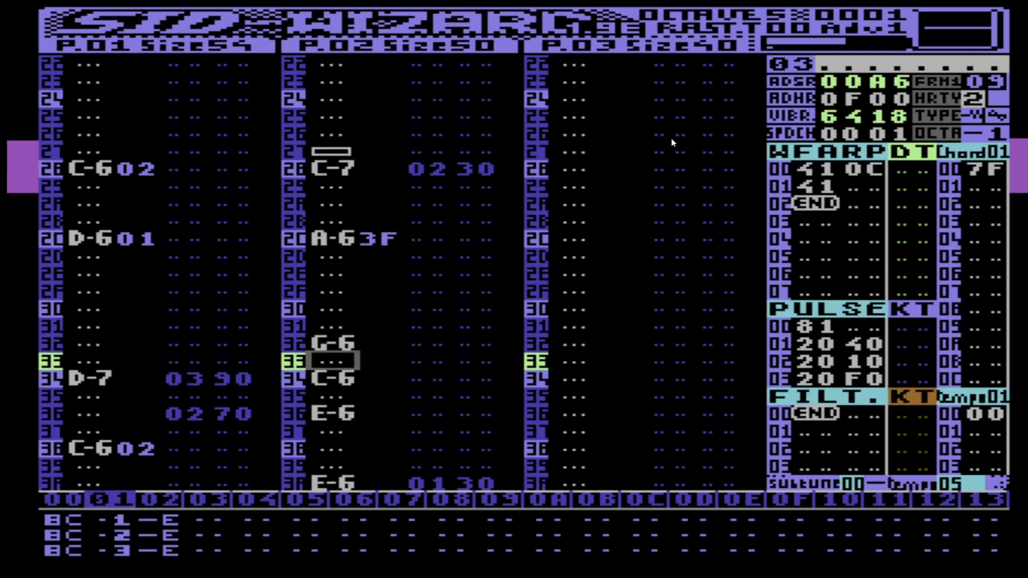
pyautogui.press('Down')
pyautogui.press('e')
pyautogui.press('Down')
pyautogui.press('t')
pyautogui.press('Down')
pyautogui.press('Down')
pyautogui.press('Down')
pyautogui.press('Down')
pyautogui.press('r')
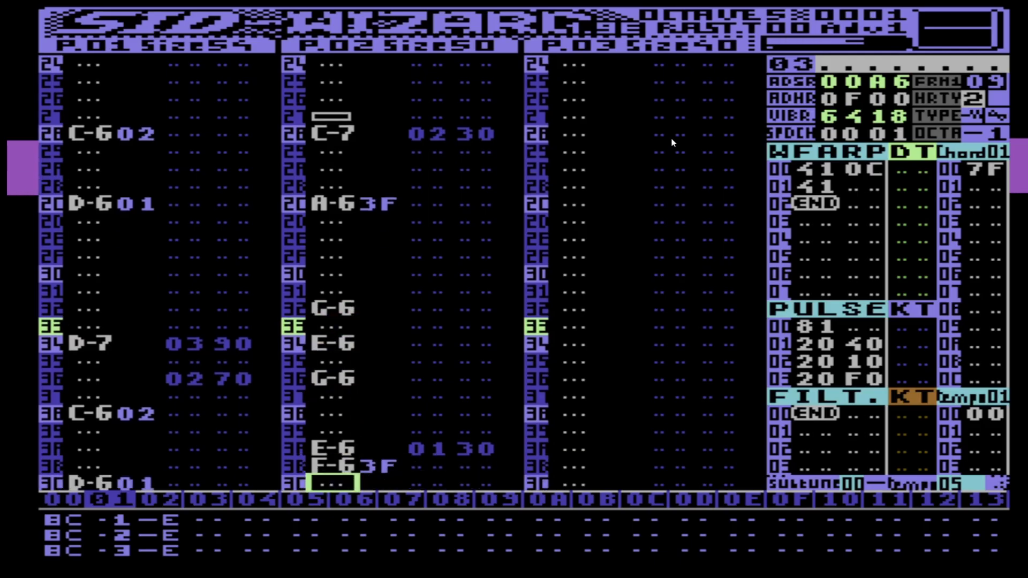
# Review the changed notes of pattern 02 from row 3C back to row 31.
pyautogui.press('Down')
pyautogui.press('Down')
pyautogui.press('Up')
pyautogui.press('Up')
pyautogui.press('Up')
pyautogui.press('Up')
pyautogui.press('Up')
pyautogui.press('Up')
pyautogui.press('Up')
pyautogui.press('Up')
pyautogui.press('Up')
pyautogui.press('Up')
pyautogui.press('Up')
pyautogui.press('Up')
pyautogui.press('Up')
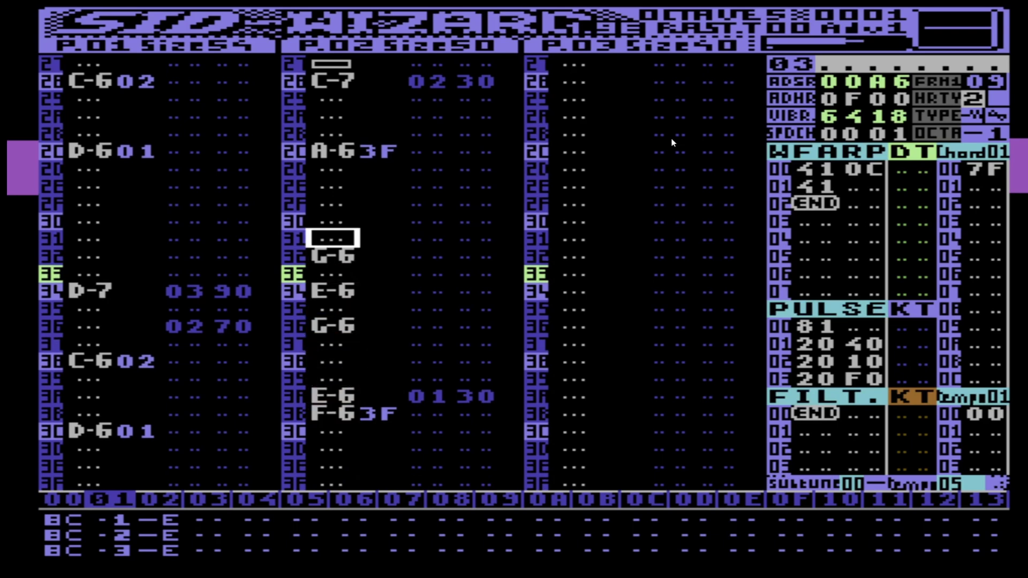
# Change the copied melody notes in pattern 02 to C-6 on row 3A and D-6 on row 3B.
pyautogui.press('Up')
pyautogui.press('Up')
pyautogui.press('Up')
pyautogui.press('Up')
pyautogui.press('Up')
pyautogui.press('Up')
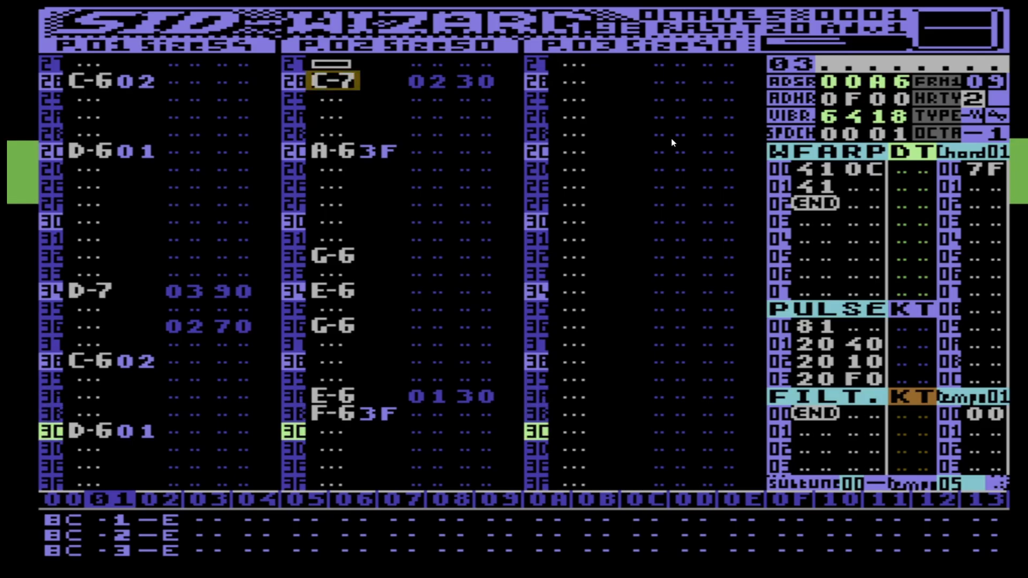
pyautogui.press('Down')
pyautogui.press('Down')
pyautogui.press('Down')
pyautogui.press('Down')
pyautogui.press('Down')
pyautogui.press('Down')
pyautogui.press('Down')
pyautogui.press('Down')
pyautogui.press('Down')
pyautogui.press('Down')
pyautogui.press('Down')
pyautogui.press('Down')
pyautogui.press('Down')
pyautogui.press('Down')
pyautogui.press('Down')
pyautogui.press('Down')
pyautogui.press('Down')
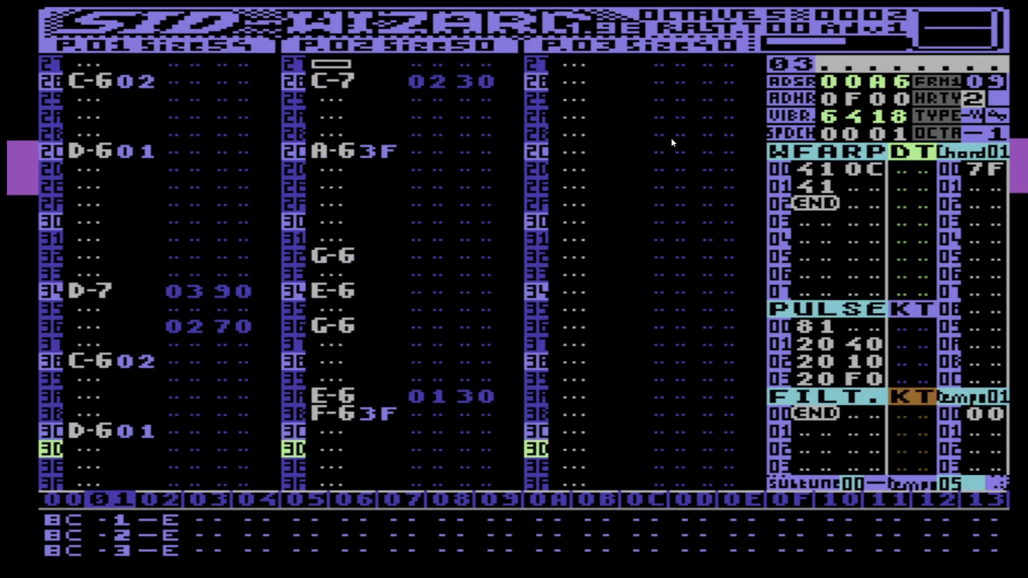
pyautogui.press('Down')
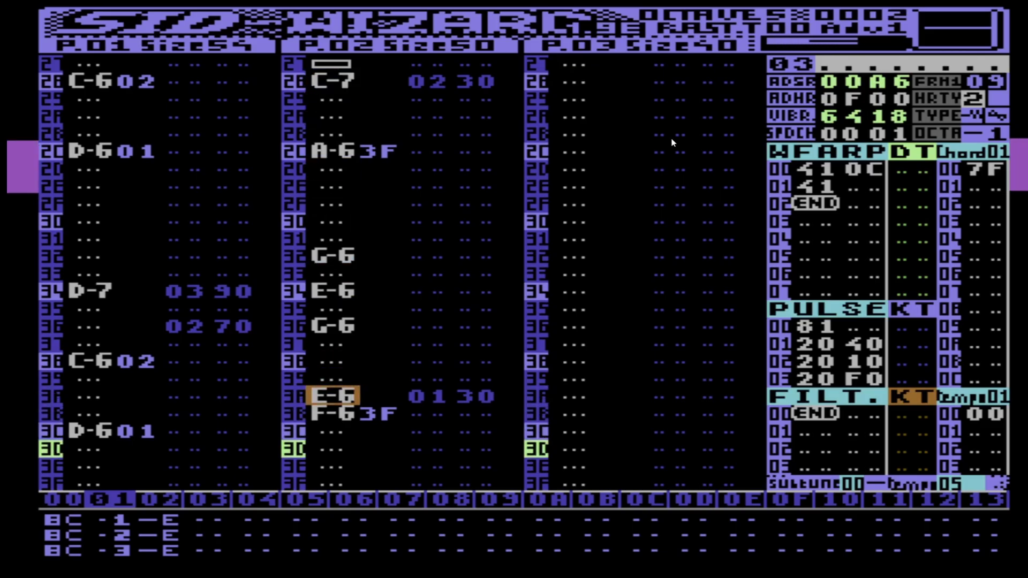
pyautogui.press('q')
pyautogui.press('w')
pyautogui.press('Down')
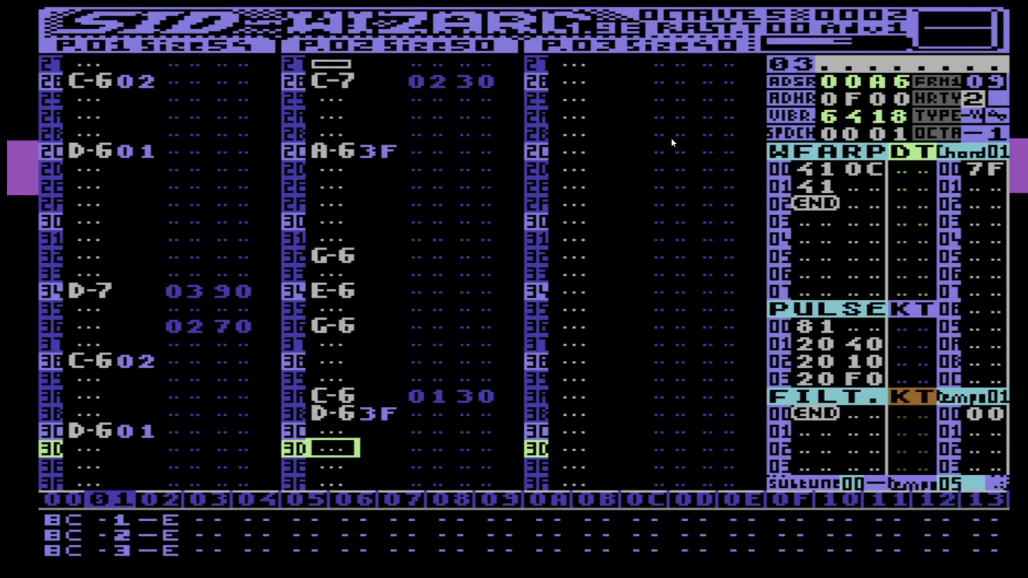
# Review the changed notes in pattern 02 between rows 3F and 32, and play the tune.
pyautogui.press('Down')
pyautogui.press('Down')
pyautogui.press('Down')
pyautogui.press('Up')
pyautogui.press('Up')
pyautogui.press('Up')
pyautogui.press('Up')
pyautogui.press('Up')
pyautogui.press('Up')
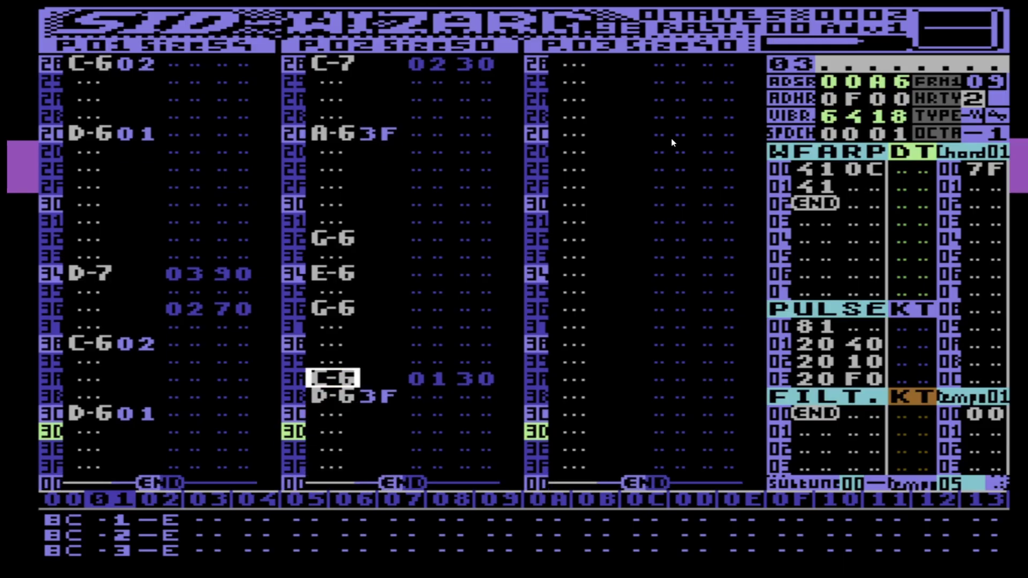
pyautogui.press('Up')
pyautogui.press('Up')
pyautogui.press('Up')
pyautogui.press('Up')
pyautogui.press('Up')
pyautogui.press('Up')
pyautogui.press('Up')
pyautogui.press('Up')
pyautogui.press('F3')
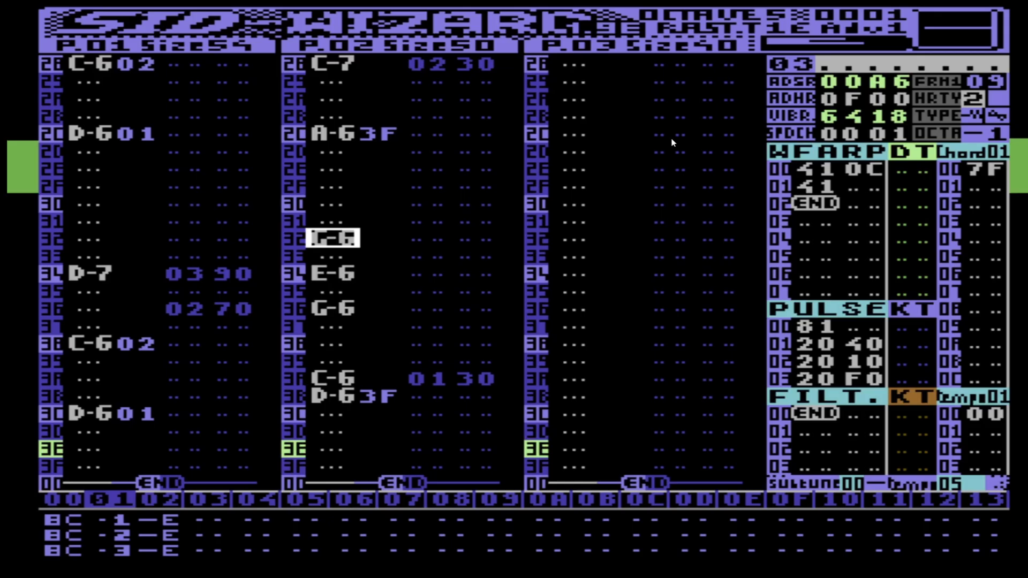
# Listen to the tune and look back through the patterns up to row 00 of pattern 03.
pyautogui.press('Down')
pyautogui.press('Right')
pyautogui.press('Right')
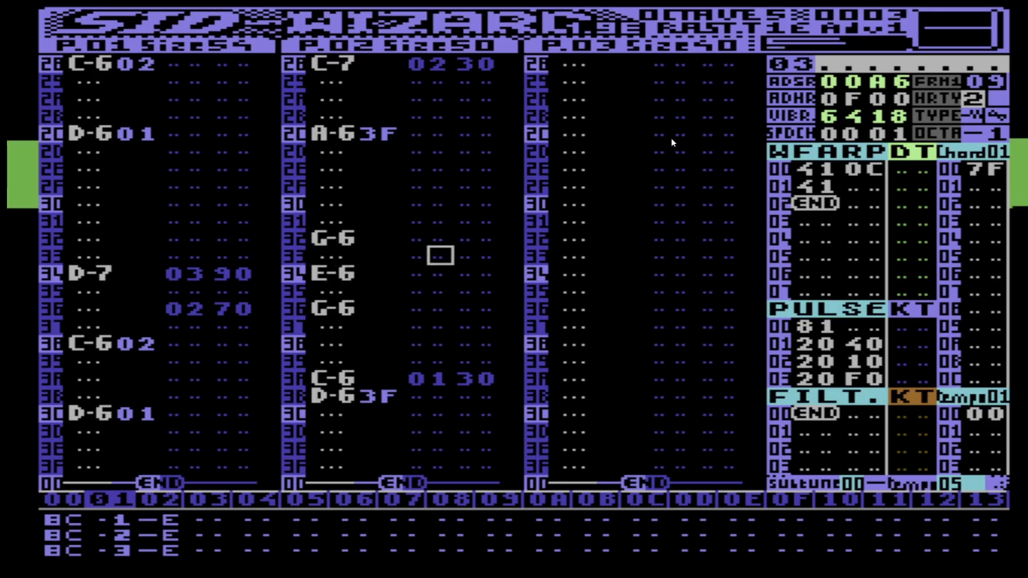
pyautogui.press('Right')
pyautogui.press('Right')
pyautogui.press('Right')
pyautogui.press('Up')
pyautogui.press('Up')
pyautogui.press('Up')
pyautogui.press('Up')
pyautogui.press('Up')
pyautogui.press('Up')
pyautogui.press('Up')
pyautogui.press('Up')
pyautogui.press('Up')
pyautogui.press('Up')
pyautogui.press('Up')
pyautogui.press('Up')
pyautogui.press('Up')
pyautogui.press('Up')
pyautogui.press('Up')
pyautogui.press('Up')
pyautogui.press('Up')
pyautogui.press('Up')
pyautogui.press('Up')
pyautogui.press('Up')
pyautogui.press('Up')
pyautogui.press('Up')
pyautogui.press('Up')
pyautogui.press('Up')
pyautogui.press('Up')
pyautogui.press('Up')
pyautogui.press('Up')
pyautogui.press('Up')
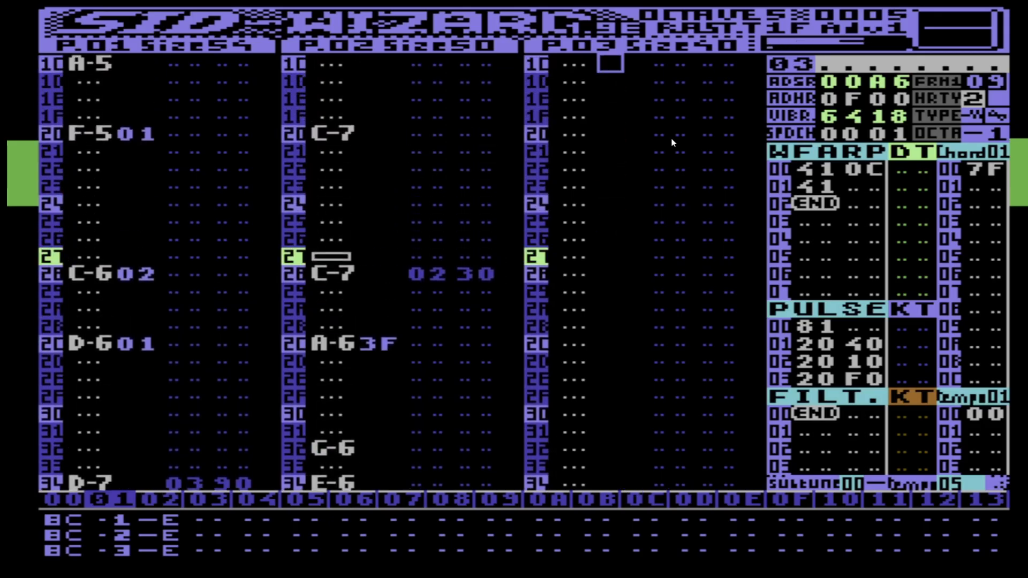
pyautogui.press('Left')
pyautogui.press('Up')
pyautogui.press('Up')
pyautogui.press('Up')
pyautogui.press('Up')
pyautogui.press('Up')
pyautogui.press('Up')
pyautogui.press('Up')
pyautogui.press('Up')
pyautogui.press('Up')
pyautogui.press('Up')
pyautogui.press('Up')
pyautogui.press('Up')
pyautogui.press('Up')
pyautogui.press('Up')
pyautogui.press('Up')
pyautogui.press('Up')
pyautogui.press('Up')
pyautogui.press('Up')
pyautogui.press('Up')
pyautogui.press('Up')
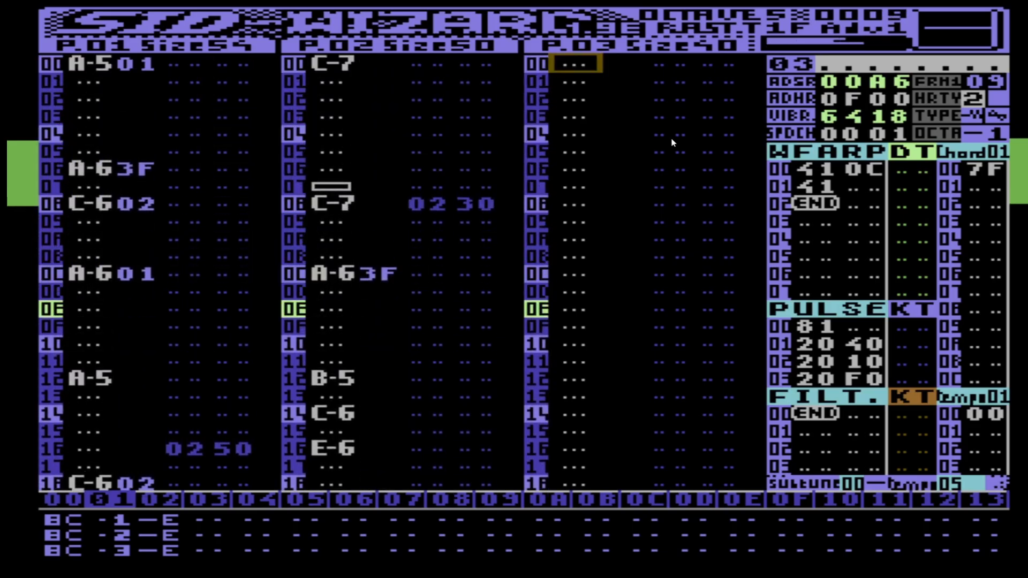
# Lower instrument 03's sustain, trying 5 and settling on 6 for an ADSR of 0066.
pyautogui.press('Right')
pyautogui.press('Right')
pyautogui.press('Right')
pyautogui.press('Right')
pyautogui.press('Right')
pyautogui.press('Right')
pyautogui.press('Right')
pyautogui.press('Right')
pyautogui.press('Right')
pyautogui.press('Right')
pyautogui.press('Right')
pyautogui.press('Up')
pyautogui.press('Left')
pyautogui.press('Left')
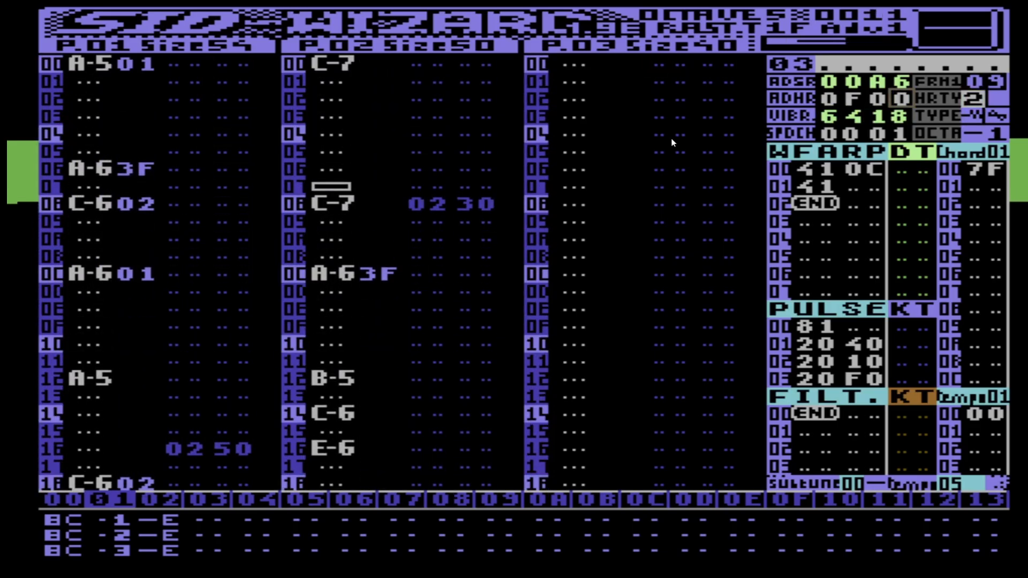
pyautogui.press('Up')
pyautogui.write('5')
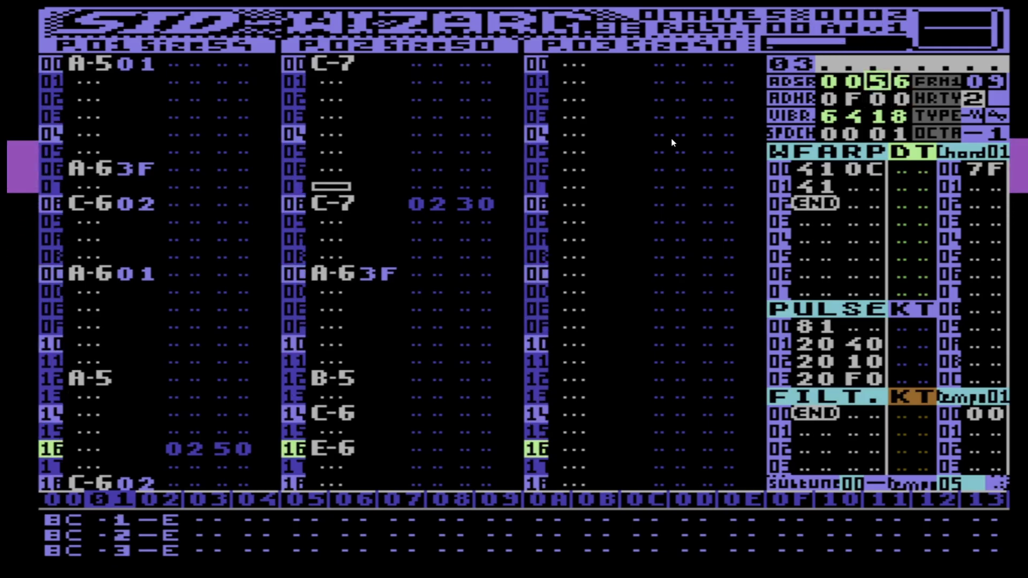
pyautogui.write('6')
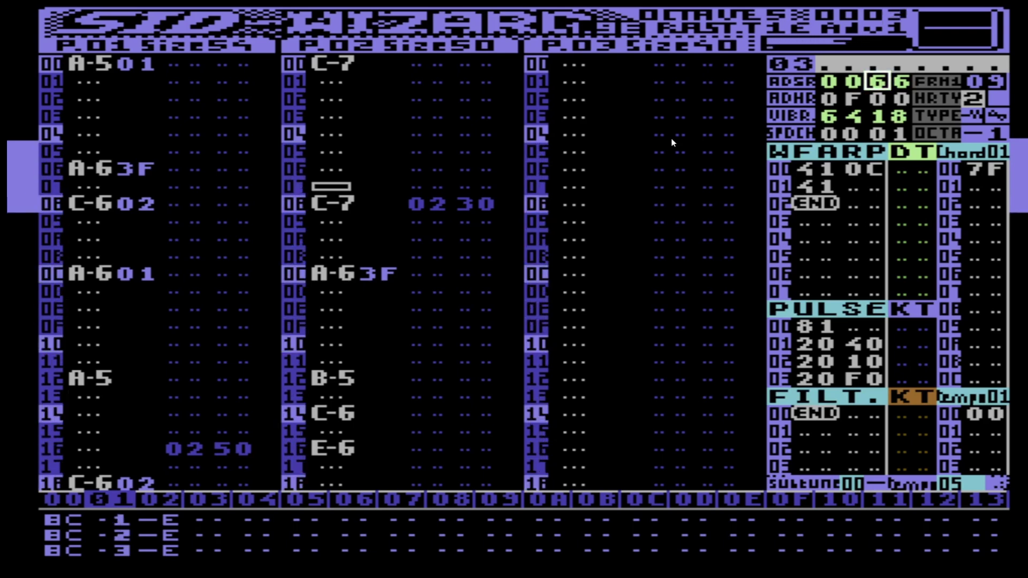
# Enter A-6 on row 00, A-5 on rows 02 and 04, and A-6 on row 06 of pattern 03.
pyautogui.press('Left')
pyautogui.press('Left')
pyautogui.press('Left')
pyautogui.press('Left')
pyautogui.press('Left')
pyautogui.press('Left')
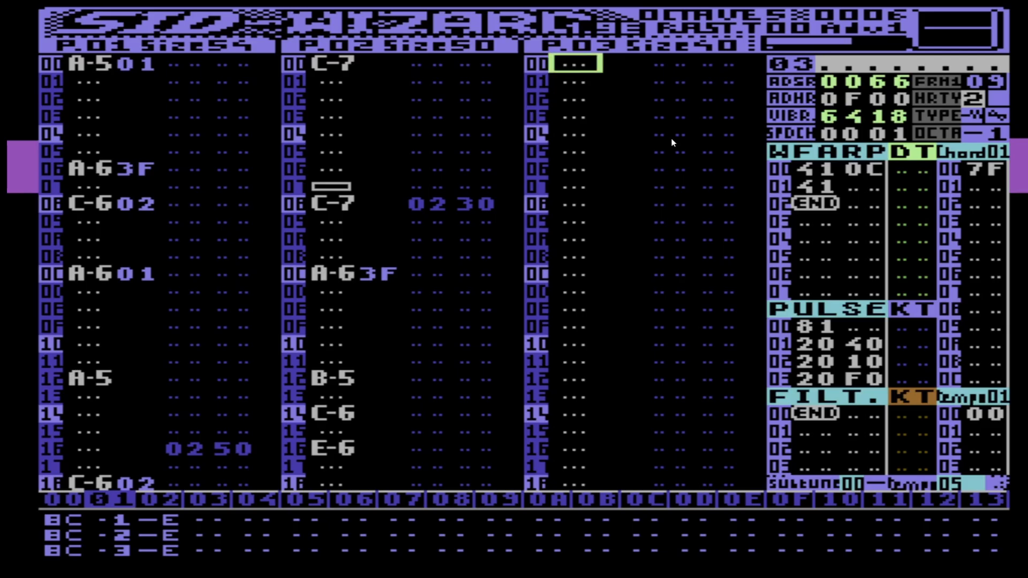
pyautogui.press('y')
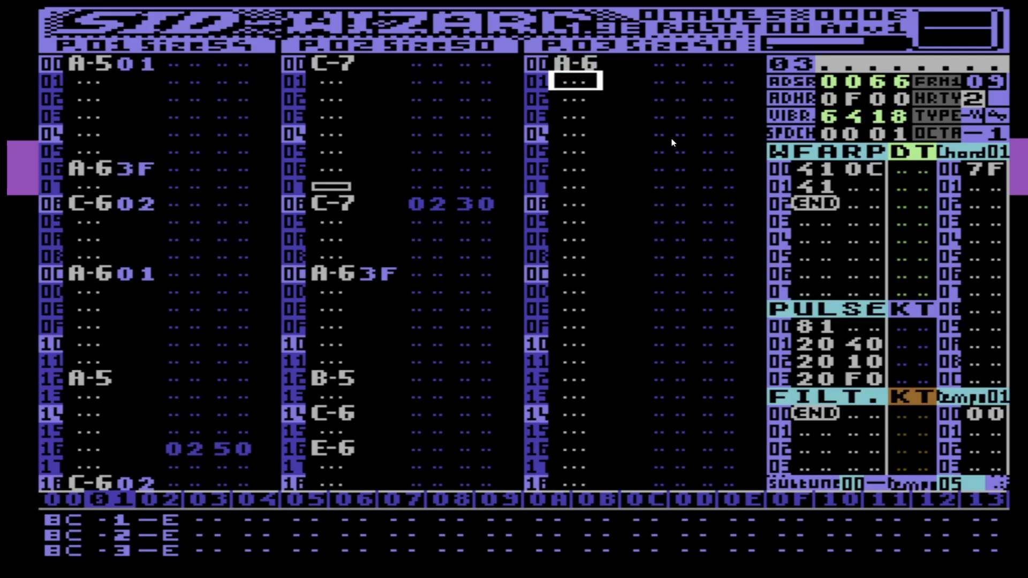
pyautogui.press('n')
pyautogui.press('n')
pyautogui.press('y')
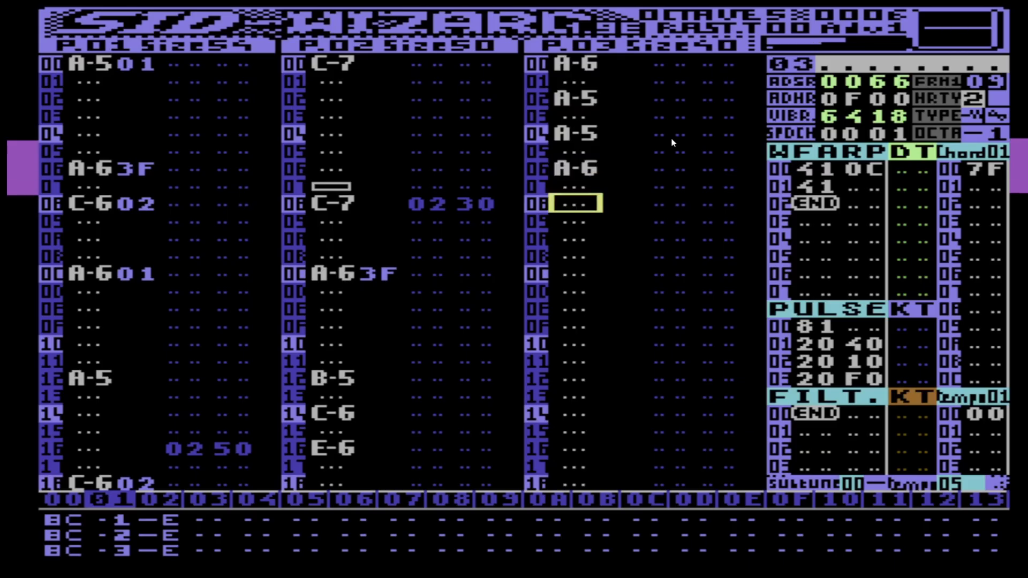
# Continue pattern 03 with A-5 on rows 08 and 0A, and A-6 on rows 0C, 0E and 10.
pyautogui.press('n')
pyautogui.press('n')
pyautogui.press('y')
pyautogui.press('Down')
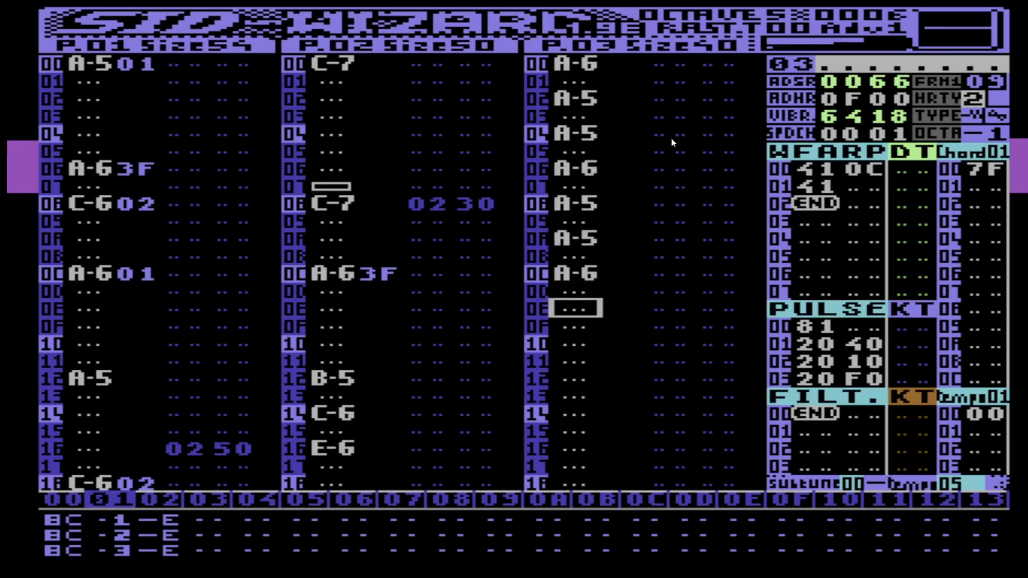
pyautogui.press('y')
pyautogui.press('Down')
pyautogui.press('y')
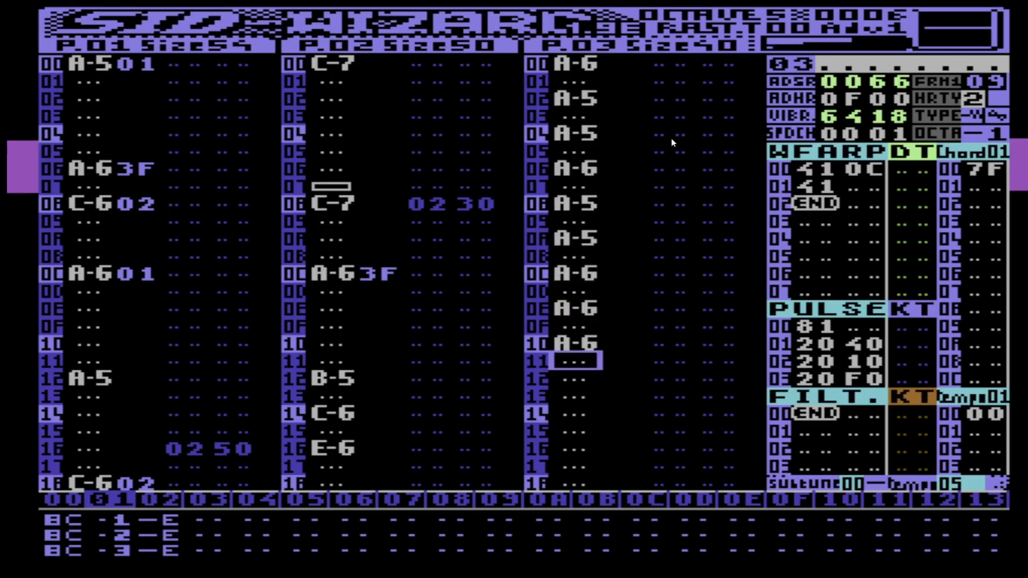
# Review the new notes of pattern 03 from row 10 back to row 00.
pyautogui.press('Up')
pyautogui.press('Up')
pyautogui.press('Up')
pyautogui.press('Up')
pyautogui.press('Up')
pyautogui.press('Up')
pyautogui.press('Up')
pyautogui.press('Up')
pyautogui.press('Up')
pyautogui.press('Up')
pyautogui.press('Up')
pyautogui.press('Up')
pyautogui.press('Up')
pyautogui.press('Up')
pyautogui.press('Up')
pyautogui.press('Up')
pyautogui.press('Up')
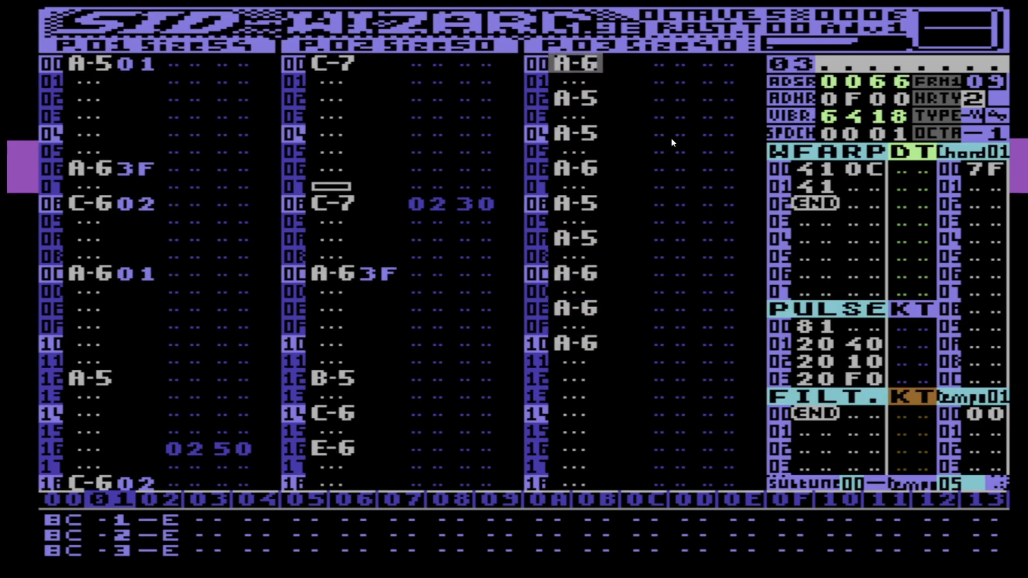
# Play the tune from the start to hear the new third voice in pattern 03.
pyautogui.press('Down')
pyautogui.press('Down')
pyautogui.press('Down')
pyautogui.press('Down')
pyautogui.press('Down')
pyautogui.press('Down')
pyautogui.press('Down')
pyautogui.press('Down')
pyautogui.press('Down')
pyautogui.press('Down')
pyautogui.press('Down')
pyautogui.press('Down')
pyautogui.press('Down')
pyautogui.press('Down')
pyautogui.press('F1')
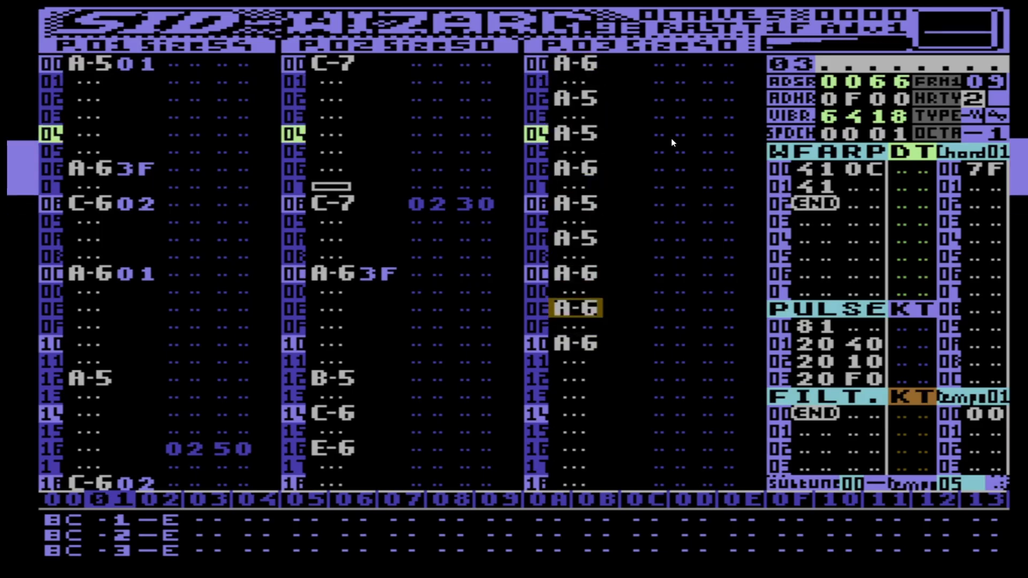
# Assign instrument 04 to the A-6 note on row 00 of pattern 03.
pyautogui.press('Up')
pyautogui.press('Up')
pyautogui.press('Up')
pyautogui.press('Up')
pyautogui.press('Up')
pyautogui.press('Up')
pyautogui.press('Up')
pyautogui.press('Up')
pyautogui.press('Up')
pyautogui.press('Up')
pyautogui.press('Up')
pyautogui.press('Up')
pyautogui.press('Up')
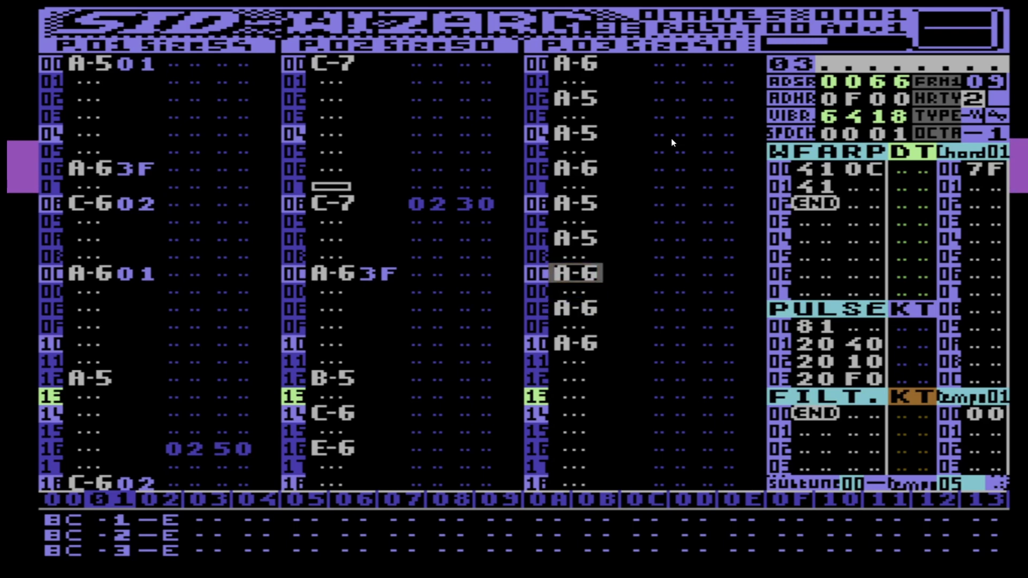
pyautogui.press('Right')
pyautogui.press('Right')
pyautogui.write('04')
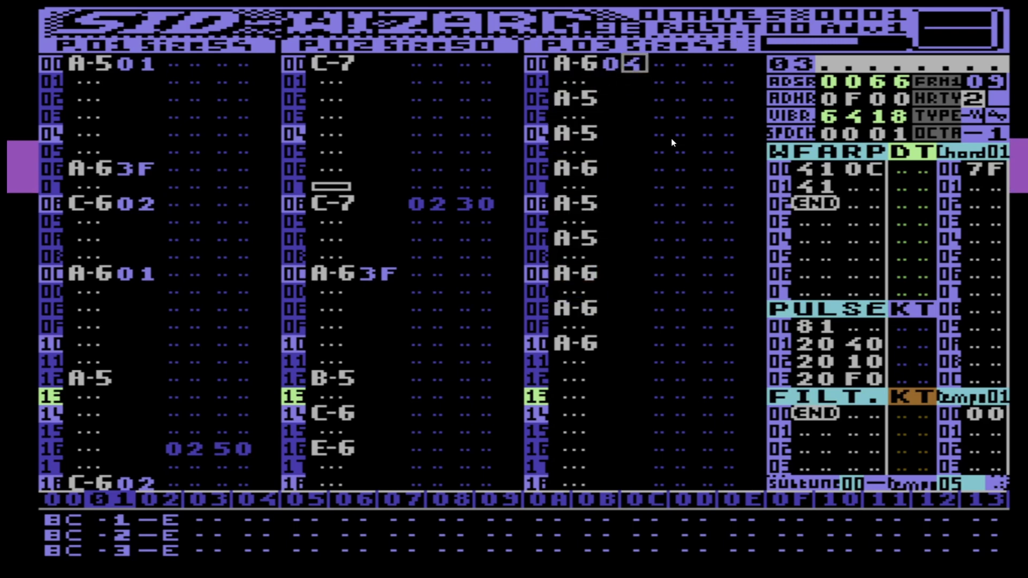
# Open instrument 04 and add a first waveform-arpeggio row with waveform 41 and chord call 7F.
pyautogui.press('Return')
pyautogui.press('Tab')
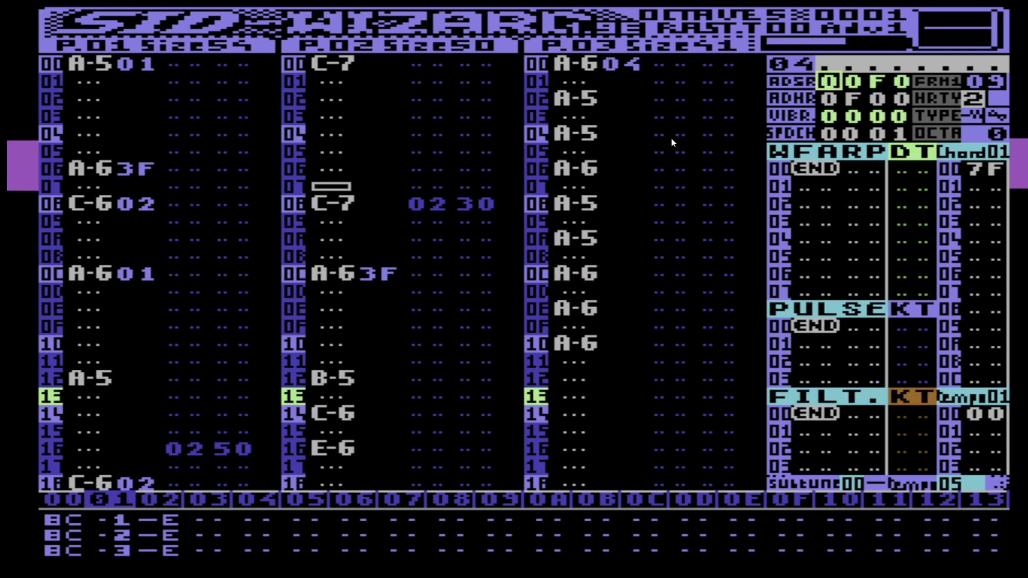
pyautogui.press('Down')
pyautogui.press('Down')
pyautogui.press('Down')
pyautogui.press('Up')
pyautogui.press('Left')
pyautogui.press('Insert')
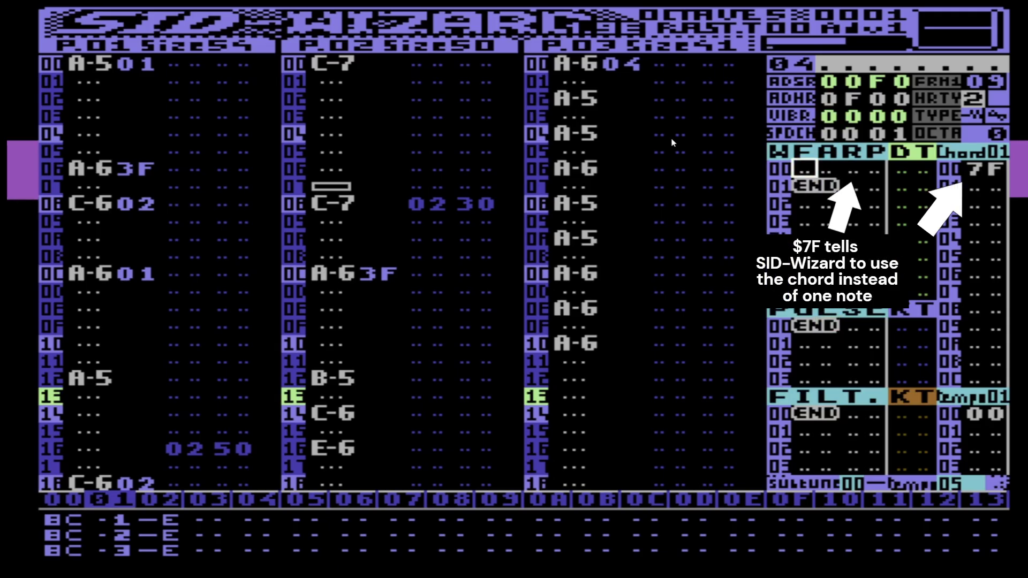
pyautogui.write('41 ')
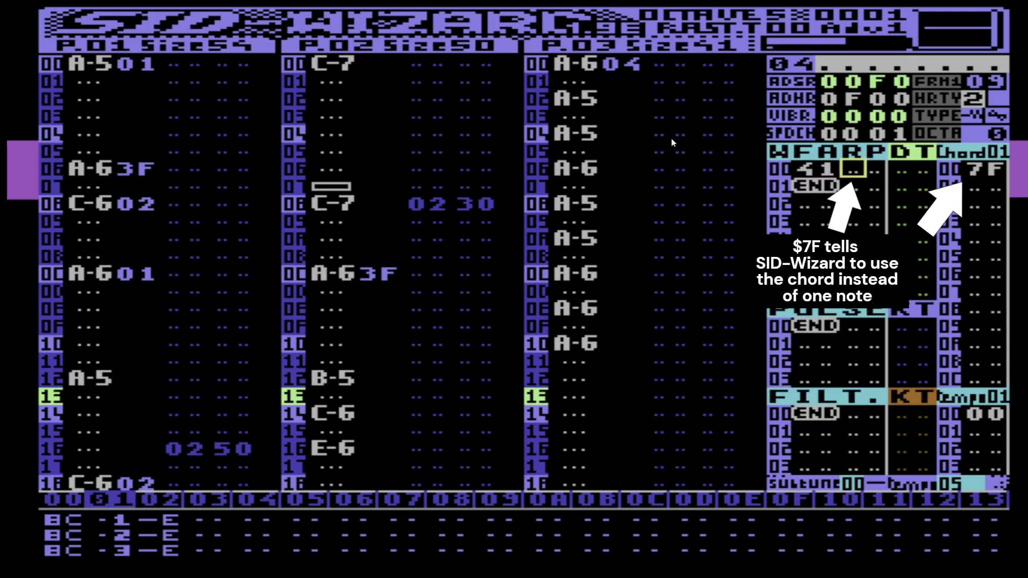
pyautogui.write('7F')
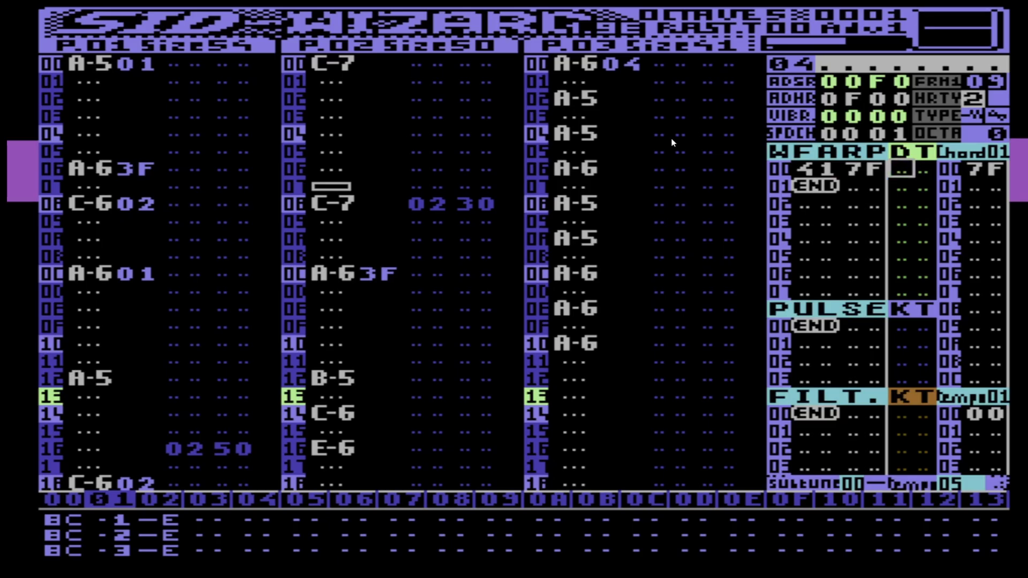
# Fill chord 01 with the intervals 00, 03, 07 and 0C ahead of its 7F end marker.
pyautogui.press('Insert')
pyautogui.press('Insert')
pyautogui.press('Insert')
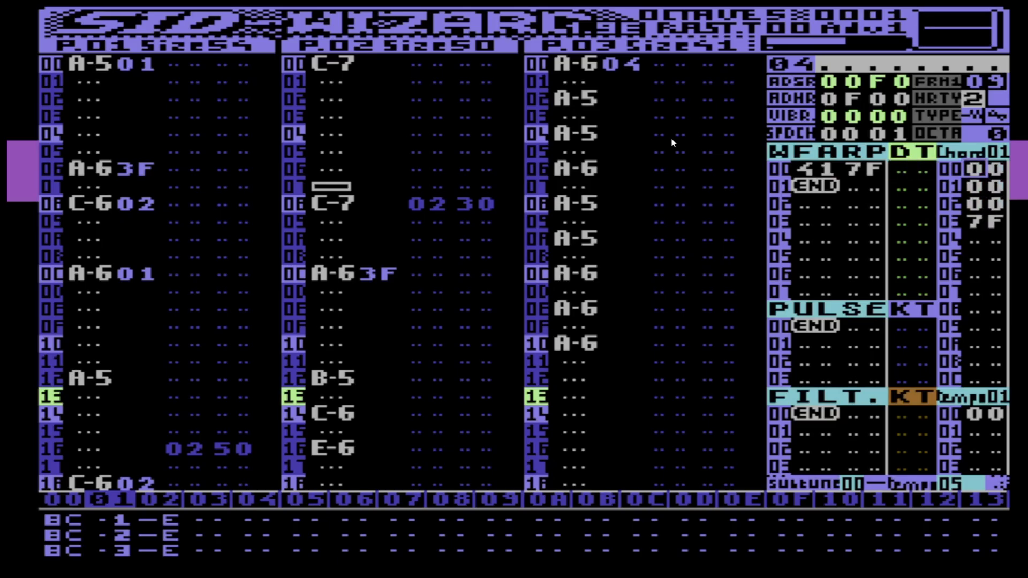
pyautogui.press('Down')
pyautogui.press('Insert')
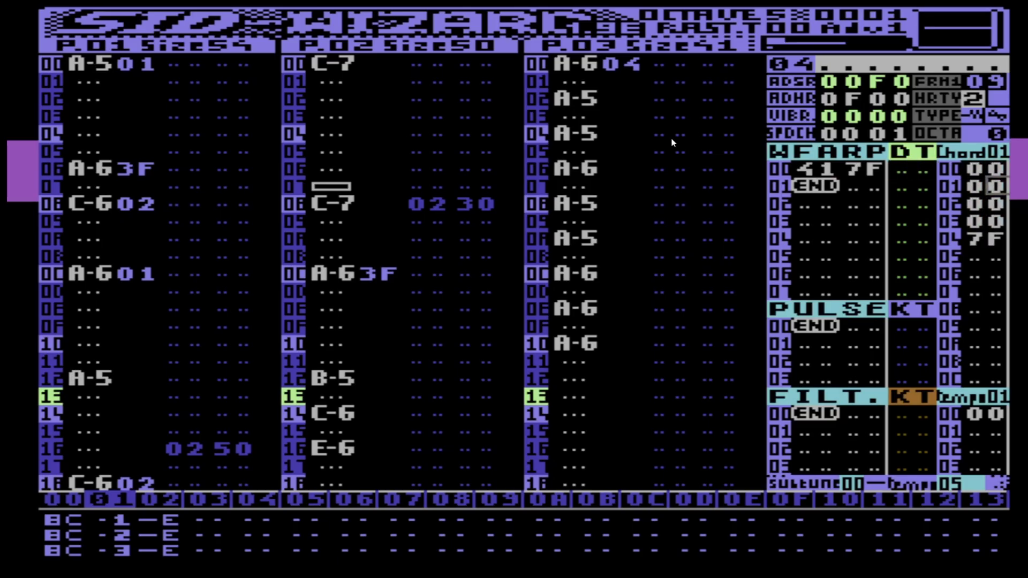
pyautogui.write('7')
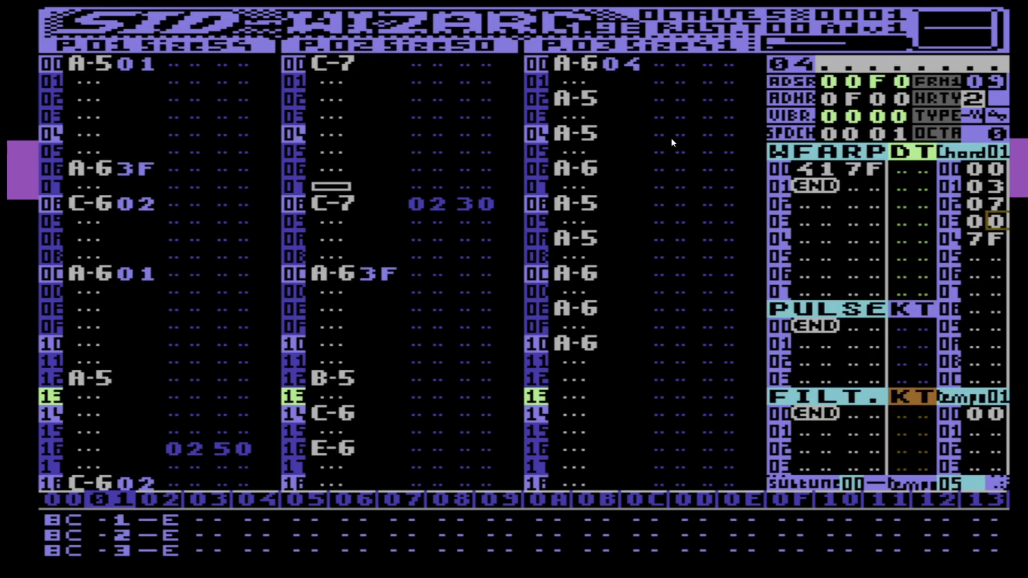
pyautogui.write('c')
pyautogui.press('Down')
pyautogui.press('Down')
pyautogui.press('Down')
pyautogui.press('Up')
pyautogui.press('Up')
pyautogui.press('Up')
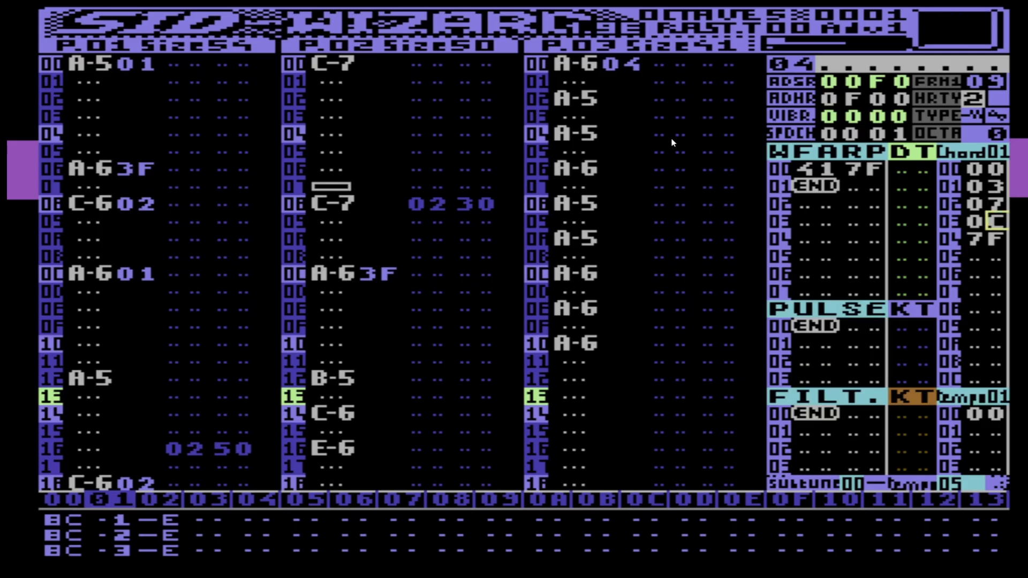
# Insert an empty row above the 41 7F row in instrument 04's waveform-arpeggio table.
pyautogui.press('Left')
pyautogui.press('Left')
pyautogui.press('Down')
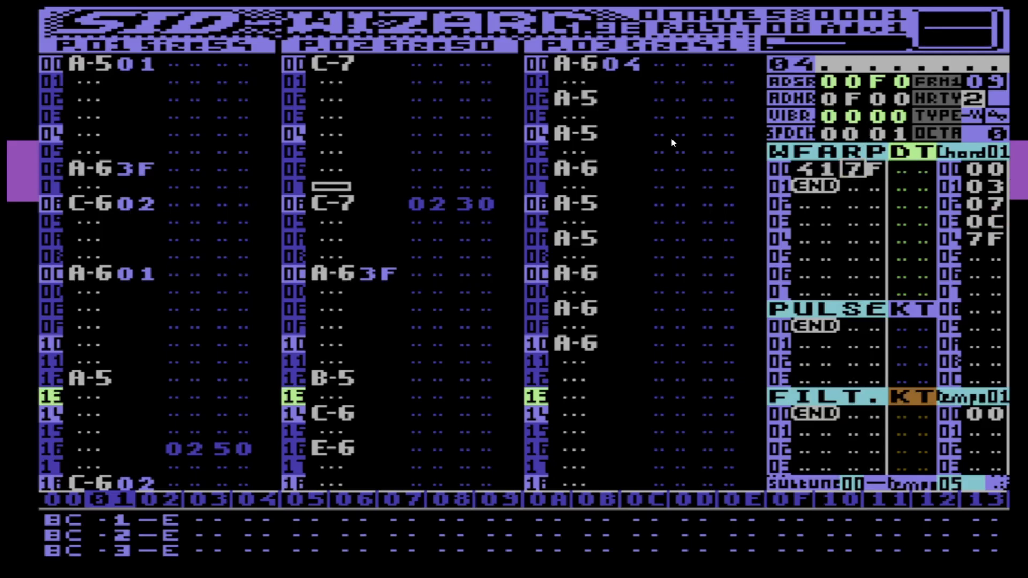
pyautogui.press('Insert')
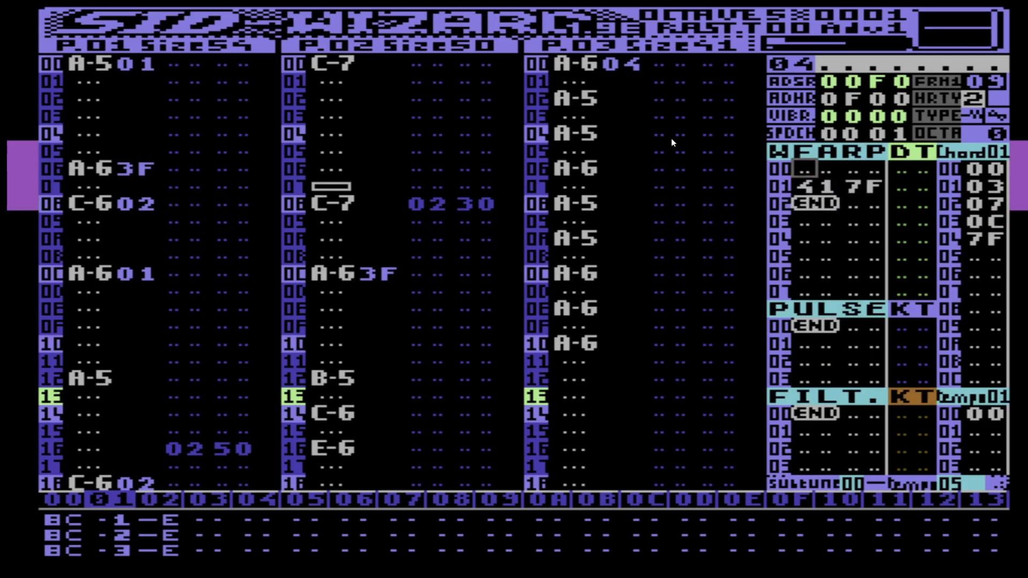
# Set instrument 04's WFARP waveforms to 41 in row 00 and 40 in row 01.
pyautogui.write('41')
pyautogui.press('Left')
pyautogui.press('Down')
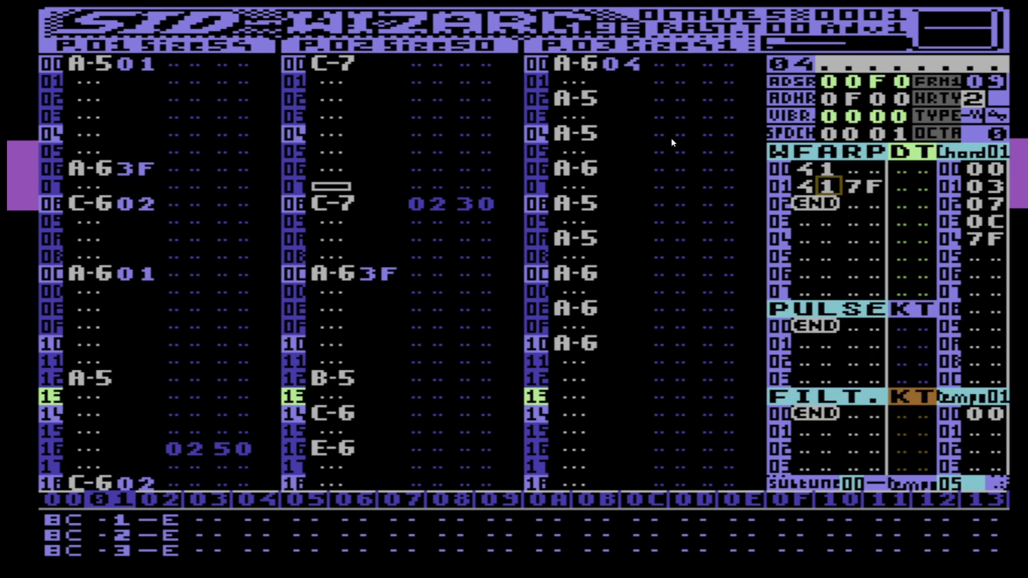
pyautogui.write('0')
# Set the release digit of instrument 04's ADSR to 8 and play the tune.
pyautogui.press('Up')
pyautogui.press('Up')
pyautogui.press('Up')
pyautogui.press('Up')
pyautogui.press('Up')
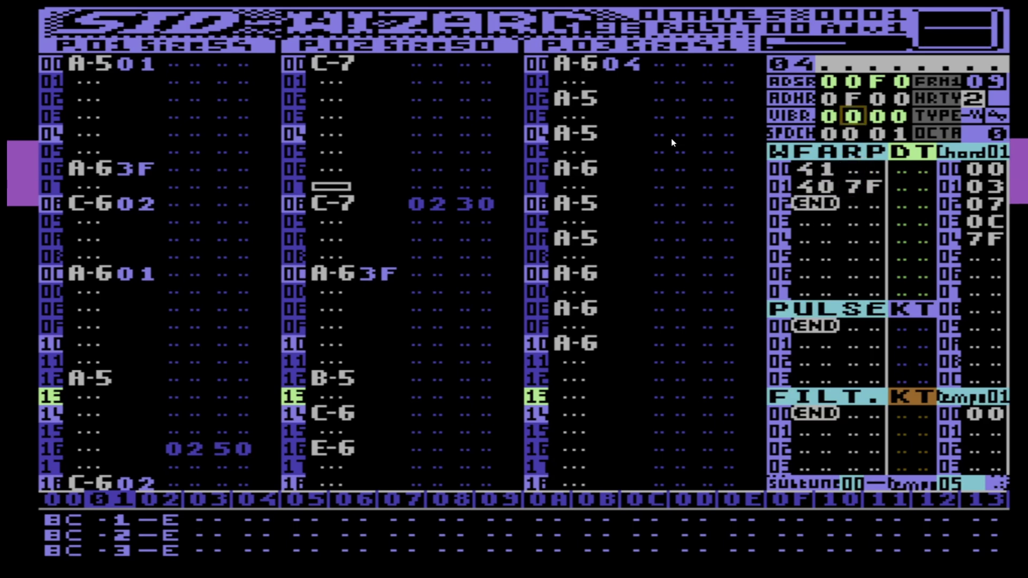
pyautogui.press('Right')
pyautogui.press('Right')
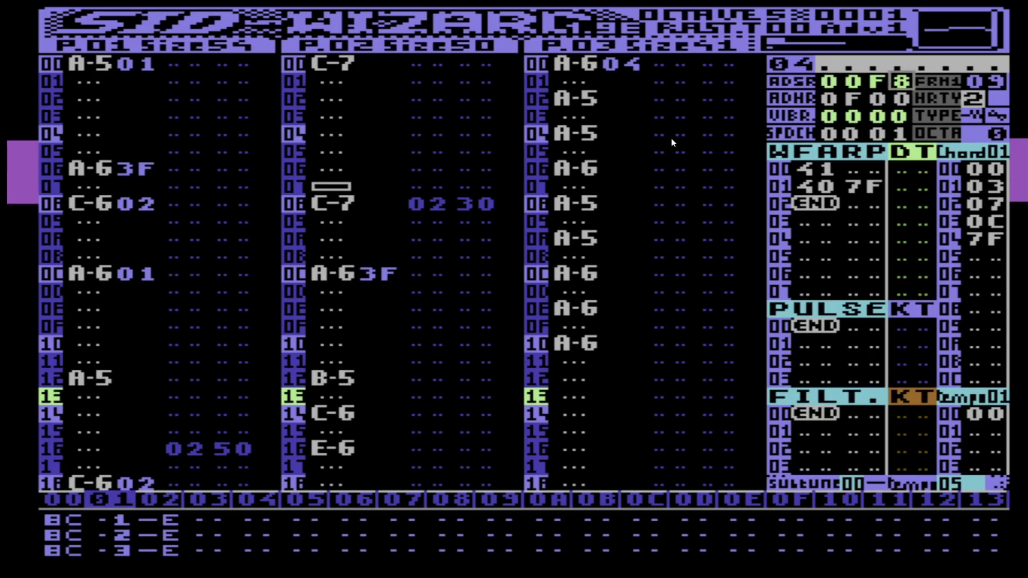
pyautogui.press('F5')
pyautogui.press('F1')
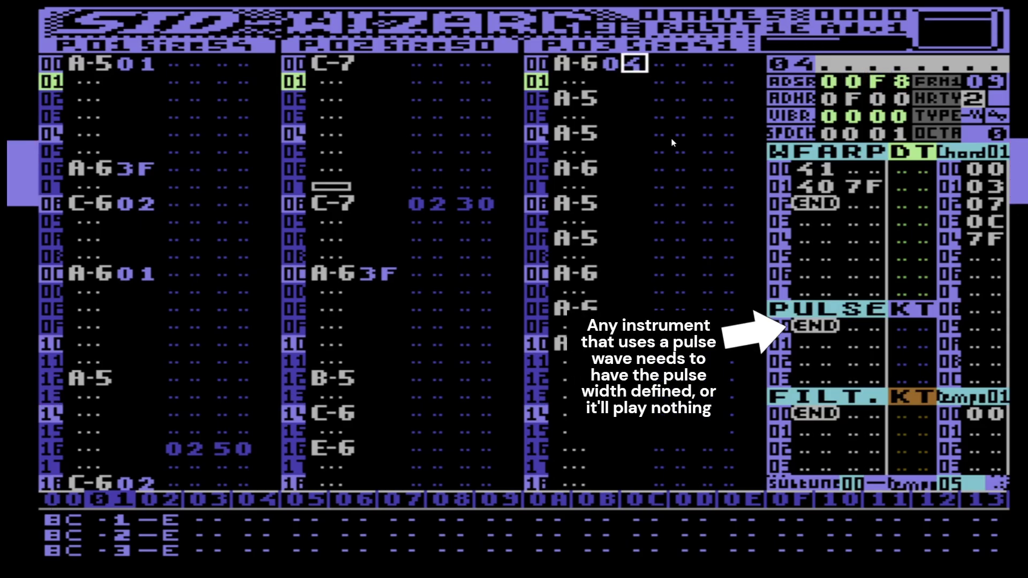
# Stop playback and enter 88 in the first row of instrument 04's PULSE table.
pyautogui.press('F4')
pyautogui.press('Right')
pyautogui.press('Right')
pyautogui.press('Right')
pyautogui.press('Right')
pyautogui.press('Right')
pyautogui.press('Down')
pyautogui.press('Down')
pyautogui.press('Down')
pyautogui.press('Down')
pyautogui.press('Down')
pyautogui.press('Down')
pyautogui.press('Down')
pyautogui.press('Down')
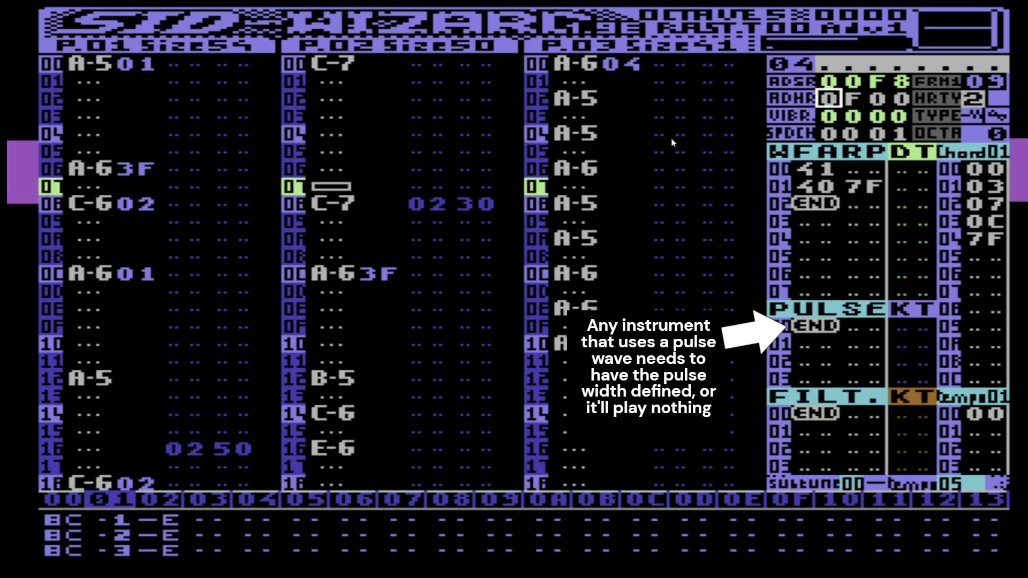
pyautogui.press('Up')
pyautogui.write('88')
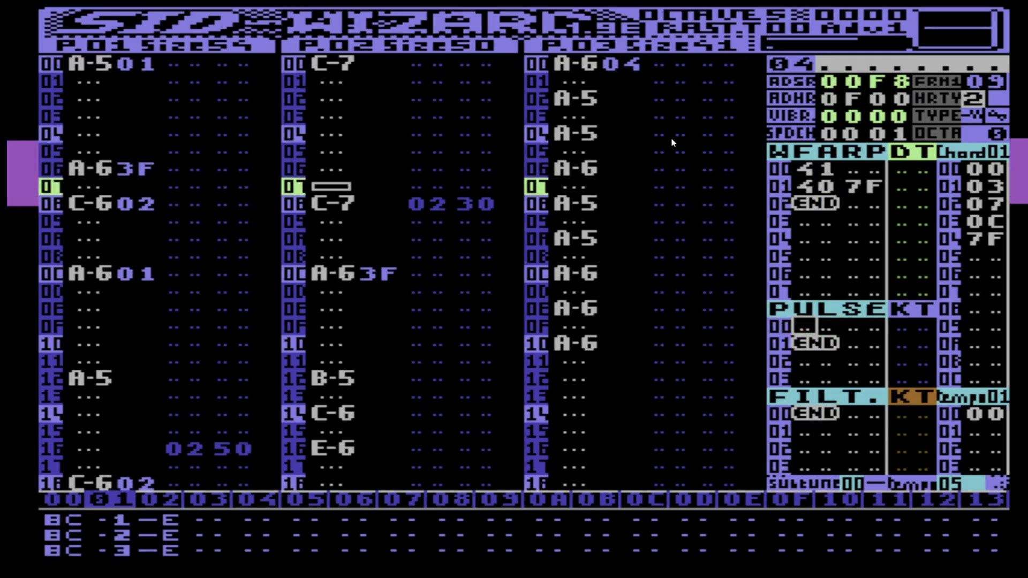
# Assign instrument 03 to the C-7 note at row 00 of pattern 02 and play the tune.
pyautogui.press('Left')
pyautogui.press('Left')
pyautogui.press('Left')
pyautogui.press('Left')
pyautogui.press('Left')
pyautogui.press('Left')
pyautogui.press('Left')
pyautogui.press('Left')
pyautogui.press('Left')
pyautogui.press('Left')
pyautogui.press('Left')
pyautogui.press('Left')
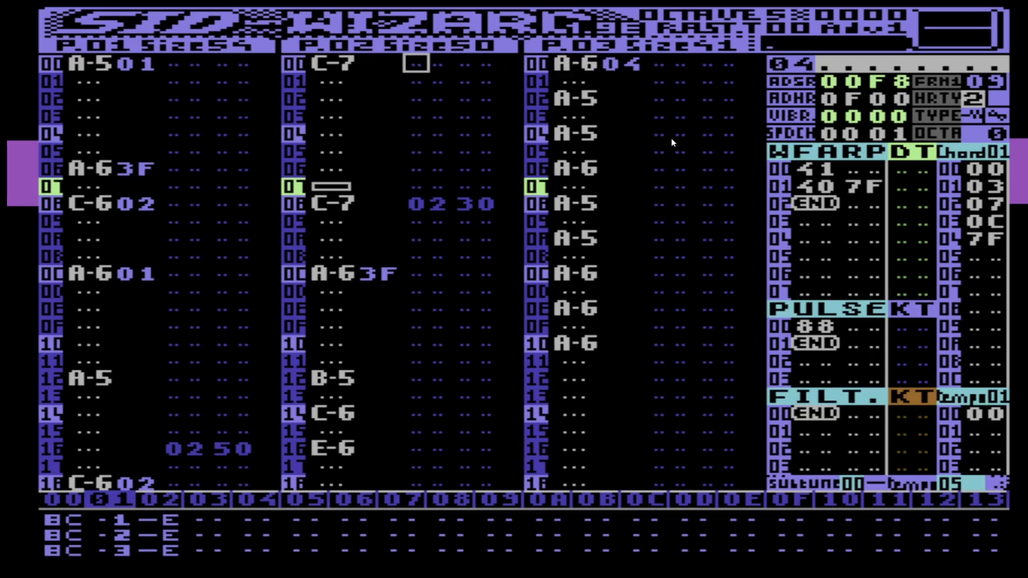
pyautogui.write('3')
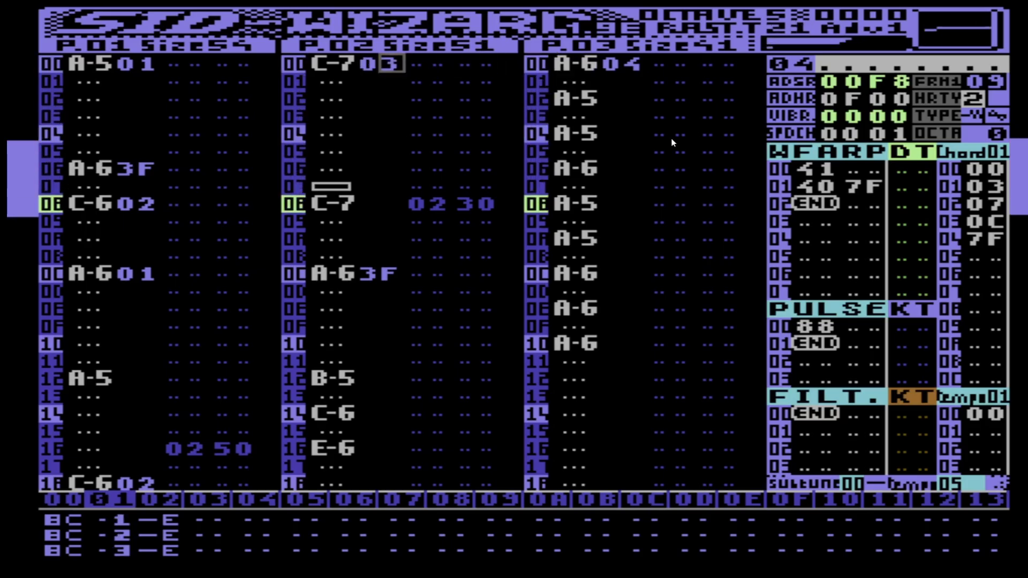
# Stop playback, copy the opening A-6, A-5, A-5 phrase of pattern 03 and paste it at row 06.
pyautogui.press('F4')
pyautogui.press('Right')
pyautogui.press('Right')
pyautogui.press('Right')
pyautogui.press('Right')
pyautogui.press('Right')
pyautogui.press('Right')
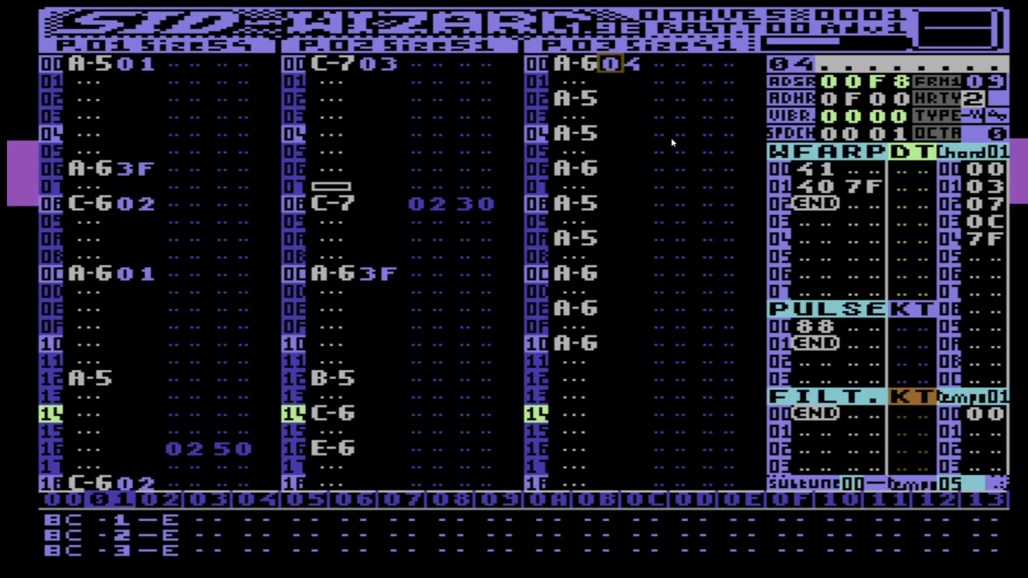
pyautogui.press('Left')
pyautogui.press('Down')
pyautogui.press('Up')
pyautogui.press('Down')
pyautogui.press('Down')
pyautogui.press('Down')
pyautogui.press('Down')
pyautogui.press('Down')
pyautogui.press('Down')
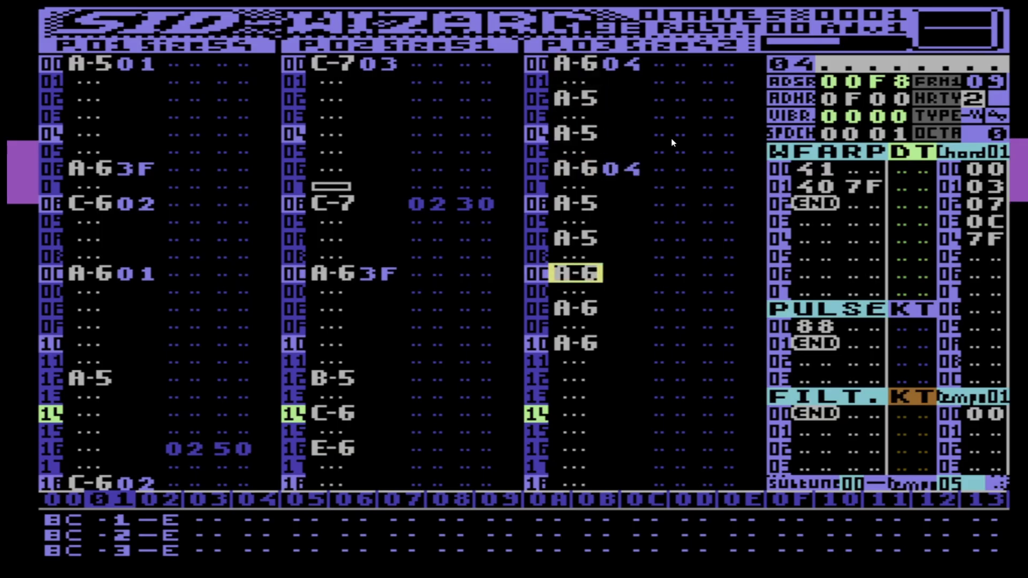
# Paste the copied A-6, A-5, A-5 phrase at rows 0C, 12 and 18 of pattern 03.
pyautogui.hotkey('ctrl', 'v')
pyautogui.hotkey('ctrl', 'v')
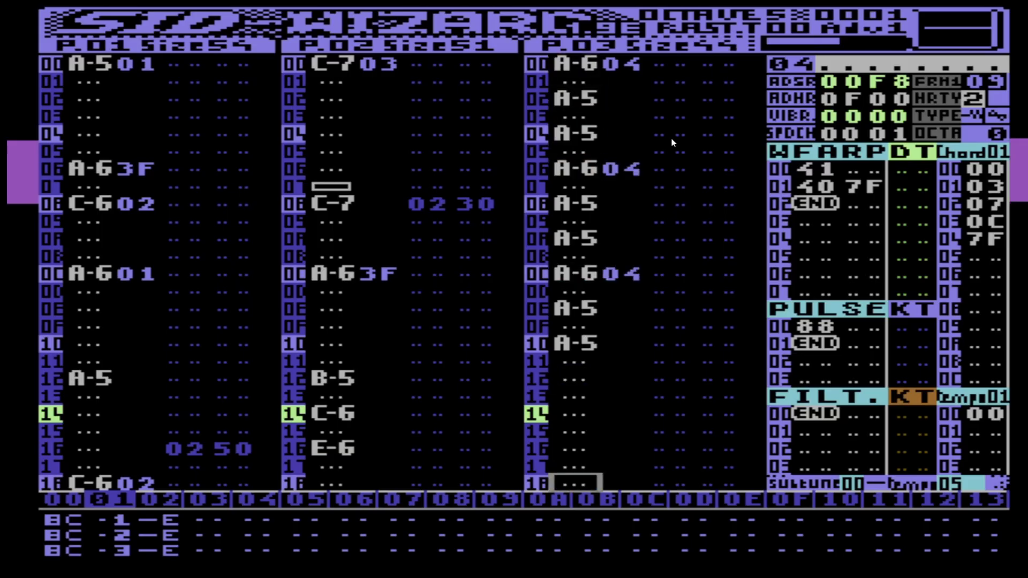
pyautogui.write('A-604 ... A-5 ... A-5 ...')
pyautogui.press('Down')
pyautogui.press('Down')
pyautogui.press('Down')
pyautogui.press('Down')
pyautogui.press('Down')
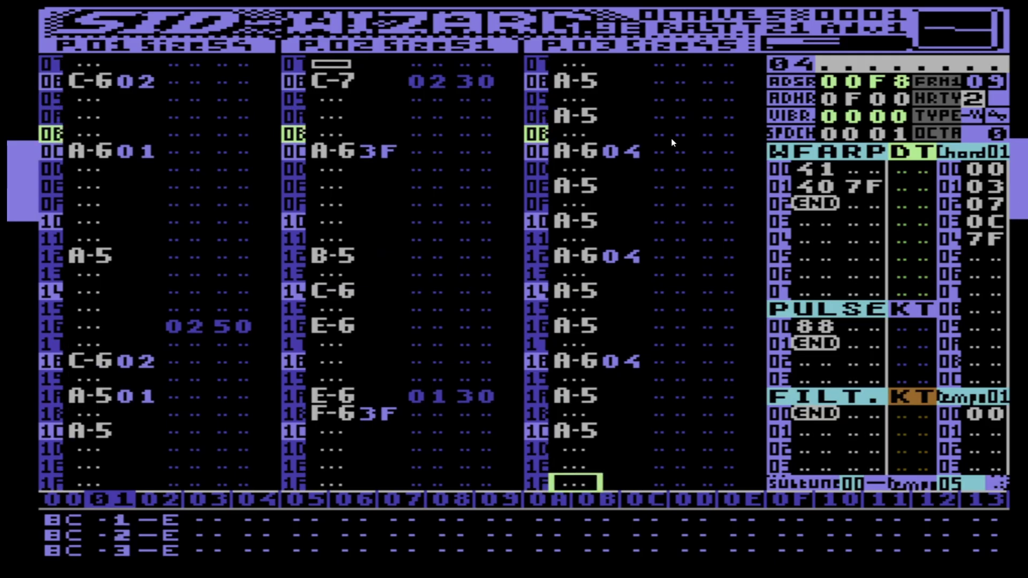
# Stop playback and enter an A-6 note at row 1E of pattern 03.
pyautogui.press('Up')
pyautogui.press('Up')
pyautogui.press('Up')
pyautogui.press('Up')
pyautogui.press('Up')
pyautogui.press('Up')
pyautogui.press('Up')
pyautogui.press('F3')
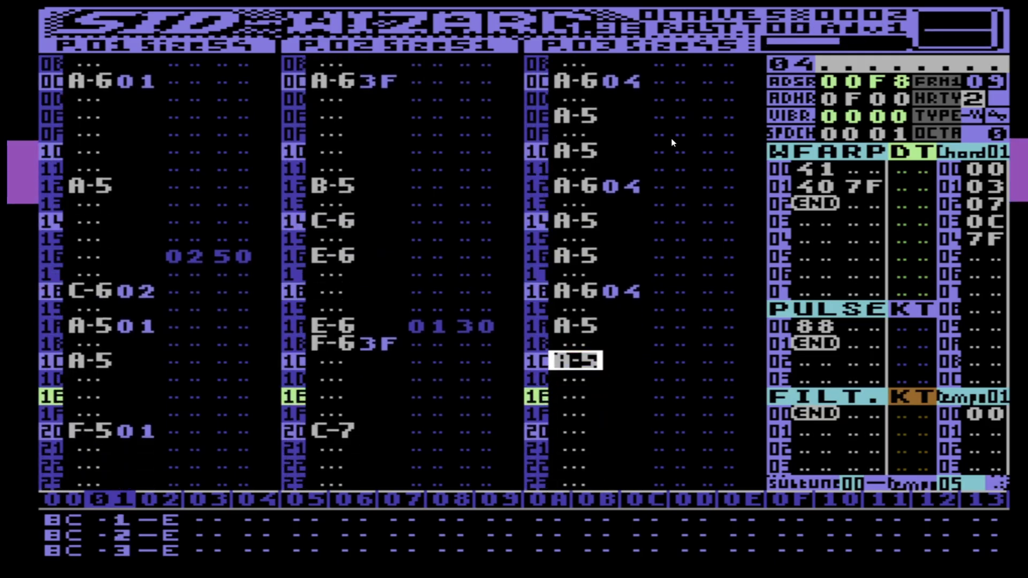
pyautogui.press('Down')
pyautogui.press('Down')
pyautogui.press('y')
pyautogui.press('Up')
pyautogui.press('Up')
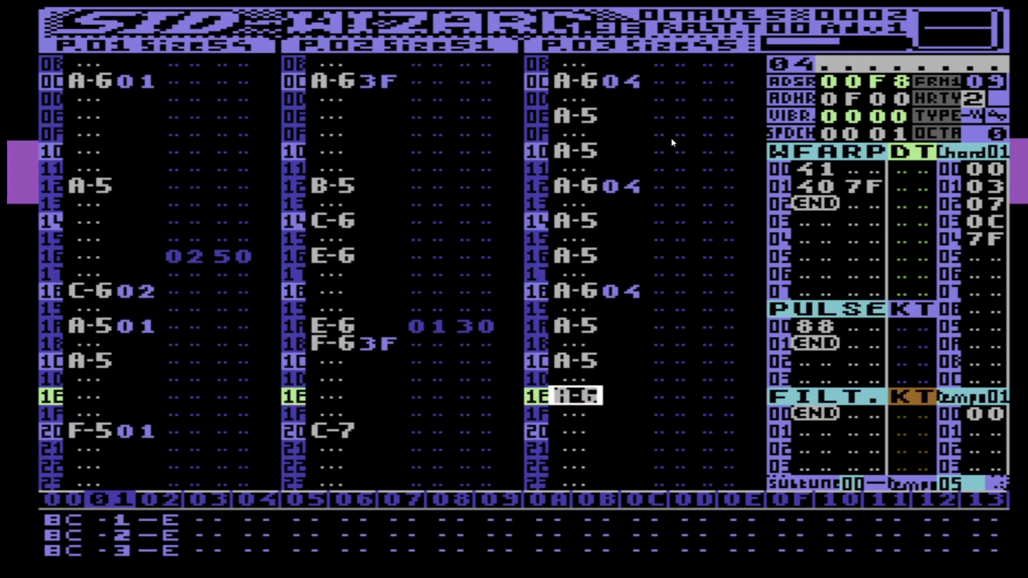
# Switch off the PULSE table reset for instrument 04.
pyautogui.press('Right')
pyautogui.press('Right')
pyautogui.press('Right')
pyautogui.press('Right')
pyautogui.press('Right')
pyautogui.press('Right')
pyautogui.press('Right')
pyautogui.press('Right')
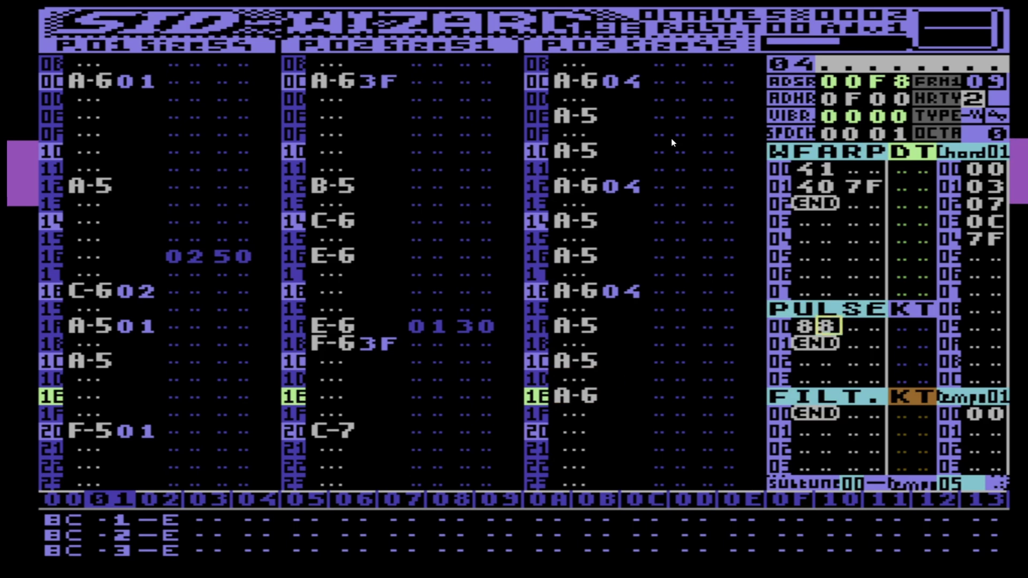
pyautogui.press('Return')
# Clear the instrument number from the A-6 notes at rows 18, 12 and 0C of pattern 03.
pyautogui.press('Left')
pyautogui.press('Left')
pyautogui.press('Up')
pyautogui.press('Up')
pyautogui.press('Up')
pyautogui.press('Up')
pyautogui.press('Up')
pyautogui.press('Left')
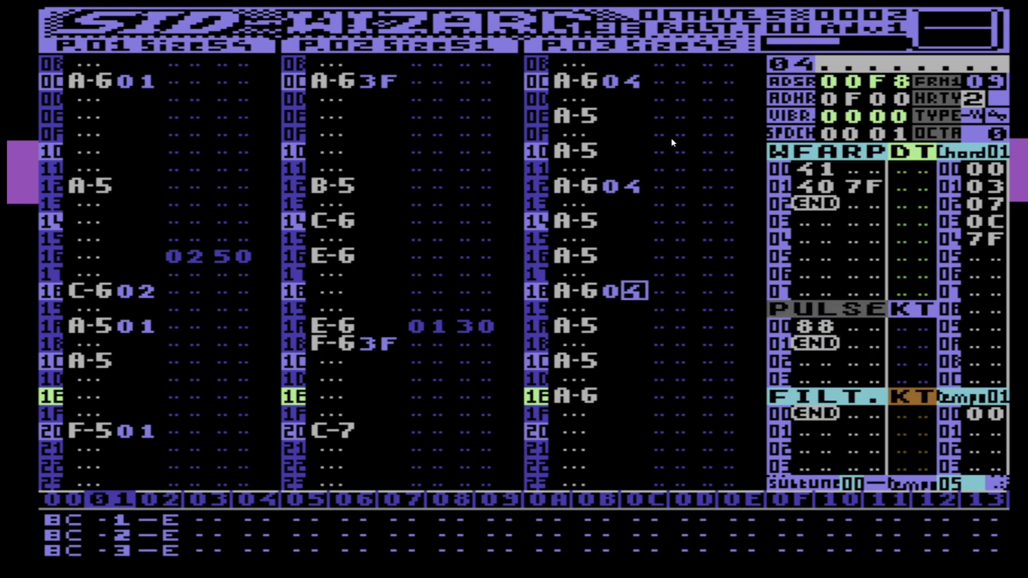
pyautogui.press('Delete')
pyautogui.press('Up')
pyautogui.press('Up')
pyautogui.press('Up')
pyautogui.press('Up')
pyautogui.press('Up')
pyautogui.press('Up')
pyautogui.press('Delete')
pyautogui.press('Up')
pyautogui.press('Up')
pyautogui.press('Up')
pyautogui.press('Up')
pyautogui.press('Up')
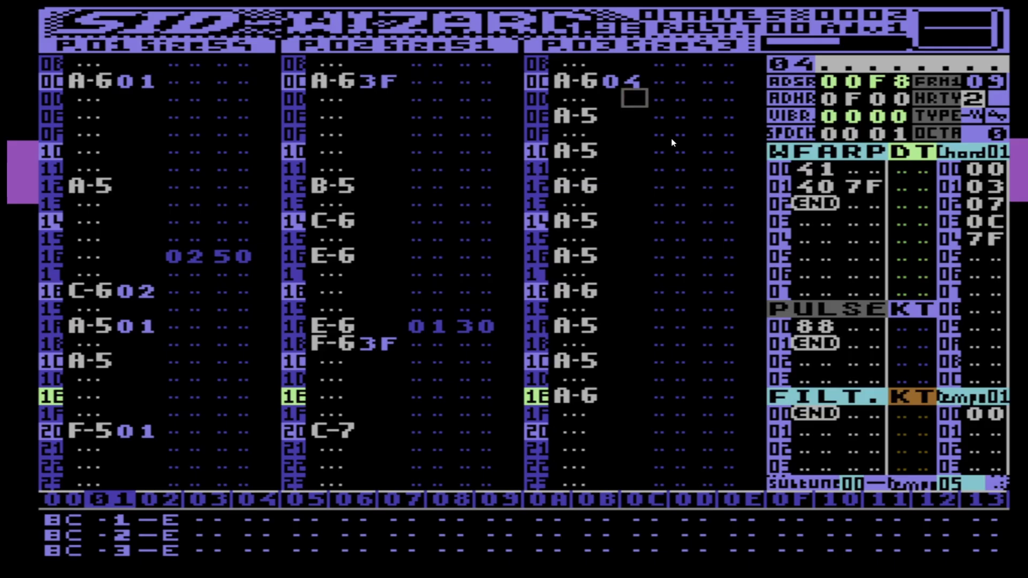
pyautogui.press('Delete')
# Clear the instrument number from the A-6 note at row 06 of pattern 03.
pyautogui.press('Up')
pyautogui.press('Up')
pyautogui.press('Up')
pyautogui.press('Up')
pyautogui.press('Up')
pyautogui.press('Up')
pyautogui.press('Up')
pyautogui.press('Up')
pyautogui.press('Up')
pyautogui.press('Up')
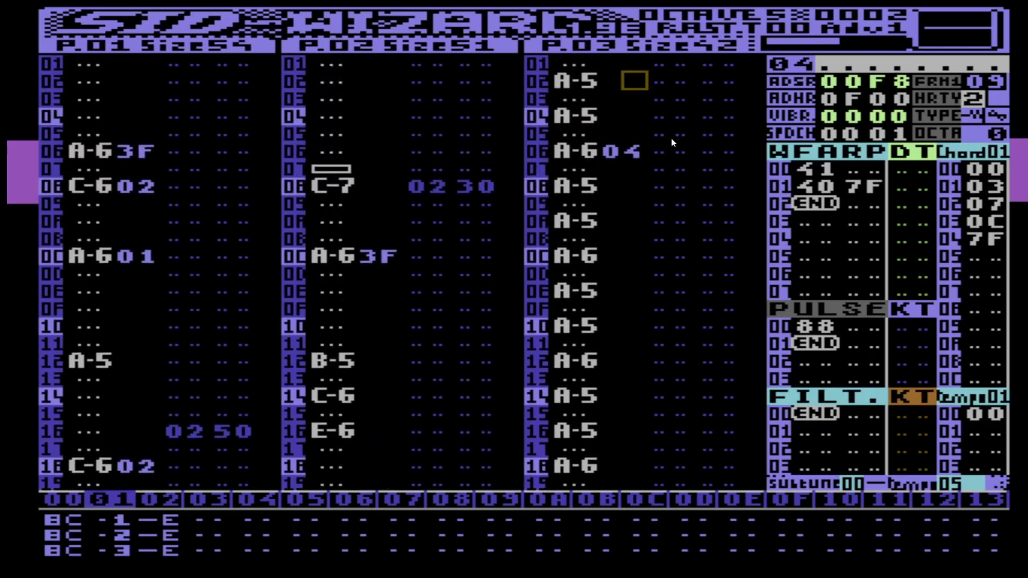
pyautogui.press('Down')
pyautogui.press('Down')
pyautogui.press('Down')
pyautogui.press('Down')
pyautogui.press('Delete')
pyautogui.press('Up')
pyautogui.press('Up')
pyautogui.press('Up')
pyautogui.press('Up')
pyautogui.press('Up')
pyautogui.press('Up')
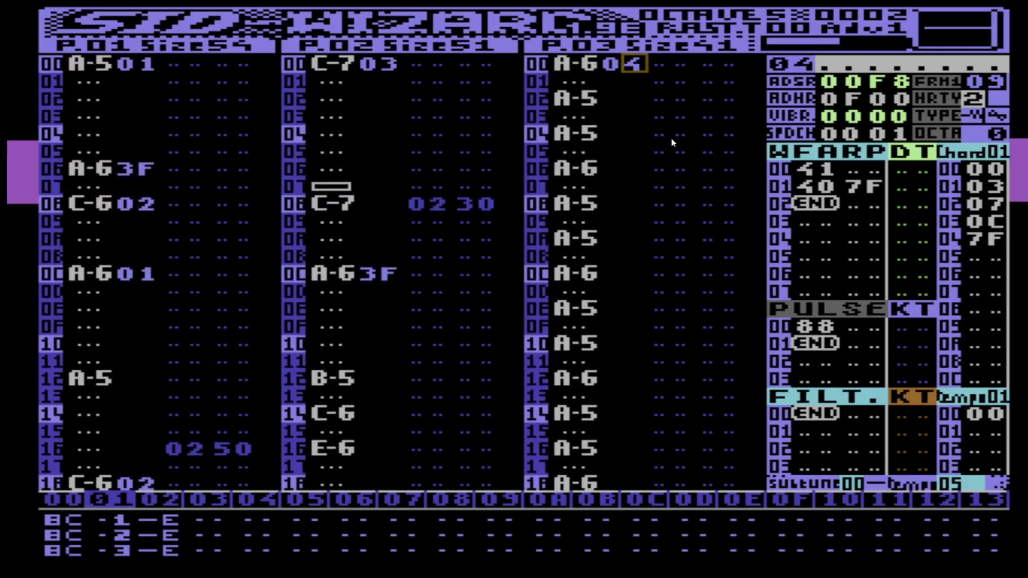
# Add a second row with 40 08 to instrument 04's PULSE table and play the tune.
pyautogui.press('Down')
pyautogui.press('Down')
pyautogui.press('Down')
pyautogui.press('Down')
pyautogui.press('Down')
pyautogui.press('Down')
pyautogui.press('Down')
pyautogui.press('Tab')
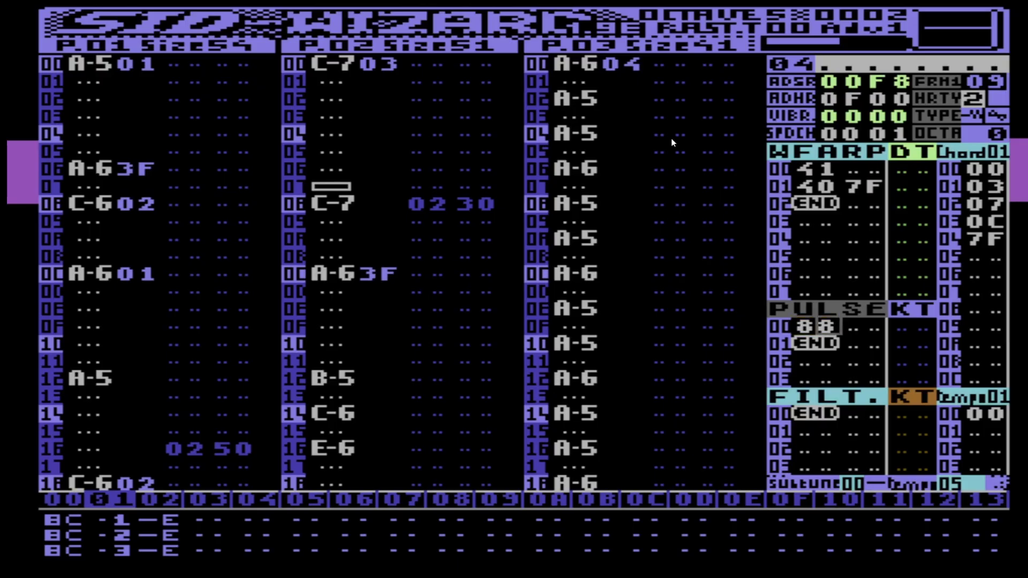
pyautogui.press('Insert')
pyautogui.write('4')
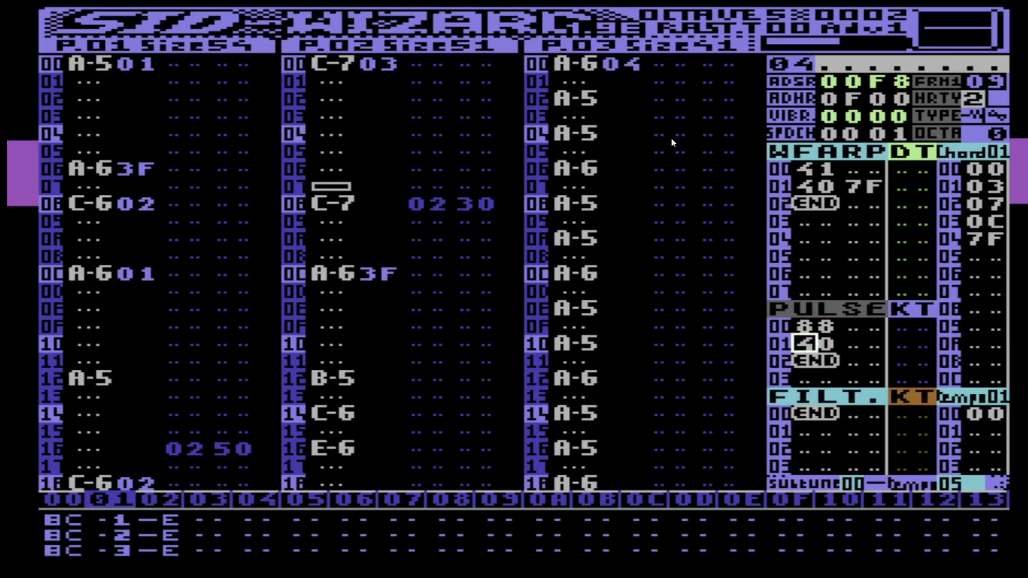
pyautogui.write('0 ')
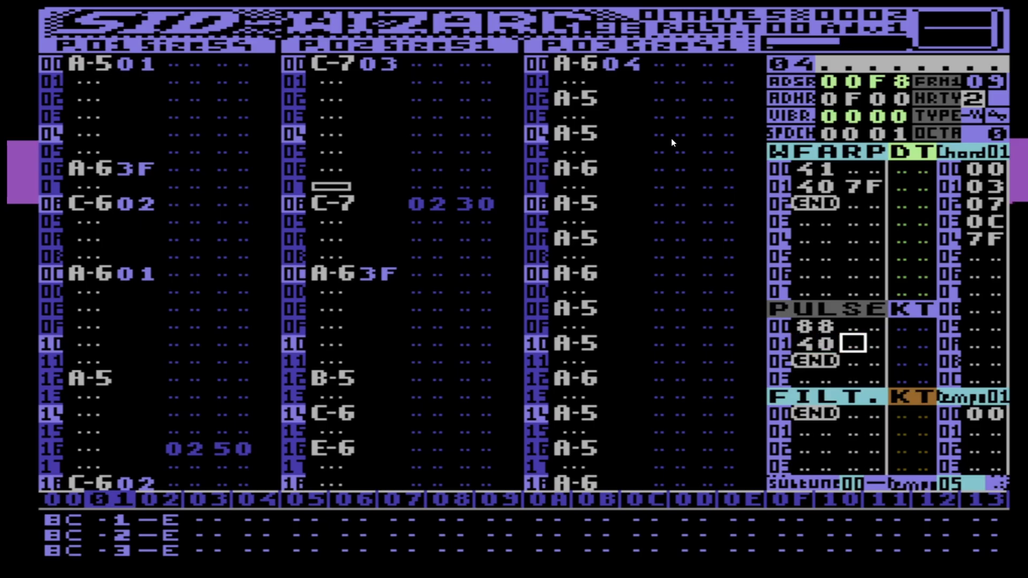
pyautogui.write('08')
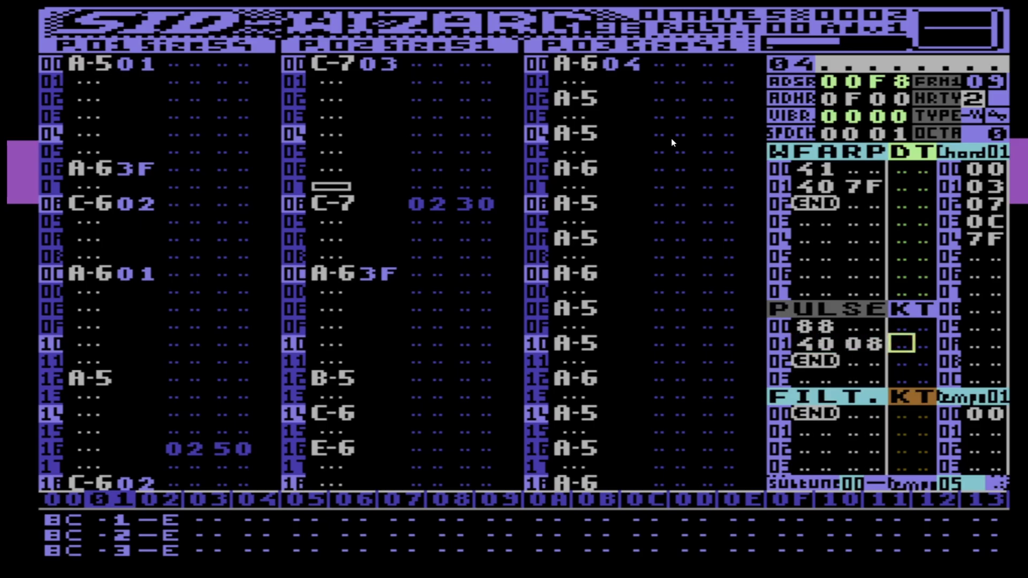
pyautogui.press('F1')
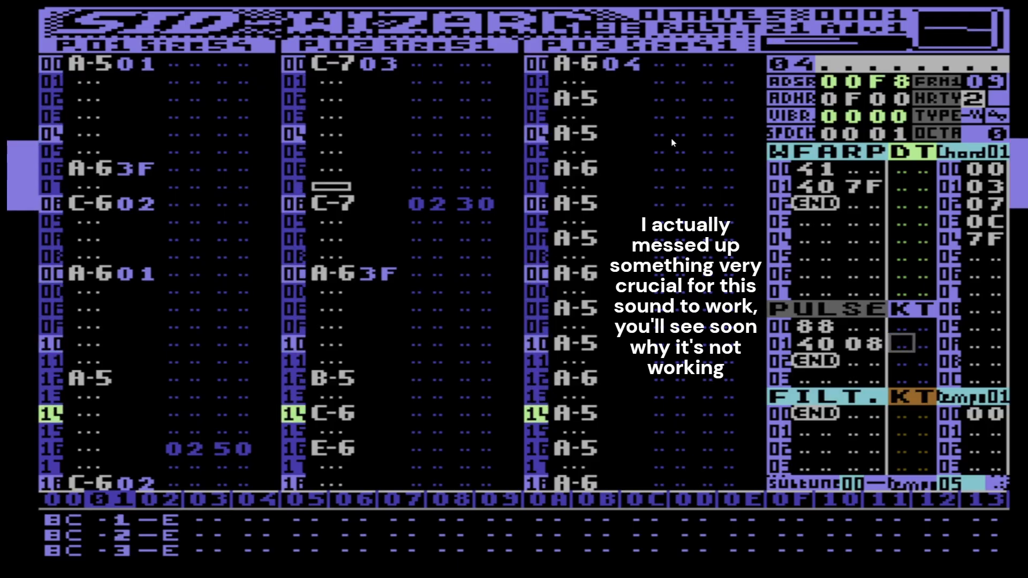
# Change PULSE row 00 to 81 and the second value of row 01 to 10, and play the tune.
pyautogui.press('F4')
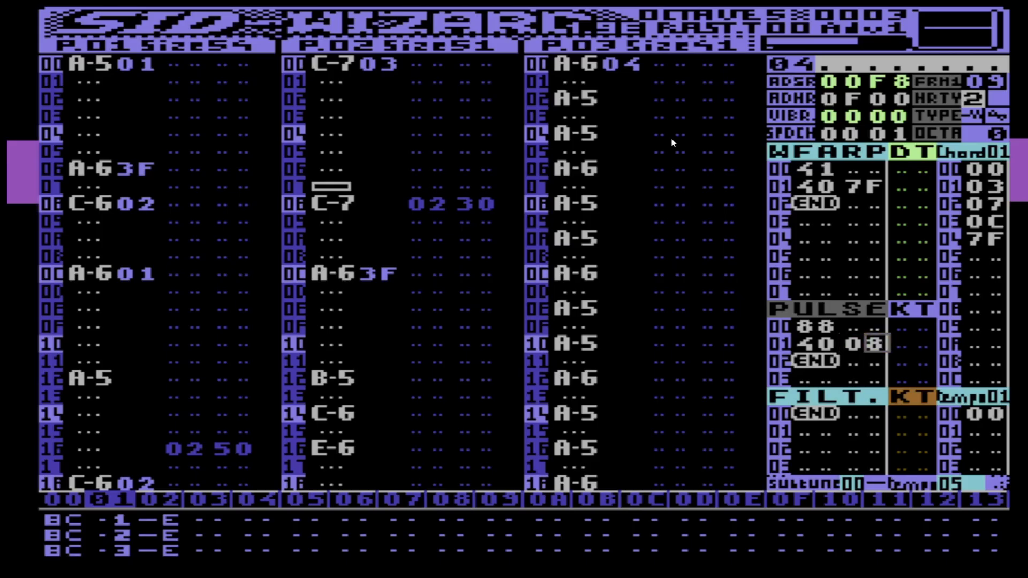
pyautogui.press('Left')
pyautogui.press('Left')
pyautogui.press('Up')
pyautogui.write('1')
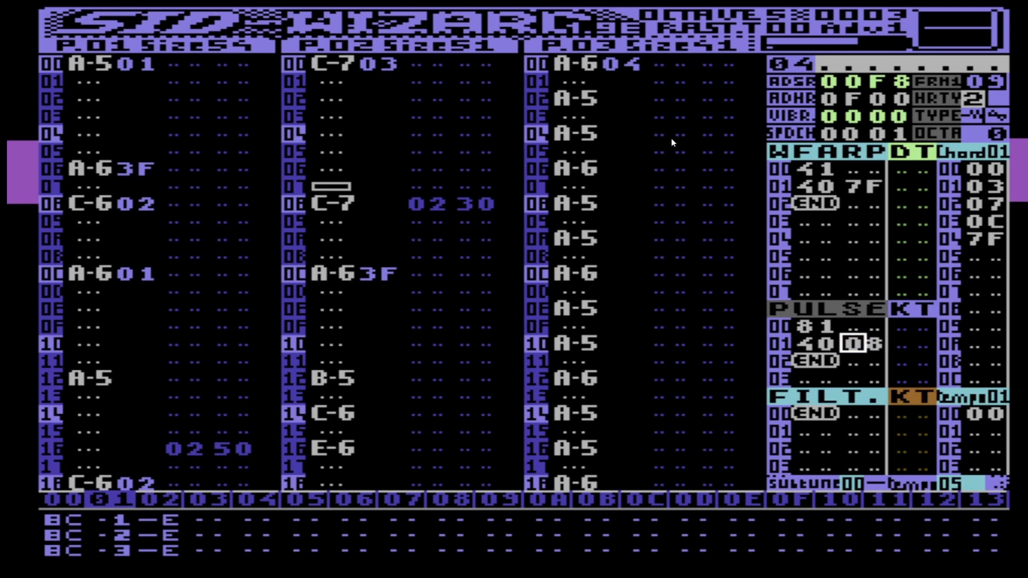
pyautogui.write('10')
pyautogui.press('F1')
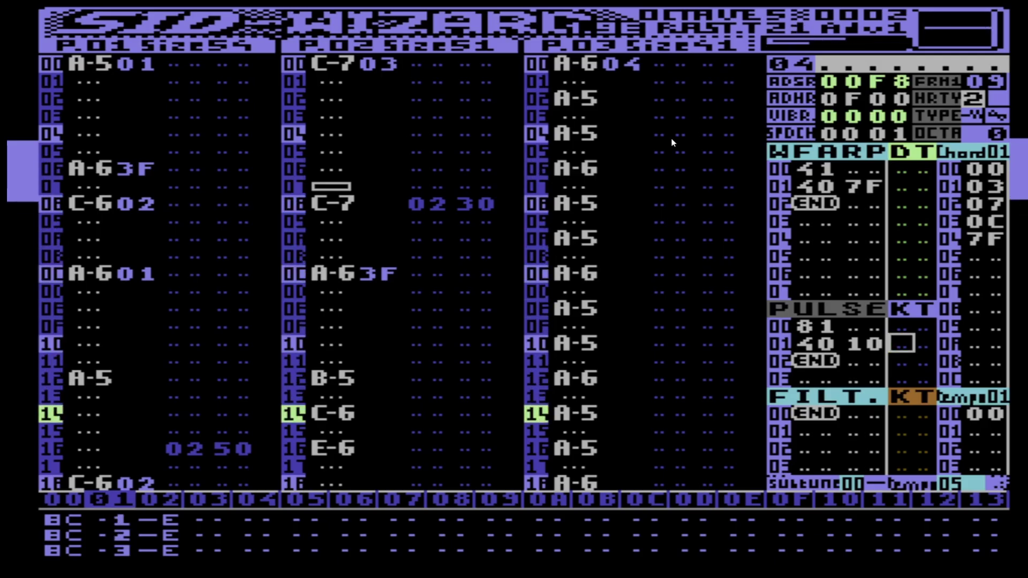
# Stop playback, set the second value of PULSE row 01 to 20 and return to pattern 03.
pyautogui.press('F4')
pyautogui.press('Left')
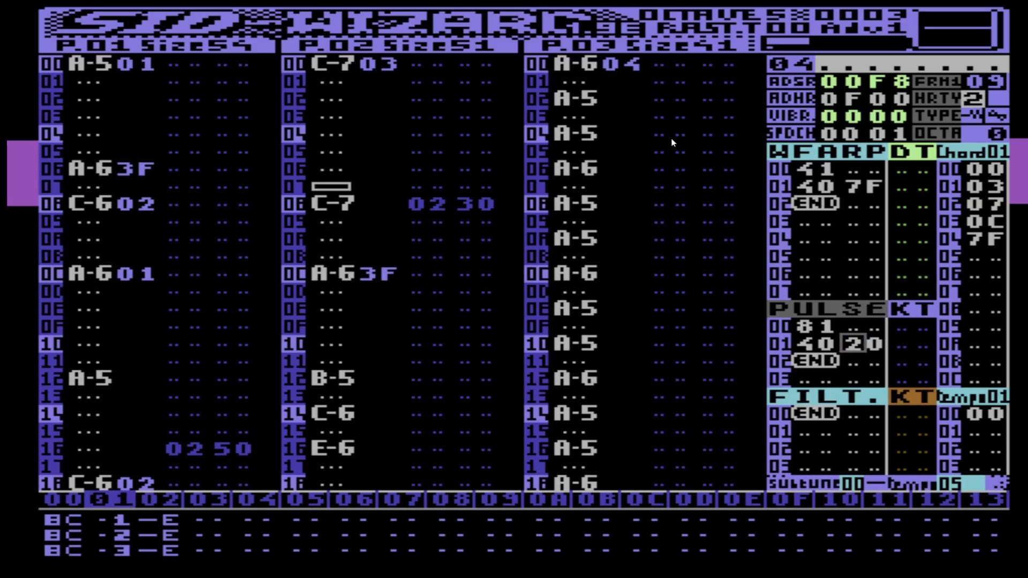
pyautogui.press('Left')
pyautogui.press('F5')
pyautogui.press('Left')
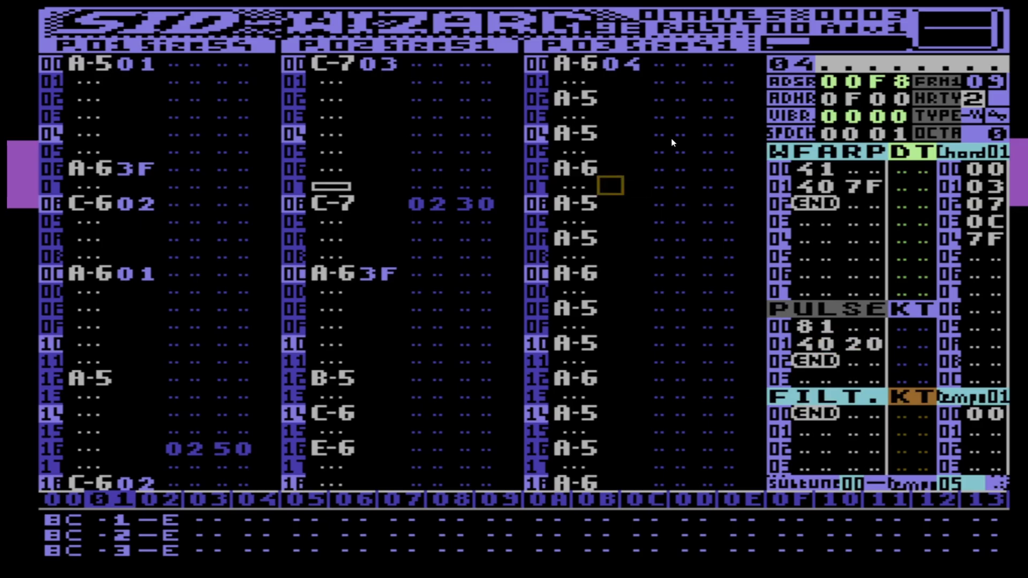
# Copy the A-6/A-5 phrase of pattern 03 and paste it from row 20 onwards.
pyautogui.press('Down')
pyautogui.press('Down')
pyautogui.press('Down')
pyautogui.press('Left')
pyautogui.press('Down')
pyautogui.press('Down')
pyautogui.press('Down')
pyautogui.press('Up')
pyautogui.press('Up')
pyautogui.press('Up')
pyautogui.press('Up')
pyautogui.press('Up')
pyautogui.press('Up')
pyautogui.press('Up')
pyautogui.press('Up')
pyautogui.press('Up')
pyautogui.press('Up')
pyautogui.press('Up')
pyautogui.press('Up')
pyautogui.press('Up')
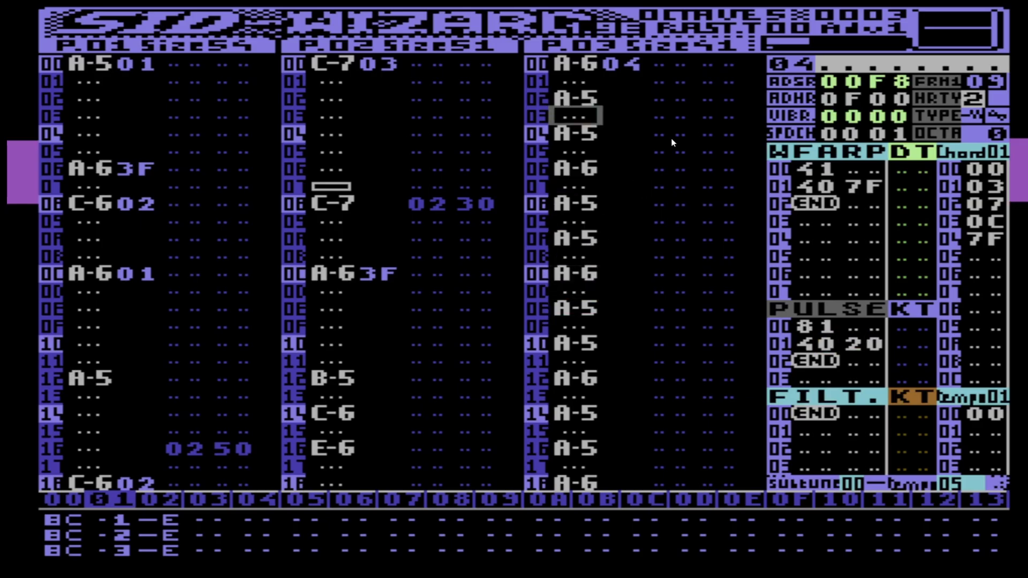
pyautogui.press('Down')
pyautogui.press('Down')
pyautogui.press('Down')
pyautogui.press('Down')
pyautogui.press('Down')
pyautogui.press('Down')
pyautogui.press('Down')
pyautogui.press('Down')
pyautogui.press('Down')
pyautogui.press('Down')
pyautogui.press('Down')
pyautogui.press('Down')
pyautogui.press('Down')
pyautogui.press('Down')
pyautogui.press('Down')
pyautogui.press('Down')
pyautogui.press('Down')
pyautogui.press('Down')
pyautogui.press('Down')
pyautogui.press('Down')
pyautogui.press('Down')
pyautogui.press('Down')
pyautogui.press('Down')
pyautogui.press('Down')
pyautogui.press('Down')
pyautogui.press('Down')
pyautogui.press('Down')
pyautogui.press('Down')
pyautogui.press('Down')
pyautogui.press('Down')
pyautogui.press('Down')
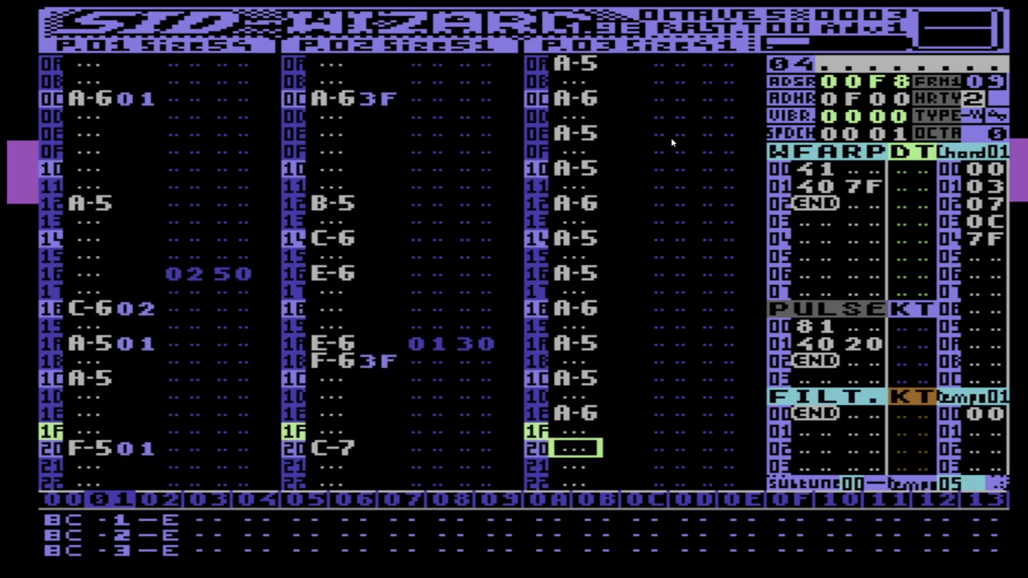
pyautogui.hotkey('ctrl', 'v')
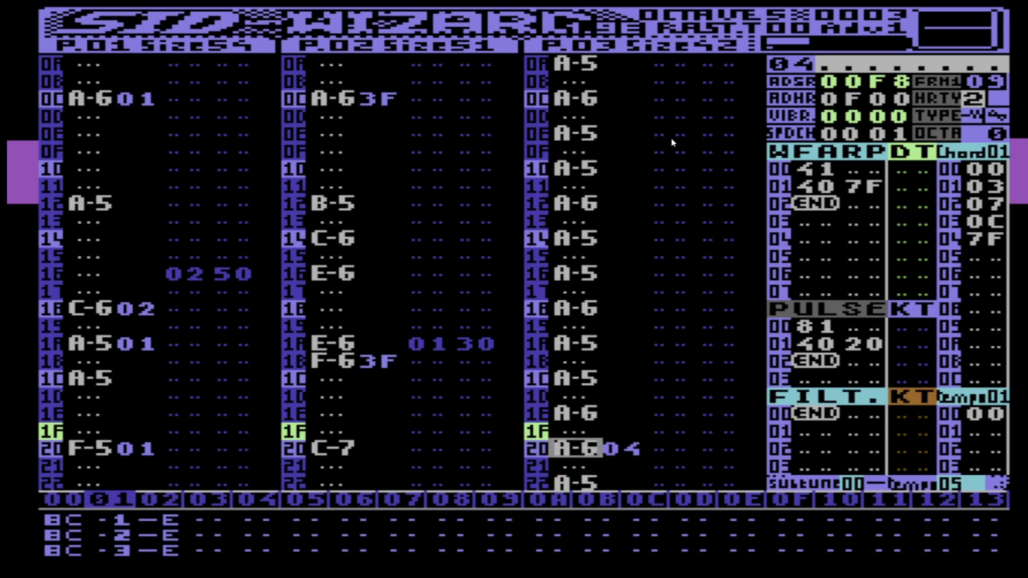
# Transpose the pasted phrase from row 20 of pattern 03 down four semitones to F-6/F-5.
pyautogui.hotkey('shift', 'a')
pyautogui.hotkey('shift', 'a')
pyautogui.hotkey('shift', 'a')
pyautogui.hotkey('shift', 'a')
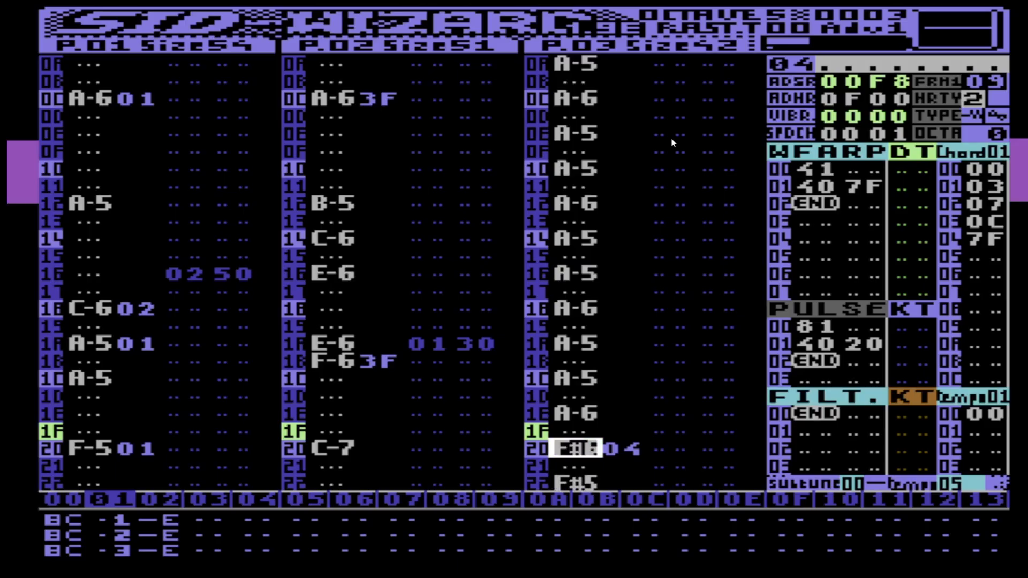
# Enter effect value 72 beside the F notes at rows 20, 22 and 24 of pattern 03.
pyautogui.press('Right')
pyautogui.press('Right')
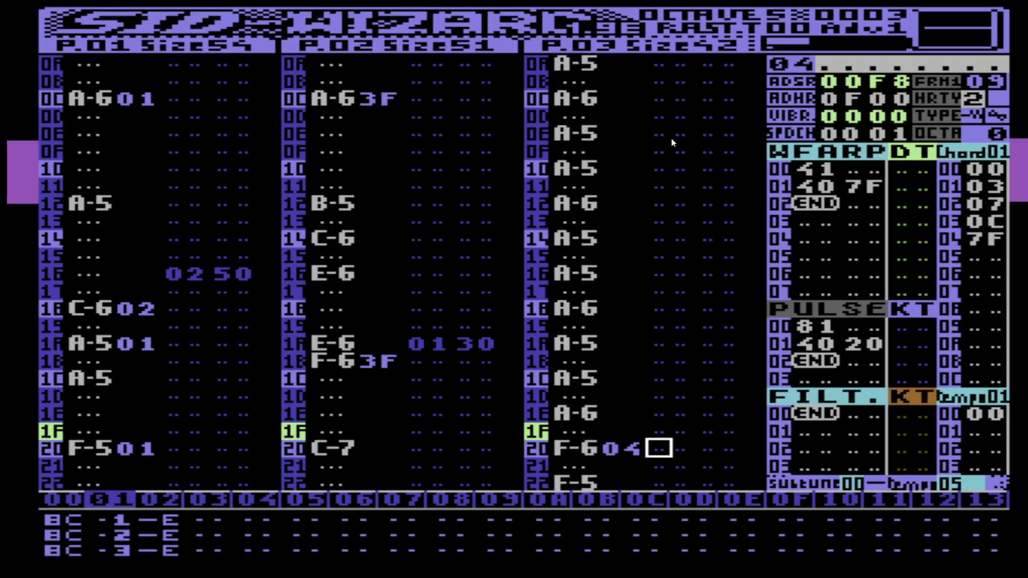
pyautogui.write('72')
pyautogui.press('Down')
pyautogui.write('72')
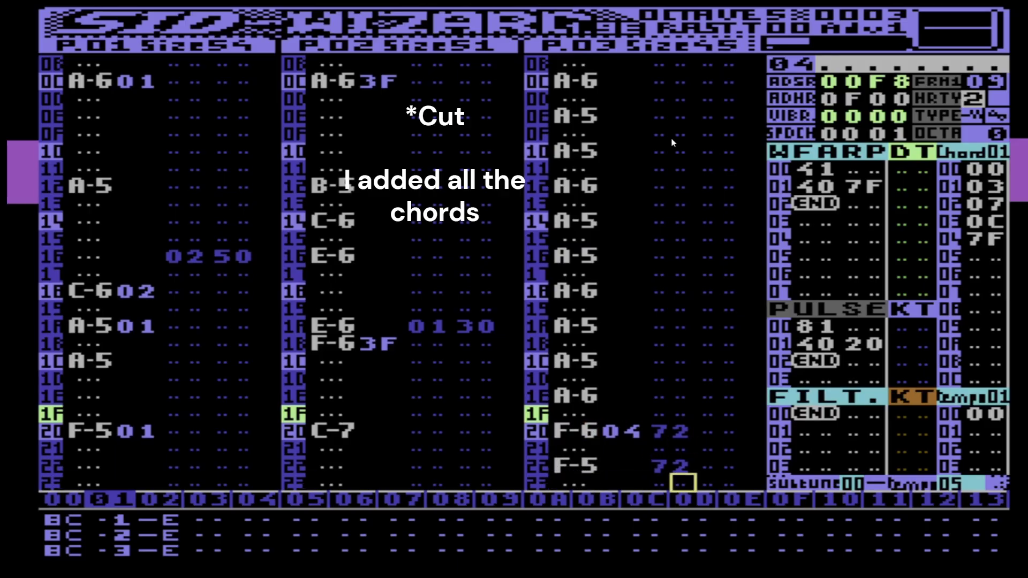
pyautogui.press('Down')
pyautogui.write('72')
pyautogui.press('Up')
pyautogui.press('Up')
pyautogui.press('Up')
pyautogui.press('Up')
pyautogui.press('Left')
pyautogui.press('Left')
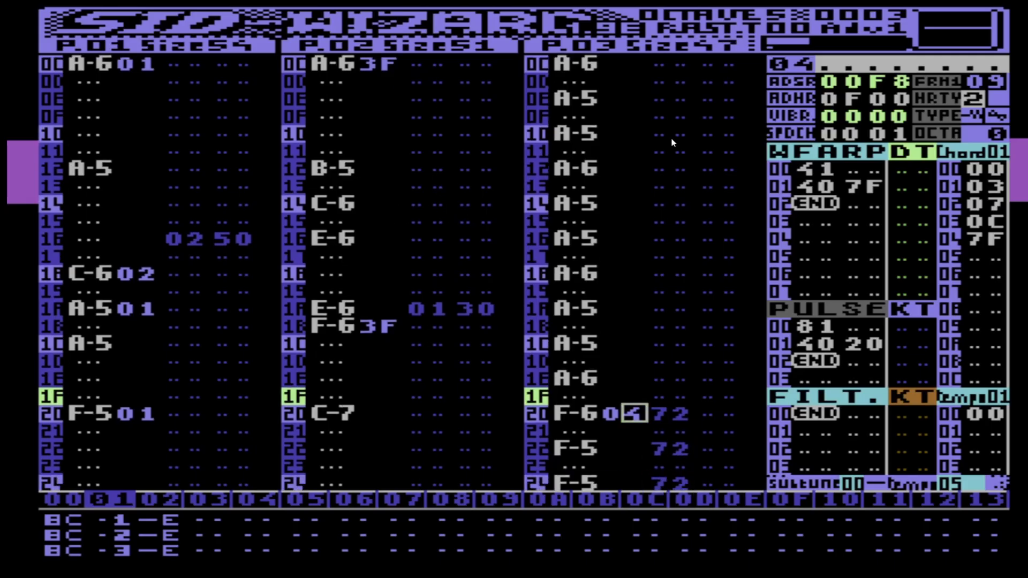
pyautogui.press('Down')
pyautogui.press('Down')
pyautogui.press('Down')
pyautogui.press('Down')
pyautogui.press('Down')
pyautogui.press('Down')
pyautogui.press('Down')
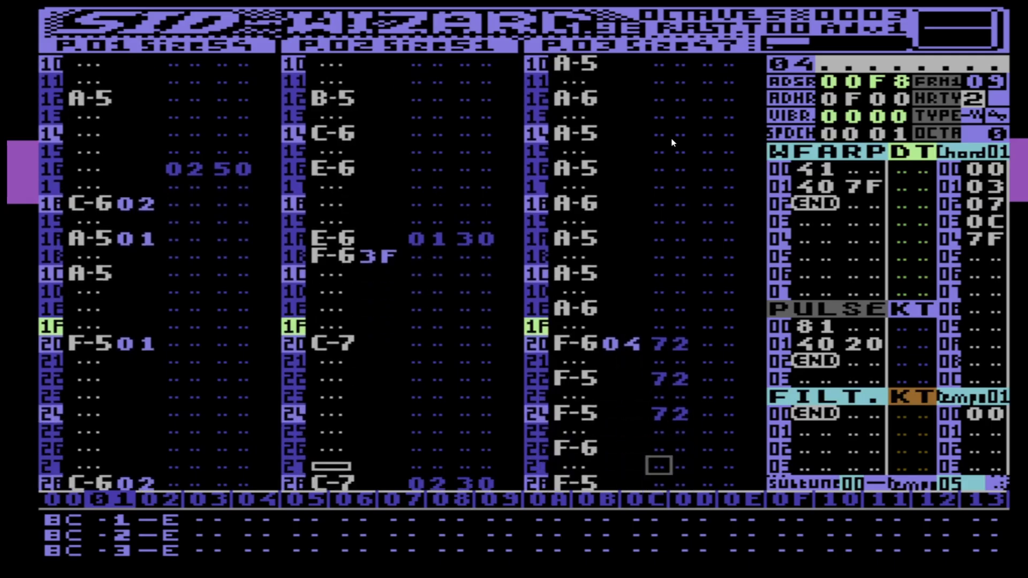
pyautogui.press('Up')
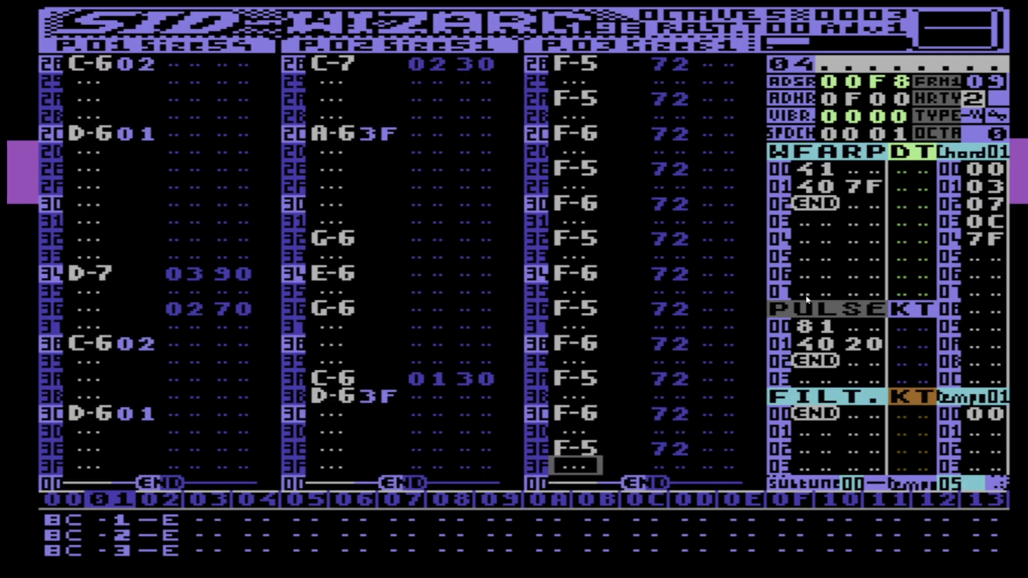
# Clear the 72 effect value from rows 2C, 2E and 30 of pattern 03.
pyautogui.press('Up')
pyautogui.press('Up')
pyautogui.press('Up')
pyautogui.press('Up')
pyautogui.press('Up')
pyautogui.press('Up')
pyautogui.press('Up')
pyautogui.press('Up')
pyautogui.press('Up')
pyautogui.press('Up')
pyautogui.press('Up')
pyautogui.press('Up')
pyautogui.press('Up')
pyautogui.press('Up')
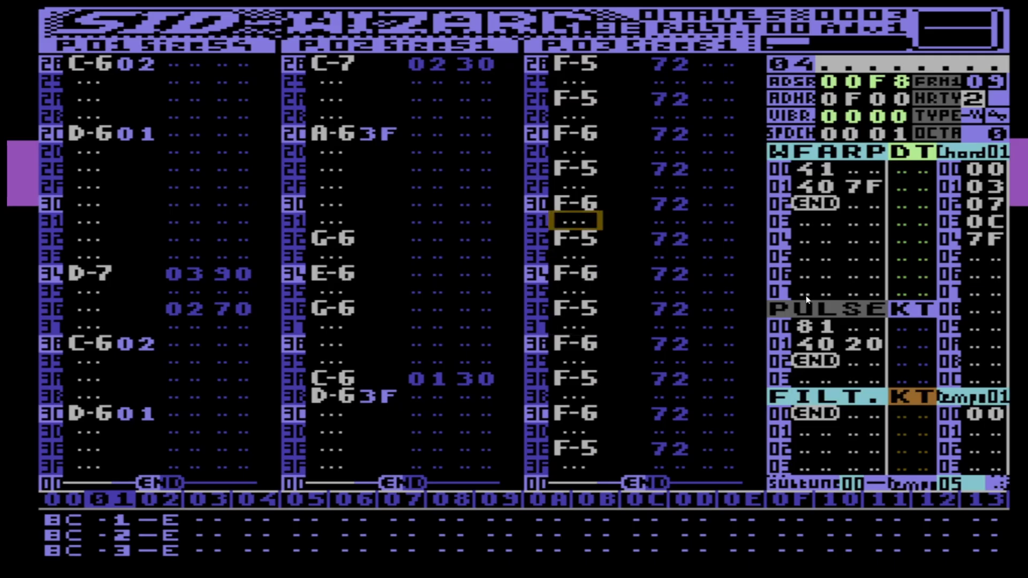
pyautogui.press('Up')
pyautogui.press('Up')
pyautogui.press('Up')
pyautogui.press('Up')
pyautogui.press('Up')
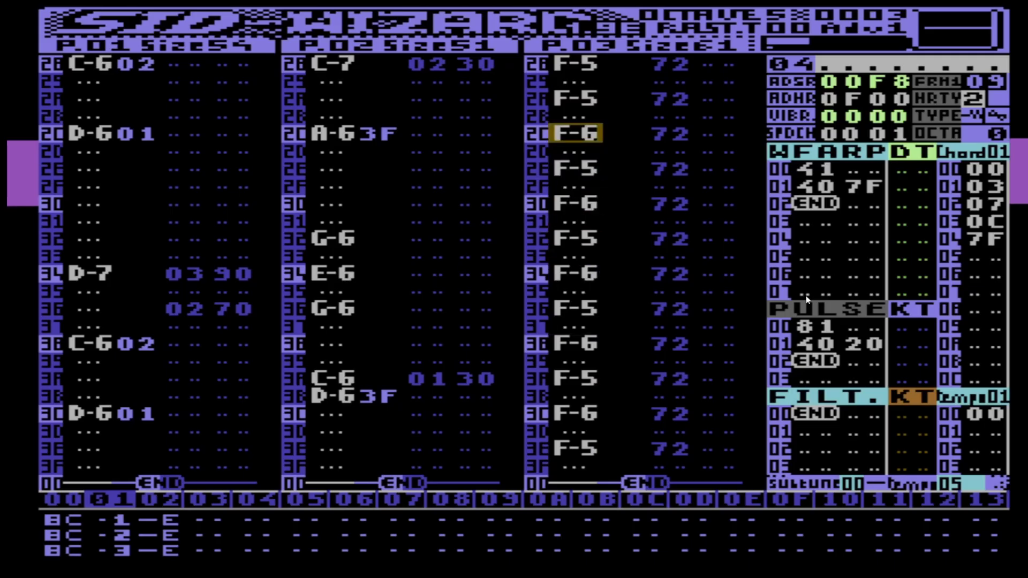
pyautogui.press('Right')
pyautogui.press('Right')
pyautogui.write('00')
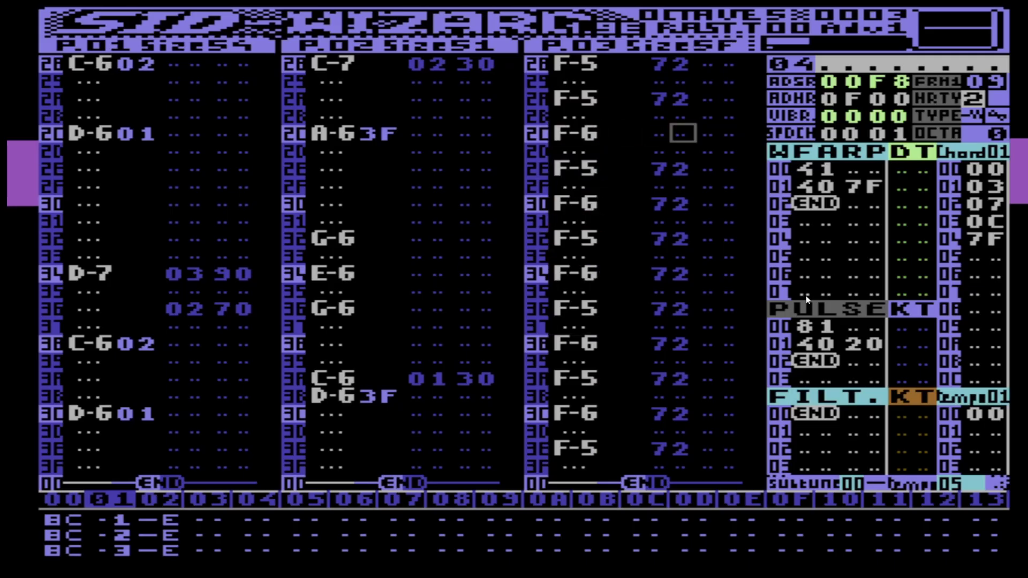
pyautogui.press('Left')
pyautogui.press('Down')
pyautogui.press('Down')
pyautogui.write('00')
pyautogui.press('Down')
pyautogui.press('Down')
pyautogui.press('Left')
pyautogui.write('00')
# Clear the 72 effect value from the notes at rows 32, 34, 36, 38 and 3A of pattern 03.
pyautogui.press('Left')
pyautogui.press('Down')
pyautogui.press('Down')
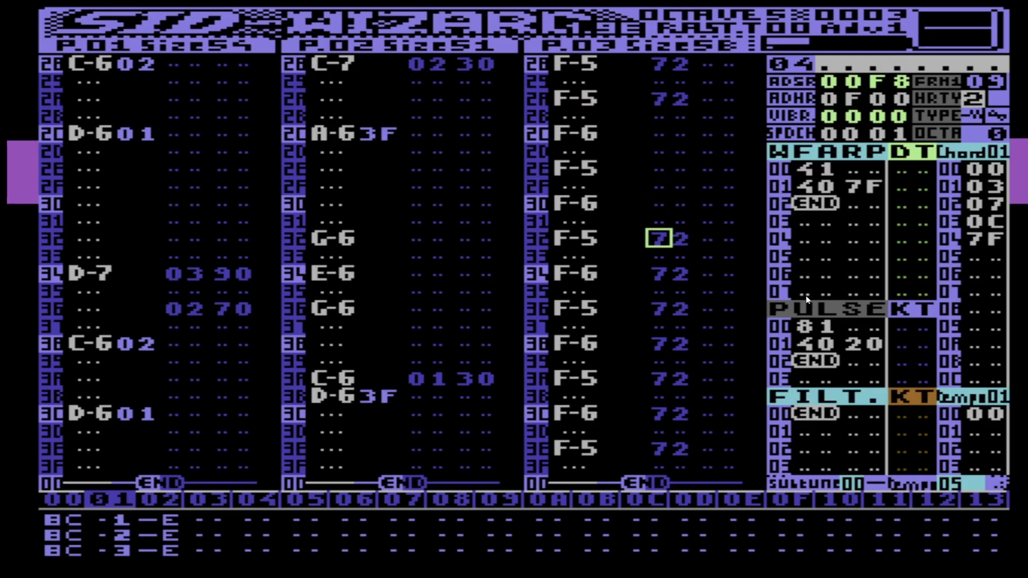
pyautogui.write('00')
pyautogui.press('Down')
pyautogui.press('Left')
pyautogui.press('Down')
pyautogui.write('00')
pyautogui.press('Left')
pyautogui.press('Down')
pyautogui.press('Down')
pyautogui.write('00')
pyautogui.press('Down')
pyautogui.press('Down')
pyautogui.write('00')
pyautogui.press('Left')
pyautogui.press('Down')
pyautogui.press('Down')
pyautogui.write('00')
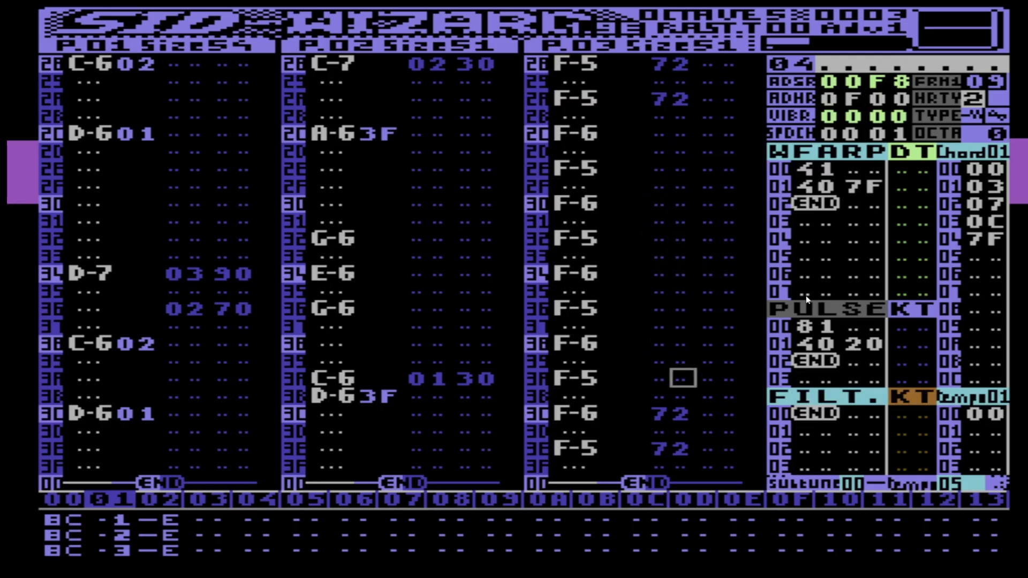
# Clear the 72 effect value from the last two notes of pattern 03, at rows 3C and 3E.
pyautogui.press('Left')
pyautogui.press('Down')
pyautogui.press('Down')
pyautogui.write('00')
pyautogui.press('Left')
pyautogui.press('Down')
pyautogui.press('Down')
pyautogui.write('00')
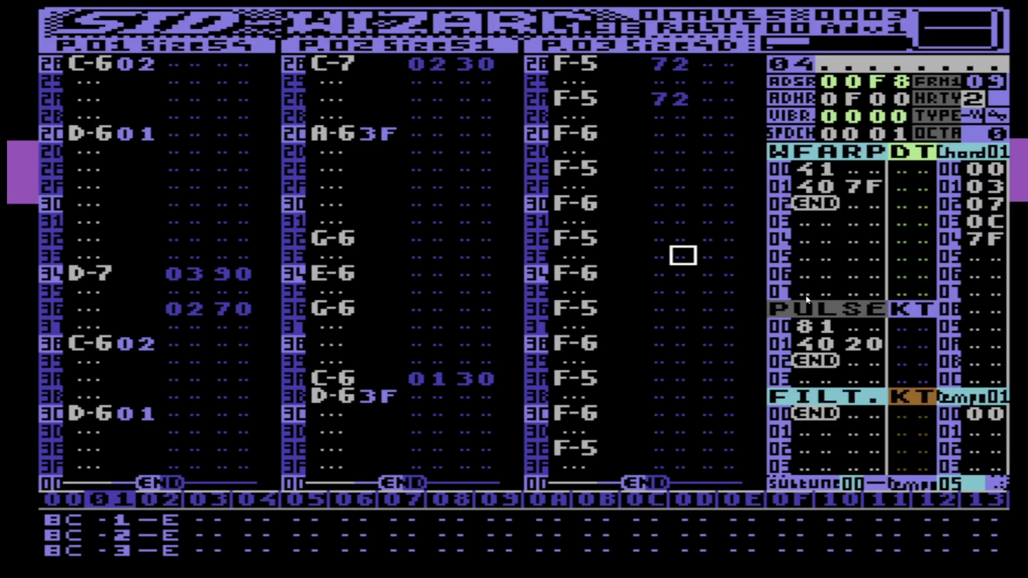
# Transpose the notes from row 2C to the end of pattern 03 up nine semitones to D-7/D-6.
pyautogui.press('Up')
pyautogui.press('Up')
pyautogui.press('Up')
pyautogui.press('Up')
pyautogui.press('Up')
pyautogui.press('Up')
pyautogui.press('Left')
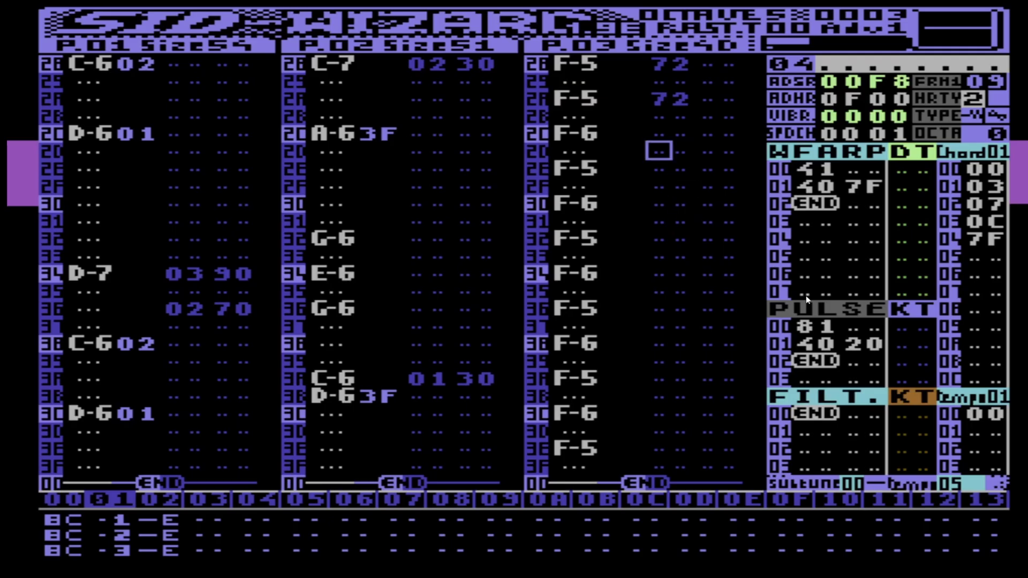
pyautogui.press('Left')
pyautogui.press('Left')
pyautogui.press('Left')
pyautogui.press('Up')
pyautogui.hotkey('shift', 'w')
pyautogui.hotkey('shift', 's')
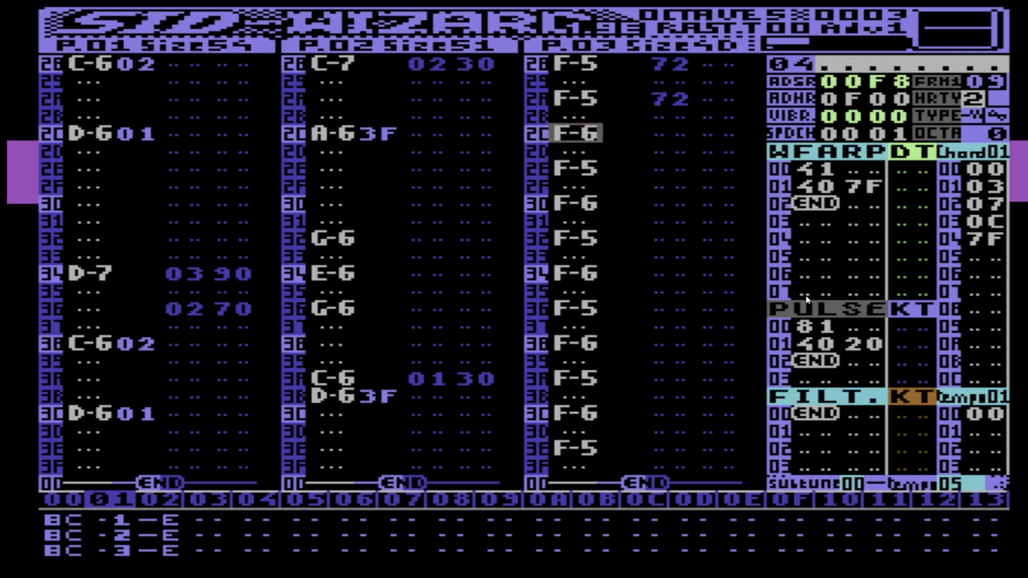
pyautogui.hotkey('shift', 'q')
pyautogui.hotkey('shift', 'q')
pyautogui.hotkey('shift', 'q')
pyautogui.hotkey('shift', 'q')
pyautogui.hotkey('shift', 'q')
pyautogui.hotkey('shift', 'q')
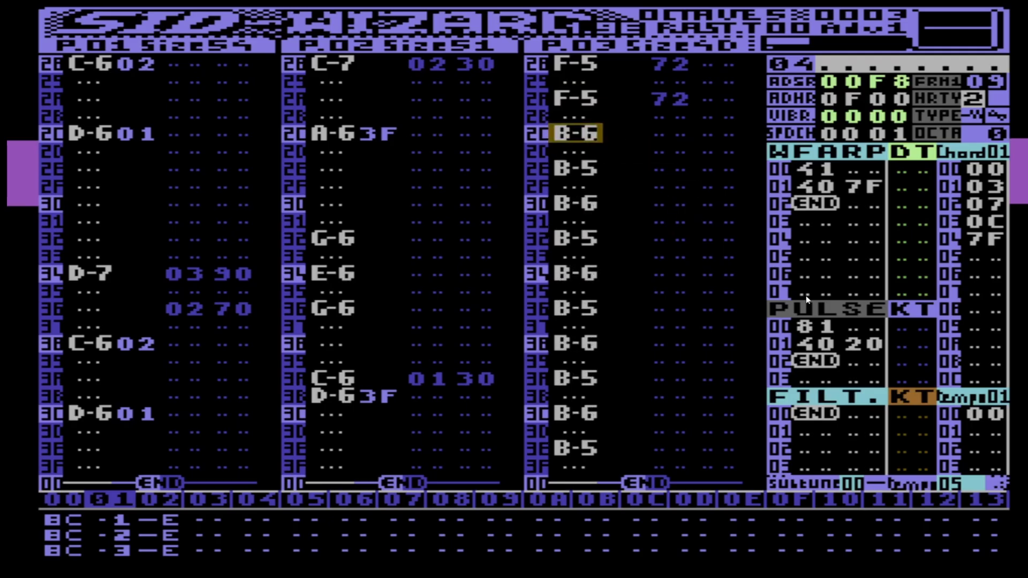
pyautogui.hotkey('shift', 'q')
pyautogui.hotkey('shift', 'q')
pyautogui.hotkey('shift', 'q')
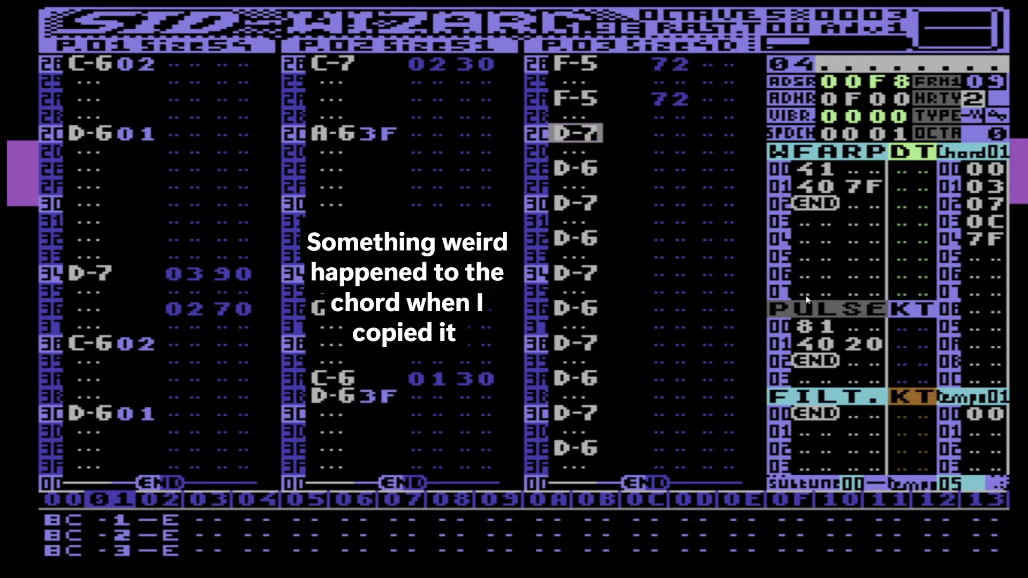
# Re-enter the notes at rows 30, 32 and 34 of pattern 03 as D-6, D-7 and D-6.
pyautogui.press('Up')
pyautogui.press('Up')
pyautogui.press('Up')
pyautogui.press('Up')
pyautogui.press('Up')
pyautogui.press('Down')
pyautogui.press('Down')
pyautogui.press('Down')
pyautogui.press('Down')
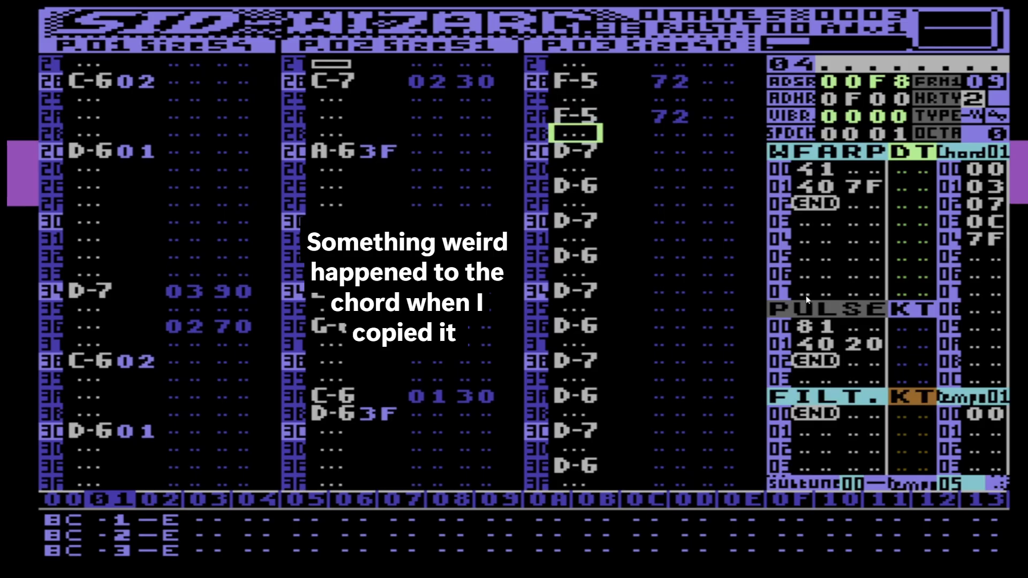
pyautogui.press('Down')
pyautogui.press('Down')
pyautogui.press('Down')
pyautogui.press('Down')
pyautogui.press('Down')
pyautogui.press('w')
pyautogui.press('Down')
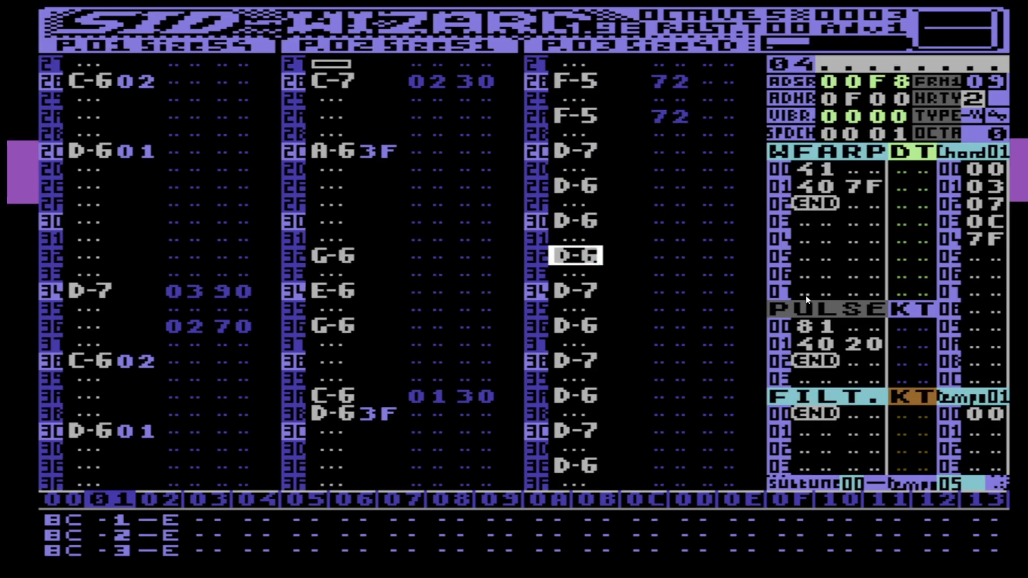
pyautogui.press('o')
pyautogui.press('Down')
pyautogui.press('w')
pyautogui.press('w')
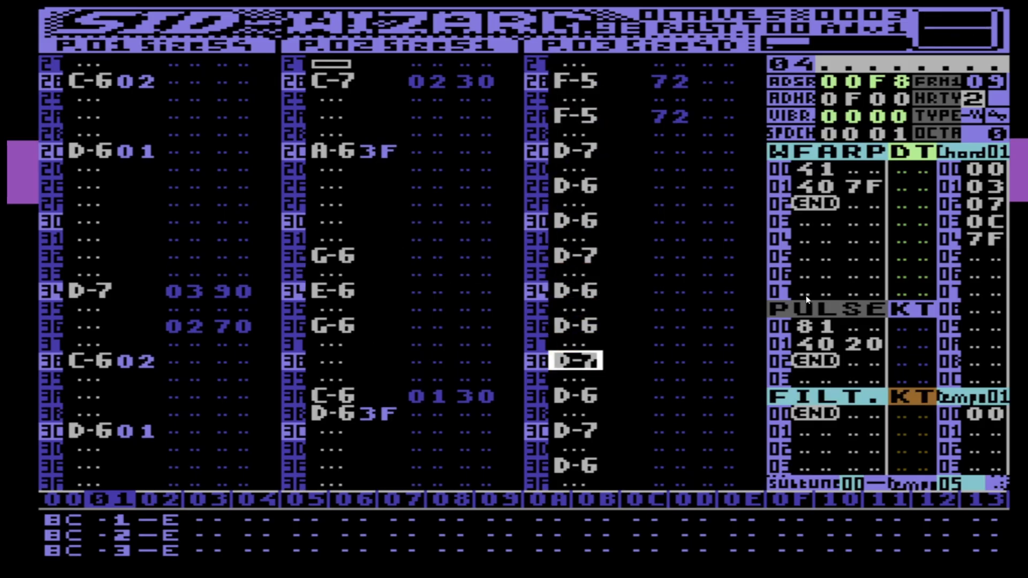
# Set the notes at rows 3C and 3E of pattern 03 to D-6 and D-7.
pyautogui.press('o')
pyautogui.press('w')
pyautogui.press('w')
pyautogui.press('o')
# Switch the chord table to chord 02 and insert five 00 rows ahead of its 7F end value.
pyautogui.press('Up')
pyautogui.press('Up')
pyautogui.press('Up')
pyautogui.press('Up')
pyautogui.press('Up')
pyautogui.press('Up')
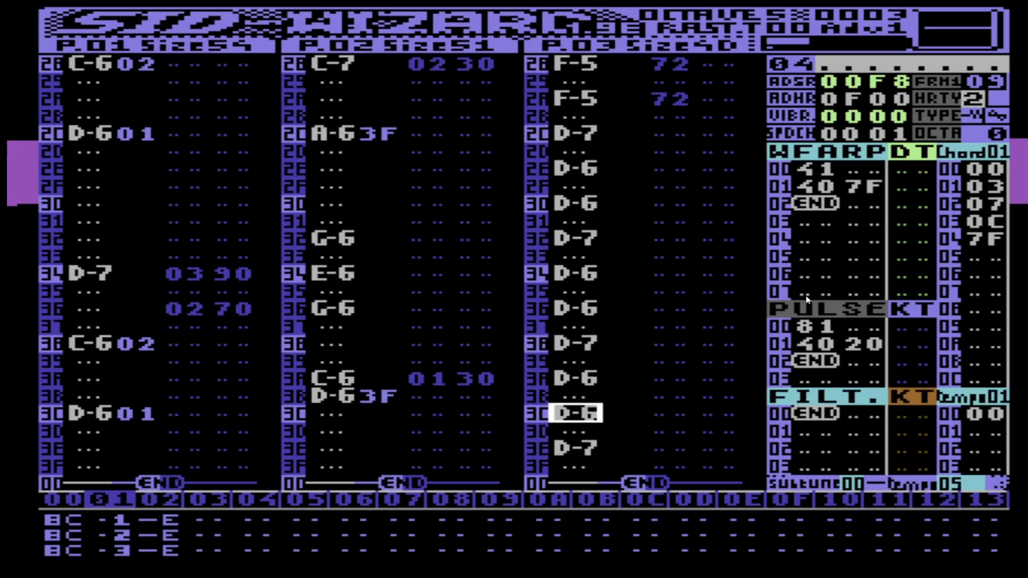
pyautogui.press('Right')
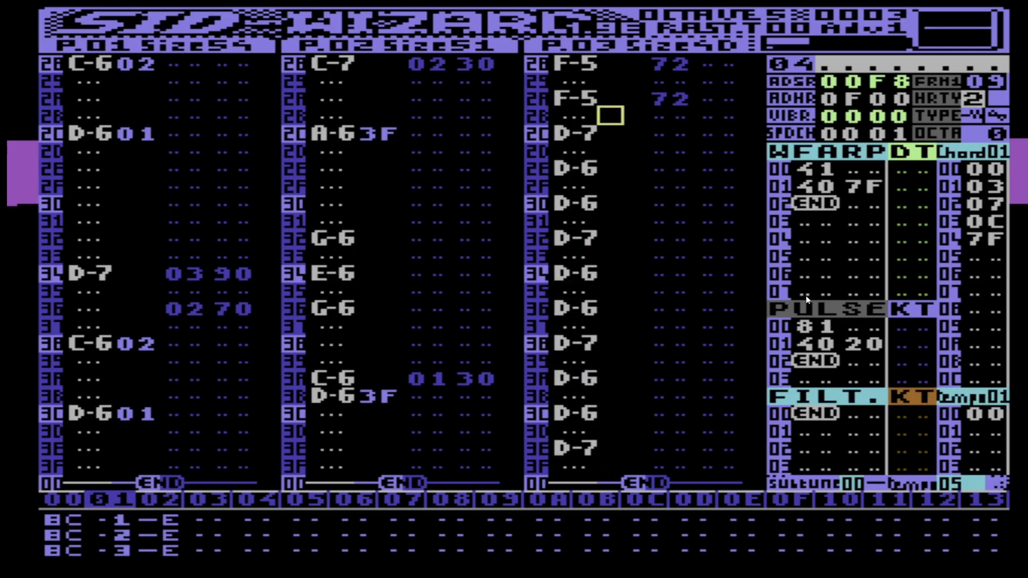
pyautogui.press('Tab')
pyautogui.press('Right')
pyautogui.press('Right')
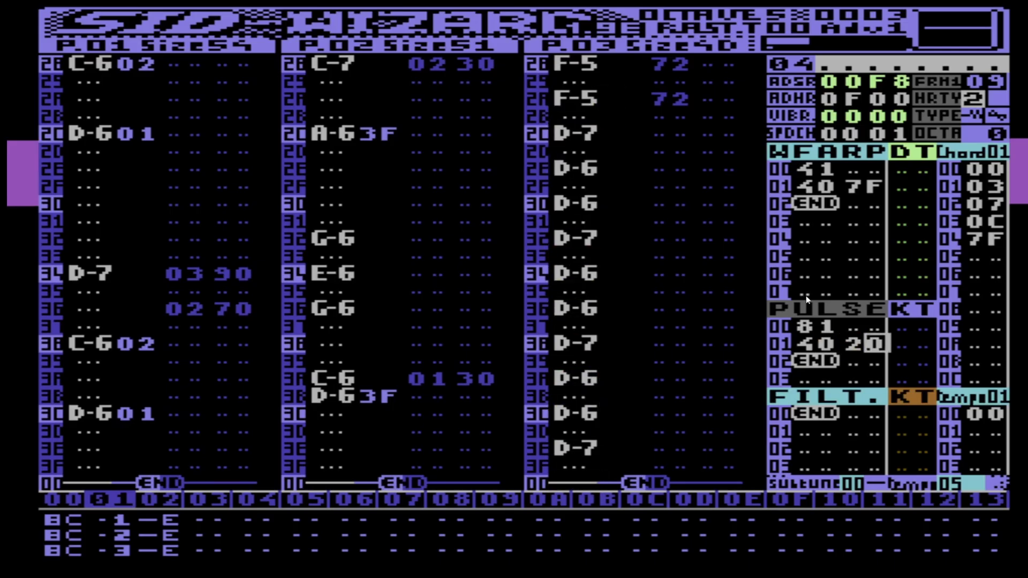
pyautogui.hotkey('shift', 'Tab')
pyautogui.press('Right')
pyautogui.press('Tab')
pyautogui.press('Right')
pyautogui.press('Right')
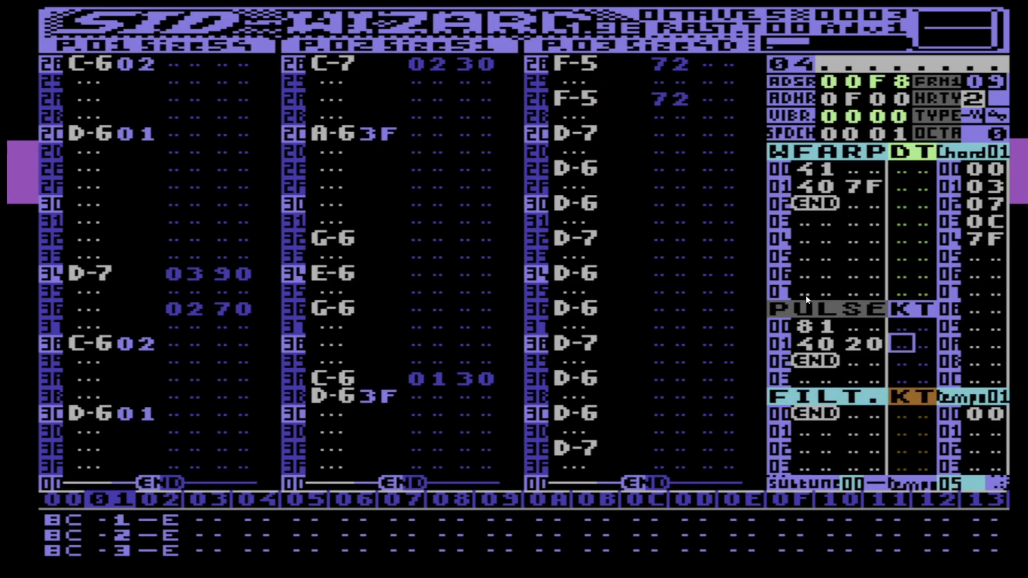
pyautogui.press('Up')
pyautogui.press('Right')
pyautogui.press('+')
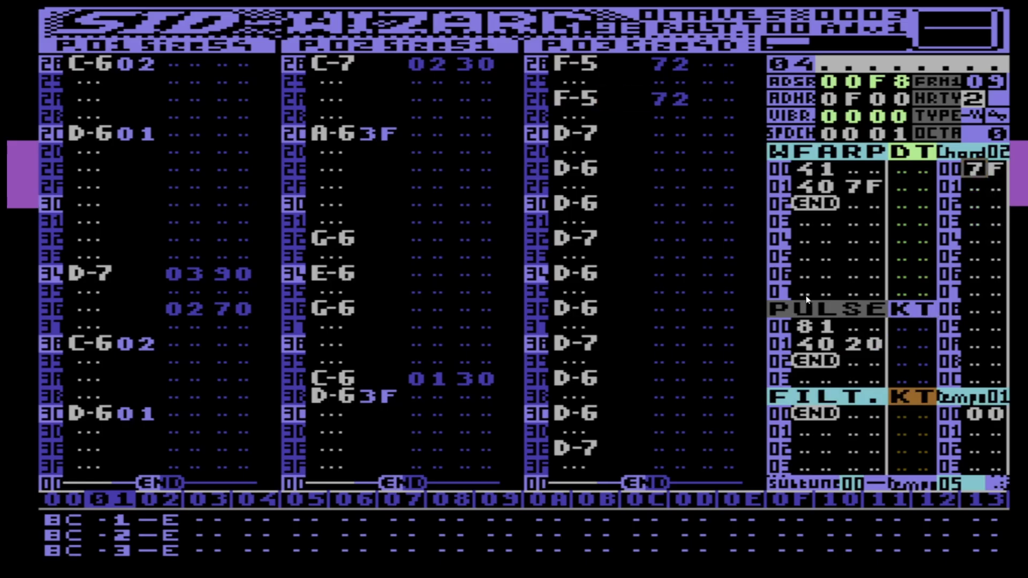
pyautogui.press('Insert')
pyautogui.press('Insert')
pyautogui.press('Insert')
pyautogui.press('Insert')
pyautogui.press('Insert')
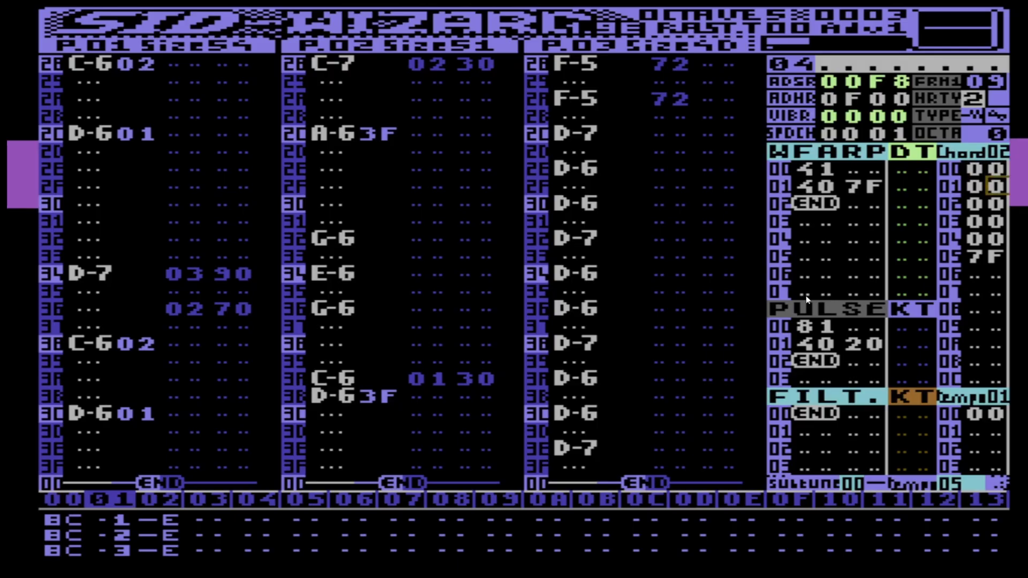
# Set rows 01 to 04 of chord 02 to 04, 07, 0B and 10.
pyautogui.write('4')
pyautogui.press('Down')
pyautogui.write('7')
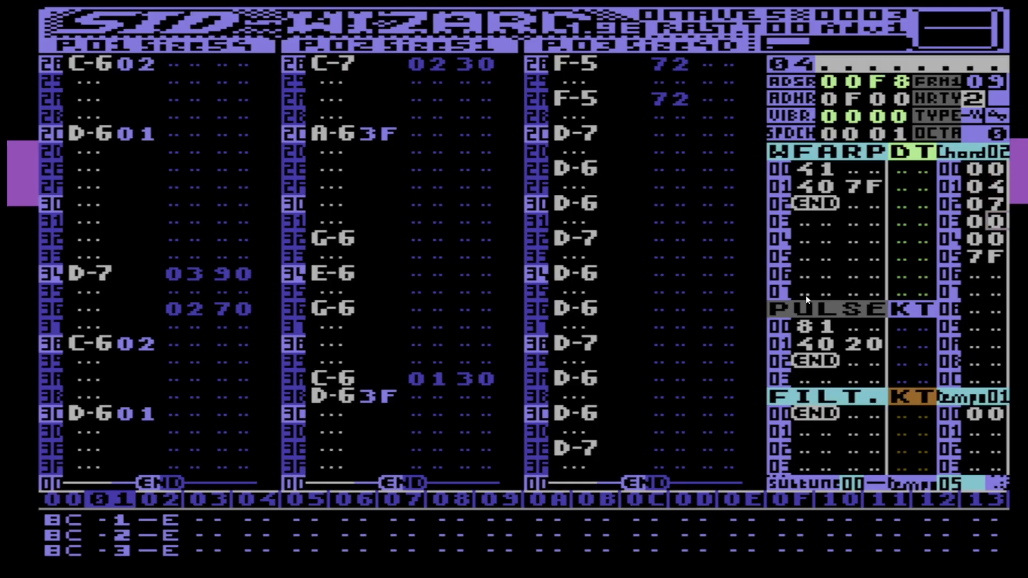
pyautogui.write('b')
pyautogui.write('10')
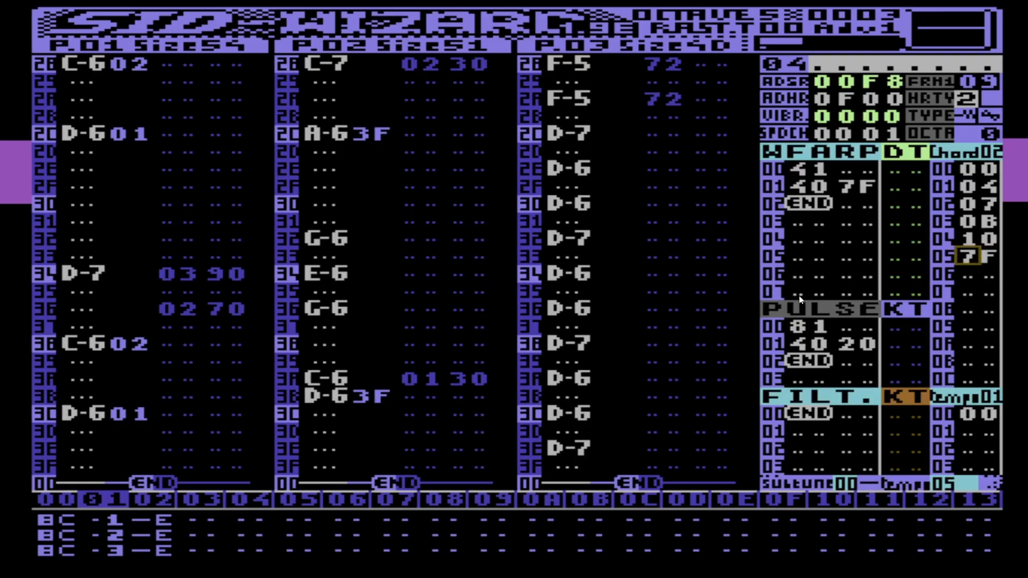
# Play the song and review the F and D sections of pattern 03 with their chord effects, stopping playback at the end.
pyautogui.press('F1')
pyautogui.press('Escape')
pyautogui.press('Escape')
pyautogui.press('Left')
pyautogui.press('Up')
pyautogui.press('Up')
pyautogui.press('Up')
pyautogui.press('Up')
pyautogui.press('Up')
pyautogui.press('Up')
pyautogui.press('Up')
pyautogui.press('Up')
pyautogui.press('Up')
pyautogui.press('Up')
pyautogui.press('Up')
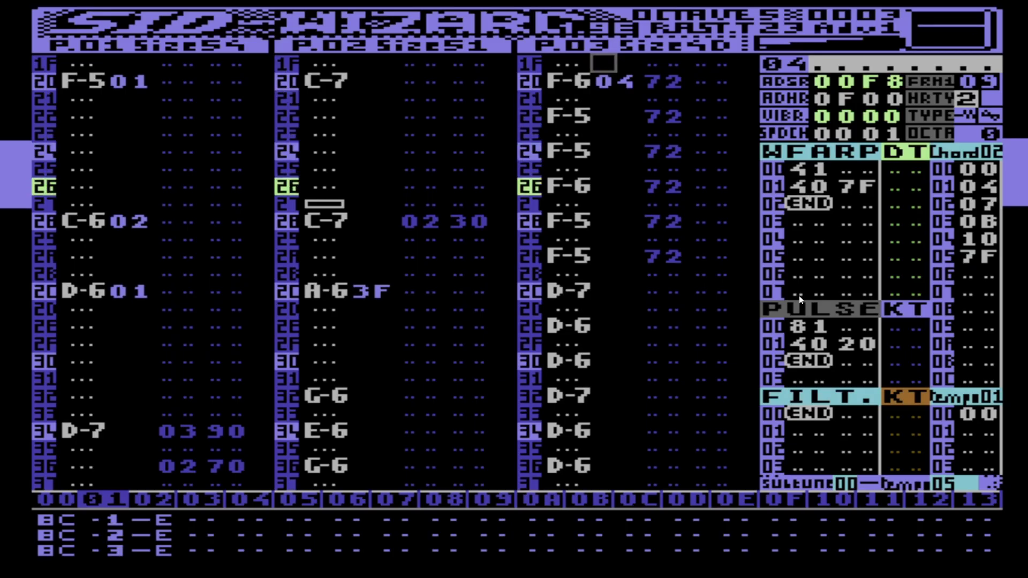
pyautogui.press('Down')
pyautogui.press('Down')
pyautogui.press('Down')
pyautogui.press('Down')
pyautogui.press('Down')
pyautogui.press('Down')
pyautogui.press('Down')
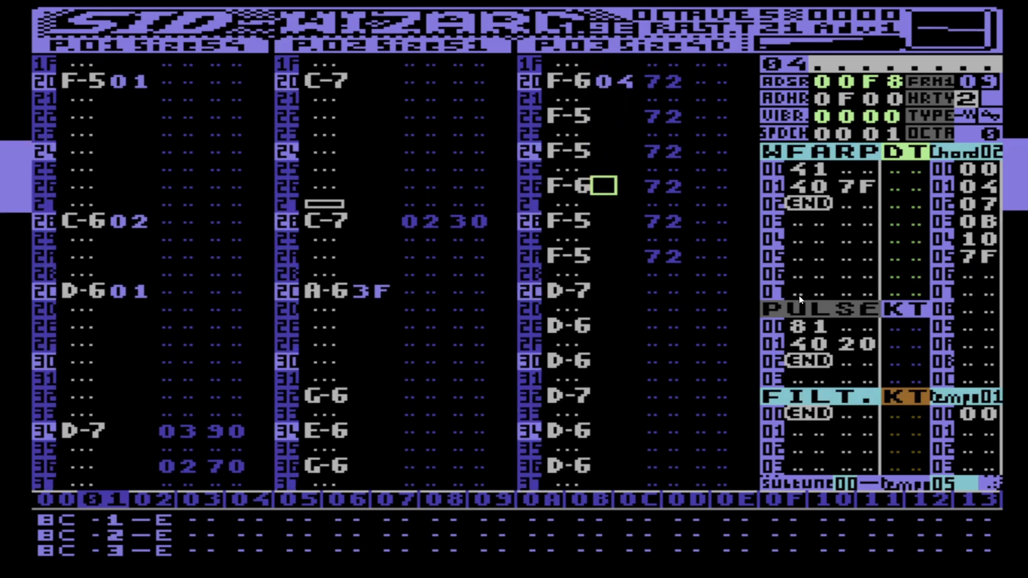
pyautogui.press('F4')
# Mute the first track.
pyautogui.press('Left')
pyautogui.press('Left')
pyautogui.press('Left')
pyautogui.press('Left')
pyautogui.press('Left')
pyautogui.press('Left')
pyautogui.press('Left')
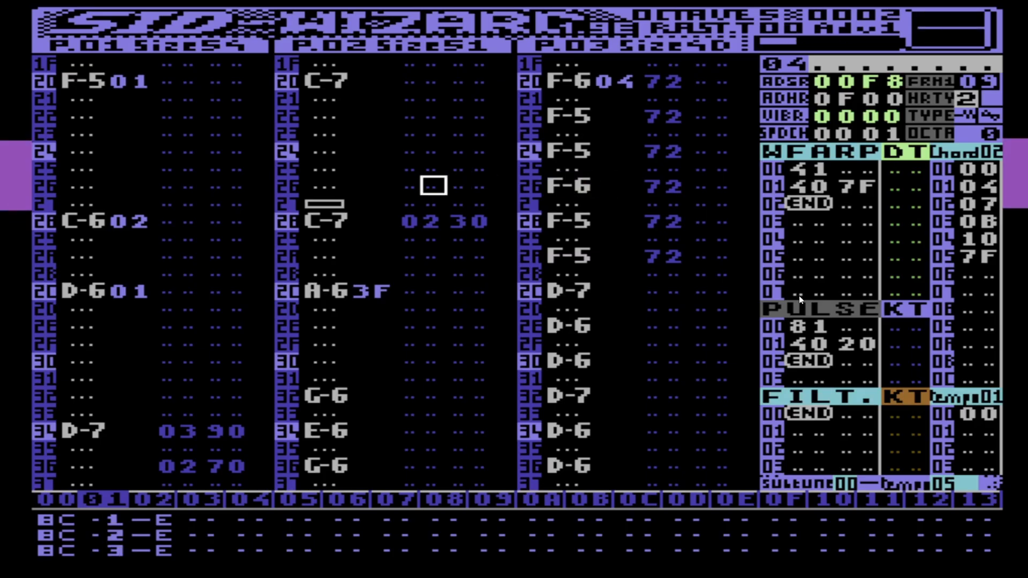
pyautogui.press('Up')
pyautogui.press('Up')
pyautogui.press('Up')
pyautogui.press('Up')
pyautogui.press('Up')
pyautogui.press('Up')
pyautogui.press('Up')
pyautogui.press('Up')
pyautogui.press('Up')
pyautogui.press('Up')
pyautogui.press('Up')
pyautogui.press('Up')
pyautogui.press('Up')
pyautogui.press('Up')
pyautogui.press('Up')
pyautogui.press('Up')
pyautogui.press('Up')
pyautogui.press('Up')
pyautogui.press('Up')
pyautogui.press('Up')
pyautogui.press('Up')
pyautogui.press('Up')
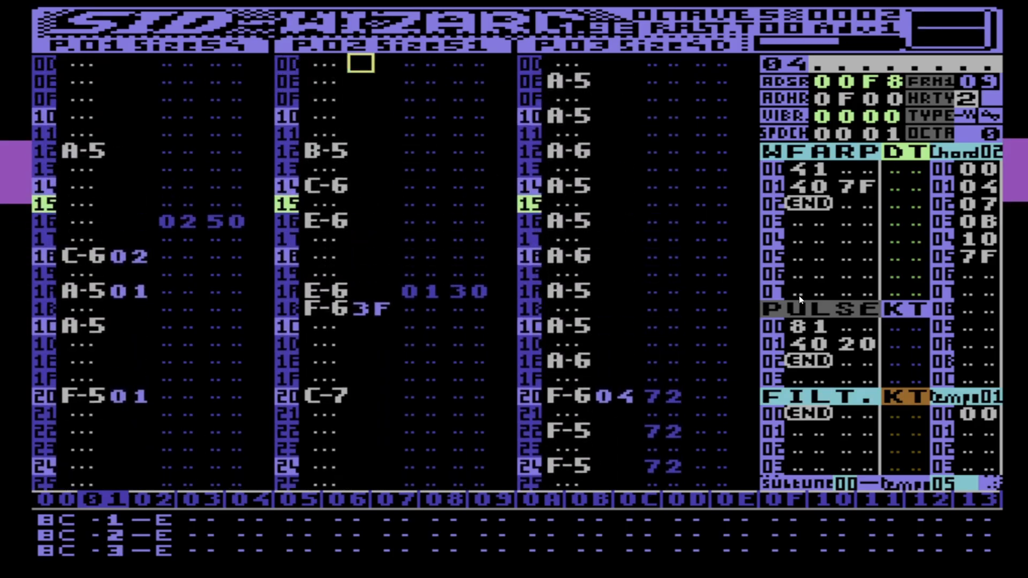
pyautogui.press('Up')
pyautogui.press('Up')
pyautogui.press('Up')
pyautogui.press('Up')
pyautogui.press('Up')
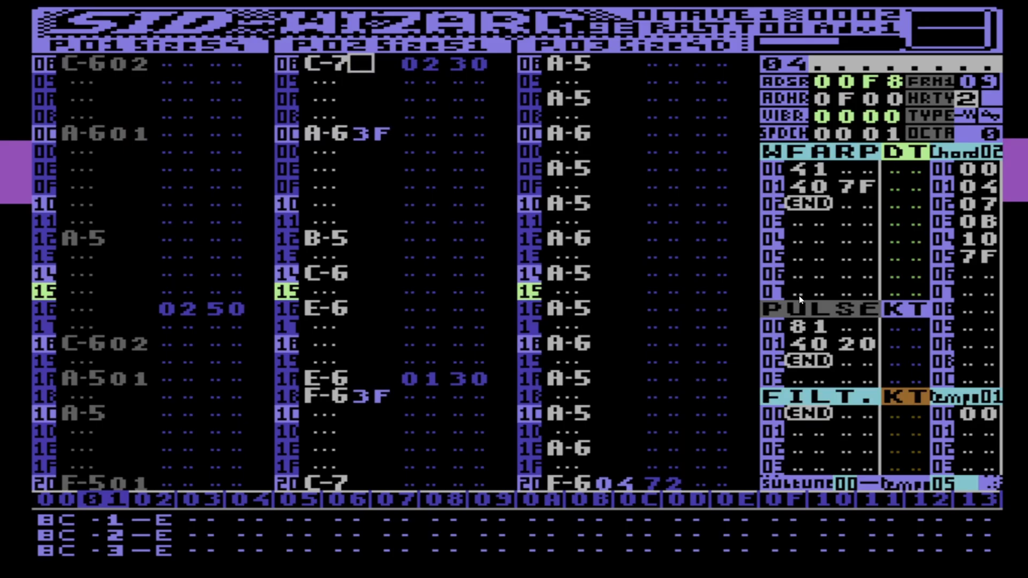
# Set the instrument of the C-7 note at row 00 of pattern 02 to the unused instrument 06.
pyautogui.press('Right')
pyautogui.press('Right')
pyautogui.press('Left')
pyautogui.press('Up')
pyautogui.press('Up')
pyautogui.press('Up')
pyautogui.press('Up')
pyautogui.press('Up')
pyautogui.press('Up')
pyautogui.press('Up')
pyautogui.press('Up')
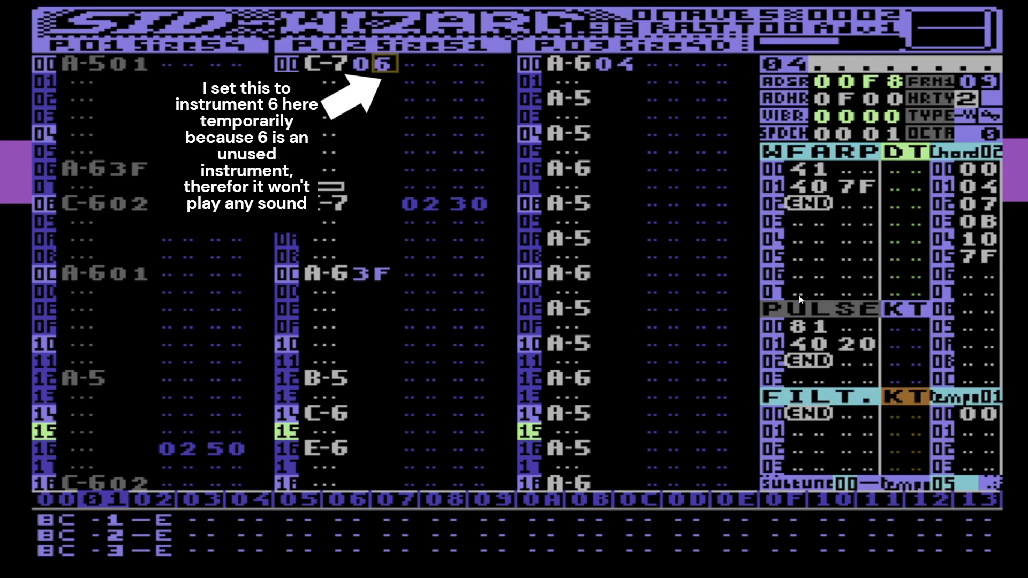
pyautogui.press('Left')
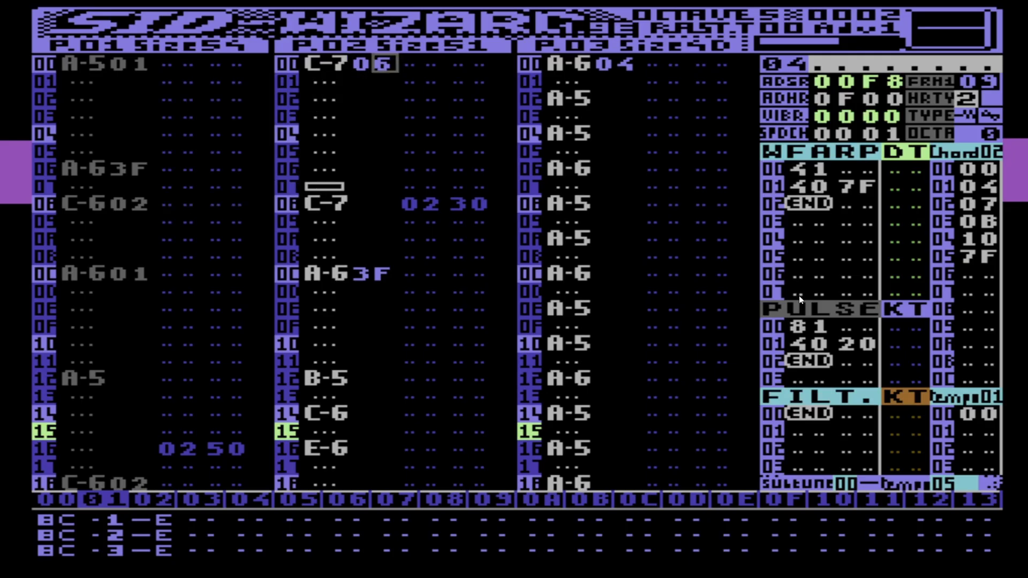
# Play the song from the start to hear the arpeggio track on its own, and stop it.
pyautogui.press('Right')
pyautogui.press('Tab')
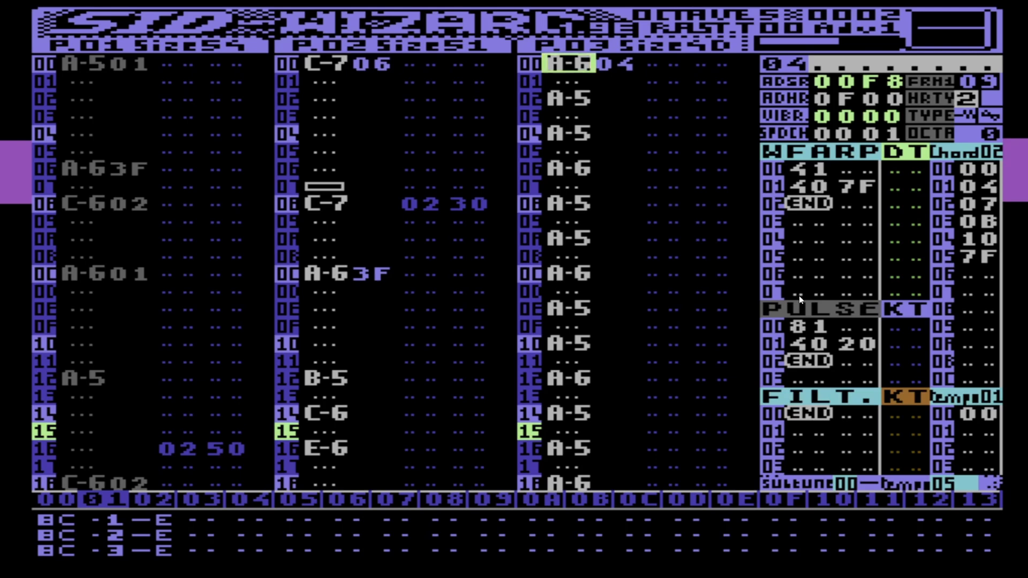
pyautogui.press('F1')
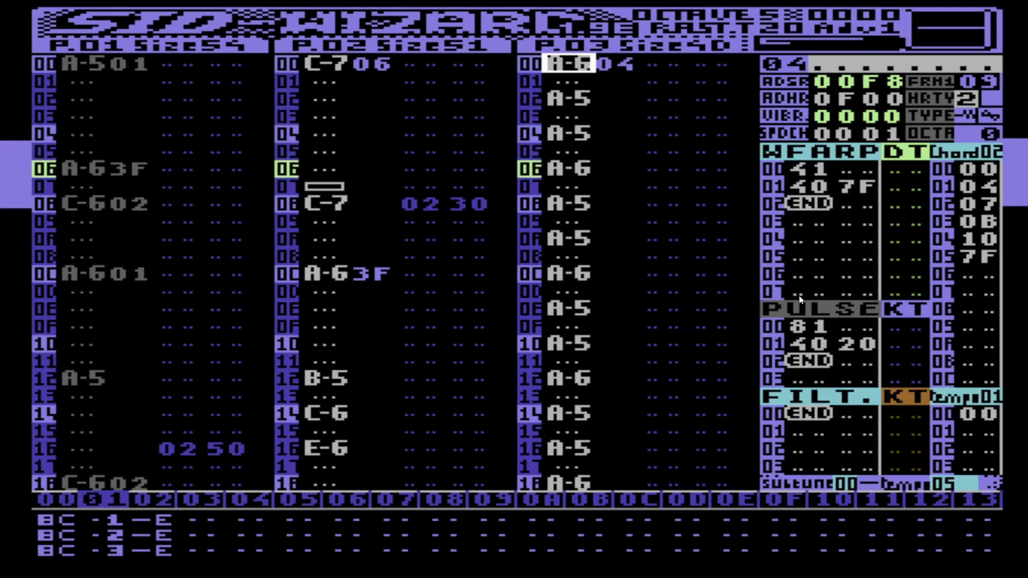
pyautogui.press('Right')
pyautogui.press('F7')
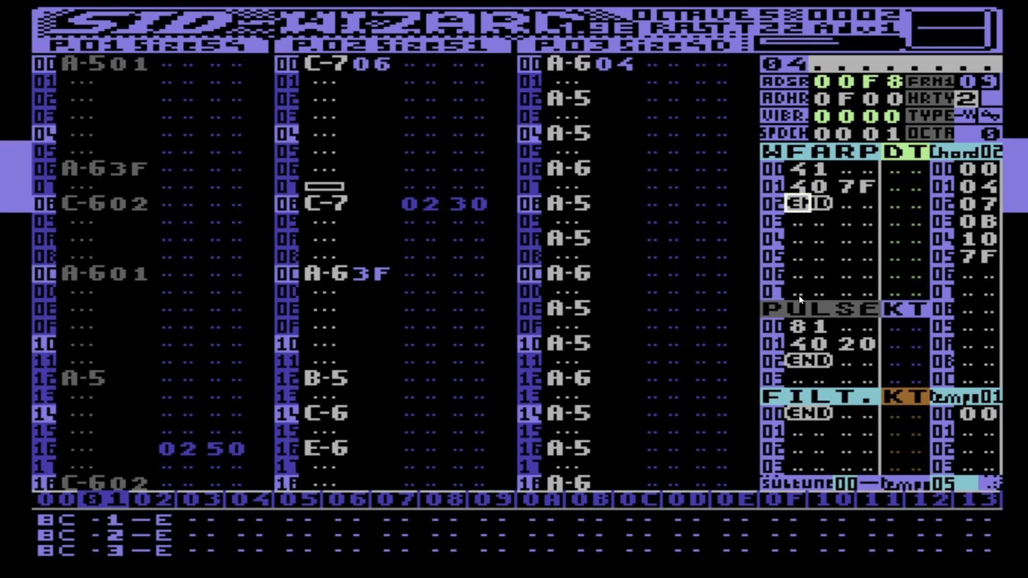
pyautogui.press('Down')
pyautogui.press('Down')
pyautogui.press('Down')
pyautogui.press('Down')
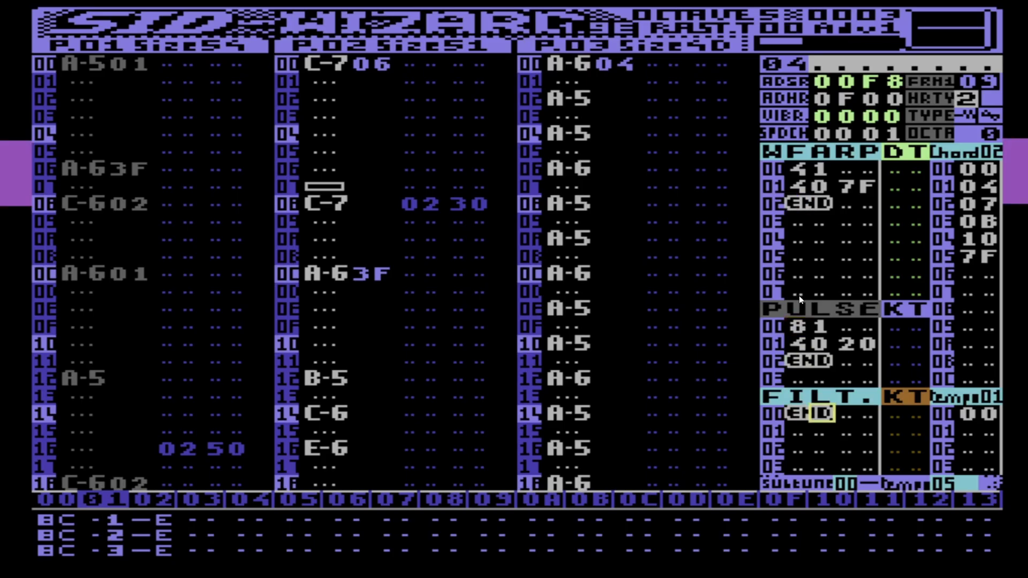
# Look through the third track's pattern 03 from row 00 to the chord effects around row 24, and play the song.
pyautogui.press('Left')
pyautogui.press('Up')
pyautogui.press('Up')
pyautogui.press('Right')
pyautogui.press('Left')
pyautogui.press('F7')
pyautogui.press('Down')
pyautogui.press('Down')
pyautogui.press('Down')
pyautogui.press('Down')
pyautogui.press('Down')
pyautogui.press('Down')
pyautogui.press('Down')
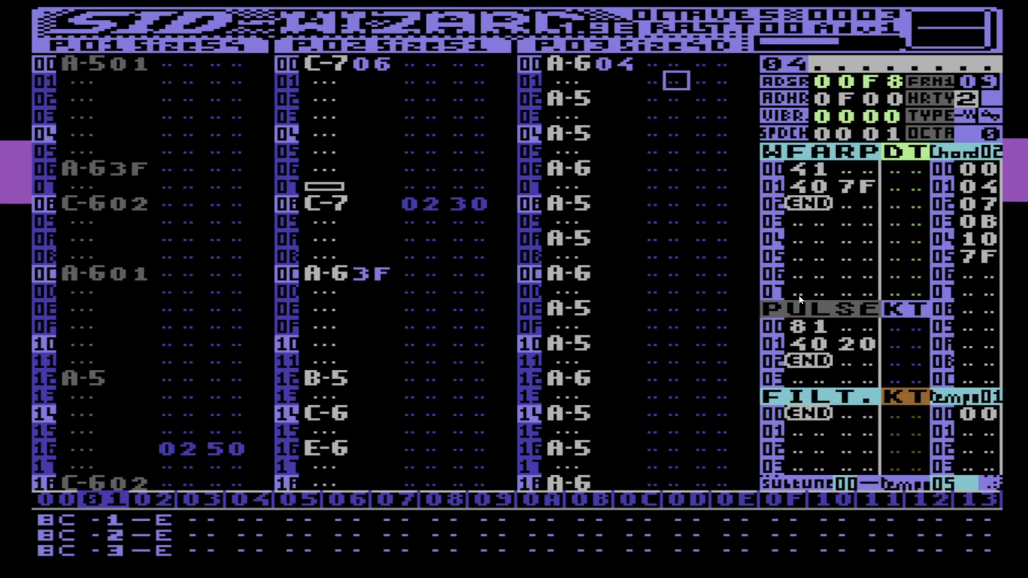
pyautogui.press('Down')
pyautogui.press('Down')
pyautogui.press('Down')
pyautogui.press('Down')
pyautogui.press('Down')
pyautogui.press('Down')
pyautogui.press('Down')
pyautogui.press('Down')
pyautogui.press('Down')
pyautogui.press('Down')
pyautogui.press('Down')
pyautogui.press('Down')
pyautogui.press('Down')
pyautogui.press('Down')
pyautogui.press('Down')
pyautogui.press('Down')
pyautogui.press('Down')
pyautogui.press('Down')
pyautogui.press('Down')
pyautogui.press('Down')
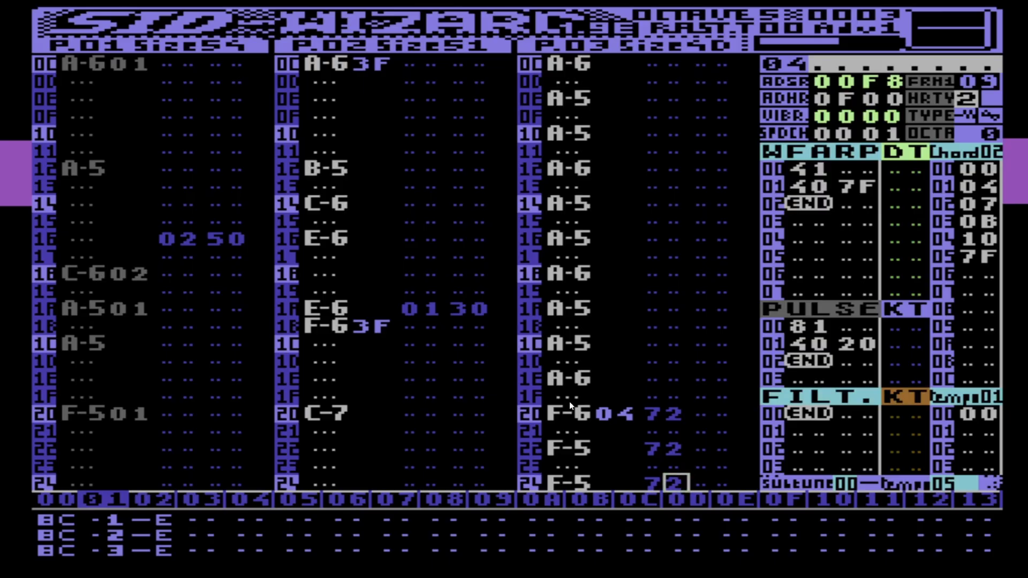
pyautogui.press('F1')
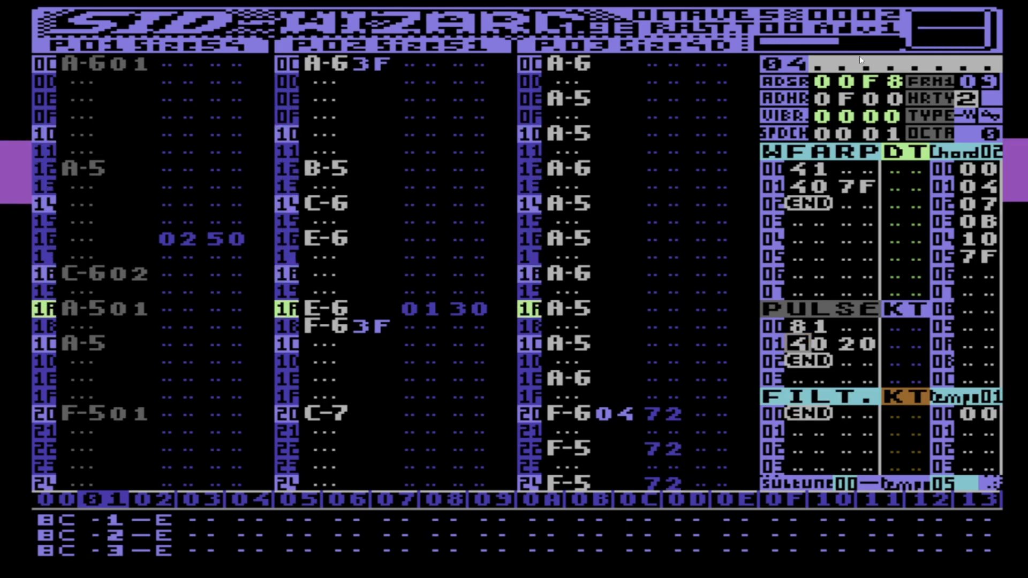
# Add the jump command FE 01 at row 02 of instrument 04's pulse table and play the song.
pyautogui.write('fe')
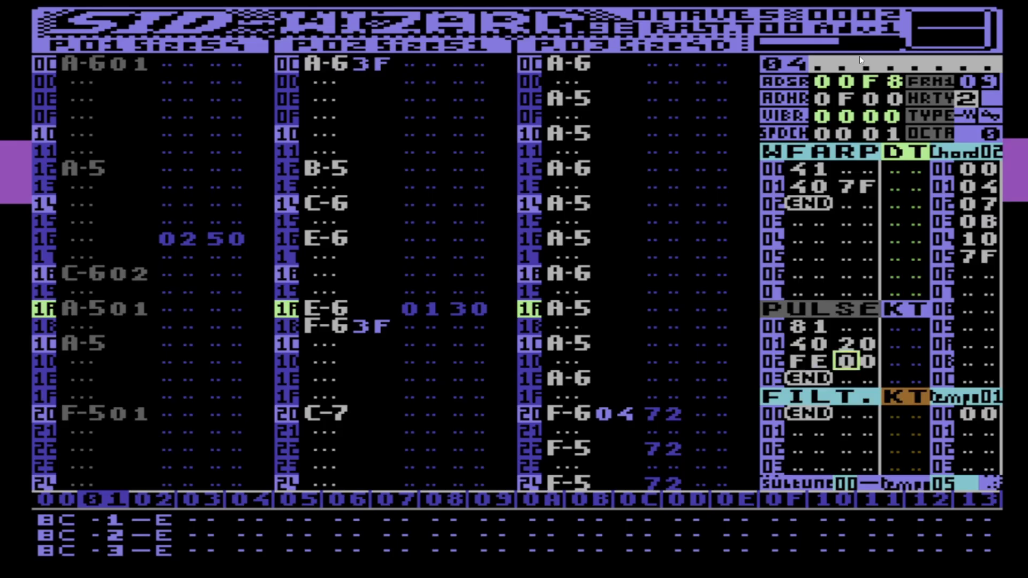
pyautogui.write('0')
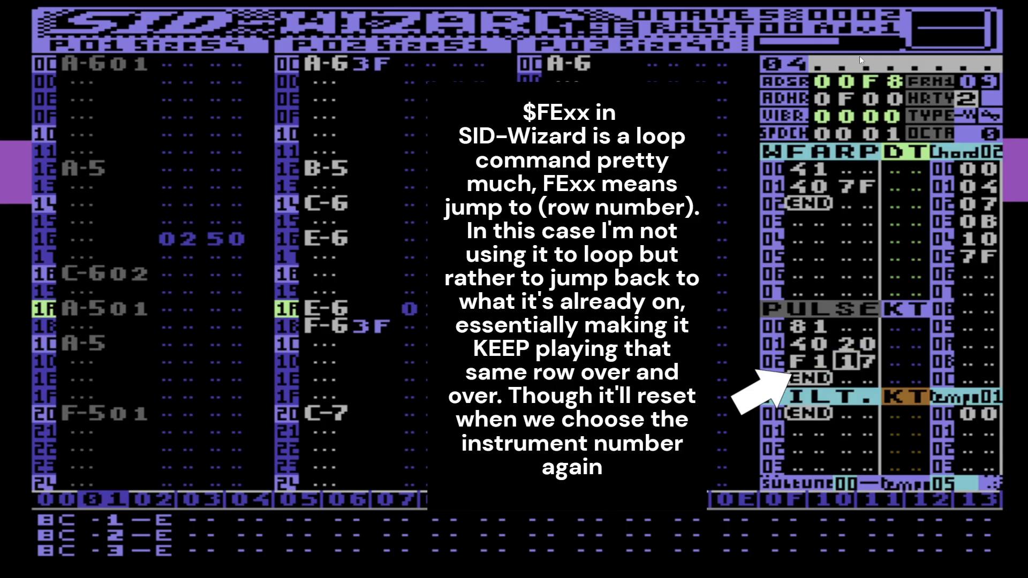
pyautogui.press('Left')
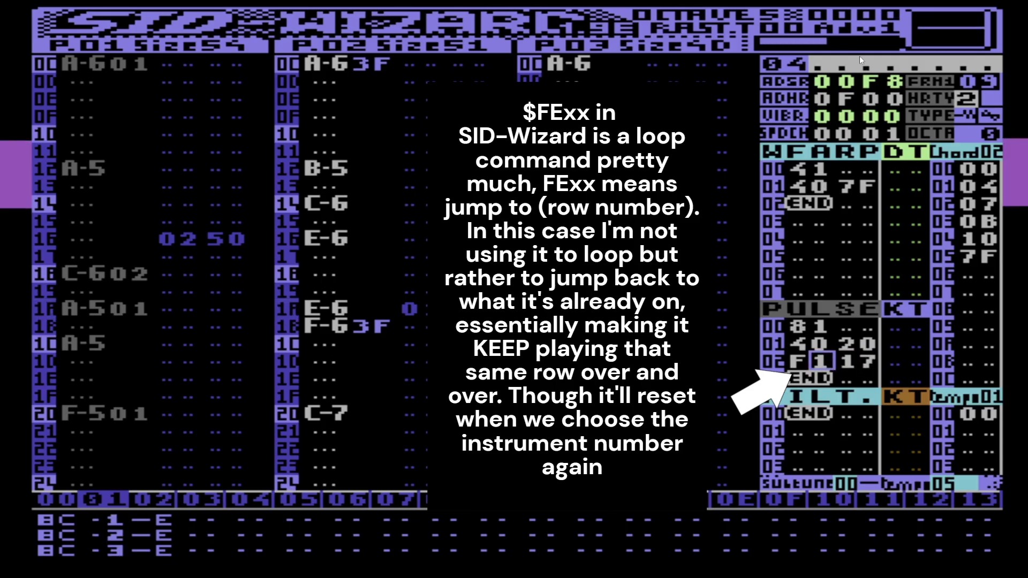
pyautogui.write('e01')
pyautogui.press('F1')
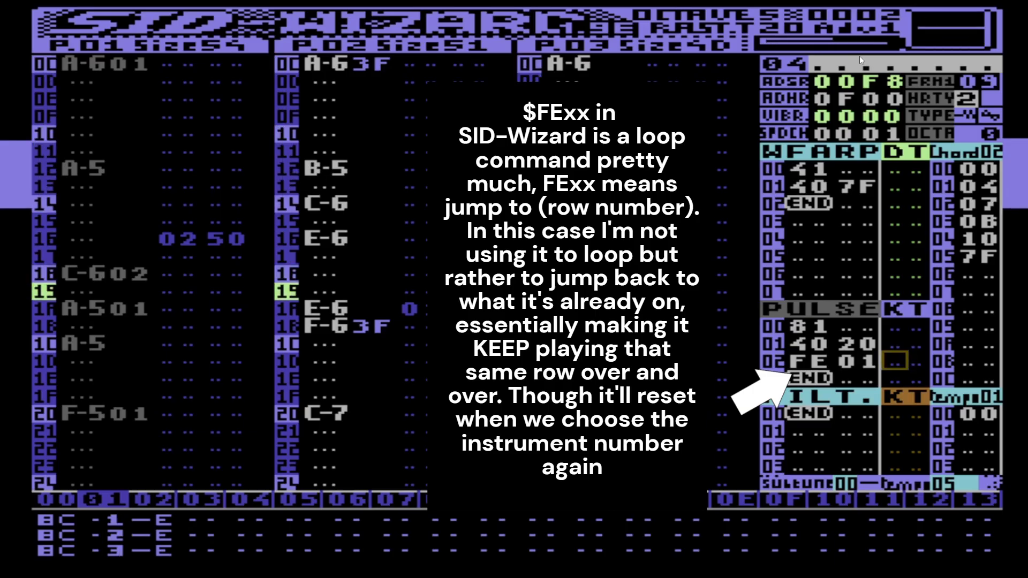
# Try a sweep value of 08 in row 01 of instrument 04's pulse table and play the song.
pyautogui.press('Left')
pyautogui.press('Left')
pyautogui.press('Up')
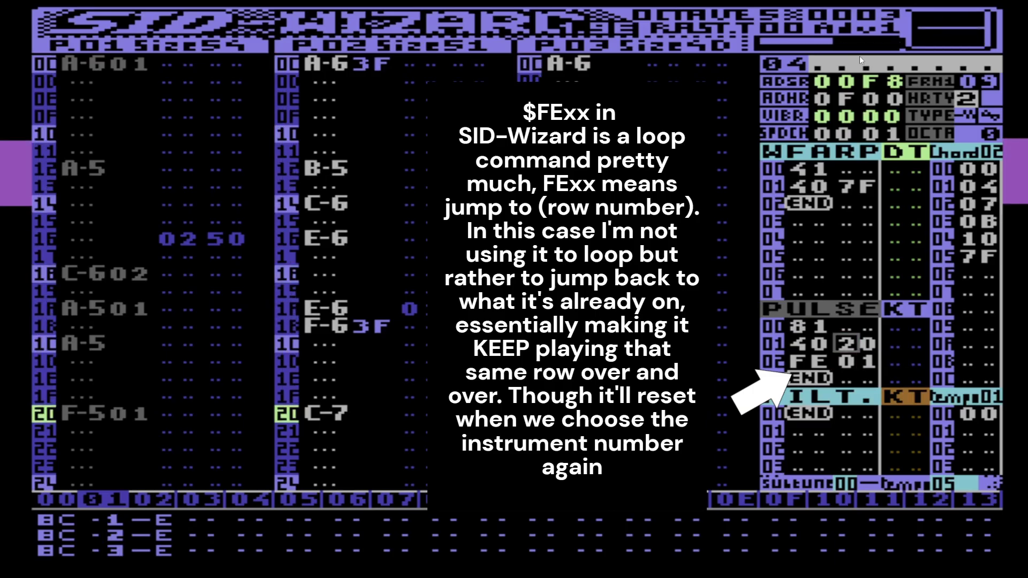
pyautogui.write('08')
pyautogui.press('F1')
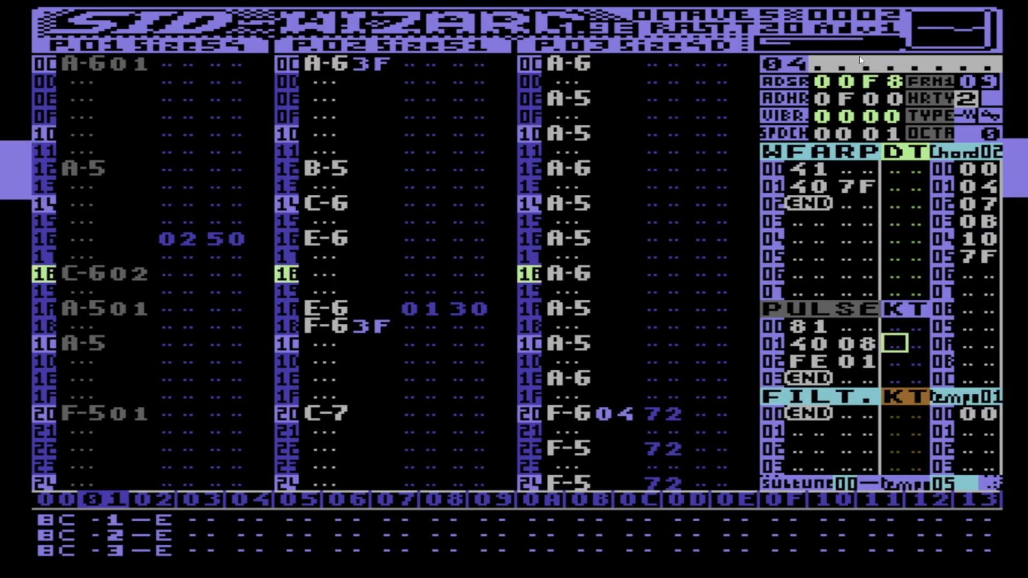
# Try a sweep value of 0E in row 01 of the pulse table and listen to the song.
pyautogui.press('Left')
pyautogui.write('0')
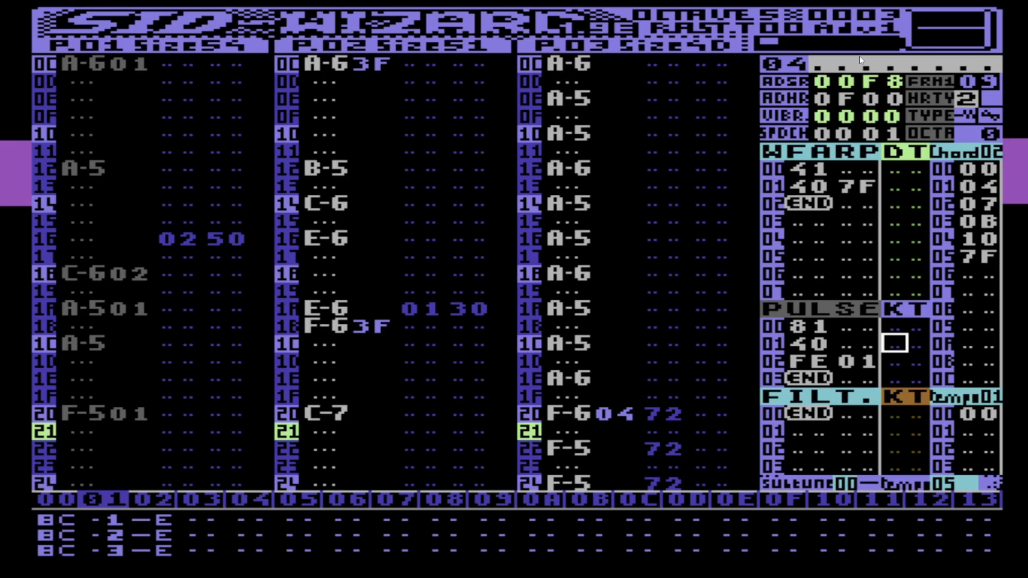
pyautogui.press('Right')
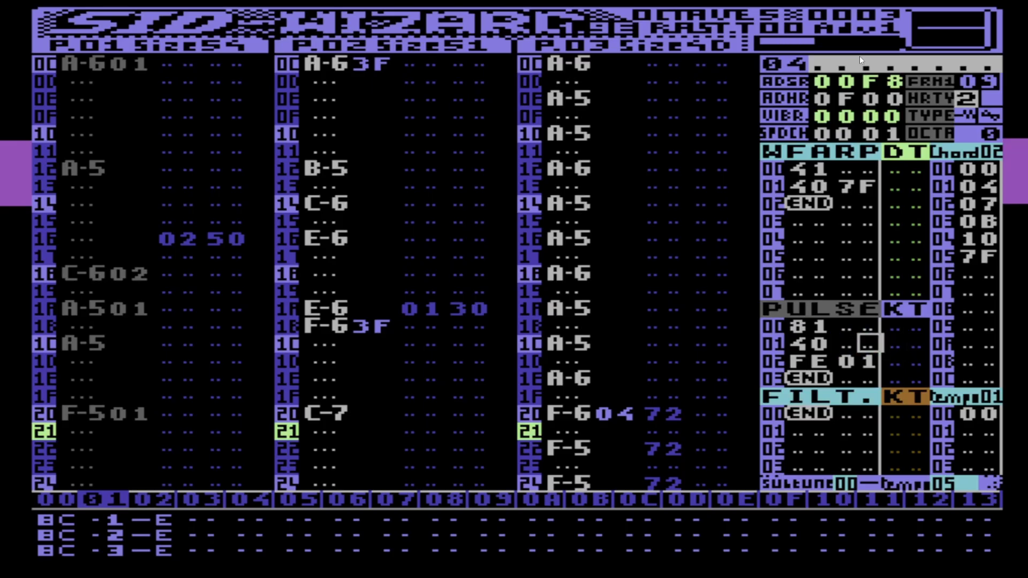
pyautogui.write('e')
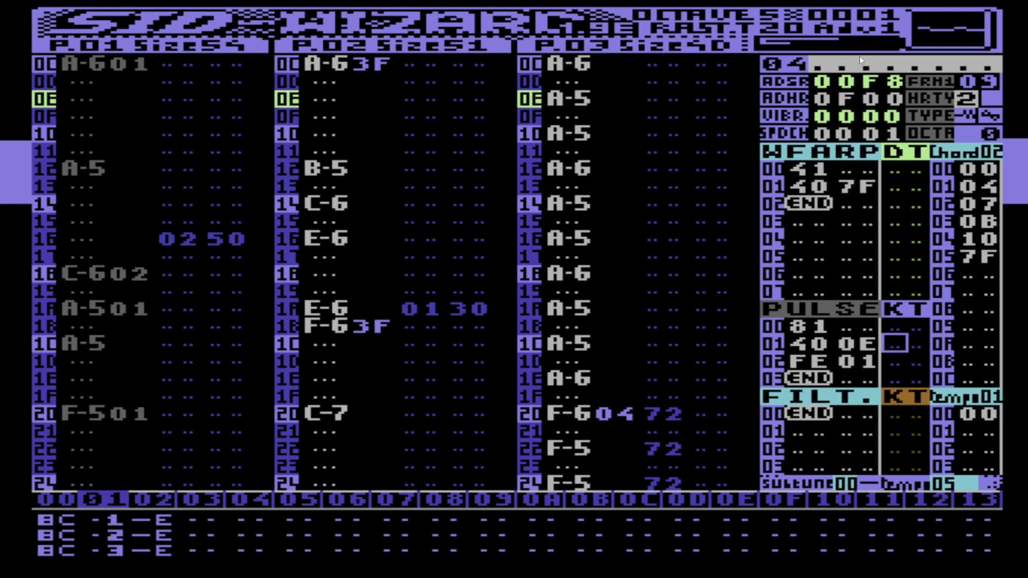
# Set row 00 of instrument 04's pulse table to 82 and the sweep value in row 01 to 10.
pyautogui.press('Left')
pyautogui.press('Left')
pyautogui.press('Left')
pyautogui.press('Up')
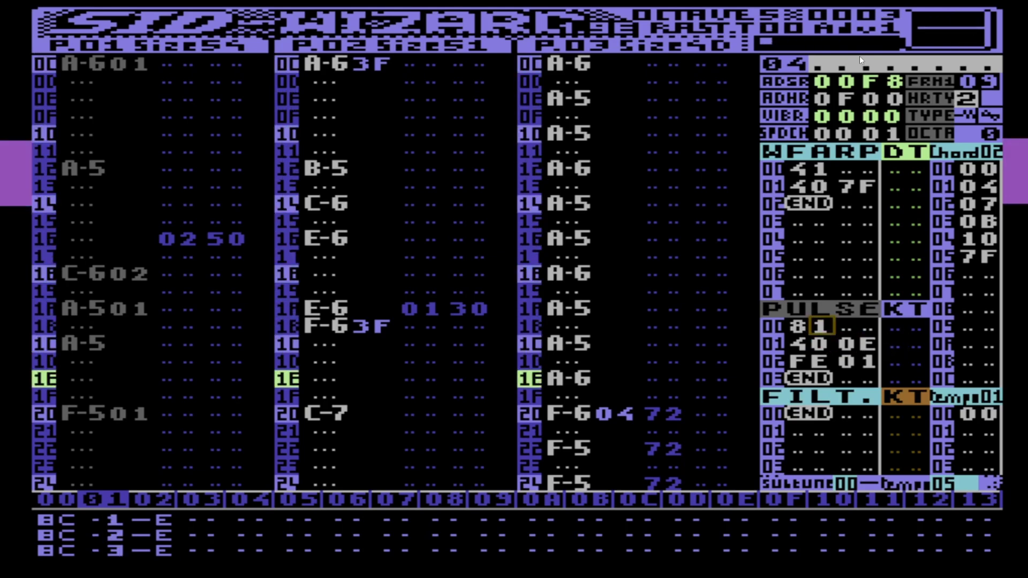
pyautogui.write('2')
pyautogui.press('Right')
pyautogui.press('Down')
pyautogui.press('Left')
pyautogui.write('10')
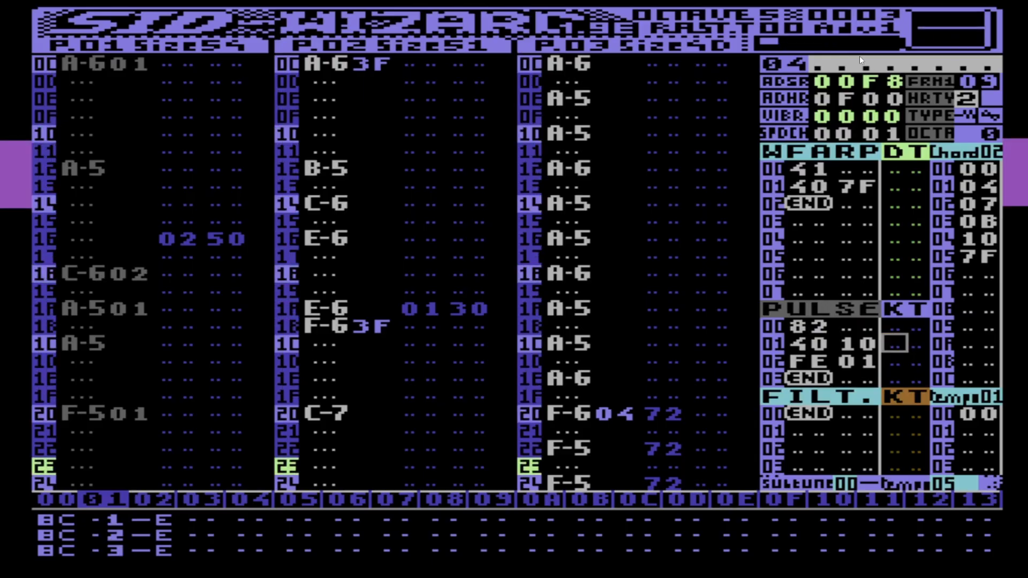
# Fine-tune the sweep value in row 01 of the pulse table by ear, trying 18 and 16 before settling on 15.
pyautogui.press('Left')
pyautogui.press('Left')
pyautogui.write('2')
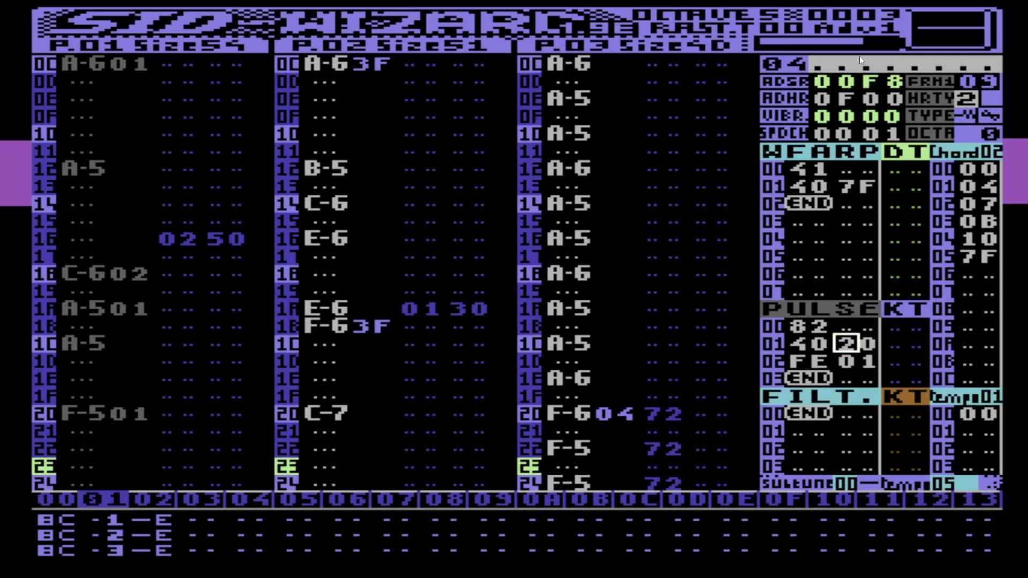
pyautogui.write('8')
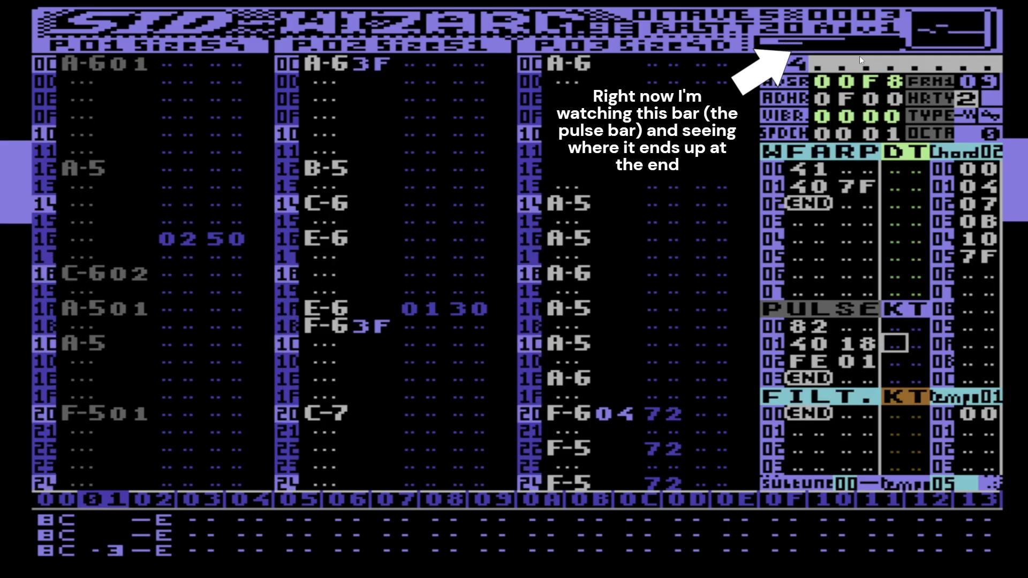
pyautogui.press('Left')
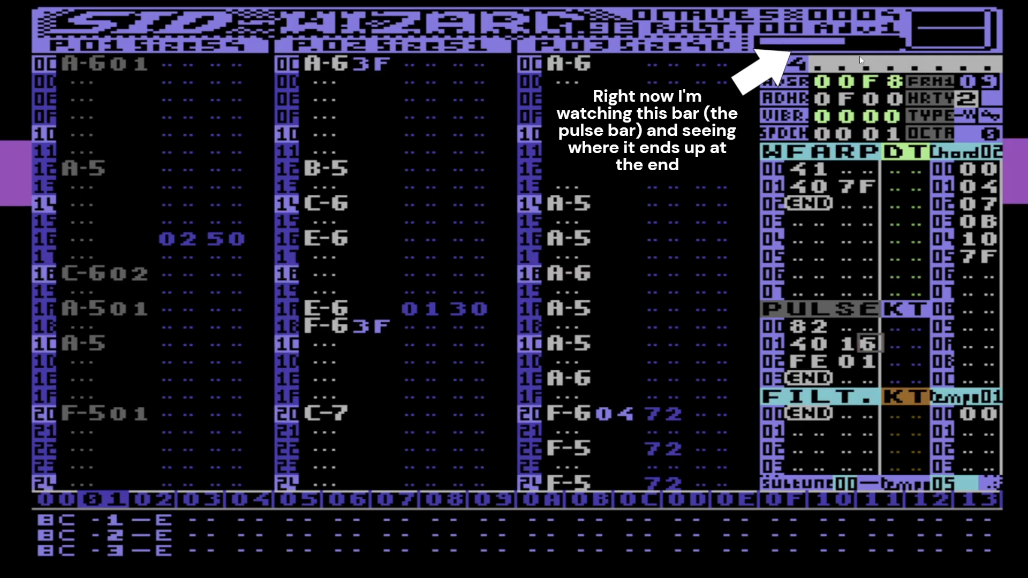
pyautogui.write('5')
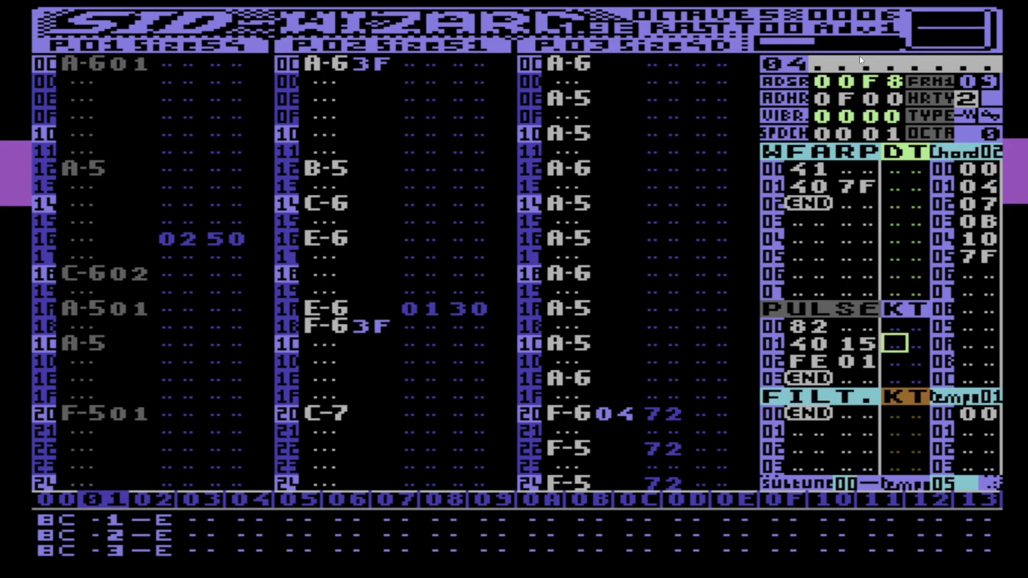
# Unmute the first track and set the instrument of the C-7 note at row 00 of pattern 02 to 03.
pyautogui.hotkey('shift', '1')
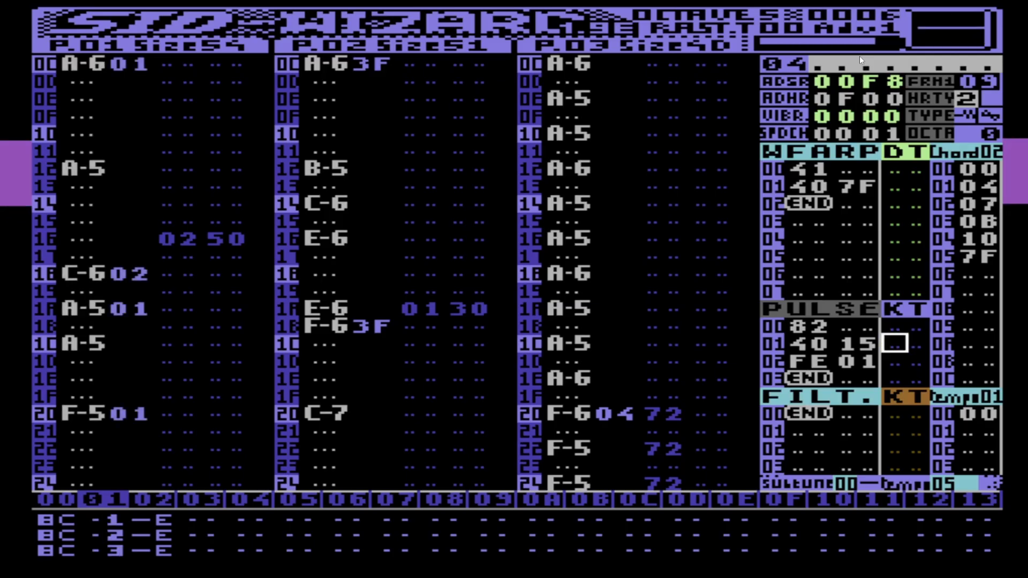
pyautogui.press('Left')
pyautogui.press('Left')
pyautogui.press('Left')
pyautogui.press('Left')
pyautogui.press('Left')
pyautogui.press('Left')
pyautogui.press('Left')
pyautogui.press('Left')
pyautogui.press('Left')
pyautogui.press('Left')
pyautogui.press('Left')
pyautogui.press('Left')
pyautogui.press('Left')
pyautogui.press('Left')
pyautogui.press('Up')
pyautogui.press('Up')
pyautogui.press('Up')
pyautogui.press('Up')
pyautogui.press('Up')
pyautogui.press('Up')
pyautogui.press('Up')
pyautogui.press('Up')
pyautogui.press('Up')
pyautogui.press('Up')
pyautogui.press('Up')
pyautogui.press('Up')
pyautogui.press('Up')
pyautogui.press('Up')
pyautogui.press('Up')
pyautogui.press('Up')
pyautogui.press('Up')
pyautogui.press('Up')
pyautogui.press('Up')
pyautogui.press('Up')
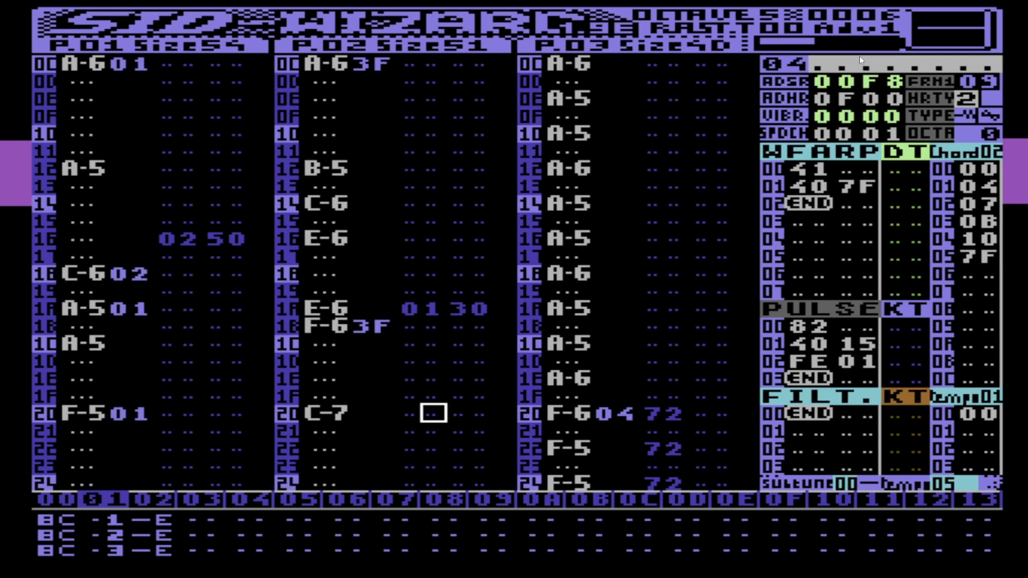
pyautogui.press('Up')
pyautogui.press('Up')
pyautogui.press('Up')
pyautogui.press('Up')
pyautogui.press('Up')
pyautogui.press('Up')
pyautogui.press('Up')
pyautogui.press('Up')
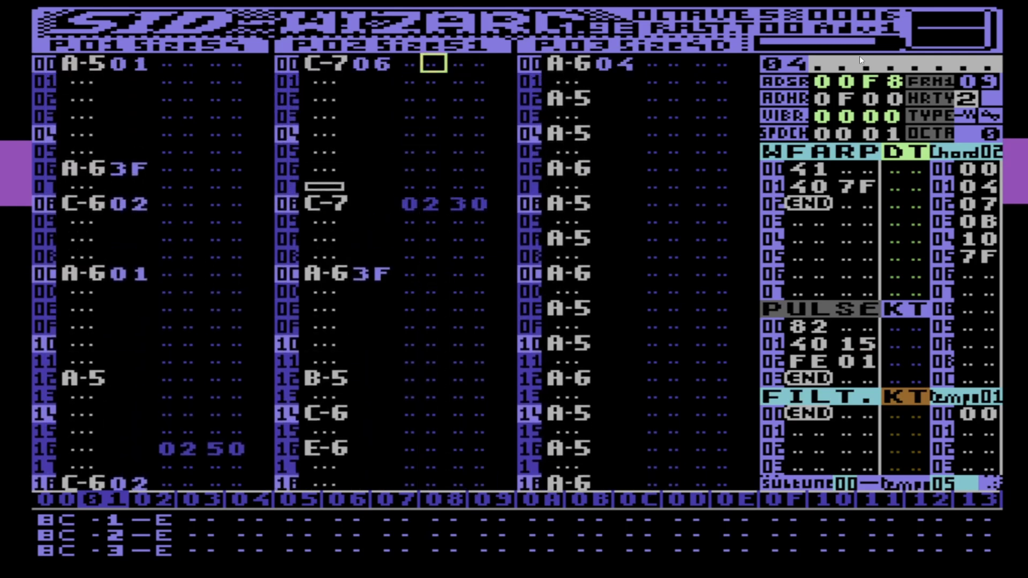
pyautogui.press('Left')
pyautogui.press('Left')
# Play the full song and set the sustain and release of instrument 04's ADSR to 98.
pyautogui.press('F1')
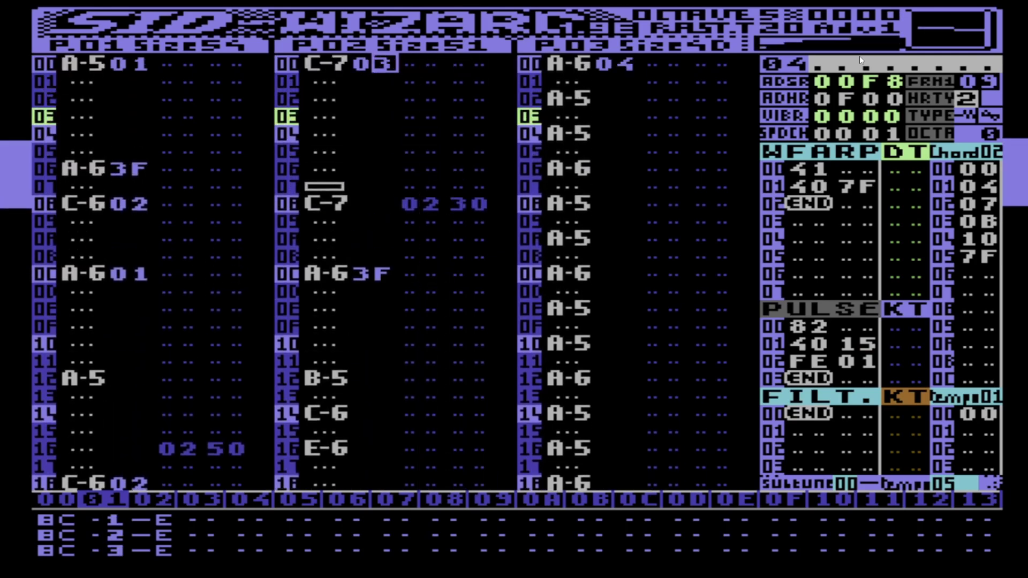
pyautogui.press('Right')
pyautogui.press('Right')
pyautogui.press('Right')
pyautogui.press('Right')
pyautogui.press('Right')
pyautogui.press('Right')
pyautogui.press('Right')
pyautogui.press('Right')
pyautogui.press('Right')
pyautogui.press('Right')
pyautogui.press('Right')
pyautogui.press('Right')
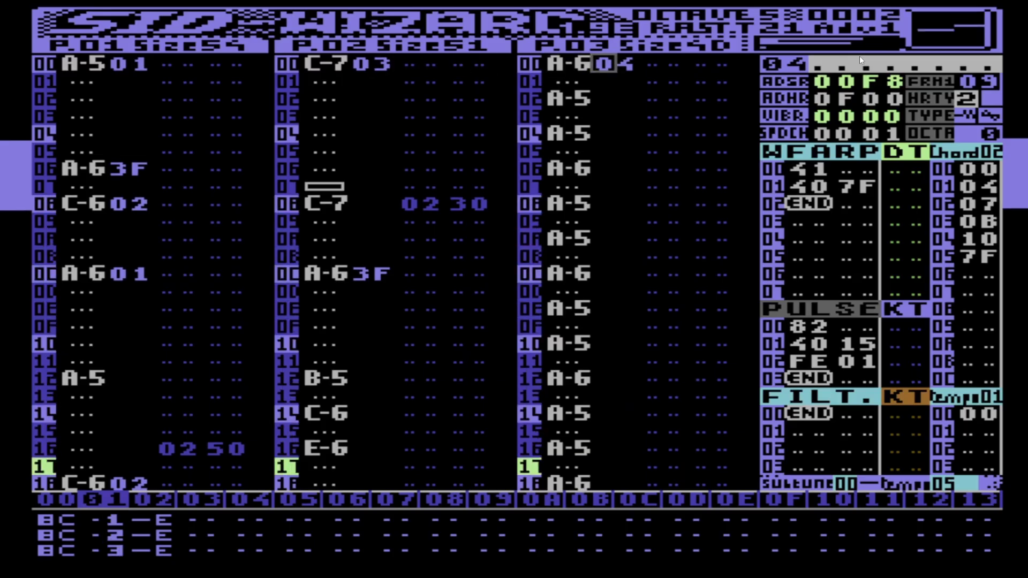
pyautogui.press('Up')
pyautogui.press('Up')
pyautogui.press('Up')
pyautogui.press('Up')
pyautogui.press('Up')
pyautogui.press('Up')
pyautogui.press('Up')
pyautogui.press('Right')
pyautogui.press('Up')
pyautogui.write('7')
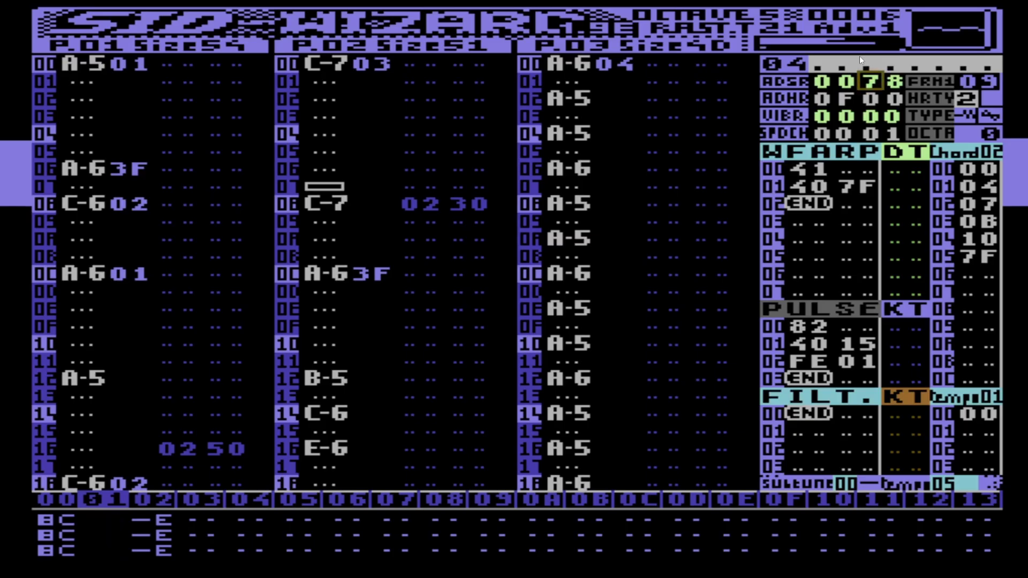
pyautogui.write('98')
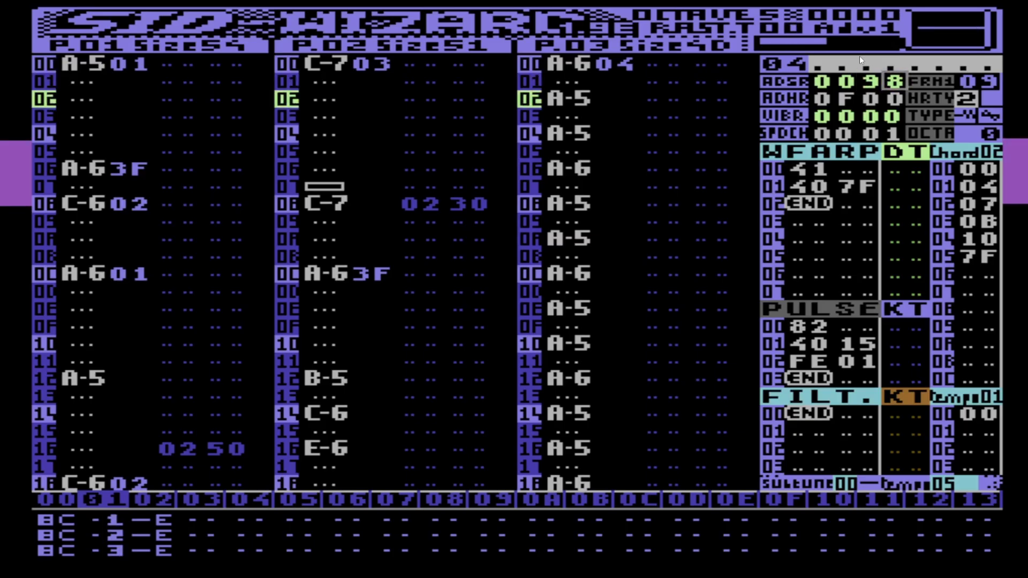
# Listen to all three tracks together with instrument 04's changed envelope, and stop playback.
pyautogui.press('Down')
pyautogui.press('Down')
pyautogui.press('Down')
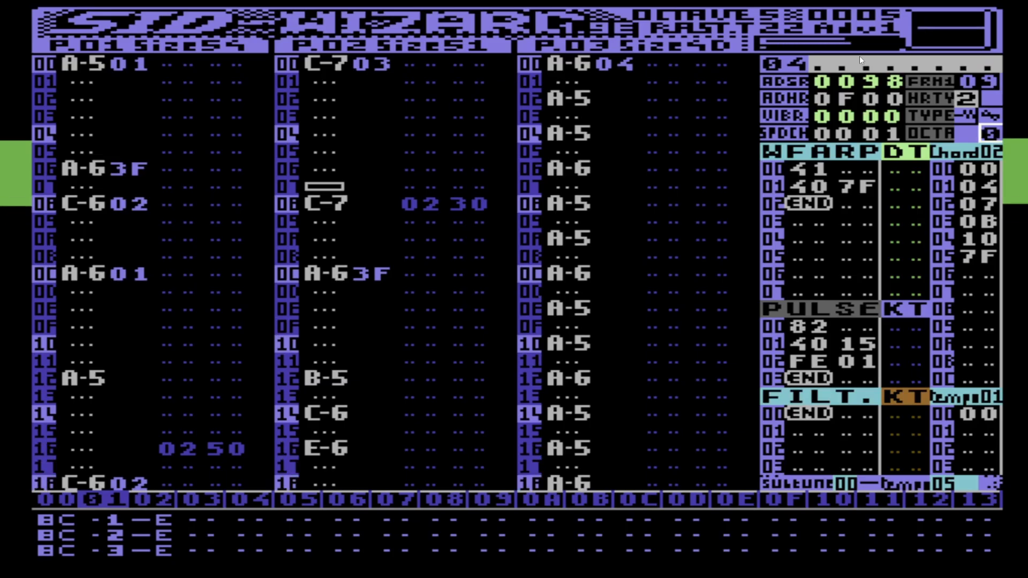
pyautogui.press('Left')
pyautogui.press('Left')
pyautogui.press('Left')
pyautogui.press('Left')
pyautogui.press('Left')
pyautogui.press('Left')
pyautogui.press('Left')
pyautogui.press('Left')
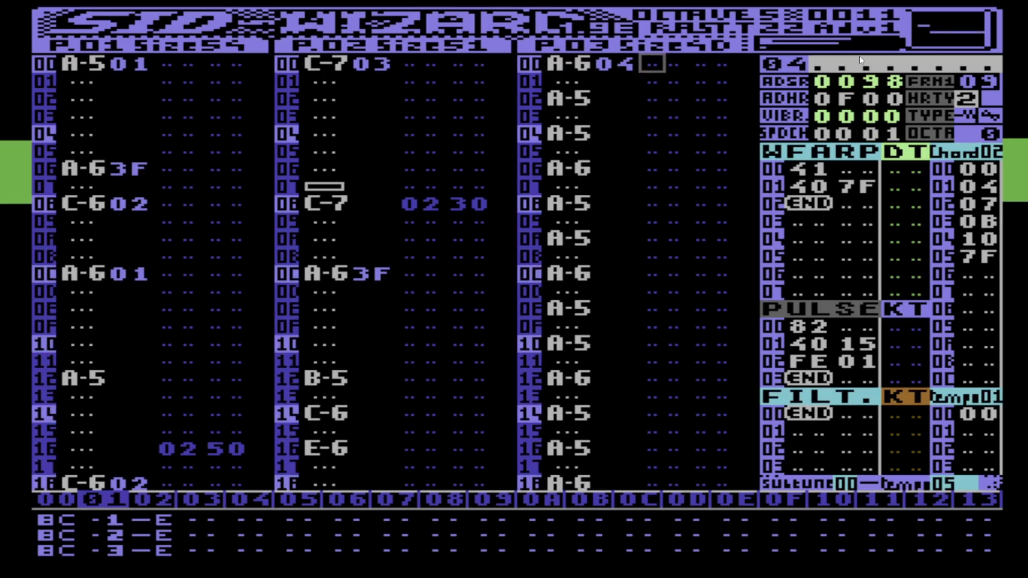
pyautogui.press('Left')
pyautogui.press('Left')
pyautogui.press('Left')
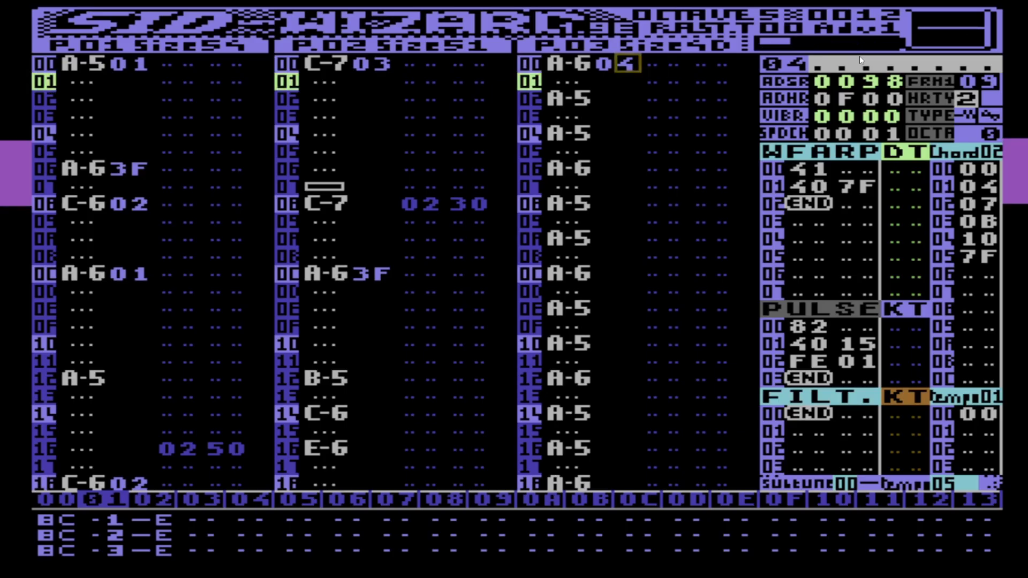
pyautogui.press('Down')
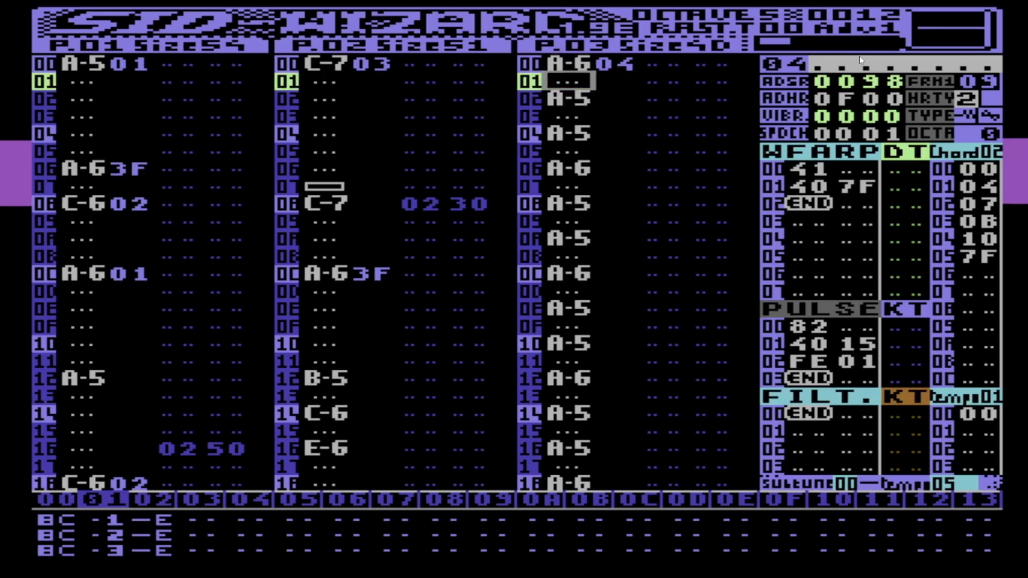
pyautogui.press('Down')
pyautogui.press('Down')
pyautogui.press('Down')
pyautogui.press('Left')
pyautogui.press('Left')
pyautogui.press('Left')
pyautogui.press('Left')
pyautogui.press('Left')
pyautogui.press('Left')
pyautogui.press('Left')
pyautogui.press('Left')
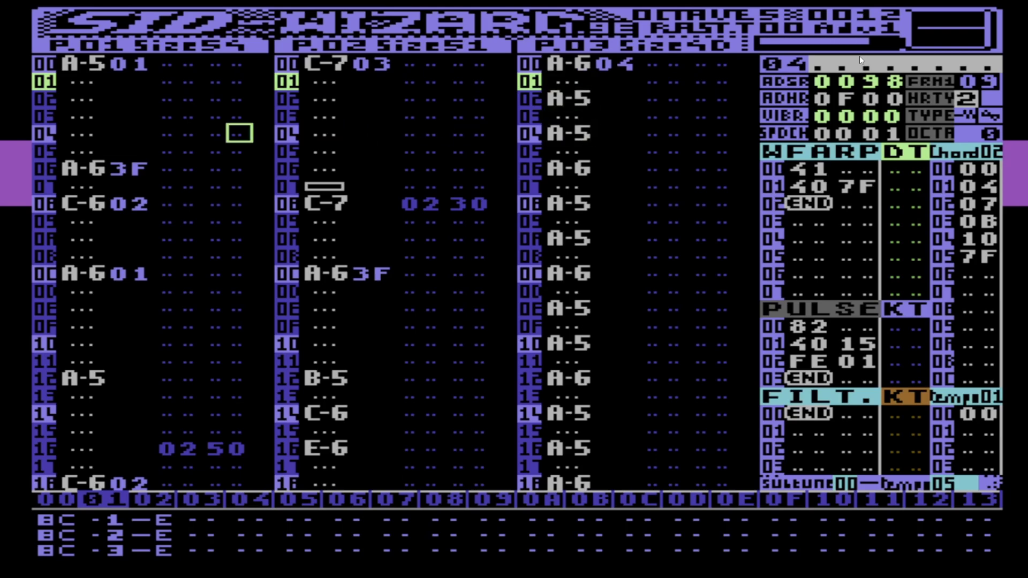
pyautogui.press('Right')
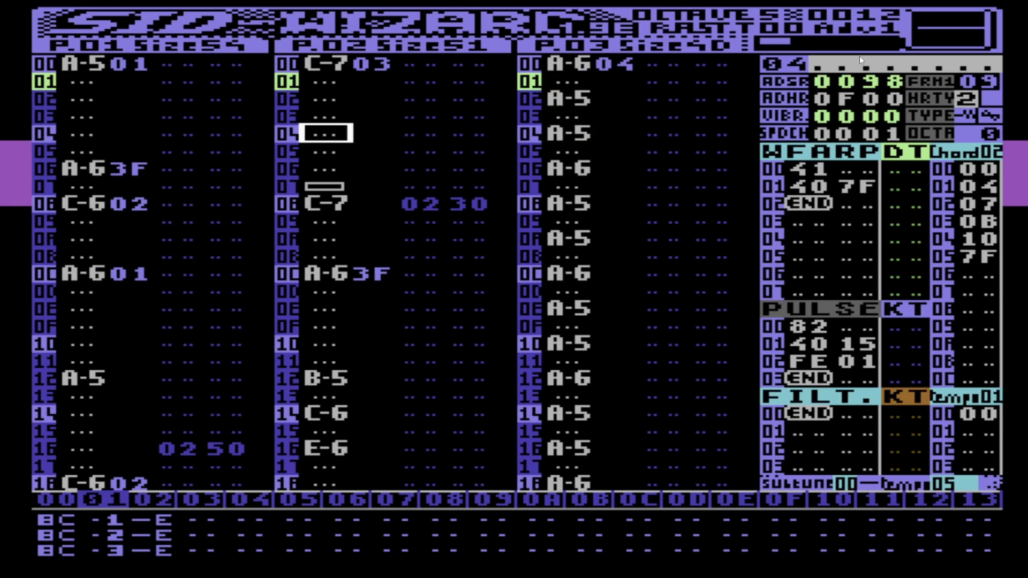
# Try a downward pitch-slide effect of 02 50 at row 04 of pattern 02.
pyautogui.press('Right')
pyautogui.press('Right')
pyautogui.press('Right')
pyautogui.press('Right')
pyautogui.press('Right')
pyautogui.press('Right')
pyautogui.press('Right')
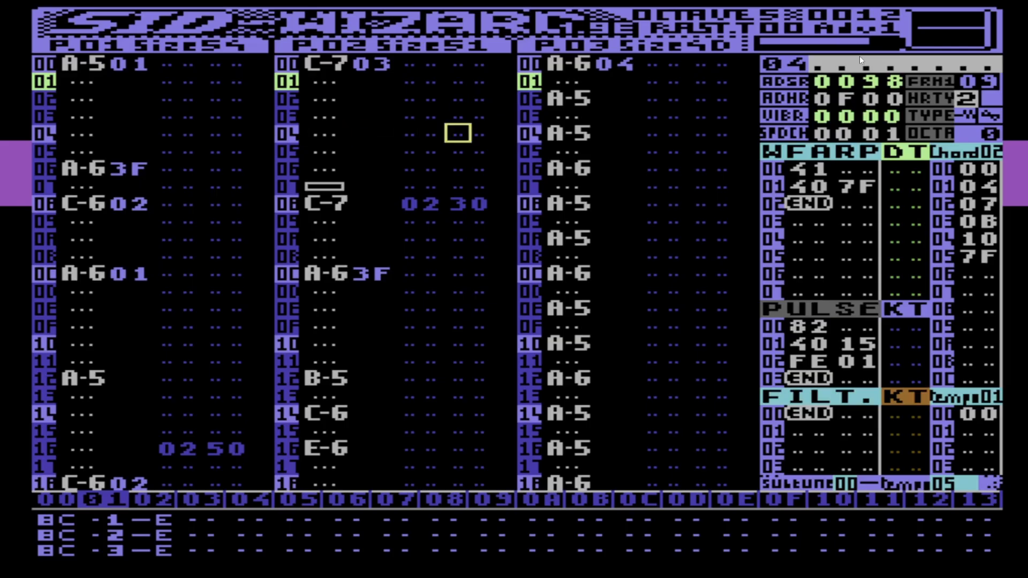
pyautogui.press('Up')
pyautogui.press('Up')
pyautogui.press('Right')
pyautogui.press('Left')
pyautogui.press('Left')
pyautogui.press('Left')
pyautogui.press('Left')
pyautogui.press('Left')
pyautogui.press('Left')
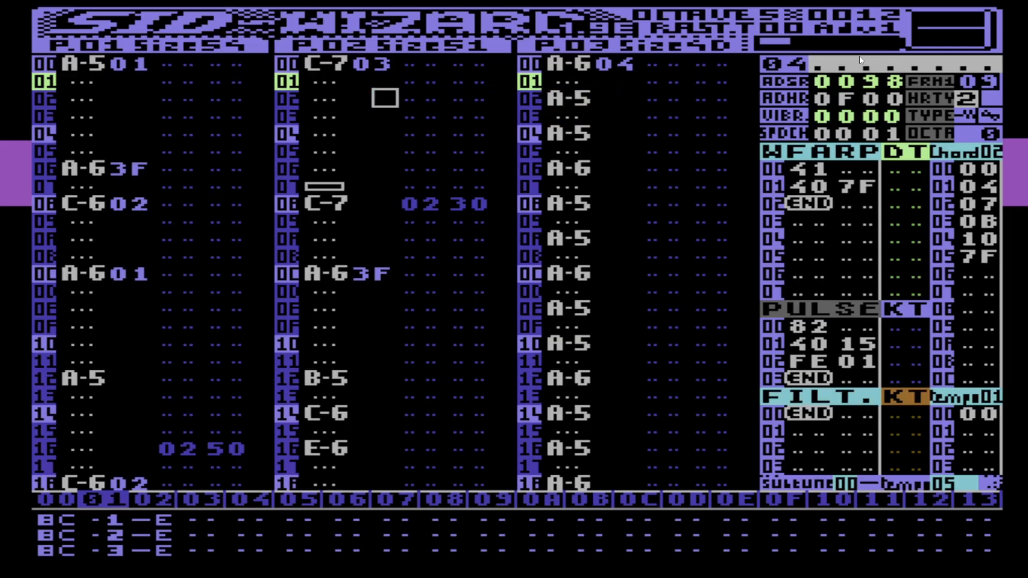
pyautogui.press('Down')
pyautogui.press('Down')
pyautogui.press('Left')
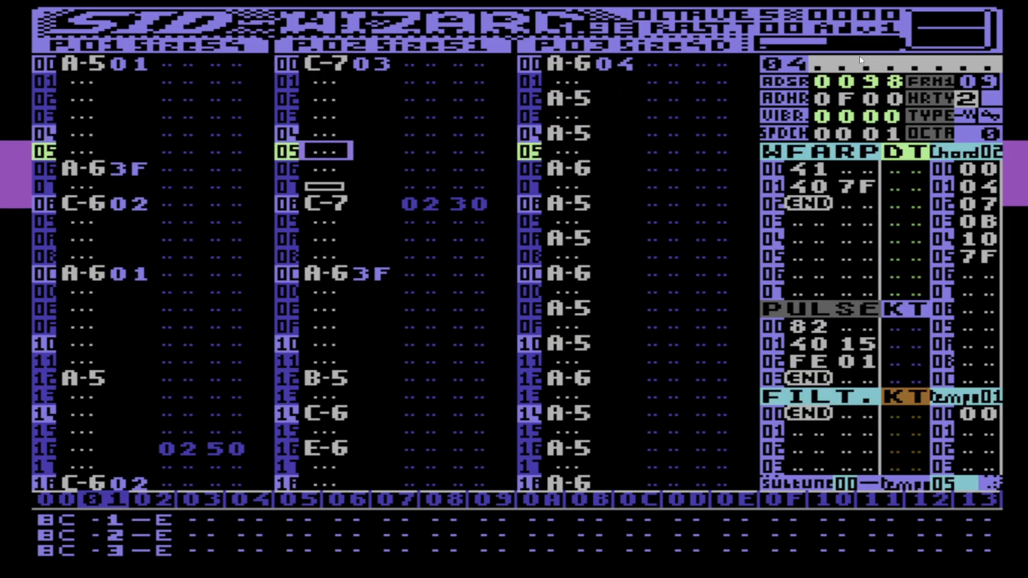
pyautogui.press('Right')
pyautogui.press('Right')
pyautogui.write('02')
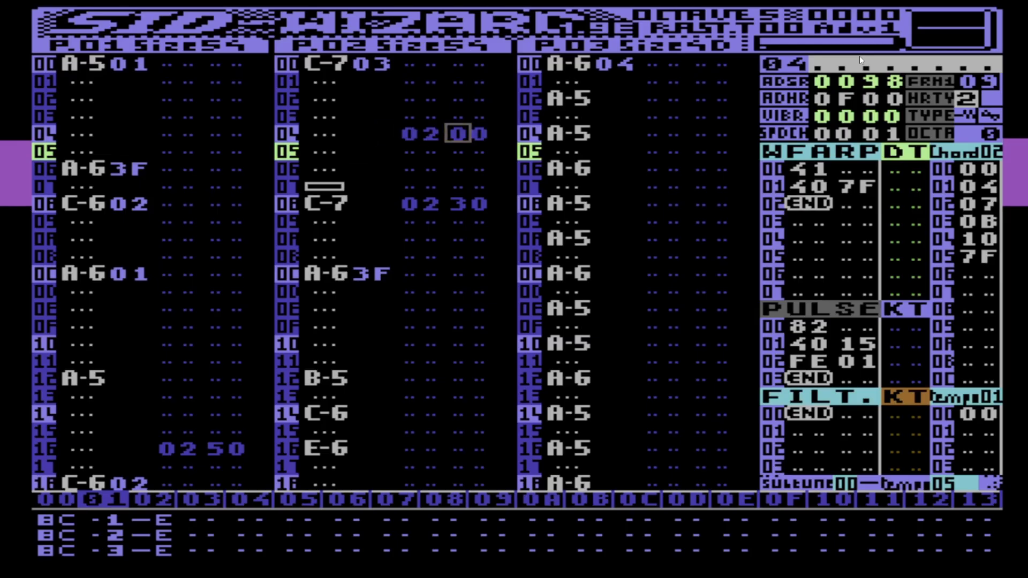
pyautogui.write('5')
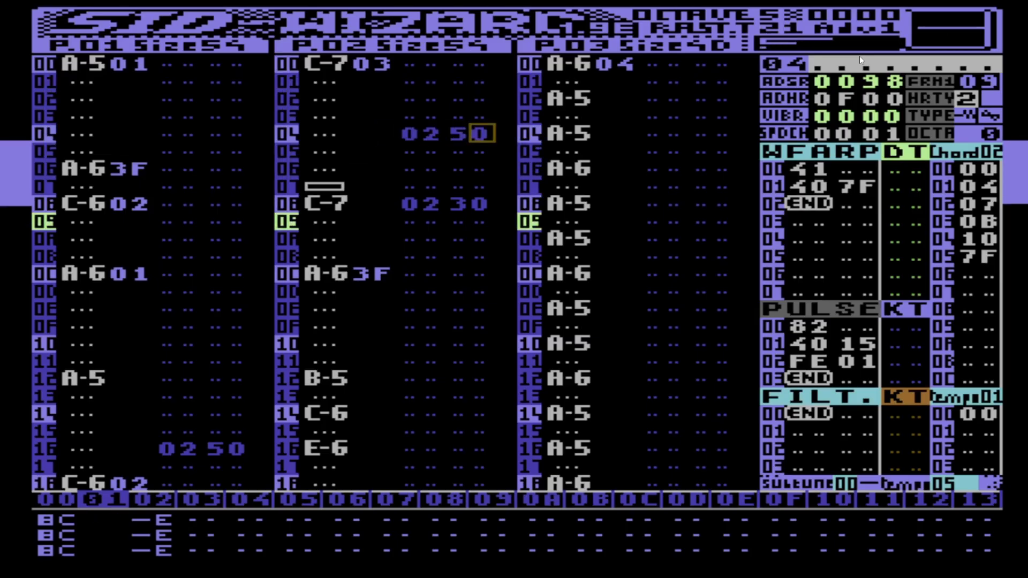
# Audition the slide effect at row 04 of pattern 02 and clear it.
pyautogui.press('Left')
pyautogui.press('Left')
pyautogui.press('F4')
pyautogui.press('BackSpace')
# Try an upward pitch-slide effect of 01 50 at row 10 of pattern 02 and listen to it.
pyautogui.press('Down')
pyautogui.press('Down')
pyautogui.press('Down')
pyautogui.press('Down')
pyautogui.press('Down')
pyautogui.press('Down')
pyautogui.press('Down')
pyautogui.press('Down')
pyautogui.press('Down')
pyautogui.press('Down')
pyautogui.press('Down')
pyautogui.press('Down')
pyautogui.press('Down')
pyautogui.press('Down')
pyautogui.press('Down')
pyautogui.press('Down')
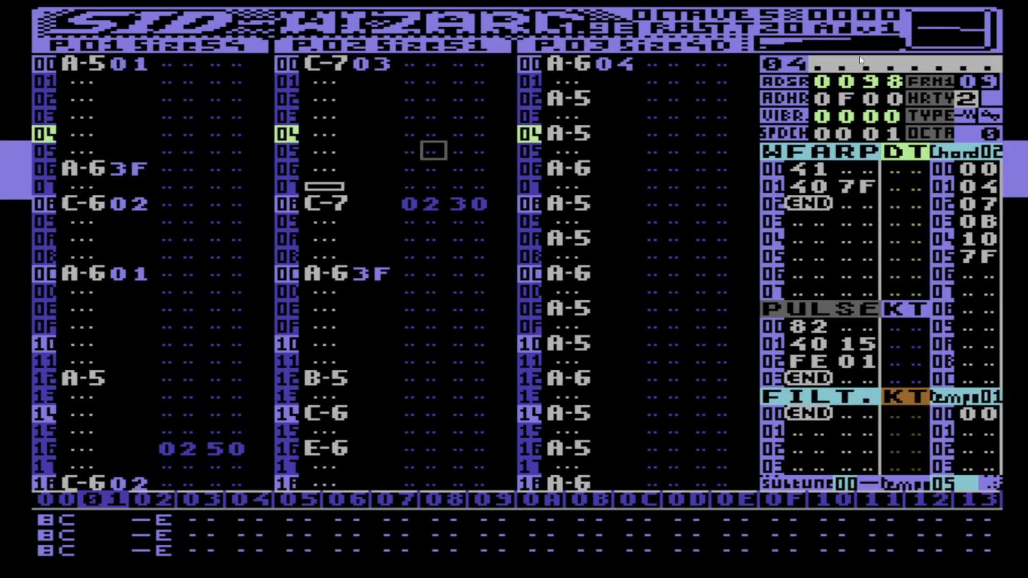
pyautogui.press('Left')
pyautogui.press('Up')
pyautogui.press('Up')
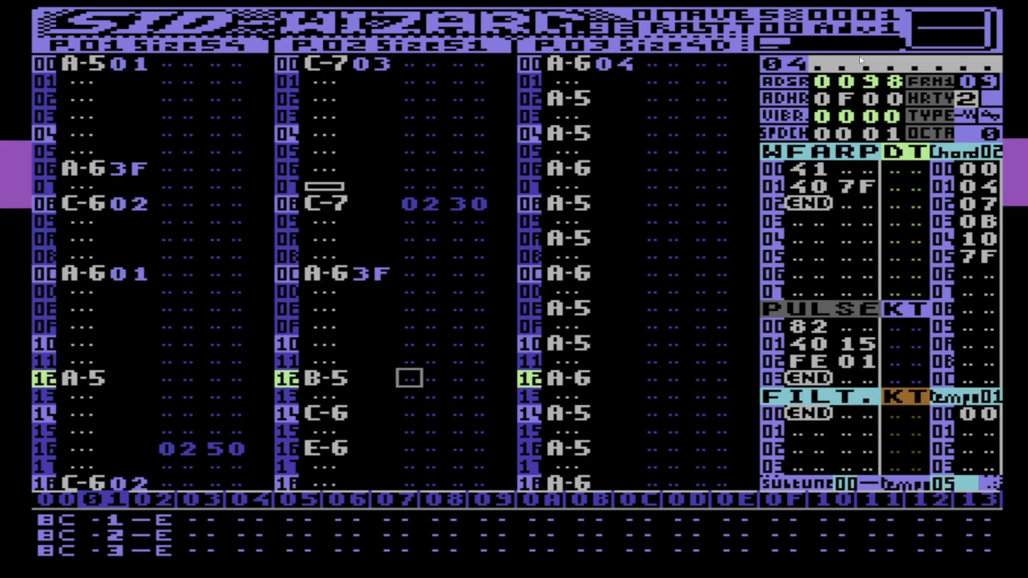
pyautogui.press('Up')
pyautogui.press('Left')
pyautogui.press('Up')
pyautogui.press('Right')
pyautogui.write('1')
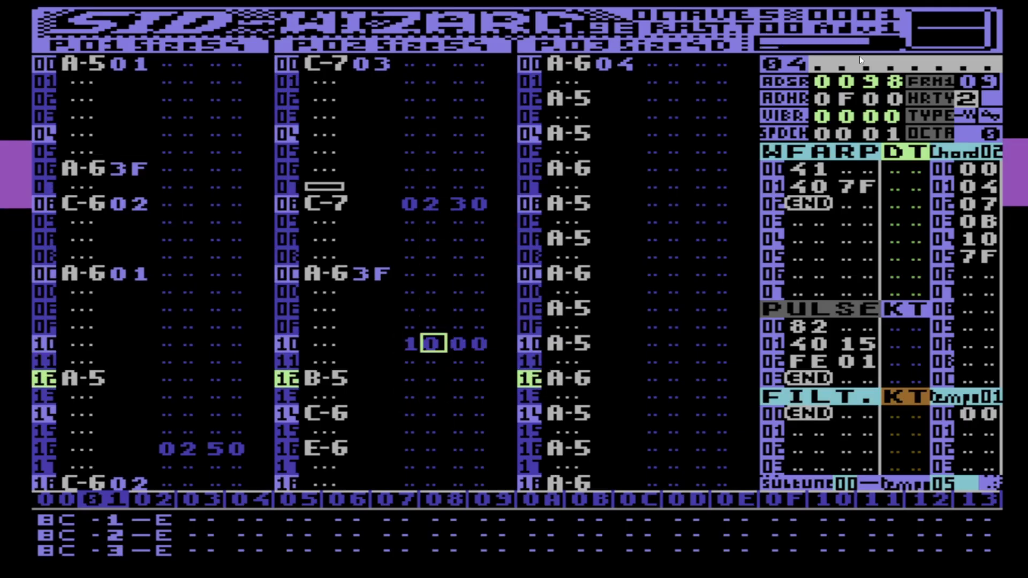
pyautogui.write('015')
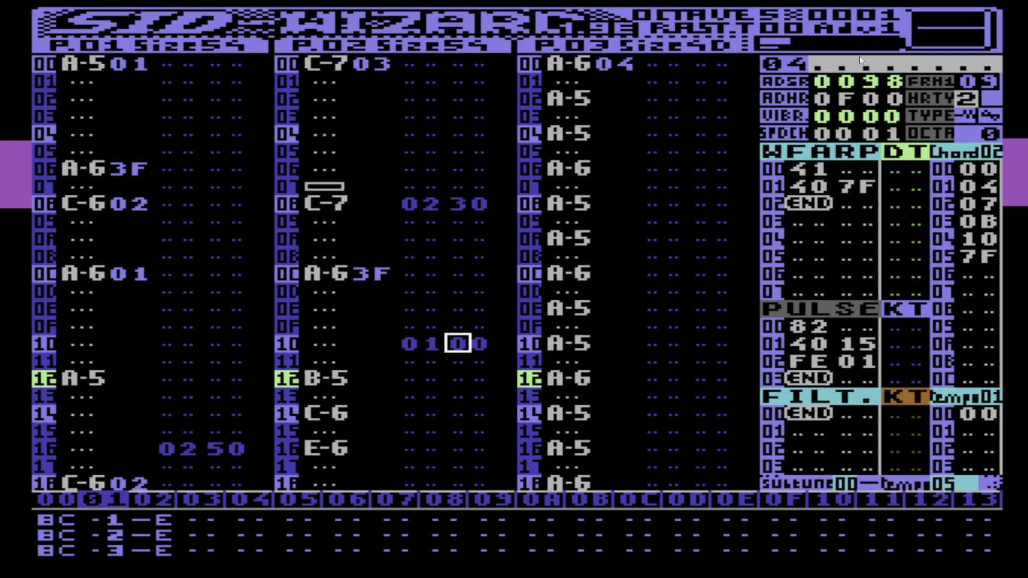
pyautogui.press('Left')
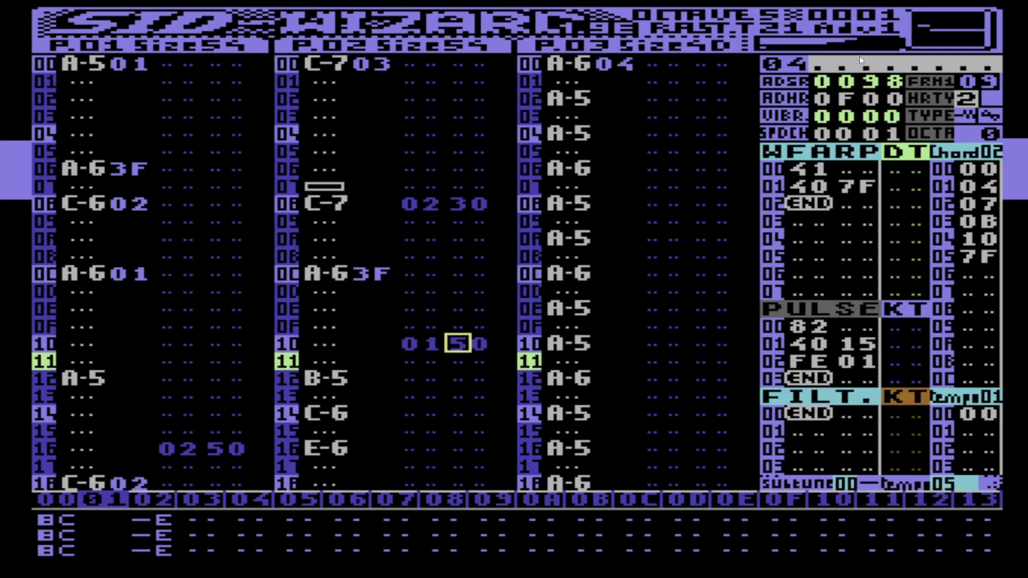
# Try 02 30 and 02 70 as the slide effect at row 10 of pattern 02, and clear it.
pyautogui.write('3')
pyautogui.press('Left')
pyautogui.press('Left')
pyautogui.write('2')
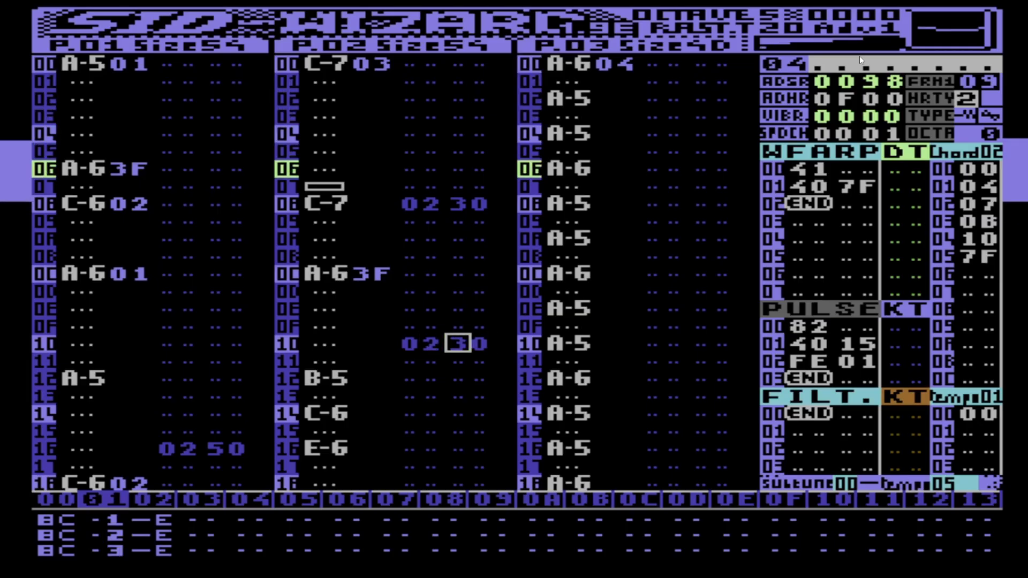
pyautogui.write('7')
pyautogui.press('Left')
pyautogui.press('Left')
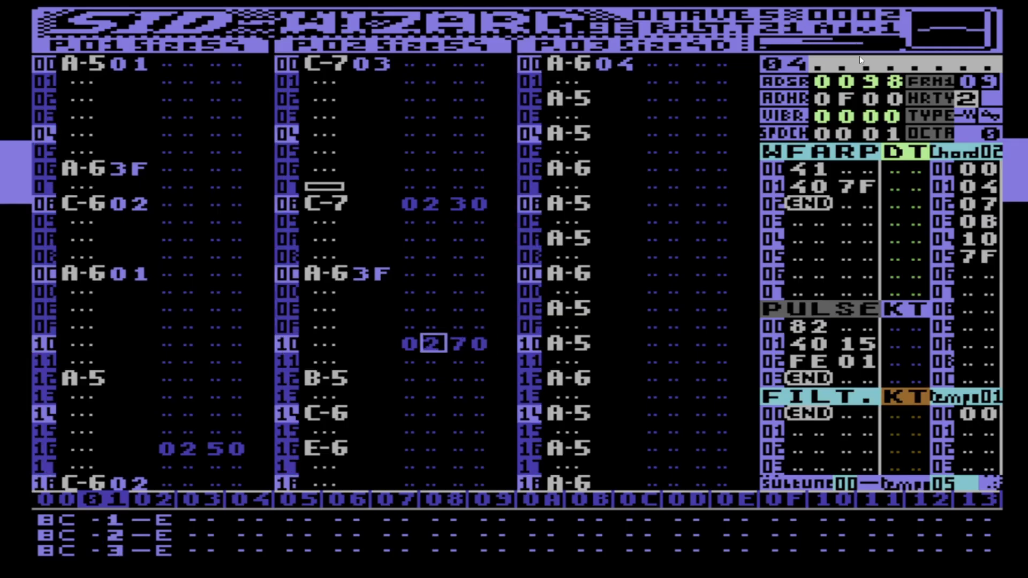
# Add a downward pitch-slide effect of 02 70 at row 1E of pattern 02.
pyautogui.press('Down')
pyautogui.press('Down')
pyautogui.press('Down')
pyautogui.press('Down')
pyautogui.press('Down')
pyautogui.press('Down')
pyautogui.press('Down')
pyautogui.press('Down')
pyautogui.press('Down')
pyautogui.press('Down')
pyautogui.press('Down')
pyautogui.press('Down')
pyautogui.press('Down')
pyautogui.press('Down')
pyautogui.press('Down')
pyautogui.press('Down')
pyautogui.press('Down')
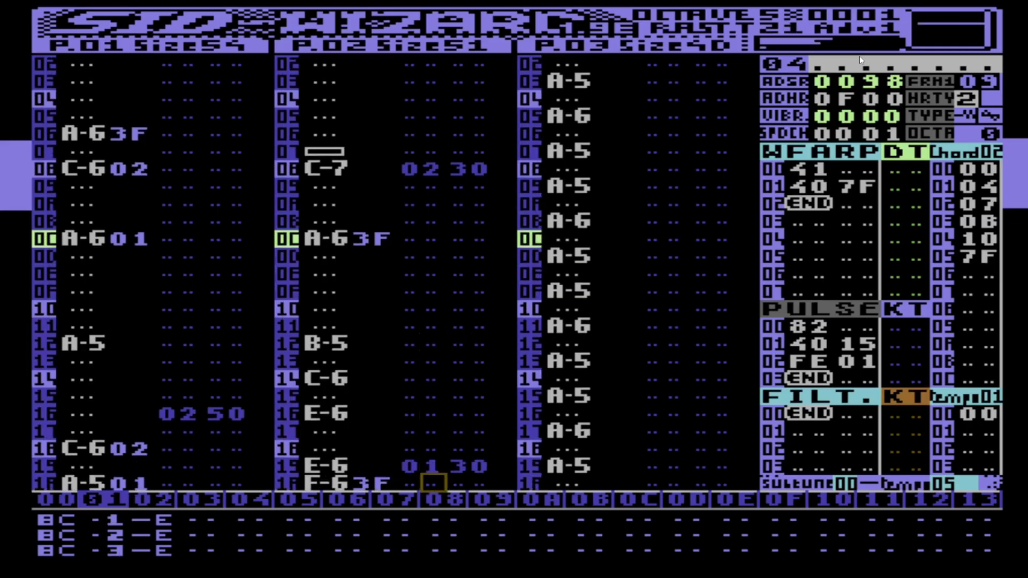
pyautogui.press('Left')
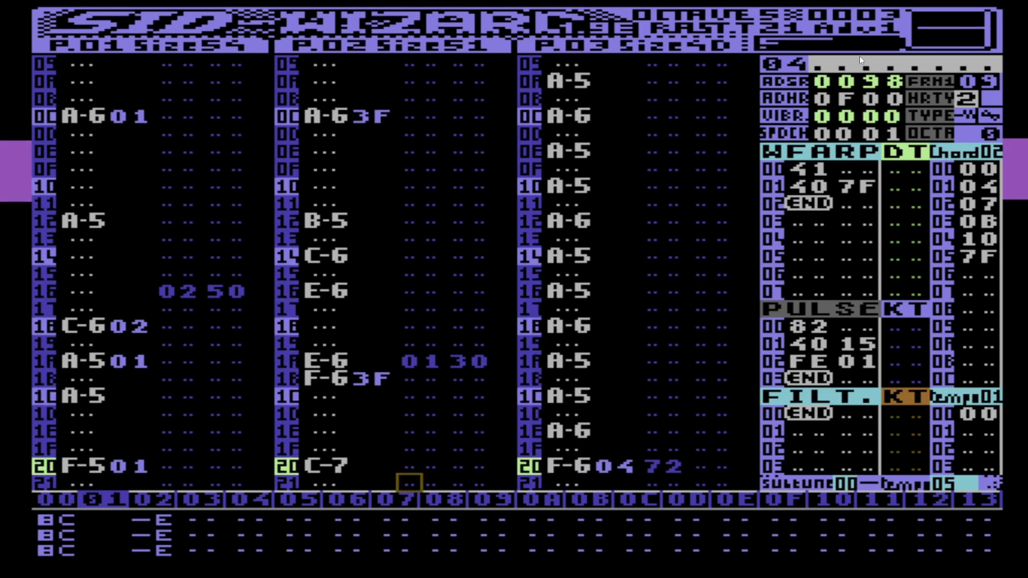
pyautogui.press('Left')
pyautogui.press('Up')
pyautogui.press('Up')
pyautogui.press('Up')
pyautogui.press('Right')
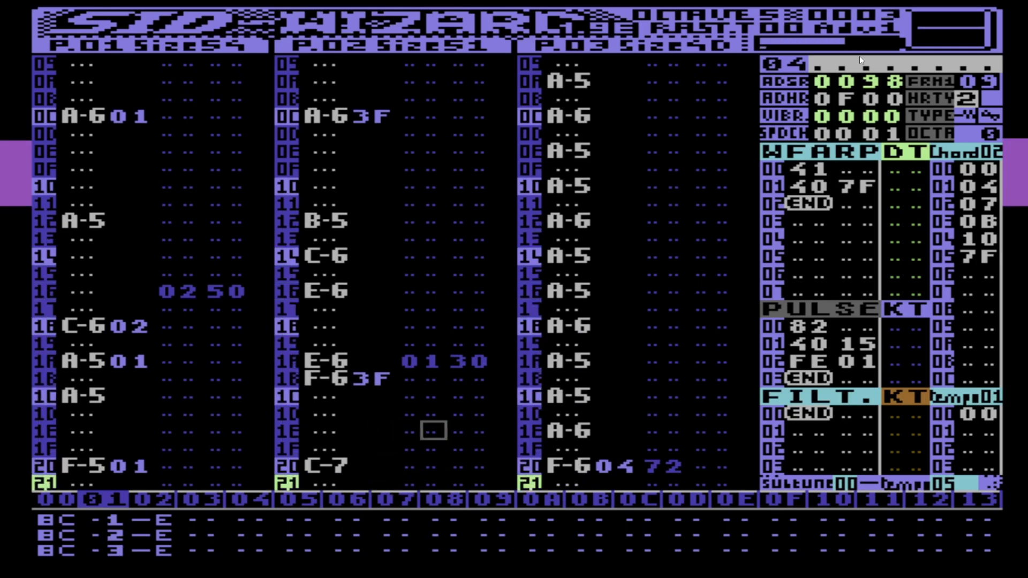
pyautogui.write('270')
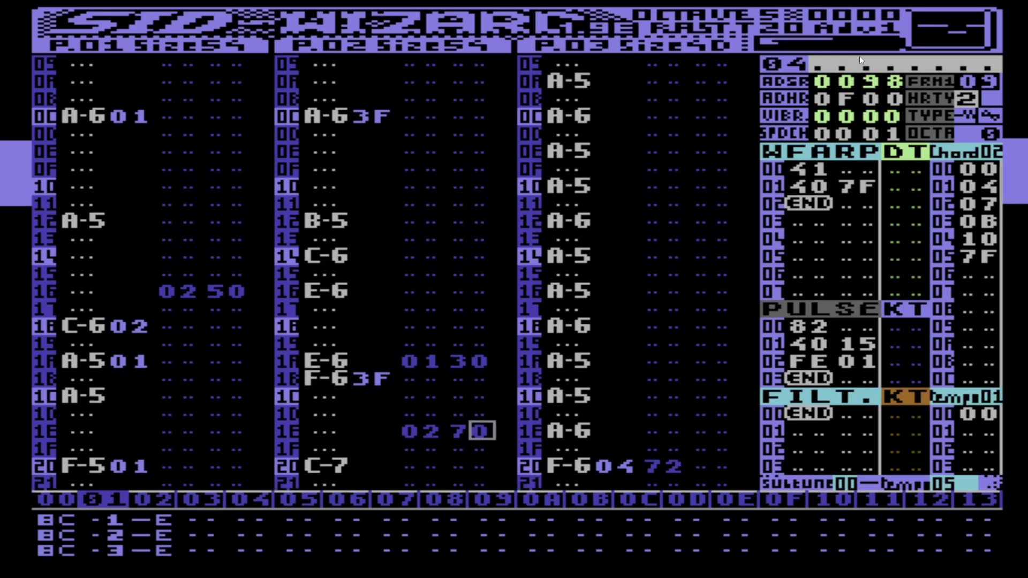
pyautogui.press('Left')
pyautogui.press('Left')
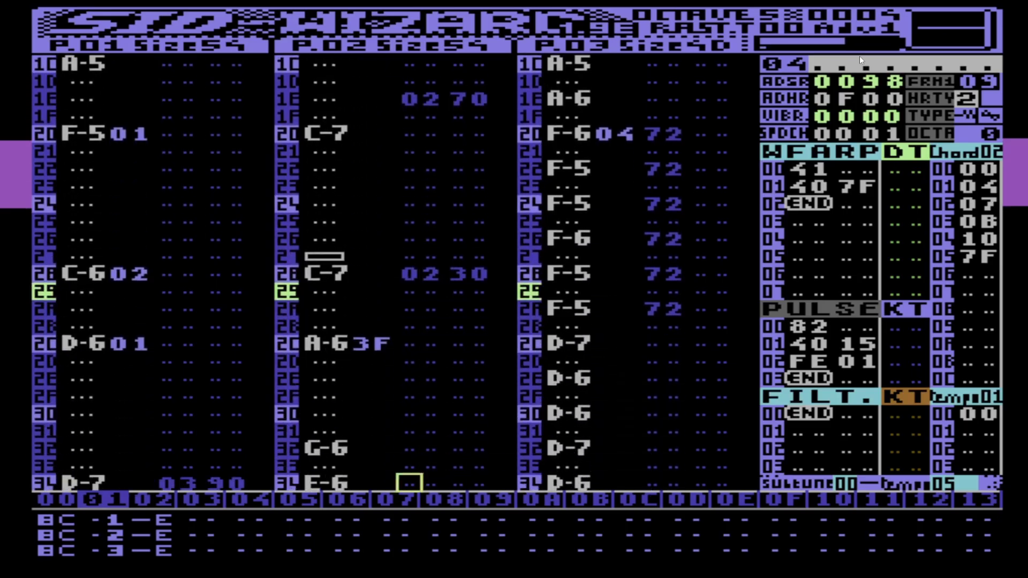
# Play the song from the beginning to hear the slide at row 1E of pattern 02.
pyautogui.press('Up')
pyautogui.press('Up')
pyautogui.press('Up')
pyautogui.press('Up')
pyautogui.press('Up')
pyautogui.press('Up')
pyautogui.press('Up')
pyautogui.press('Up')
pyautogui.press('Up')
pyautogui.press('Up')
pyautogui.press('Up')
pyautogui.press('Up')
pyautogui.press('Up')
pyautogui.press('Up')
pyautogui.press('Up')
pyautogui.press('F1')
# Add a pitch-slide effect of 02 70 at row 3E of pattern 02.
pyautogui.press('Down')
pyautogui.press('Down')
pyautogui.press('Down')
pyautogui.press('Down')
pyautogui.press('Down')
pyautogui.press('Down')
pyautogui.press('Down')
pyautogui.press('Down')
pyautogui.press('Down')
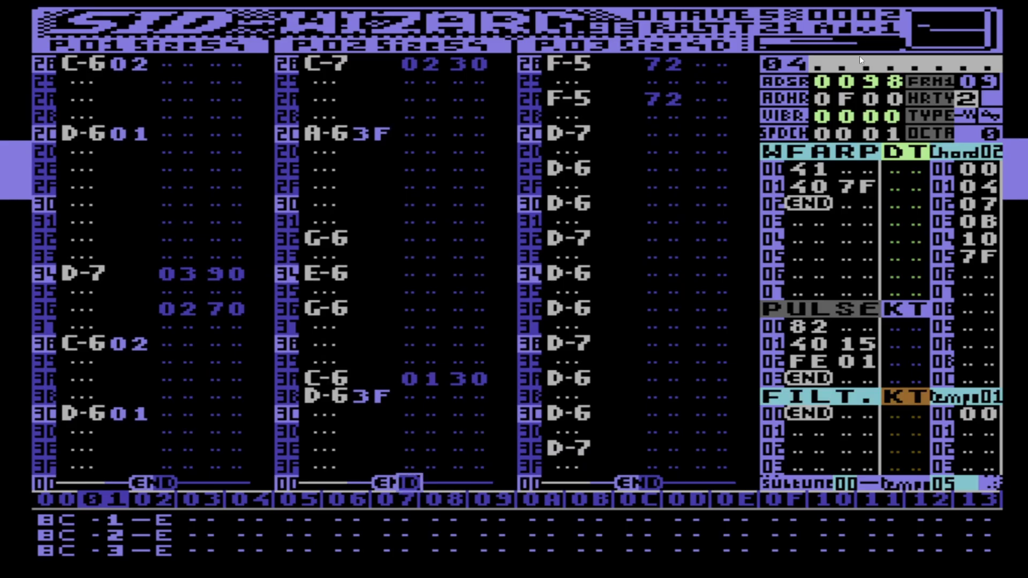
pyautogui.press('Up')
pyautogui.write('027')
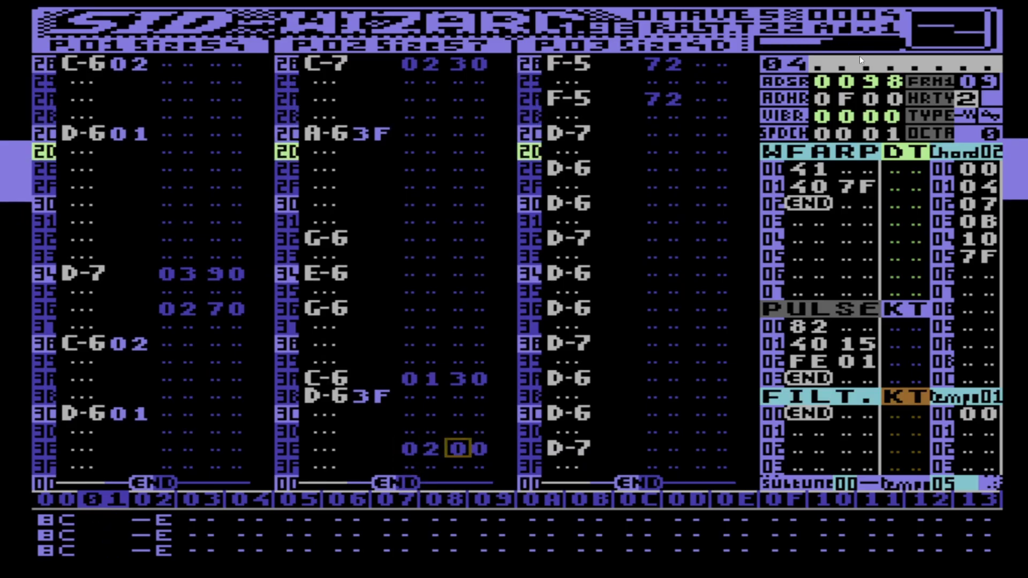
# Switch the slide effect at row 3E of pattern 02 to type 01, an upward slide.
pyautogui.press('Left')
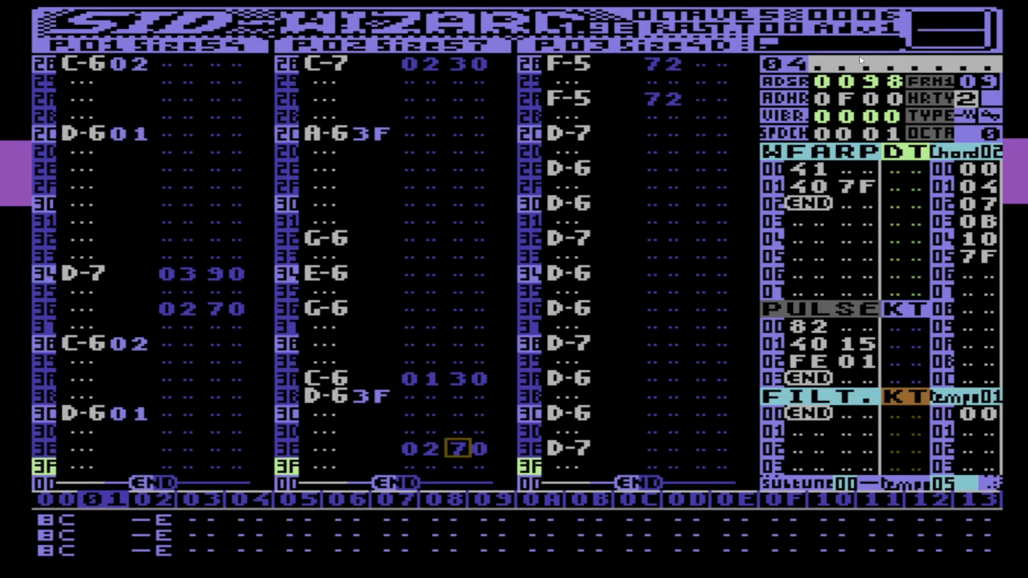
pyautogui.press('Left')
pyautogui.write('1')
pyautogui.press('Left')
pyautogui.press('Up')
pyautogui.press('Up')
pyautogui.press('Up')
pyautogui.press('Up')
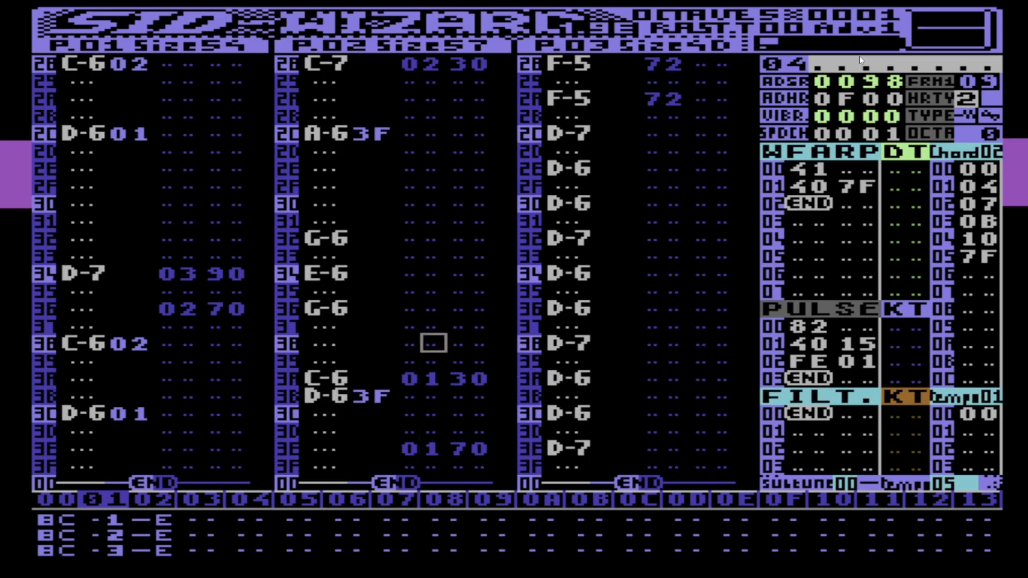
pyautogui.press('Down')
pyautogui.press('Down')
pyautogui.press('Down')
pyautogui.press('Down')
pyautogui.press('Down')
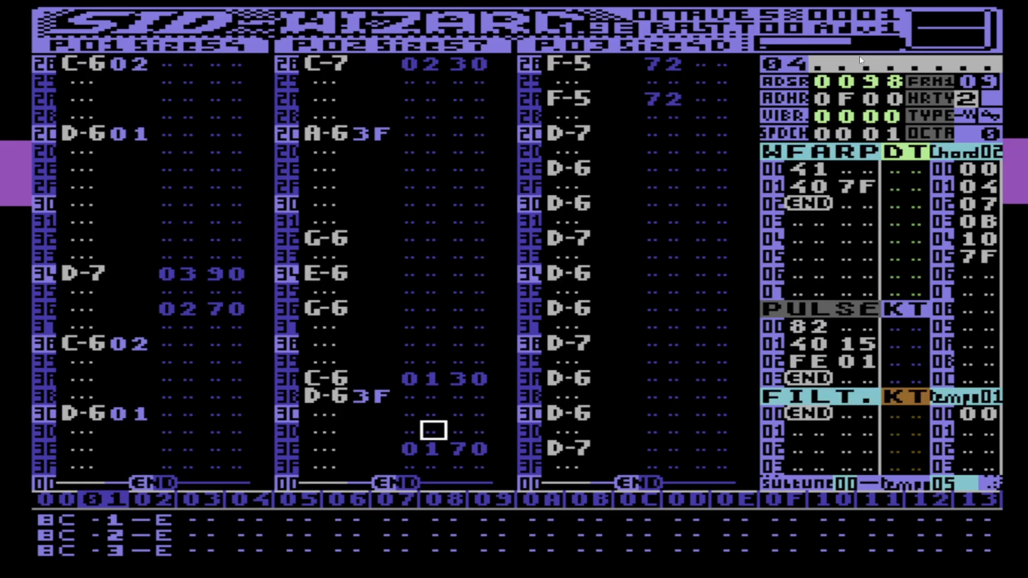
# Try value 55 in the instrument column at row 02 of pattern 03 and play the song from the beginning.
pyautogui.press('Tab')
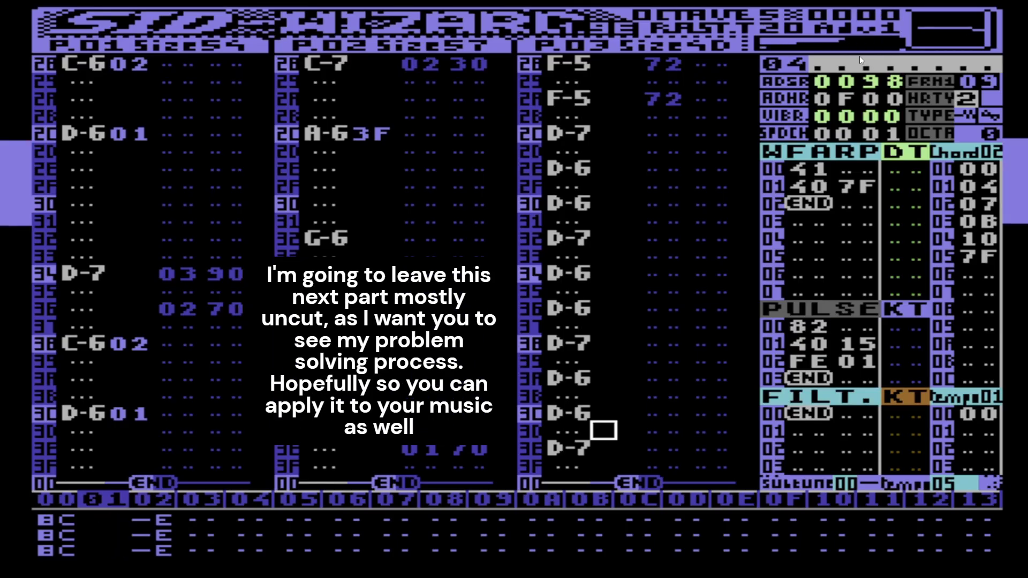
pyautogui.press('Up')
pyautogui.press('Up')
pyautogui.press('Up')
pyautogui.press('Up')
pyautogui.press('Up')
pyautogui.press('Up')
pyautogui.press('Up')
pyautogui.press('Up')
pyautogui.press('Up')
pyautogui.press('Up')
pyautogui.press('Up')
pyautogui.press('Up')
pyautogui.press('Up')
pyautogui.press('Up')
pyautogui.press('Up')
pyautogui.press('Up')
pyautogui.press('Up')
pyautogui.press('Up')
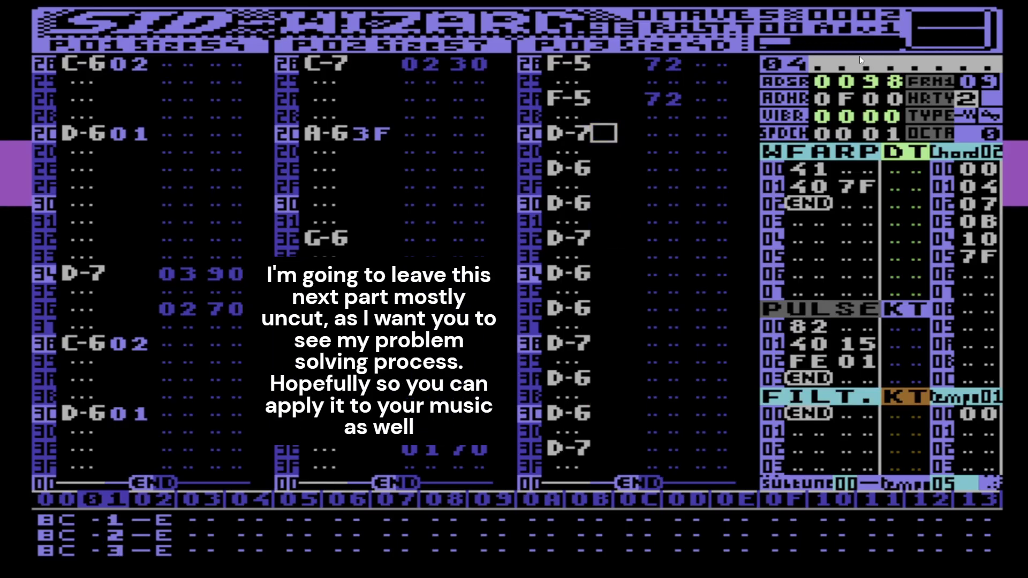
pyautogui.press('Up')
pyautogui.press('Up')
pyautogui.press('Up')
pyautogui.press('Up')
pyautogui.press('Up')
pyautogui.press('Up')
pyautogui.press('Up')
pyautogui.press('Up')
pyautogui.press('Up')
pyautogui.press('Up')
pyautogui.press('Up')
pyautogui.press('Up')
pyautogui.press('Up')
pyautogui.press('Up')
pyautogui.press('Up')
pyautogui.press('Up')
pyautogui.press('Up')
pyautogui.press('Up')
pyautogui.press('Up')
pyautogui.press('Up')
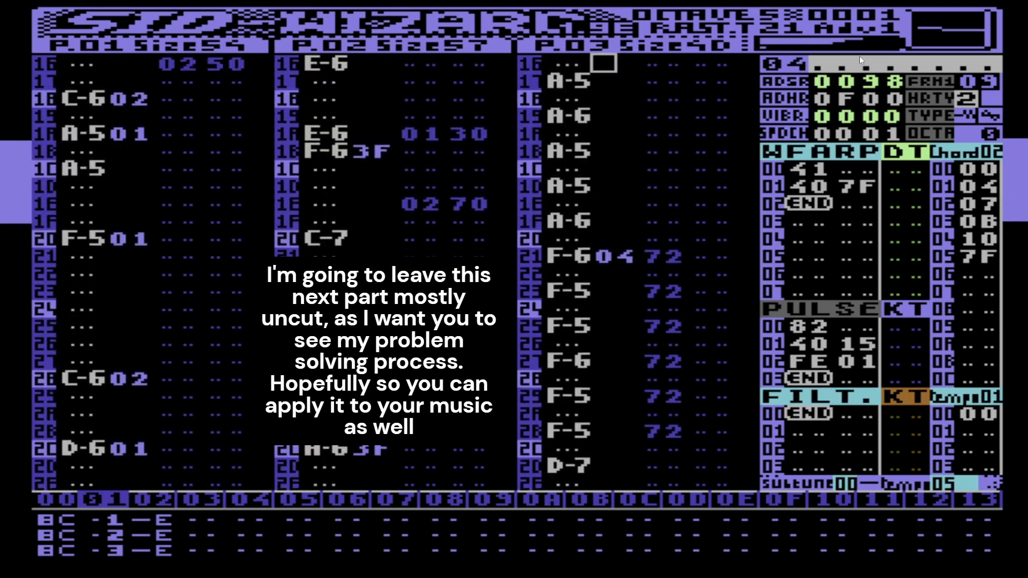
pyautogui.press('Up')
pyautogui.press('Up')
pyautogui.press('Up')
pyautogui.press('Up')
pyautogui.press('Up')
pyautogui.press('Up')
pyautogui.press('Up')
pyautogui.press('Up')
pyautogui.press('Up')
pyautogui.press('Up')
pyautogui.press('Up')
pyautogui.press('Up')
pyautogui.press('Up')
pyautogui.press('Up')
pyautogui.press('Up')
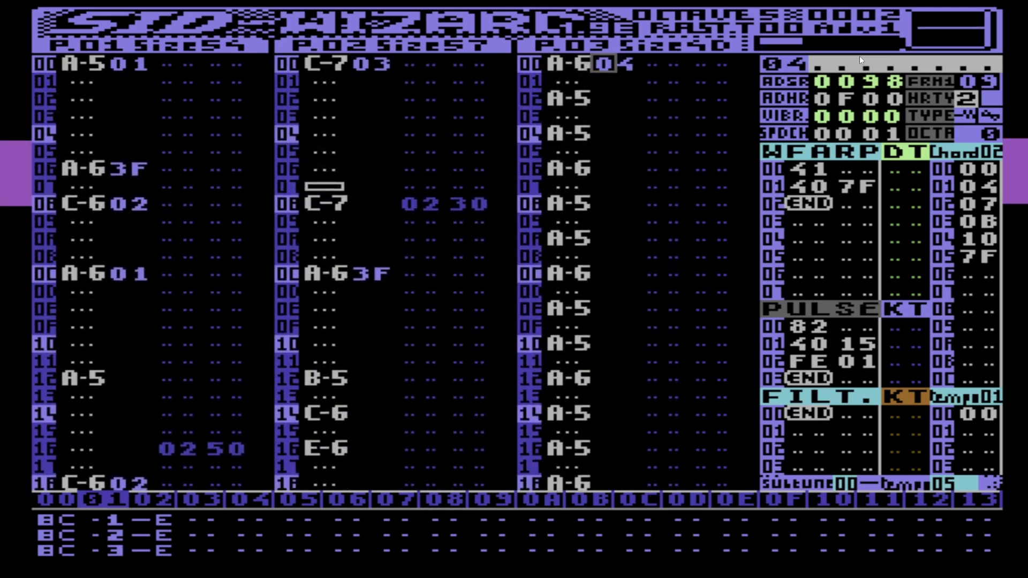
pyautogui.press('Right')
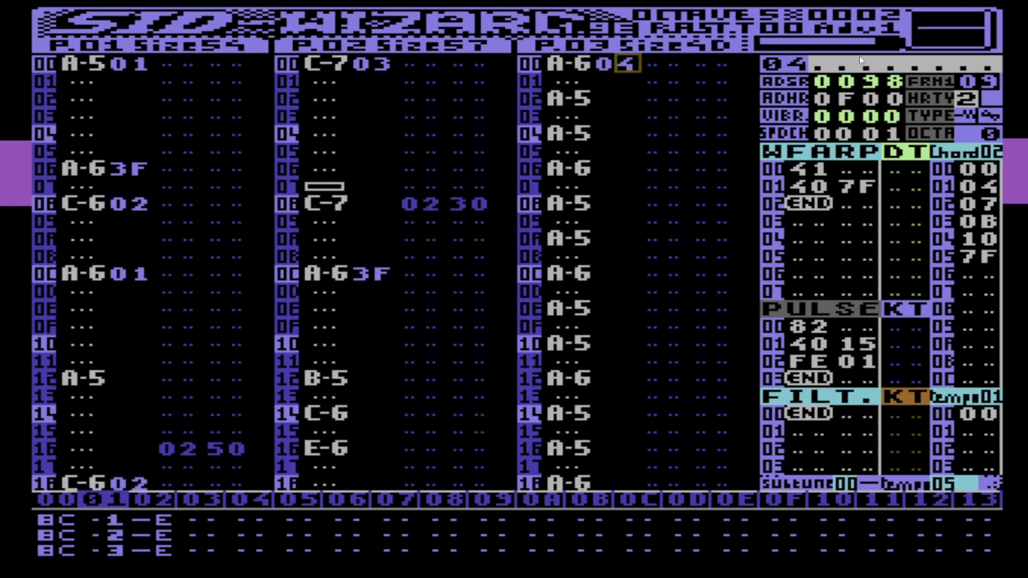
pyautogui.press('Down')
pyautogui.press('Right')
pyautogui.press('Left')
pyautogui.press('Left')
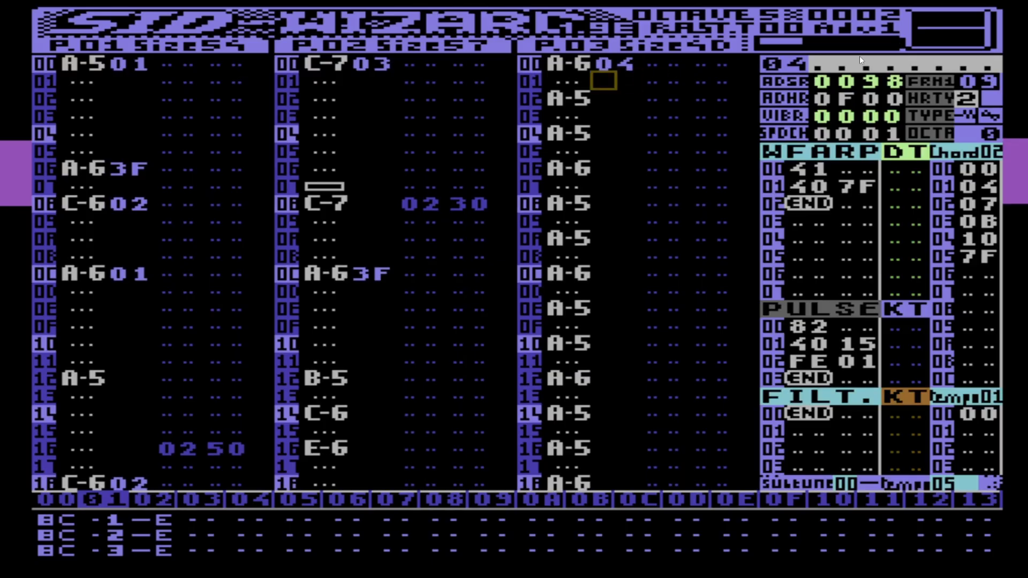
pyautogui.press('Down')
pyautogui.write('5')
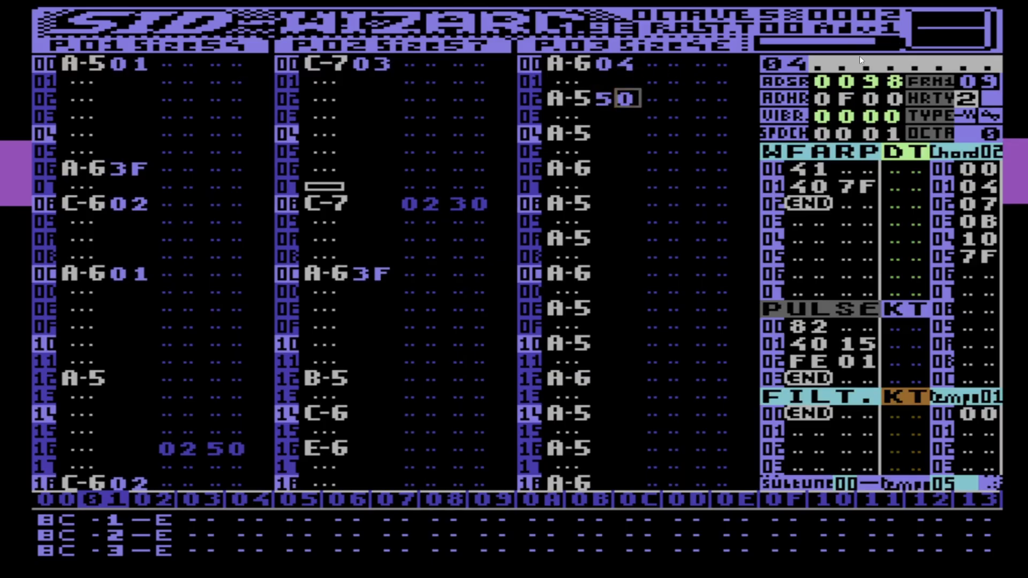
pyautogui.write('5')
pyautogui.press('F1')
pyautogui.press('F4')
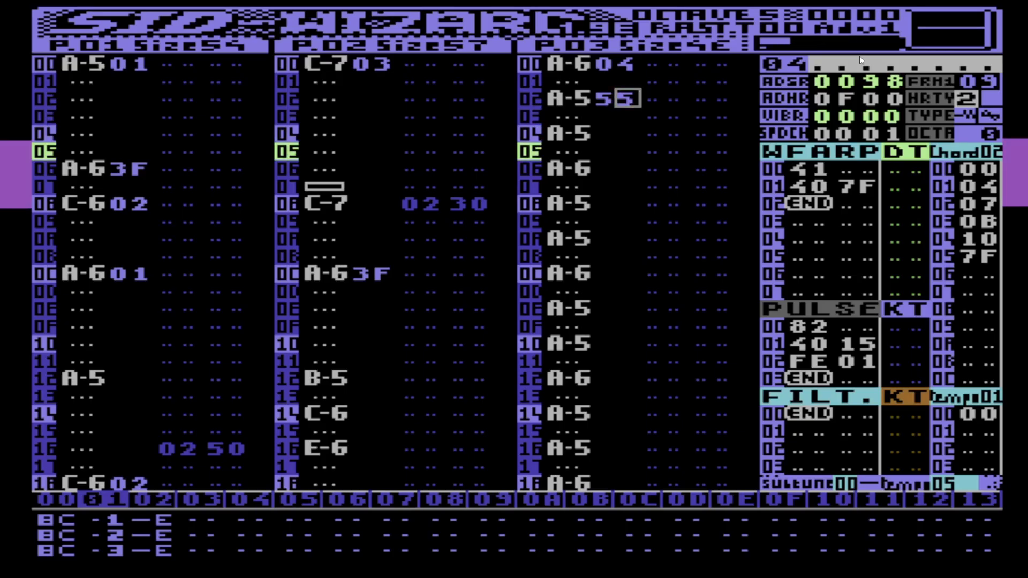
# Change the instrument-column value at row 02 of pattern 03 to 54 and play the song from the beginning.
pyautogui.write('4')
pyautogui.press('F1')
pyautogui.press('F4')
# Enter 55 in the instrument column at row 06 of pattern 03 and set row 02 to 55 as well.
pyautogui.press('Left')
pyautogui.press('Down')
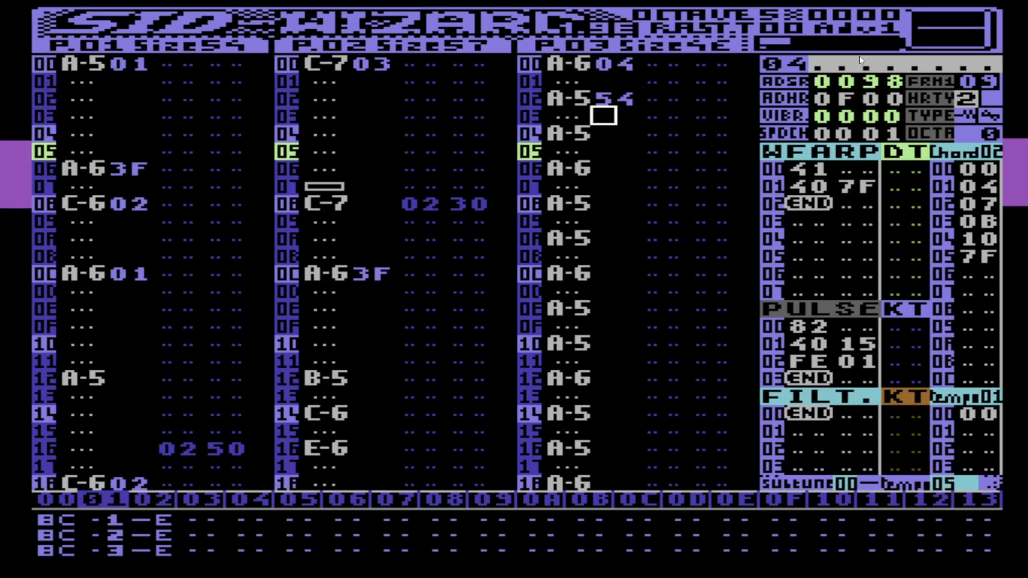
pyautogui.press('Down')
pyautogui.press('Down')
pyautogui.press('Down')
pyautogui.write('55')
pyautogui.press('Up')
pyautogui.press('Up')
pyautogui.press('Up')
pyautogui.press('Up')
pyautogui.write('5')
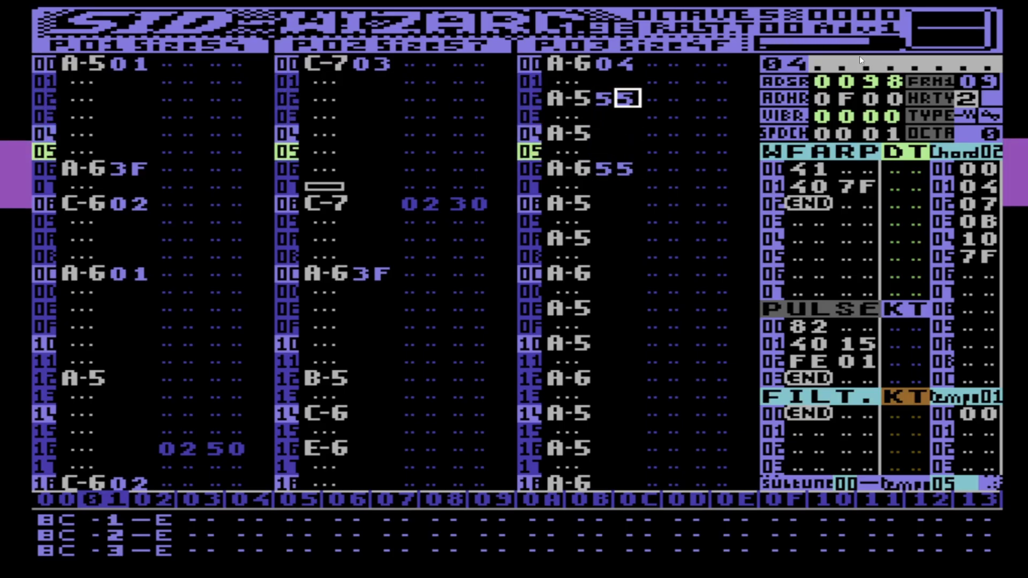
# Enter 55 in the instrument column at row 0A of pattern 03.
pyautogui.press('Down')
pyautogui.press('Down')
pyautogui.press('Down')
pyautogui.press('Down')
pyautogui.press('Down')
pyautogui.press('Down')
pyautogui.press('Down')
pyautogui.press('Down')
pyautogui.press('Left')
pyautogui.write('55')
pyautogui.press('Left')
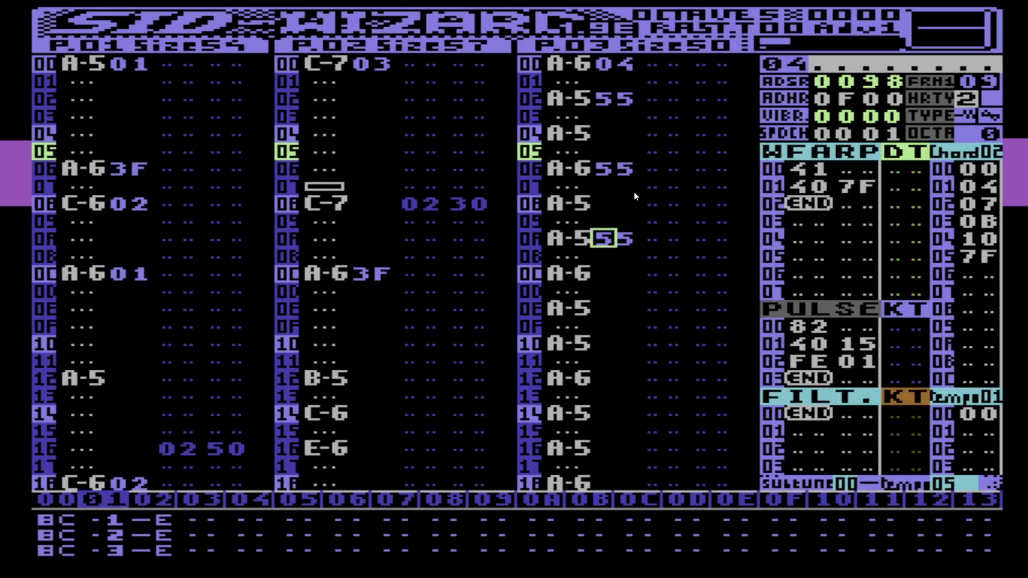
# Enter 55 in the instrument column at rows 0E and 12 of pattern 03.
pyautogui.press('Down')
pyautogui.press('Down')
pyautogui.press('Down')
pyautogui.press('Down')
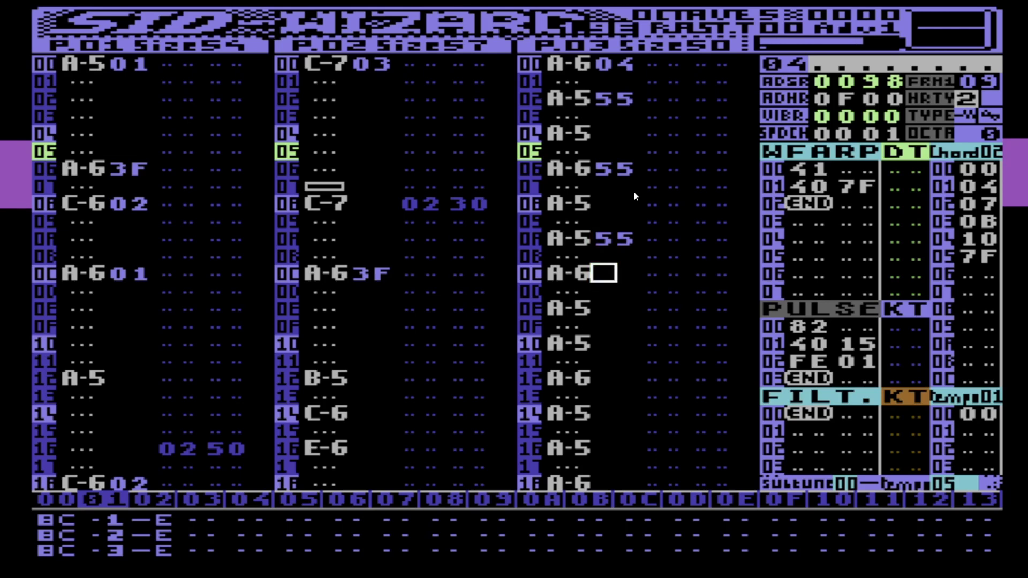
pyautogui.write('55')
pyautogui.press('Down')
pyautogui.press('Down')
pyautogui.press('Down')
pyautogui.write('55')
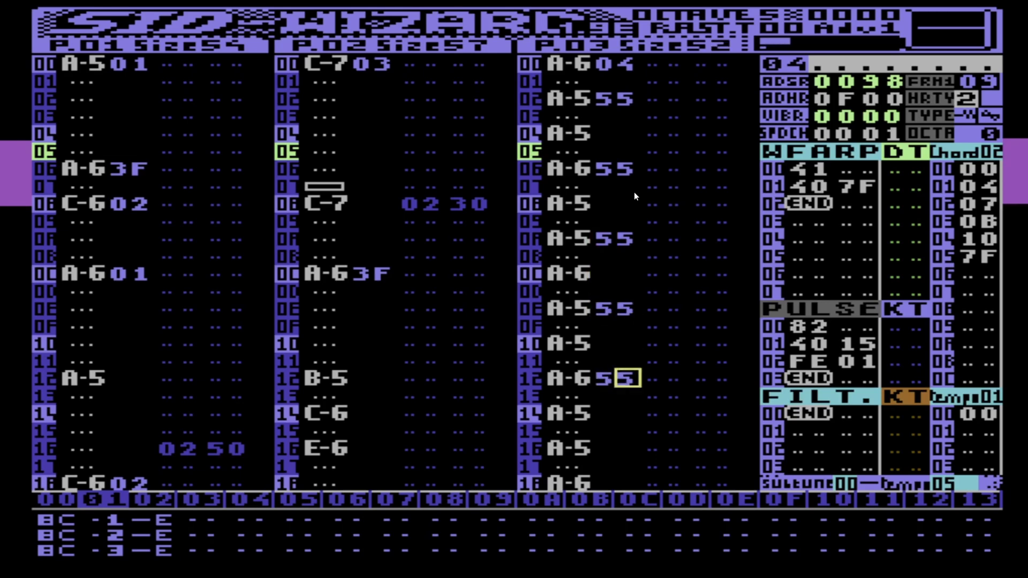
# Enter 55 in the instrument column at row 16 of pattern 03 and play the song from the beginning.
pyautogui.press('Down')
pyautogui.press('Down')
pyautogui.press('Down')
pyautogui.write('55')
pyautogui.press('F1')
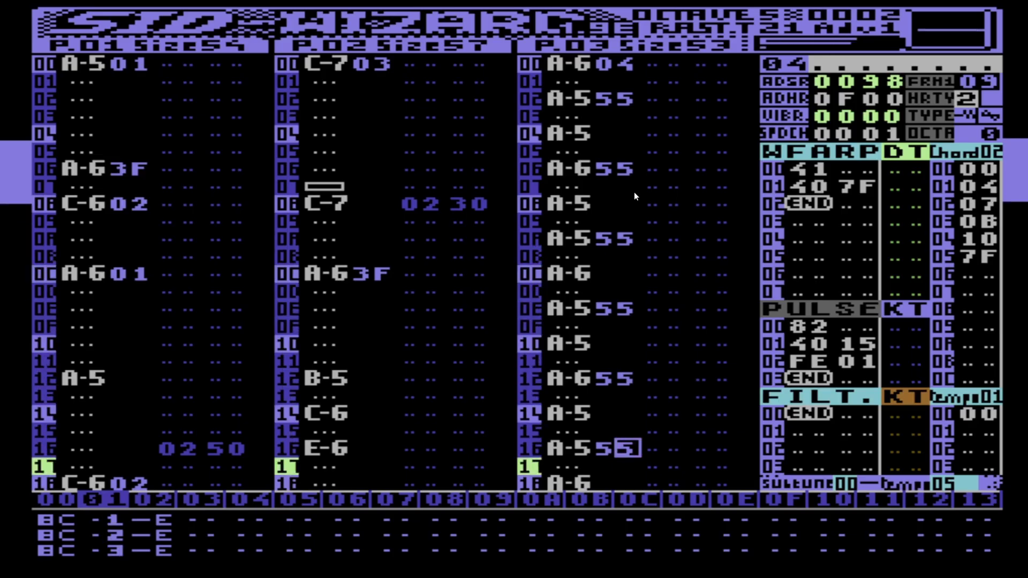
# Clear the 55 values from the instrument column at rows 02 and 06 of pattern 03.
pyautogui.press('Up')
pyautogui.press('Up')
pyautogui.press('Up')
pyautogui.press('Up')
pyautogui.press('Up')
pyautogui.press('Up')
pyautogui.press('Up')
pyautogui.press('Up')
pyautogui.press('Up')
pyautogui.press('Up')
pyautogui.press('Up')
pyautogui.press('Up')
pyautogui.press('Up')
pyautogui.press('Up')
pyautogui.press('Up')
pyautogui.press('Up')
pyautogui.press('Up')
pyautogui.press('Up')
pyautogui.press('Up')
pyautogui.press('Up')
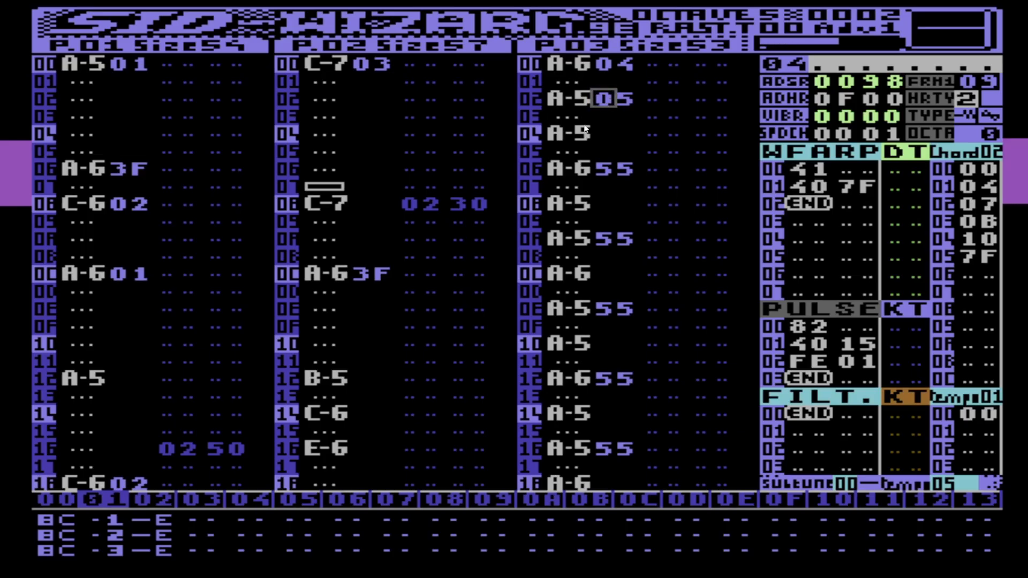
pyautogui.write('00')
pyautogui.press('Down')
pyautogui.press('Down')
pyautogui.press('Down')
pyautogui.press('Left')
pyautogui.write('00')
pyautogui.press('Down')
pyautogui.press('Down')
pyautogui.press('Down')
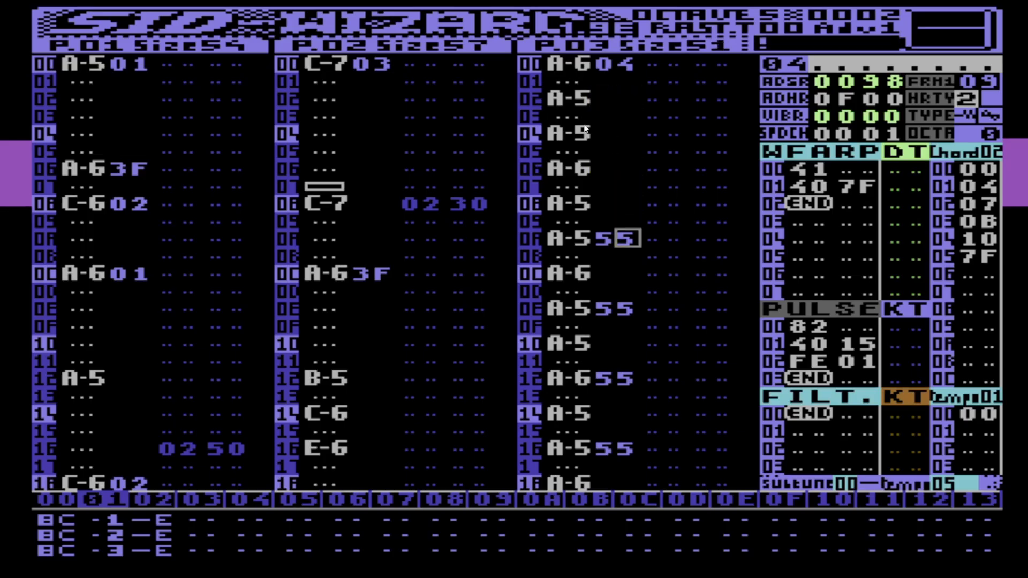
# Clear the 55 values from the instrument column at rows 0A and 0E of pattern 03.
pyautogui.write('00')
pyautogui.press('Down')
pyautogui.press('Down')
pyautogui.press('Down')
pyautogui.press('Down')
pyautogui.write('00')
pyautogui.press('Down')
pyautogui.press('Down')
pyautogui.press('Down')
pyautogui.press('Down')
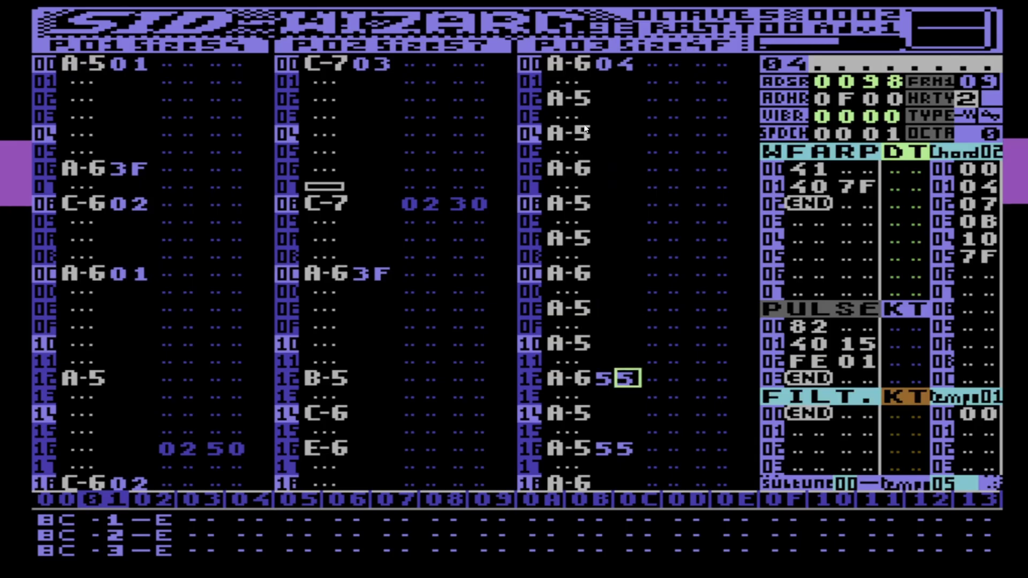
# Clear the 55 values from the instrument column at rows 12 and 16 of pattern 03.
pyautogui.write('00')
pyautogui.press('Down')
pyautogui.press('Down')
pyautogui.press('Down')
pyautogui.press('Down')
pyautogui.write('00')
pyautogui.press('Down')
pyautogui.press('Down')
pyautogui.press('Down')
pyautogui.press('Down')
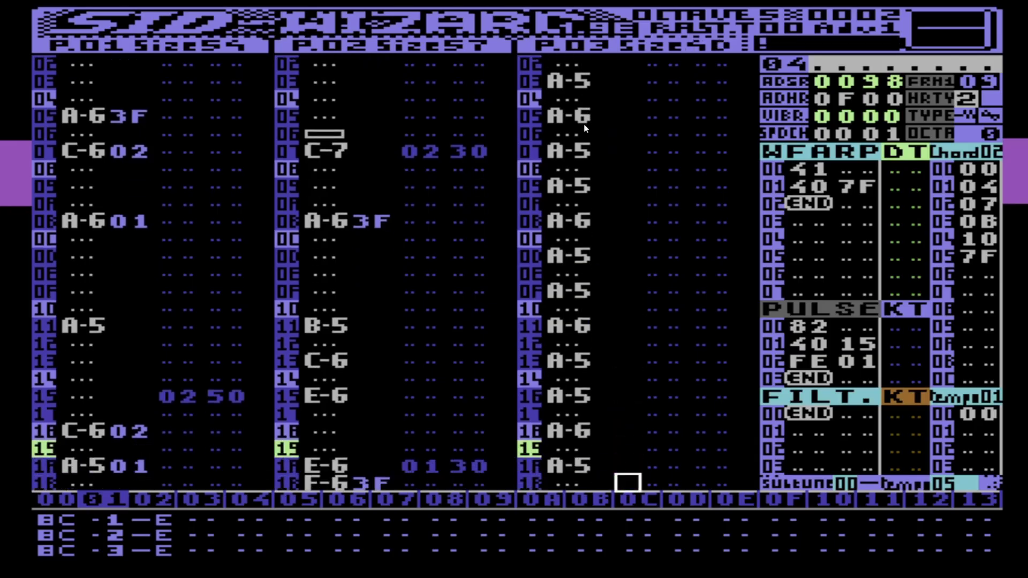
# Enter effect 06 with value 00 on the A-6 note at row 00 of pattern 03.
pyautogui.press('Up')
pyautogui.press('Up')
pyautogui.press('Up')
pyautogui.press('Up')
pyautogui.press('Up')
pyautogui.press('Up')
pyautogui.press('Up')
pyautogui.press('Up')
pyautogui.press('Up')
pyautogui.press('Up')
pyautogui.press('Up')
pyautogui.press('Up')
pyautogui.press('Up')
pyautogui.press('Up')
pyautogui.press('Up')
pyautogui.press('Up')
pyautogui.press('Up')
pyautogui.press('Up')
pyautogui.press('Up')
pyautogui.press('Up')
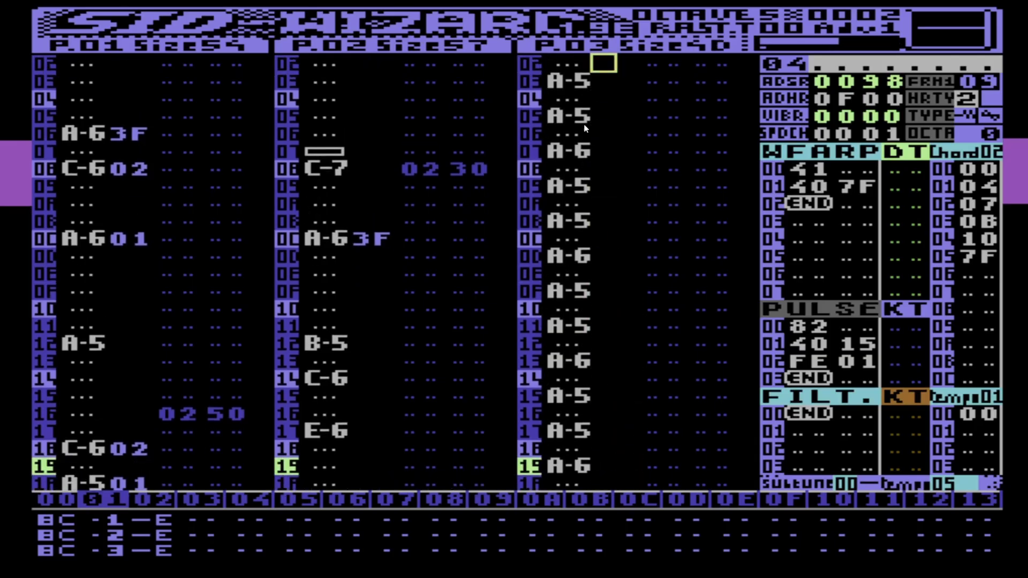
pyautogui.press('Up')
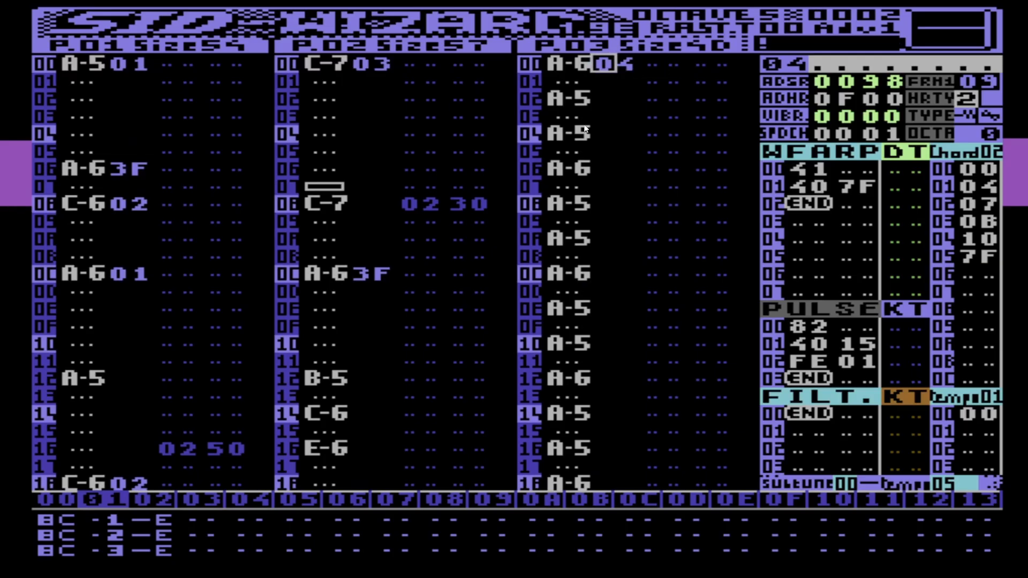
pyautogui.press('Right')
pyautogui.press('Right')
pyautogui.press('Right')
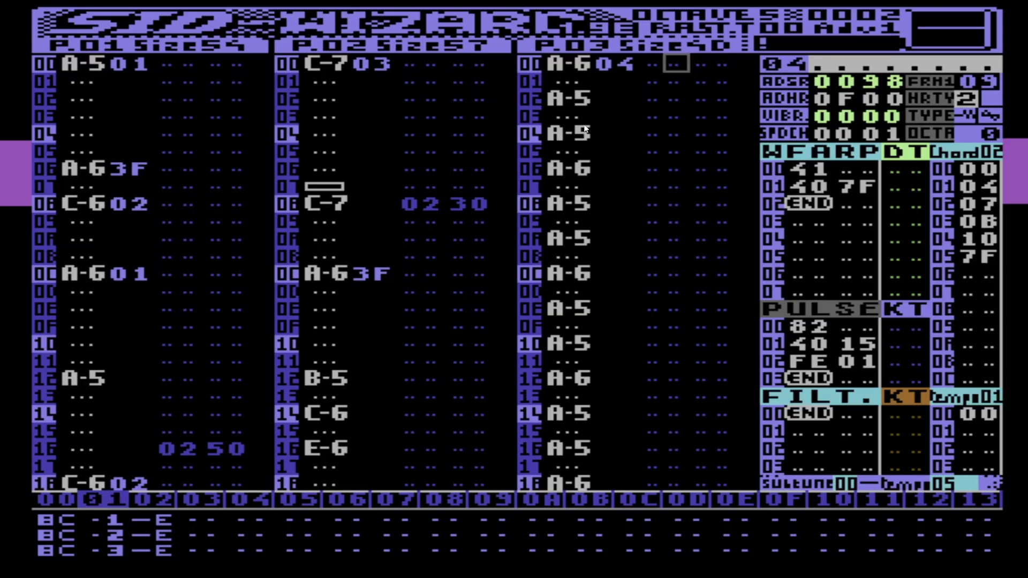
pyautogui.write('600')
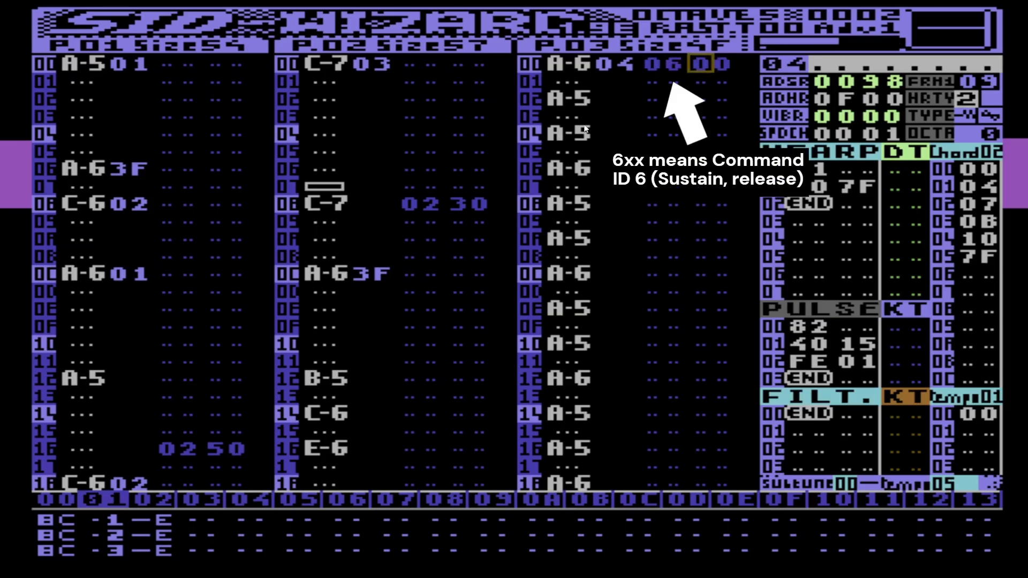
# Set the value of effect 06 at row 00 of pattern 03 to 58.
pyautogui.press('Left')
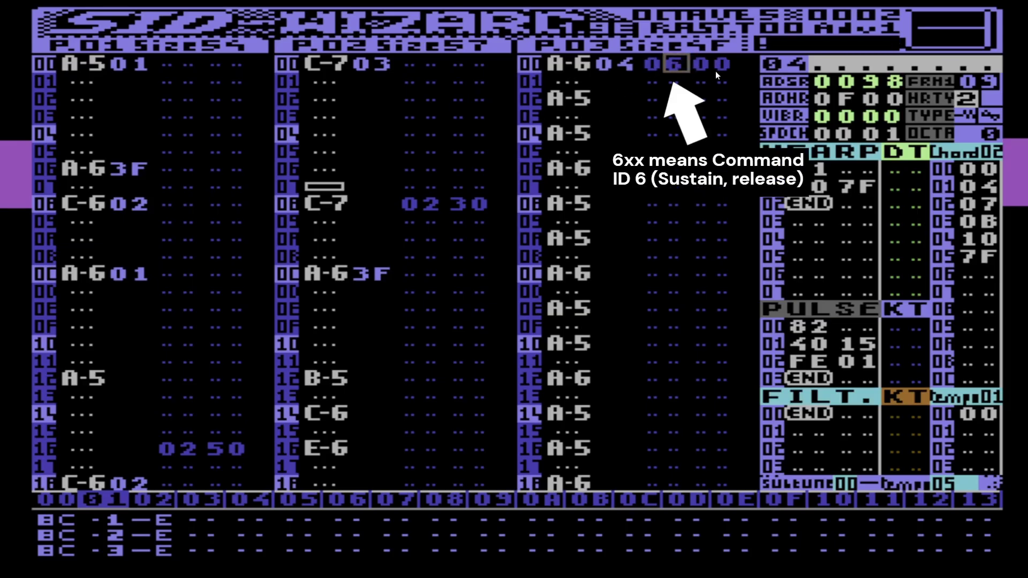
pyautogui.press('Right')
pyautogui.write('5')
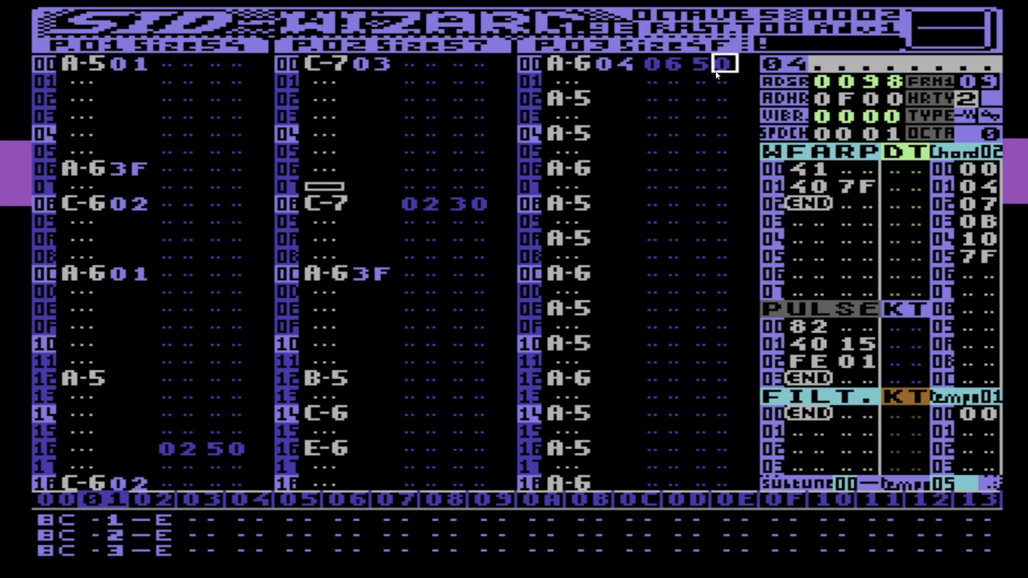
pyautogui.write('8')
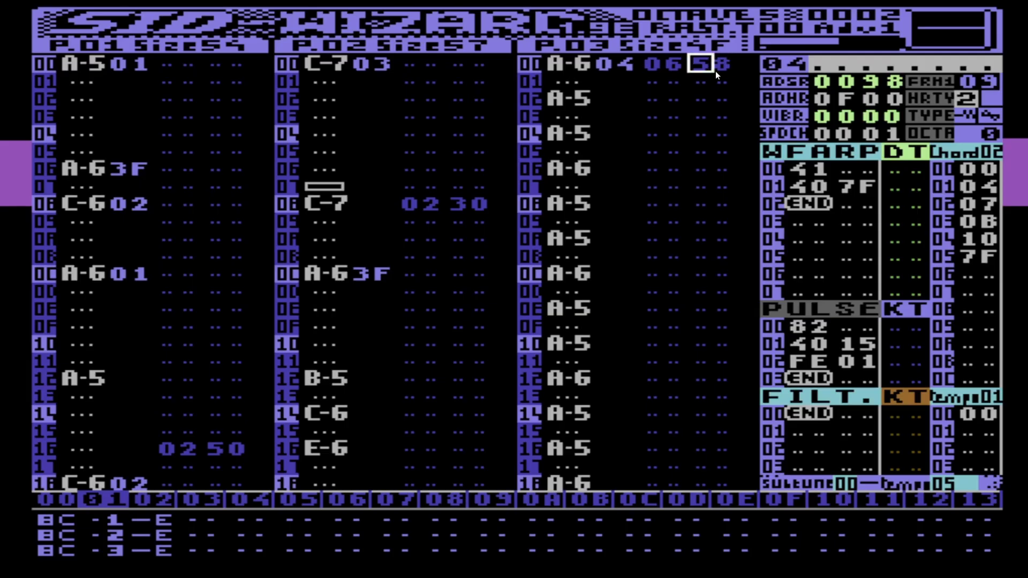
# Enter 55 in the instrument column at rows 04 and 08 of pattern 03.
pyautogui.press('Left')
pyautogui.press('Left')
pyautogui.press('Down')
pyautogui.press('Down')
pyautogui.press('Left')
pyautogui.press('Left')
pyautogui.press('Down')
pyautogui.press('Left')
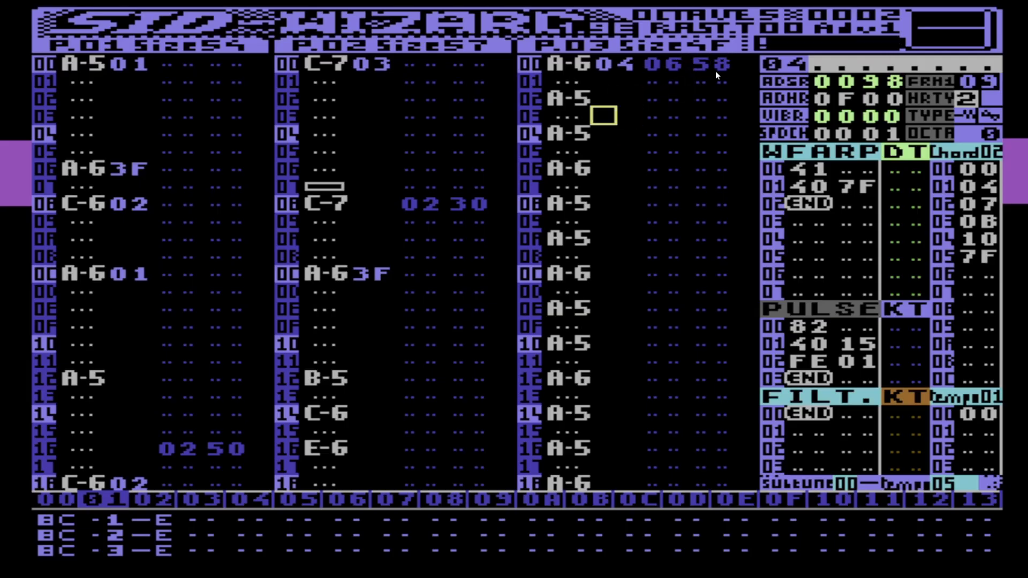
pyautogui.press('Down')
pyautogui.write('55')
pyautogui.press('Down')
pyautogui.press('Down')
pyautogui.press('Down')
pyautogui.press('Down')
pyautogui.press('Left')
pyautogui.write('55')
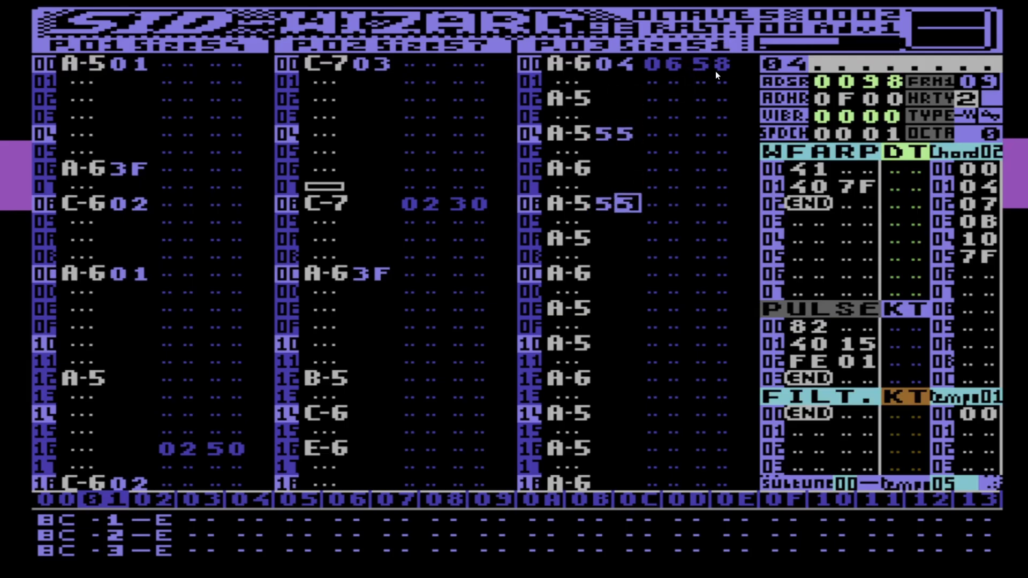
# Enter 55 in the instrument column at rows 0C and 10 of pattern 03.
pyautogui.press('Down')
pyautogui.press('Down')
pyautogui.press('Down')
pyautogui.press('Down')
pyautogui.press('Left')
pyautogui.write('55')
pyautogui.press('Down')
pyautogui.press('Down')
pyautogui.press('Down')
pyautogui.press('Down')
pyautogui.press('Left')
pyautogui.write('55')
# Enter 55 in the instrument column at rows 14, 18 and 1C of pattern 03.
pyautogui.press('Down')
pyautogui.press('Down')
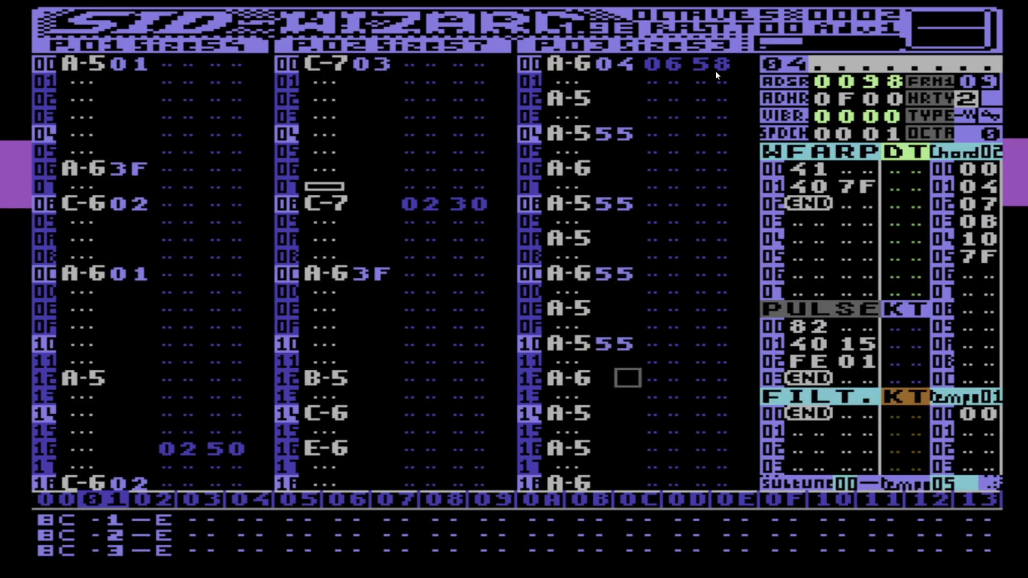
pyautogui.press('Down')
pyautogui.press('Down')
pyautogui.press('Left')
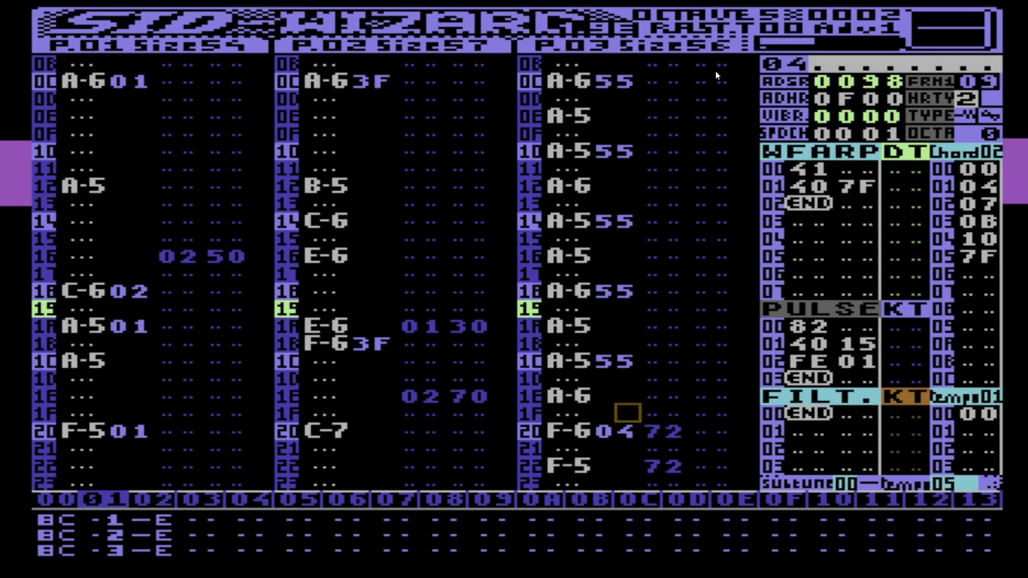
# Enter instrument 04 at row 1F of pattern 03, just before the F-6 note.
pyautogui.press('Down')
pyautogui.press('Down')
pyautogui.press('Down')
pyautogui.press('Down')
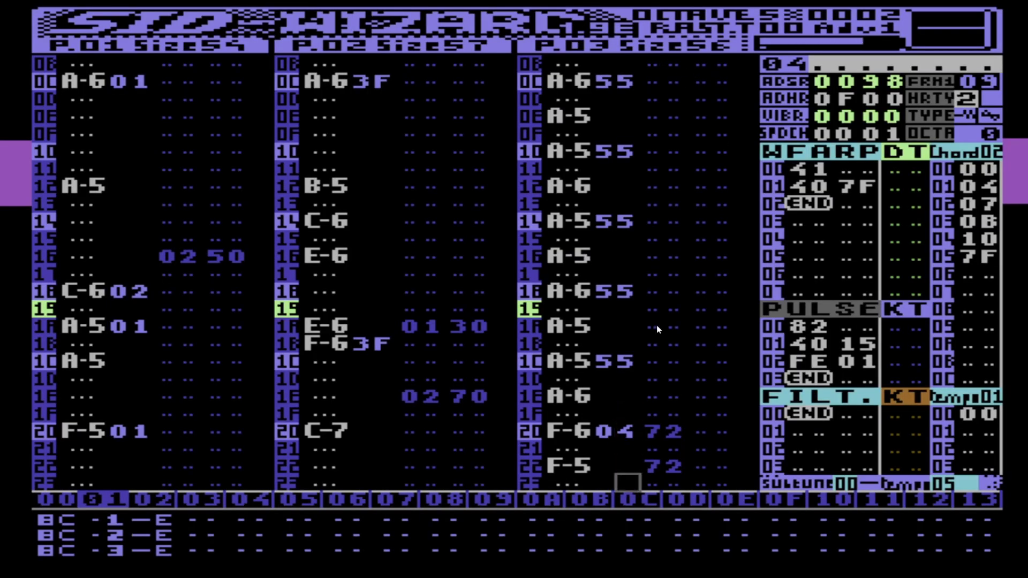
pyautogui.press('Up')
pyautogui.press('Up')
pyautogui.press('Up')
pyautogui.press('Up')
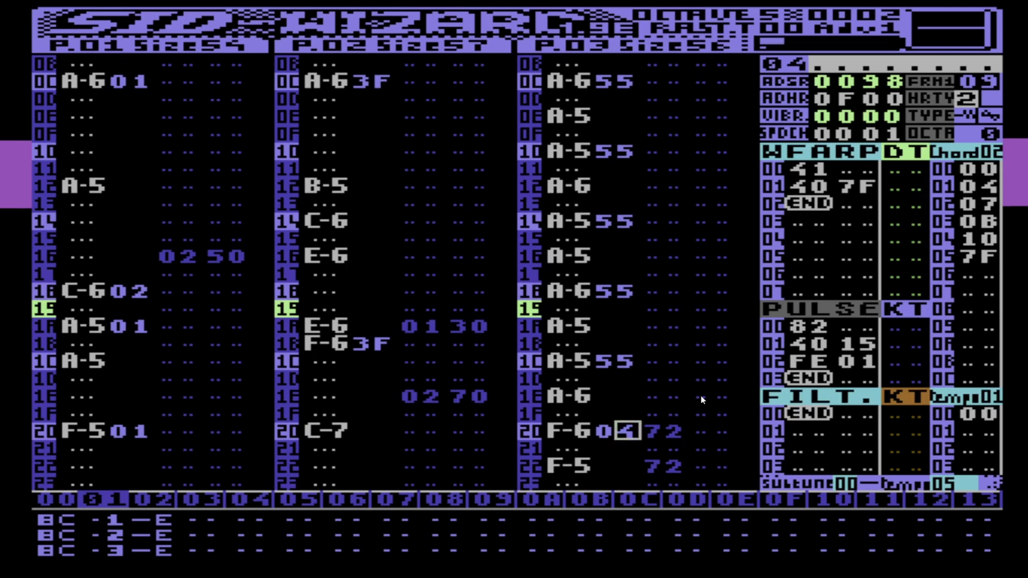
pyautogui.write('4')
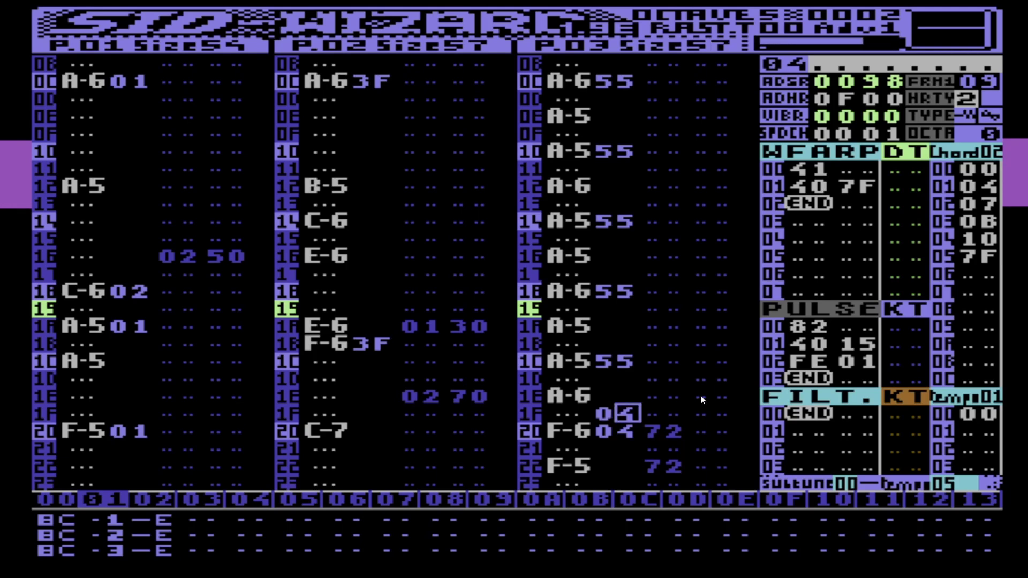
# Replace the instrument value on the F-6 note at row 20 of pattern 03 with 55.
pyautogui.press('Down')
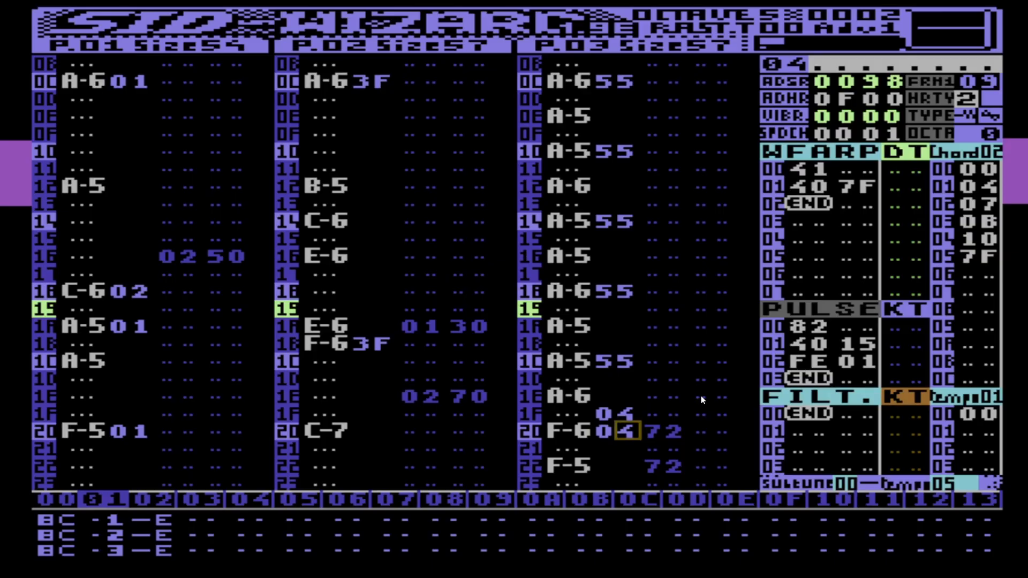
pyautogui.press('BackSpace')
pyautogui.press('Left')
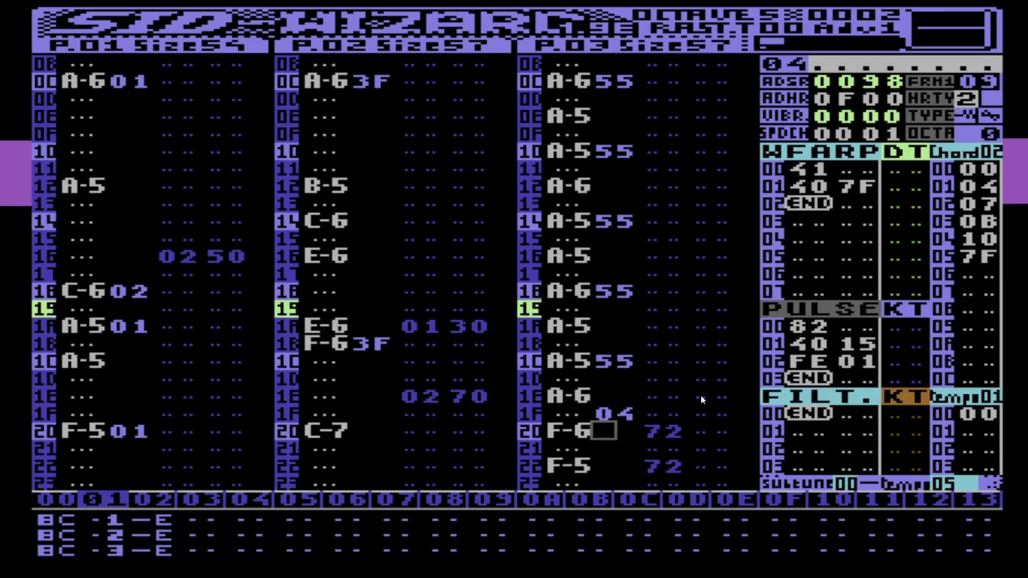
pyautogui.write('55')
# Enter 55 in the instrument column at every fourth row of pattern 03 through row 3C.
pyautogui.press('Down')
pyautogui.press('Down')
pyautogui.press('Down')
pyautogui.press('Down')
pyautogui.press('Down')
pyautogui.press('Down')
pyautogui.press('Down')
pyautogui.press('Down')
pyautogui.press('Down')
pyautogui.press('Down')
pyautogui.press('Down')
pyautogui.press('Down')
pyautogui.press('Down')
pyautogui.press('Down')
pyautogui.press('Down')
pyautogui.press('Down')
pyautogui.press('Down')
pyautogui.press('Down')
pyautogui.press('Down')
pyautogui.press('Down')
pyautogui.press('Down')
pyautogui.press('Down')
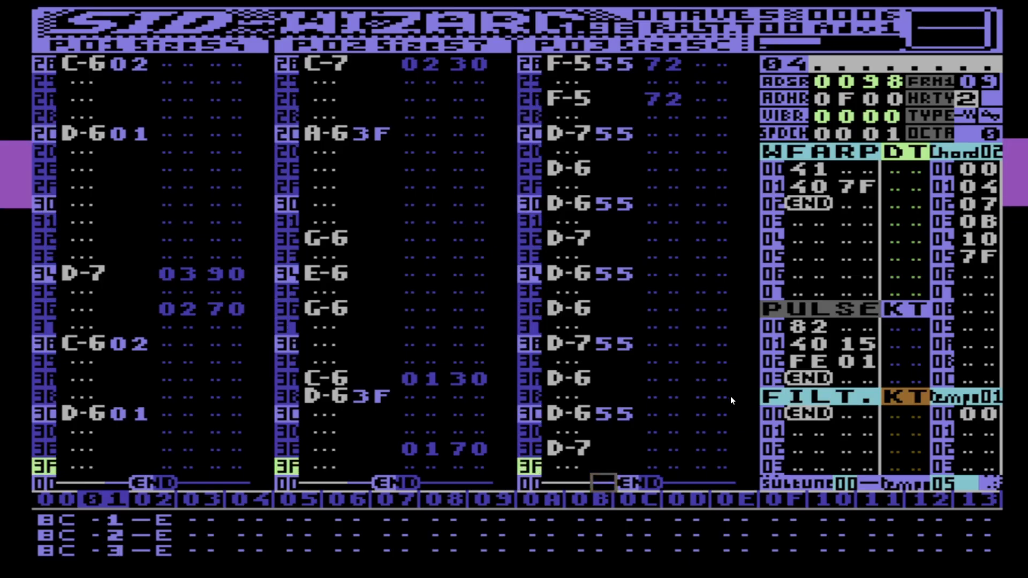
# Set the sustain digit of instrument 04's ADSR to F.
pyautogui.press('Up')
pyautogui.press('Right')
pyautogui.press('Right')
pyautogui.press('Right')
pyautogui.press('F7')
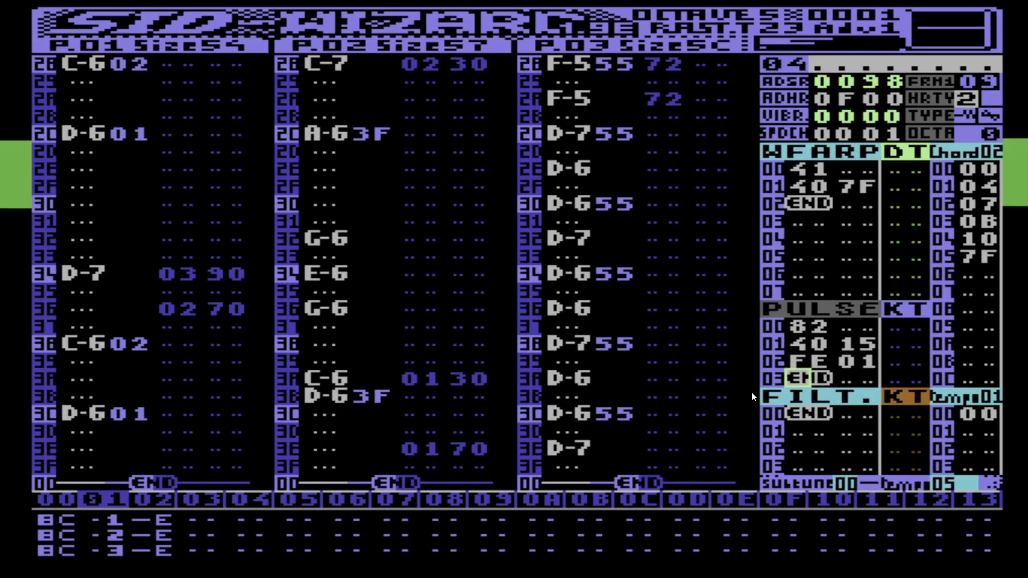
pyautogui.press('Up')
pyautogui.press('Up')
pyautogui.press('Up')
pyautogui.press('Up')
pyautogui.press('Up')
pyautogui.press('Up')
pyautogui.press('Up')
pyautogui.press('Up')
pyautogui.press('Up')
pyautogui.press('Right')
pyautogui.press('Up')
pyautogui.press('Right')
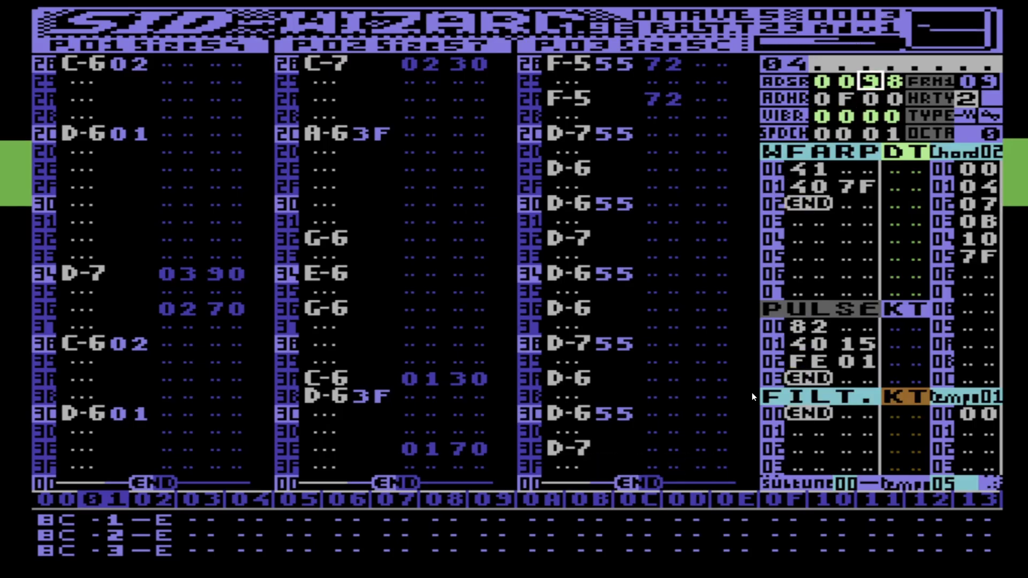
pyautogui.press('f')
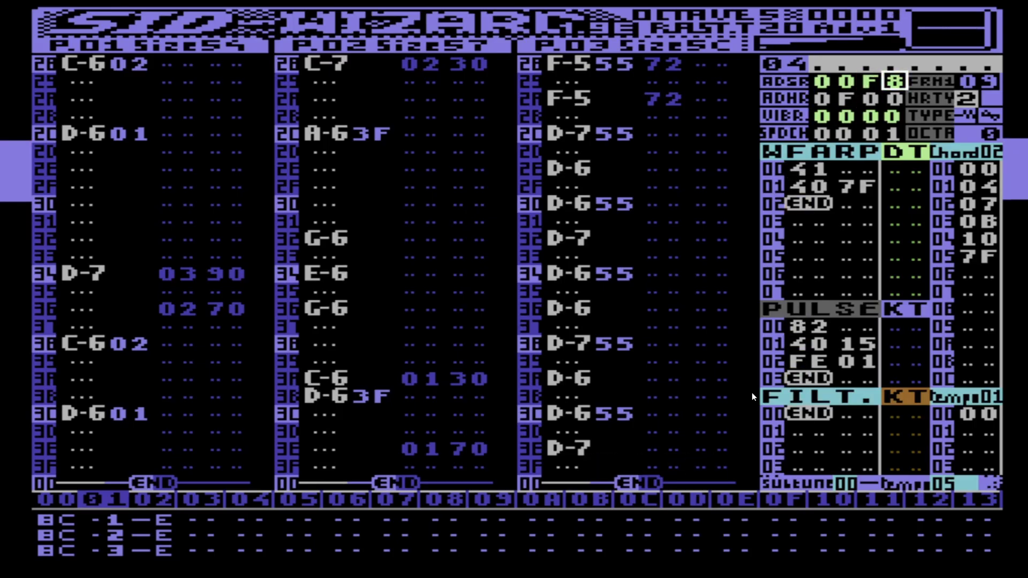
# Try 8 as instrument 04's sustain, set it to B, and play the song from the beginning.
pyautogui.press('Left')
pyautogui.press('8')
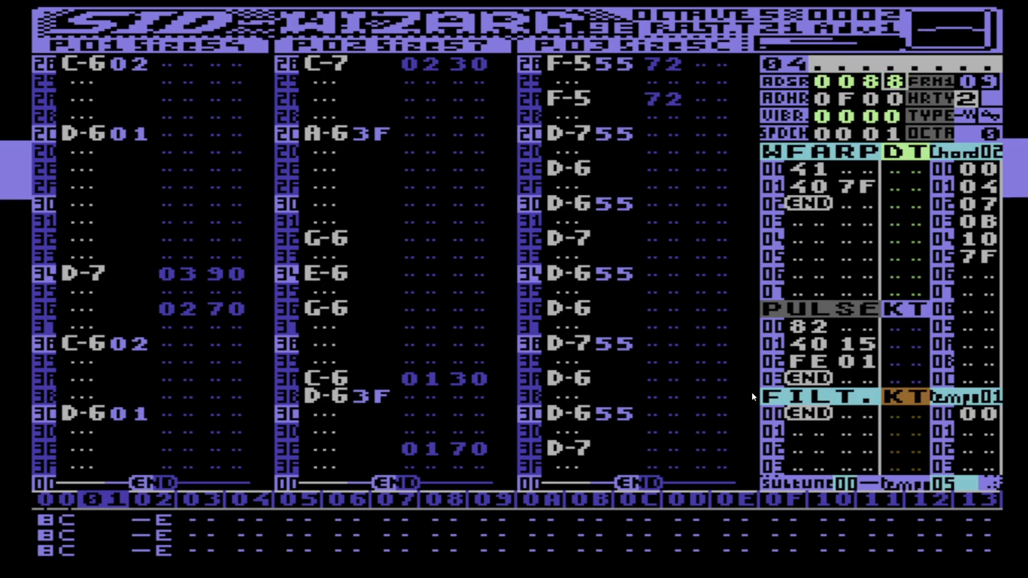
pyautogui.press('Left')
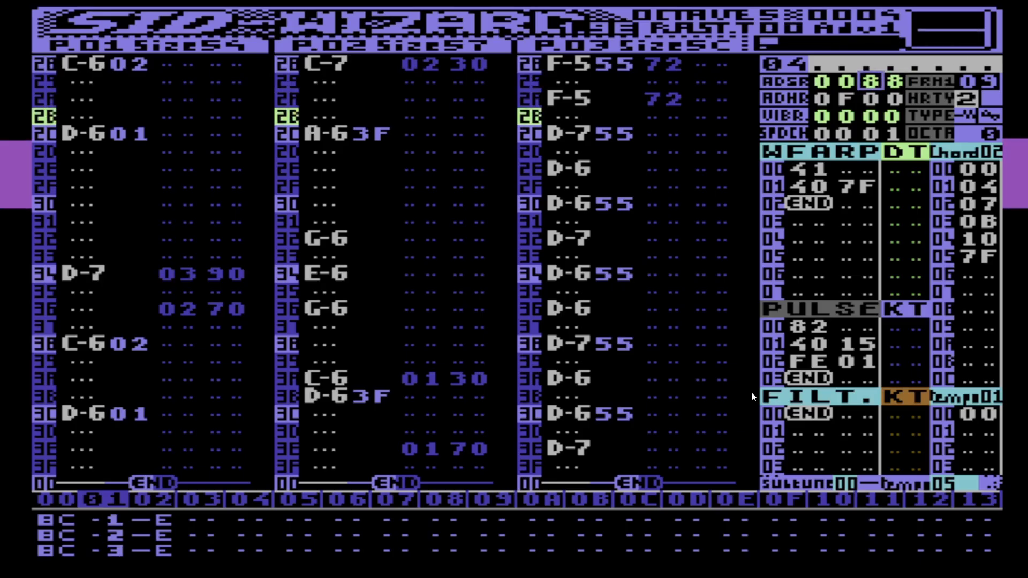
pyautogui.press('F1')
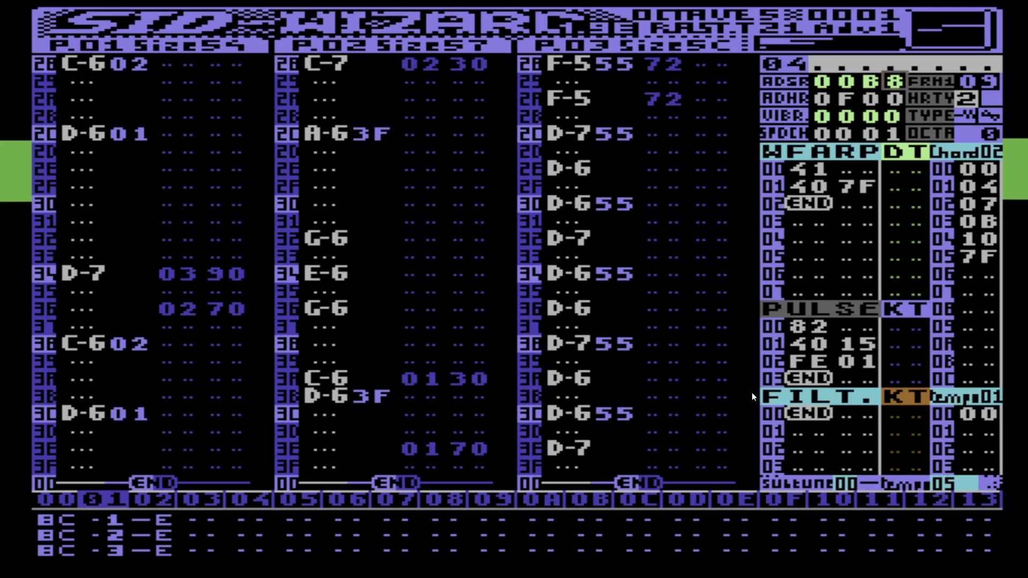
pyautogui.press('Left')
pyautogui.press('F5')
pyautogui.press('Left')
pyautogui.press('Left')
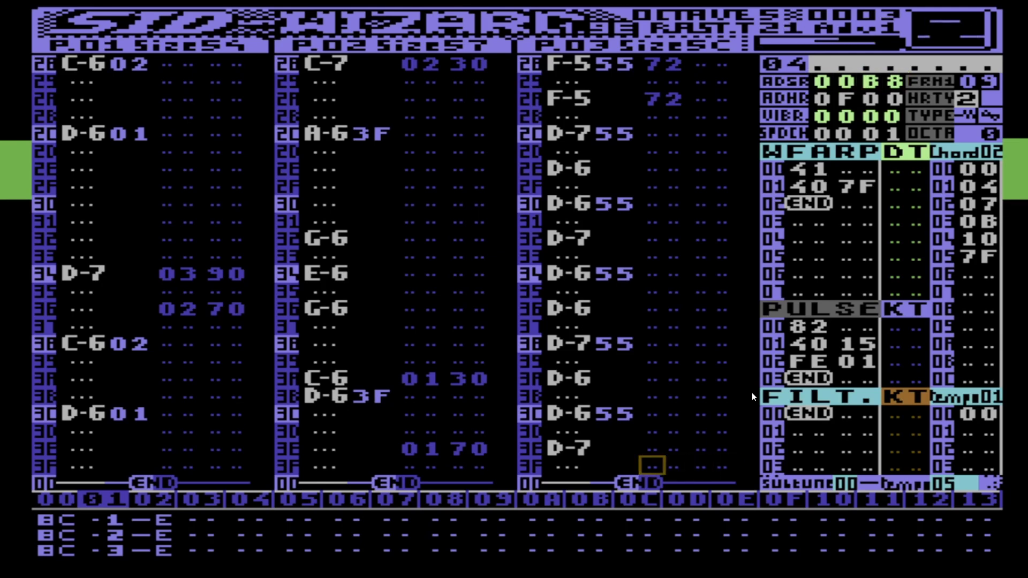
pyautogui.press('Up')
pyautogui.press('Up')
pyautogui.press('Up')
pyautogui.press('Up')
pyautogui.press('Up')
pyautogui.press('Left')
pyautogui.press('Up')
pyautogui.press('Left')
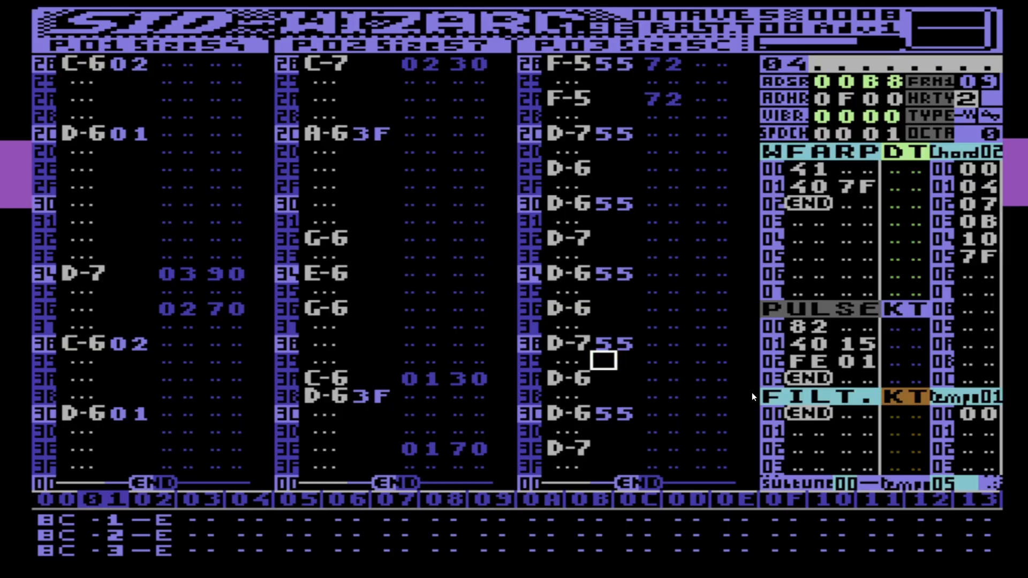
# Add pattern 1 as the second pattern entry in the order list of all three tracks.
pyautogui.press('F5')
pyautogui.press('Right')
pyautogui.press('Up')
pyautogui.write('1')
pyautogui.press('Down')
pyautogui.write('1')
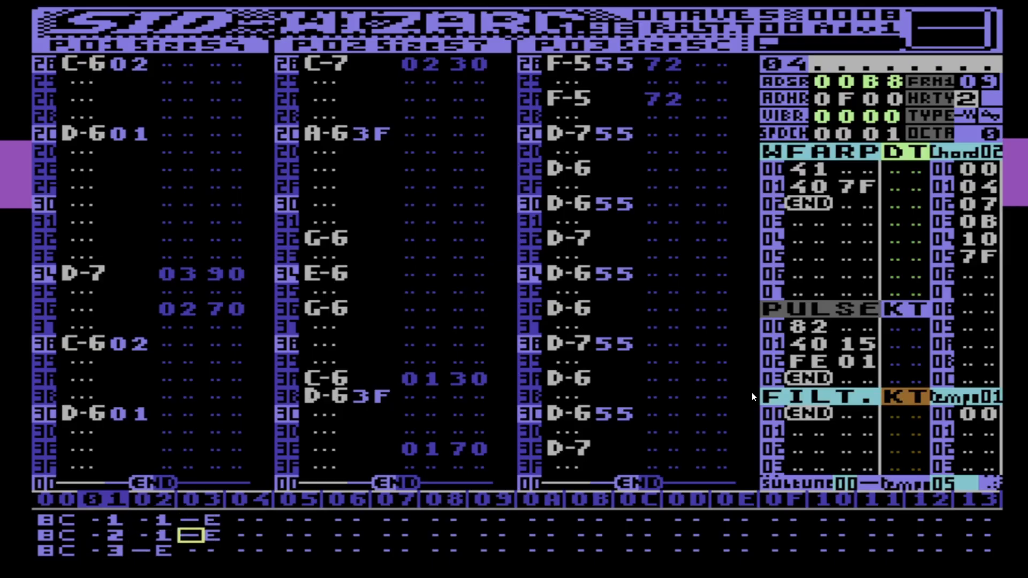
pyautogui.press('Down')
pyautogui.write('1')
# Change the second order-list pattern entry to 2 on the second track and 3 on the third track.
pyautogui.press('Left')
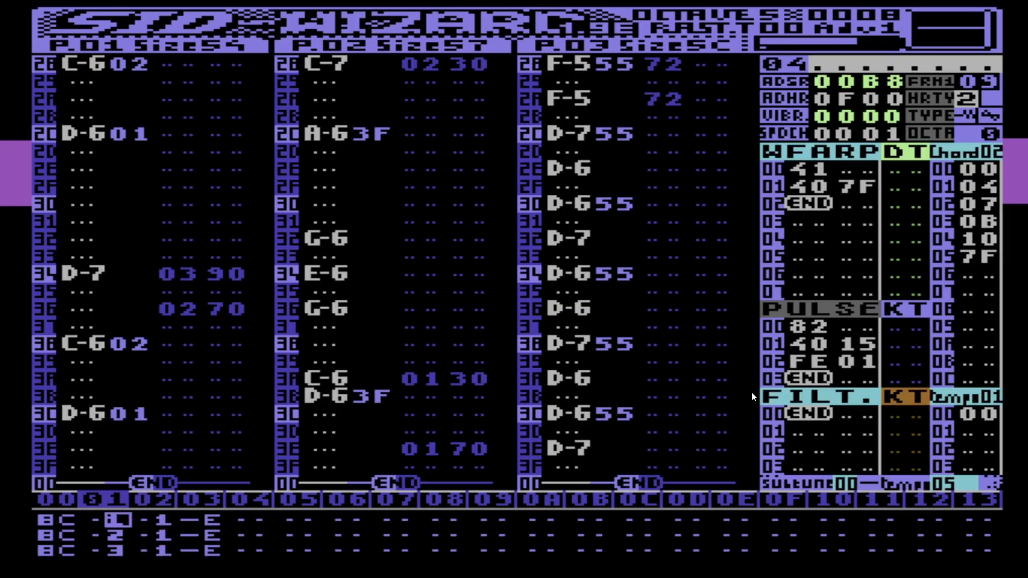
pyautogui.press('Down')
pyautogui.write('2')
pyautogui.press('Down')
pyautogui.press('Left')
pyautogui.write('3')
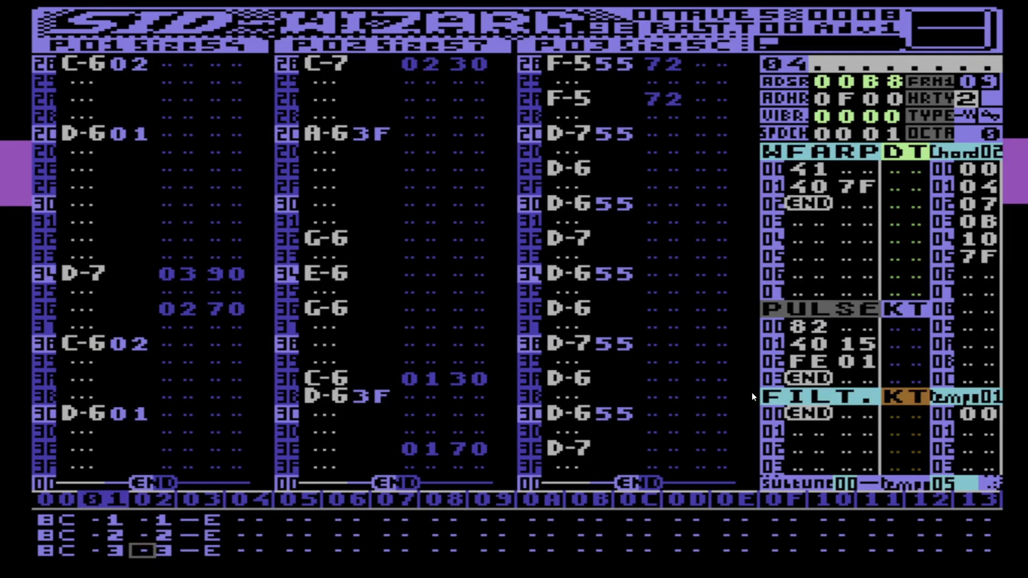
# Open pattern 01 at row 00 from the first track's order list.
pyautogui.press('Down')
pyautogui.press('Up')
pyautogui.press('Up')
pyautogui.press('Return')
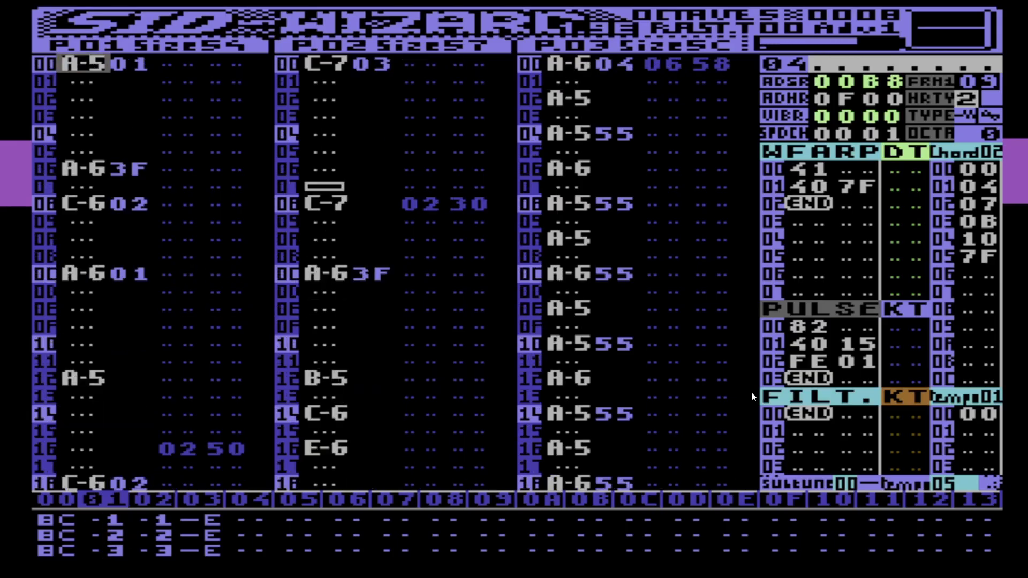
# Copy the first track's pattern 1 into pattern 4, entering 4 as that track's second order-list pattern.
pyautogui.hotkey('ctrl', 'x')
pyautogui.hotkey('ctrl', 'v')
pyautogui.press('Escape')
pyautogui.press('Right')
pyautogui.press('Right')
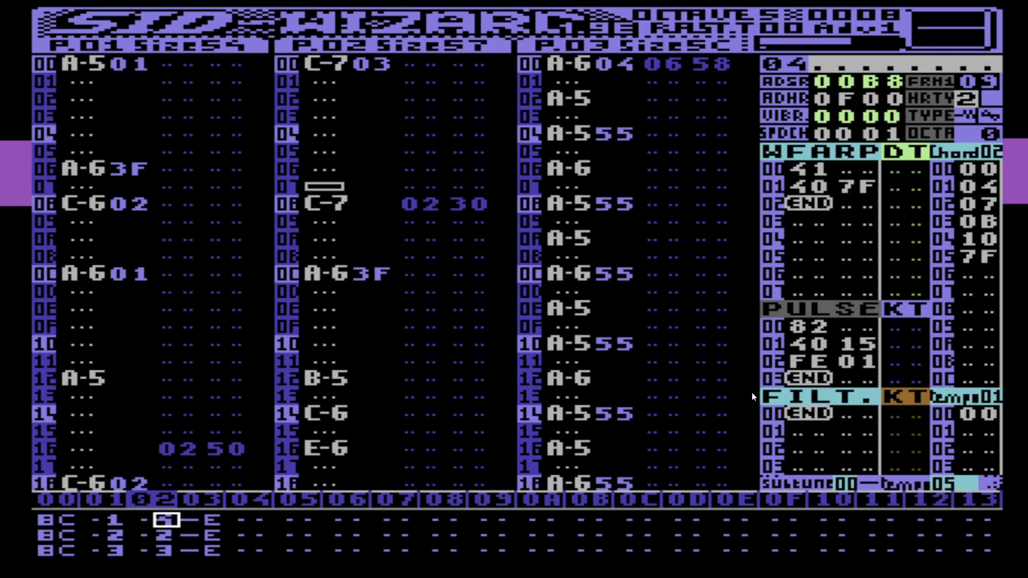
pyautogui.write('4')
pyautogui.press('Return')
pyautogui.hotkey('ctrl', 'v')
# Play the end of pattern 4 and delete the first track's D-6 note with instrument 01 at row 3C.
pyautogui.press('Down')
pyautogui.press('Down')
pyautogui.press('Down')
pyautogui.press('Down')
pyautogui.press('Down')
pyautogui.press('Down')
pyautogui.press('Down')
pyautogui.press('Down')
pyautogui.press('Down')
pyautogui.press('Down')
pyautogui.press('Down')
pyautogui.press('Down')
pyautogui.press('Down')
pyautogui.press('Down')
pyautogui.press('Down')
pyautogui.press('Down')
pyautogui.press('Down')
pyautogui.press('Down')
pyautogui.press('Down')
pyautogui.press('Down')
pyautogui.press('Down')
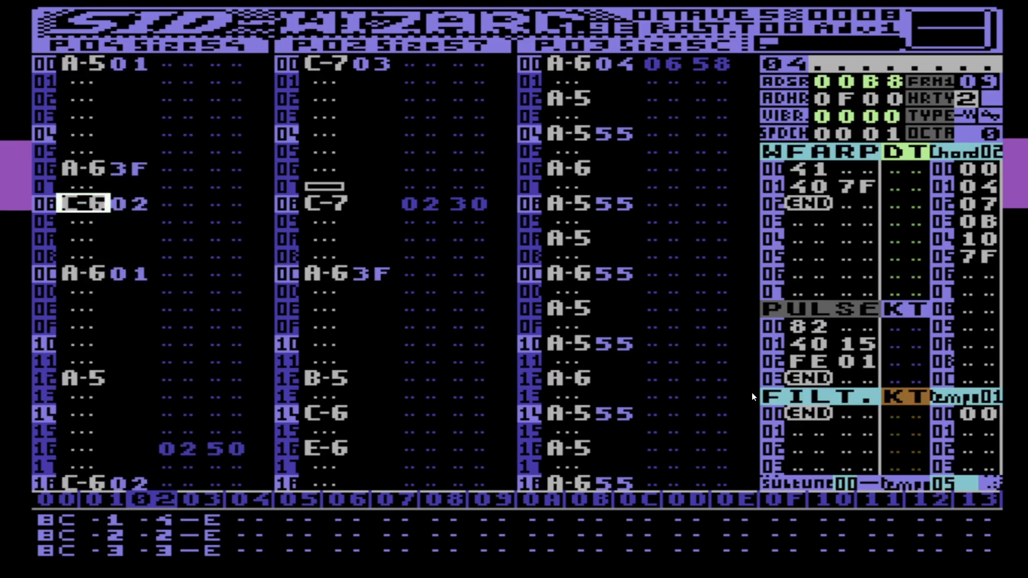
pyautogui.press('Down')
pyautogui.press('Down')
pyautogui.press('Down')
pyautogui.press('Down')
pyautogui.press('Down')
pyautogui.press('Down')
pyautogui.press('Down')
pyautogui.press('Down')
pyautogui.press('Down')
pyautogui.press('Down')
pyautogui.press('Down')
pyautogui.press('Down')
pyautogui.press('Down')
pyautogui.press('Down')
pyautogui.press('Down')
pyautogui.press('Down')
pyautogui.press('Down')
pyautogui.press('Down')
pyautogui.press('Down')
pyautogui.press('Down')
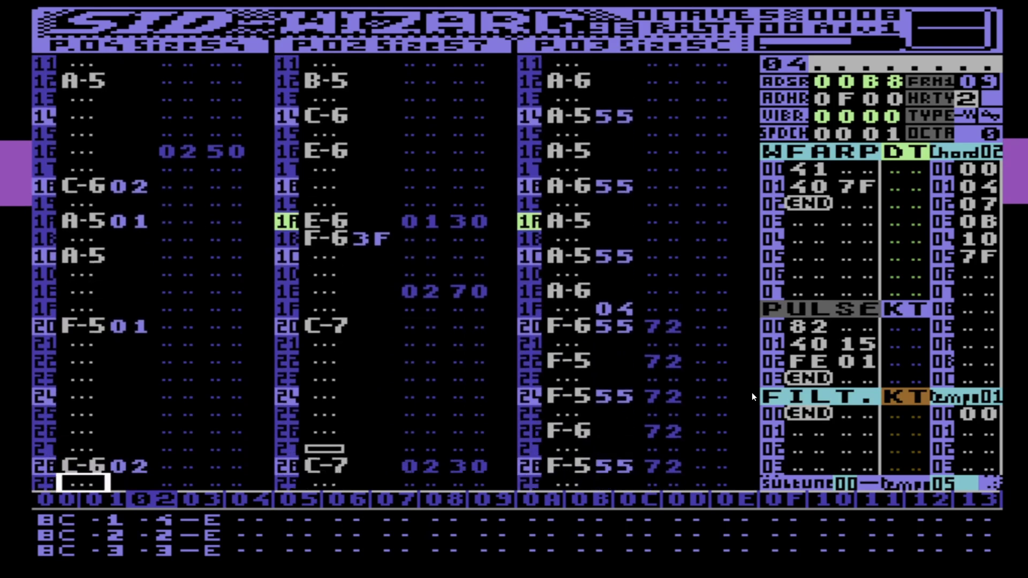
pyautogui.press('Up')
pyautogui.press('Up')
pyautogui.press('Up')
pyautogui.press('Up')
pyautogui.press('Up')
pyautogui.press('Up')
pyautogui.press('Up')
pyautogui.press('Up')
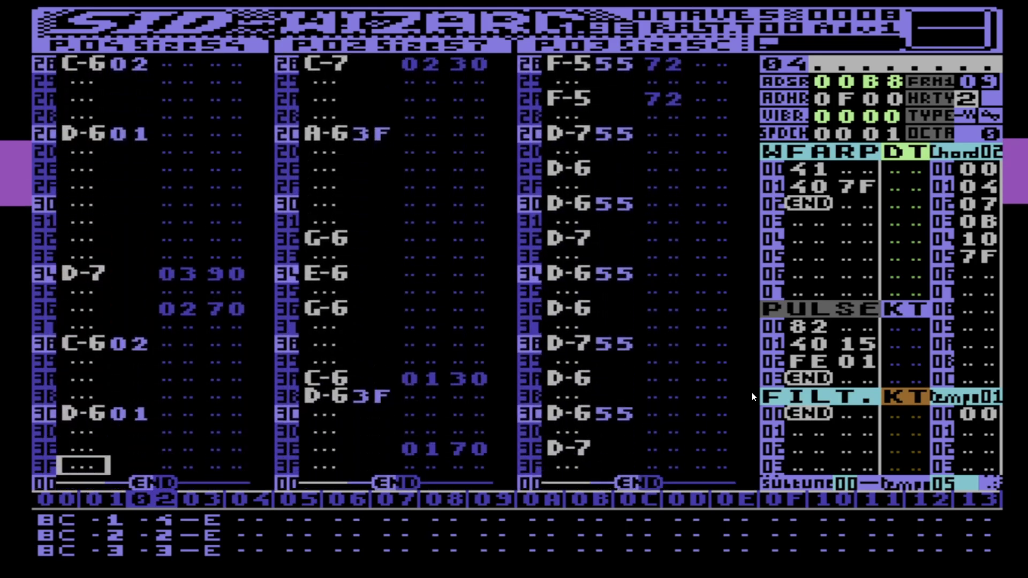
pyautogui.press('F2')
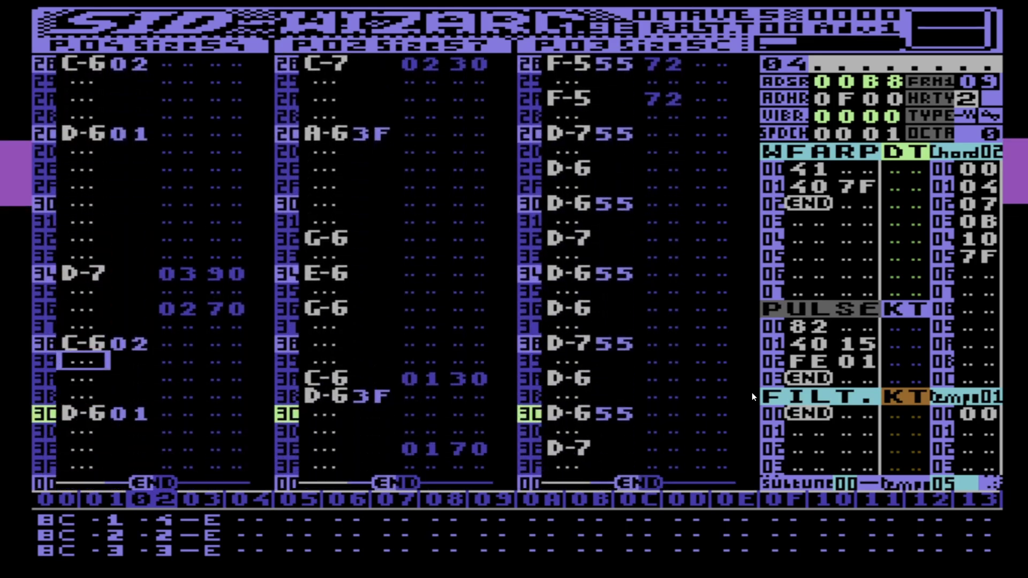
pyautogui.press('Down')
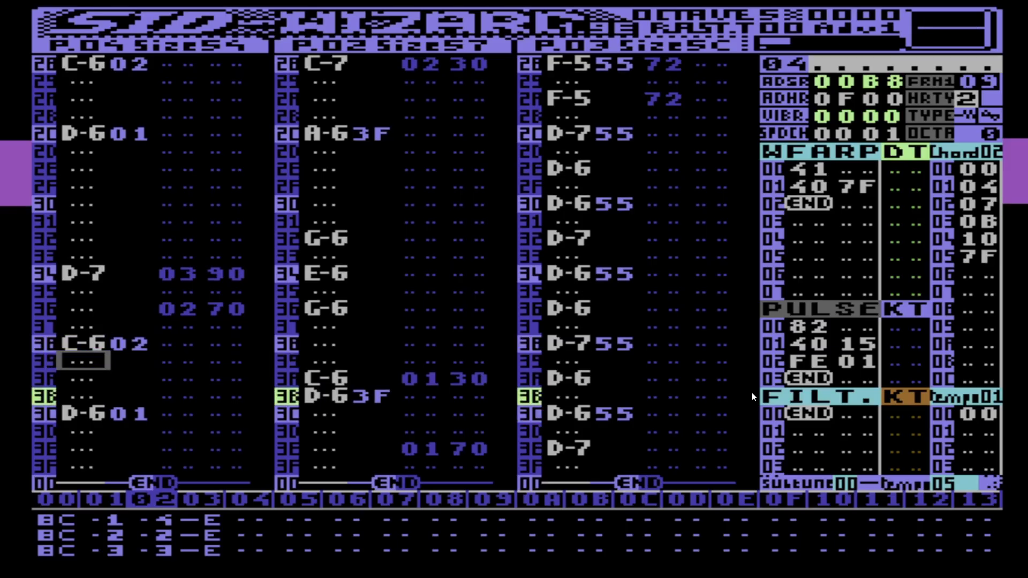
pyautogui.press('Down')
pyautogui.press('Down')
pyautogui.press('Down')
pyautogui.press('BackSpace')
# Enter the notes A-6, E-6, C-6 and A-5 on rows 3A, 3B, 3C and 3E of pattern 4.
pyautogui.press('Up')
pyautogui.press('Up')
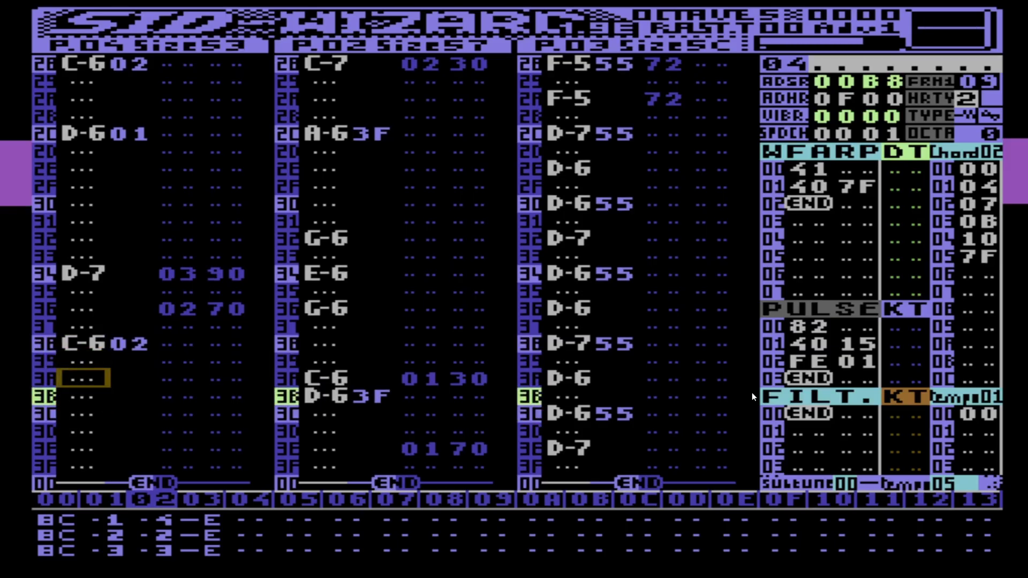
pyautogui.press('y')
pyautogui.press('r')
pyautogui.press('Up')
pyautogui.press('e')
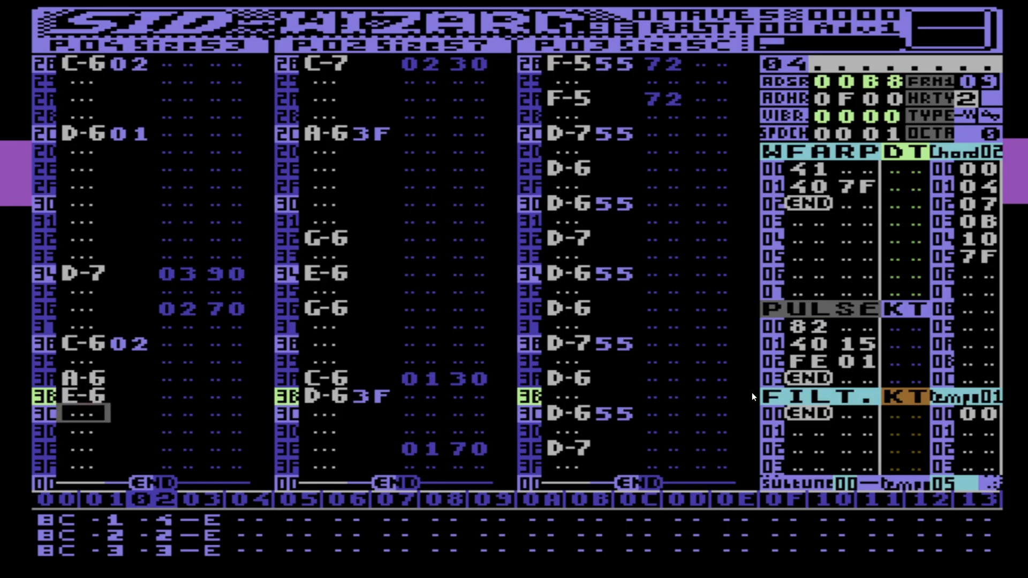
pyautogui.press('q')
pyautogui.press('Down')
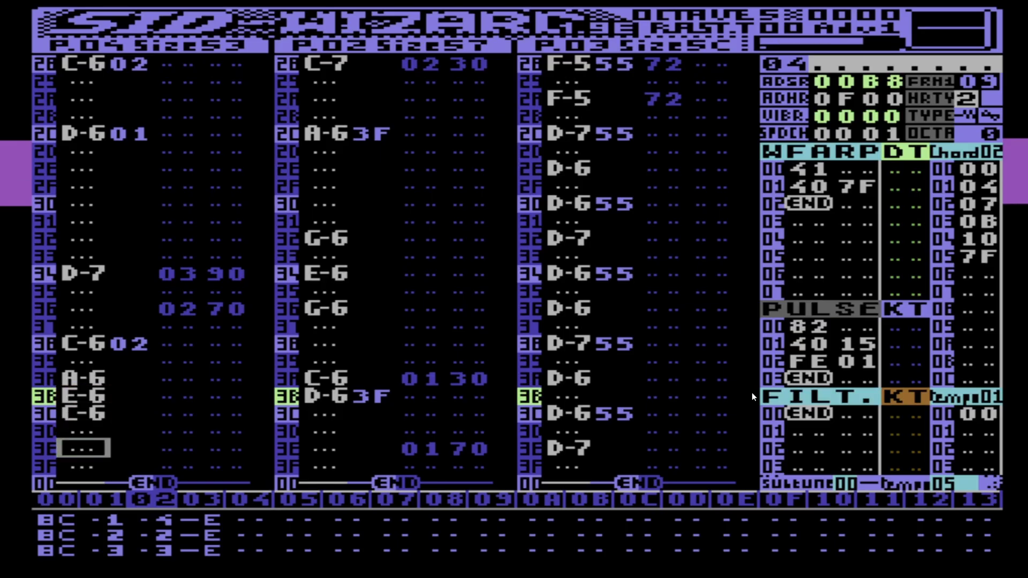
pyautogui.press('n')
# Assign instrument 05 to the A-6 note at row 3A of pattern 4.
pyautogui.press('Up')
pyautogui.press('Up')
pyautogui.press('Up')
pyautogui.press('Up')
pyautogui.press('Up')
pyautogui.press('Up')
pyautogui.press('Up')
pyautogui.press('Down')
pyautogui.press('Right')
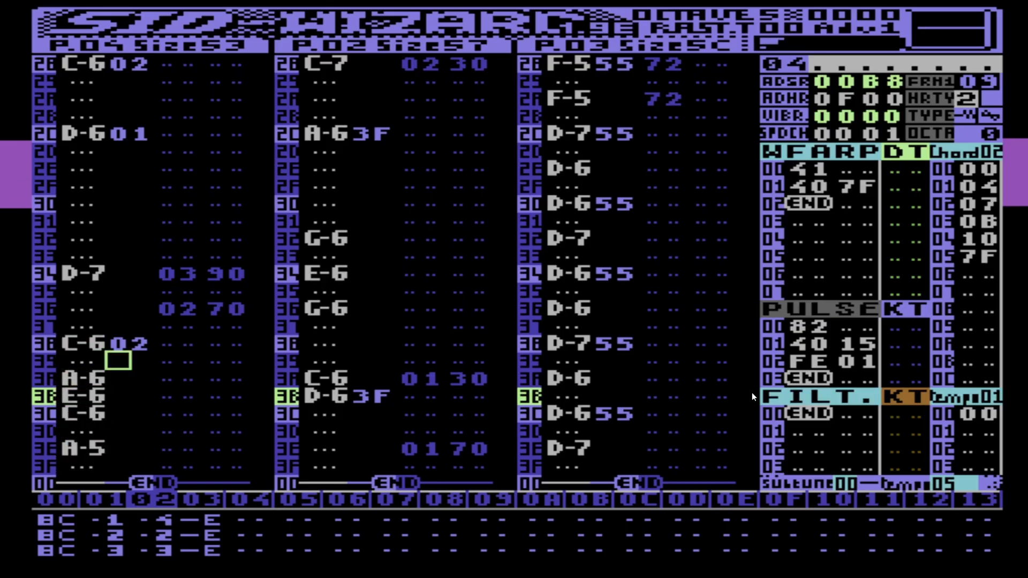
pyautogui.press('Right')
pyautogui.press('Down')
pyautogui.press('5')
# Switch to editing instrument 05 and insert blank rows at the start of its waveform-arpeggio table.
pyautogui.press('Tab')
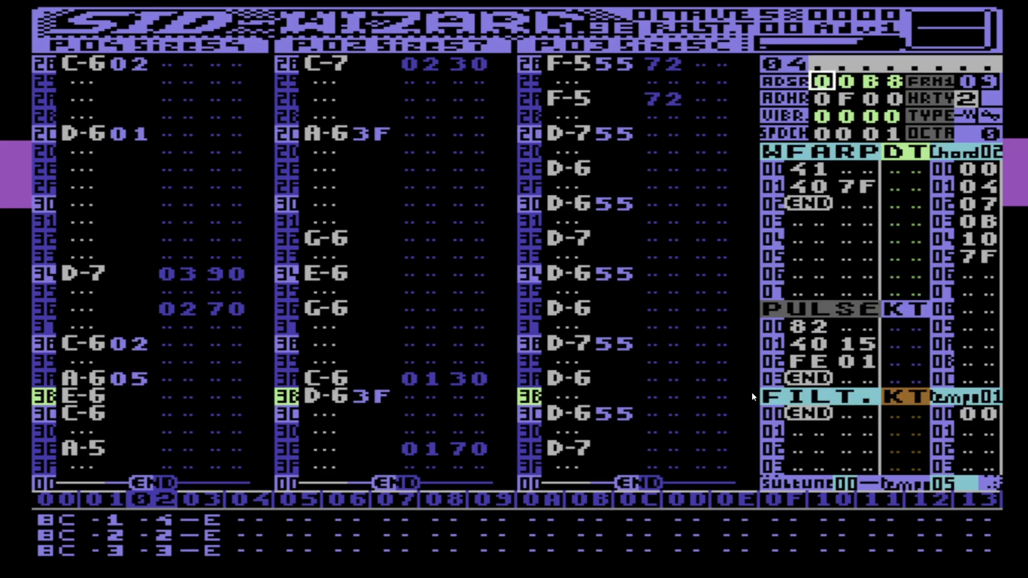
pyautogui.press('+')
pyautogui.press('Down')
pyautogui.press('Down')
pyautogui.press('Down')
pyautogui.press('Down')
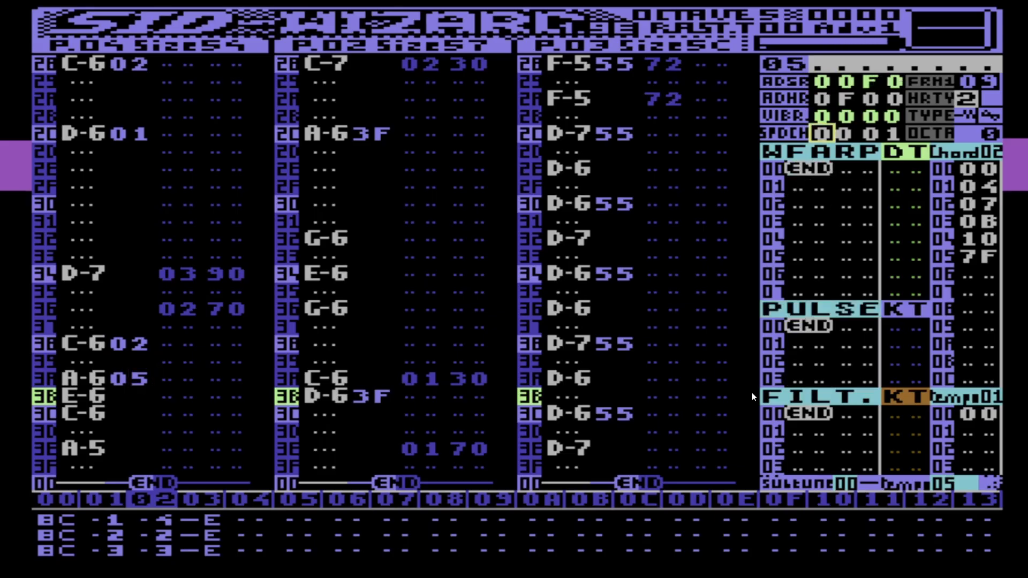
pyautogui.press('Insert')
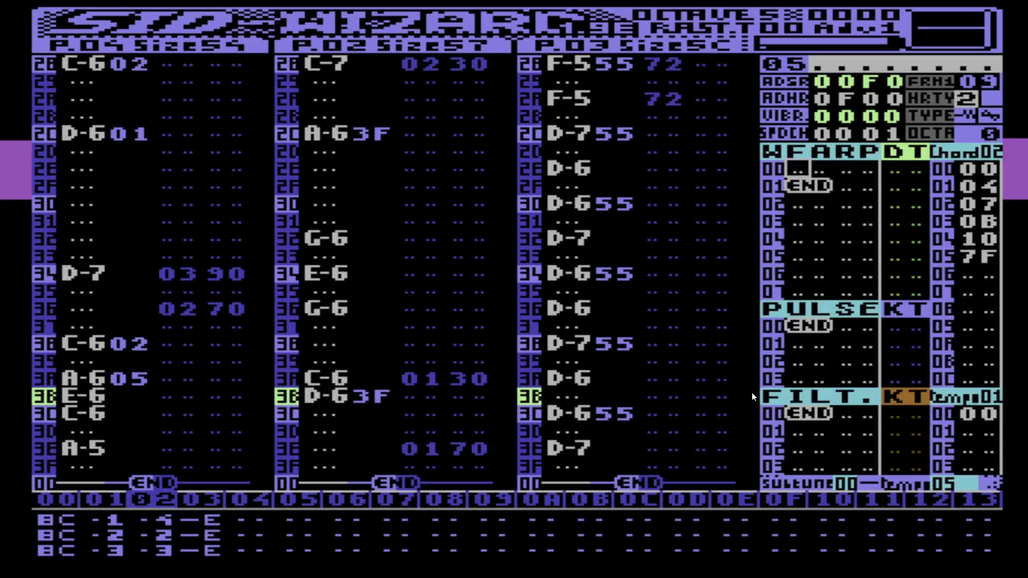
pyautogui.press('Insert')
pyautogui.press('Insert')
pyautogui.press('Insert')
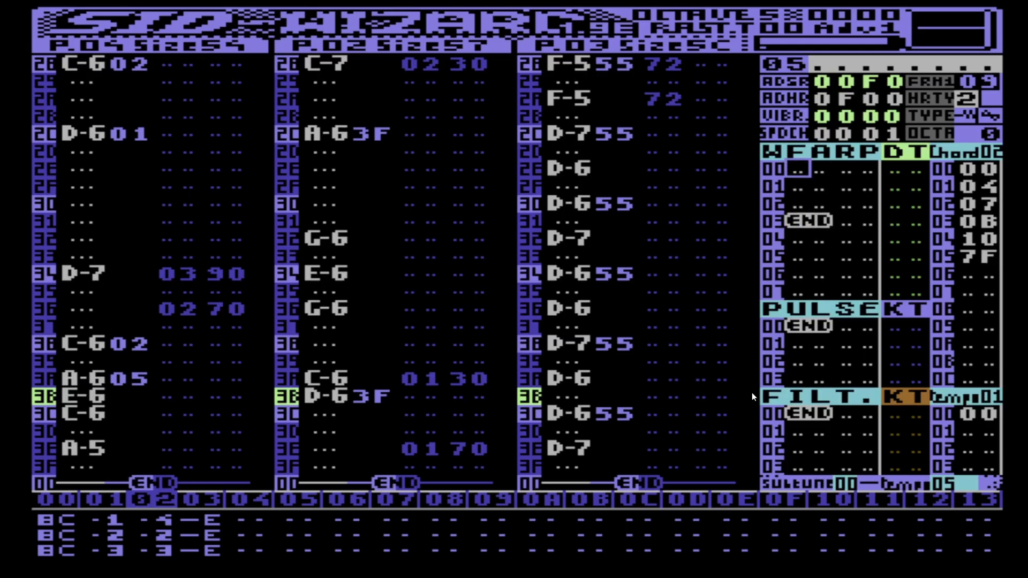
# Set the waveform to 41 on rows 00 to 03 of instrument 05's waveform-arpeggio table.
pyautogui.write('41')
pyautogui.press('Down')
pyautogui.press('Left')
pyautogui.press('Left')
pyautogui.write('41')
pyautogui.press('Down')
pyautogui.press('Left')
pyautogui.press('Left')
pyautogui.write('41')
pyautogui.press('Down')
pyautogui.press('Left')
pyautogui.press('Left')
pyautogui.write('41')
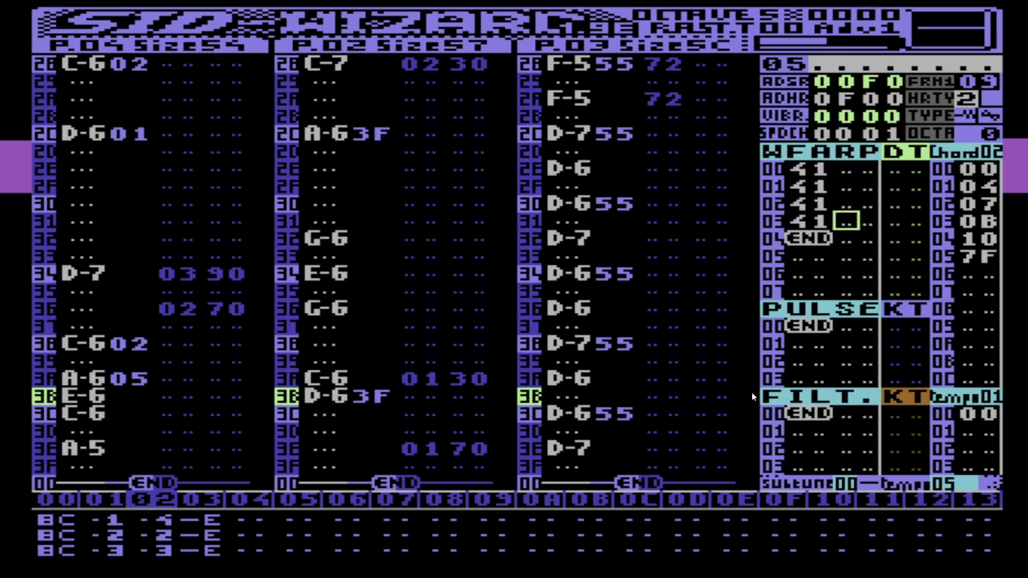
# Add two more rows with waveform 41 to instrument 05's table, extending it through row 05.
pyautogui.press('Left')
pyautogui.press('Insert')
pyautogui.press('Insert')
pyautogui.write('41')
pyautogui.press('Down')
pyautogui.press('Left')
pyautogui.press('Left')
pyautogui.write('41')
# Set the arpeggio values of instrument 05 to 14 on row 00 and 10 on row 01.
pyautogui.press('Up')
pyautogui.press('Up')
pyautogui.press('Up')
pyautogui.press('Up')
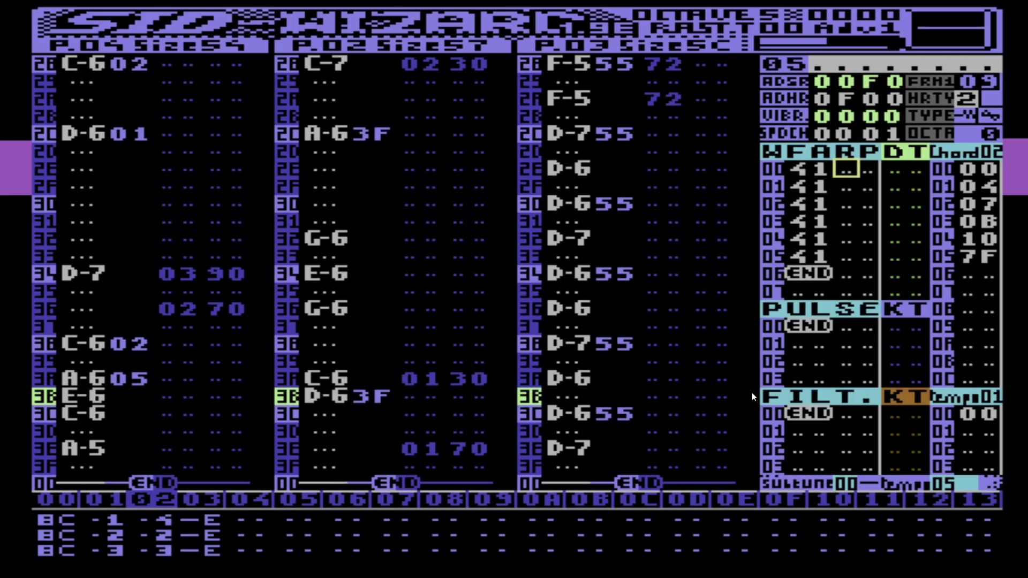
pyautogui.write('14')
pyautogui.press('Left')
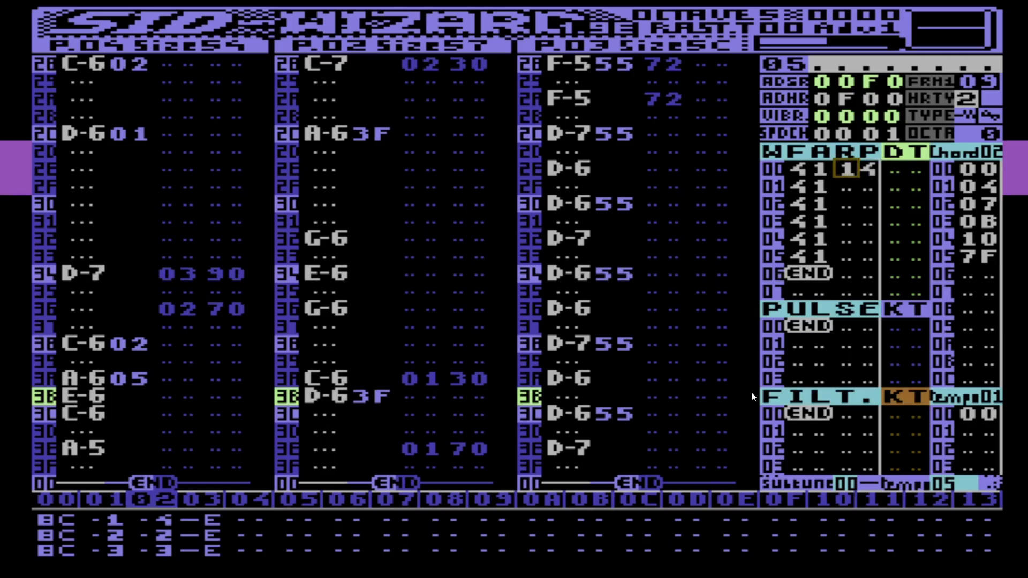
pyautogui.press('Down')
pyautogui.write('10')
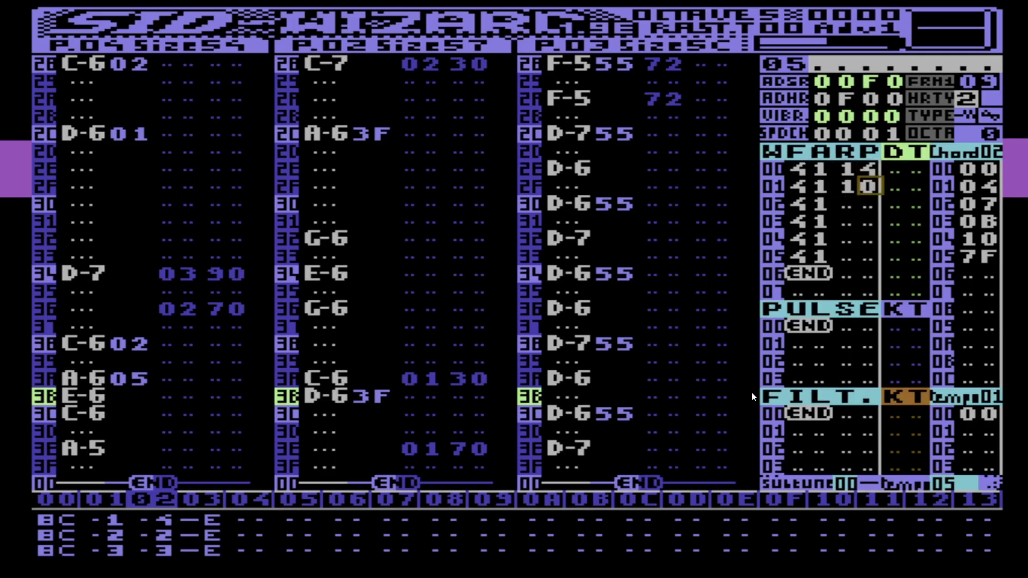
# Extend instrument 05's waveform-arpeggio table with waveform 41 on rows 06 and 07.
pyautogui.press('Left')
pyautogui.press('Down')
pyautogui.press('Down')
pyautogui.press('Down')
pyautogui.press('Down')
pyautogui.press('Down')
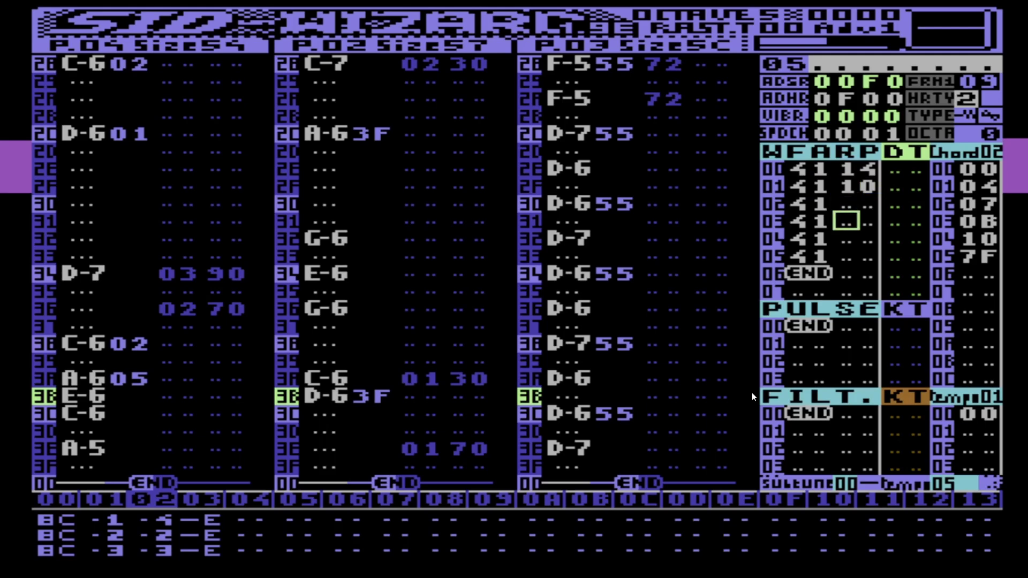
pyautogui.press('Left')
pyautogui.press('Left')
pyautogui.write('3')
pyautogui.press('Left')
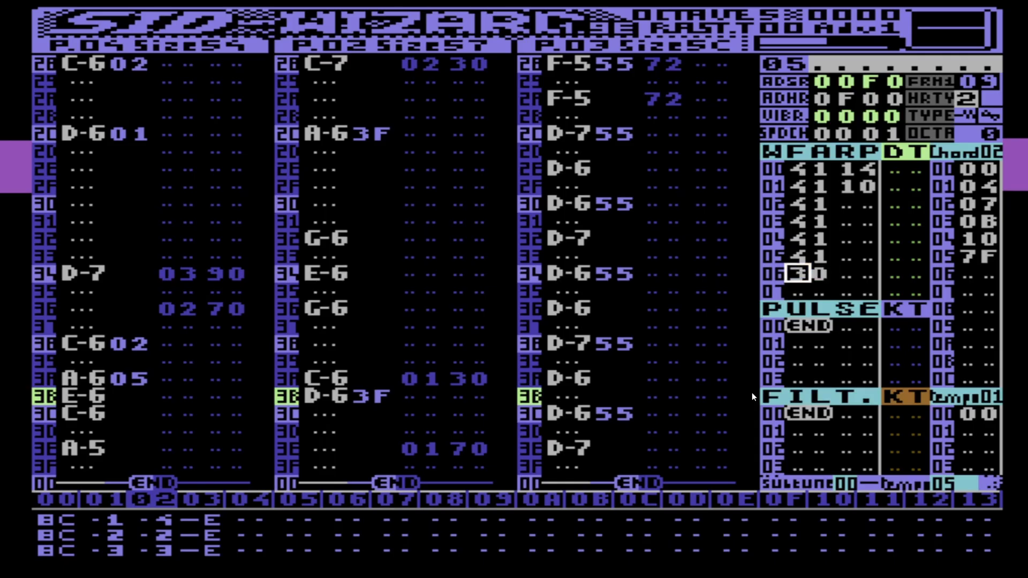
pyautogui.write('404')
pyautogui.press('Up')
pyautogui.write('1')
pyautogui.press('Down')
pyautogui.press('Left')
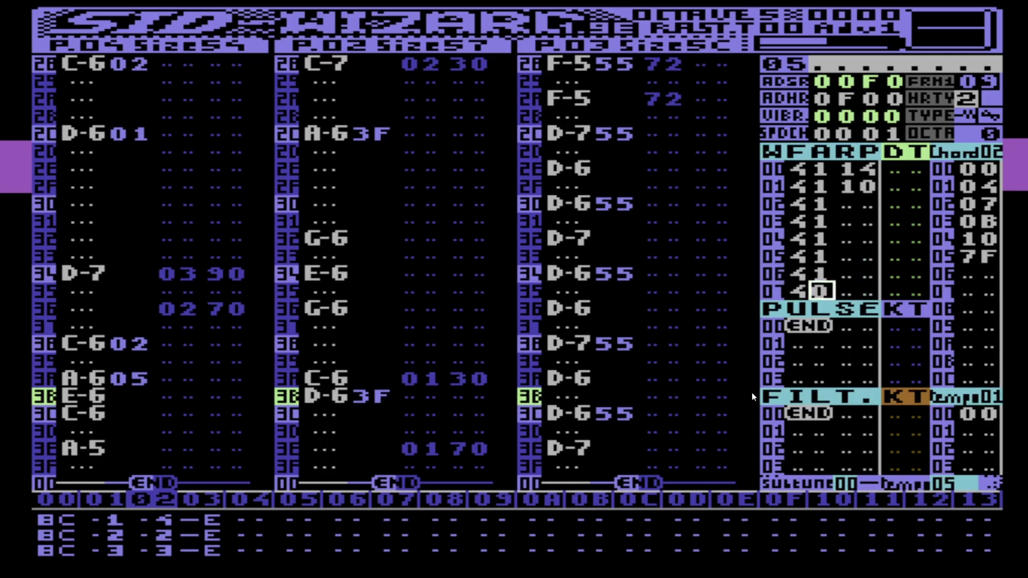
pyautogui.write('1')
# Set the waveform to 40 on rows 01 to 07 of instrument 05's waveform-arpeggio table.
pyautogui.press('Up')
pyautogui.press('Up')
pyautogui.press('Up')
pyautogui.press('Up')
pyautogui.press('Up')
pyautogui.press('Up')
pyautogui.press('Left')
pyautogui.write('0')
pyautogui.press('Down')
pyautogui.press('Left')
pyautogui.press('0')
pyautogui.press('Down')
pyautogui.press('Left')
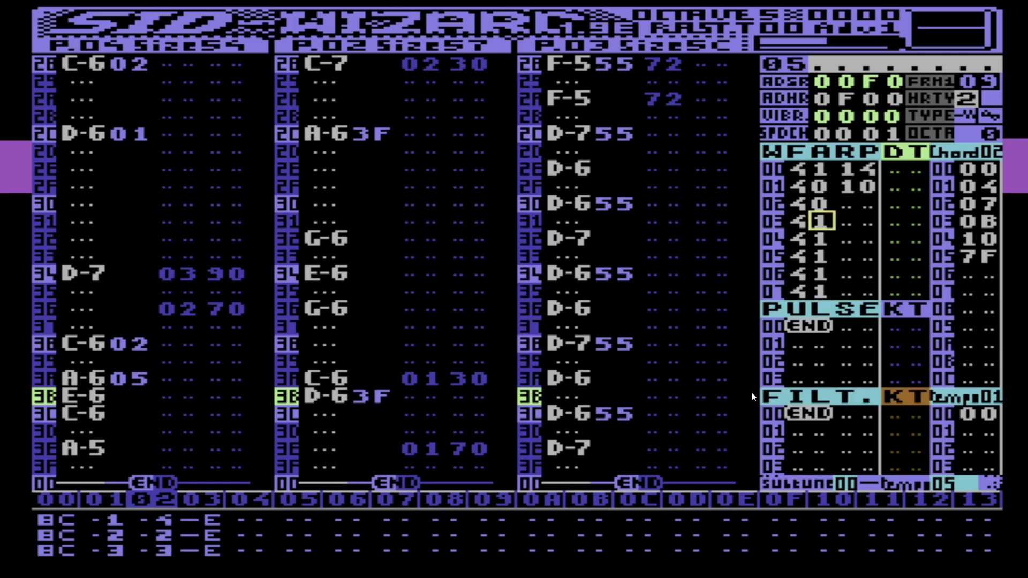
pyautogui.press('0')
pyautogui.press('Down')
pyautogui.press('Left')
pyautogui.press('0')
pyautogui.press('Down')
pyautogui.press('Left')
pyautogui.press('0')
pyautogui.press('Down')
pyautogui.press('Left')
pyautogui.press('0')
pyautogui.press('Down')
pyautogui.press('Left')
pyautogui.press('0')
# Set the release value in instrument 05's ADSR envelope to 4.
pyautogui.press('Up')
pyautogui.press('Up')
pyautogui.press('Up')
pyautogui.press('Up')
pyautogui.press('Up')
pyautogui.press('Up')
pyautogui.press('Up')
pyautogui.press('Up')
pyautogui.press('Up')
pyautogui.press('Up')
pyautogui.press('Up')
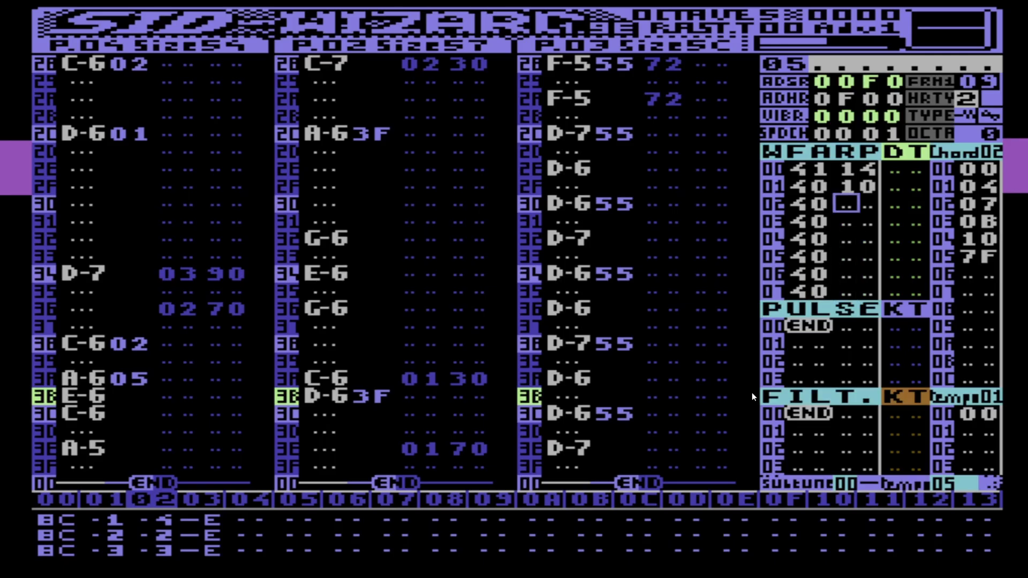
pyautogui.press('Right')
pyautogui.write('4')
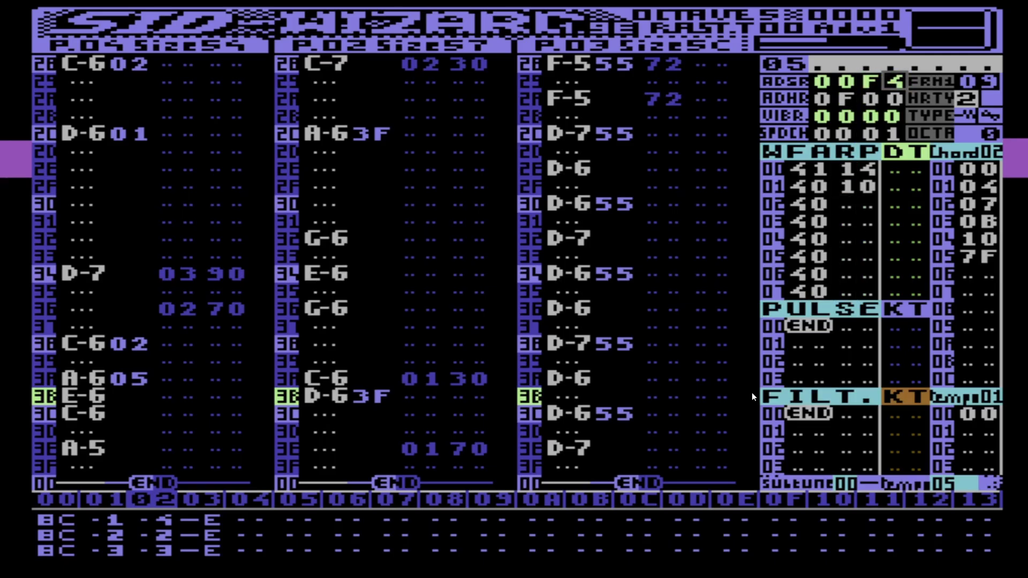
# Insert a first row with the value 88 in instrument 05's pulse table.
pyautogui.press('Down')
pyautogui.press('Down')
pyautogui.press('Down')
pyautogui.press('Down')
pyautogui.press('Left')
pyautogui.press('Down')
pyautogui.press('Down')
pyautogui.press('Down')
pyautogui.press('Down')
pyautogui.press('Down')
pyautogui.press('Down')
pyautogui.press('Left')
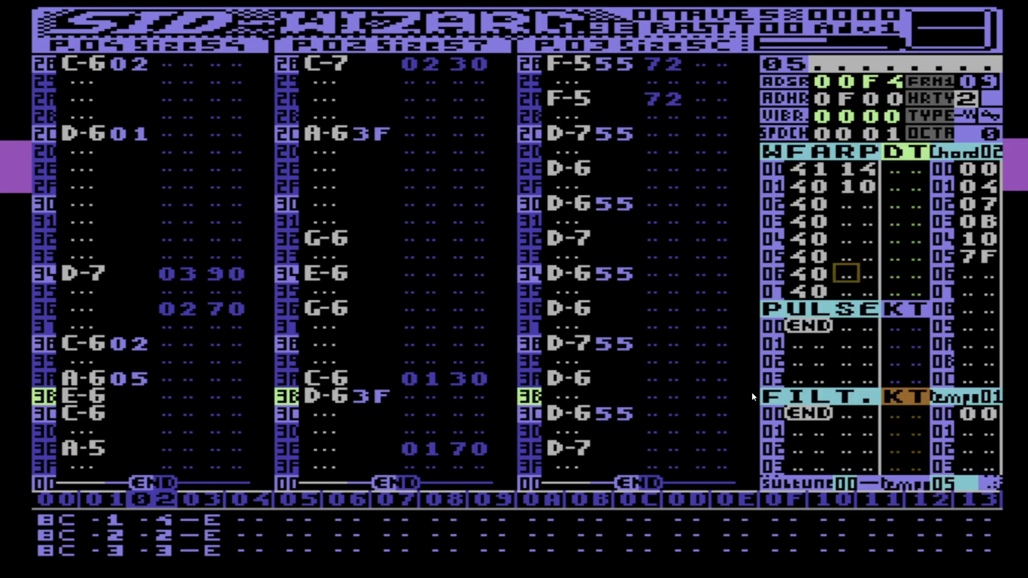
pyautogui.press('Down')
pyautogui.press('Down')
pyautogui.press('Left')
pyautogui.press('Down')
pyautogui.press('Left')
pyautogui.press('Insert')
pyautogui.write('88')
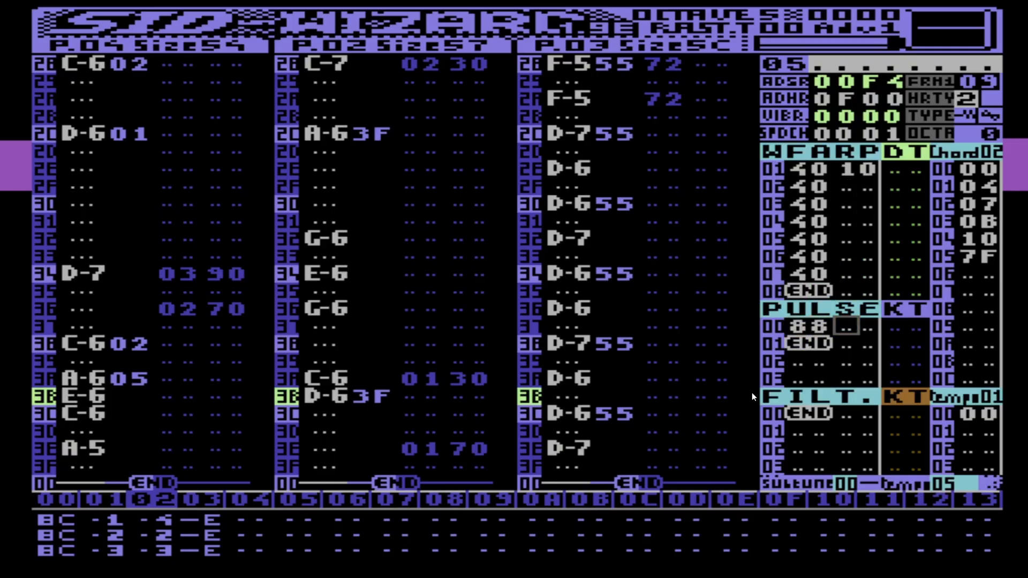
# Enter arpeggio values 0D, 0A, 07, 03 and 01 on rows 02 to 06 of instrument 05's waveform-arpeggio table.
pyautogui.press('Up')
pyautogui.press('Up')
pyautogui.press('Up')
pyautogui.press('Up')
pyautogui.press('Up')
pyautogui.press('Up')
pyautogui.press('Up')
pyautogui.press('Up')
pyautogui.press('Up')
pyautogui.press('Up')
pyautogui.press('Down')
pyautogui.press('Down')
pyautogui.press('Down')
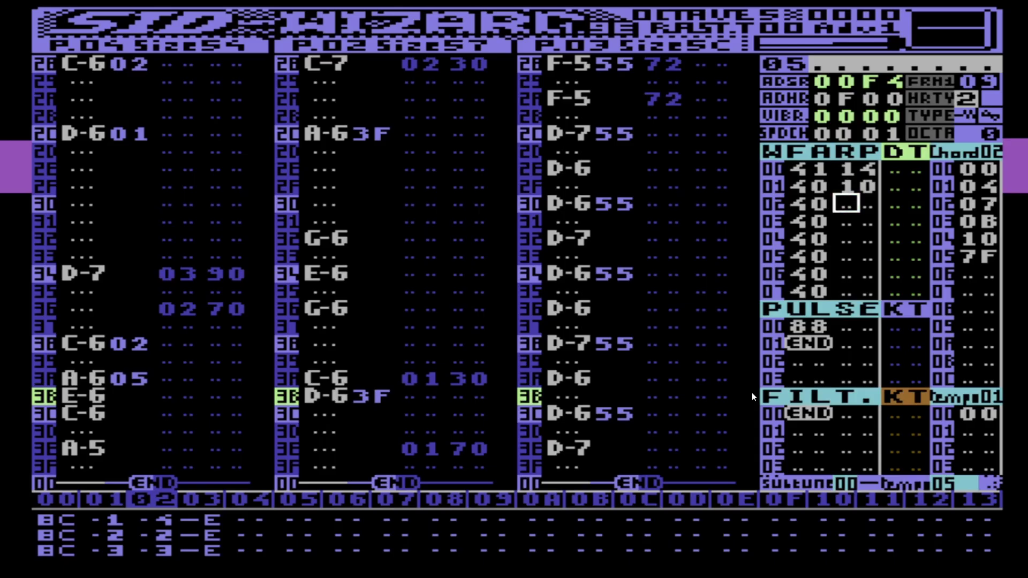
pyautogui.press('Right')
pyautogui.write('da')
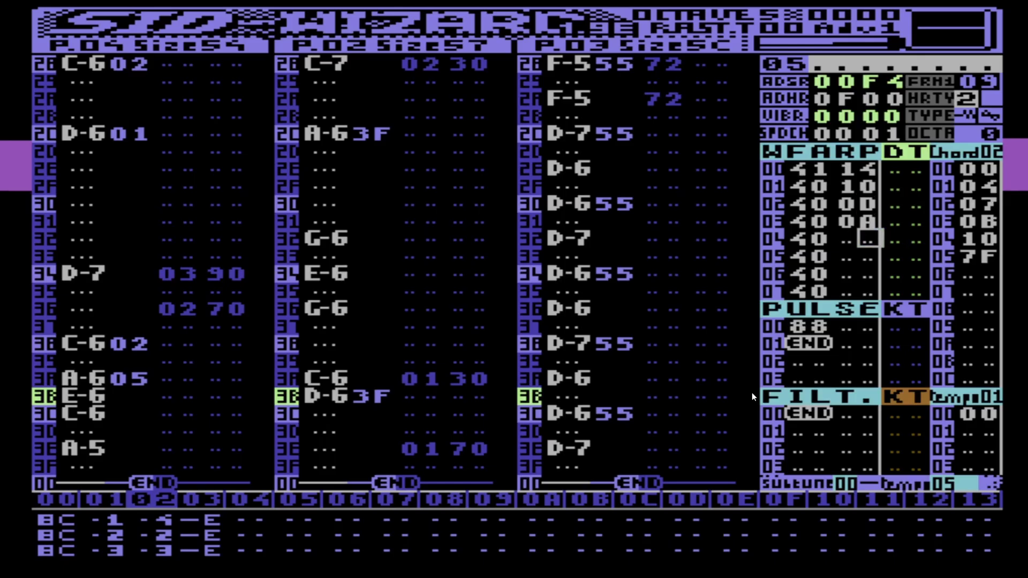
pyautogui.write('7')
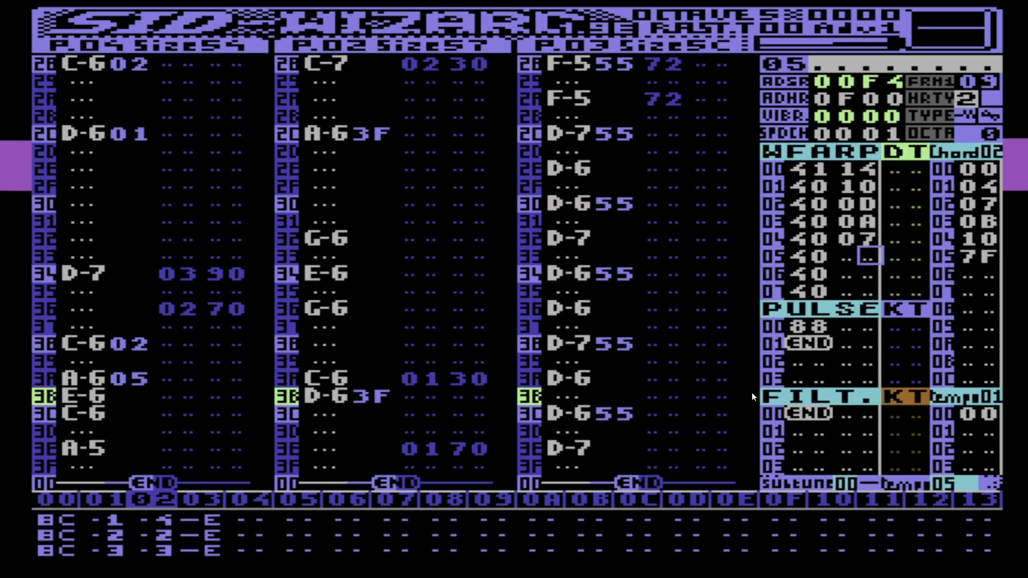
pyautogui.write('3')
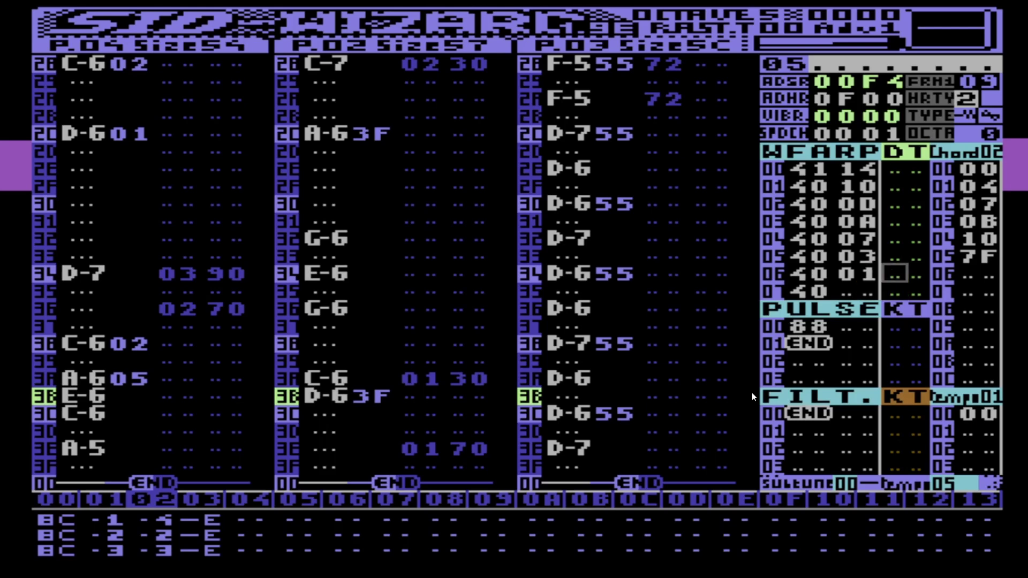
pyautogui.write('1')
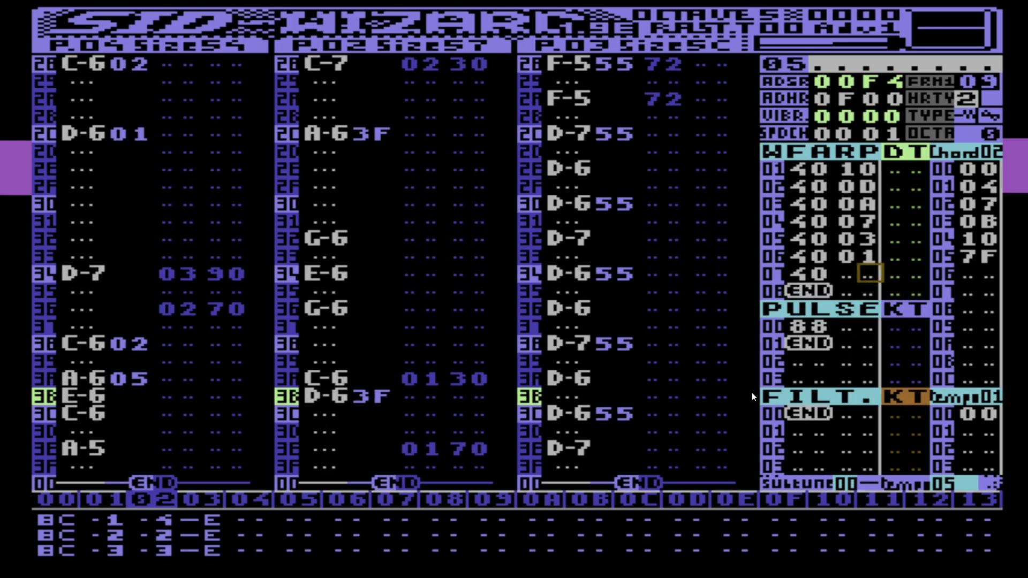
# Set the arpeggio value on row 01 of instrument 05's waveform-arpeggio table to 11.
pyautogui.press('Up')
pyautogui.press('Up')
pyautogui.press('Up')
pyautogui.press('Up')
pyautogui.press('Up')
pyautogui.press('Up')
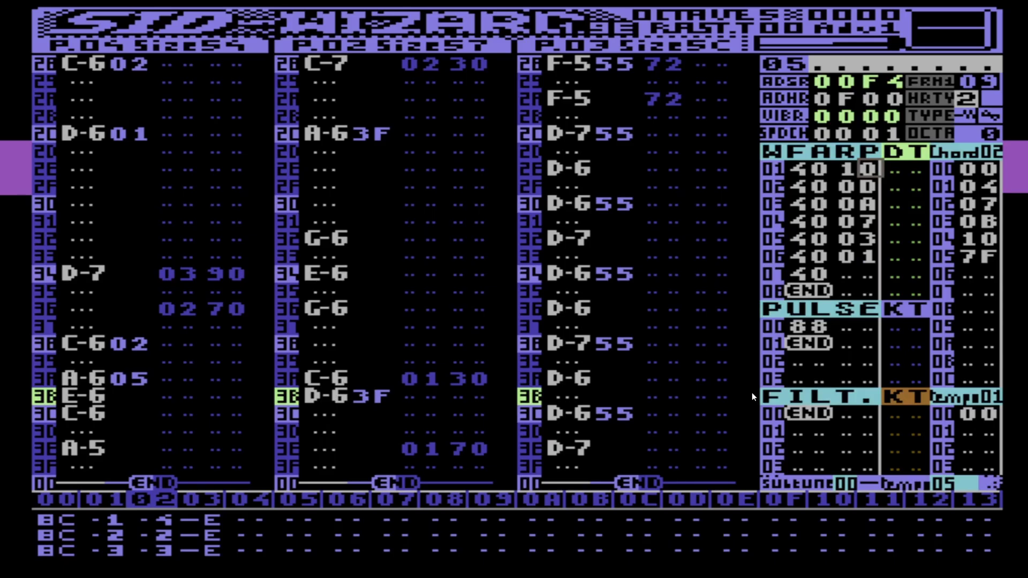
pyautogui.press('Down')
pyautogui.press('Down')
pyautogui.press('Up')
pyautogui.press('Up')
pyautogui.press('Up')
pyautogui.press('Up')
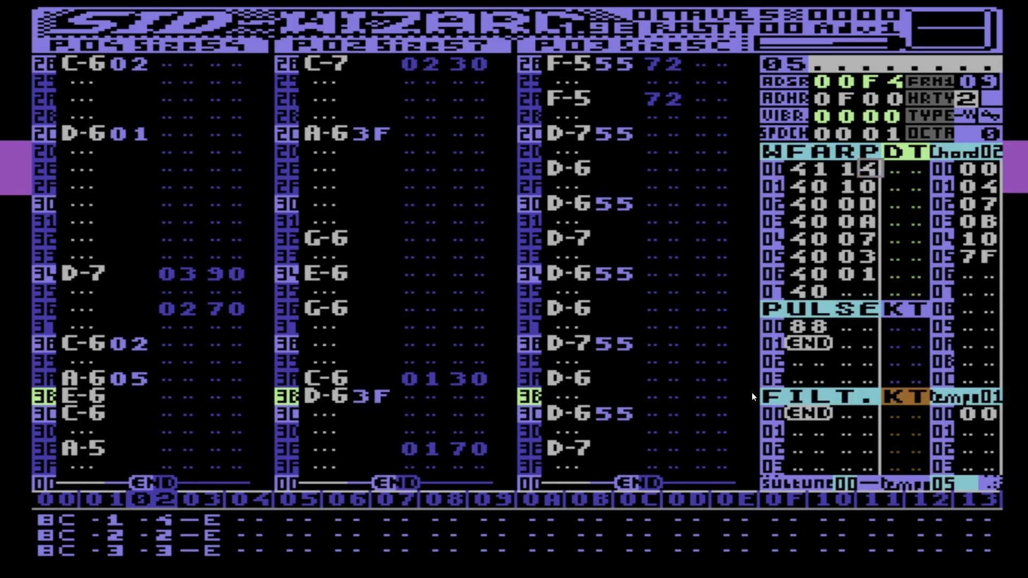
pyautogui.press('Down')
pyautogui.press('Down')
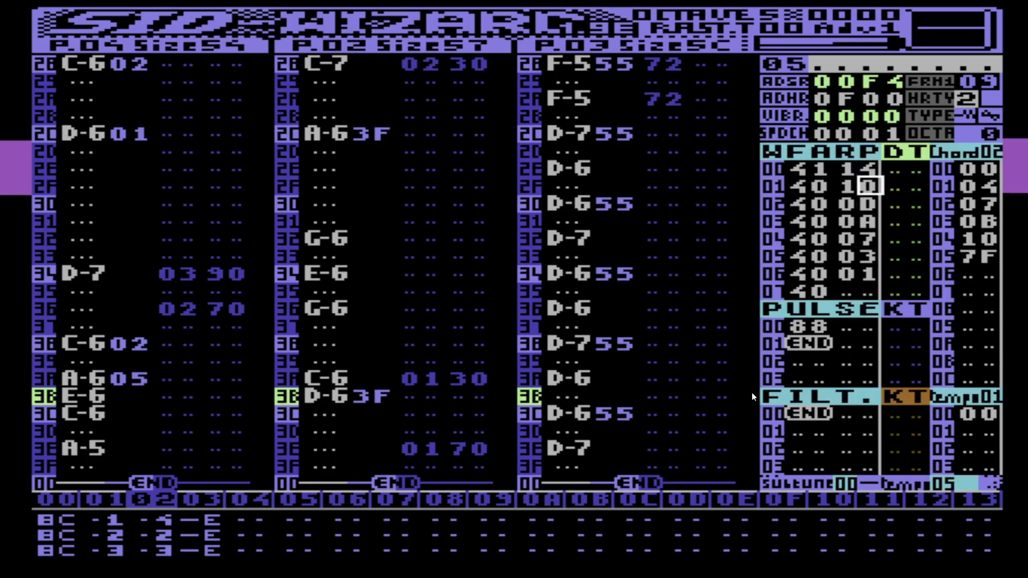
pyautogui.write('1')
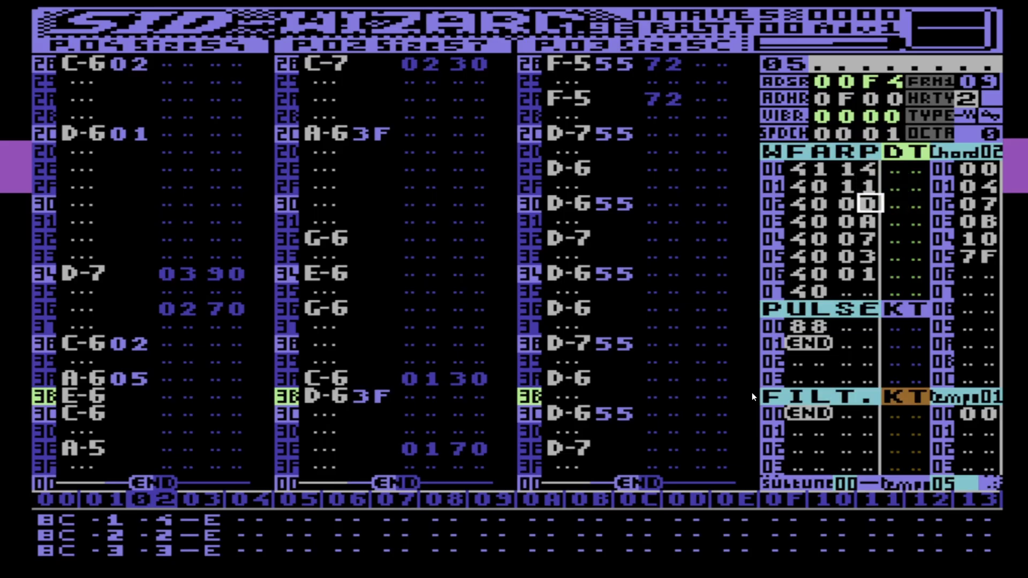
# Set the arpeggio values on rows 02 to 06 of instrument 05 to 0E, 0D, 0B, 0A and 09.
pyautogui.write('ED')
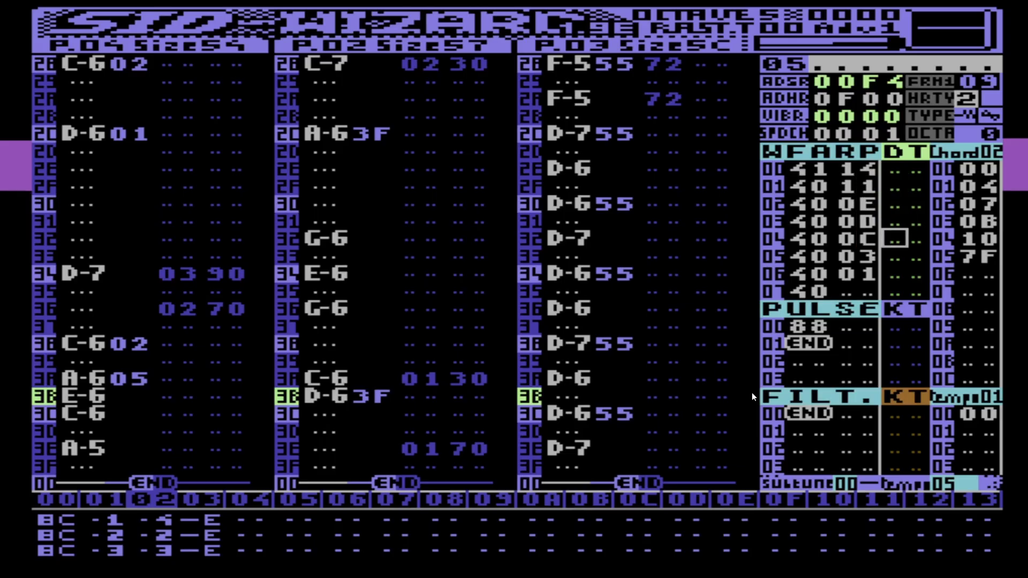
pyautogui.write('C')
pyautogui.write('B')
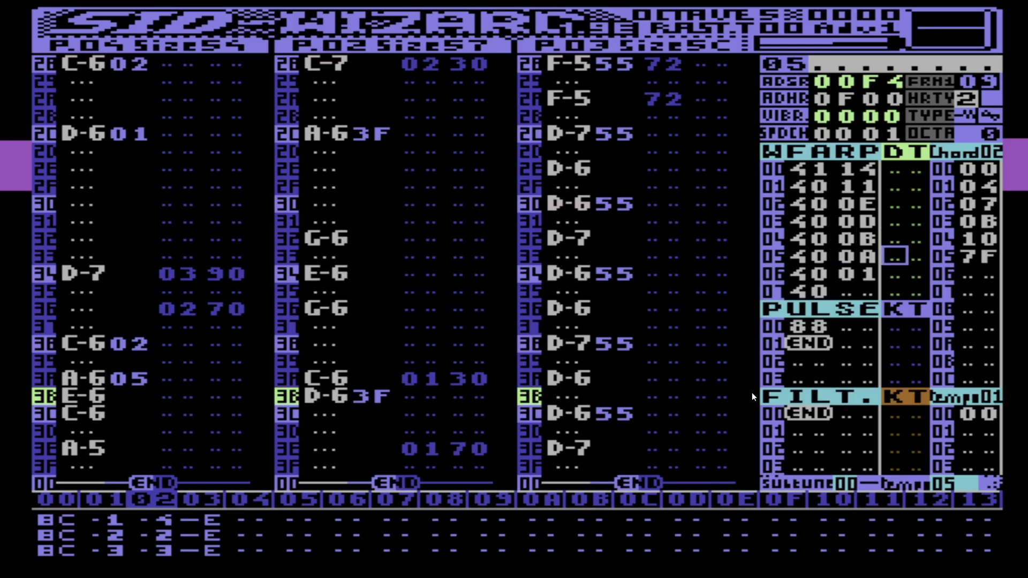
pyautogui.write('A9')
pyautogui.press('Right')
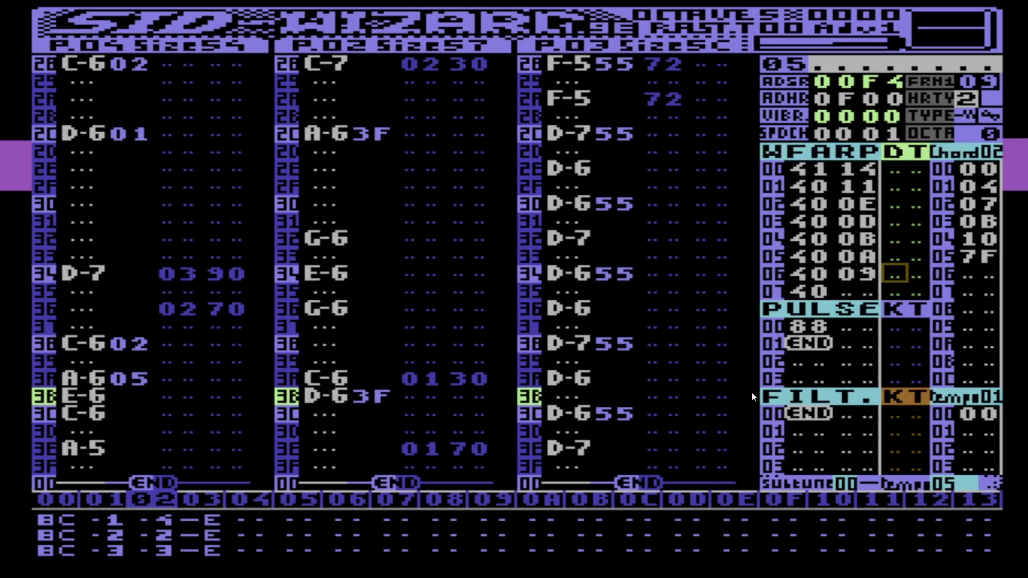
# Lower the arpeggio value on row 06 of instrument 05's table to 05.
pyautogui.press('Down')
pyautogui.press('Up')
pyautogui.press('Left')
pyautogui.write('5')
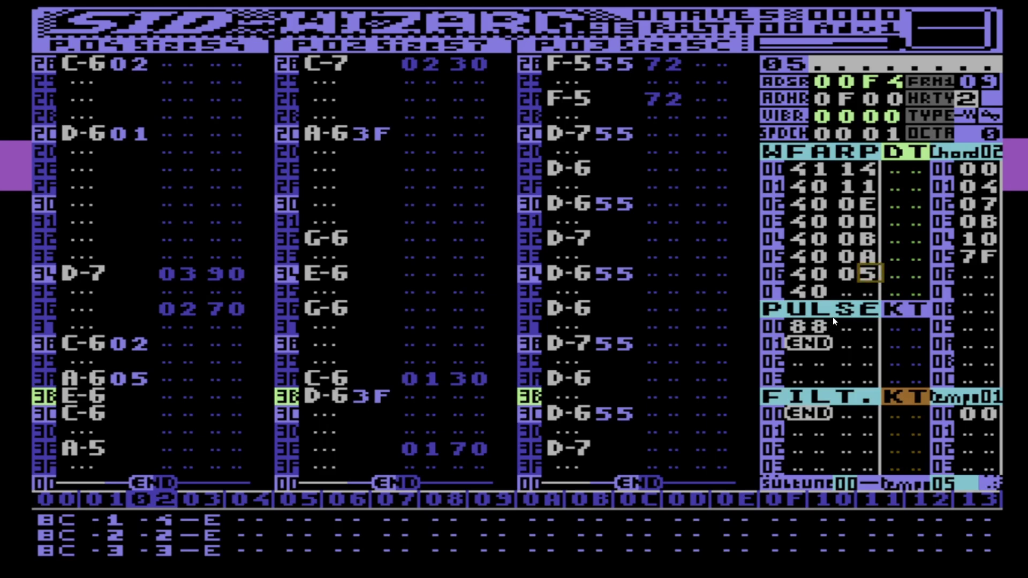
# Set instrument 05's octave transposition to -2.
pyautogui.press('Up')
pyautogui.press('Up')
pyautogui.press('Up')
pyautogui.press('Up')
pyautogui.press('Up')
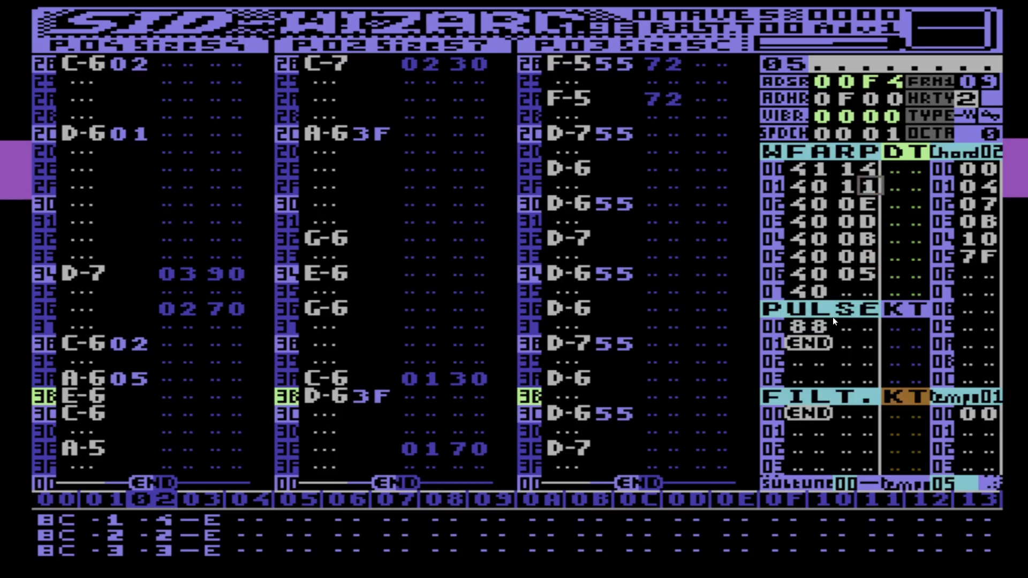
pyautogui.press('Up')
pyautogui.press('Up')
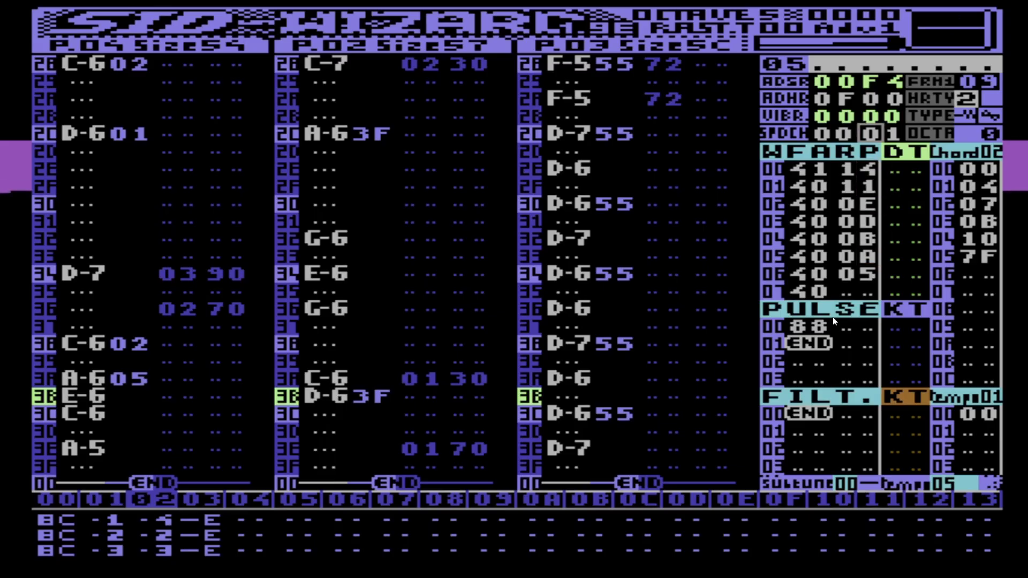
pyautogui.press('Up')
pyautogui.press('Right')
pyautogui.press('Right')
pyautogui.press('Down')
pyautogui.press('Right')
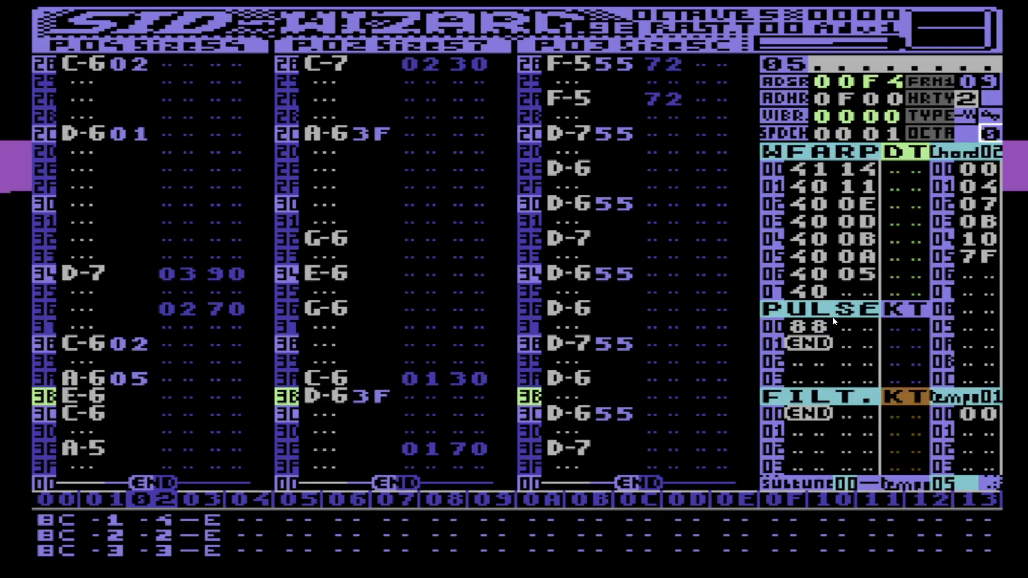
pyautogui.press('Left')
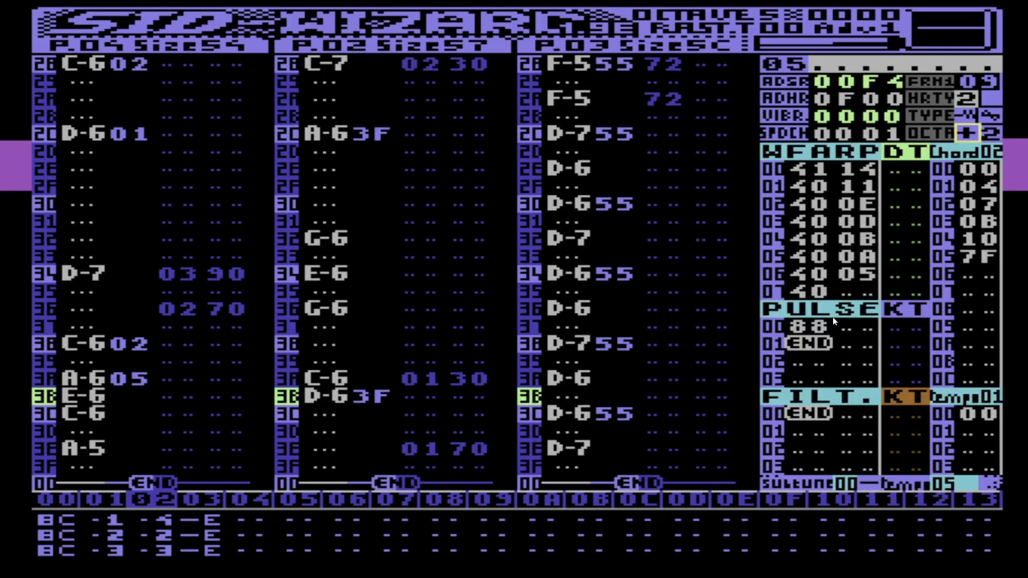
pyautogui.press('-')
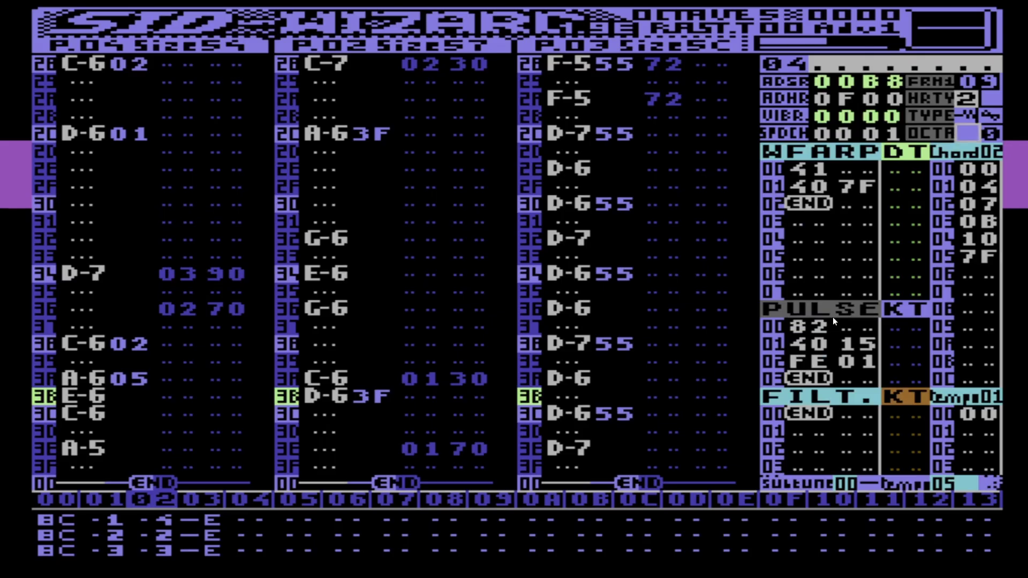
pyautogui.press('+')
pyautogui.press('Right')
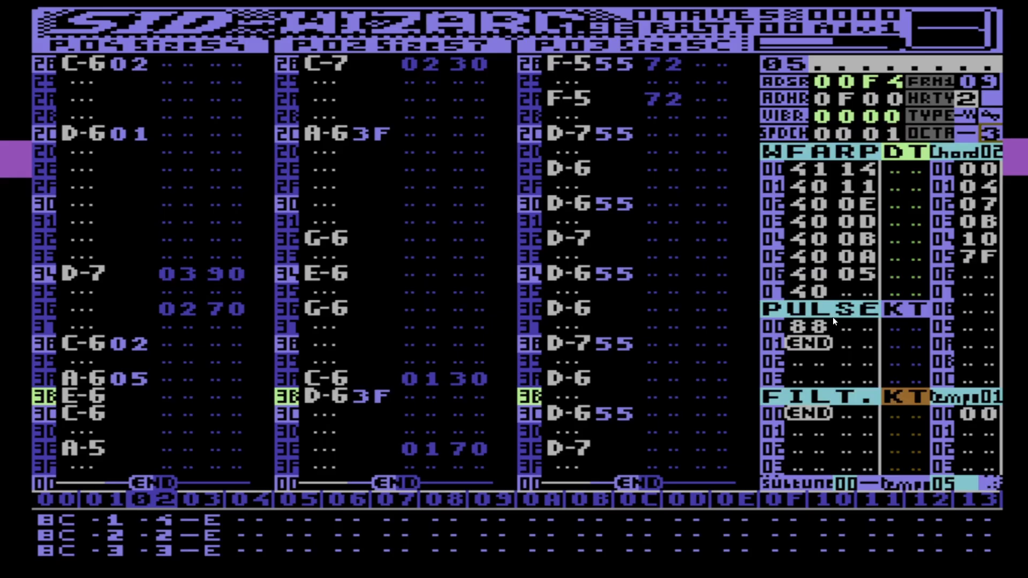
pyautogui.press('Left')
pyautogui.press('Left')
pyautogui.press('Left')
pyautogui.press('Left')
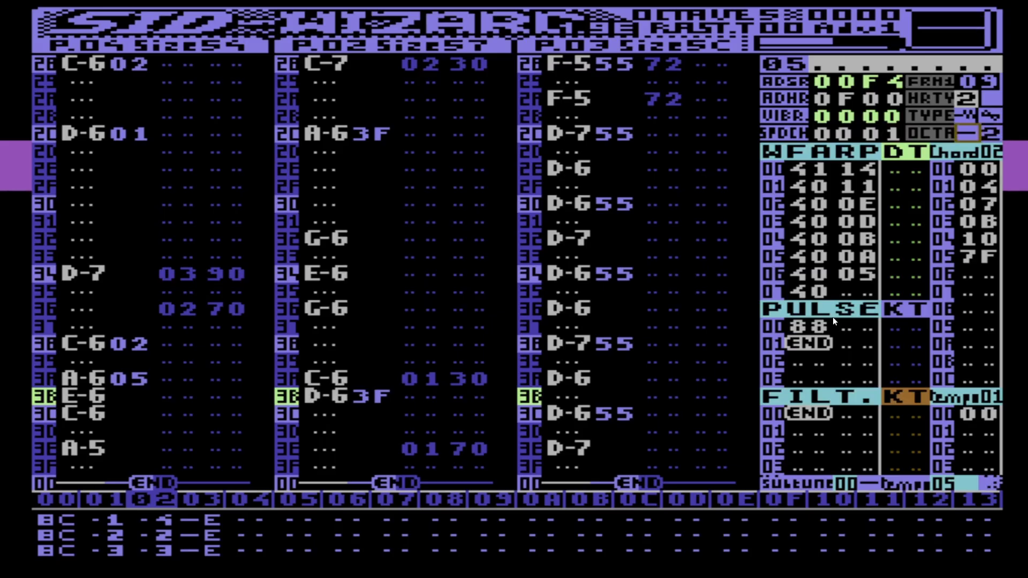
# Try a release value of 5 in instrument 05's ADSR envelope and restore it to 4.
pyautogui.press('Up')
pyautogui.press('Right')
pyautogui.press('Right')
pyautogui.press('Up')
pyautogui.press('Up')
pyautogui.write('5')
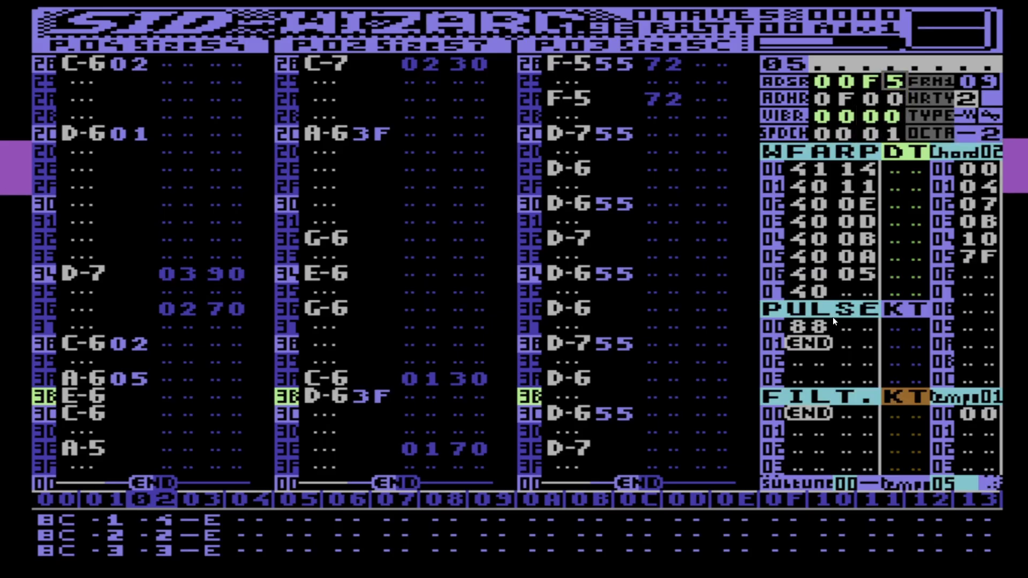
pyautogui.press('BackSpace')
pyautogui.write('4')
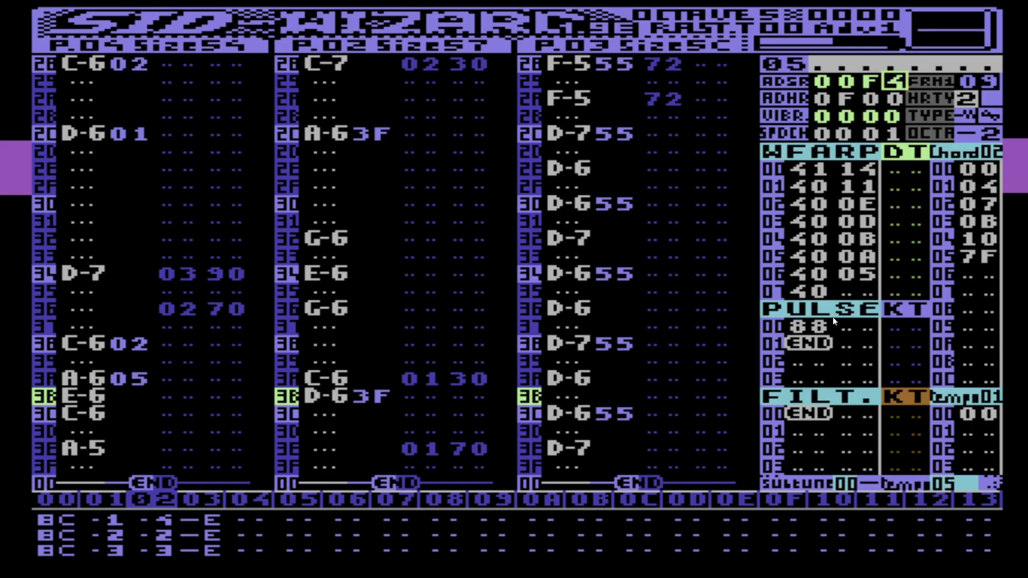
# Set the arpeggio value on row 00 of instrument 05's waveform-arpeggio table to 18.
pyautogui.press('Down')
pyautogui.press('Down')
pyautogui.press('Down')
pyautogui.press('Down')
pyautogui.press('Down')
pyautogui.press('Down')
pyautogui.press('Left')
pyautogui.press('Down')
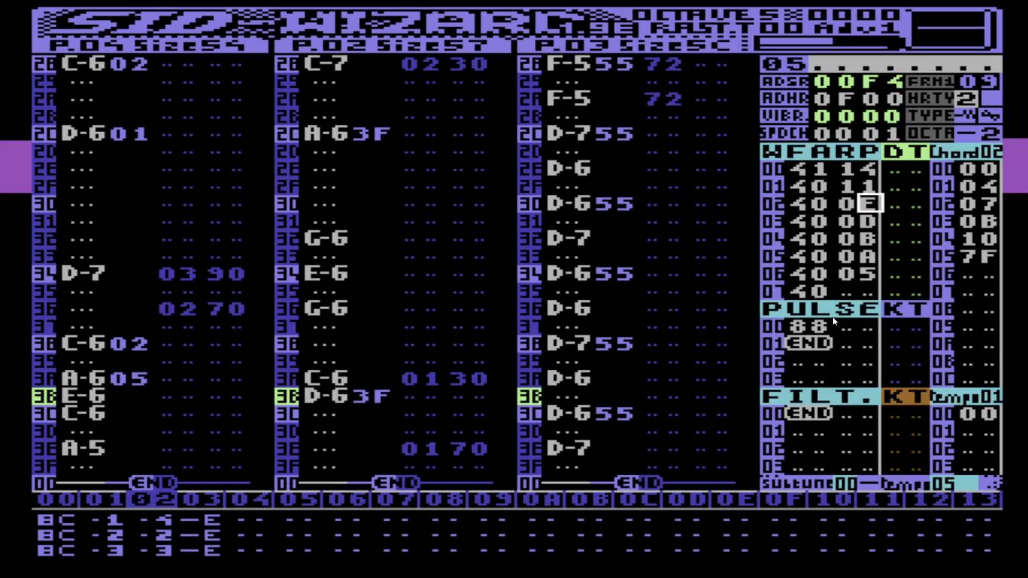
pyautogui.press('Up')
pyautogui.press('Up')
pyautogui.press('Up')
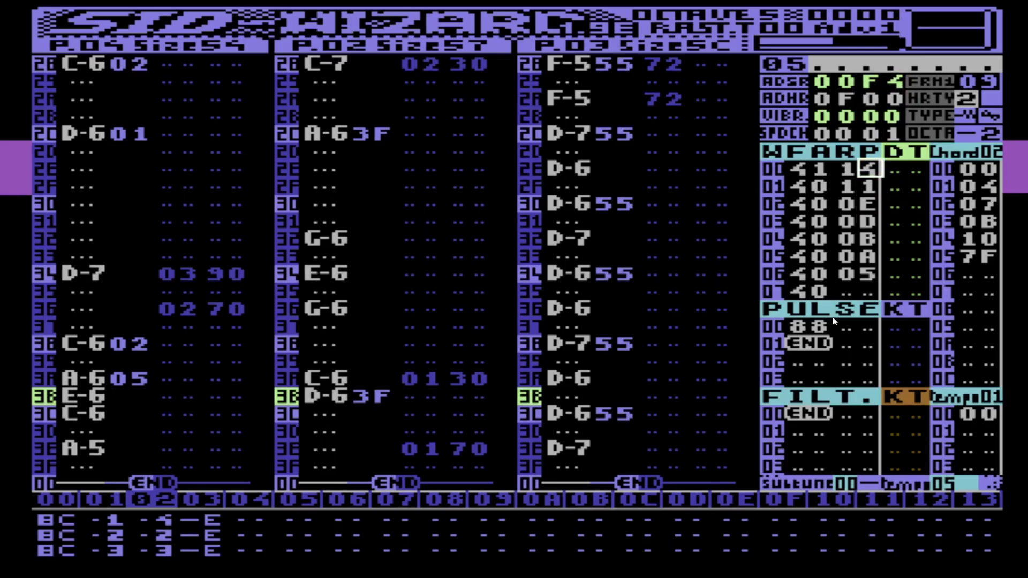
pyautogui.write('8')
# Try arpeggio value 12 on row 01 of instrument 05's table and restore it to 11.
pyautogui.press('Down')
pyautogui.press('Left')
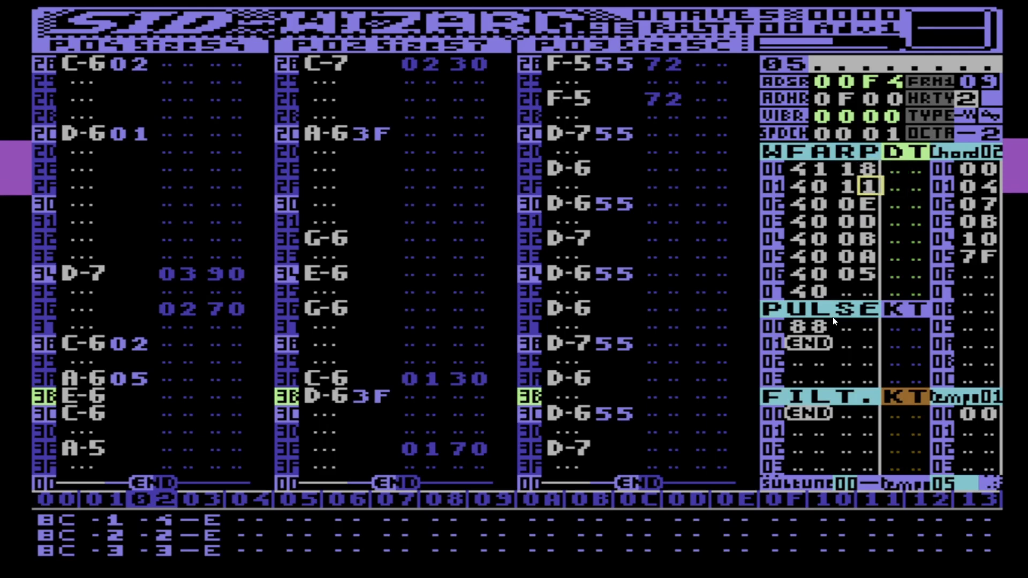
pyautogui.write('2')
pyautogui.press('Left')
pyautogui.write('1')
pyautogui.press('Left')
# Set the arpeggio values on rows 03, 04 and 05 of instrument 05 to 0C, 0A and 09.
pyautogui.press('Down')
pyautogui.press('Down')
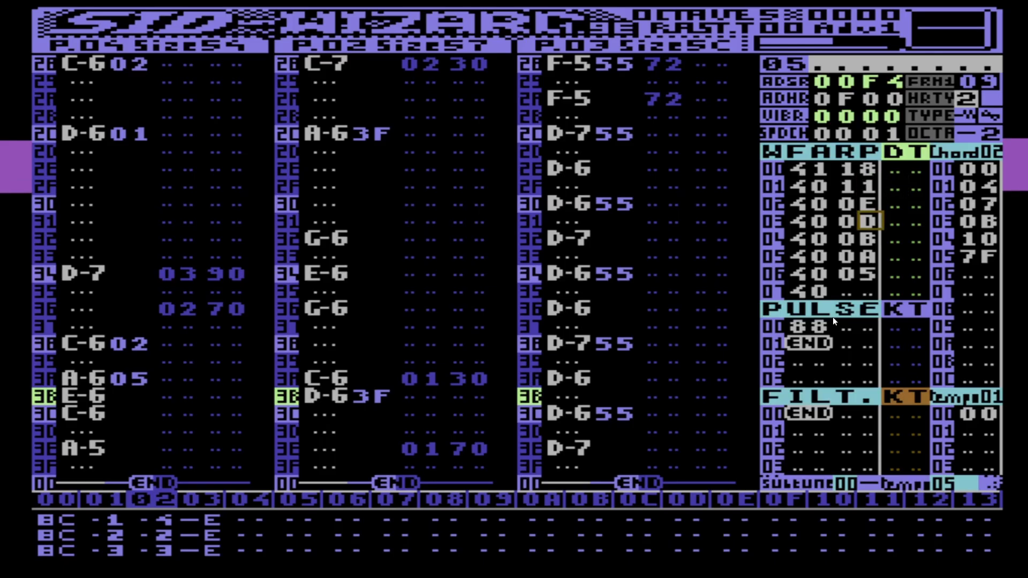
pyautogui.write('c')
pyautogui.press('Down')
pyautogui.press('Left')
pyautogui.write('a')
pyautogui.press('Down')
pyautogui.press('Left')
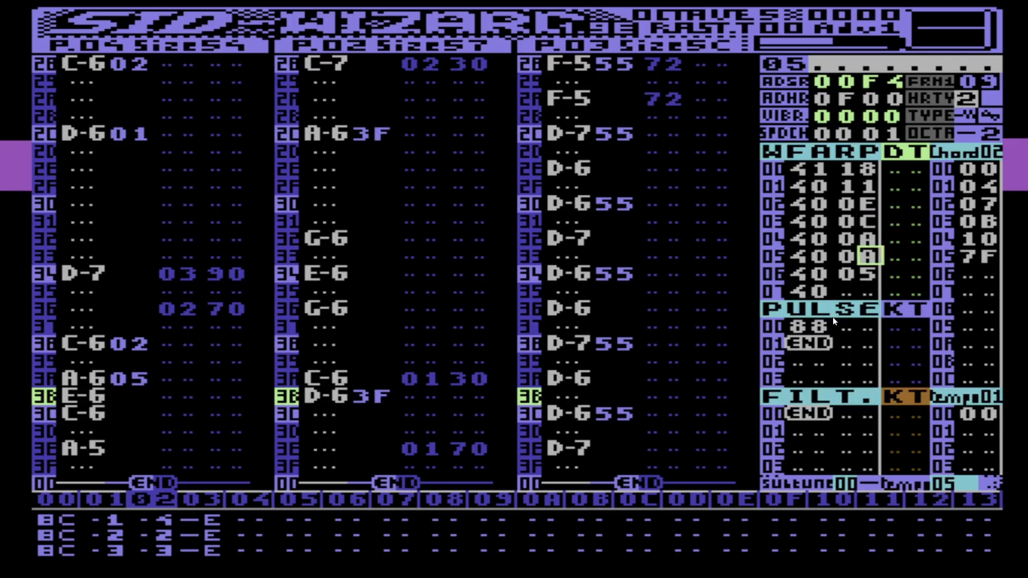
pyautogui.write('9')
pyautogui.press('Left')
pyautogui.press('Down')
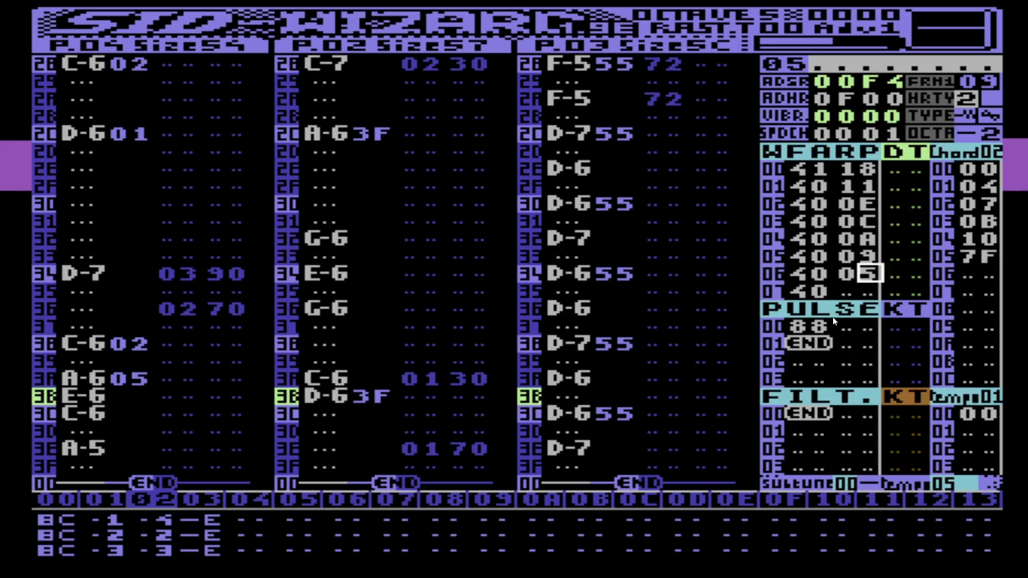
# Clear the waveform on row 07 of instrument 05's waveform-arpeggio table and set row 06's arpeggio value to 07.
pyautogui.press('Left')
pyautogui.press('Left')
pyautogui.press('Left')
pyautogui.press('Down')
pyautogui.press('BackSpace')
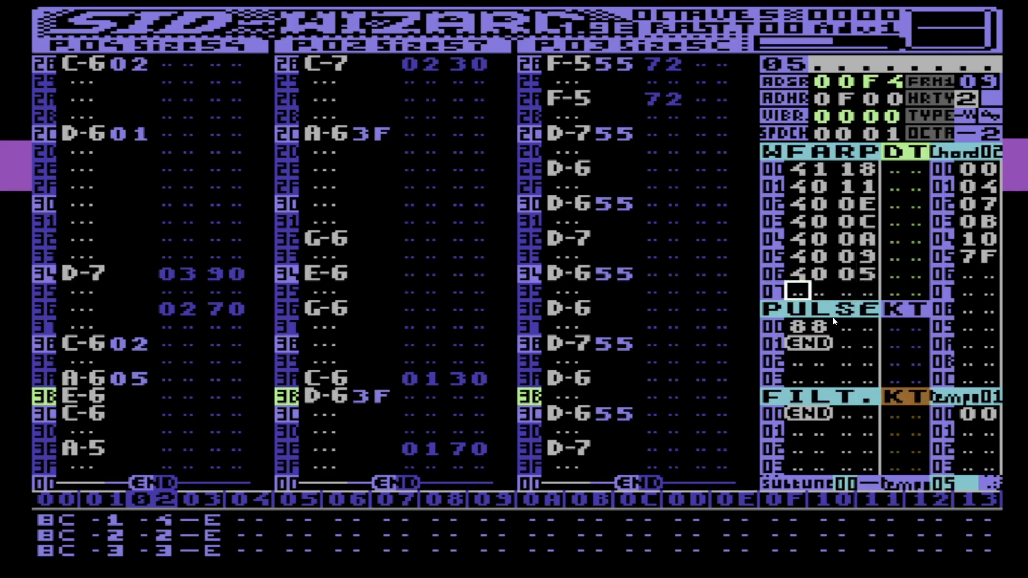
pyautogui.press('Right')
pyautogui.press('Right')
pyautogui.press('Up')
pyautogui.press('Up')
pyautogui.press('Right')
pyautogui.press('Down')
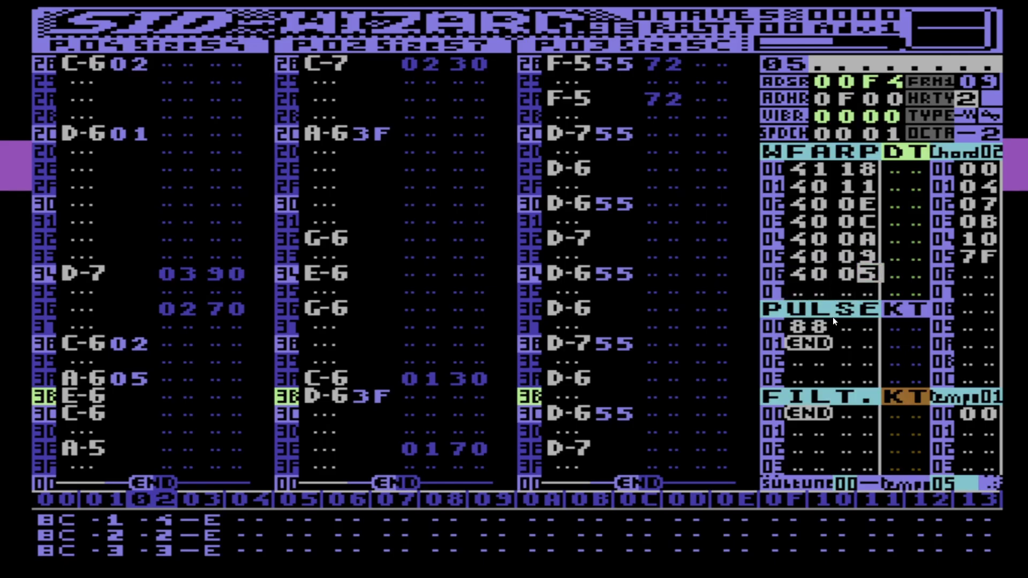
pyautogui.write('7')
# Enter waveform 40 on rows 07 and 08 of instrument 05's table, with arpeggio values 04 and 01.
pyautogui.press('Down')
pyautogui.press('Left')
pyautogui.press('Left')
pyautogui.press('Left')
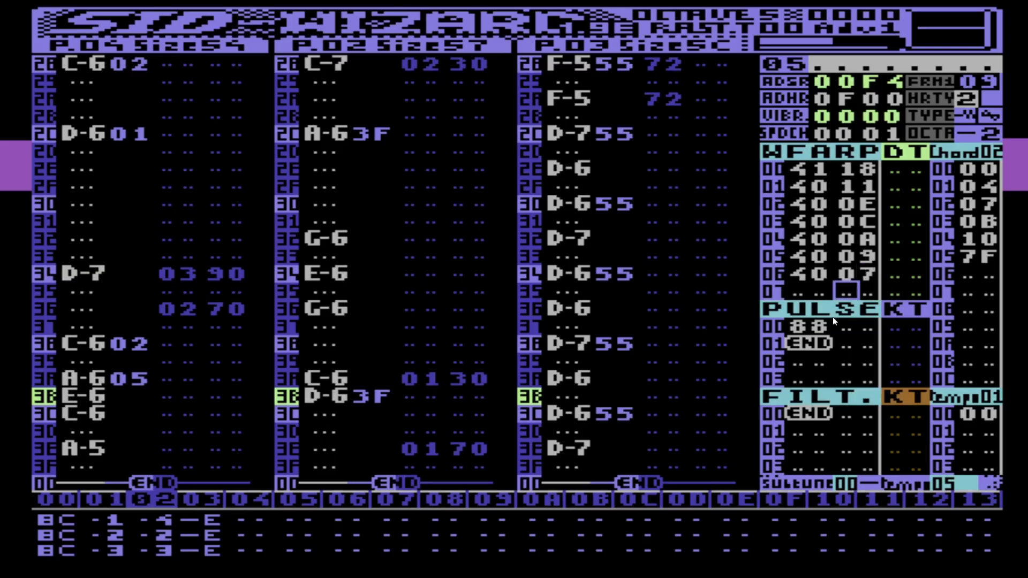
pyautogui.write('40')
pyautogui.press('Insert')
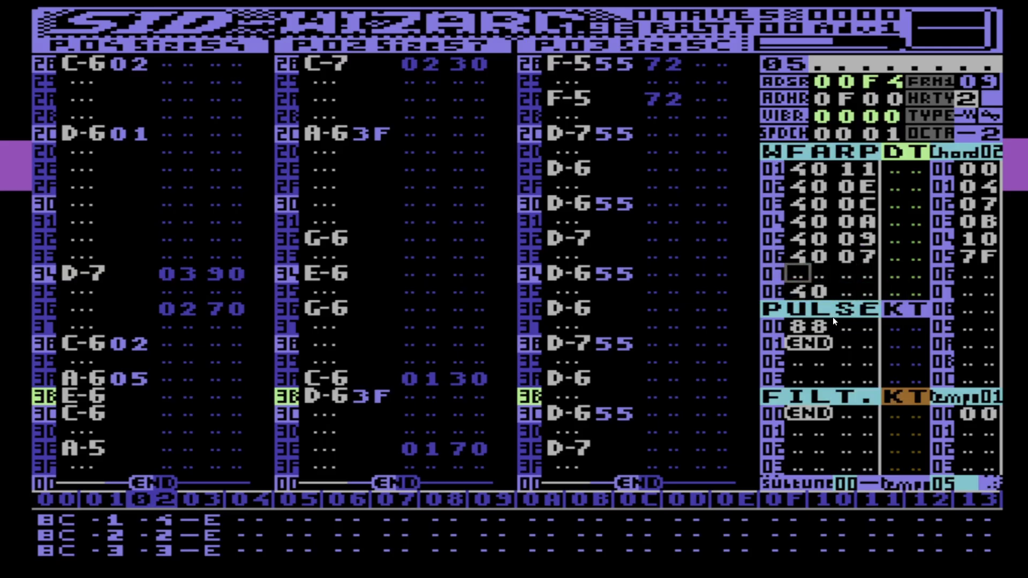
pyautogui.write('40')
pyautogui.press('Right')
pyautogui.press('Right')
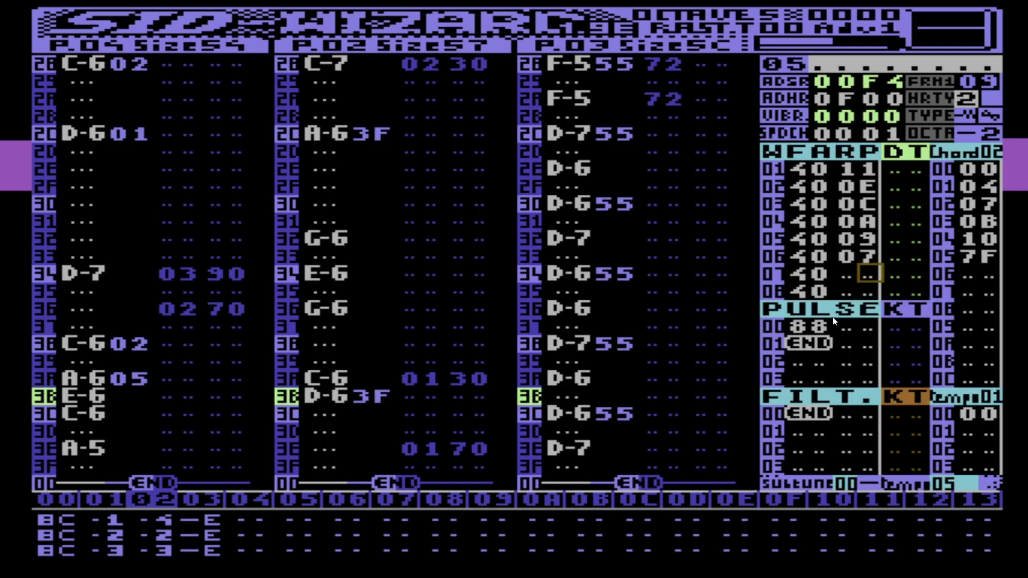
pyautogui.write('04')
pyautogui.press('Down')
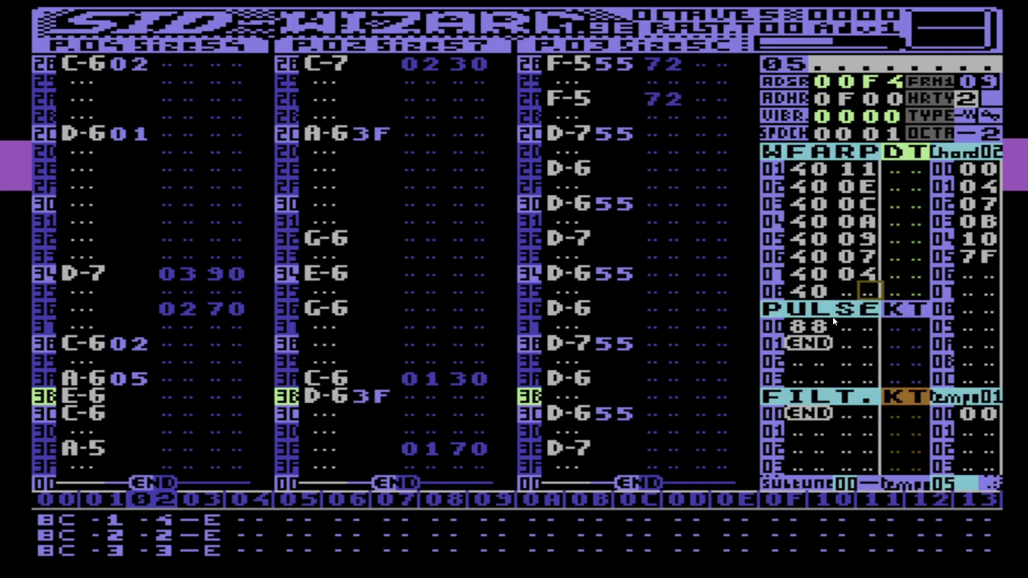
pyautogui.write('1')
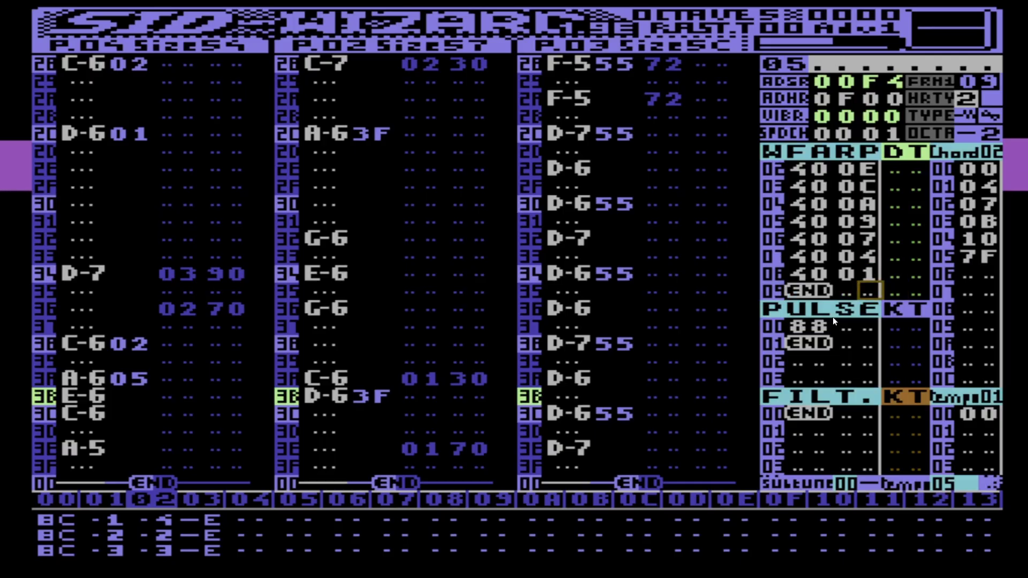
# Add row 09 to instrument 05's waveform-arpeggio table with waveform 40 and arpeggio value FE.
pyautogui.press('Left')
pyautogui.press('Left')
pyautogui.press('Left')
pyautogui.press('Insert')
pyautogui.write('40 ')
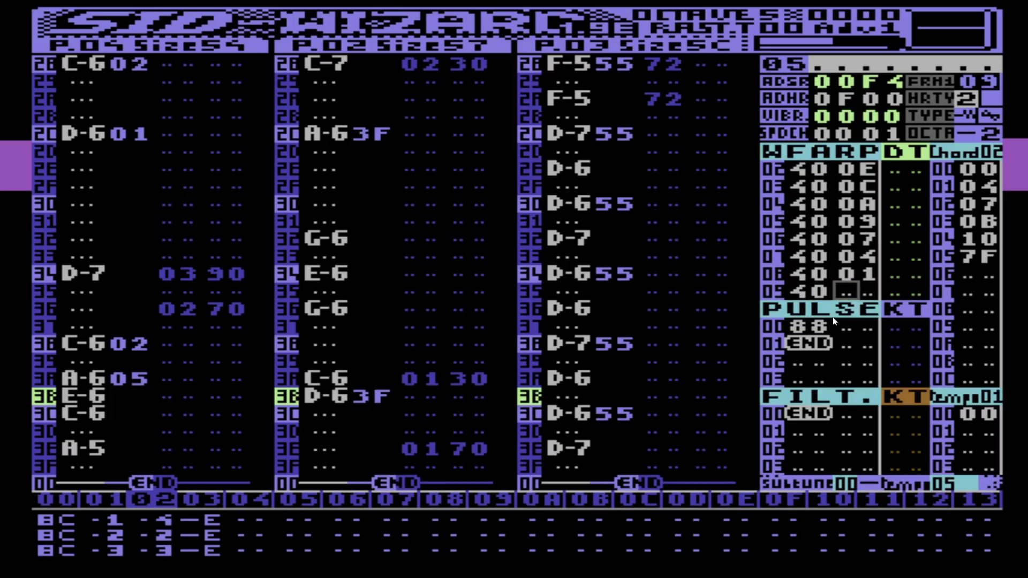
pyautogui.write('F')
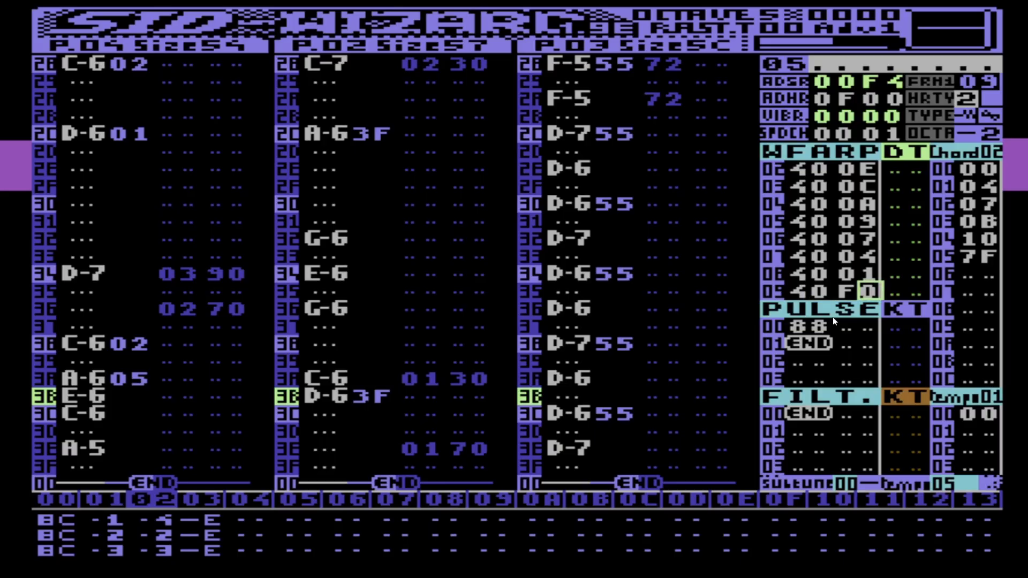
pyautogui.write('E')
# Add rows 0A and 0B to instrument 05's waveform-arpeggio table, both with waveform 40.
pyautogui.press('Down')
pyautogui.press('Left')
pyautogui.press('Left')
pyautogui.press('Left')
pyautogui.press('Insert')
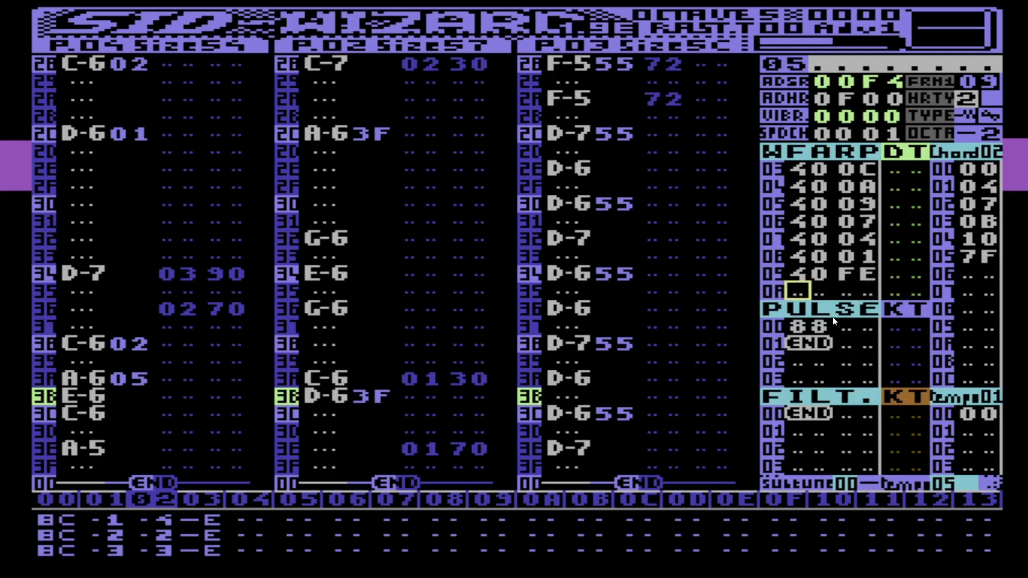
pyautogui.write('40')
pyautogui.press('Down')
pyautogui.press('Left')
pyautogui.write('40')
pyautogui.press('Up')
pyautogui.press('Right')
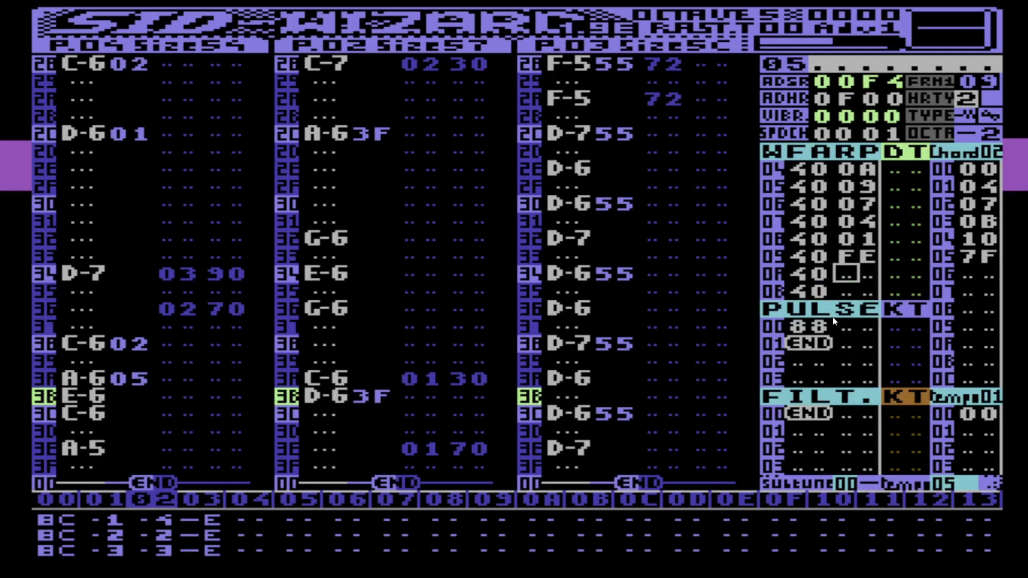
# Set the arpeggio values on rows 0A and 0B of instrument 05 to FC and FA.
pyautogui.write('F')
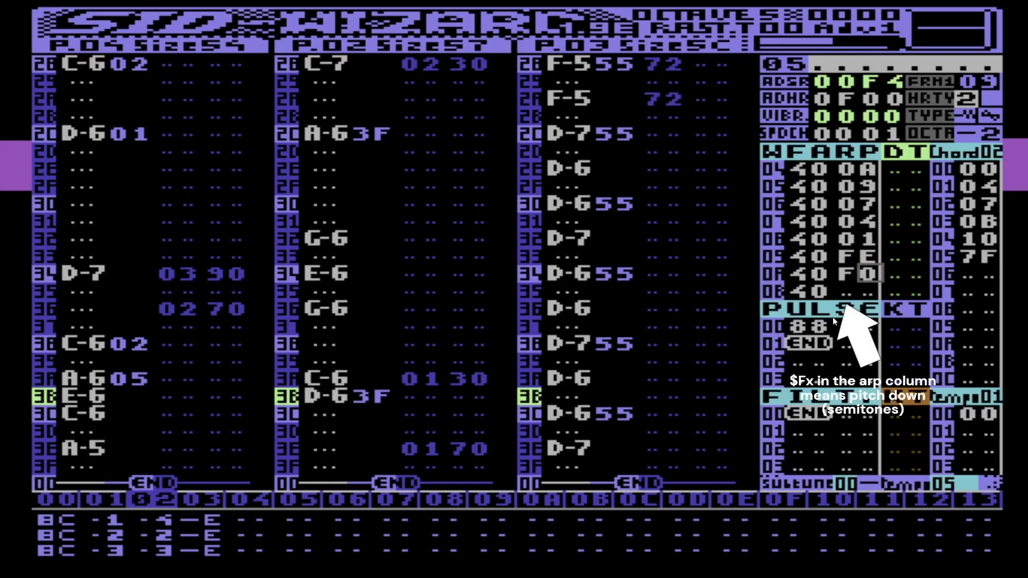
pyautogui.write('A')
pyautogui.press('Down')
pyautogui.press('Left')
pyautogui.press('Left')
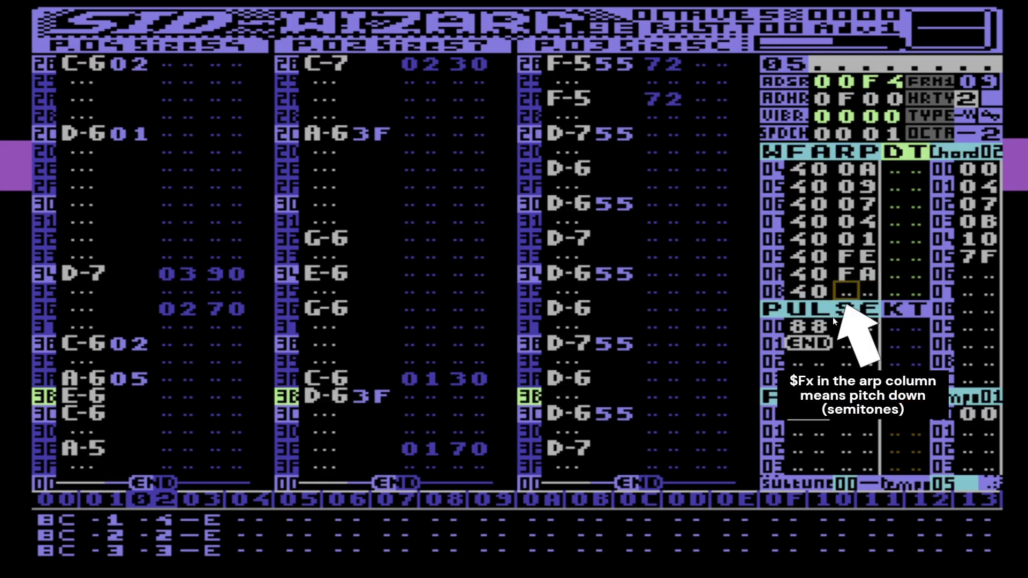
pyautogui.write('F0')
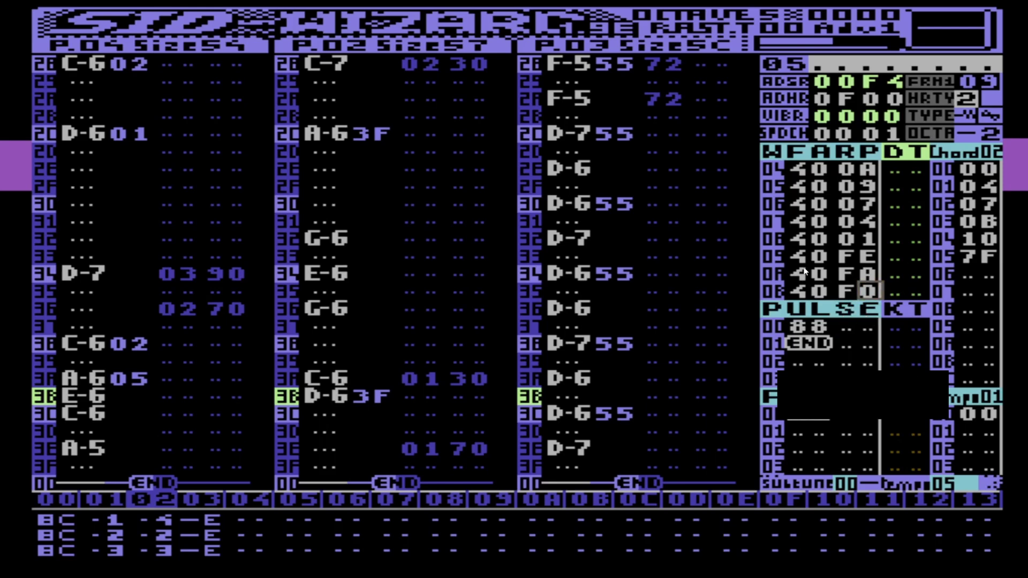
pyautogui.press('Up')
pyautogui.write('7')
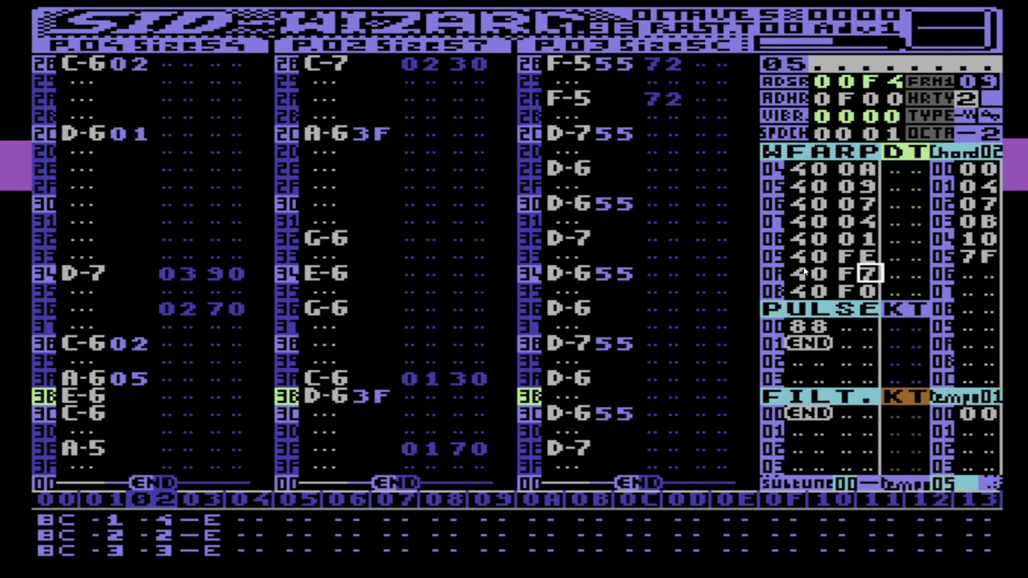
pyautogui.write('c')
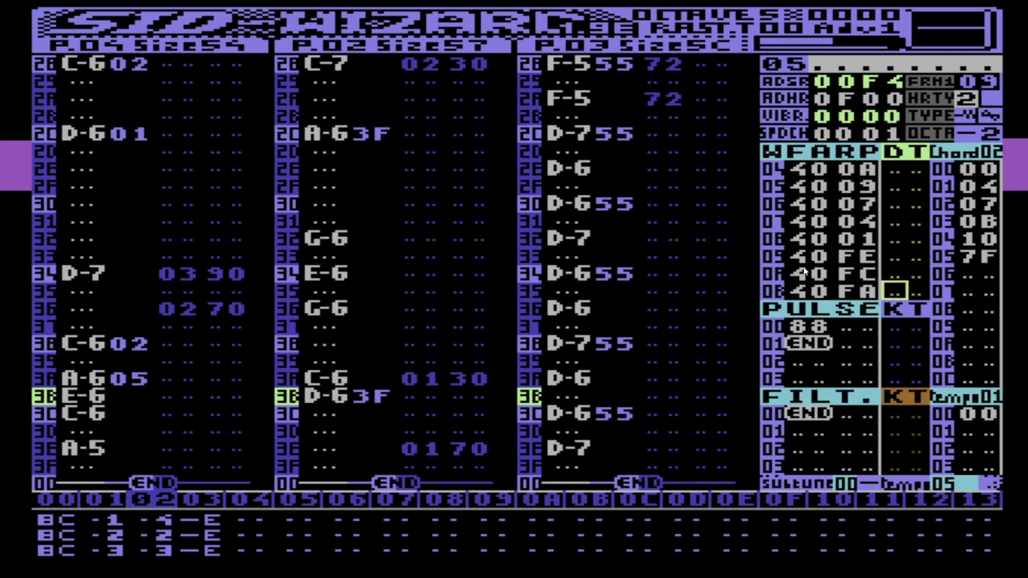
pyautogui.press('Left')
pyautogui.press('Down')
pyautogui.press('Left')
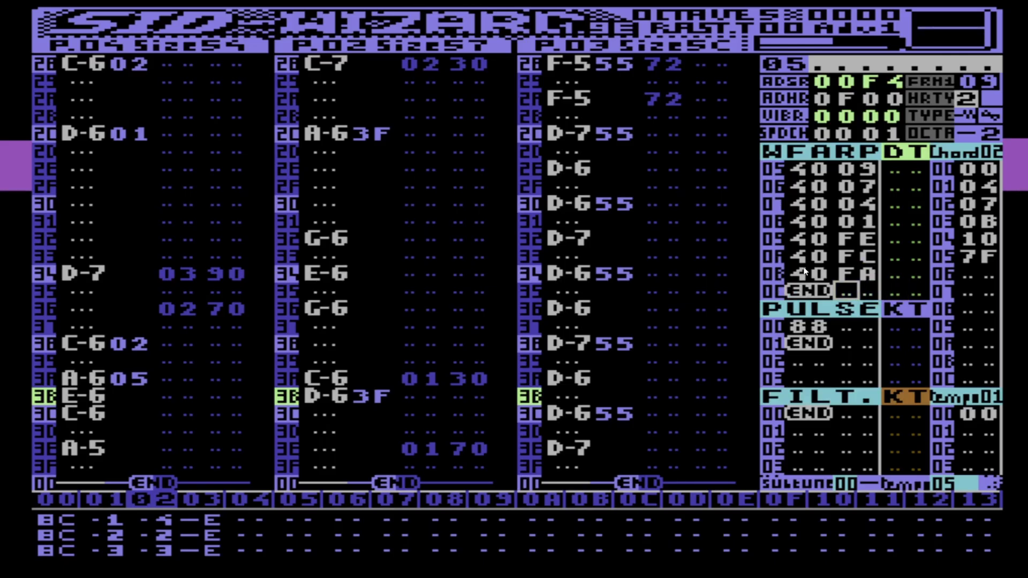
pyautogui.press('Up')
pyautogui.press('Up')
pyautogui.press('Up')
pyautogui.press('Up')
pyautogui.press('Up')
pyautogui.press('Right')
pyautogui.press('Up')
pyautogui.press('Right')
pyautogui.press('Right')
pyautogui.press('Right')
pyautogui.press('Up')
pyautogui.press('Up')
pyautogui.press('Up')
pyautogui.press('Up')
pyautogui.press('Up')
pyautogui.press('Up')
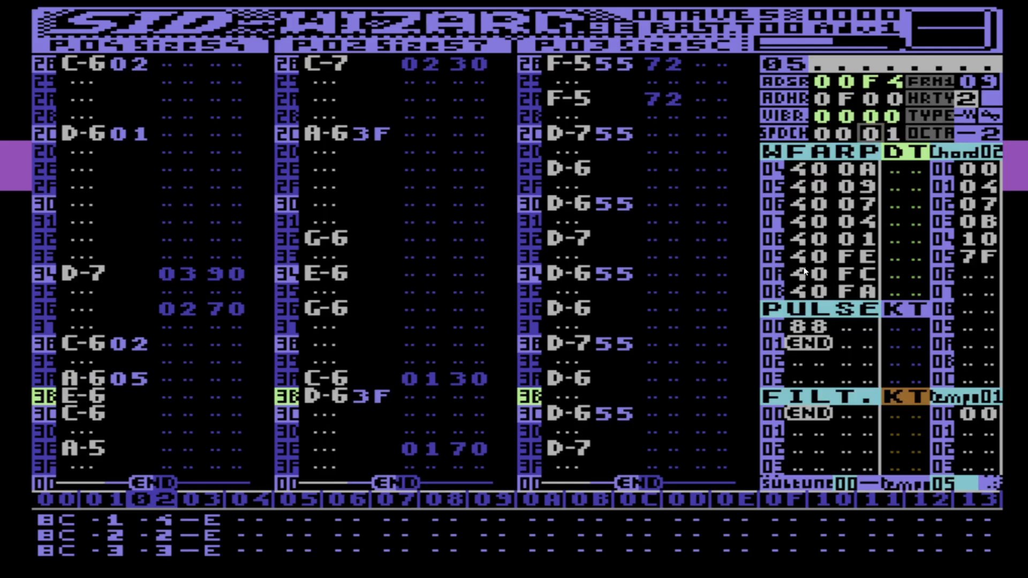
# Transpose the instrument 05 fill at the end of pattern 4 down five semitones to E-6, B-5, G-5 and E-5.
pyautogui.press('Tab')
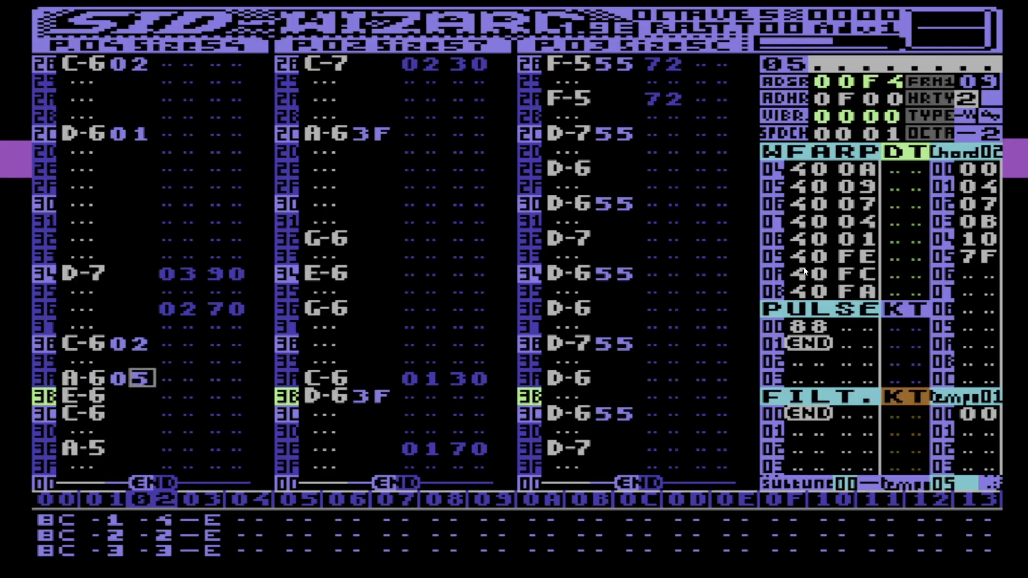
pyautogui.write('c')
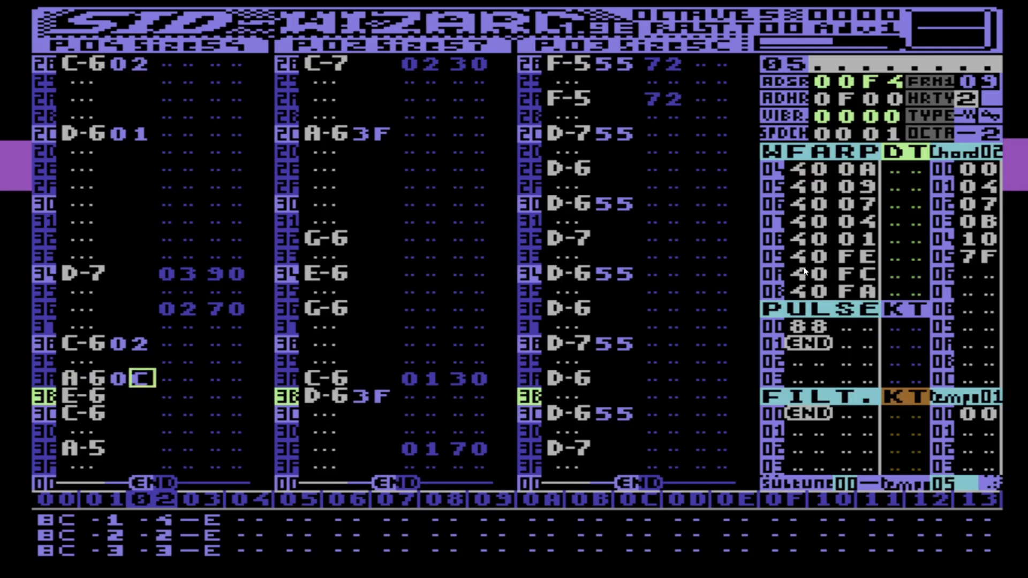
pyautogui.press('-')
pyautogui.press('-')
pyautogui.press('-')
pyautogui.press('-')
pyautogui.press('-')
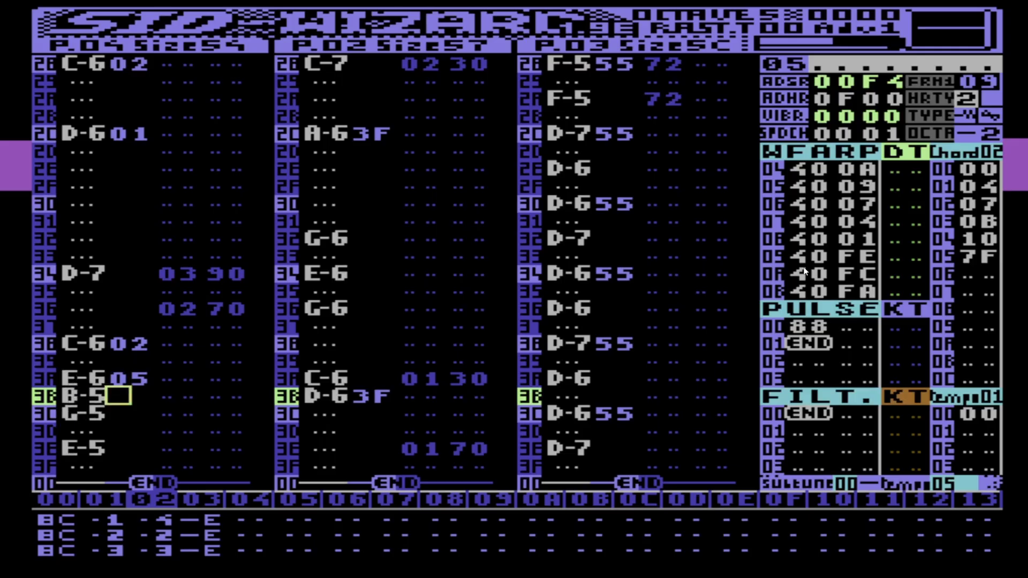
# Step through the fill notes on rows 3A to 3E of pattern 4 and play the fill back.
pyautogui.press('Down')
pyautogui.press('Down')
pyautogui.press('Down')
pyautogui.press('Left')
pyautogui.press('Down')
pyautogui.press('Up')
pyautogui.press('Up')
pyautogui.press('Up')
pyautogui.press('Up')
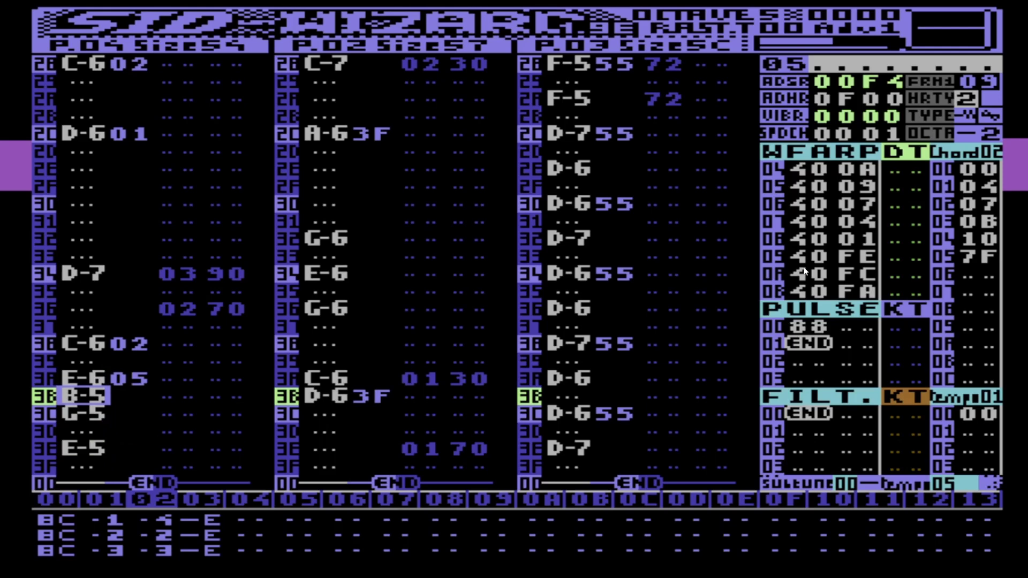
pyautogui.press('Down')
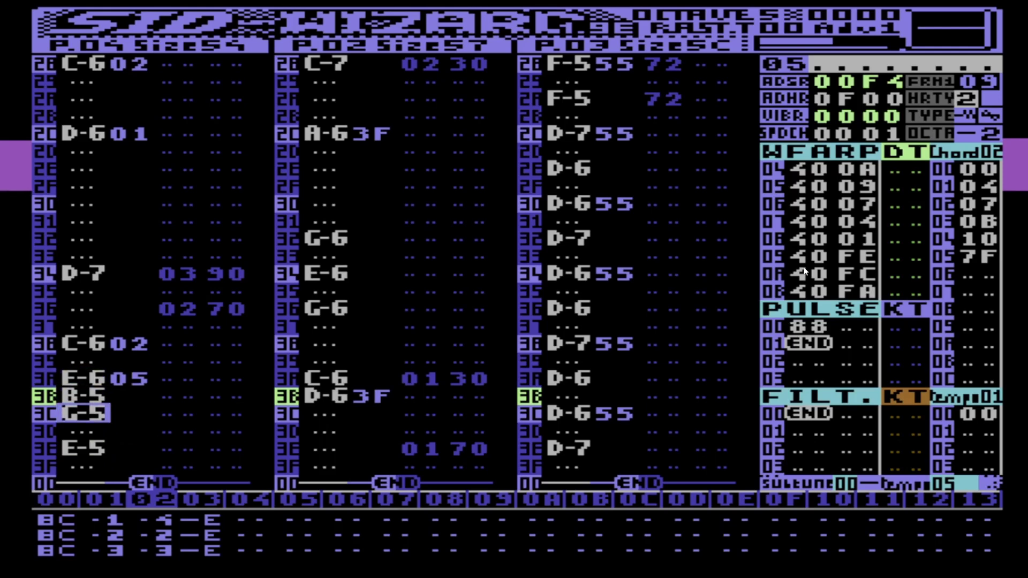
pyautogui.press('Down')
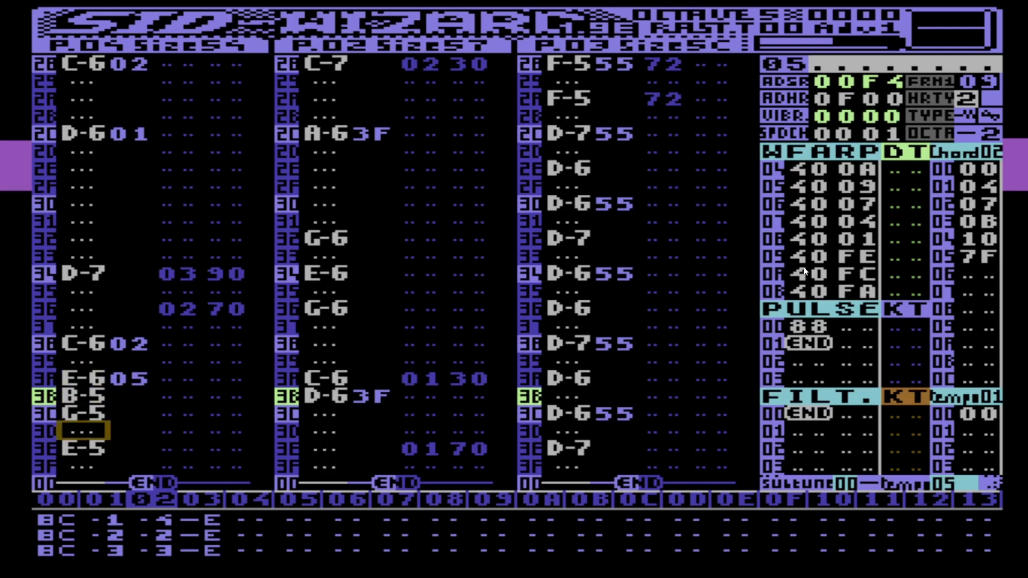
pyautogui.press('Up')
pyautogui.press('Down')
pyautogui.press('Down')
pyautogui.press('Down')
pyautogui.press('Up')
pyautogui.press('Up')
pyautogui.press('Up')
pyautogui.press('Up')
pyautogui.press('Up')
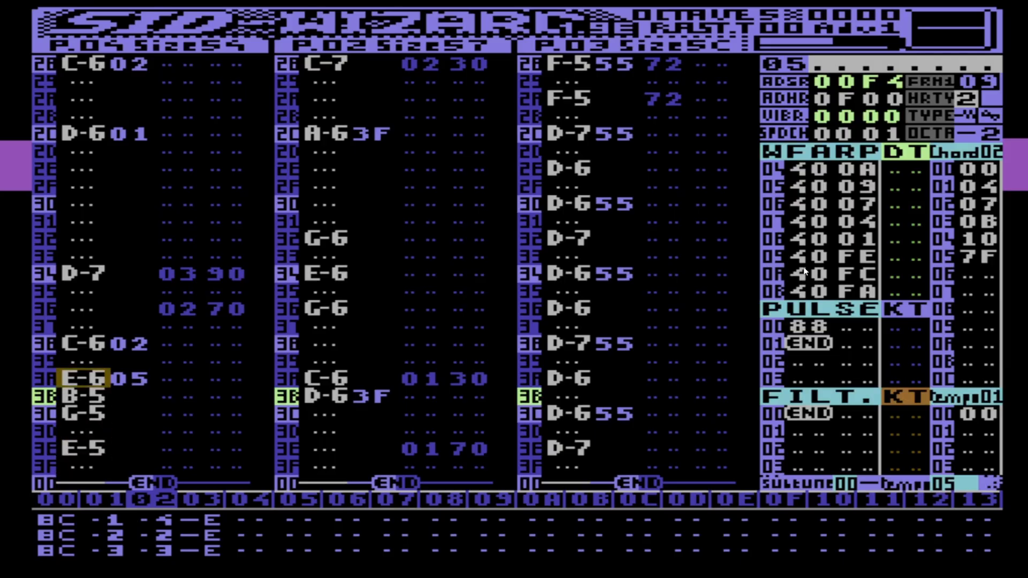
pyautogui.press('Up')
pyautogui.press('Up')
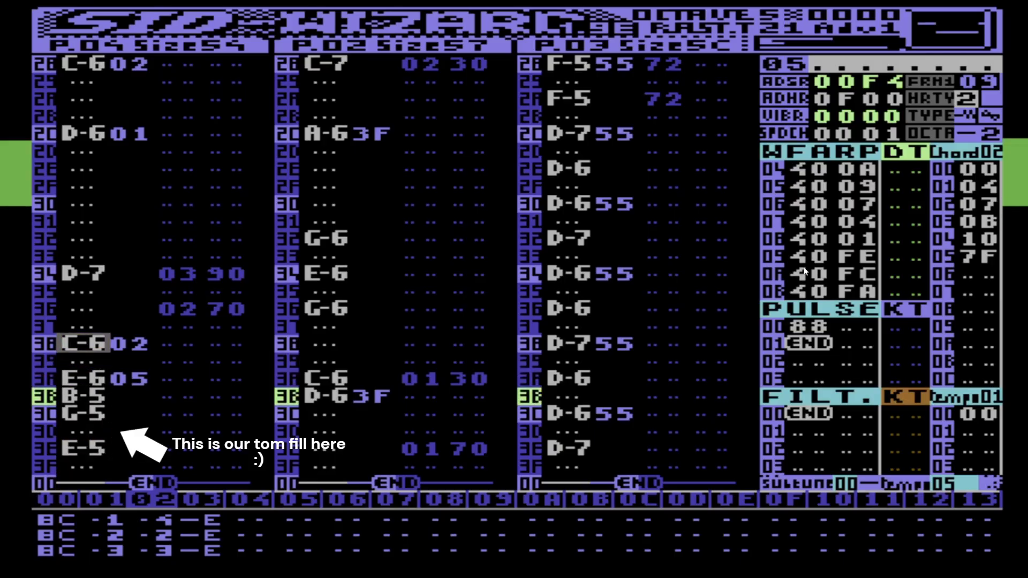
pyautogui.press('Right')
pyautogui.press('Right')
pyautogui.press('Right')
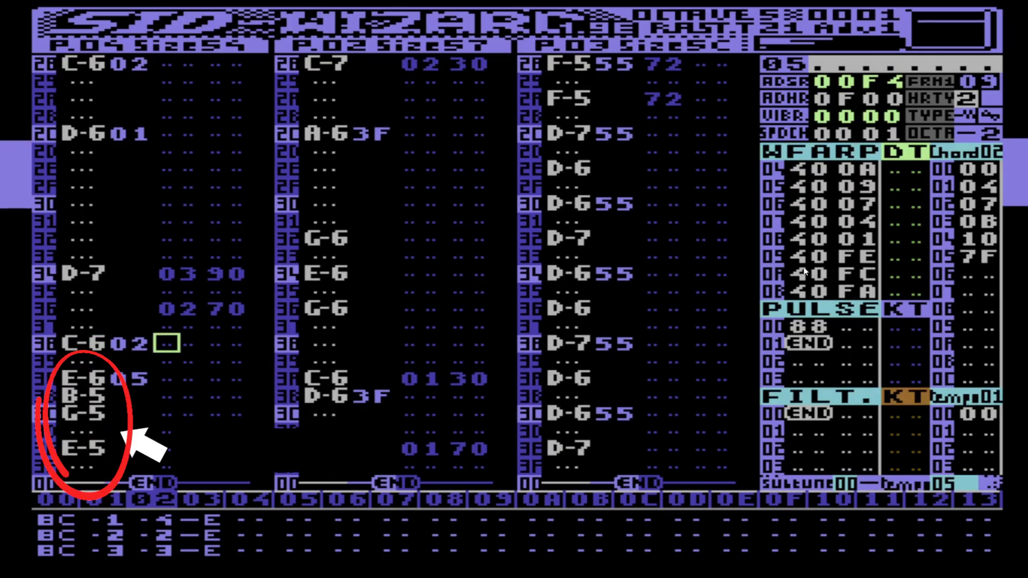
pyautogui.press('Right')
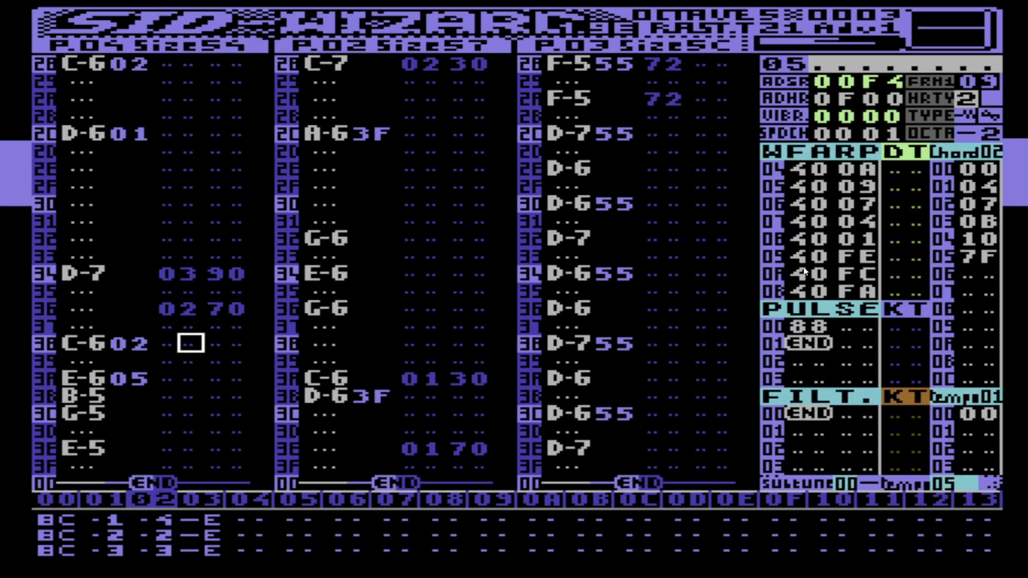
pyautogui.press('F1')
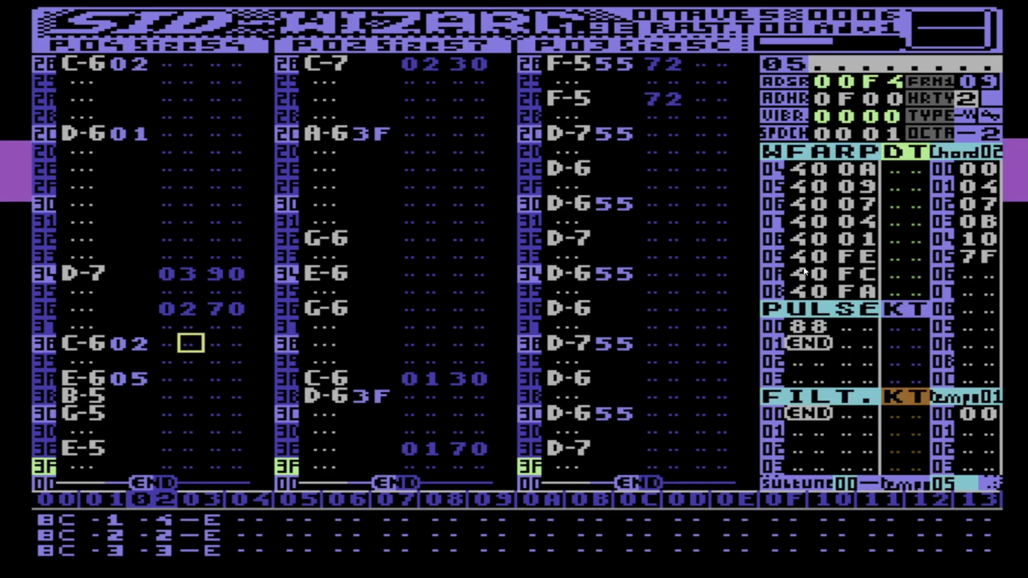
# Assign pattern 5 to the second track's second order position and paste a copy of pattern 2 into it.
pyautogui.press('F4')
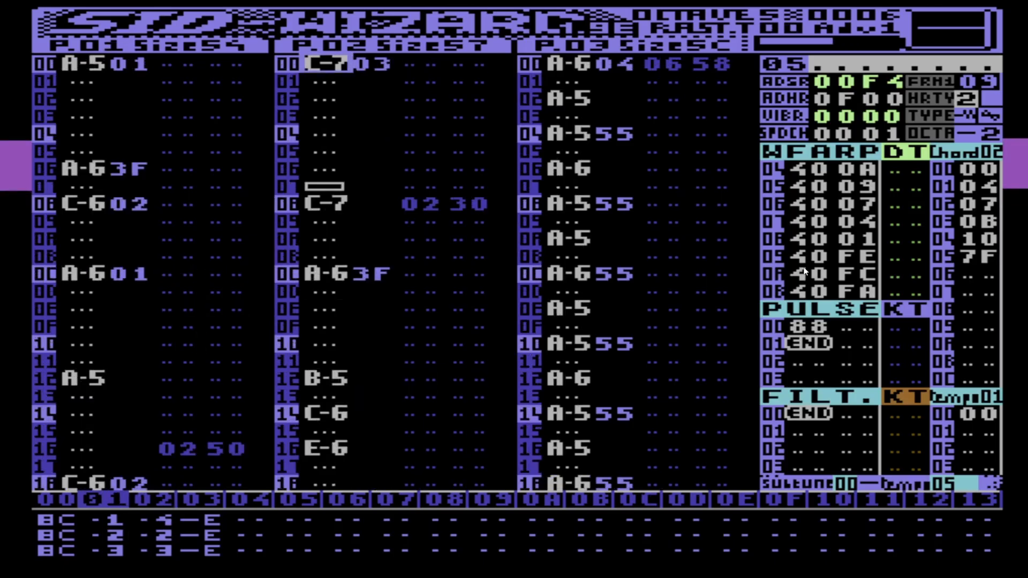
pyautogui.press('+')
pyautogui.press('+')
pyautogui.press('+')
pyautogui.press('-')
pyautogui.press('-')
pyautogui.press('-')
pyautogui.press('F5')
pyautogui.press('Right')
pyautogui.hotkey('shift', 'Return')
pyautogui.press('F5')
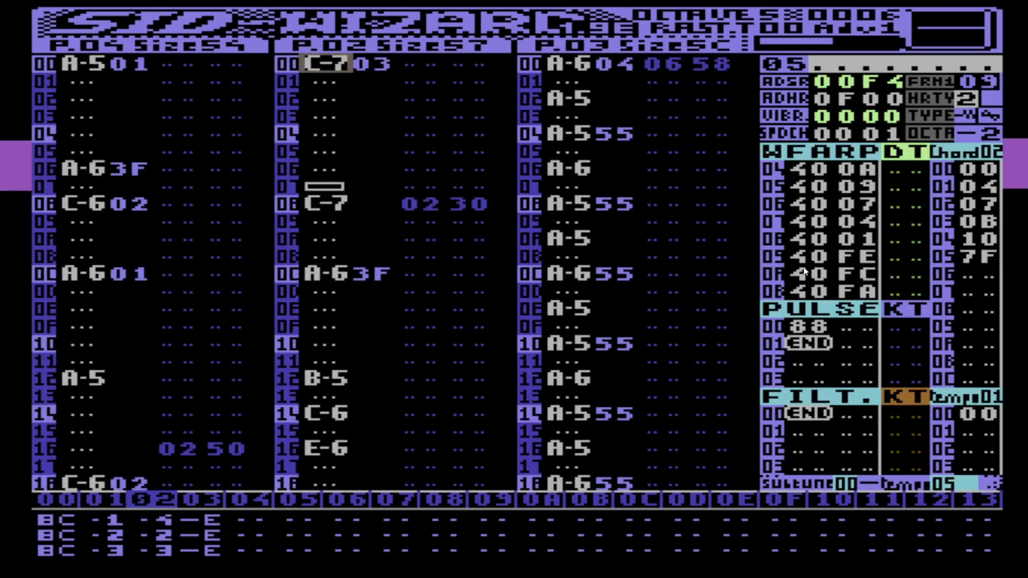
pyautogui.press('F5')
pyautogui.write('5')
pyautogui.press('F5')
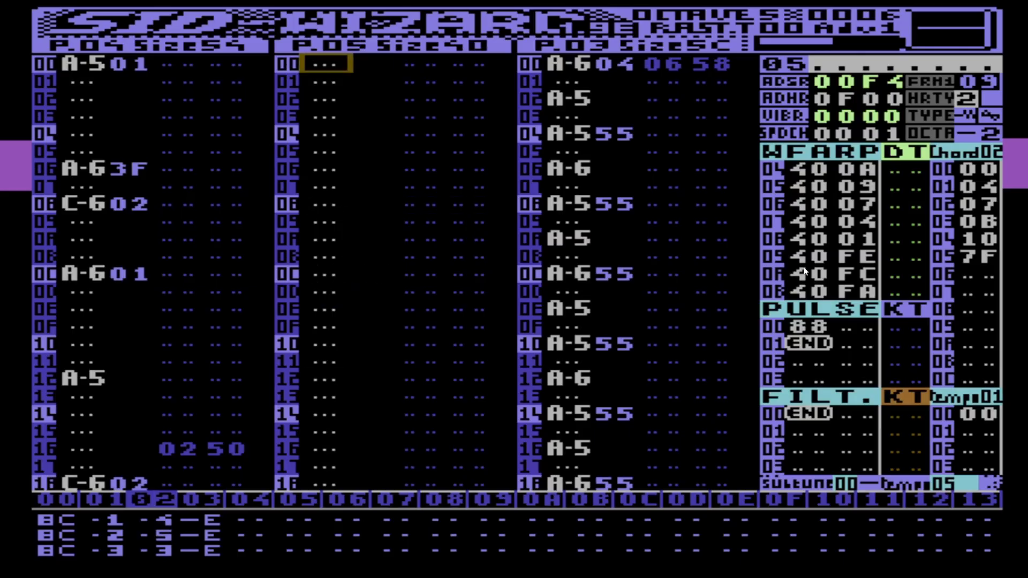
pyautogui.hotkey('ctrl', 'v')
# Play the copied pattern 5, change its note on row 0C to E-7 and switch to instrument 04.
pyautogui.press('F2')
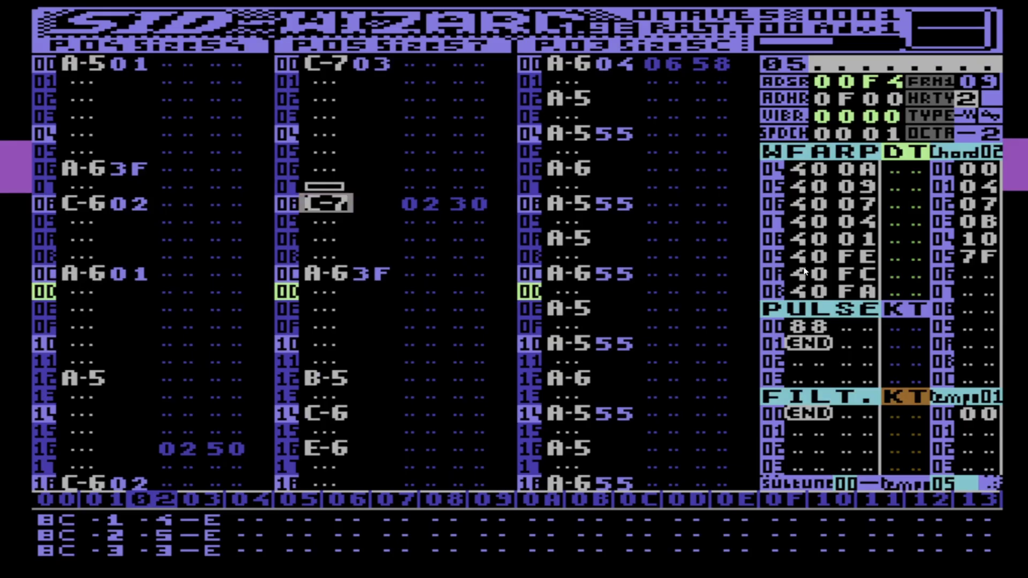
pyautogui.press('Down')
pyautogui.press('Down')
pyautogui.press('Down')
pyautogui.press('Down')
pyautogui.press('p')
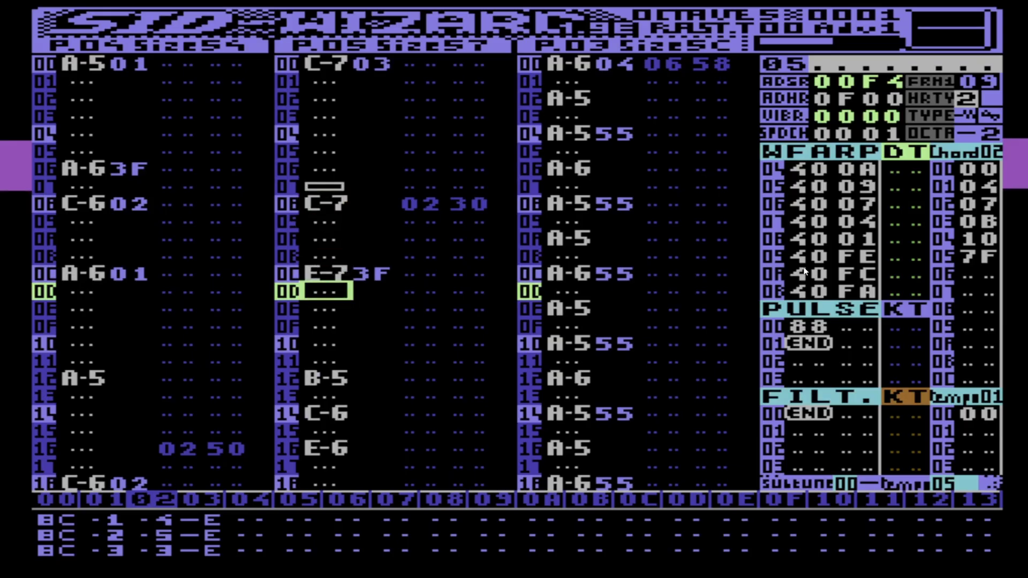
pyautogui.press('-')
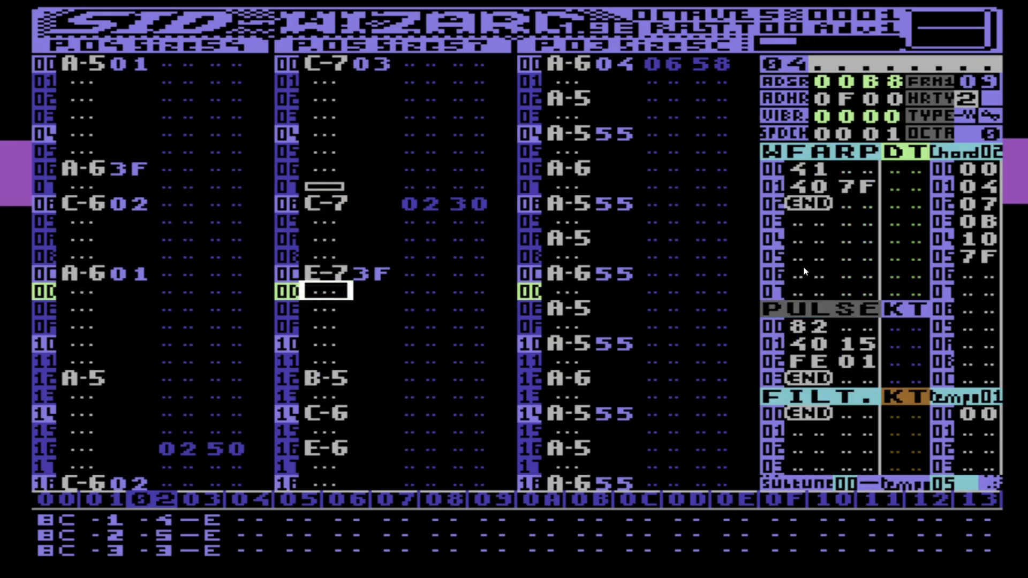
# Switch to instrument 03 and set the effect on row 08 of pattern 5 to 01 40.
pyautogui.press('-')
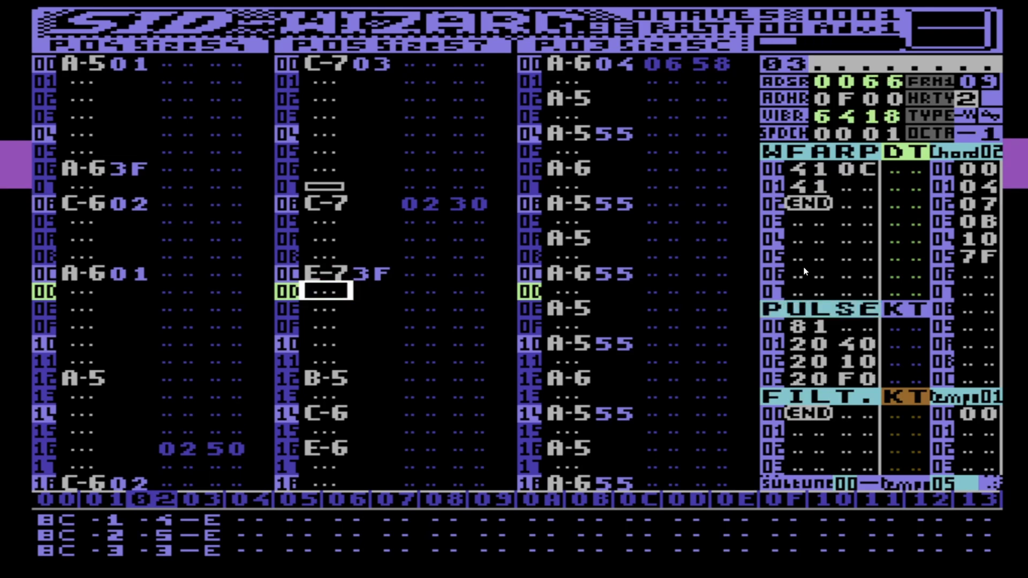
pyautogui.press('Up')
pyautogui.press('Up')
pyautogui.press('Up')
pyautogui.press('Up')
pyautogui.press('Up')
pyautogui.press('Right')
pyautogui.press('Right')
pyautogui.press('Right')
pyautogui.press('Right')
pyautogui.press('Right')
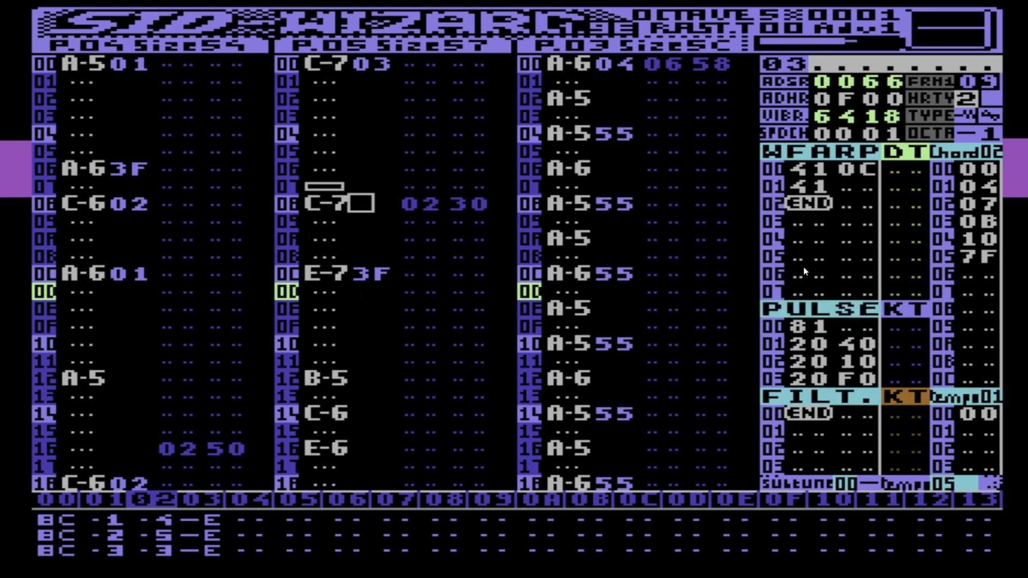
pyautogui.press('Left')
pyautogui.write('1')
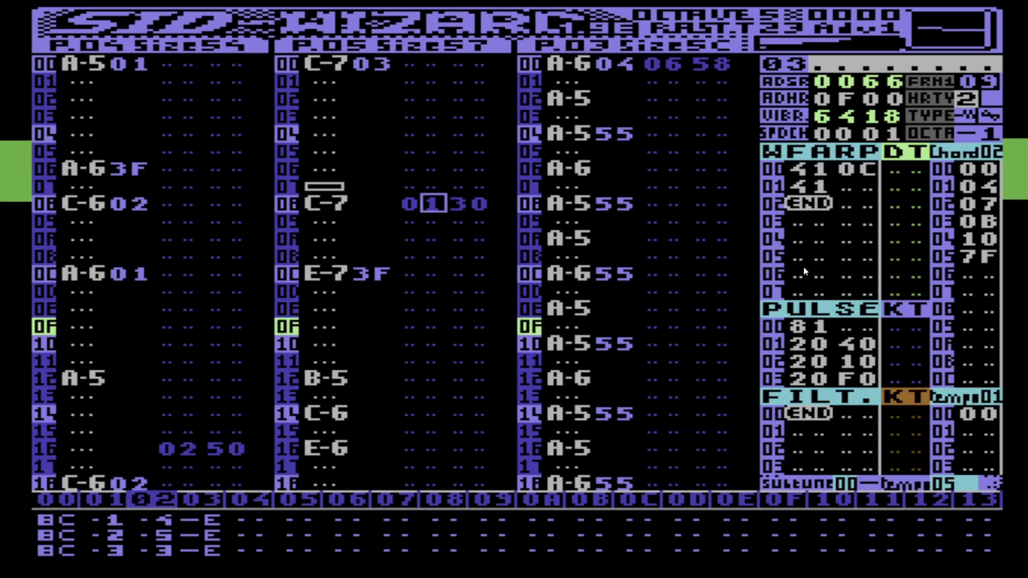
pyautogui.press('Right')
pyautogui.write('4')
pyautogui.press('Right')
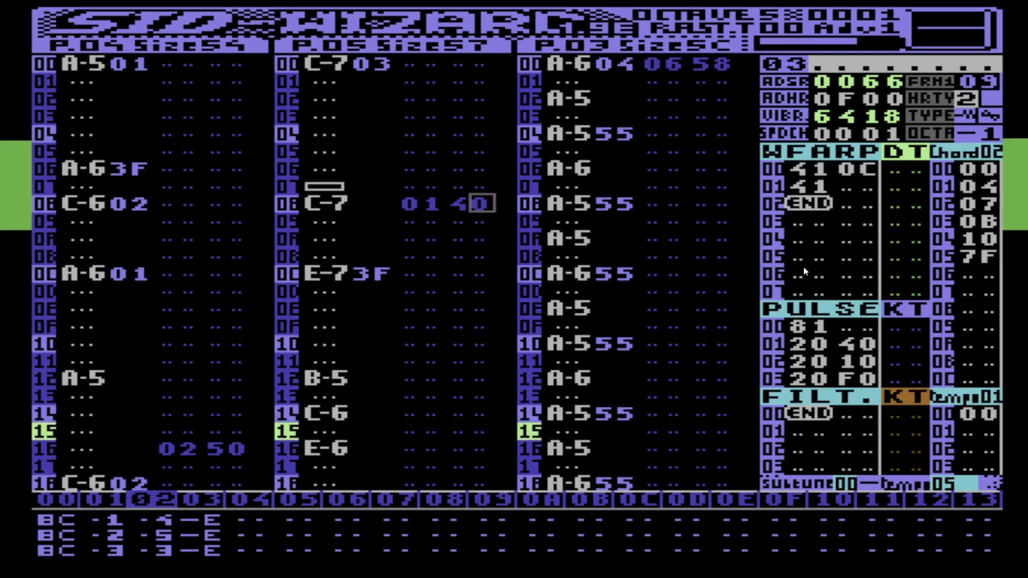
# Change the note on row 12 of pattern 5 to B-6.
pyautogui.press('Down')
pyautogui.press('Down')
pyautogui.press('Down')
pyautogui.press('Down')
pyautogui.press('Down')
pyautogui.press('Down')
pyautogui.press('Down')
pyautogui.press('Left')
pyautogui.press('Left')
pyautogui.press('Left')
pyautogui.press('Left')
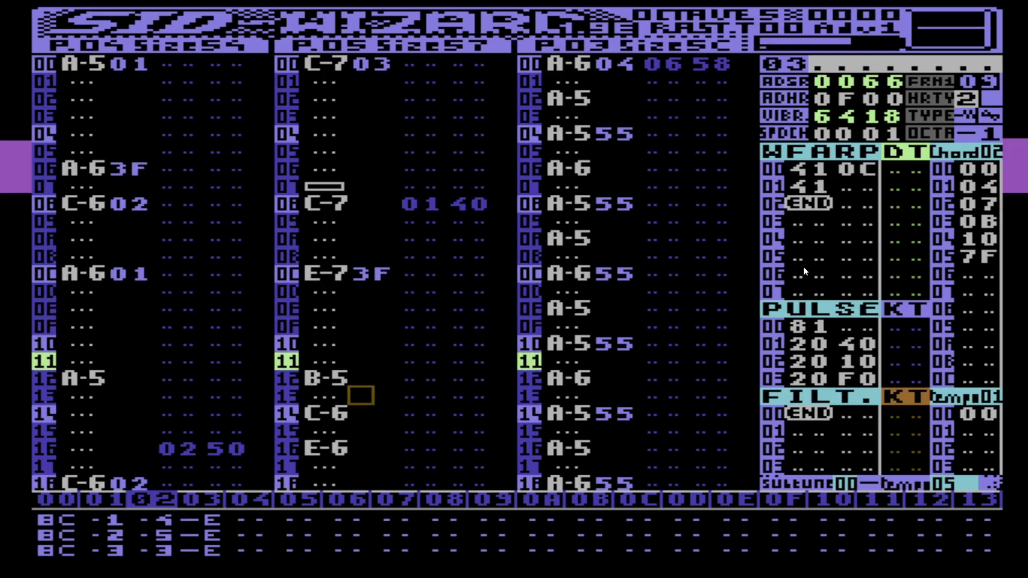
pyautogui.press('Left')
pyautogui.press('Up')
pyautogui.press('u')
pyautogui.press('Down')
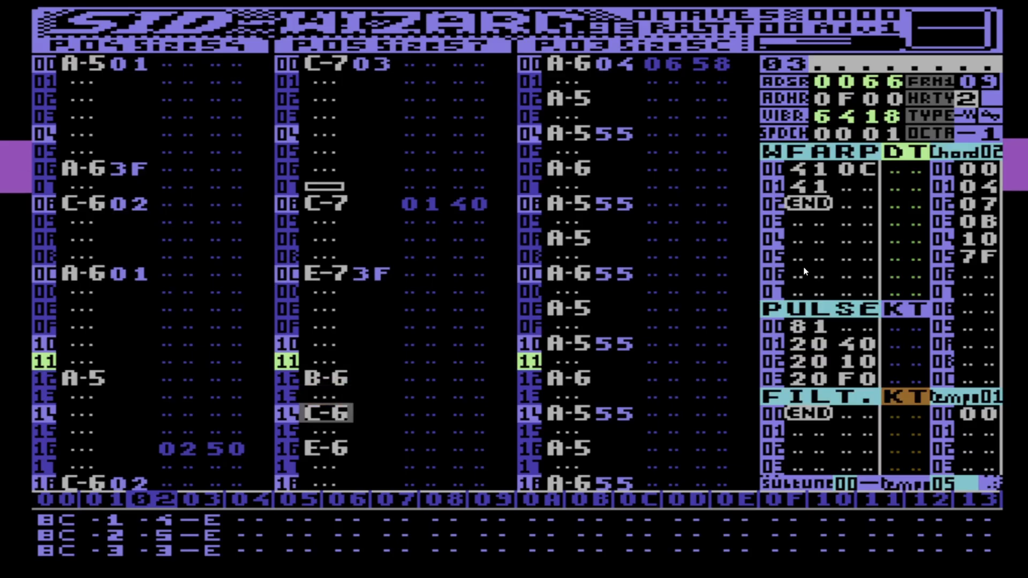
# Enter G-6 on row 14, D-6 on row 16 and E-6 on row 17 of pattern 5.
pyautogui.press('Down')
pyautogui.press('Up')
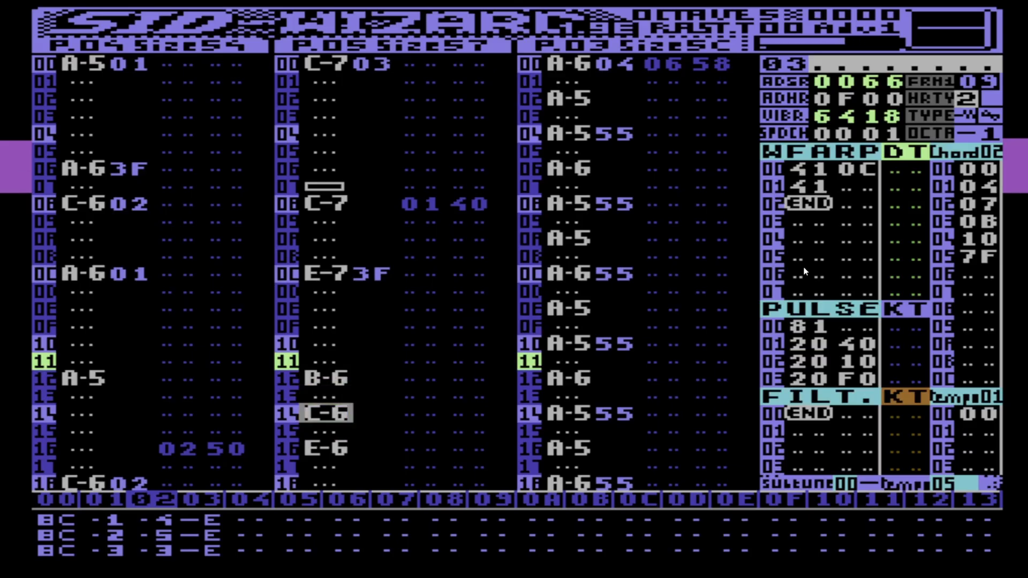
pyautogui.press('t')
pyautogui.press('Down')
pyautogui.press('w')
pyautogui.press('e')
pyautogui.press('Up')
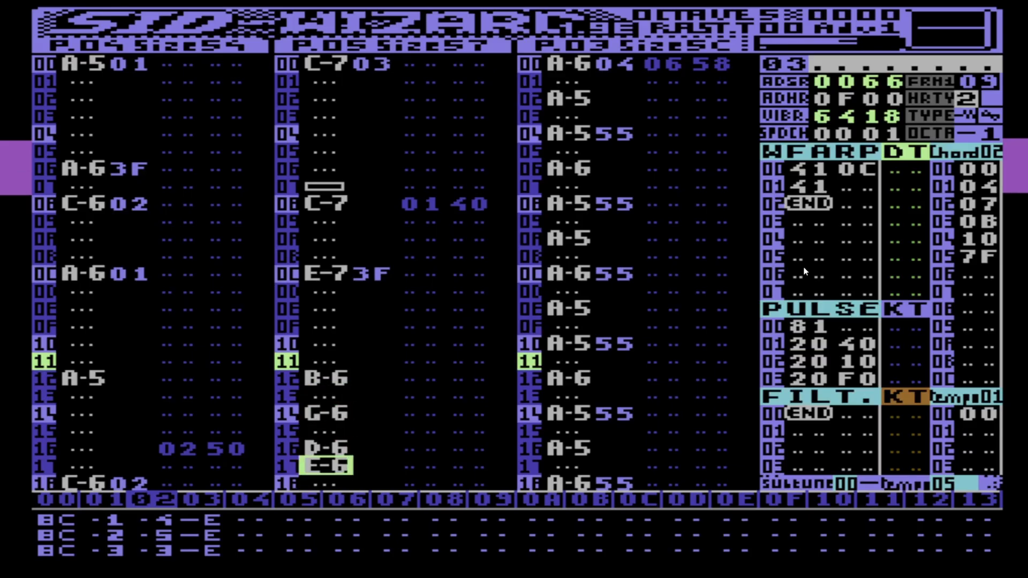
# Add 3F to the E-6 on row 17 and the effect 01 50 to the D-6 on row 16.
pyautogui.press('Up')
pyautogui.press('Right')
pyautogui.write('3f')
pyautogui.press('Up')
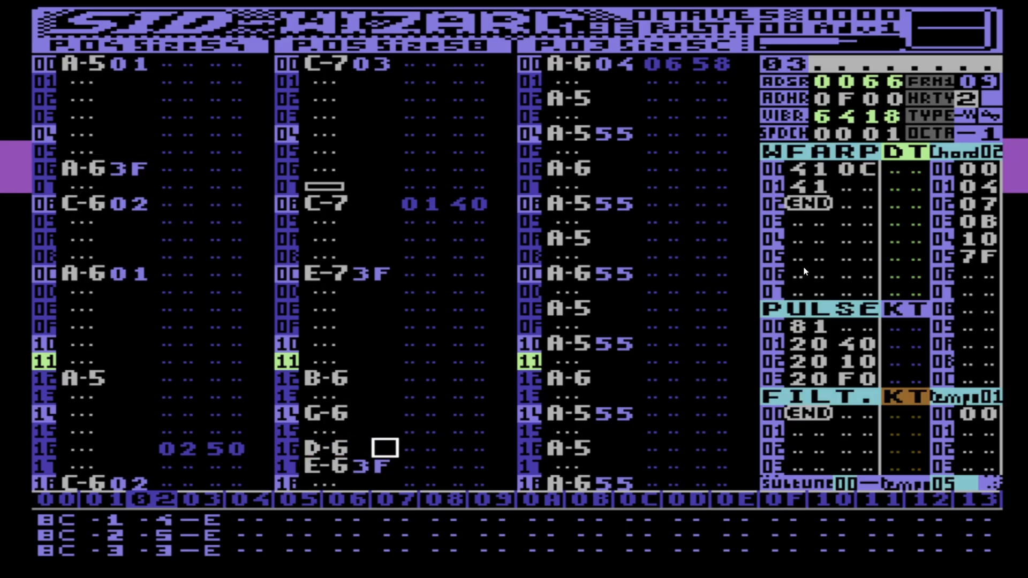
pyautogui.write('0150')
pyautogui.press('Up')
pyautogui.press('Up')
pyautogui.press('Up')
pyautogui.press('Up')
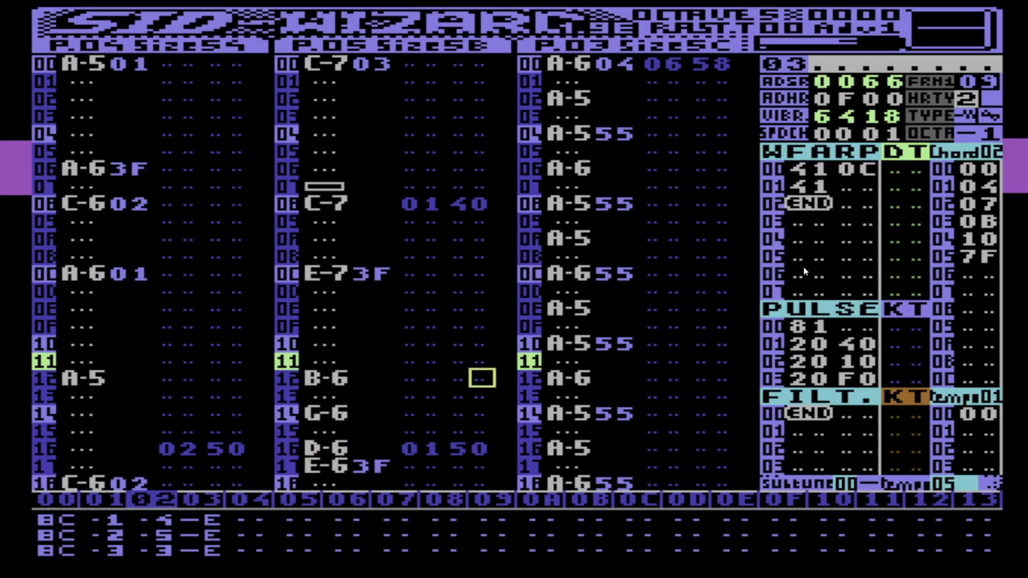
pyautogui.press('Up')
pyautogui.press('Up')
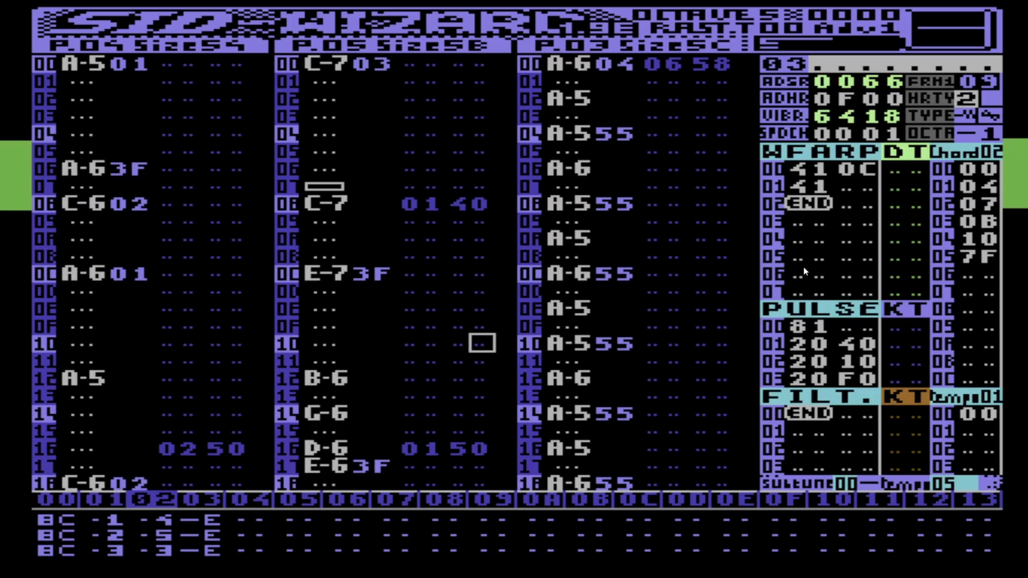
# Delete the F-6 note from row 1B of pattern 5.
pyautogui.press('Down')
pyautogui.press('Down')
pyautogui.press('Down')
pyautogui.press('Down')
pyautogui.press('Down')
pyautogui.press('Down')
pyautogui.press('Down')
pyautogui.press('Down')
pyautogui.press('Down')
pyautogui.press('Down')
pyautogui.press('Down')
pyautogui.press('Down')
pyautogui.press('Down')
pyautogui.press('Left')
pyautogui.press('Left')
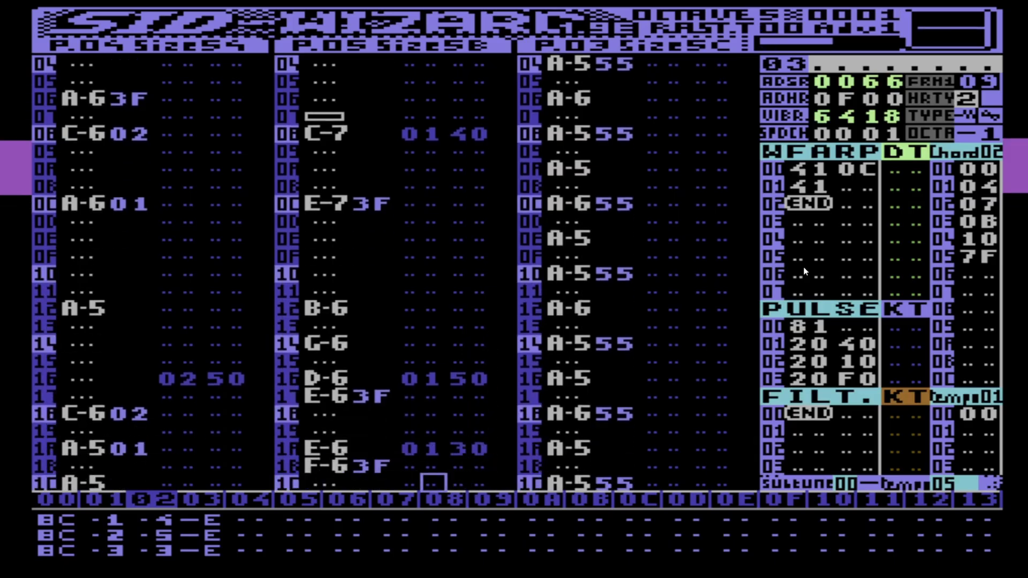
pyautogui.press('Left')
pyautogui.press('Up')
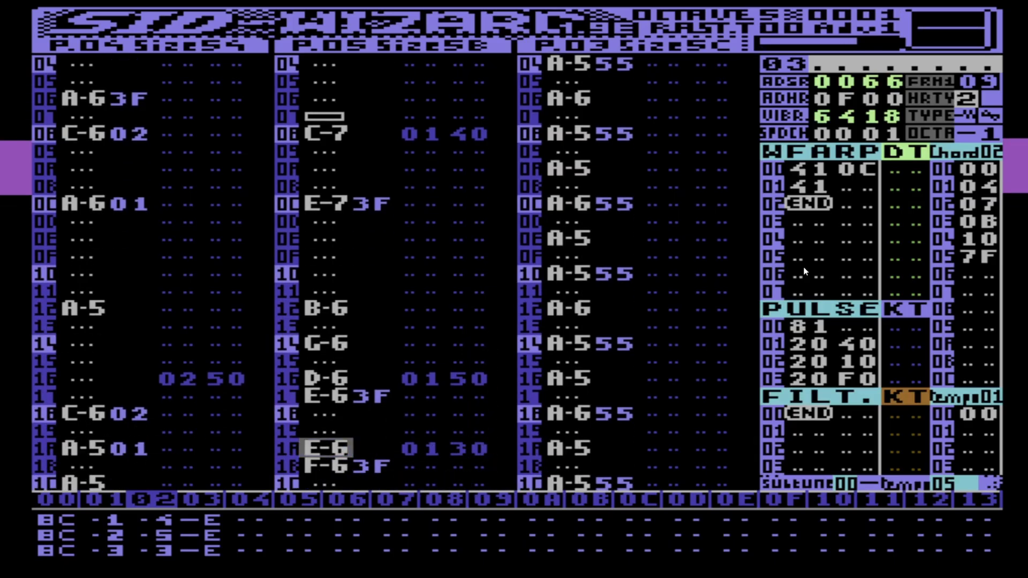
pyautogui.press('Down')
pyautogui.press('Delete')
# Change the row 1A note to D-6 and clear row 1B's 3F and row 1A's 01 30 effect.
pyautogui.press('Right')
pyautogui.press('Left')
pyautogui.press('Up')
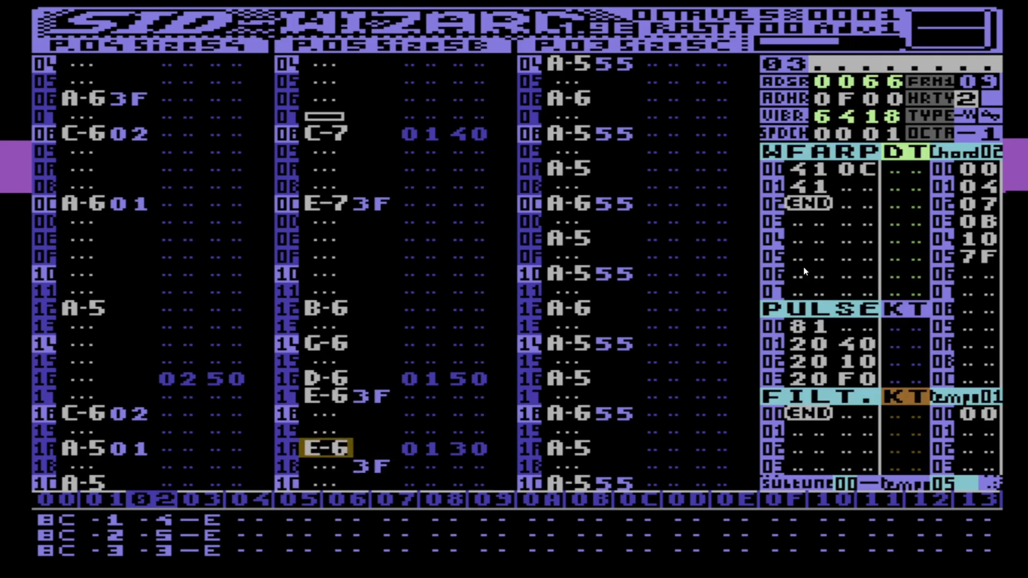
pyautogui.press('e')
pyautogui.press('Up')
pyautogui.press('w')
pyautogui.press('Right')
pyautogui.press('Delete')
pyautogui.press('Right')
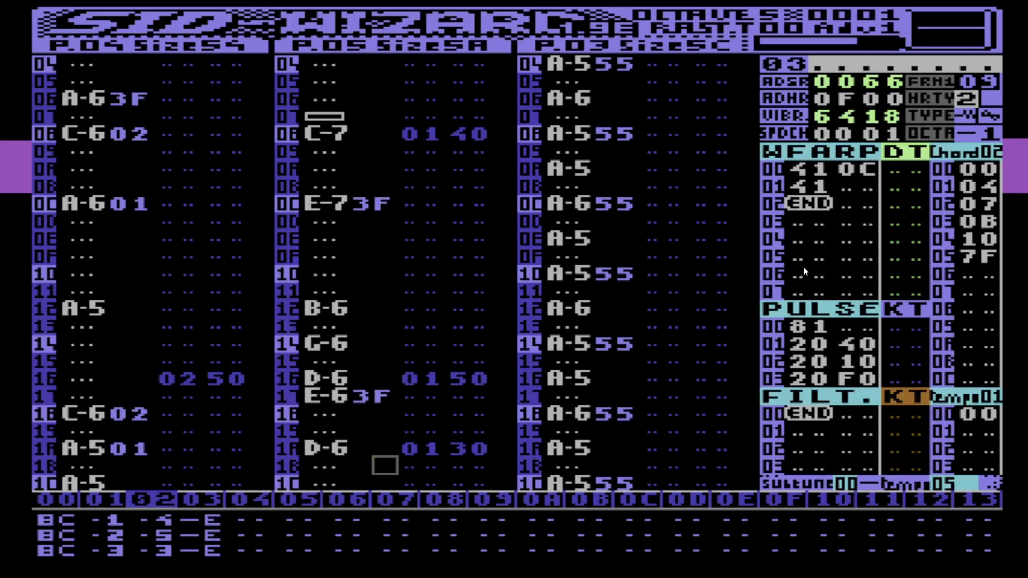
pyautogui.press('Delete')
pyautogui.press('Right')
# Change the note on row 20 of pattern 5 to C-6.
pyautogui.press('Down')
pyautogui.press('Down')
pyautogui.press('Down')
pyautogui.press('Down')
pyautogui.press('Down')
pyautogui.press('Down')
pyautogui.press('Down')
pyautogui.press('Down')
pyautogui.press('Down')
pyautogui.press('Down')
pyautogui.press('Down')
pyautogui.press('Down')
pyautogui.press('Down')
pyautogui.press('Down')
pyautogui.press('Down')
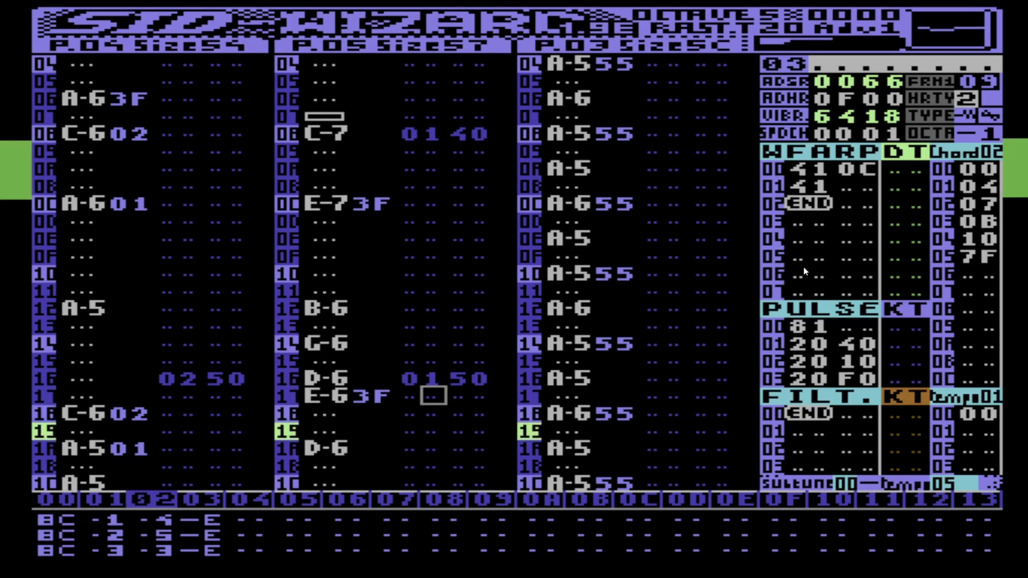
pyautogui.press('Up')
pyautogui.press('Up')
pyautogui.press('Up')
pyautogui.press('Up')
pyautogui.press('Up')
pyautogui.press('Up')
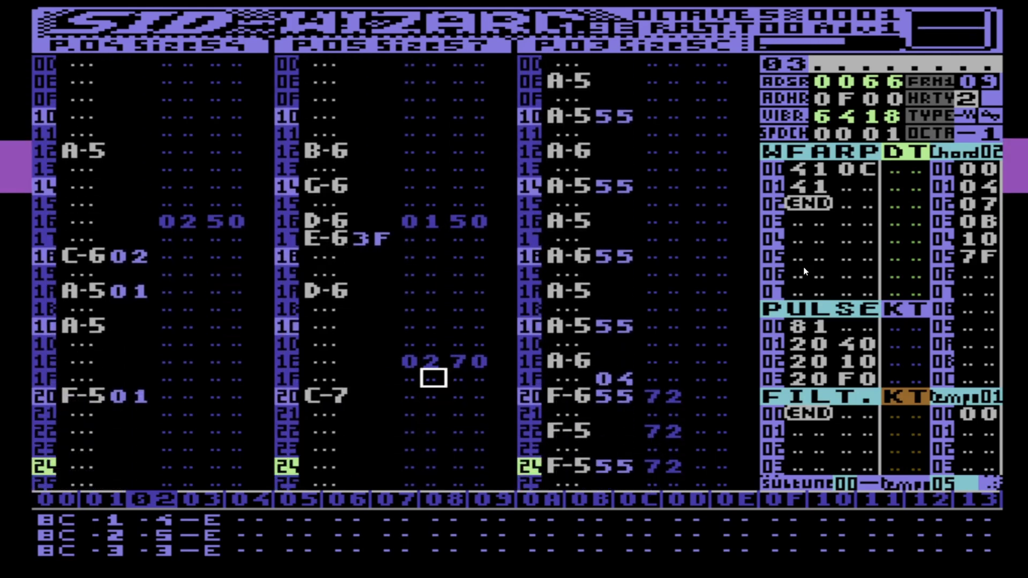
pyautogui.press('Left')
pyautogui.press('Left')
pyautogui.press('Down')
pyautogui.press('Down')
pyautogui.press('Up')
pyautogui.press('q')
# Go back to row 1A and play the reworked melody through row 20.
pyautogui.press('Up')
pyautogui.press('Up')
pyautogui.press('Up')
pyautogui.press('Up')
pyautogui.press('Up')
pyautogui.press('Up')
pyautogui.press('Up')
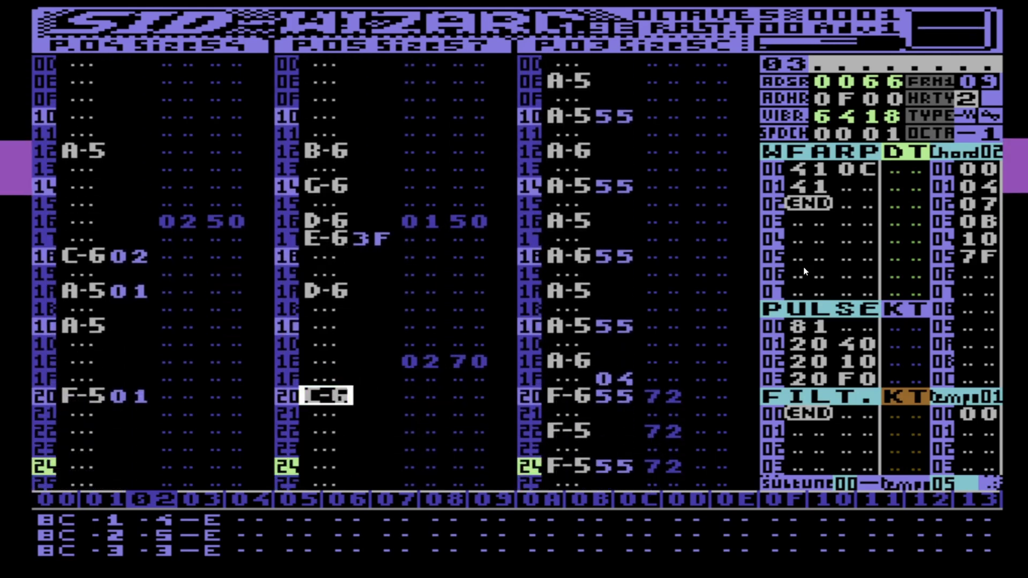
pyautogui.press('F4')
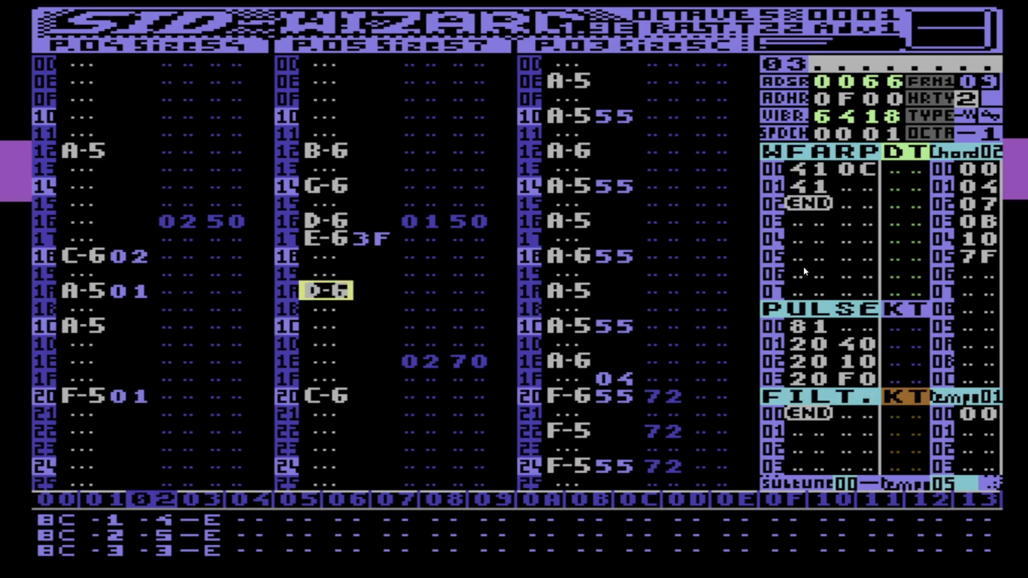
# Change the note on row 28 of pattern 5 to E-6.
pyautogui.press('Down')
pyautogui.press('Down')
pyautogui.press('Down')
pyautogui.press('Down')
pyautogui.press('Down')
pyautogui.press('Down')
pyautogui.press('Down')
pyautogui.press('Down')
pyautogui.press('Down')
pyautogui.press('Down')
pyautogui.press('Down')
pyautogui.press('Down')
pyautogui.press('Down')
pyautogui.press('Down')
pyautogui.press('Down')
pyautogui.press('Down')
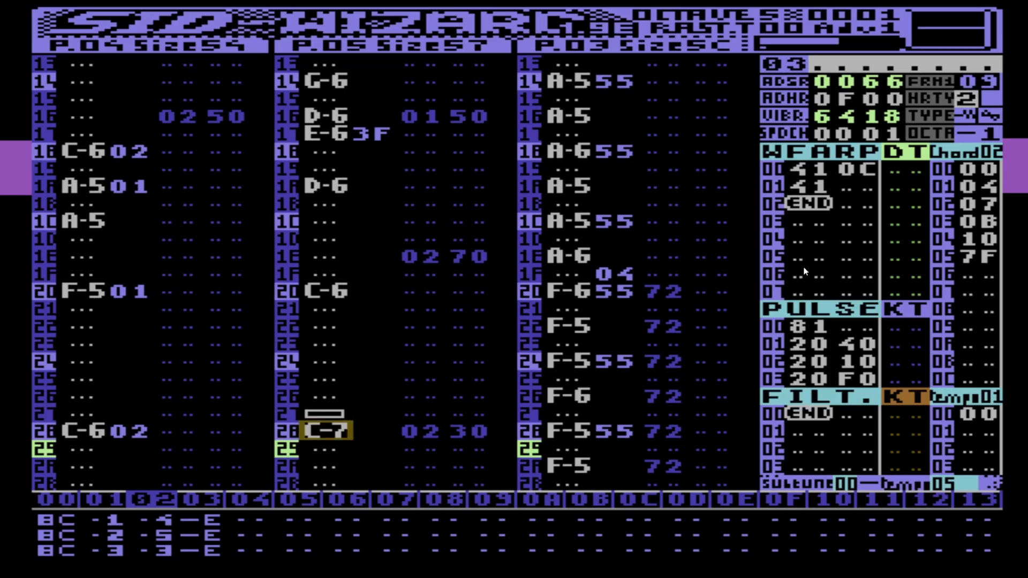
pyautogui.press('e')
# Play back the section of pattern 5 around the changed note on row 28.
pyautogui.press('Up')
pyautogui.press('Up')
pyautogui.press('Up')
pyautogui.press('Up')
pyautogui.press('Up')
pyautogui.press('Up')
pyautogui.press('Up')
pyautogui.press('Up')
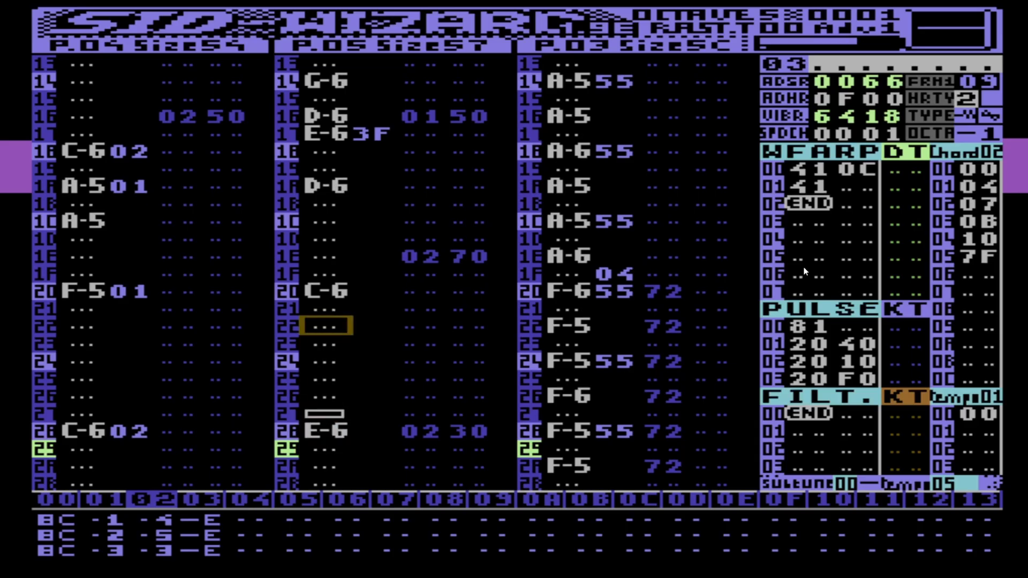
pyautogui.press('F4')
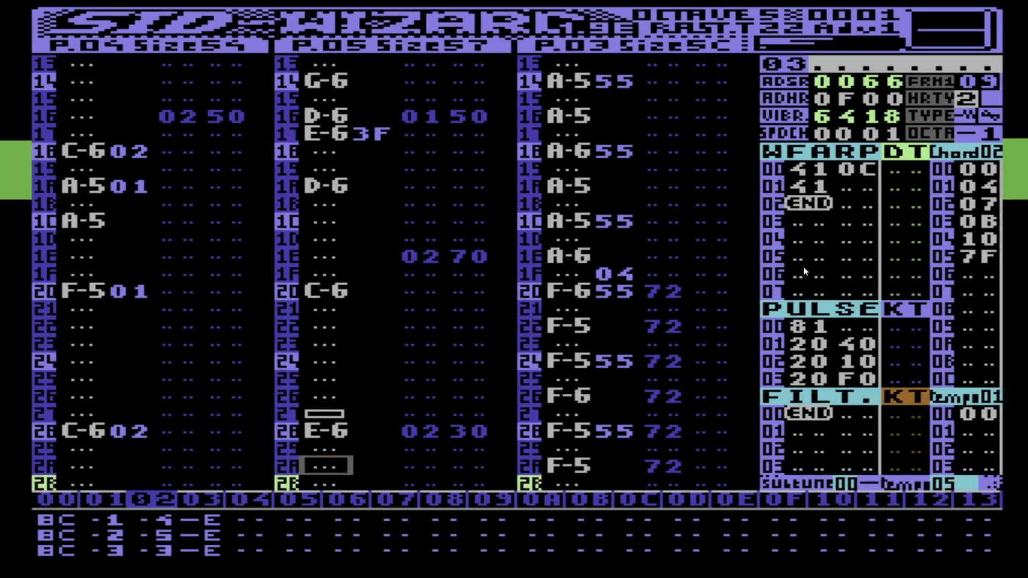
# Change the note on row 2C of pattern 5 to G-6 and play the song back.
pyautogui.press('F4')
pyautogui.press('Up')
pyautogui.press('Up')
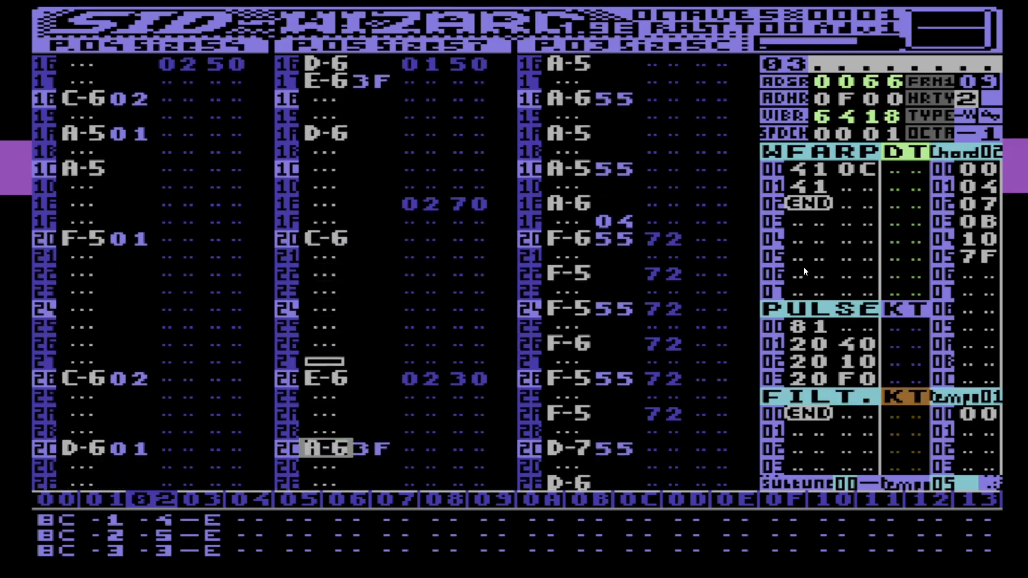
pyautogui.press('g')
pyautogui.press('Up')
pyautogui.press('Up')
pyautogui.press('F2')
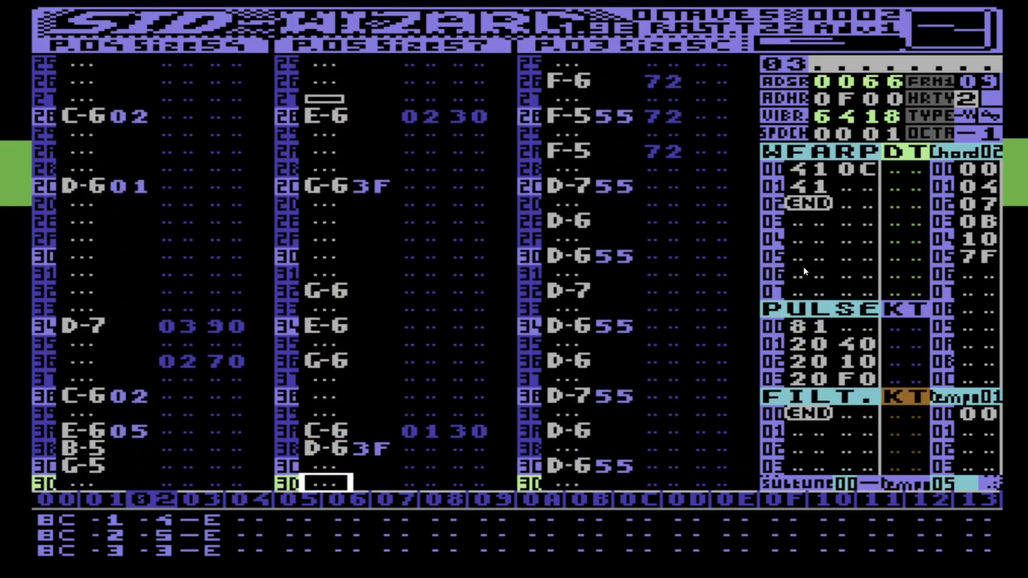
# Remove four rows of pattern 5 so the C-6 and D-6 slide starting on row 3A moves up to rows 36 and 37.
pyautogui.press('F4')
pyautogui.press('Up')
pyautogui.press('Up')
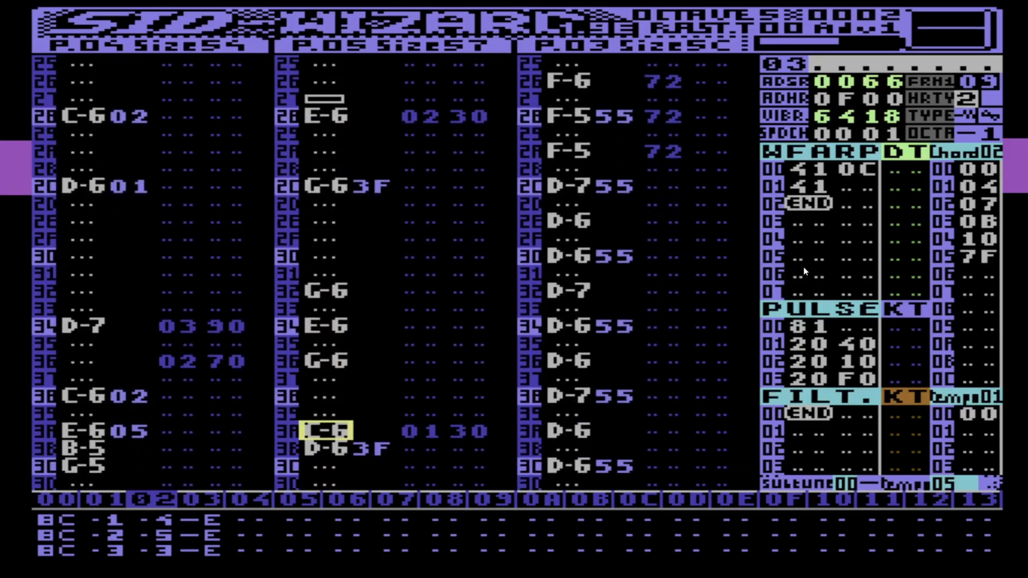
pyautogui.press('Up')
pyautogui.press('Up')
pyautogui.press('Up')
pyautogui.press('Up')
pyautogui.press('BackSpace')
pyautogui.press('BackSpace')
pyautogui.press('BackSpace')
pyautogui.press('BackSpace')
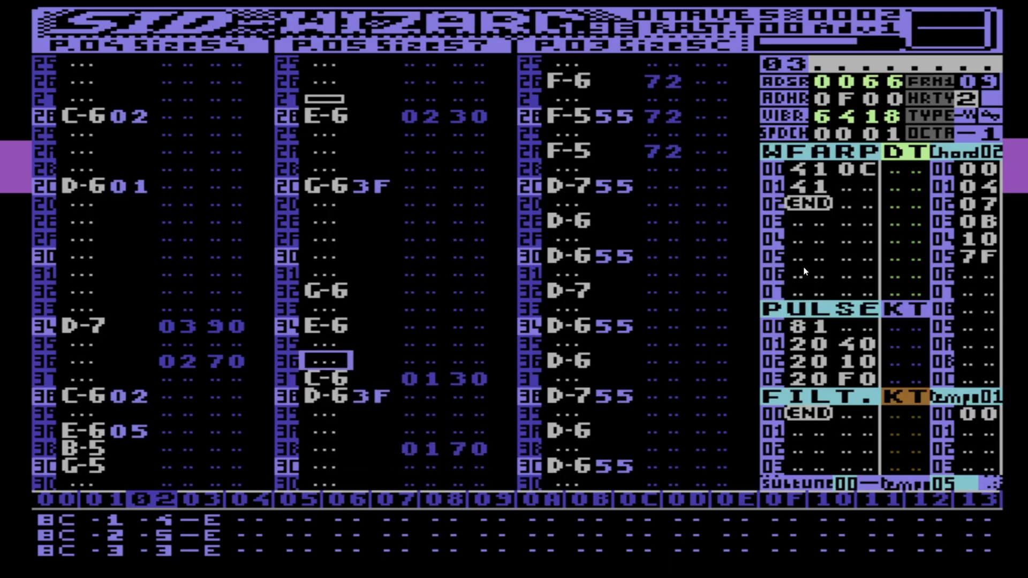
pyautogui.press('Down')
pyautogui.press('Down')
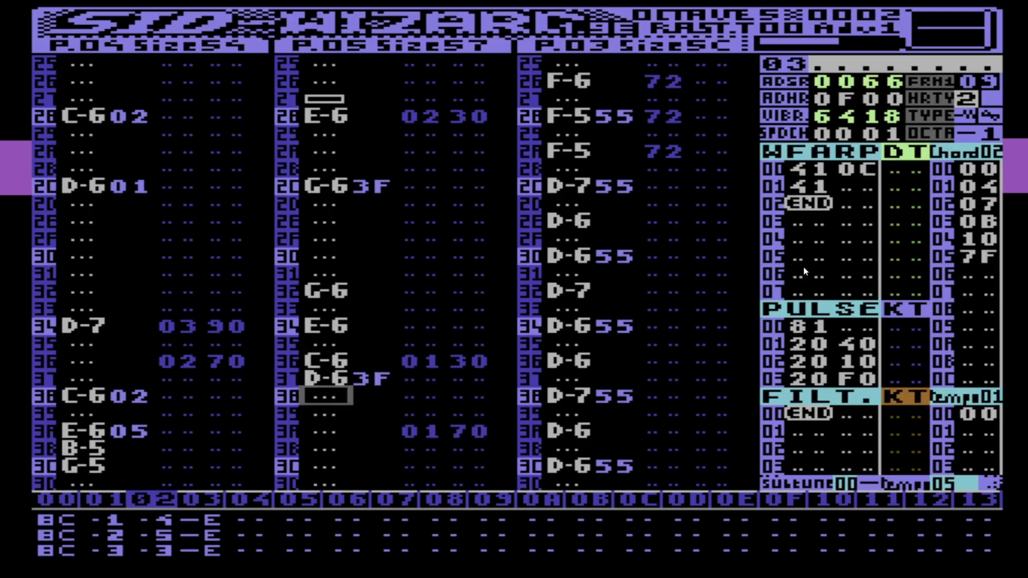
# Add a note-off on row 3A of pattern 5 and play back the end of the pattern.
pyautogui.press('Down')
pyautogui.press('Down')
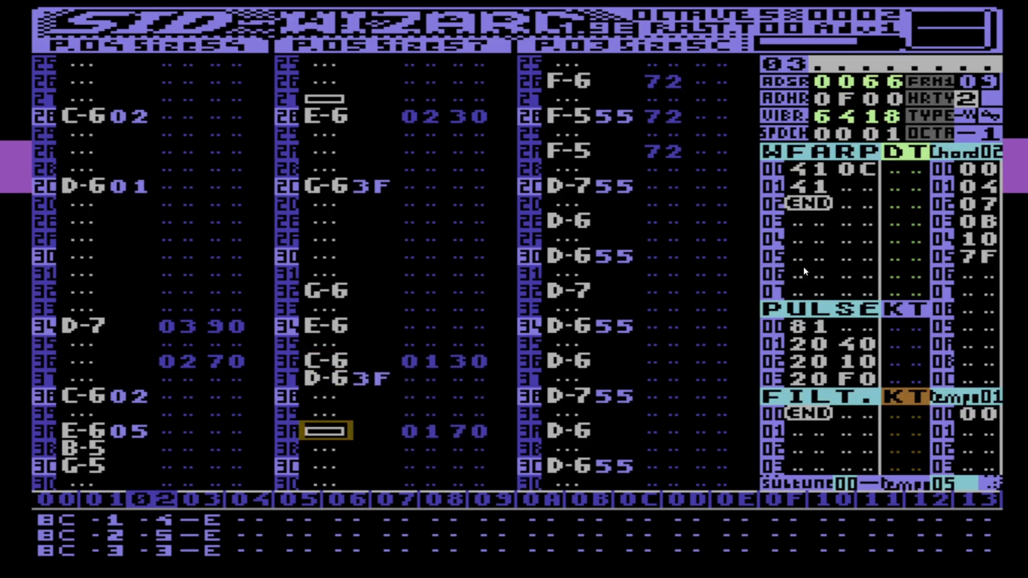
pyautogui.press('Up')
pyautogui.press('Up')
pyautogui.press('Up')
pyautogui.press('Up')
pyautogui.press('Up')
pyautogui.press('Up')
pyautogui.press('Up')
pyautogui.press('Up')
pyautogui.press('F2')
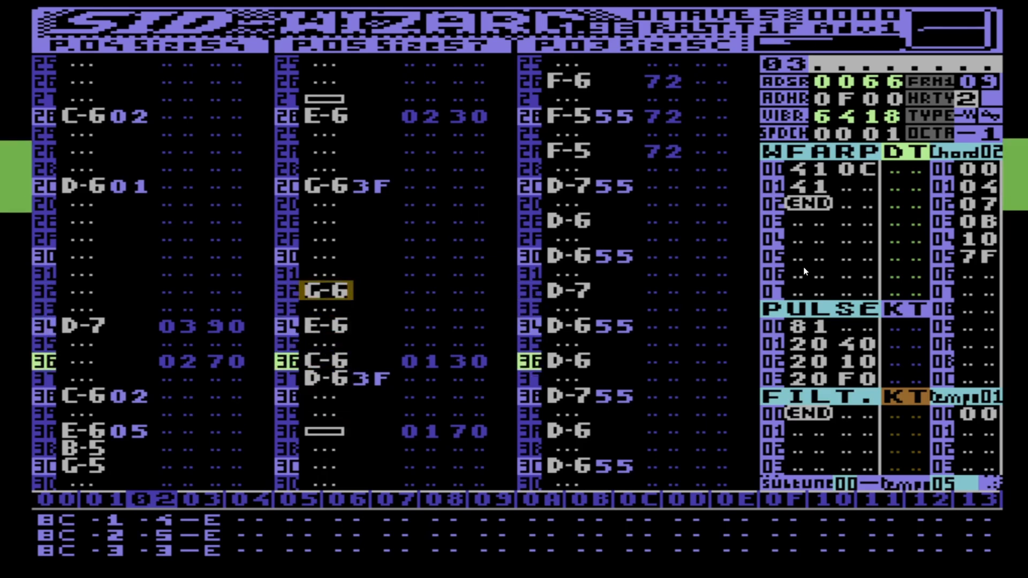
pyautogui.press('F4')
# Look over the rows of pattern 5 from row 33 to the end of the pattern.
pyautogui.press('Down')
pyautogui.press('Down')
pyautogui.press('Down')
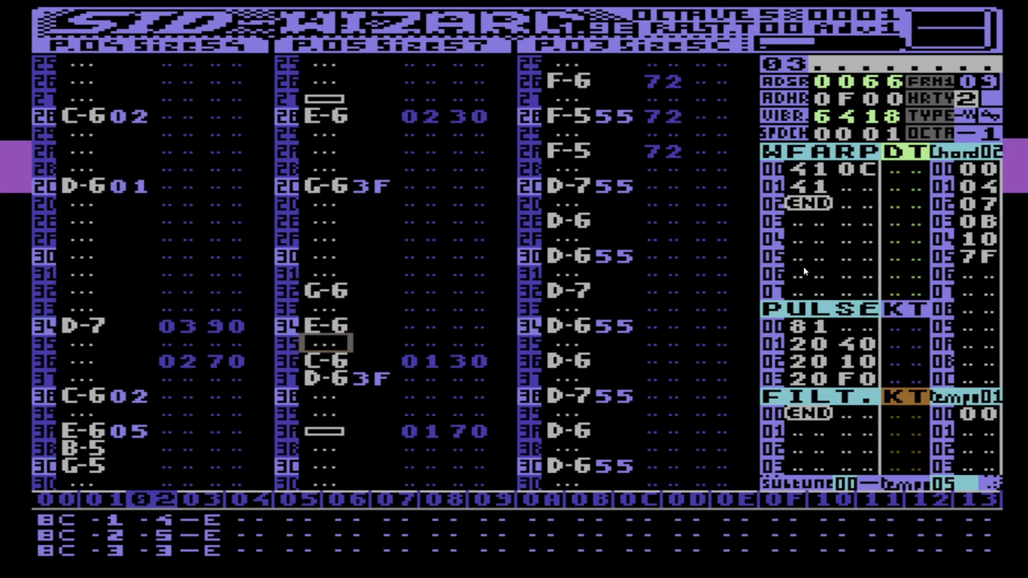
pyautogui.press('Down')
pyautogui.press('Down')
pyautogui.press('Down')
pyautogui.press('Down')
pyautogui.press('Down')
pyautogui.press('Down')
pyautogui.press('Down')
pyautogui.press('Down')
pyautogui.press('Down')
pyautogui.press('Up')
pyautogui.press('Up')
pyautogui.press('Up')
pyautogui.press('Up')
pyautogui.press('Up')
pyautogui.press('Down')
pyautogui.press('Down')
pyautogui.press('Down')
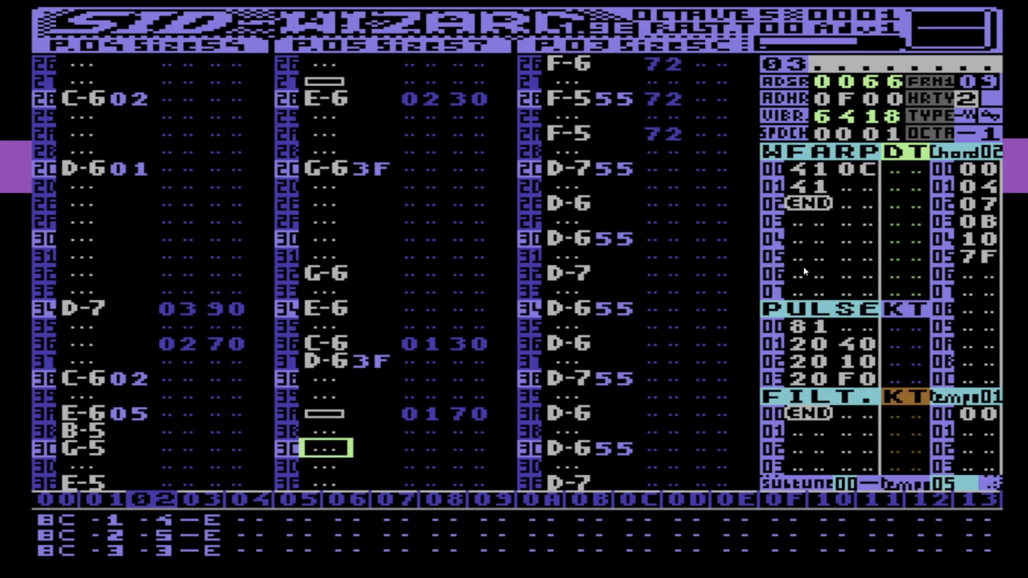
pyautogui.press('Down')
pyautogui.press('Down')
pyautogui.press('Down')
pyautogui.press('Down')
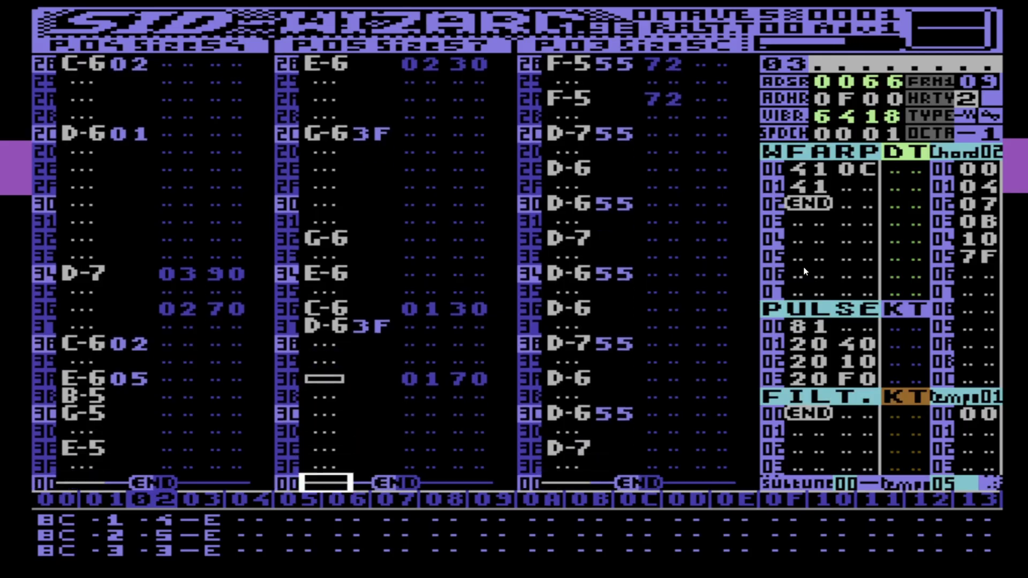
pyautogui.press('Up')
pyautogui.press('Up')
pyautogui.press('Up')
pyautogui.press('Up')
pyautogui.press('Up')
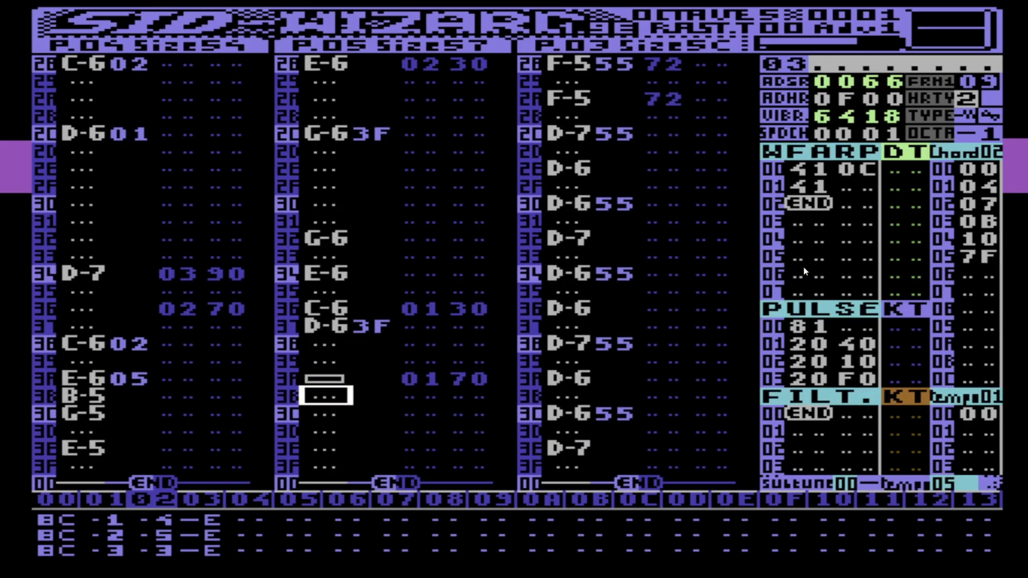
# Copy pattern 3 into the new pattern 6 and use it as the second entry of the third track's sequence.
pyautogui.press('Tab')
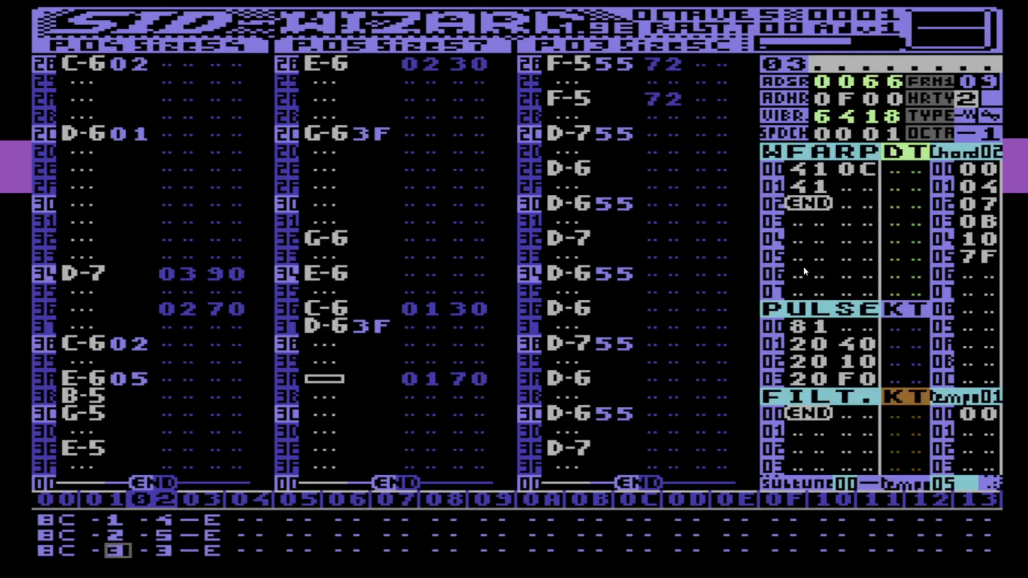
pyautogui.press('Return')
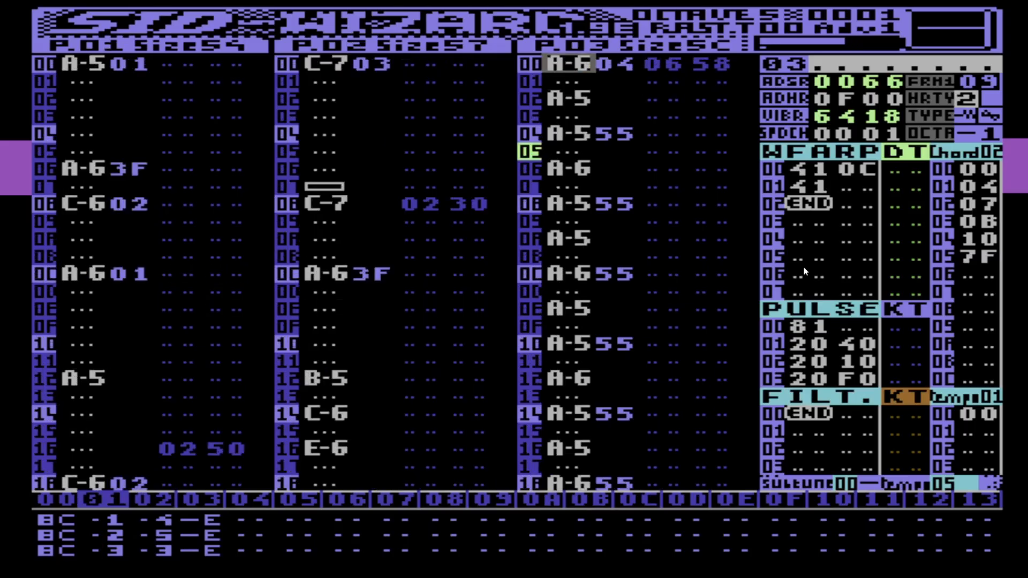
pyautogui.press('Tab')
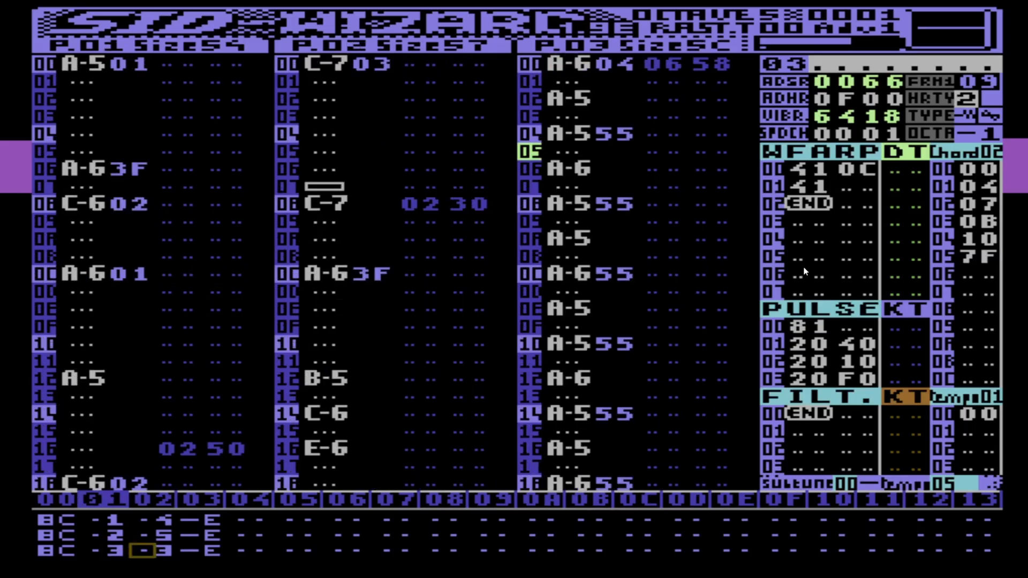
pyautogui.press('Return')
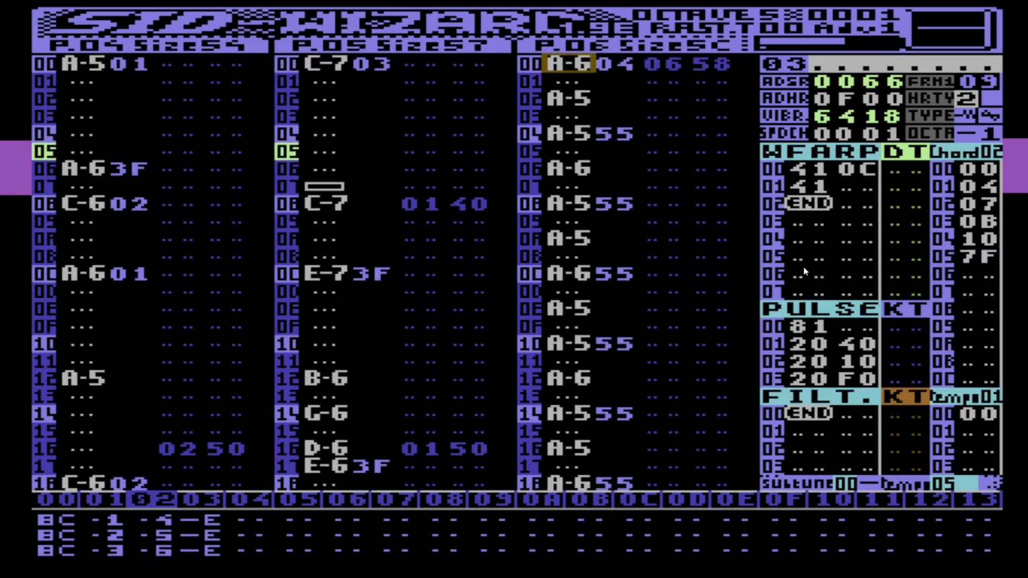
# Change the note on row 38 near the end of pattern 6 to D-6.
pyautogui.press('Down')
pyautogui.press('Down')
pyautogui.press('Down')
pyautogui.press('Down')
pyautogui.press('Down')
pyautogui.press('Down')
pyautogui.press('Down')
pyautogui.press('Down')
pyautogui.press('Down')
pyautogui.press('Down')
pyautogui.press('Down')
pyautogui.press('Down')
pyautogui.press('Down')
pyautogui.press('Down')
pyautogui.press('Down')
pyautogui.press('Down')
pyautogui.press('Down')
pyautogui.press('Down')
pyautogui.press('Down')
pyautogui.press('Down')
pyautogui.press('Down')
pyautogui.press('Down')
pyautogui.press('Down')
pyautogui.press('Down')
pyautogui.press('Down')
pyautogui.press('Down')
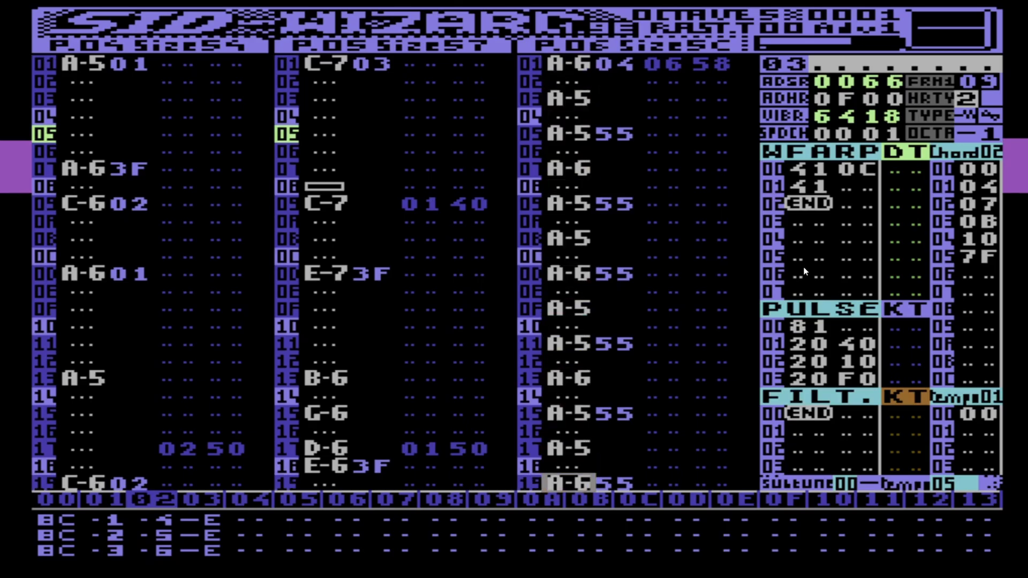
pyautogui.press('Down')
pyautogui.press('Down')
pyautogui.press('Down')
pyautogui.press('Down')
pyautogui.press('Down')
pyautogui.press('Down')
pyautogui.press('Down')
pyautogui.press('Down')
pyautogui.press('Down')
pyautogui.press('Down')
pyautogui.press('Down')
pyautogui.press('Down')
pyautogui.press('Down')
pyautogui.press('Down')
pyautogui.press('Down')
pyautogui.press('Down')
pyautogui.press('Down')
pyautogui.press('Down')
pyautogui.press('Down')
pyautogui.press('Down')
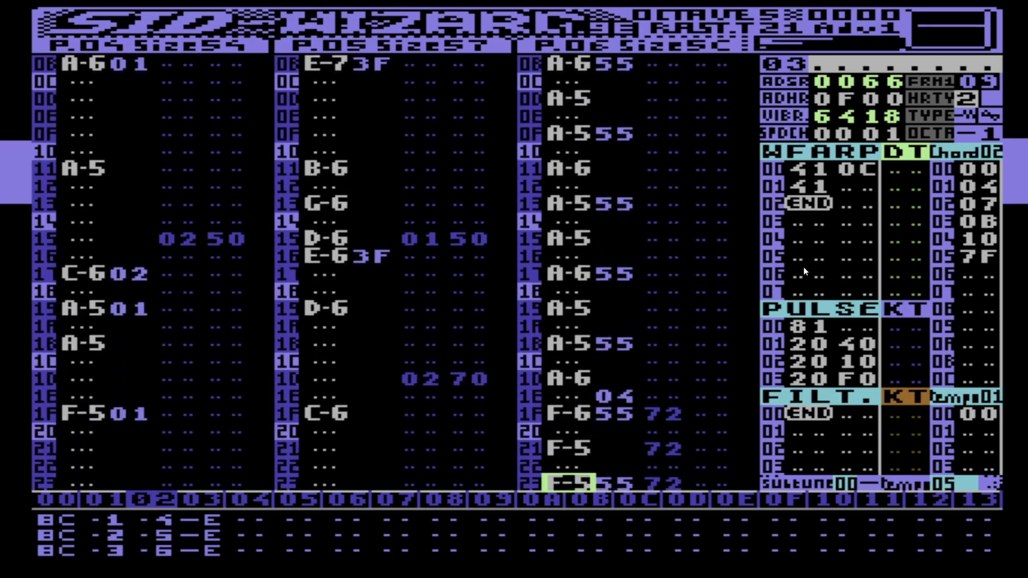
pyautogui.press('Down')
pyautogui.press('Down')
pyautogui.press('Down')
pyautogui.press('Down')
pyautogui.press('Down')
pyautogui.press('Down')
pyautogui.press('Down')
pyautogui.press('Down')
pyautogui.press('Down')
pyautogui.press('Down')
pyautogui.press('Down')
pyautogui.press('Down')
pyautogui.press('Down')
pyautogui.press('Down')
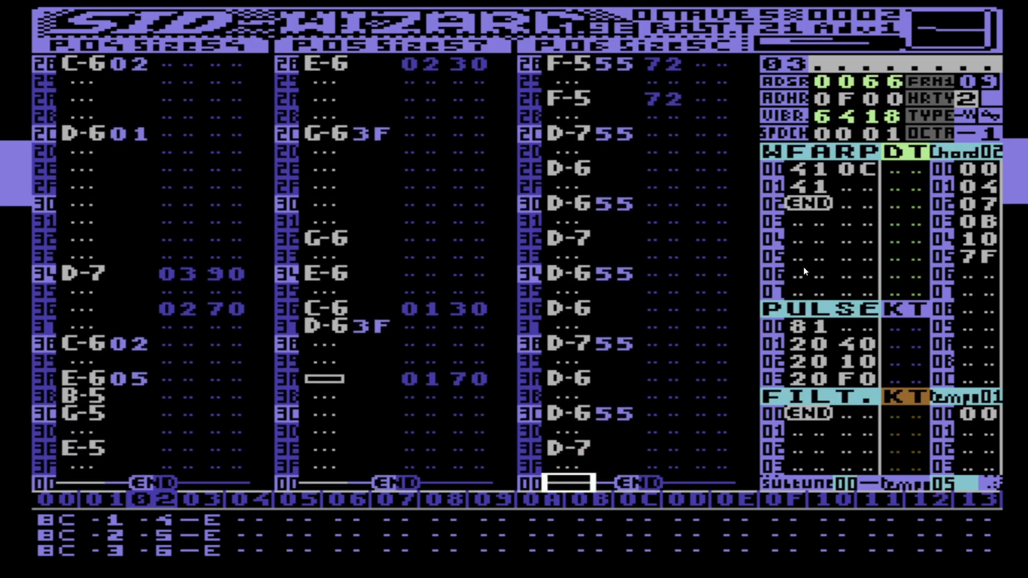
pyautogui.press('Up')
pyautogui.press('Up')
pyautogui.press('Up')
pyautogui.press('Up')
pyautogui.press('Up')
pyautogui.press('Up')
pyautogui.press('Up')
pyautogui.press('Up')
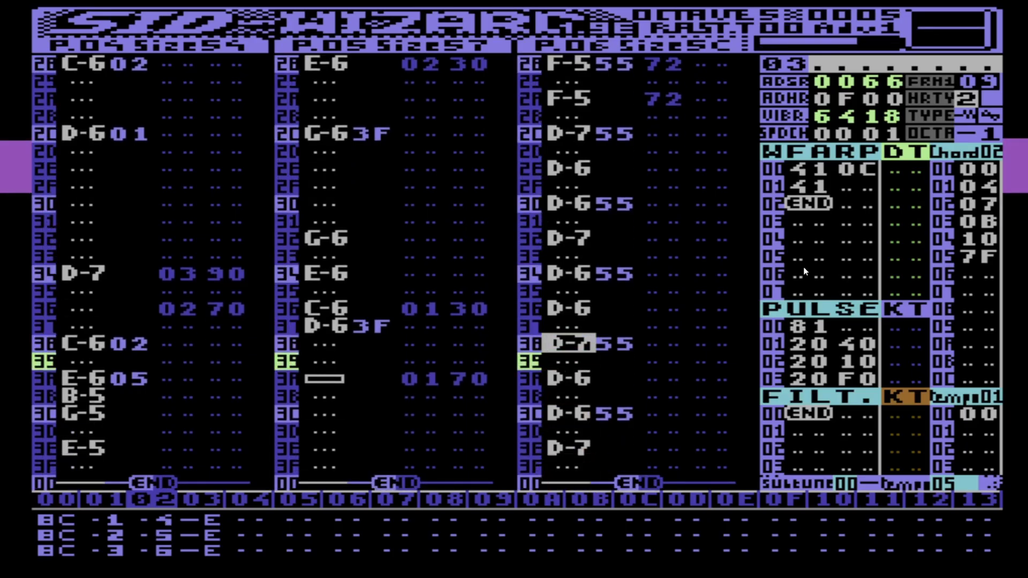
pyautogui.press('w')
# Clear the notes on rows 3A and 3E of pattern 6, keeping the note on row 3C in place.
pyautogui.press('Down')
pyautogui.press('BackSpace')
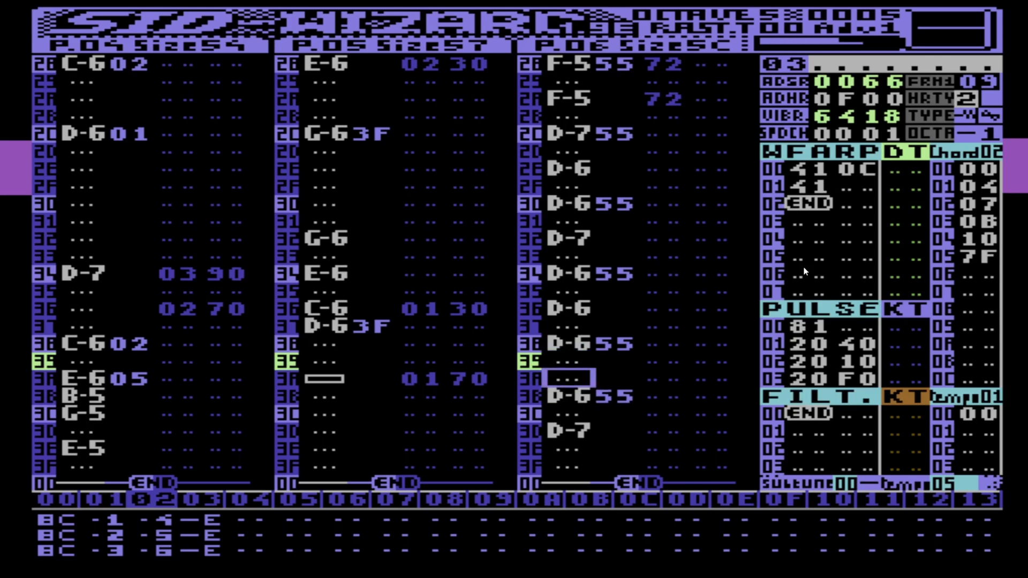
pyautogui.press('Insert')
pyautogui.press('Down')
pyautogui.press('Down')
pyautogui.press('Down')
pyautogui.press('Down')
pyautogui.press('BackSpace')
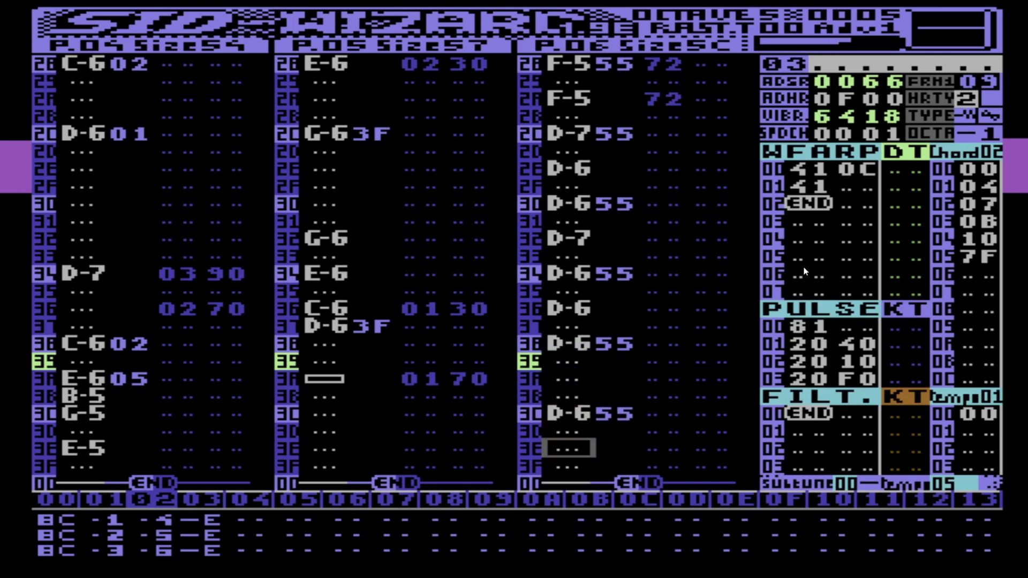
# Add the effect 06 BB to the notes on rows 38 and 3C of pattern 6.
pyautogui.press('Right')
pyautogui.press('Up')
pyautogui.press('Up')
pyautogui.press('Up')
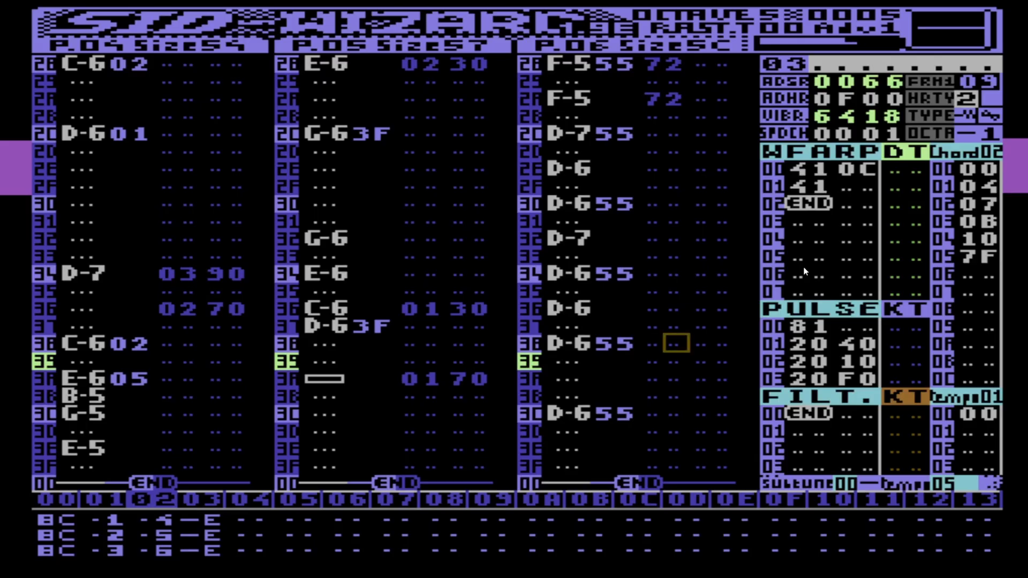
pyautogui.write('06 00')
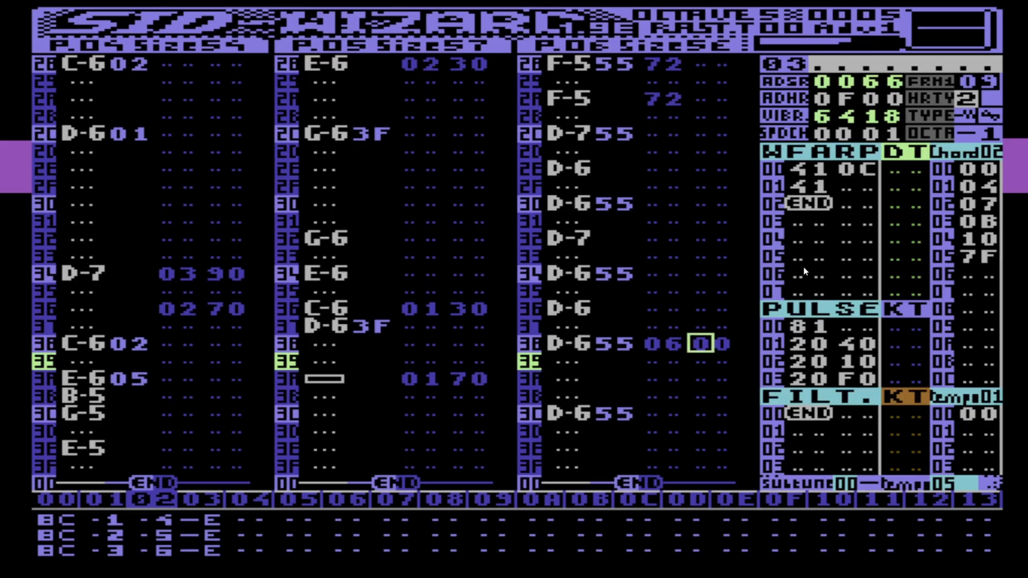
pyautogui.press('+')
pyautogui.press('-')
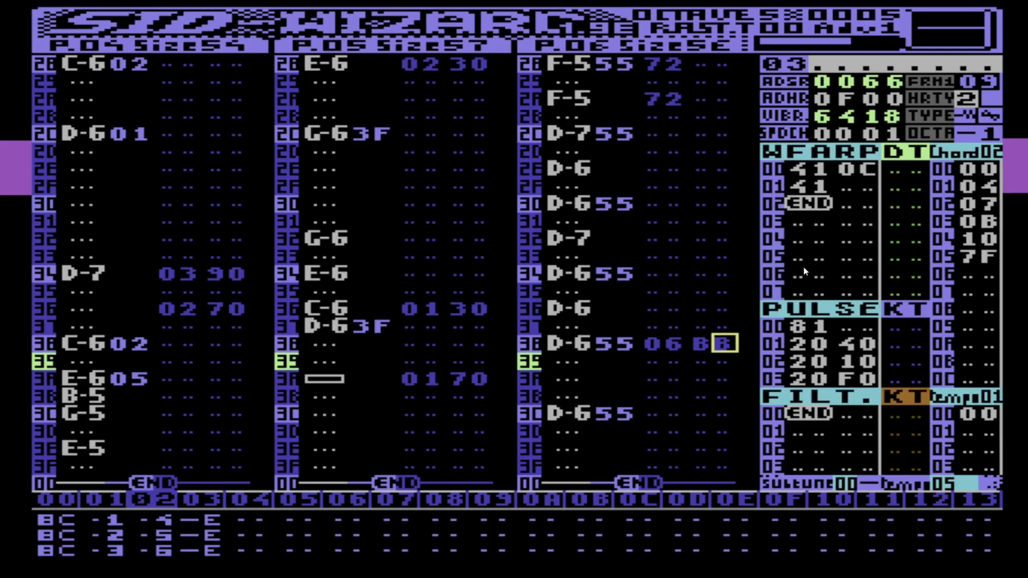
pyautogui.write('b6bb')
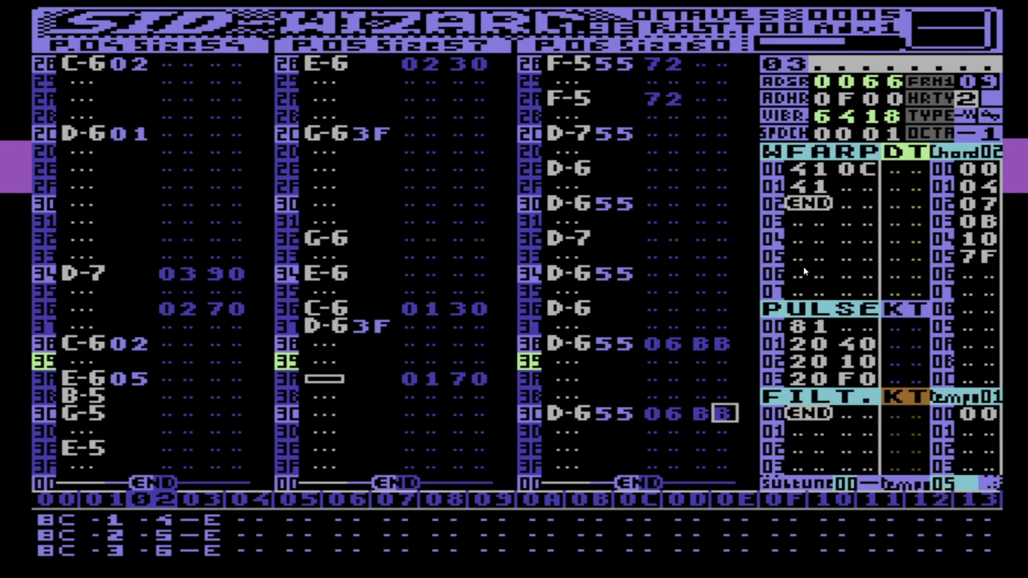
# Change the effect value on rows 38 and 3C of pattern 6 to 7B.
pyautogui.press('Left')
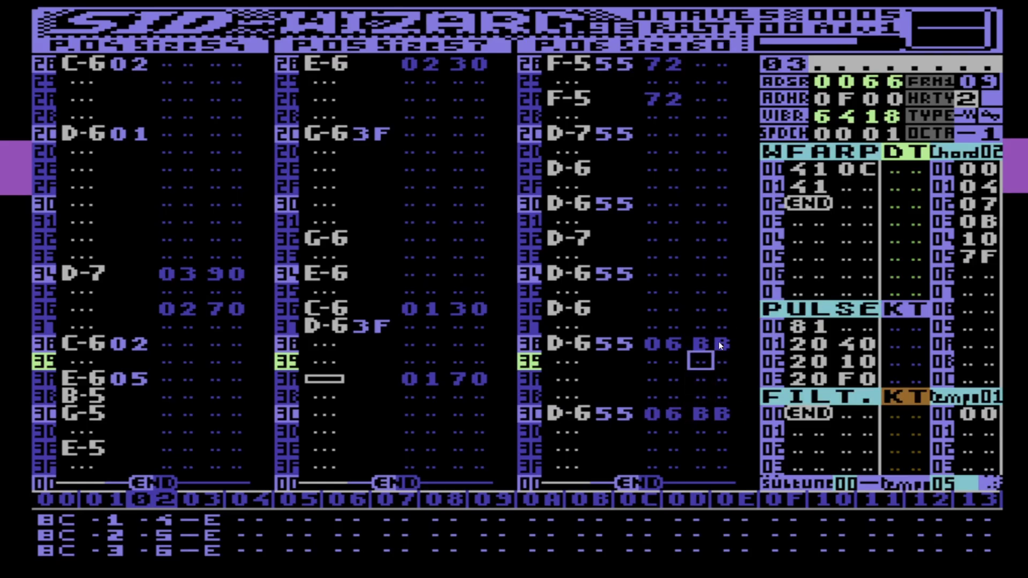
pyautogui.press('Up')
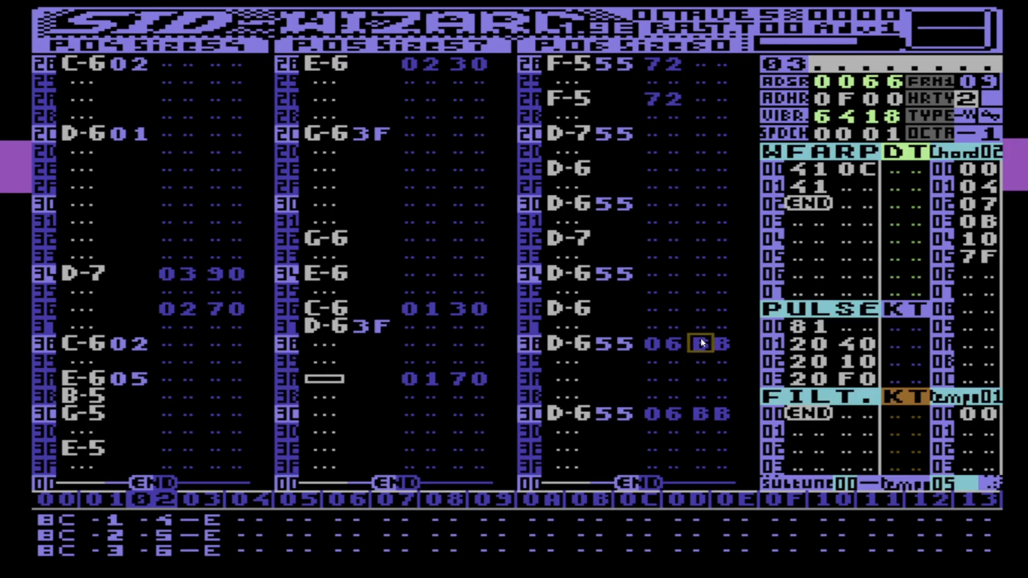
pyautogui.write('7')
pyautogui.press('Down')
pyautogui.press('Down')
pyautogui.press('Down')
pyautogui.press('Down')
pyautogui.press('Left')
pyautogui.write('7')
pyautogui.press('Up')
pyautogui.press('Up')
pyautogui.press('Up')
pyautogui.press('Up')
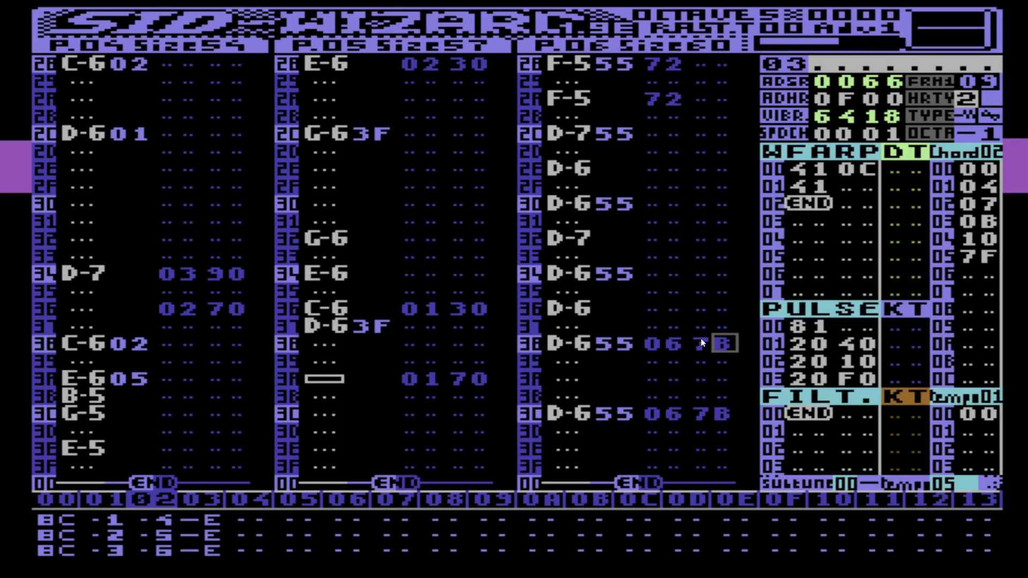
# Lower the notes on rows 38 and 3C of pattern 6 to D-5 and play back the change.
pyautogui.press('Left')
pyautogui.press('Left')
pyautogui.press('Left')
pyautogui.press('Left')
pyautogui.press('Left')
pyautogui.press('Left')
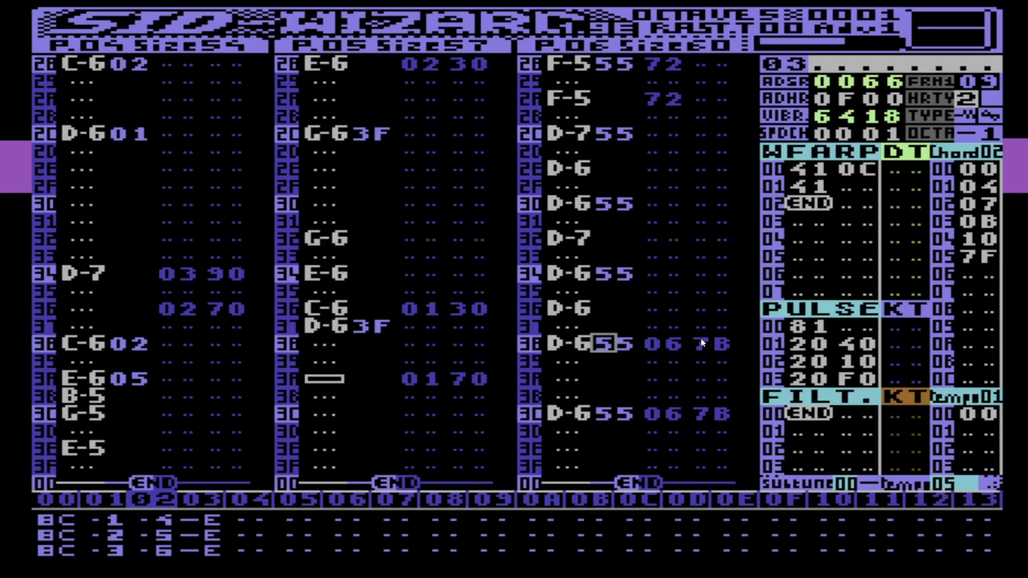
pyautogui.hotkey('shift', 's')
pyautogui.press('F2')
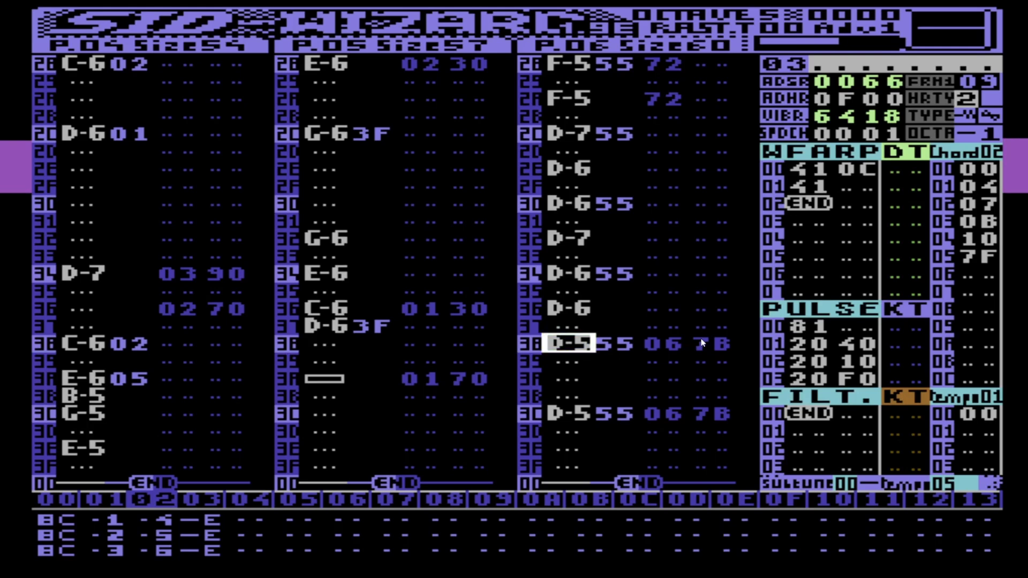
# Insert an extra entry with pattern 1 at the start of each of the three track sequences.
pyautogui.press('F5')
pyautogui.press('Left')
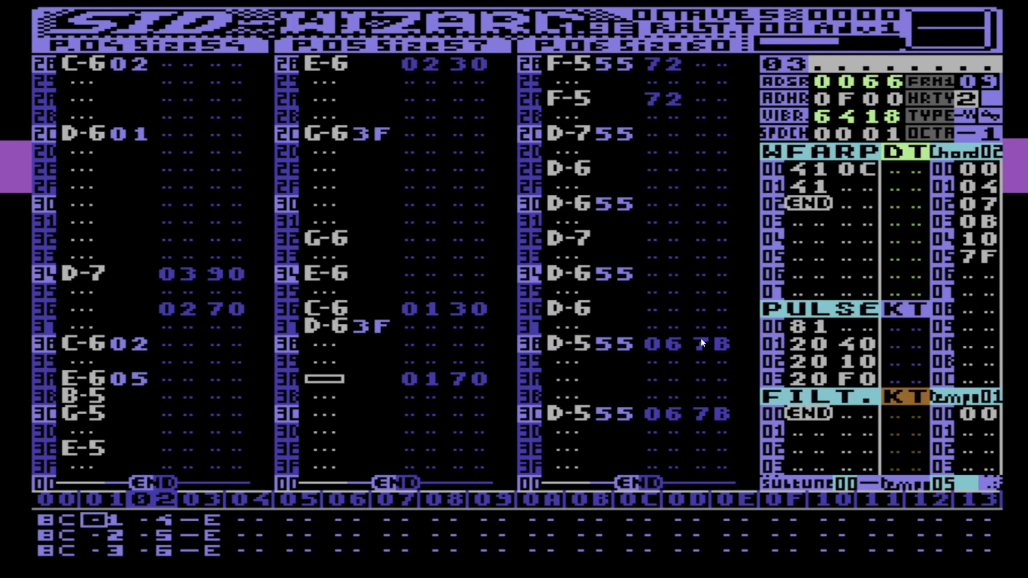
pyautogui.press('Insert')
pyautogui.press('Down')
pyautogui.press('Insert')
pyautogui.press('Down')
pyautogui.press('Insert')
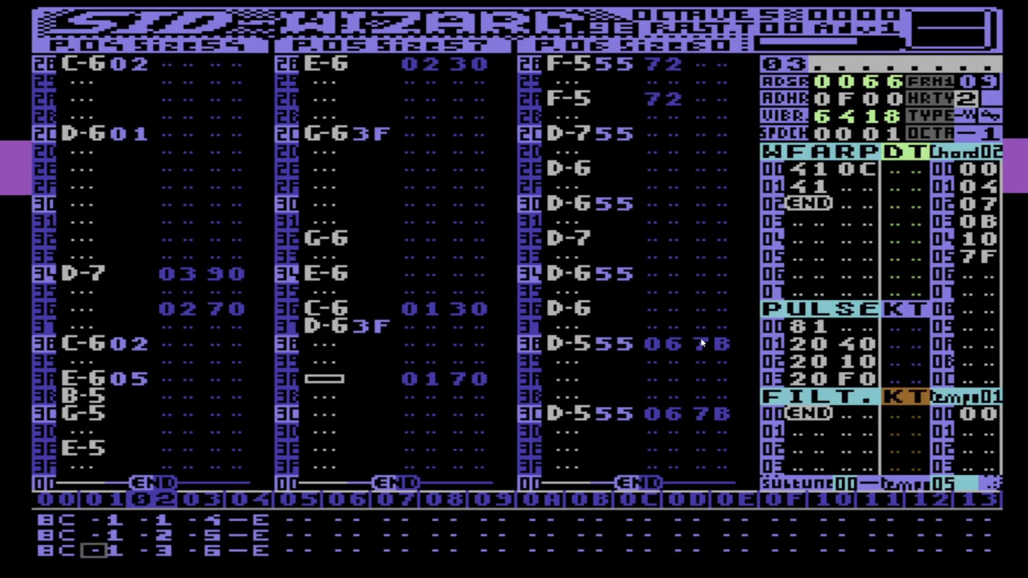
# Assign the unused patterns 7, 8 and 9 to the first entries of the three track sequences and open them for editing.
pyautogui.hotkey('ctrl', 'u')
pyautogui.press('Down')
pyautogui.hotkey('ctrl', 'u')
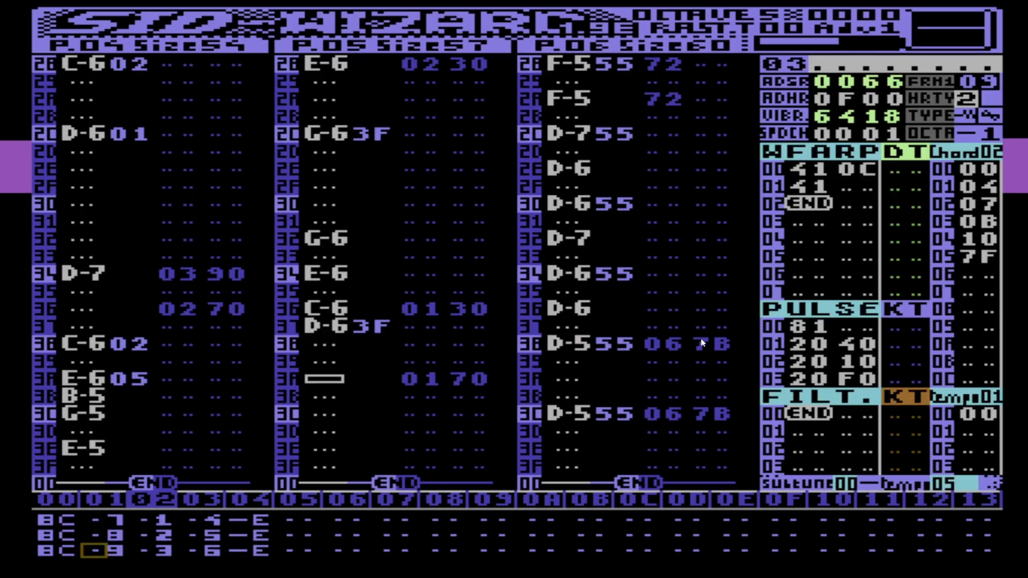
pyautogui.press('Return')
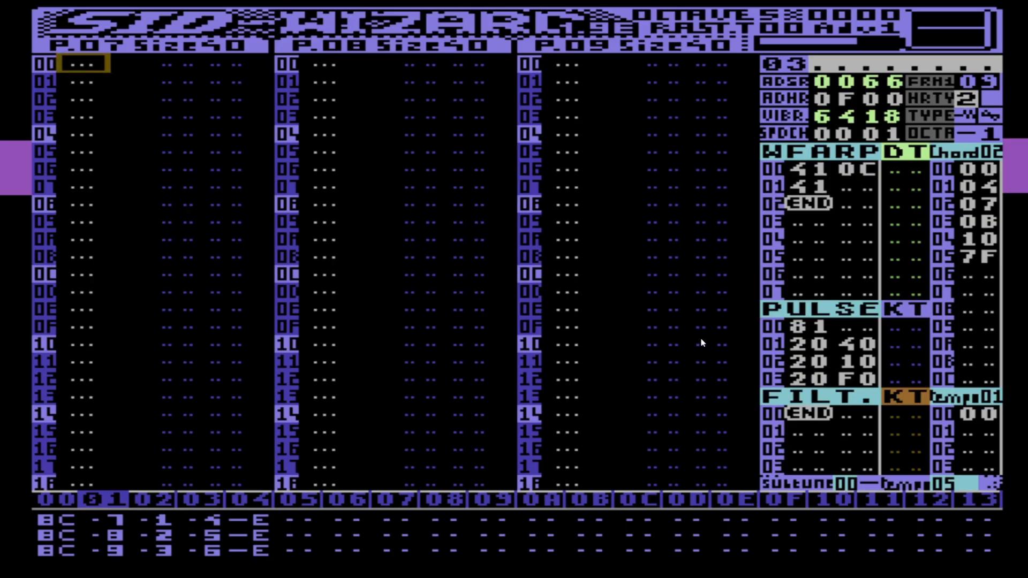
# Shorten patterns 7, 8 and 9 to 08 rows each.
pyautogui.press('Down')
pyautogui.press('Down')
pyautogui.press('Down')
pyautogui.press('Down')
pyautogui.press('Down')
pyautogui.press('Down')
pyautogui.press('Down')
pyautogui.press('Down')
pyautogui.press('Down')
pyautogui.press('Down')
pyautogui.press('Down')
pyautogui.press('Down')
pyautogui.press('Down')
pyautogui.press('Down')
pyautogui.press('Down')
pyautogui.press('Down')
pyautogui.press('Down')
pyautogui.press('Down')
pyautogui.press('Down')
pyautogui.press('Down')
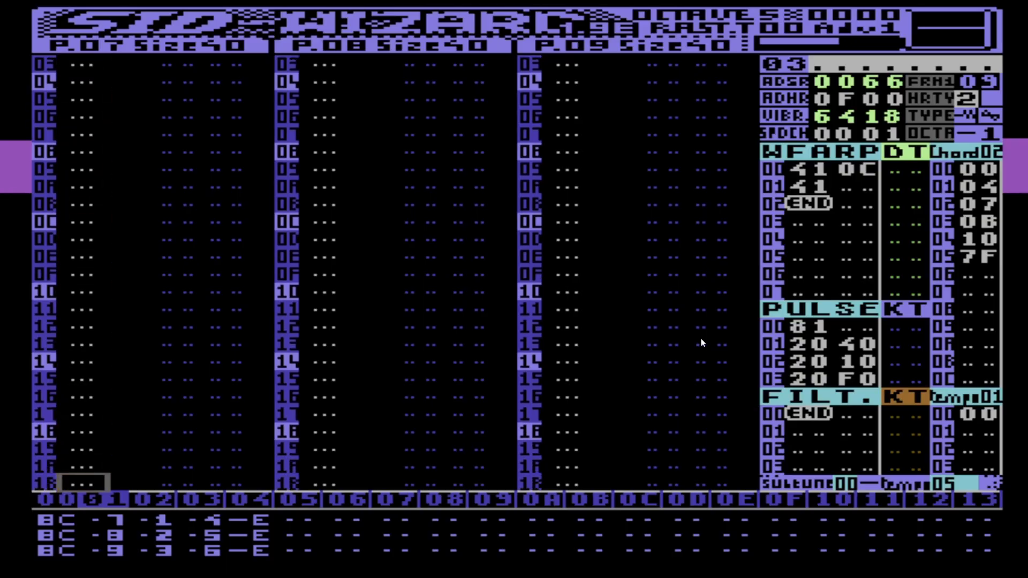
pyautogui.press('Down')
pyautogui.press('Down')
pyautogui.press('Down')
pyautogui.press('Down')
pyautogui.press('Down')
pyautogui.press('Down')
pyautogui.press('Down')
pyautogui.press('Down')
pyautogui.press('Down')
pyautogui.press('Down')
pyautogui.press('Down')
pyautogui.press('Down')
pyautogui.press('Down')
pyautogui.press('Down')
pyautogui.press('Down')
pyautogui.press('Down')
pyautogui.press('Down')
pyautogui.press('Down')
pyautogui.press('Down')
pyautogui.press('Down')
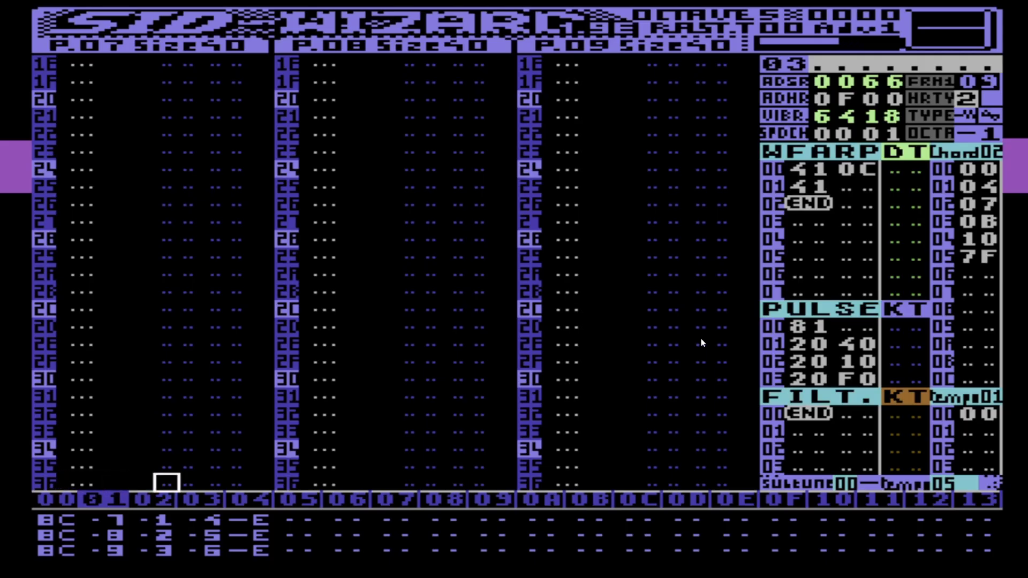
pyautogui.press('Down')
pyautogui.press('Down')
pyautogui.press('Down')
pyautogui.press('Down')
pyautogui.press('Down')
pyautogui.press('Down')
pyautogui.press('Down')
pyautogui.press('Down')
pyautogui.press('Down')
pyautogui.press('Down')
pyautogui.press('BackSpace')
pyautogui.press('BackSpace')
pyautogui.press('BackSpace')
pyautogui.press('BackSpace')
pyautogui.press('BackSpace')
pyautogui.press('BackSpace')
pyautogui.press('BackSpace')
pyautogui.press('BackSpace')
pyautogui.press('BackSpace')
pyautogui.press('BackSpace')
pyautogui.press('BackSpace')
pyautogui.press('BackSpace')
pyautogui.press('BackSpace')
pyautogui.press('BackSpace')
pyautogui.press('BackSpace')
pyautogui.press('BackSpace')
pyautogui.press('BackSpace')
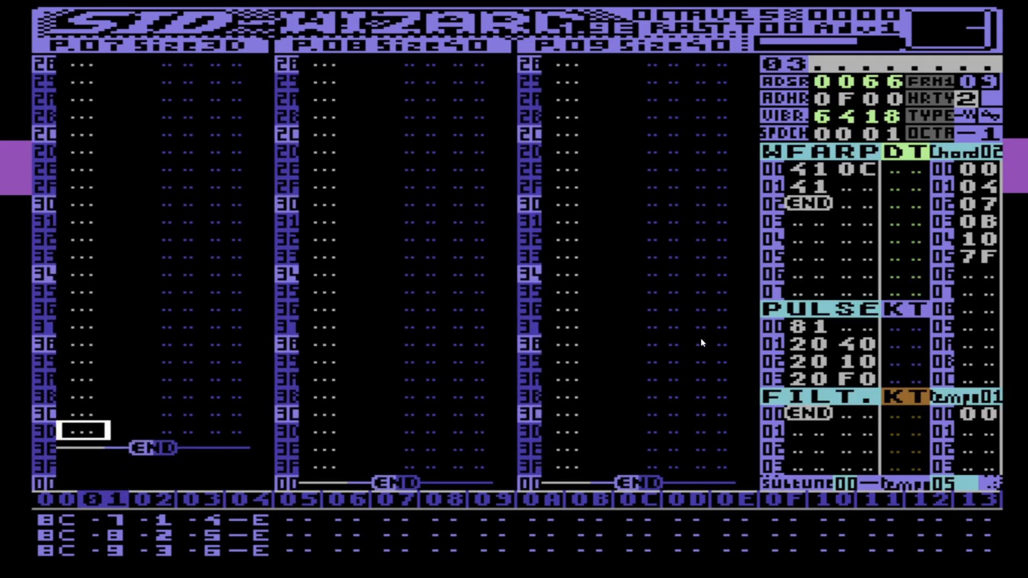
pyautogui.press('BackSpace')
pyautogui.press('BackSpace')
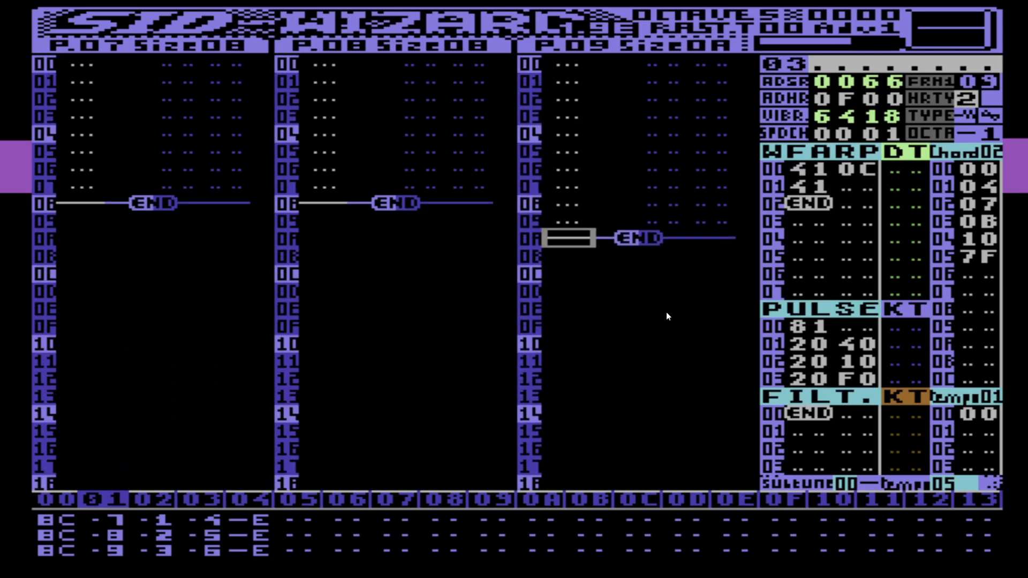
pyautogui.press('BackSpace')
pyautogui.press('BackSpace')
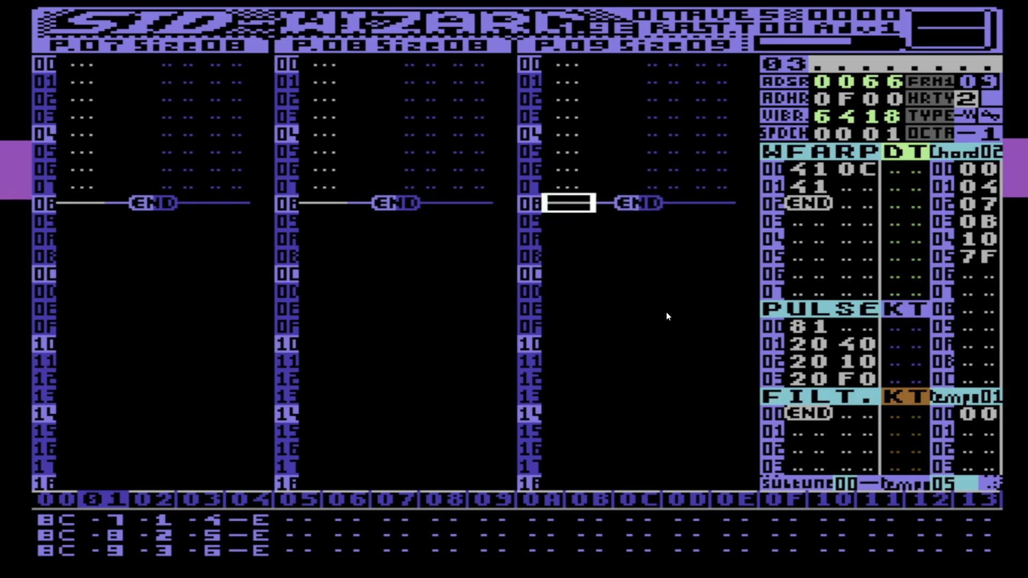
# Enter E-5 with instrument 01 on row 00 and G-5 on row 04 of pattern 7.
pyautogui.press('Left')
pyautogui.press('Up')
pyautogui.press('Up')
pyautogui.press('Up')
pyautogui.press('Up')
pyautogui.press('Up')
pyautogui.press('Up')
pyautogui.press('Up')
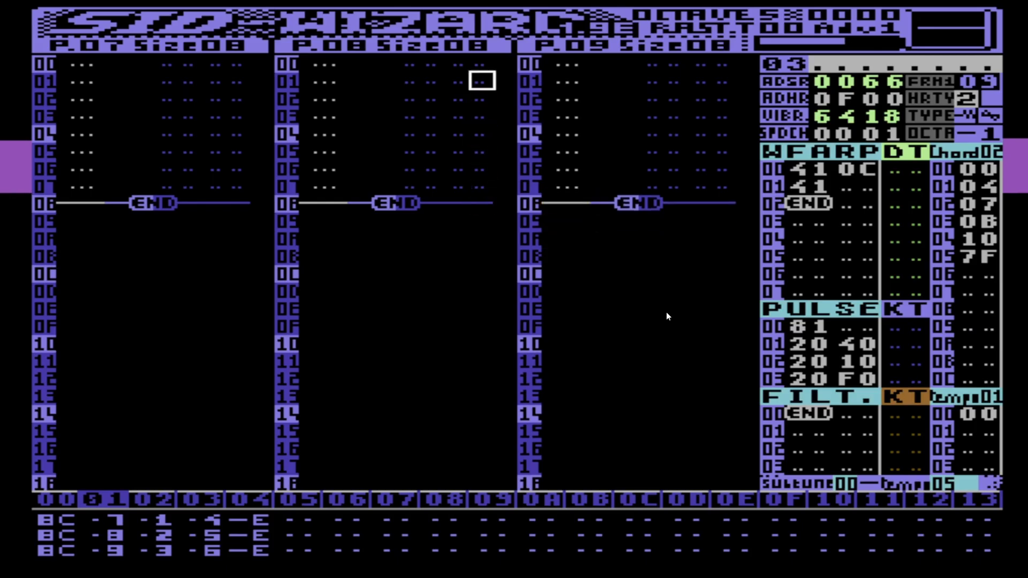
pyautogui.press('Left')
pyautogui.press('Left')
pyautogui.press('Left')
pyautogui.press('Left')
pyautogui.press('Left')
pyautogui.press('Left')
pyautogui.press('Left')
pyautogui.press('Left')
pyautogui.press('Left')
pyautogui.press('Left')
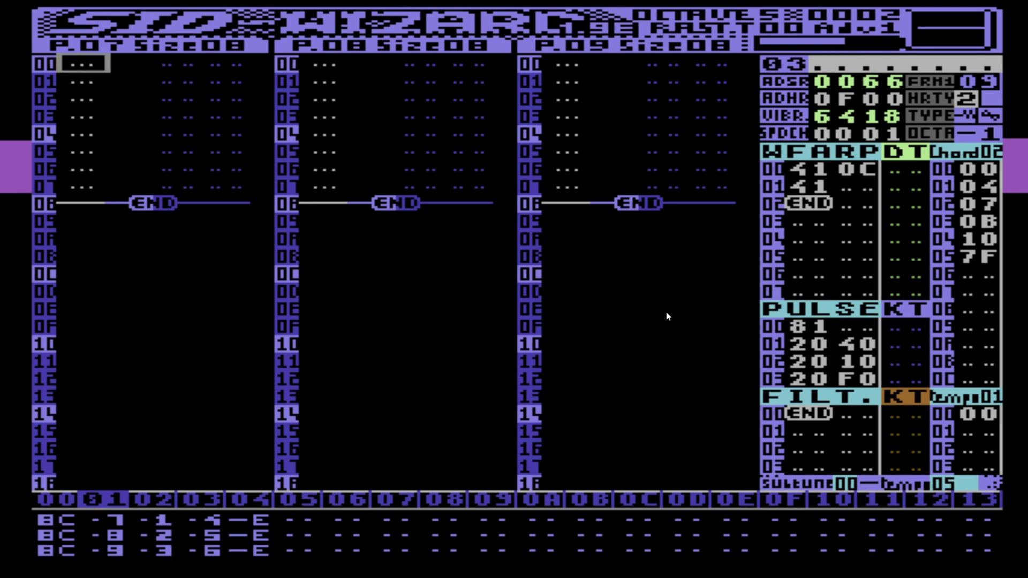
pyautogui.press('q')
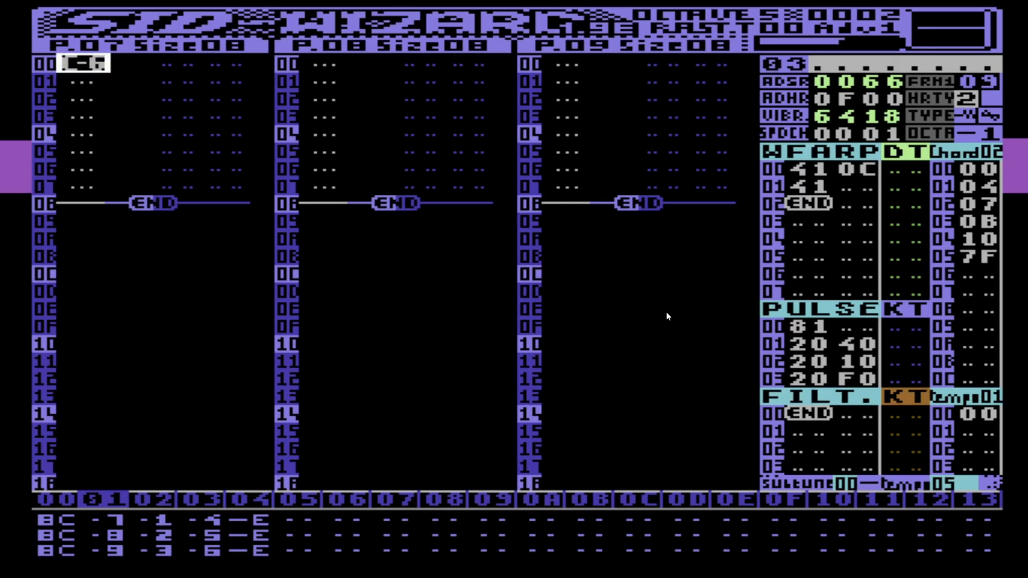
pyautogui.press('c')
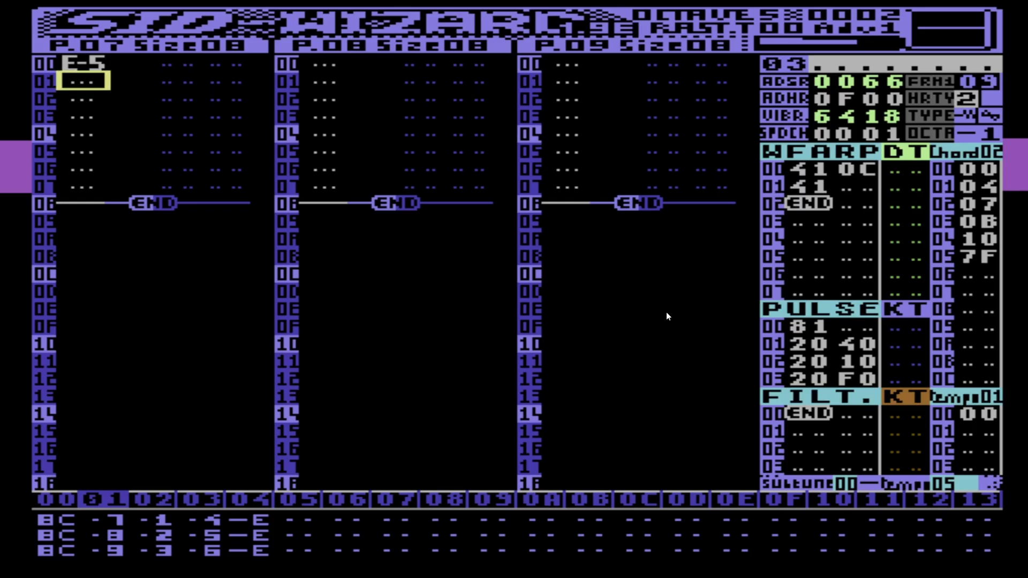
pyautogui.press('Down')
pyautogui.press('Down')
pyautogui.press('Down')
pyautogui.press('b')
pyautogui.press('Up')
pyautogui.press('Up')
pyautogui.press('Right')
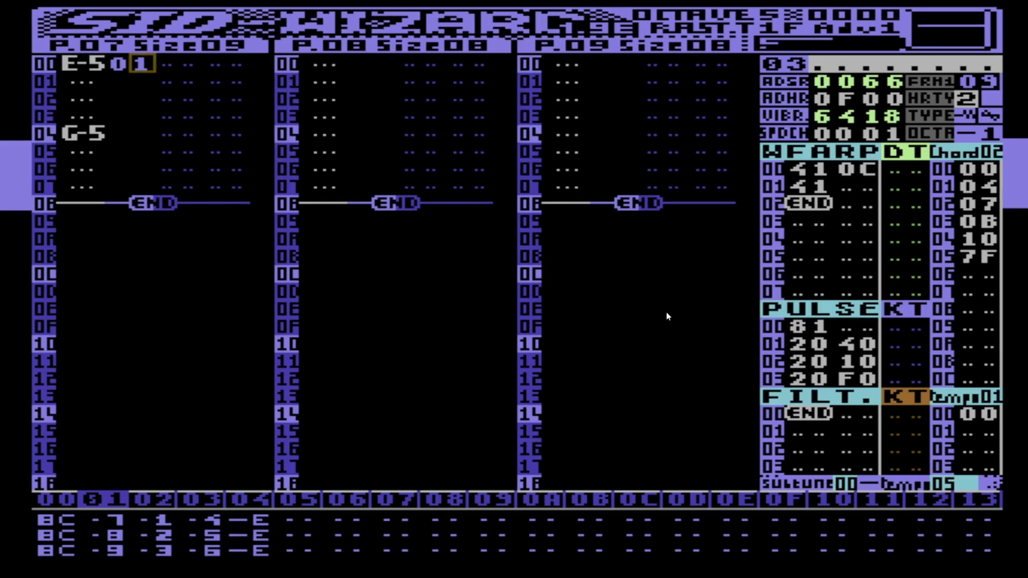
# Add E-6 with instrument-column value 3F on row 02 of pattern 7 and play it back.
pyautogui.press('Left')
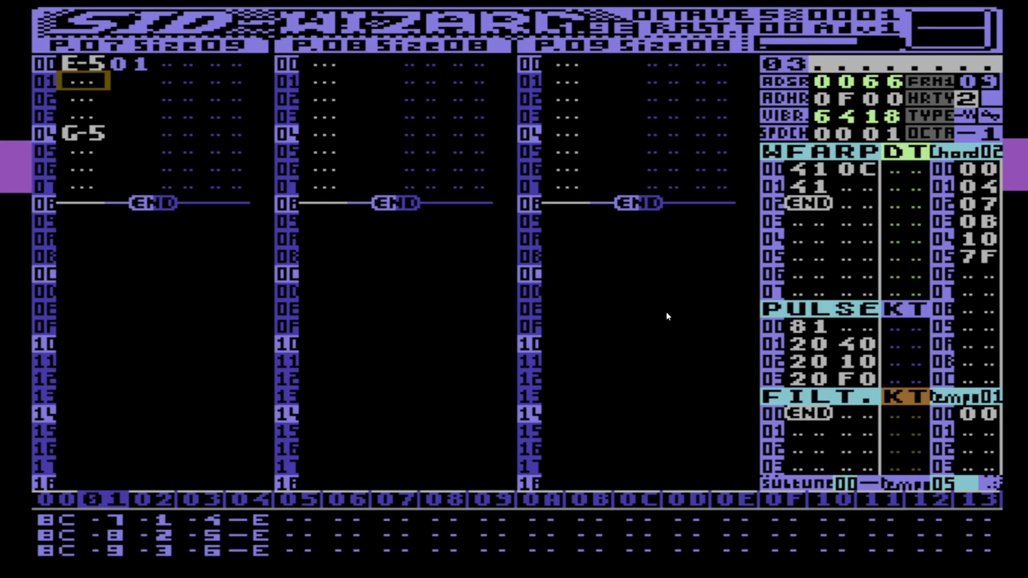
pyautogui.press('e')
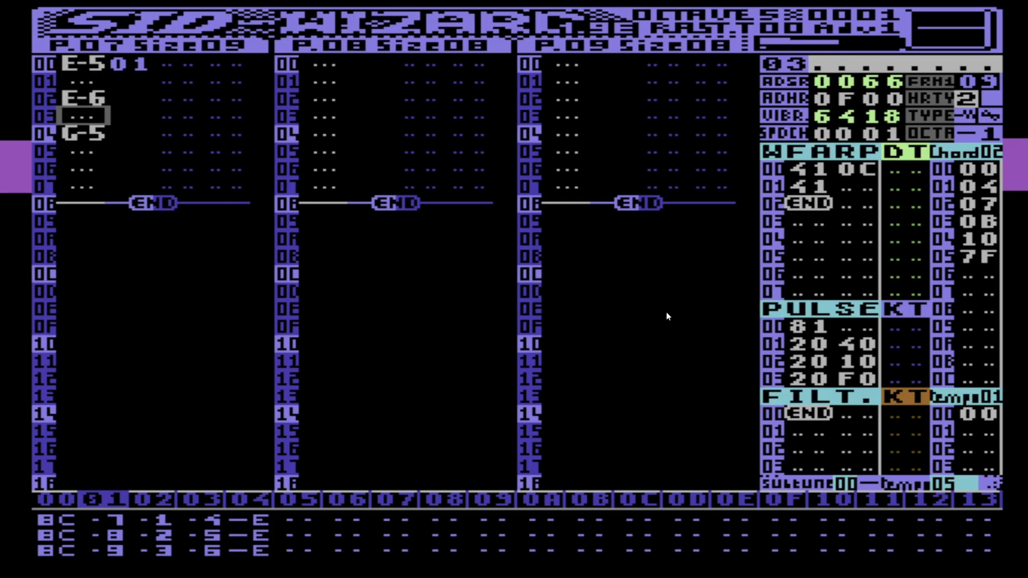
pyautogui.write('3f')
pyautogui.press('F3')
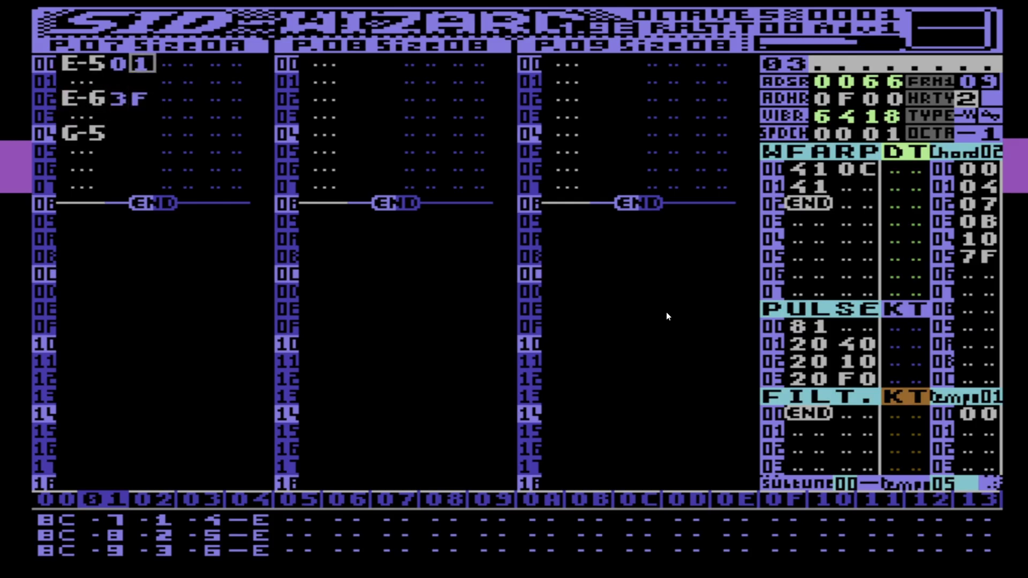
pyautogui.press('F4')
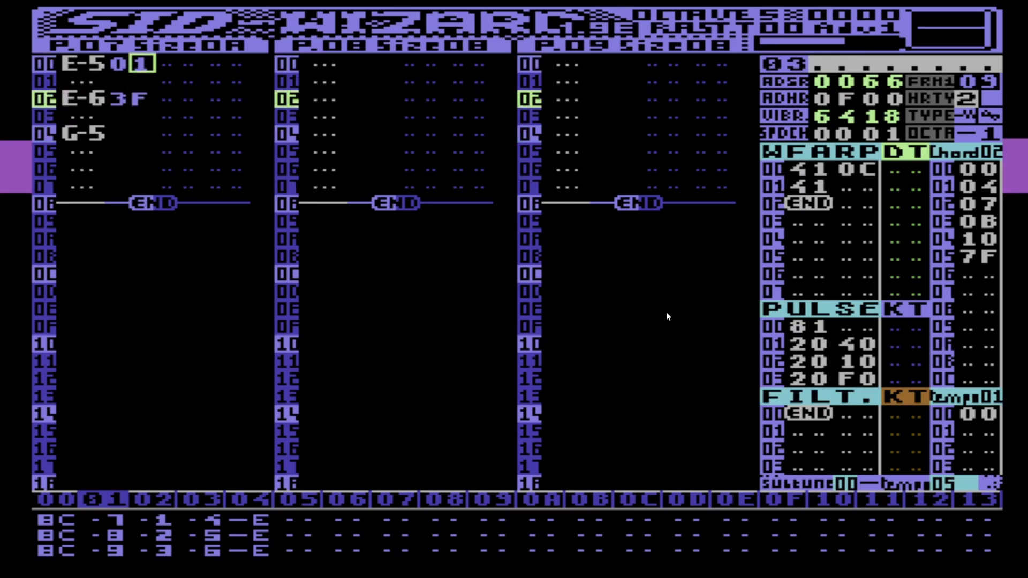
# Clear the note and its 3F value from row 02 of pattern 7.
pyautogui.press('Up')
pyautogui.press('Left')
pyautogui.press('Delete')
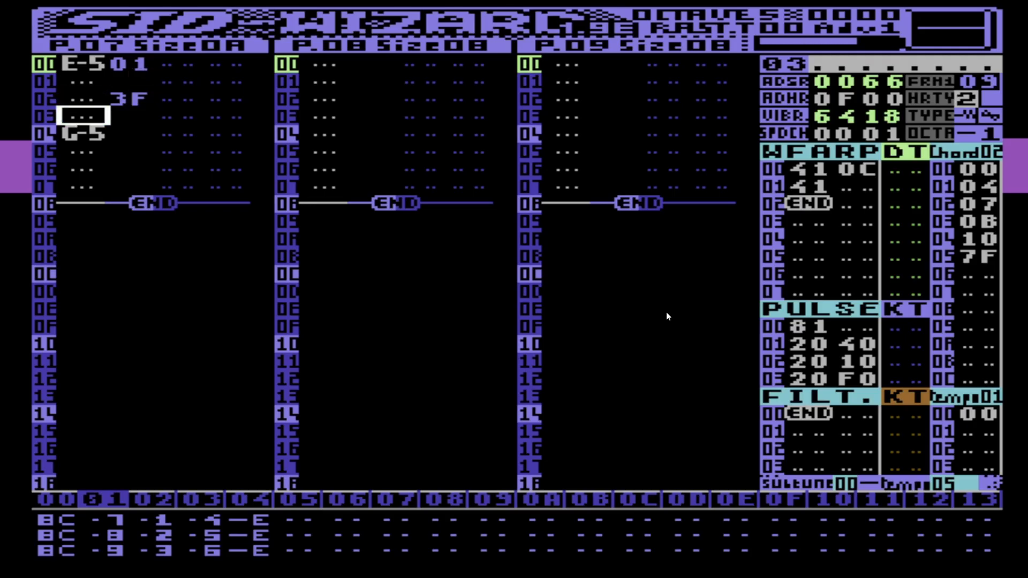
pyautogui.press('Right')
pyautogui.press('Delete')
# Add G-7 with instrument-column value 3F on row 06 of pattern 7 and play it back.
pyautogui.press('Down')
pyautogui.press('Down')
pyautogui.press('Down')
pyautogui.press('Left')
pyautogui.press('Left')
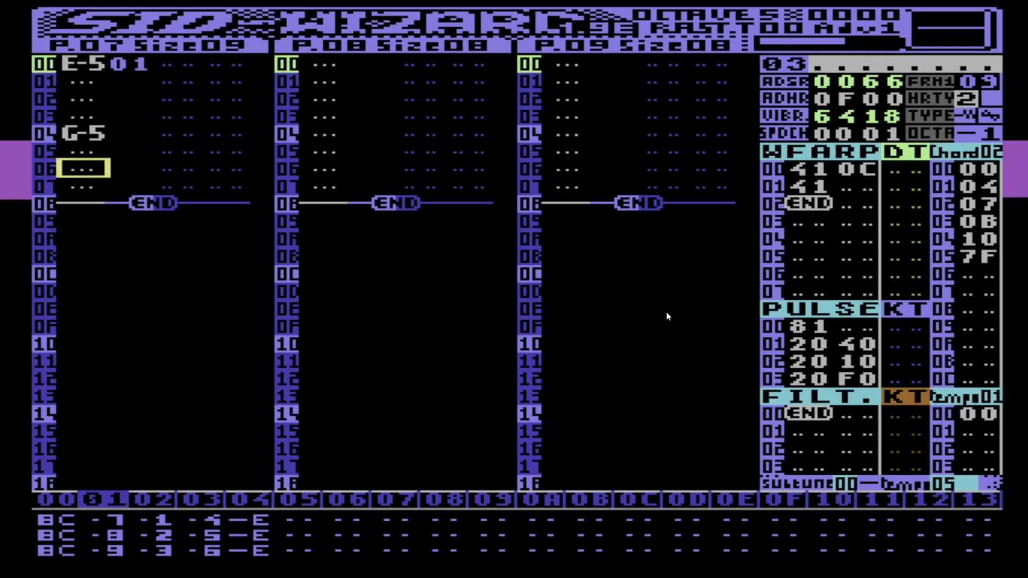
pyautogui.press('y')
pyautogui.press('t')
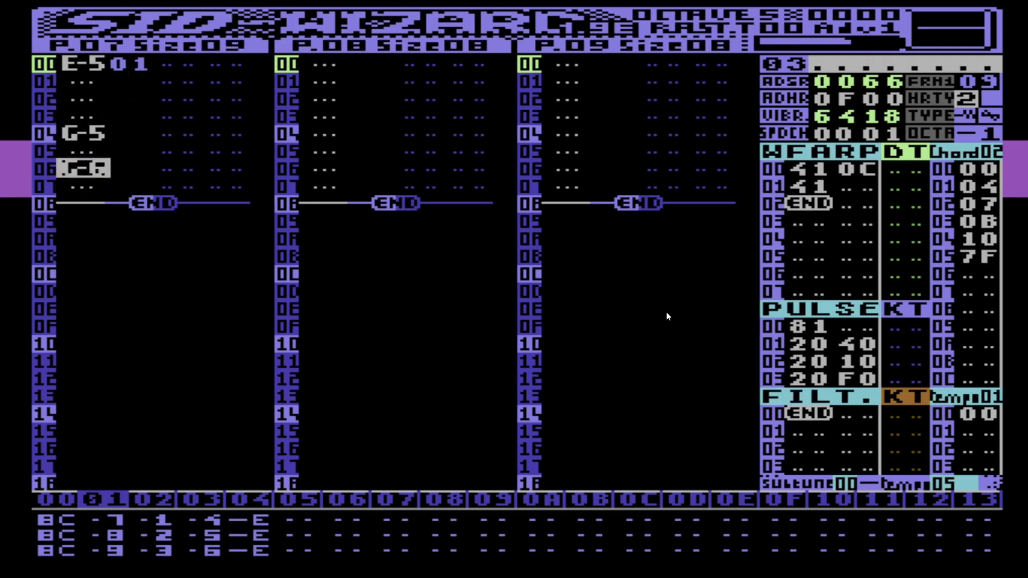
pyautogui.press('Right')
pyautogui.write('3f')
pyautogui.press('Up')
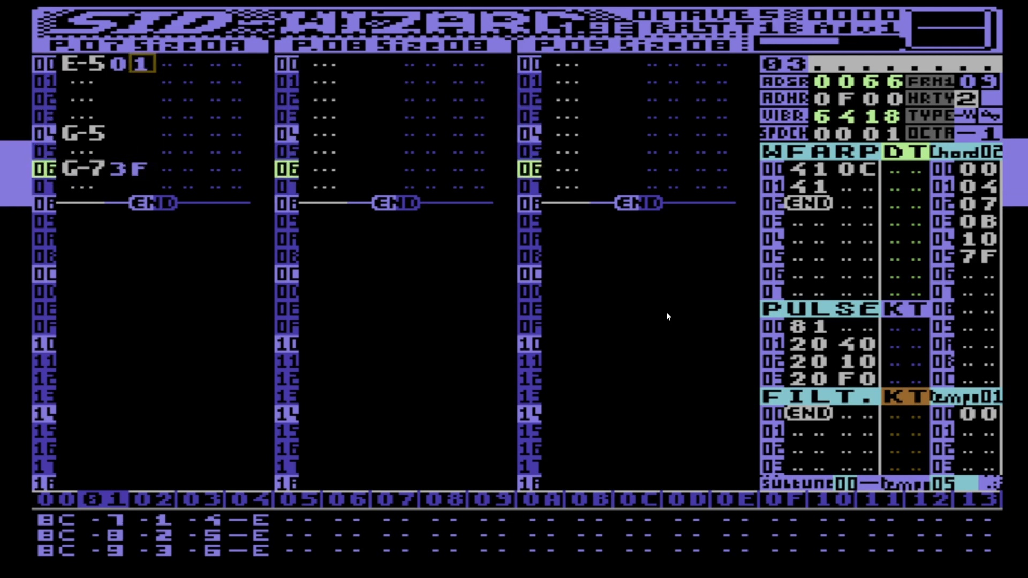
# Stop playback, enter E-6 with instrument-column value 3F on row 02 of pattern 7, and play back the full pattern.
pyautogui.press('F4')
pyautogui.press('Left')
pyautogui.press('Down')
pyautogui.press('Left')
pyautogui.press('Down')
pyautogui.press('e')
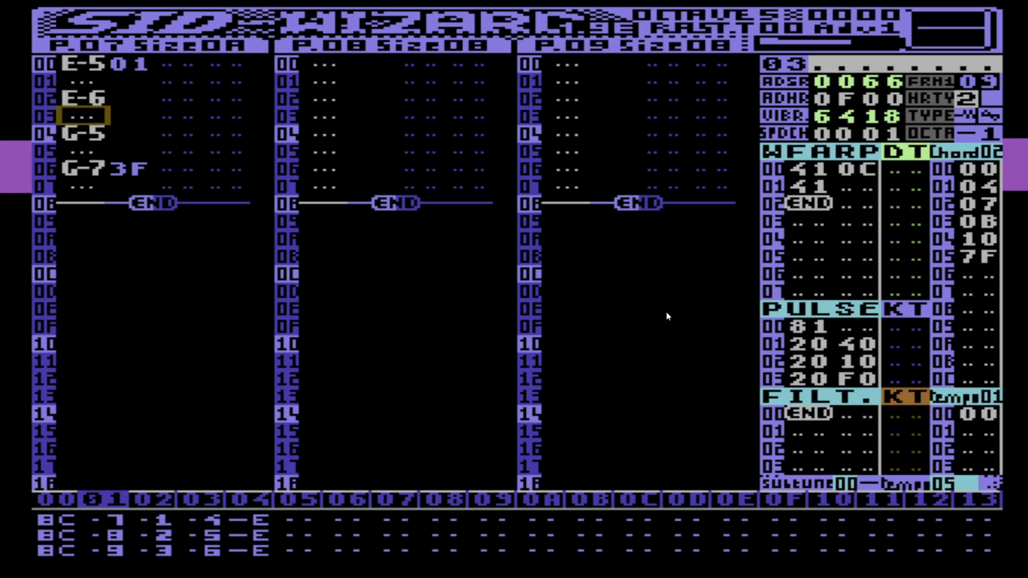
pyautogui.press('Right')
pyautogui.write('3f')
pyautogui.press('F1')
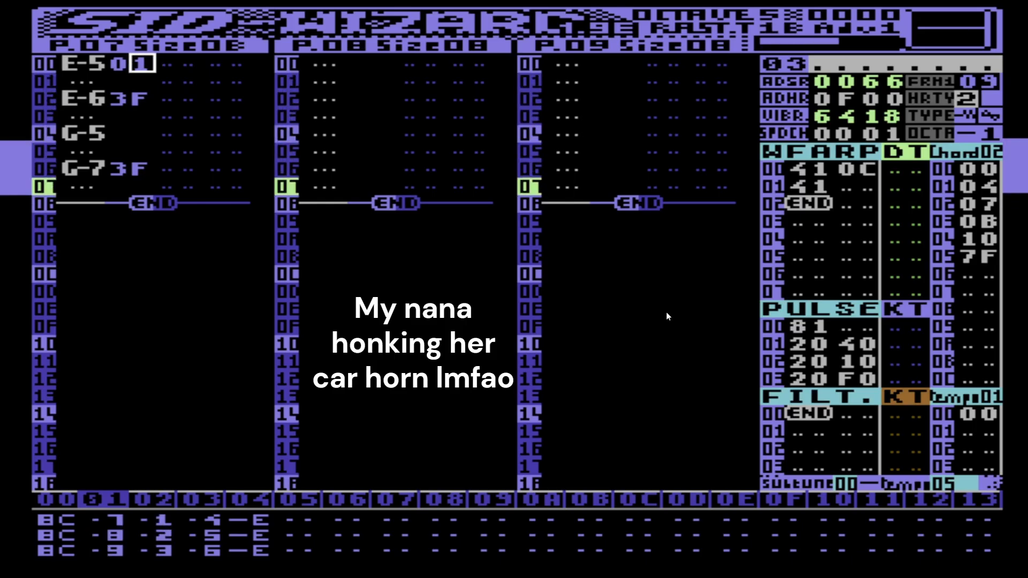
# Enter A-6 on row 00 and E-6 on row 04 of pattern 8 and play them back.
pyautogui.press('F4')
pyautogui.press('Right')
pyautogui.press('Right')
pyautogui.press('Right')
pyautogui.press('Right')
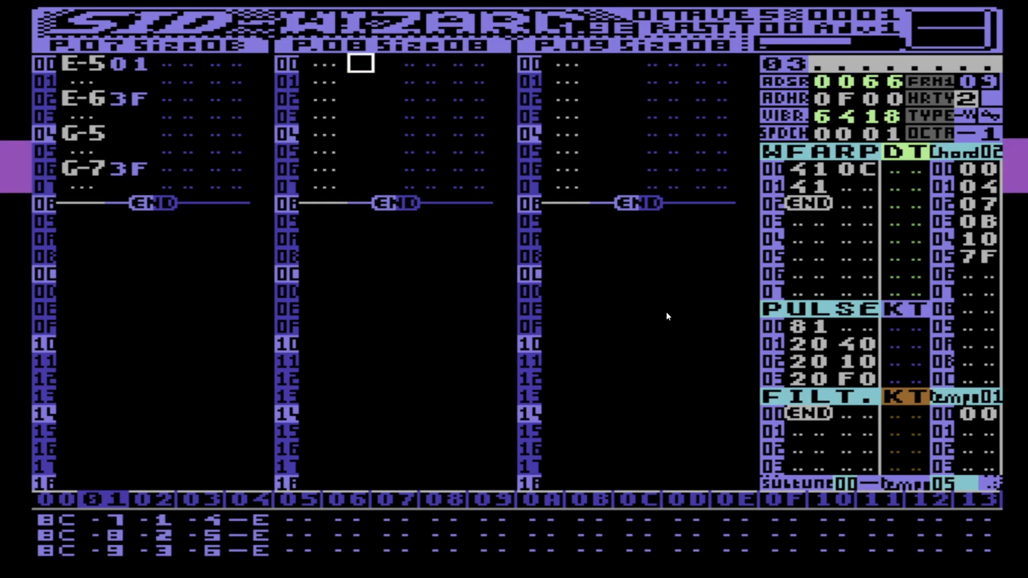
pyautogui.press('Left')
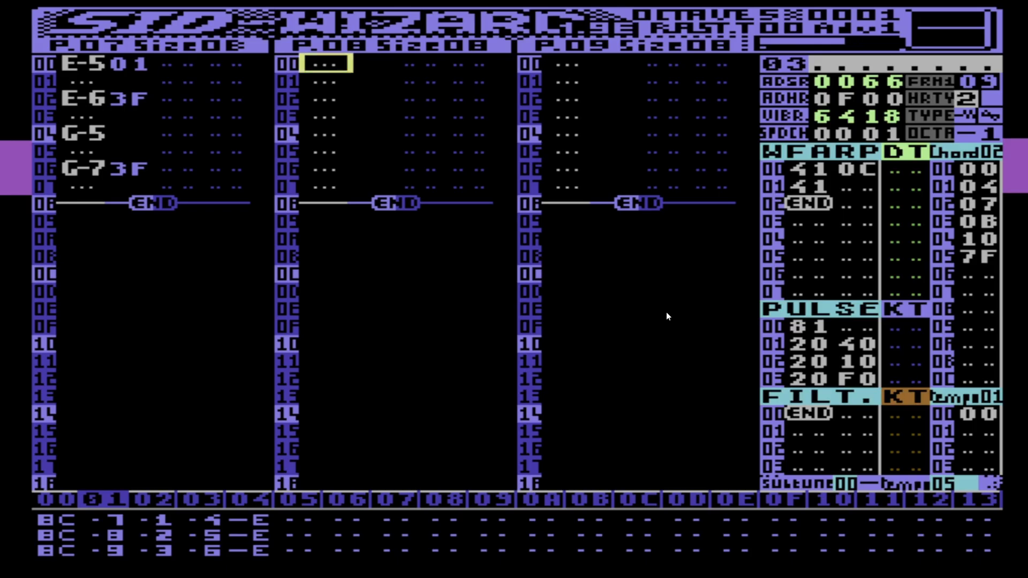
pyautogui.press('y')
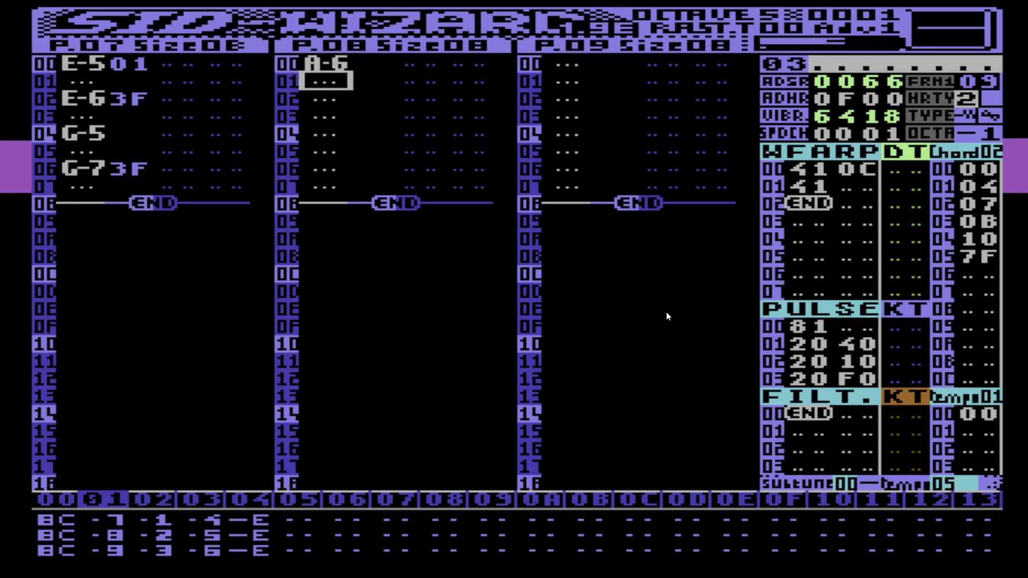
pyautogui.press('Down')
pyautogui.press('Down')
pyautogui.press('Down')
pyautogui.press('e')
pyautogui.press('Up')
pyautogui.press('Up')
pyautogui.press('Up')
pyautogui.press('Up')
pyautogui.press('F3')
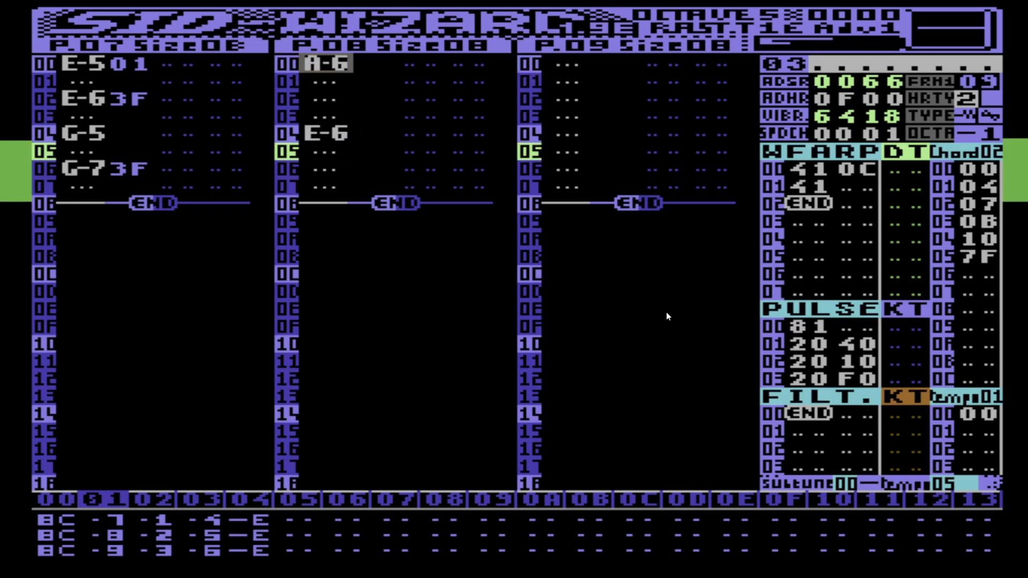
# Set instrument 03 for the note on row 00 of pattern 8 and play it back.
pyautogui.press('F4')
pyautogui.press('Right')
pyautogui.press('Right')
pyautogui.write('3')
pyautogui.press('F1')
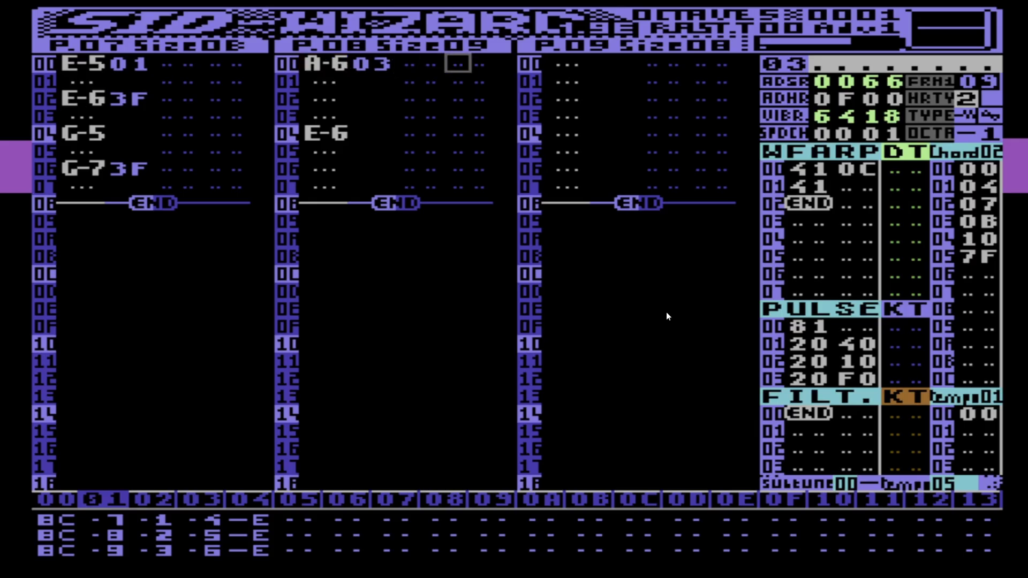
# Open patterns 4, 5 and 6 and delete the empty row at the start of pattern 6.
pyautogui.press('Tab')
pyautogui.press('Tab')
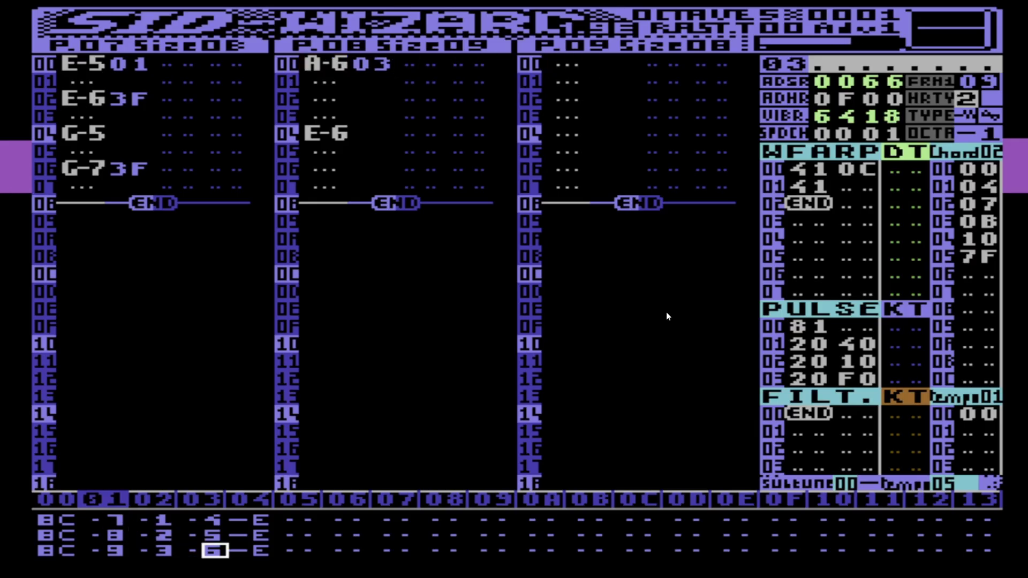
pyautogui.press('Return')
pyautogui.press('Down')
pyautogui.press('Down')
pyautogui.press('Down')
pyautogui.press('Down')
pyautogui.press('Down')
pyautogui.press('Down')
pyautogui.press('Down')
pyautogui.press('Left')
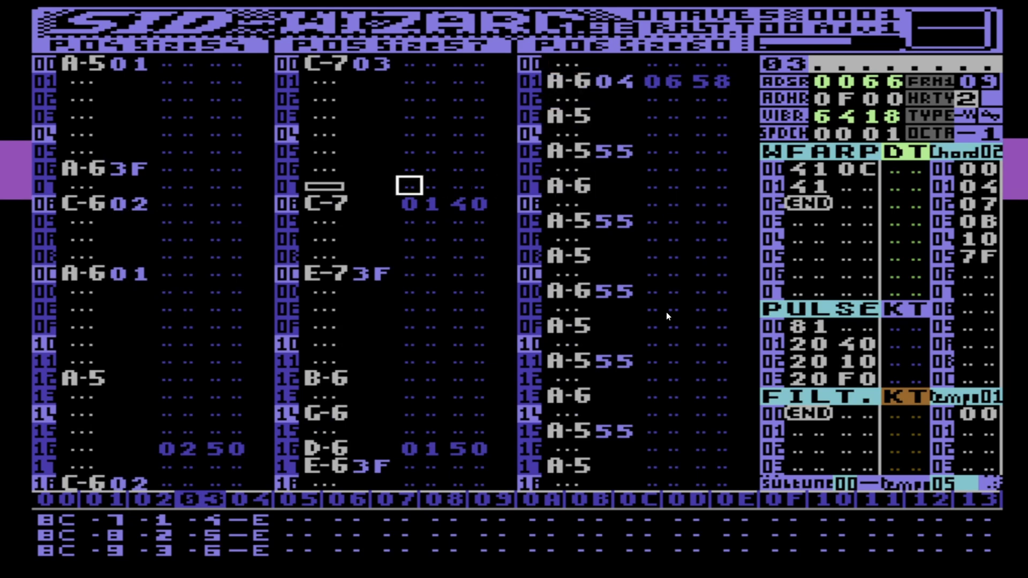
pyautogui.press('Right')
pyautogui.press('Up')
pyautogui.press('Up')
pyautogui.press('Up')
pyautogui.press('Up')
pyautogui.press('Up')
pyautogui.press('Up')
pyautogui.press('Up')
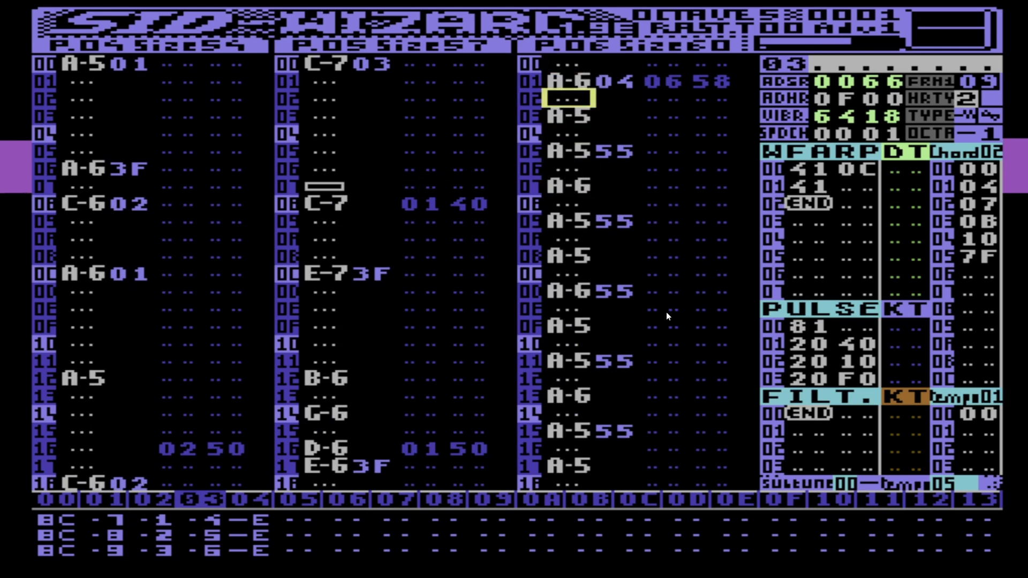
pyautogui.press('BackSpace')
# Copy the closing fill of pattern 4 from row 3A to the end and paste it at the start of pattern 9.
pyautogui.press('Left')
pyautogui.press('Left')
pyautogui.press('Left')
pyautogui.press('Left')
pyautogui.press('Left')
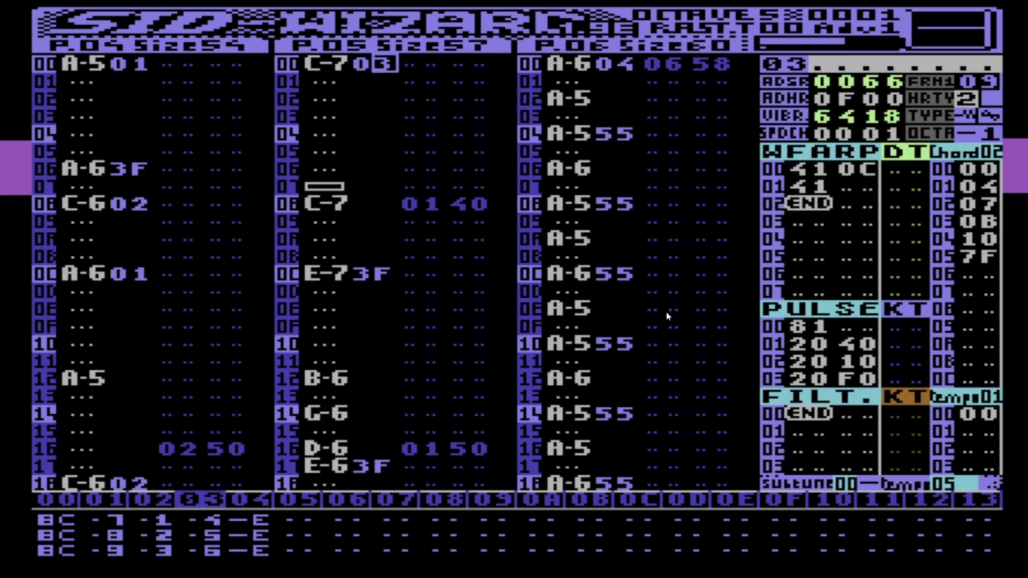
pyautogui.press('Down')
pyautogui.press('Down')
pyautogui.press('Down')
pyautogui.press('Down')
pyautogui.press('Down')
pyautogui.press('Down')
pyautogui.press('Down')
pyautogui.press('Down')
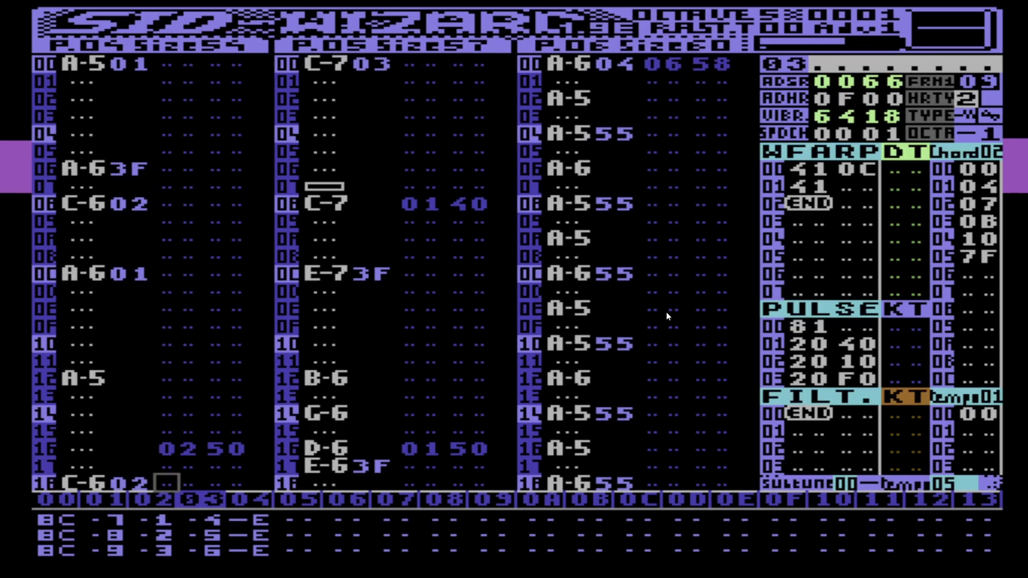
pyautogui.press('Down')
pyautogui.press('Down')
pyautogui.press('Down')
pyautogui.press('Down')
pyautogui.press('Down')
pyautogui.press('Down')
pyautogui.press('Down')
pyautogui.press('Down')
pyautogui.press('Down')
pyautogui.press('Down')
pyautogui.press('Down')
pyautogui.press('Down')
pyautogui.press('Down')
pyautogui.press('Down')
pyautogui.press('Down')
pyautogui.press('Down')
pyautogui.press('Down')
pyautogui.press('Down')
pyautogui.press('Down')
pyautogui.press('Down')
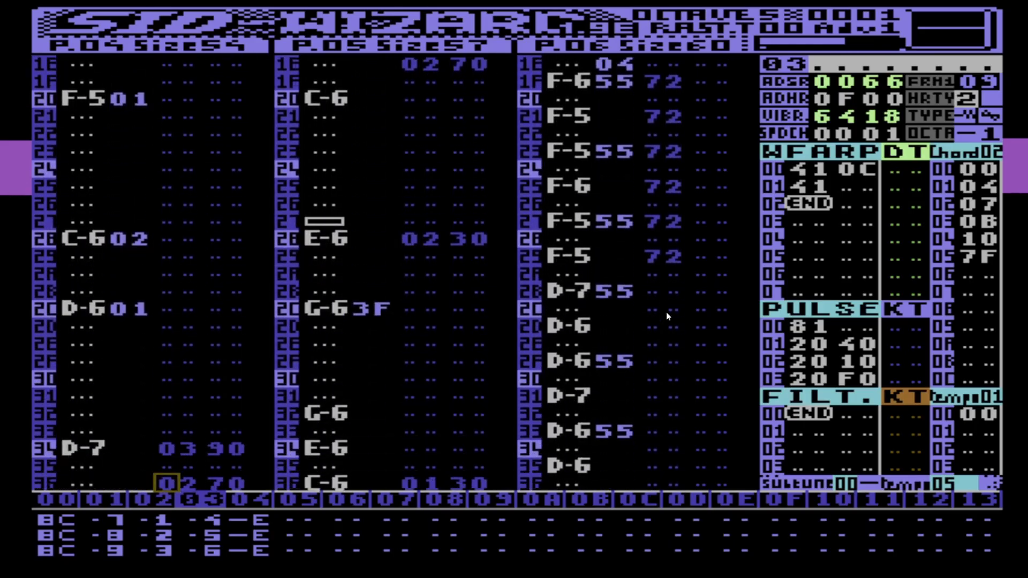
pyautogui.press('Down')
pyautogui.press('Down')
pyautogui.press('Down')
pyautogui.press('Down')
pyautogui.press('Down')
pyautogui.press('Down')
pyautogui.press('Down')
pyautogui.press('Down')
pyautogui.press('Down')
pyautogui.press('Down')
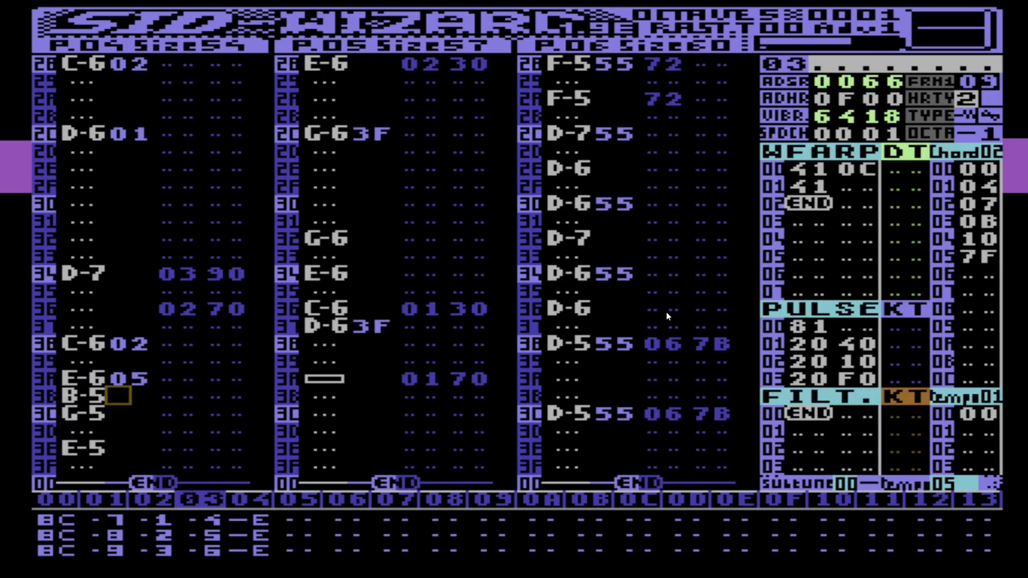
pyautogui.press('Left')
pyautogui.press('Up')
pyautogui.hotkey('ctrl', 'x')
pyautogui.hotkey('ctrl', 'z')
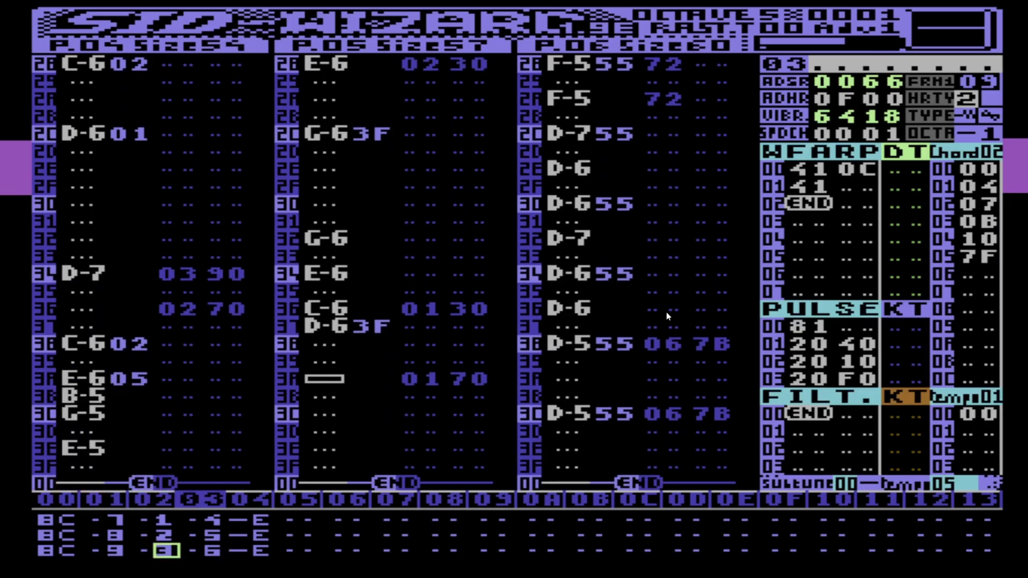
pyautogui.press('Return')
pyautogui.press('Right')
pyautogui.press('Left')
pyautogui.hotkey('ctrl', 'v')
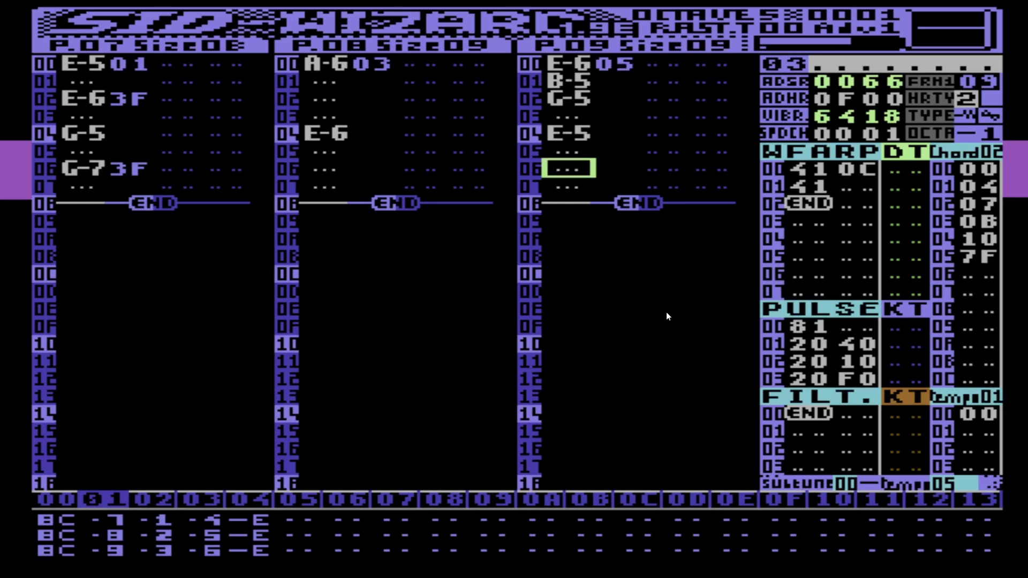
# Insert two empty rows before the fill in pattern 9, enter C-6 with instrument 02 on row 00, and play it back.
pyautogui.press('Up')
pyautogui.press('Up')
pyautogui.press('Up')
pyautogui.press('Up')
pyautogui.press('Up')
pyautogui.press('Up')
pyautogui.press('Insert')
pyautogui.press('Insert')
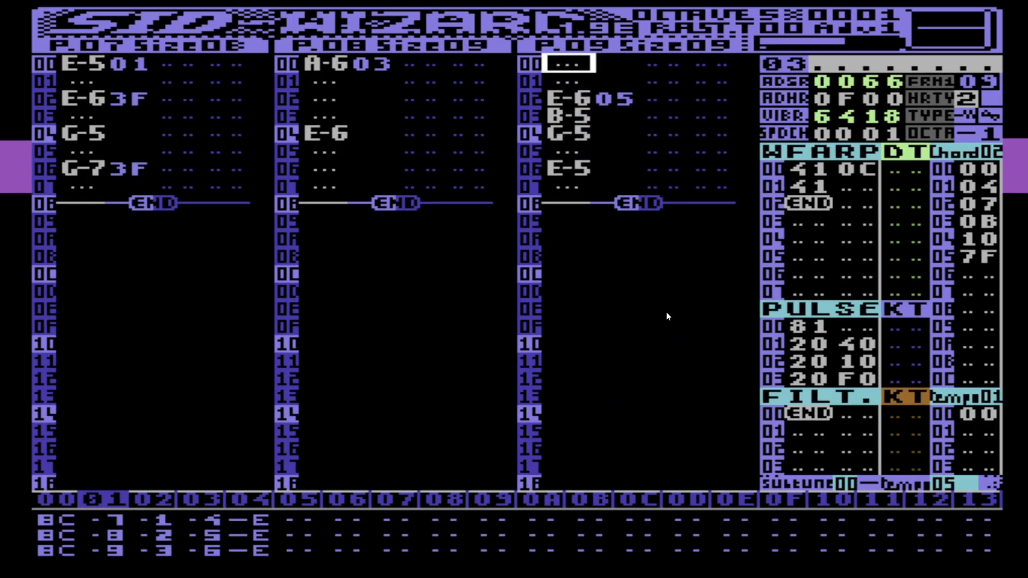
pyautogui.press('q')
pyautogui.press('F1')
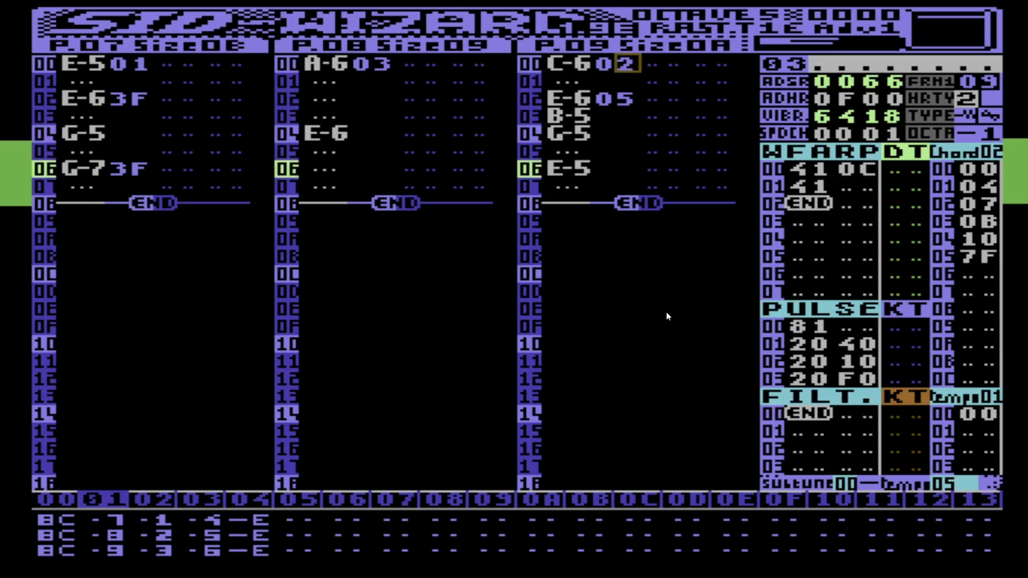
# Change the note on row 06 of pattern 7 to G#7 and play the patterns back.
pyautogui.press('Left')
pyautogui.press('Left')
pyautogui.press('Left')
pyautogui.press('Left')
pyautogui.press('Left')
pyautogui.press('Left')
pyautogui.press('Left')
pyautogui.press('Left')
pyautogui.press('Left')
pyautogui.press('Down')
pyautogui.press('Down')
pyautogui.press('Down')
pyautogui.press('Down')
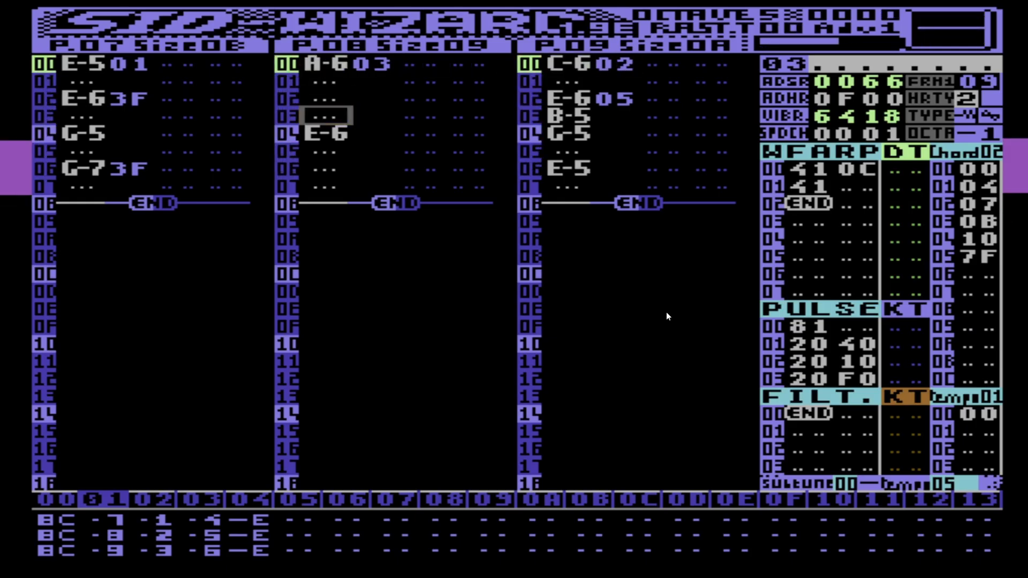
pyautogui.press('Up')
pyautogui.press('Up')
pyautogui.press('Up')
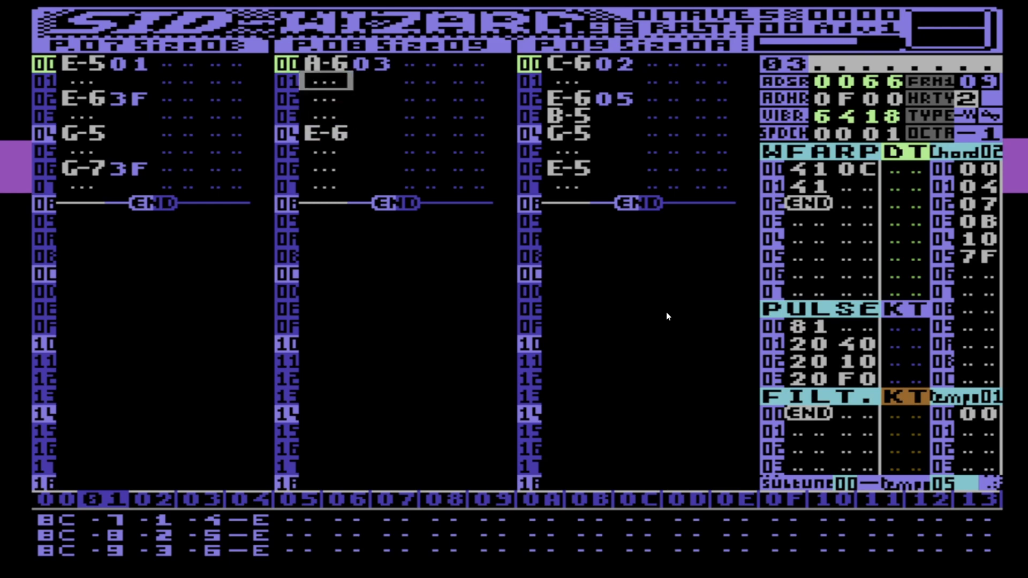
pyautogui.press('Down')
pyautogui.press('Down')
pyautogui.press('Down')
pyautogui.press('Left')
pyautogui.press('Left')
pyautogui.press('Left')
pyautogui.press('Down')
pyautogui.press('Down')
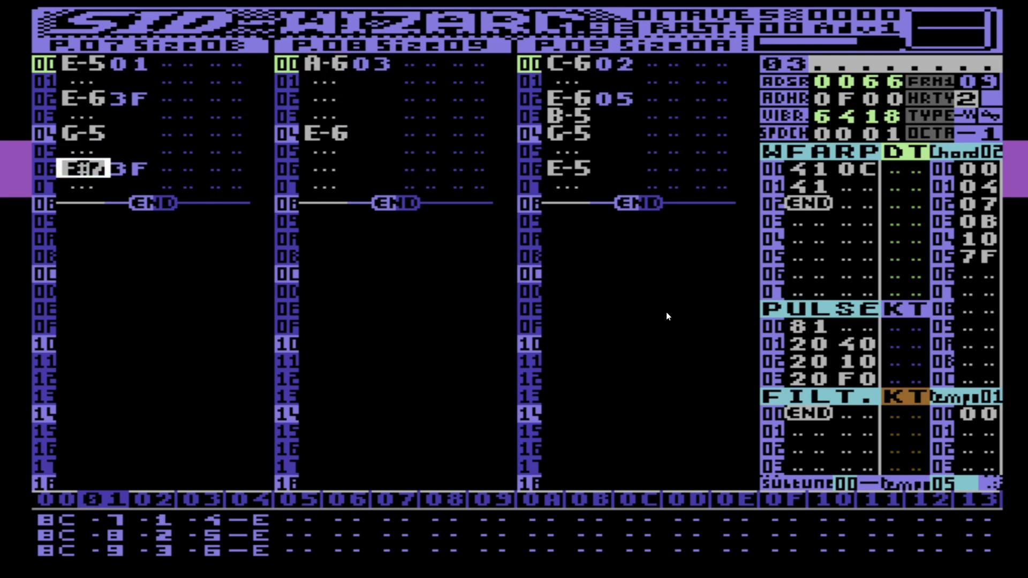
pyautogui.hotkey('shift', 'q')
pyautogui.hotkey('shift', 'q')
pyautogui.press('Up')
pyautogui.press('Up')
pyautogui.press('Up')
pyautogui.press('Up')
pyautogui.press('Up')
pyautogui.press('Up')
pyautogui.press('F1')
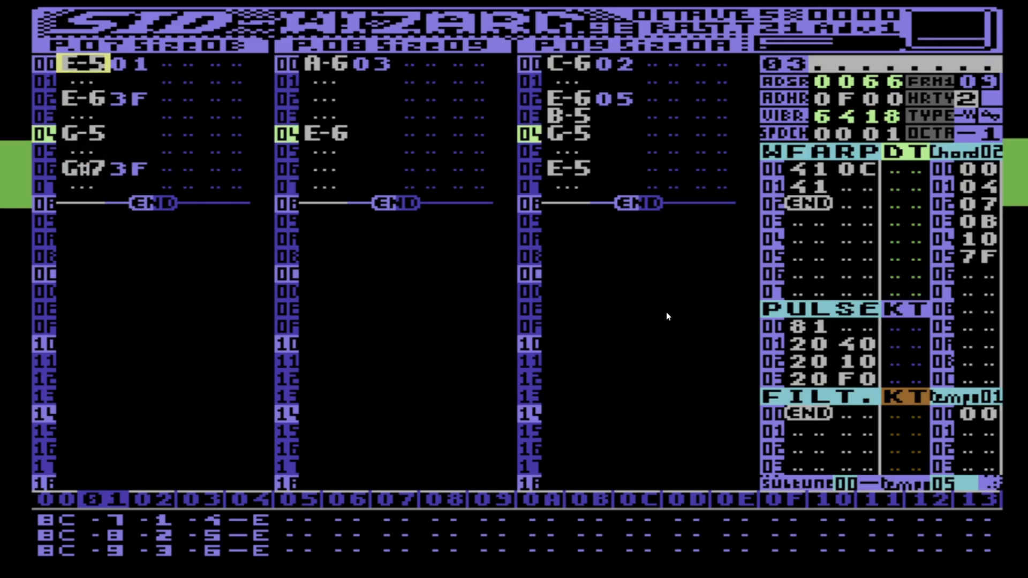
# Stop playback and shift the E-6 note in pattern 8 from row 04 up to row 02.
pyautogui.press('F4')
pyautogui.press('Right')
pyautogui.press('Right')
pyautogui.press('Right')
pyautogui.press('Down')
pyautogui.press('Down')
pyautogui.press('Down')
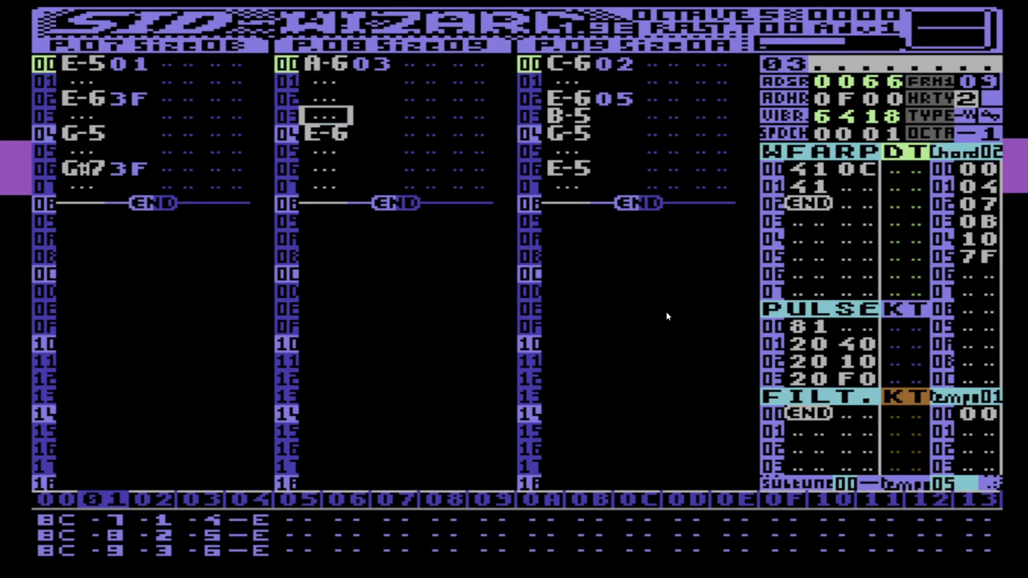
pyautogui.press('Down')
pyautogui.press('Up')
pyautogui.press('Up')
pyautogui.press('BackSpace')
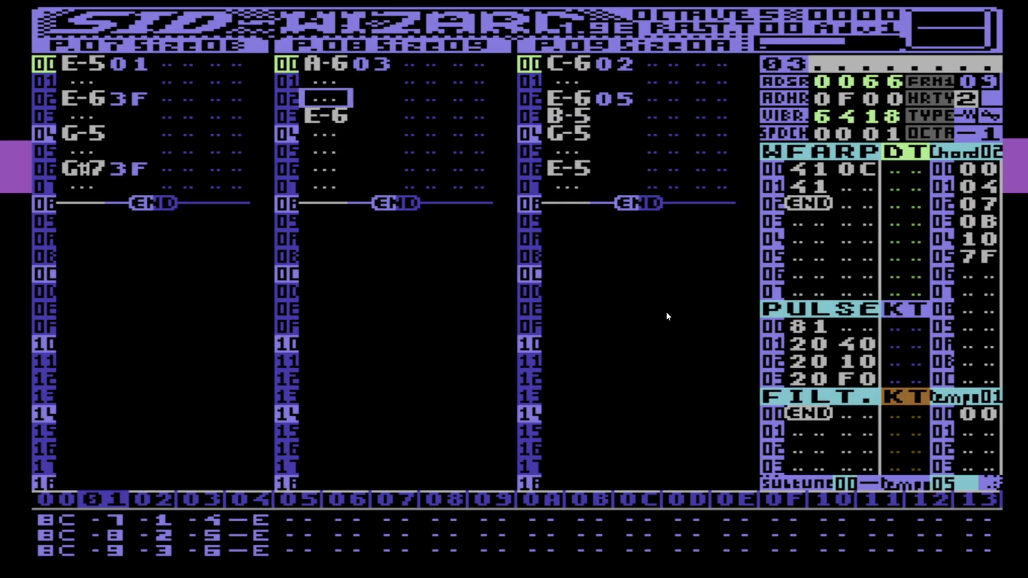
pyautogui.press('BackSpace')
# Enter G#6 on row 06 of pattern 8 and play the patterns back.
pyautogui.press('Down')
pyautogui.press('Down')
pyautogui.press('Down')
pyautogui.press('Down')
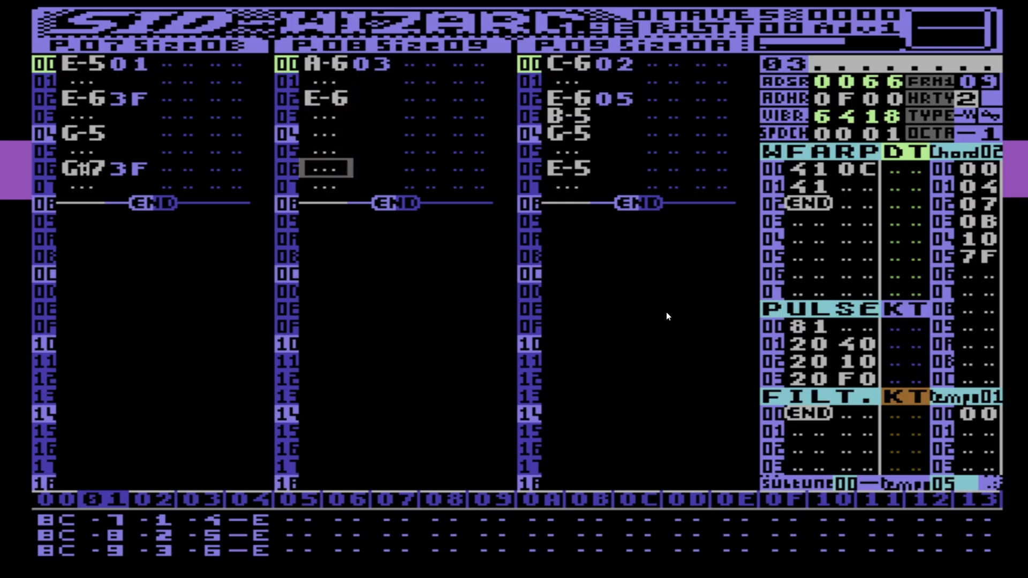
pyautogui.press('6')
pyautogui.press('Up')
pyautogui.press('Up')
pyautogui.press('Up')
pyautogui.press('Up')
pyautogui.press('Up')
pyautogui.press('Up')
pyautogui.press('F1')
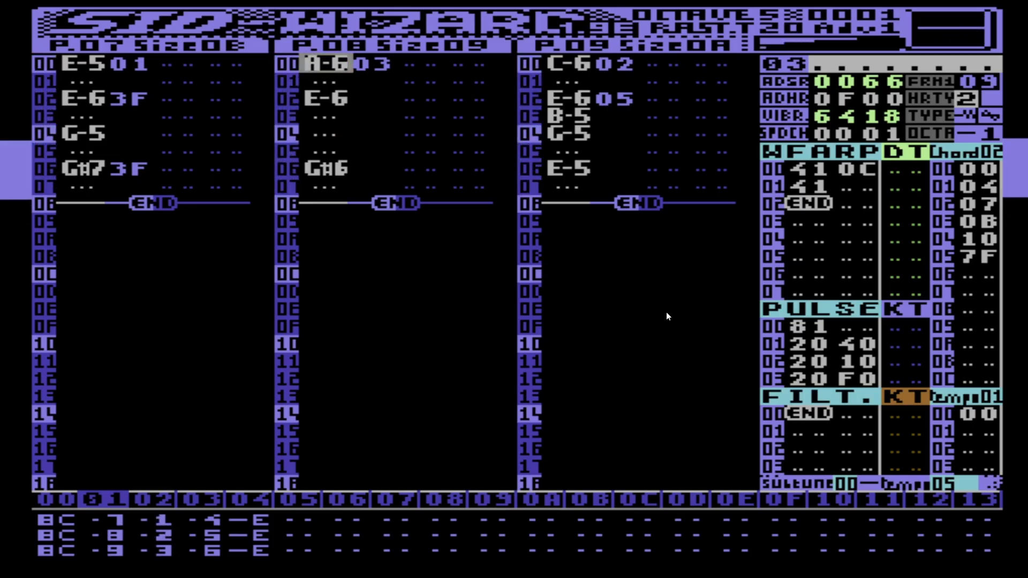
# Try C-7 on row 06 of pattern 8, and replace it with B-6.
pyautogui.press('Down')
pyautogui.press('Down')
pyautogui.press('Down')
pyautogui.press('Down')
pyautogui.press('Down')
pyautogui.press('Down')
pyautogui.press('i')
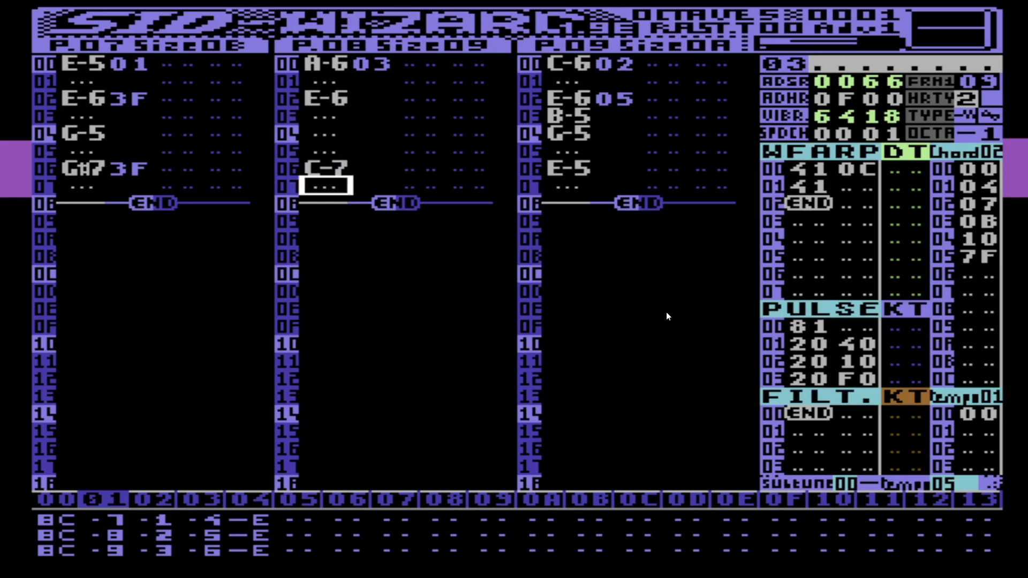
pyautogui.press('Up')
pyautogui.press('o')
pyautogui.press('Up')
pyautogui.press('u')
# Shift the B-6 note in pattern 8 up two rows to row 04 and play the patterns back.
pyautogui.press('Up')
pyautogui.press('Up')
pyautogui.press('Up')
pyautogui.press('Up')
pyautogui.press('Up')
pyautogui.press('Down')
pyautogui.press('Down')
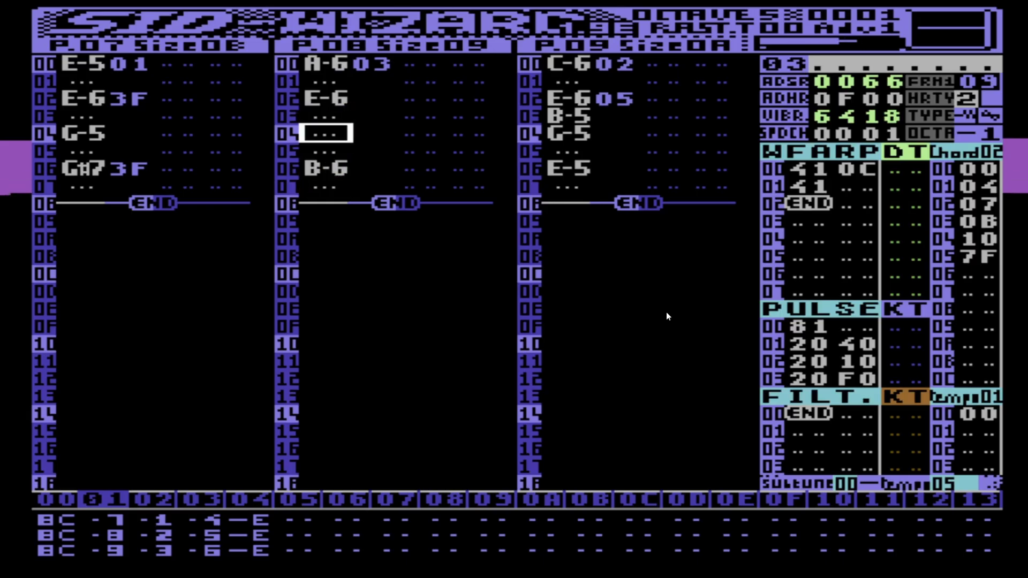
pyautogui.press('BackSpace')
pyautogui.press('BackSpace')
pyautogui.press('F1')
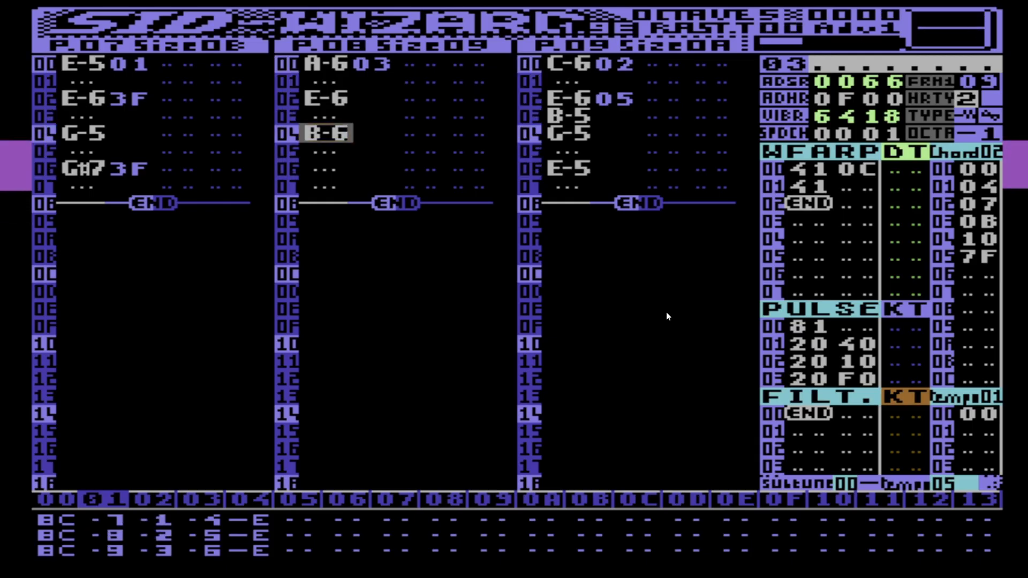
# Clear the E-6 note and its instrument value 3F from row 02 of pattern 7.
pyautogui.press('Left')
pyautogui.press('Left')
pyautogui.press('Left')
pyautogui.press('Left')
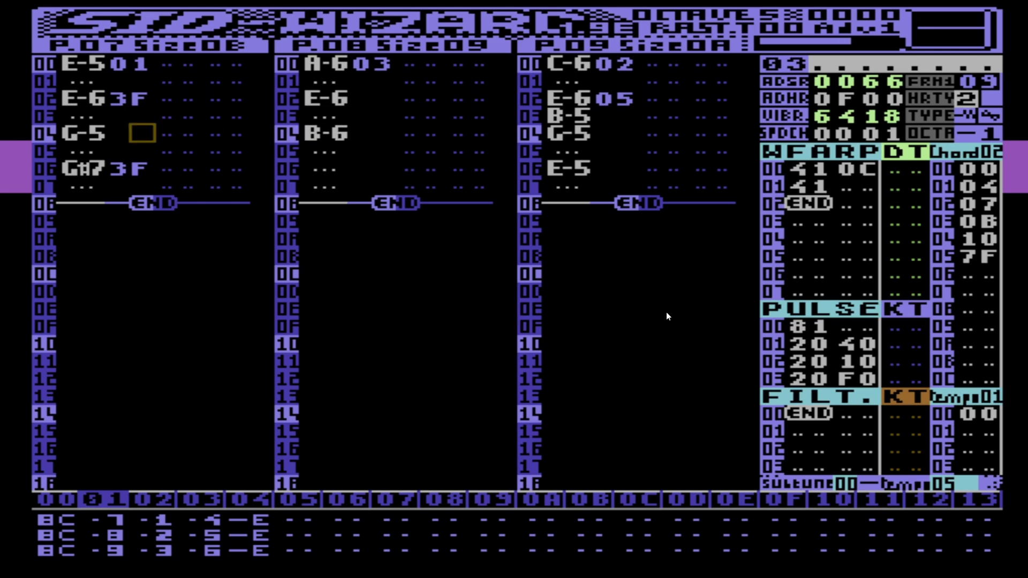
pyautogui.press('Left')
pyautogui.press('Up')
pyautogui.press('Up')
pyautogui.press('Delete')
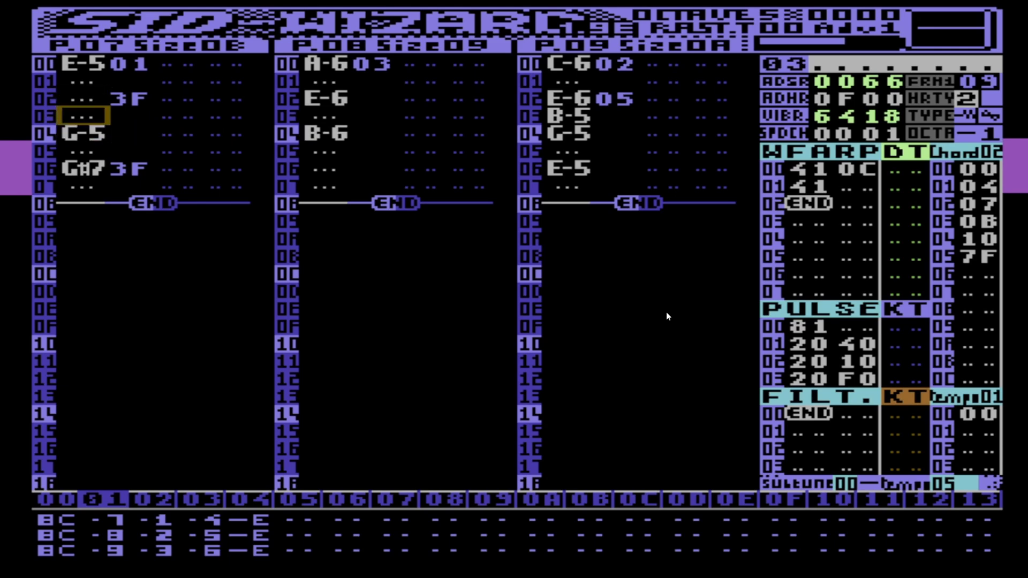
pyautogui.press('Right')
pyautogui.press('Delete')
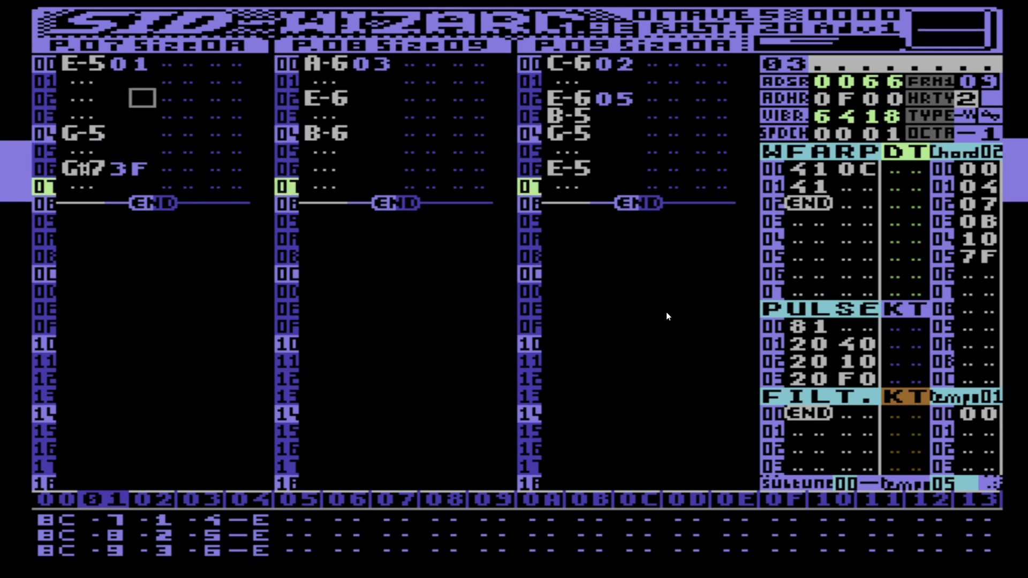
# Raise the note on row 04 of pattern 7 to G-6, and try G-8 on row 06.
pyautogui.press('Down')
pyautogui.press('Left')
pyautogui.press('F4')
pyautogui.press('Down')
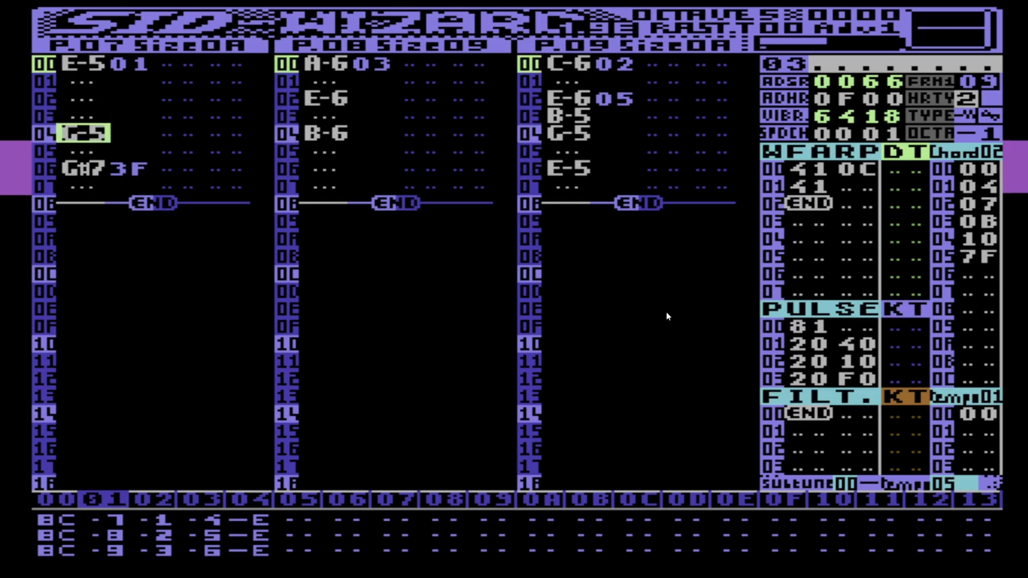
pyautogui.press('Down')
pyautogui.press('Down')
pyautogui.hotkey('shift', 'a')
pyautogui.press('Up')
pyautogui.press('Up')
pyautogui.press('Up')
pyautogui.press('Up')
pyautogui.press('Up')
pyautogui.press('Up')
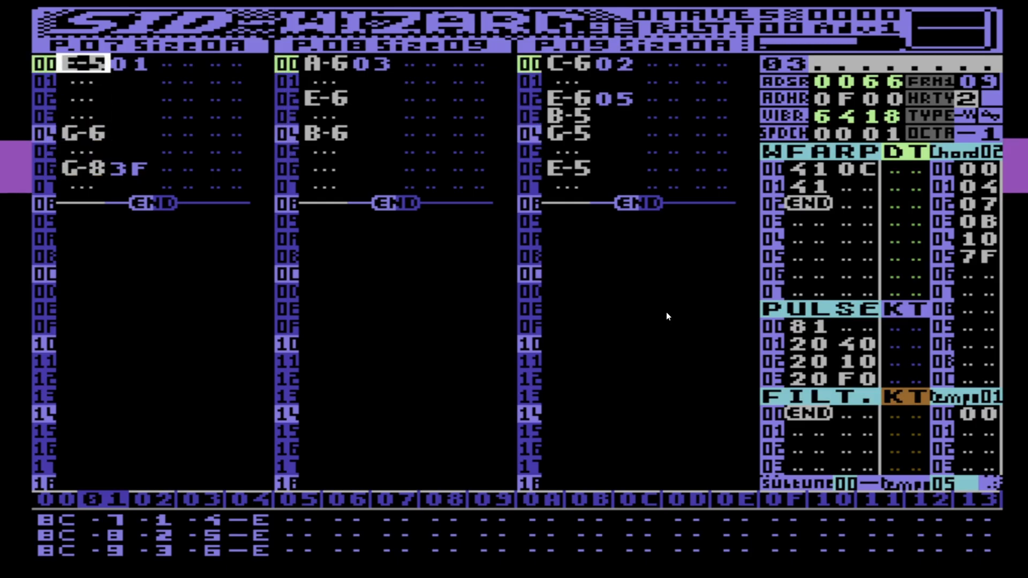
# Set the note on row 06 of pattern 7 back to G#7 and return to the pattern's first row.
pyautogui.press('Down')
pyautogui.press('Down')
pyautogui.press('Down')
pyautogui.press('Down')
pyautogui.press('Down')
pyautogui.press('Down')
pyautogui.press('Down')
pyautogui.press('Up')
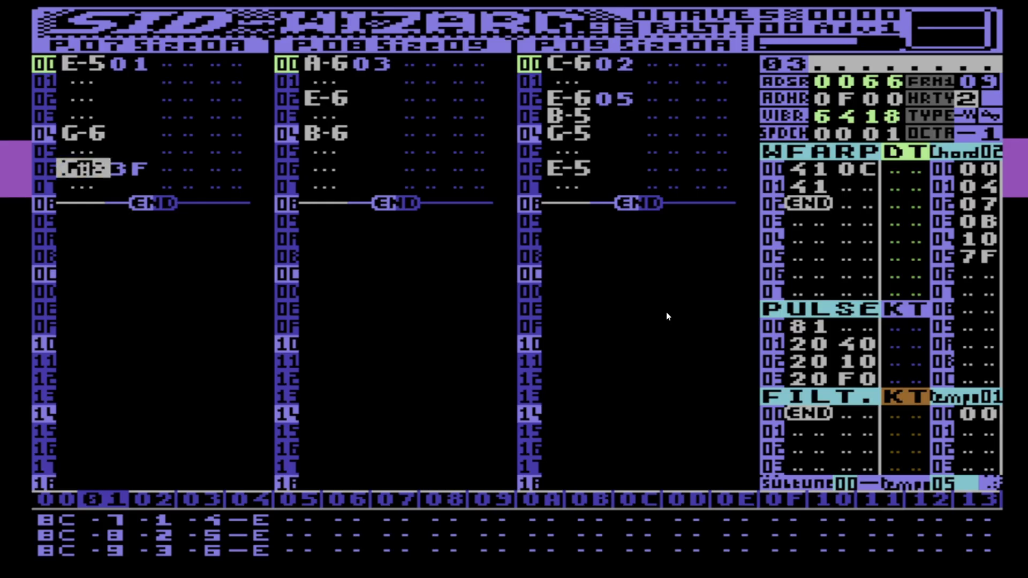
pyautogui.press('Up')
pyautogui.press('Up')
pyautogui.press('Up')
pyautogui.press('Up')
pyautogui.press('Up')
pyautogui.press('Up')
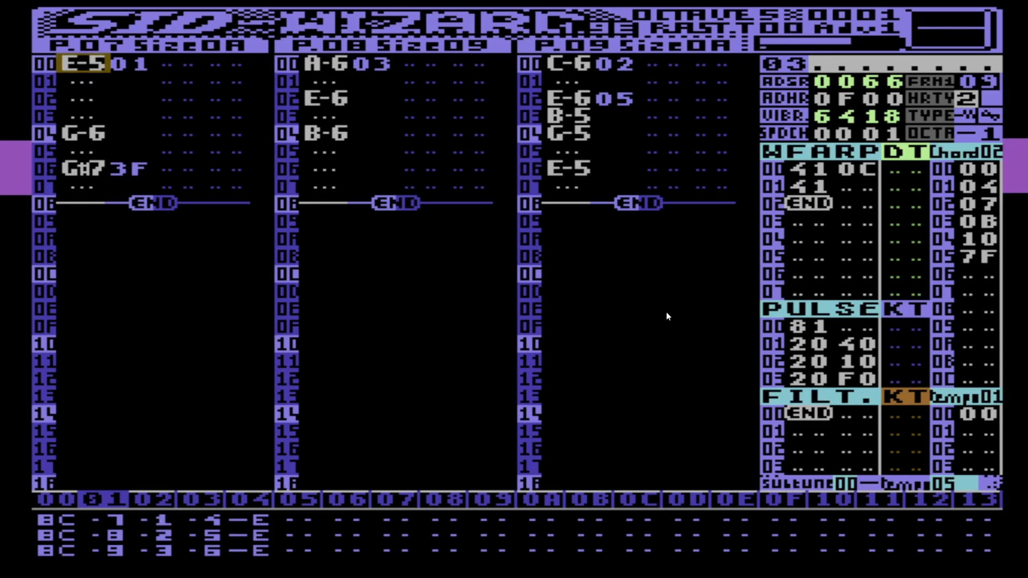
pyautogui.press('F8')
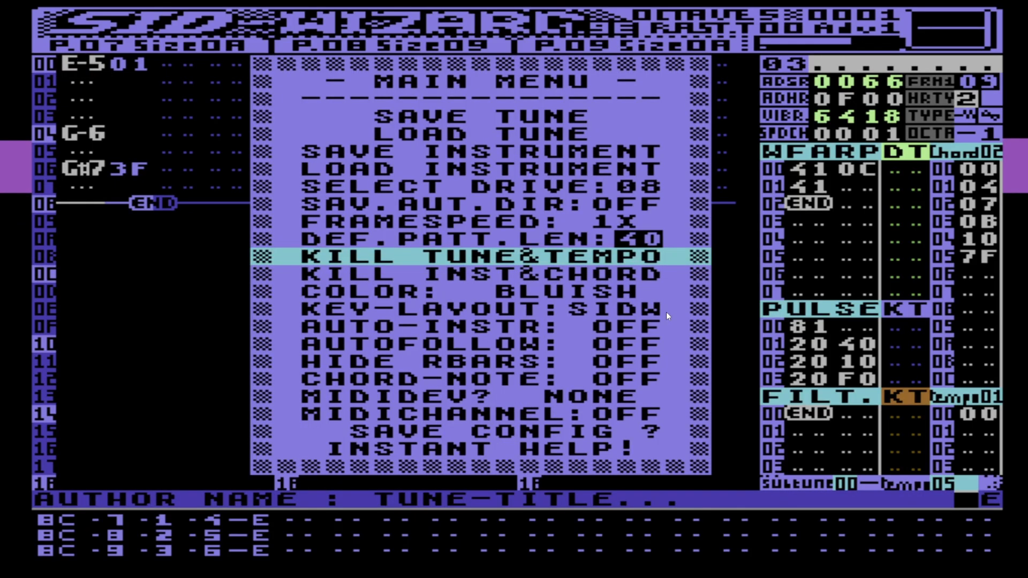
pyautogui.press('Escape')
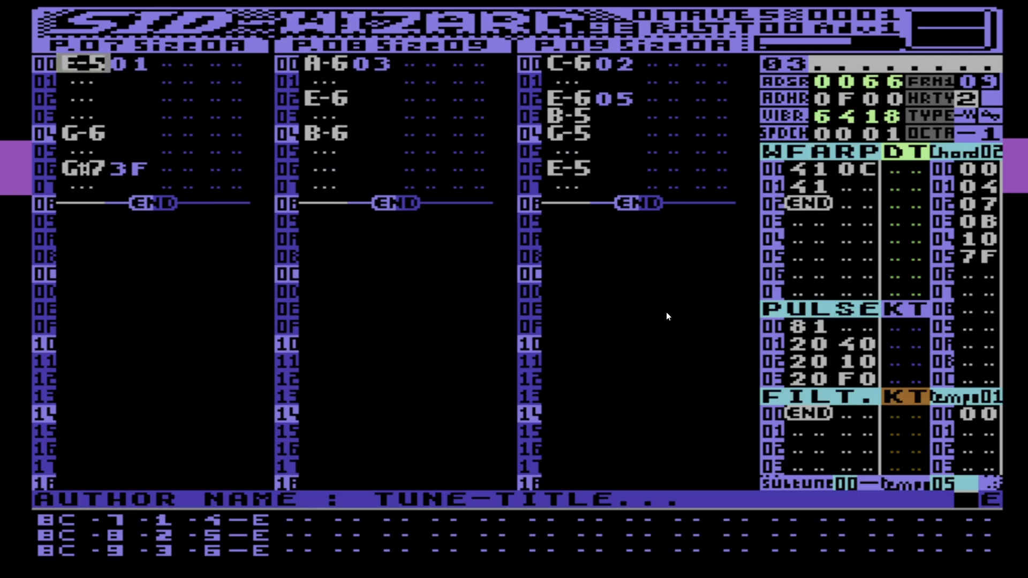